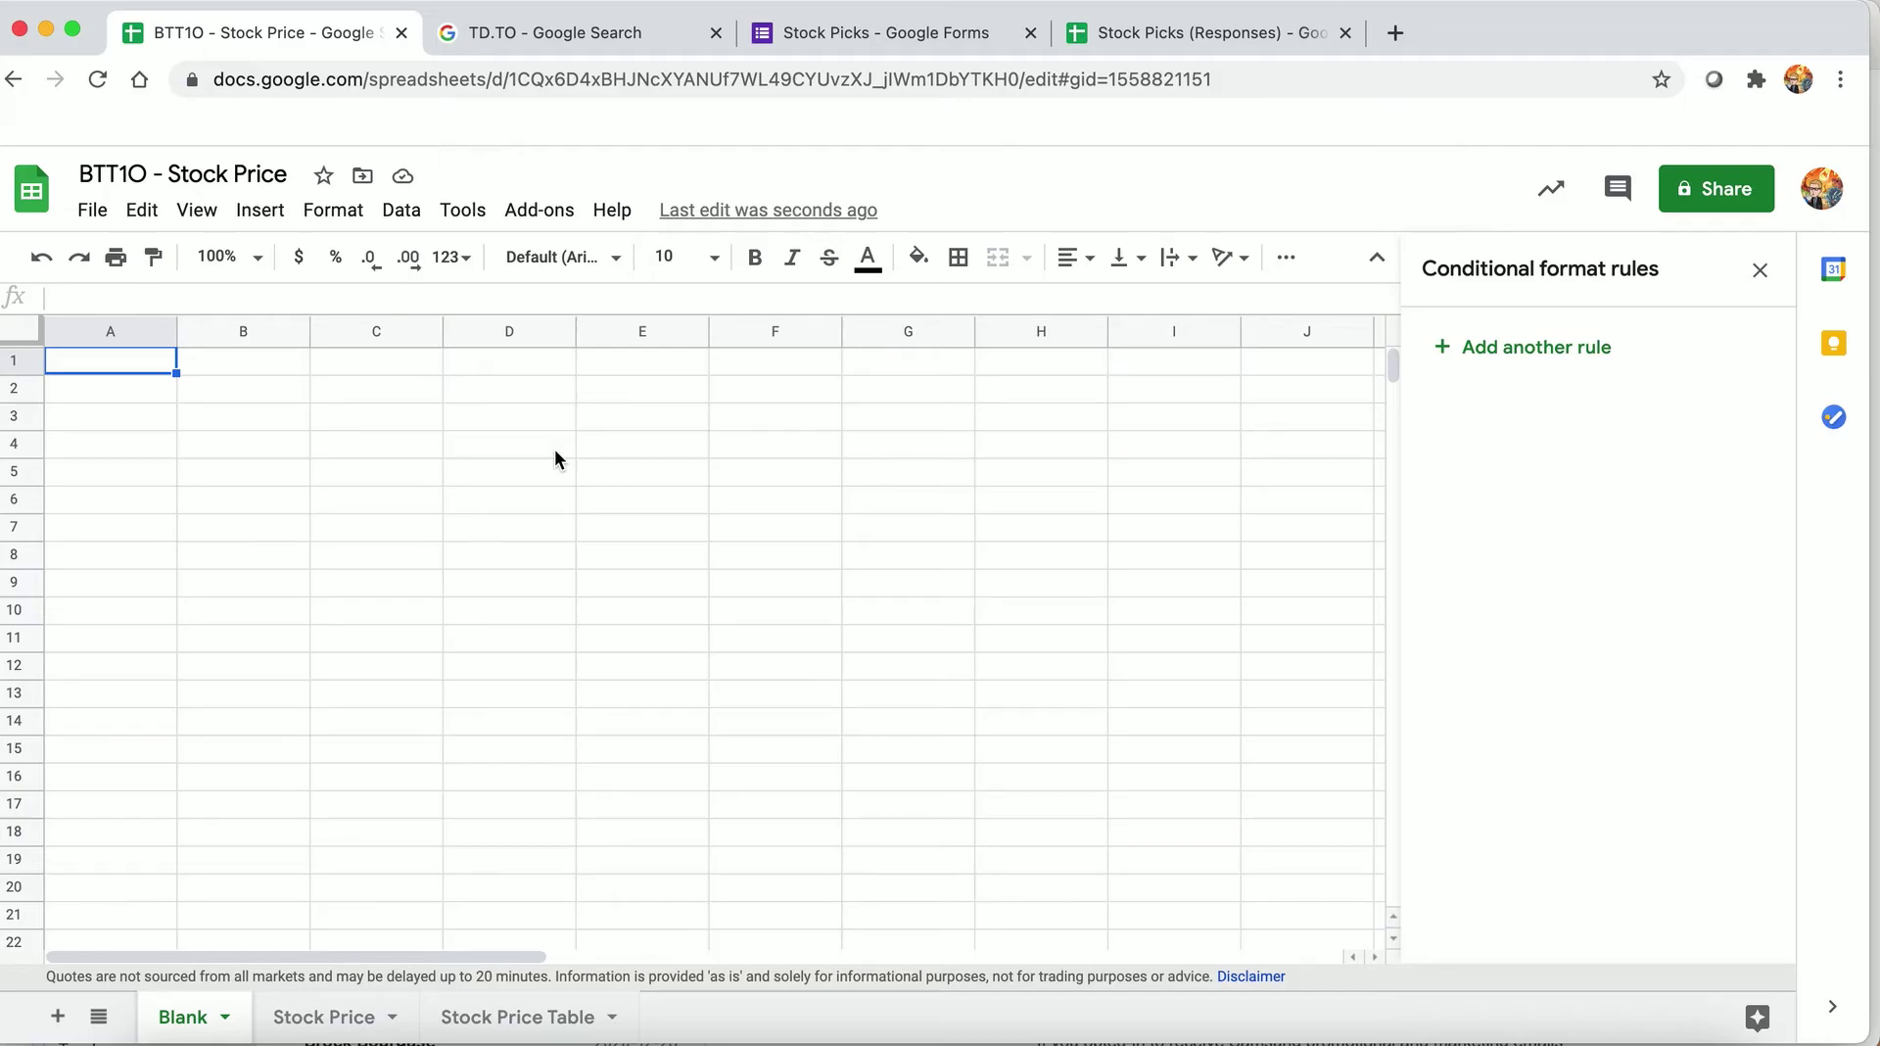
- Fetch Google's stock price in cell A1 with =GOOGLEFINANCE("GOOG","price"), and clear the cell again
click(262, 294)
text(=)
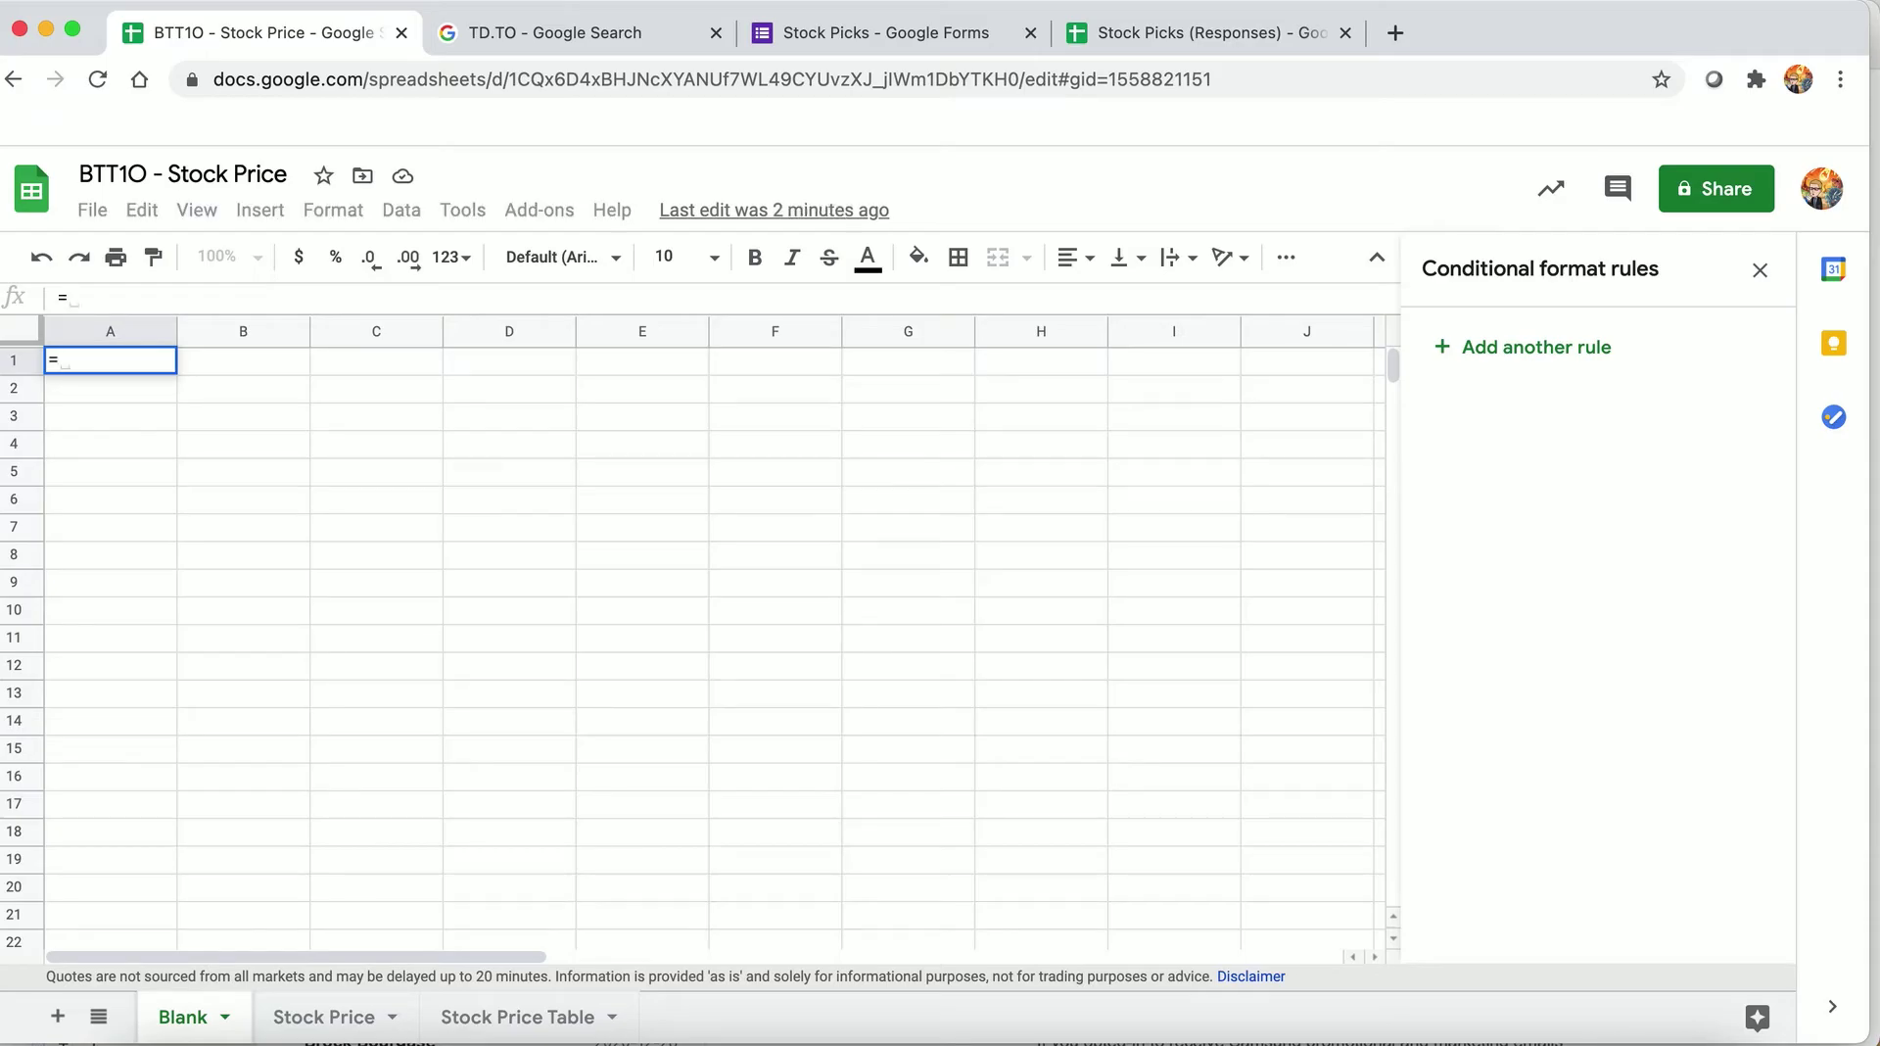
text(GOOGLE)
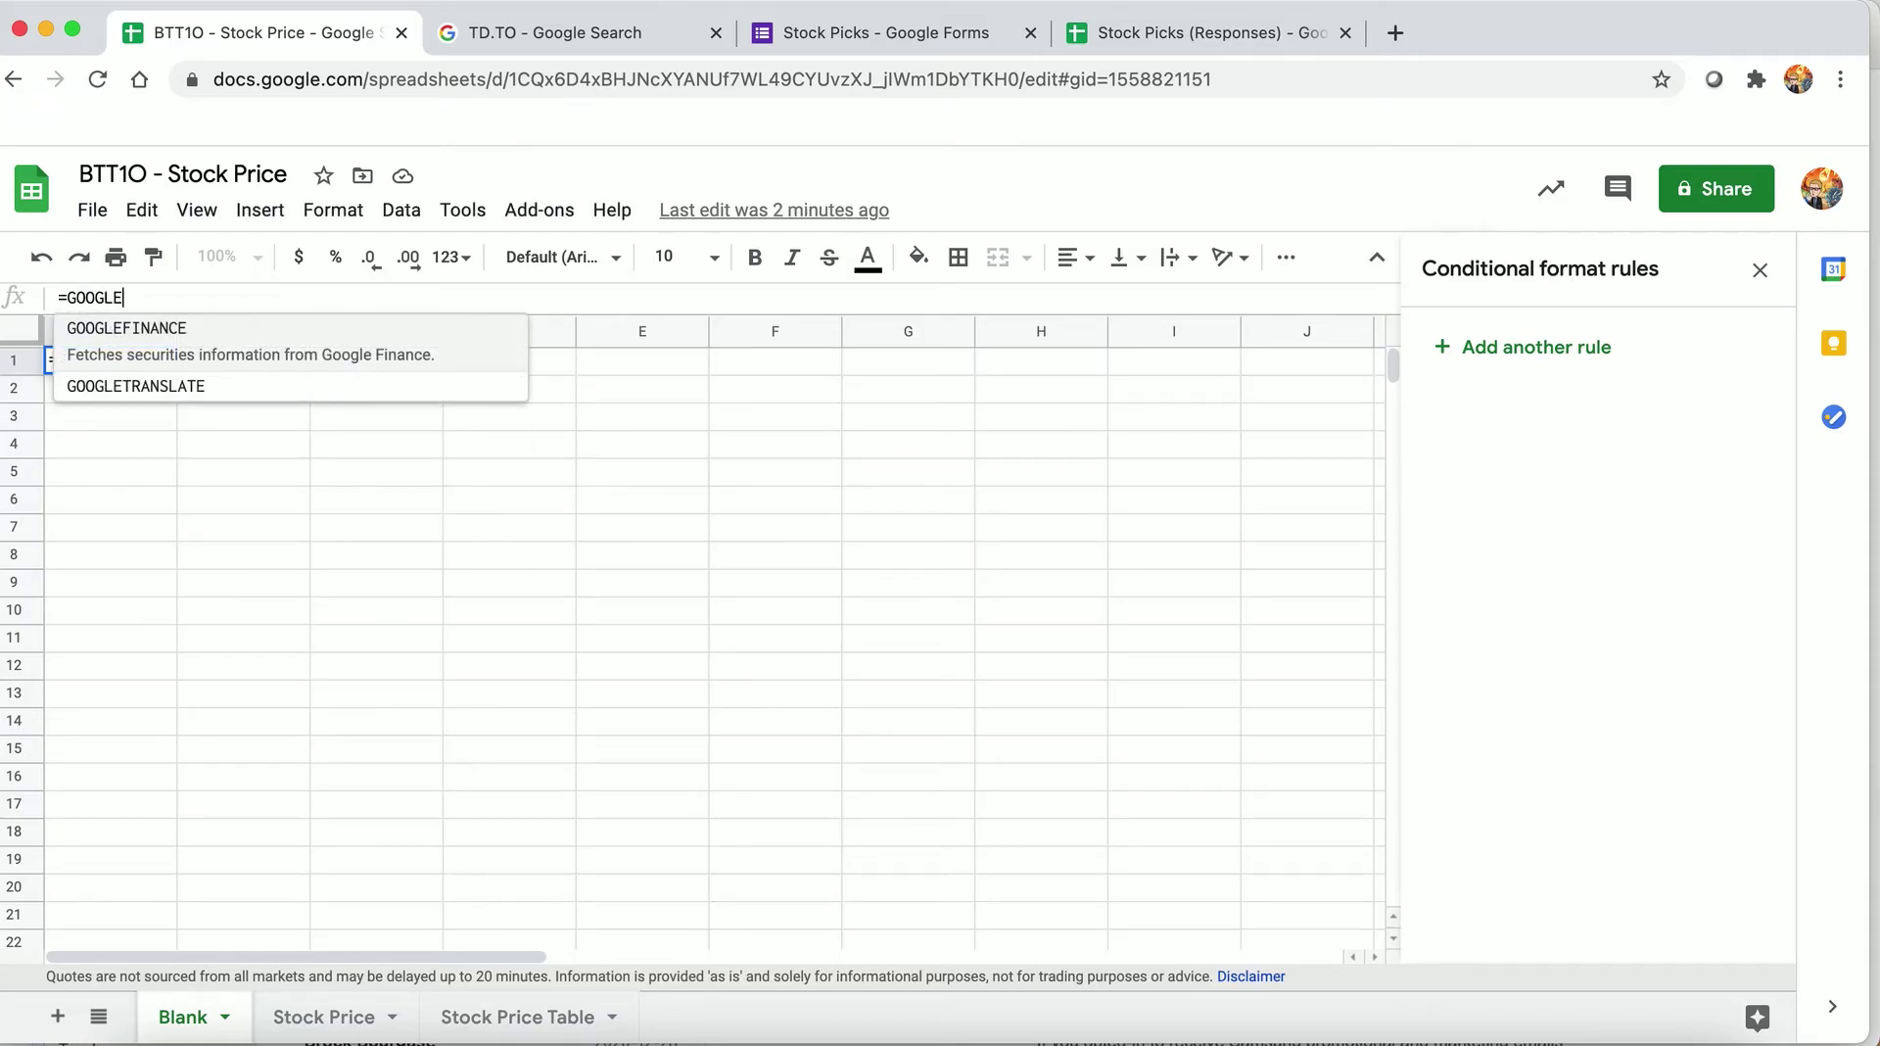
text(FINANCE)
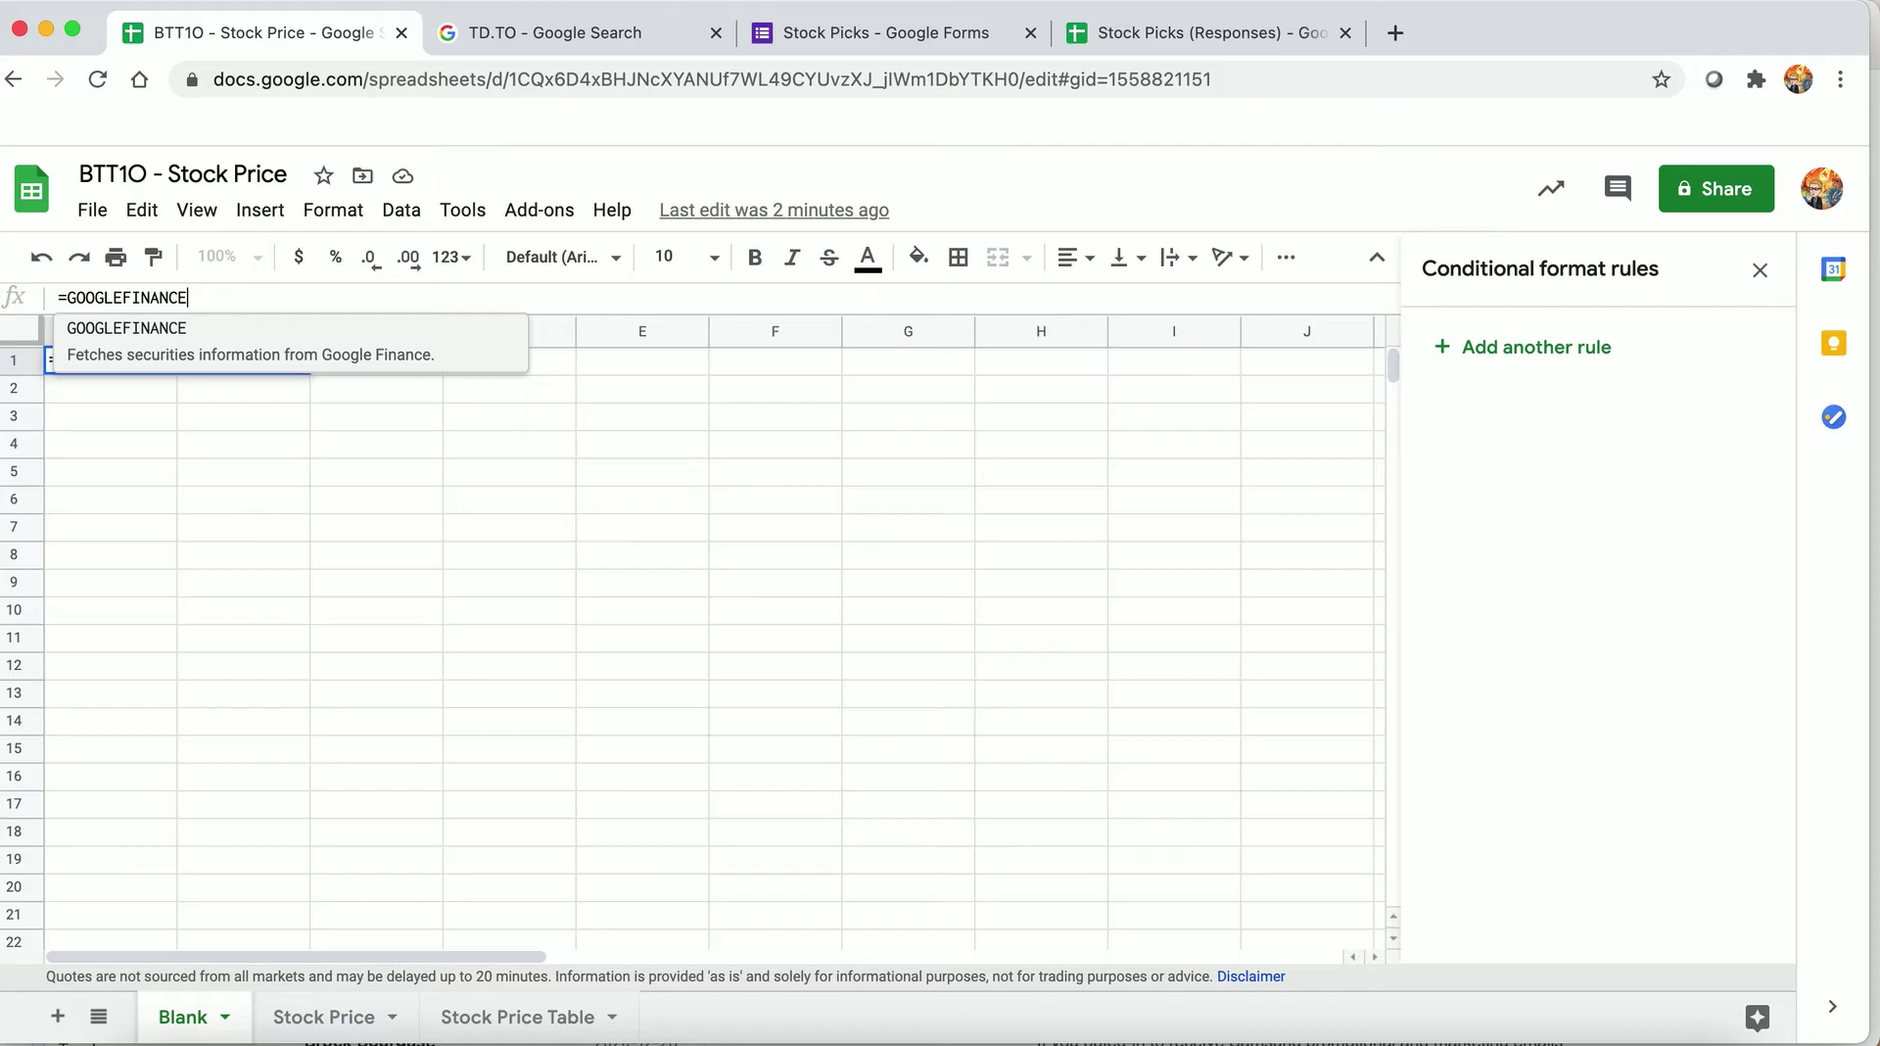
text(()
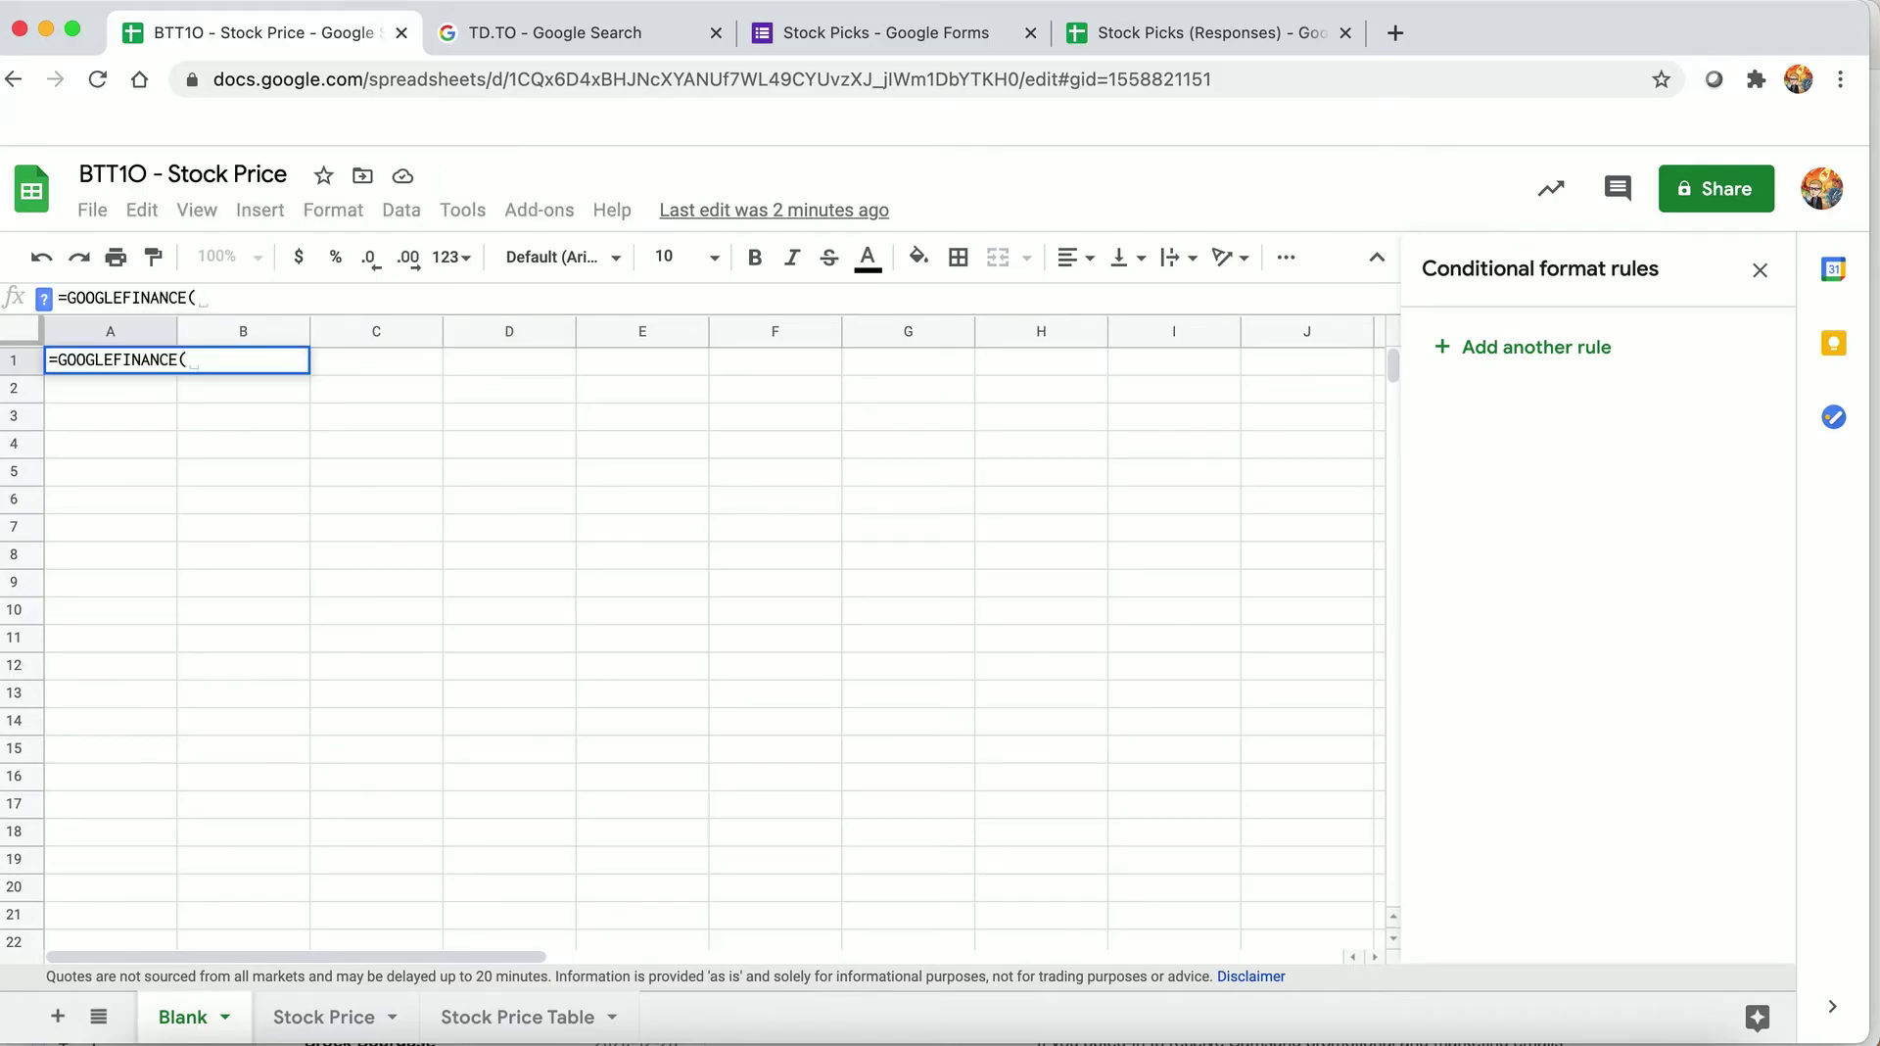
text(")
text(GOOG)
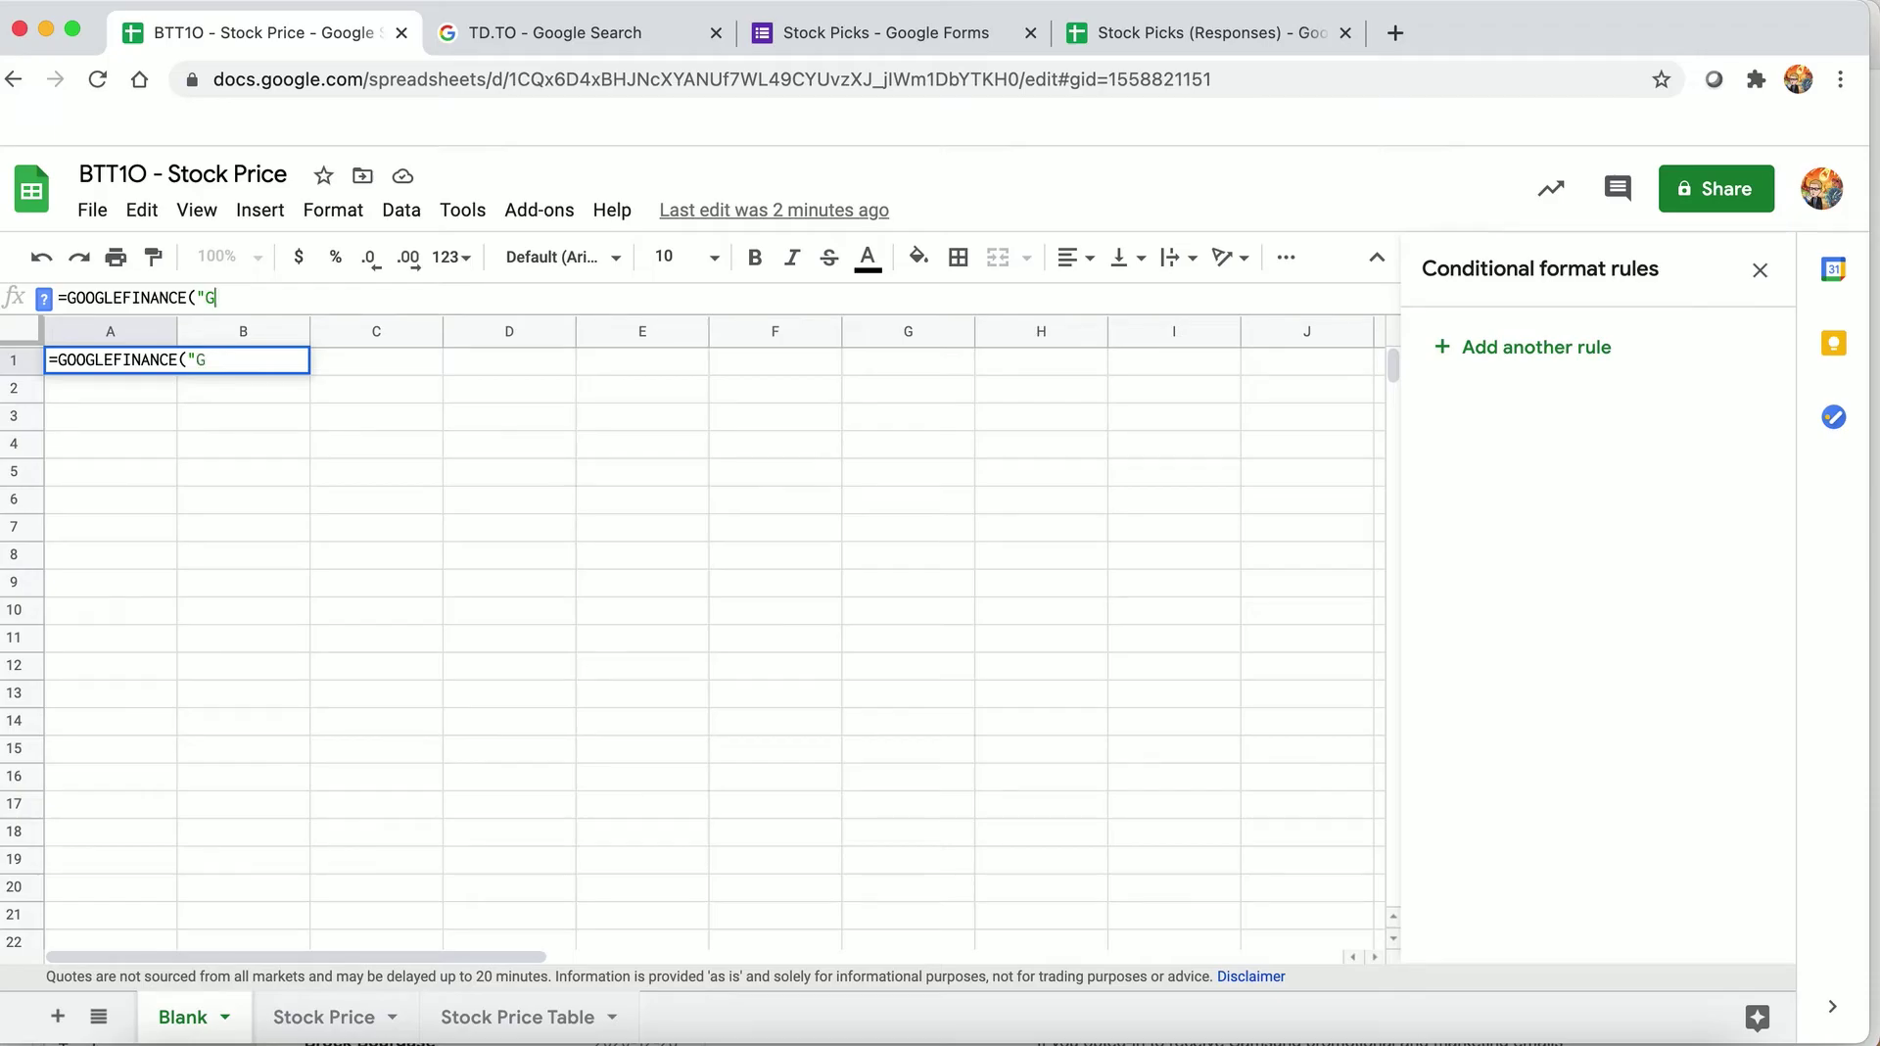
text(",)
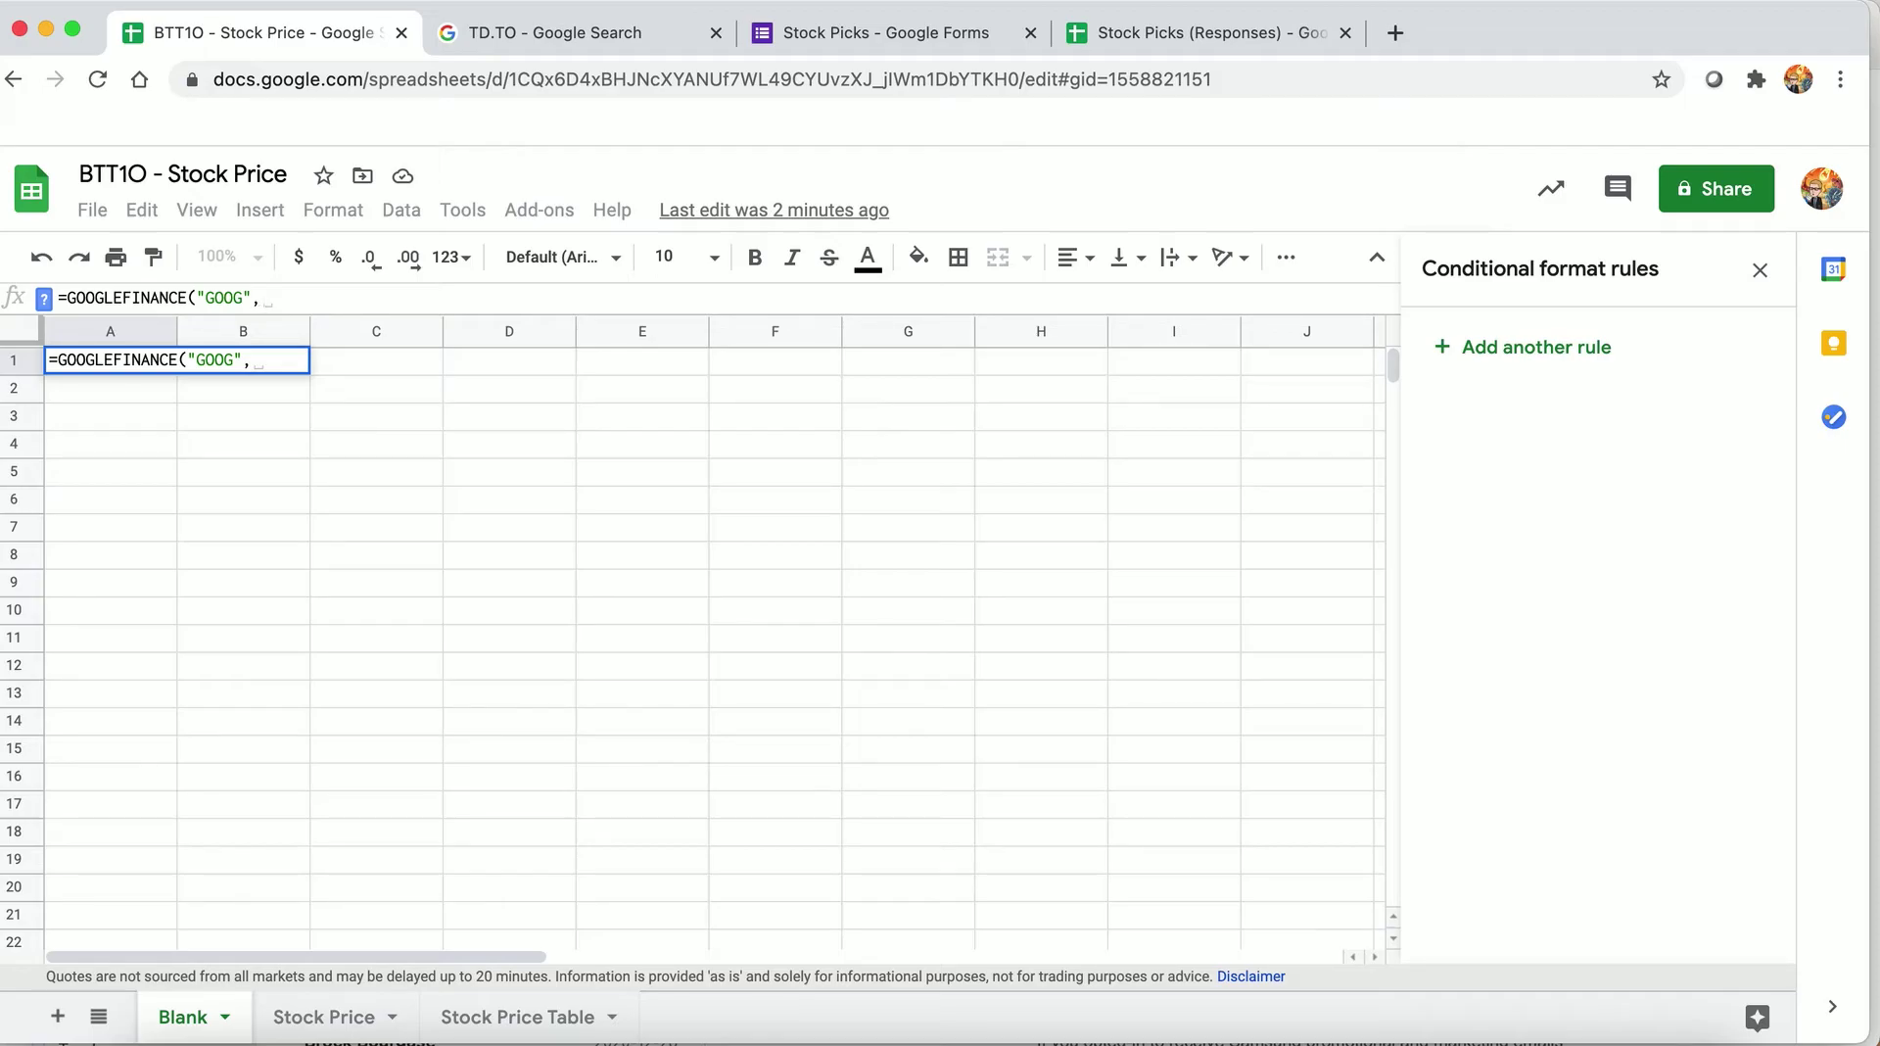
text("price"))
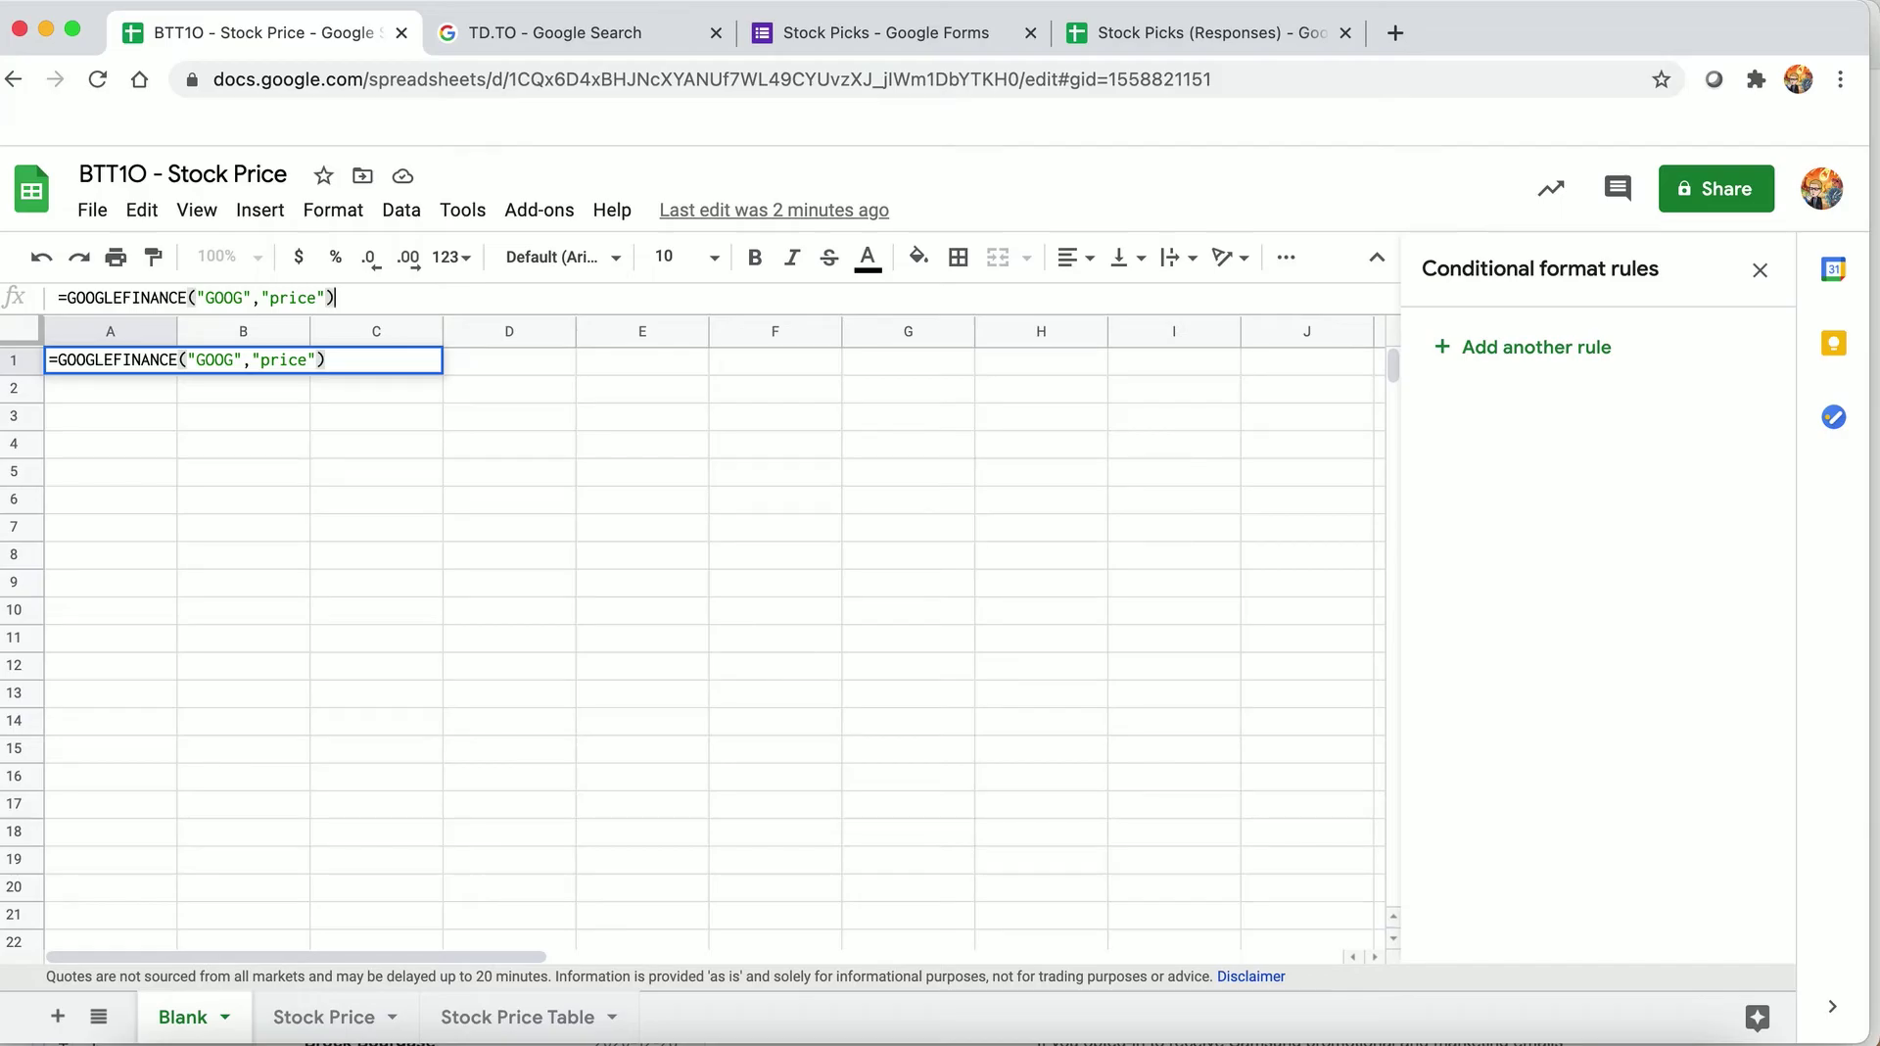
key(Return)
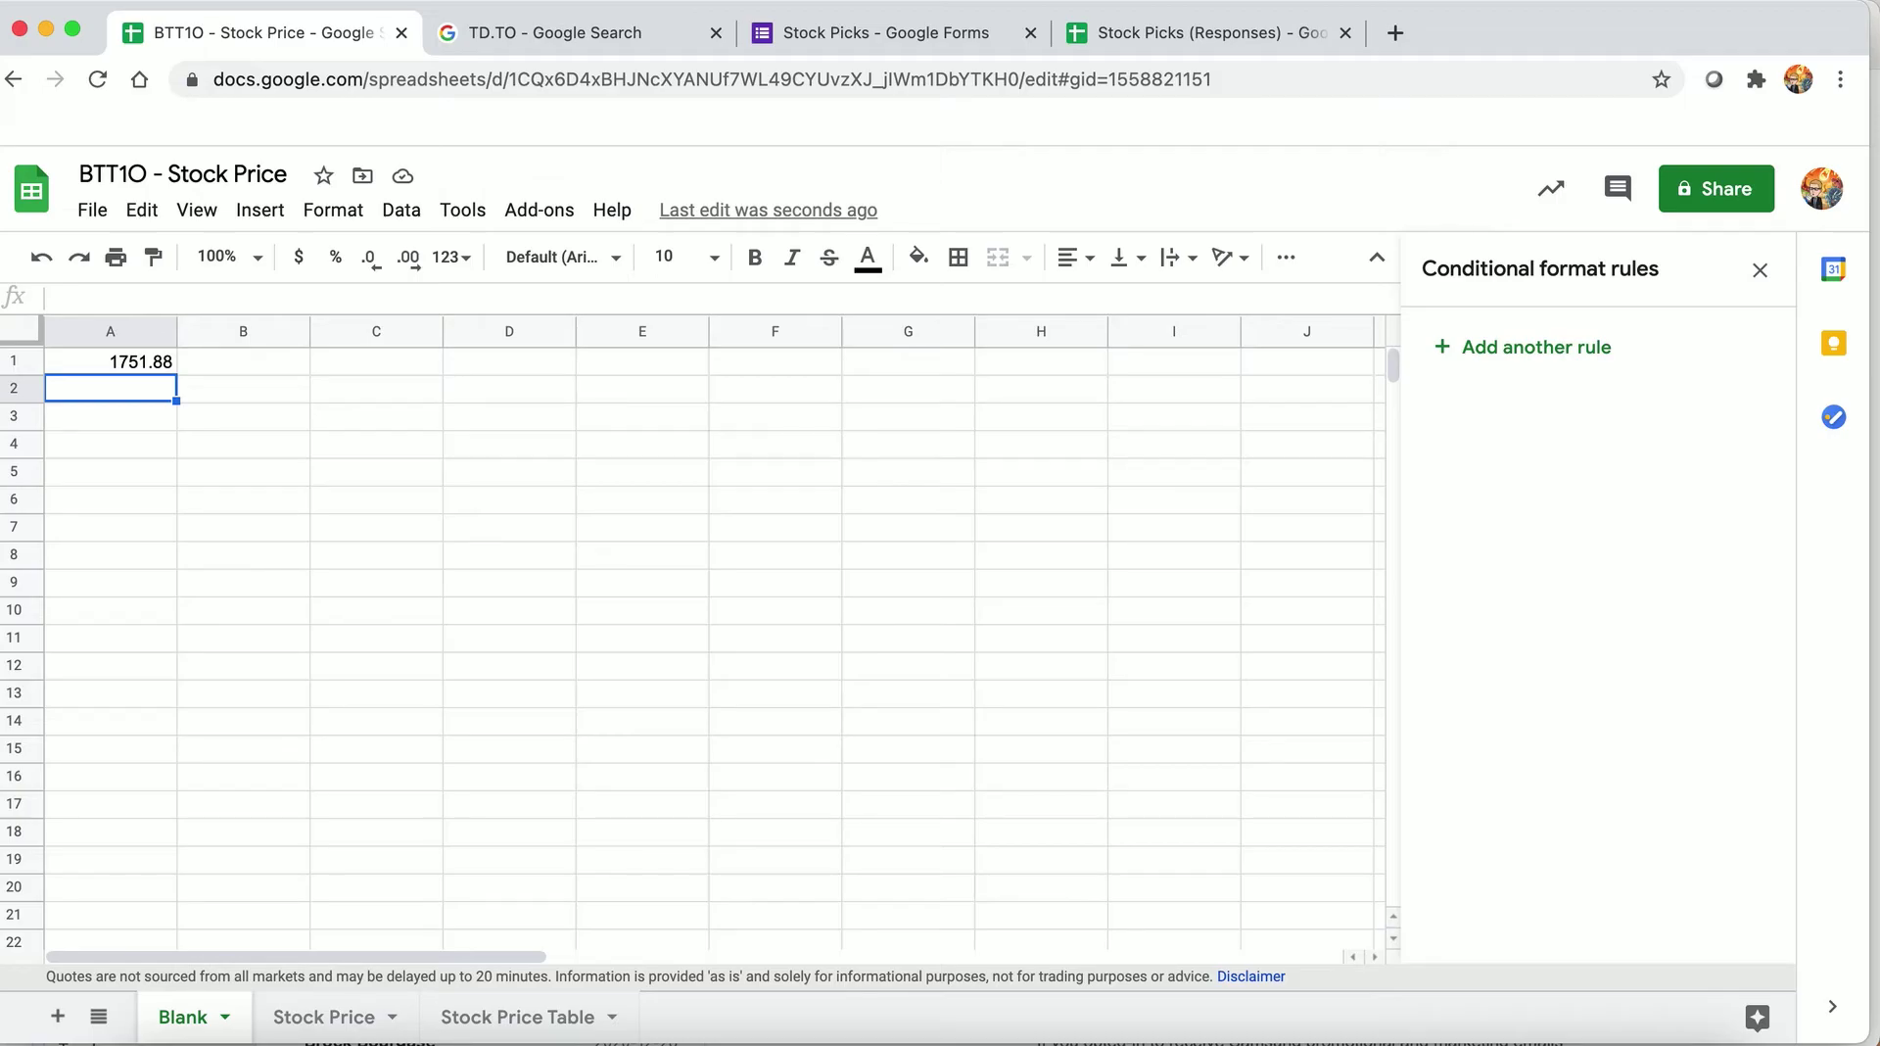
click(111, 361)
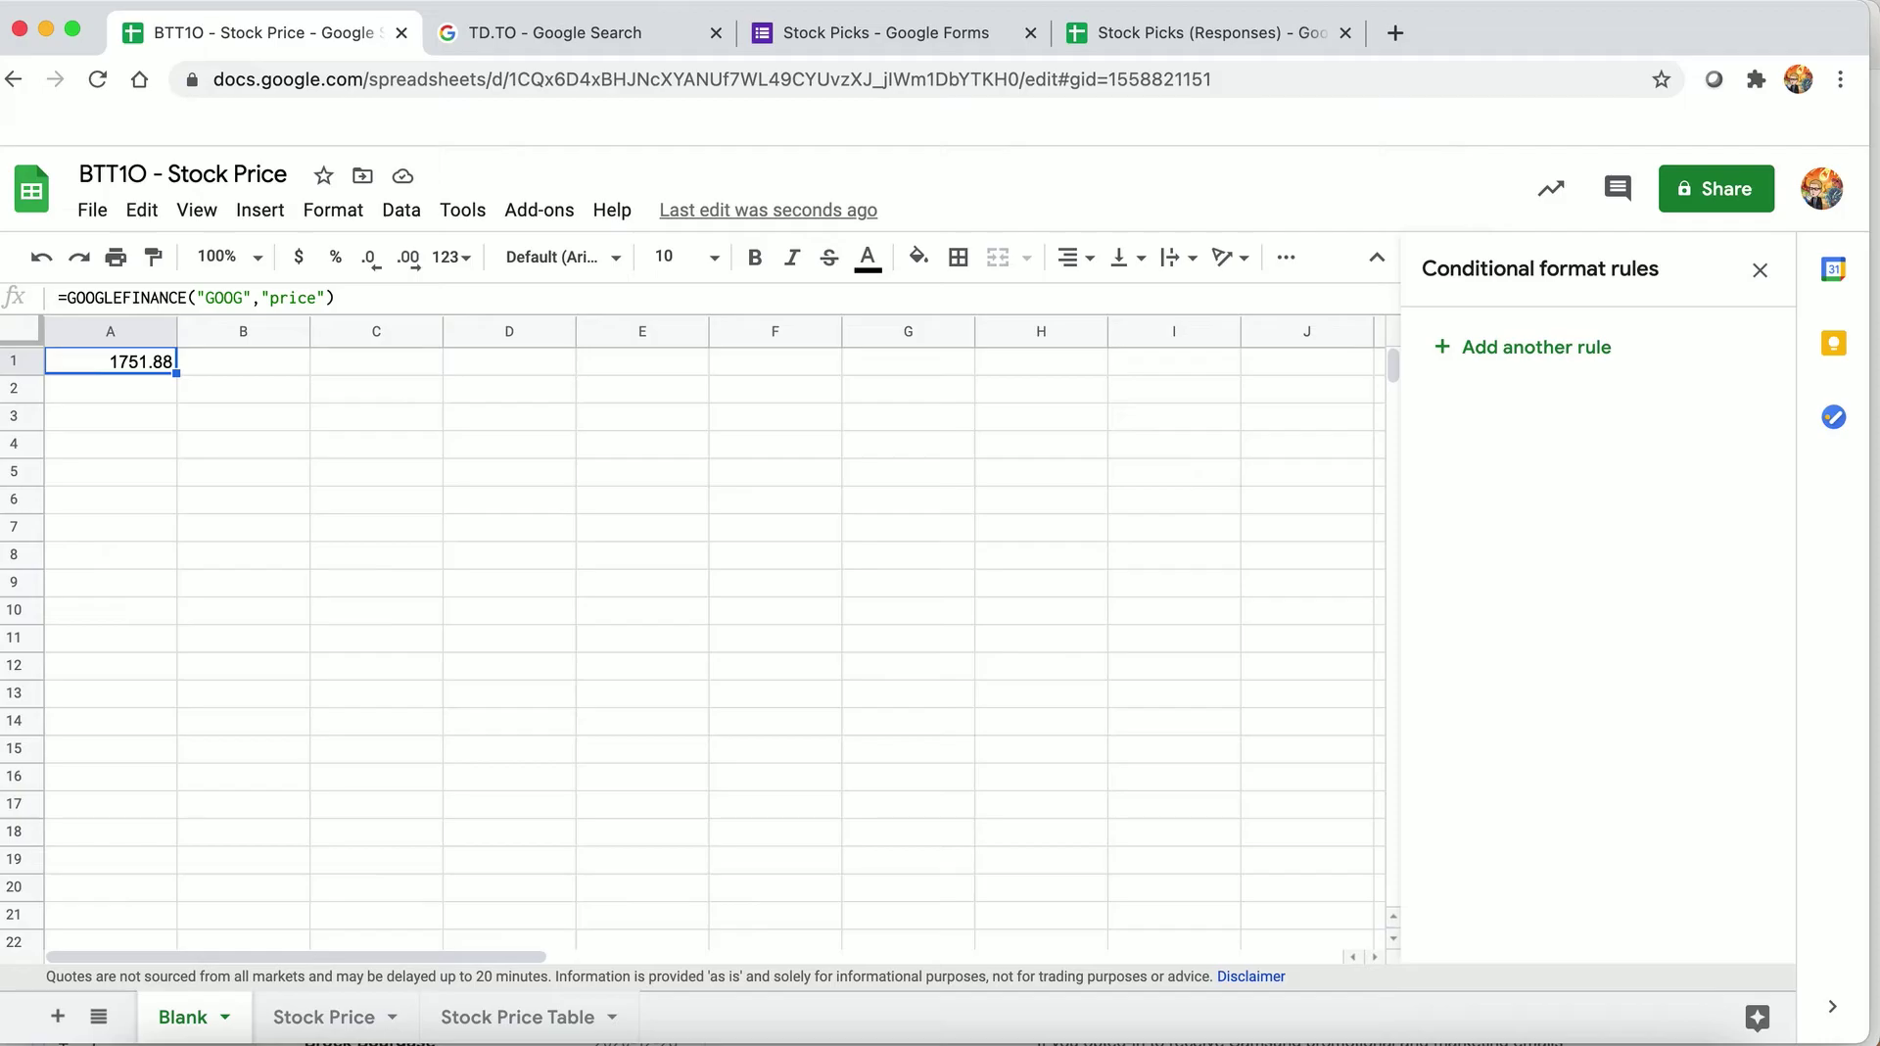
key(Delete)
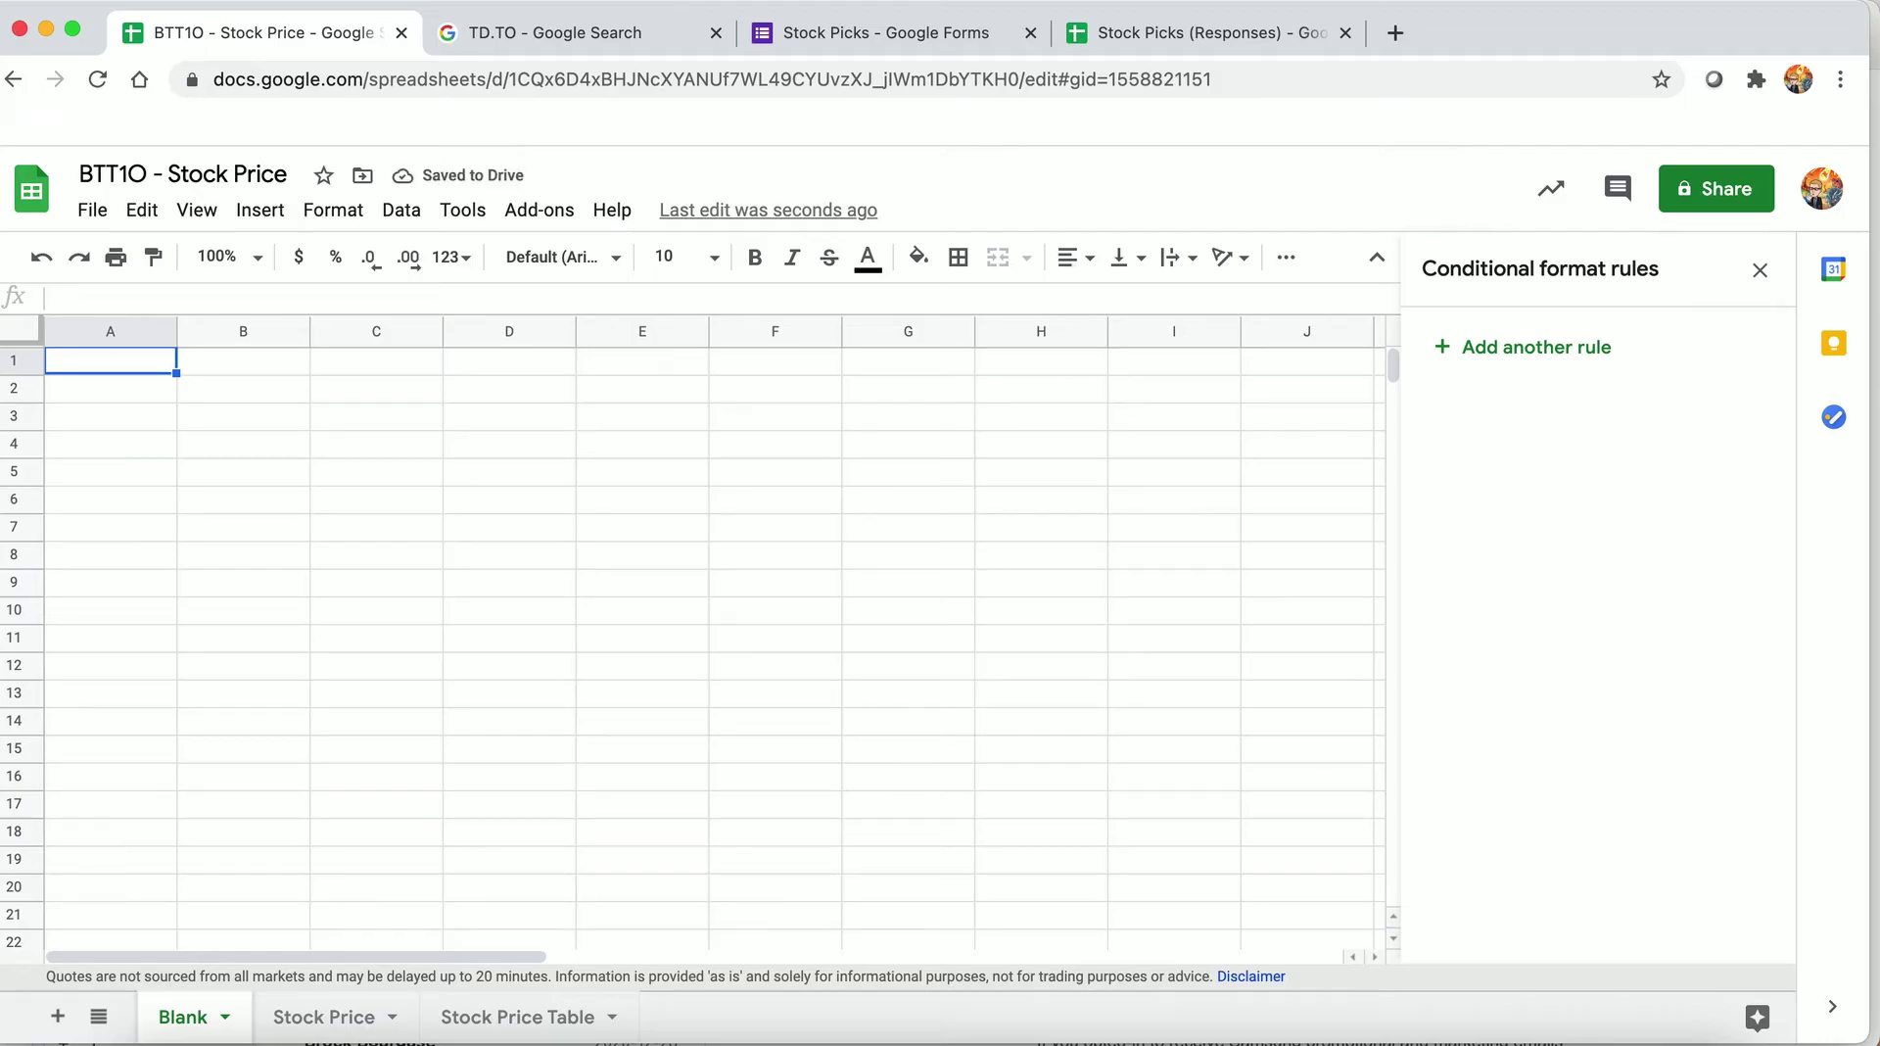
- List the stock tickers GOOG, MSFT and AAPL in cells A1 to A3
text(GOOG)
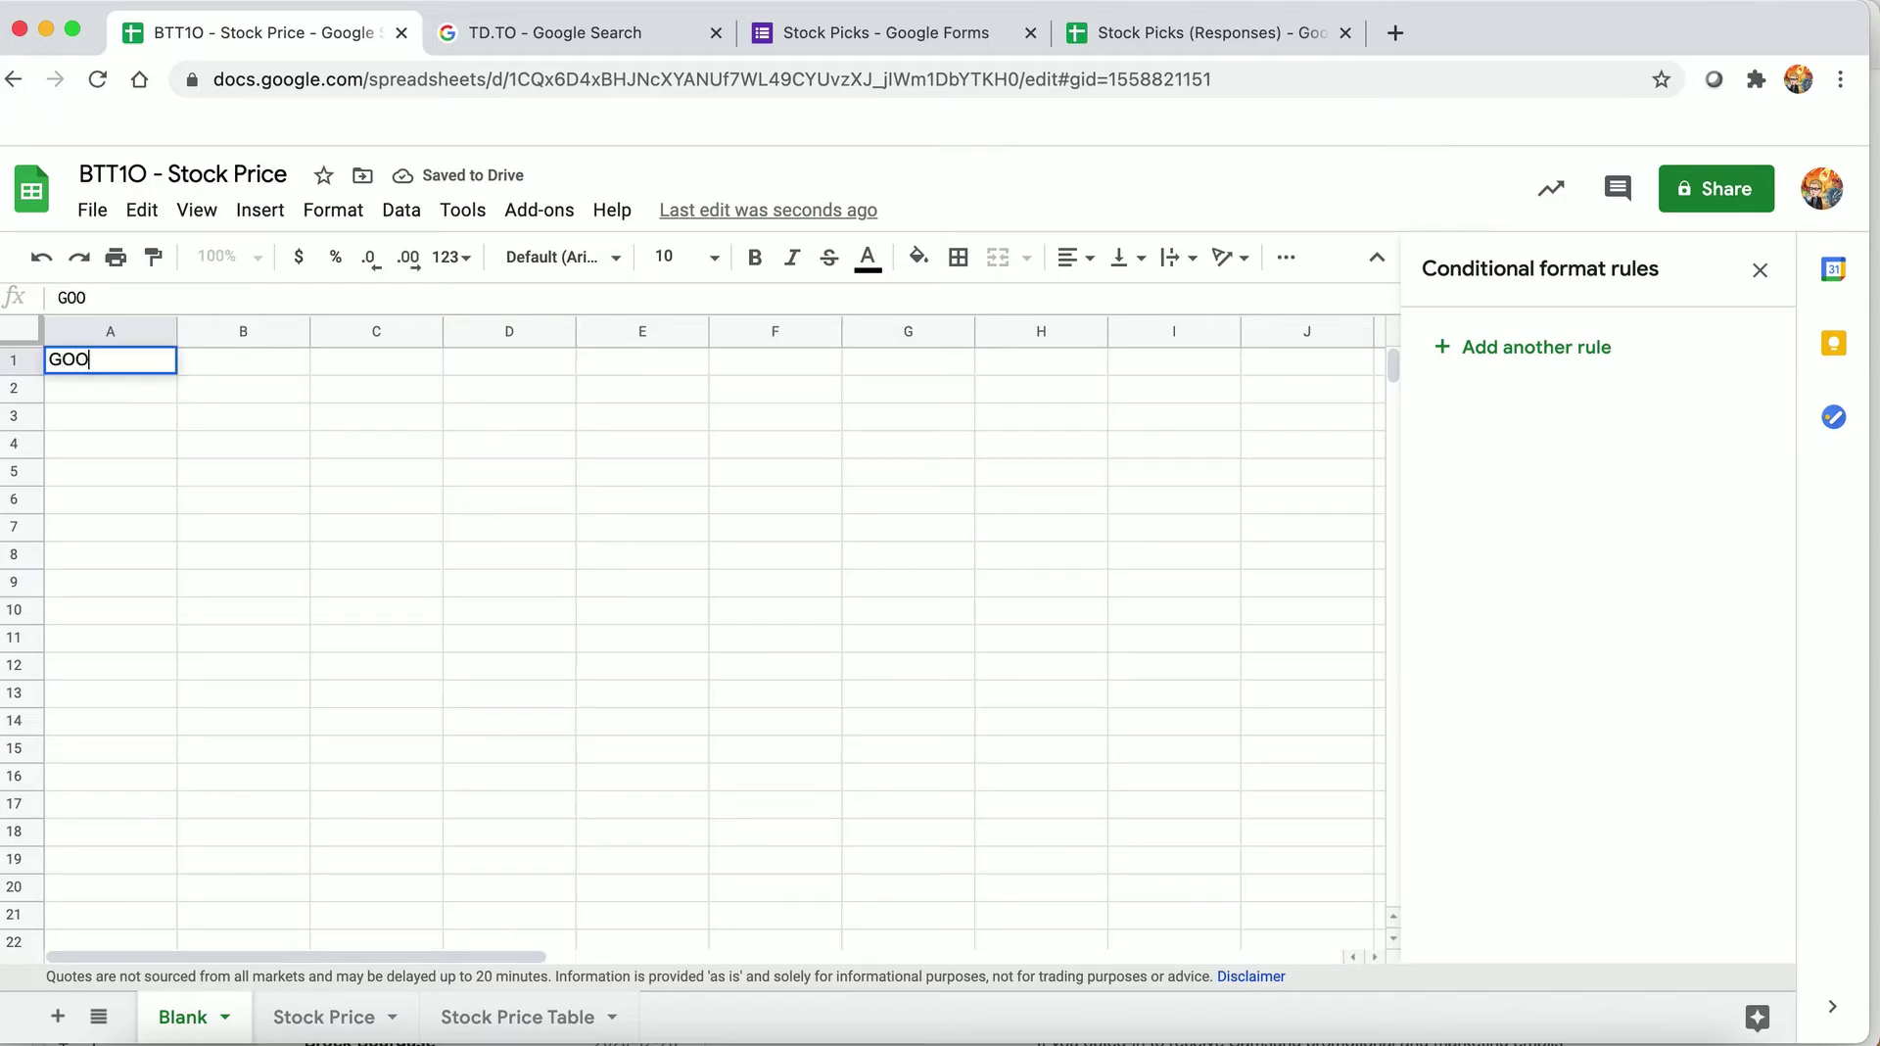
key(Return)
text(MSFT)
key(Return)
text(AAPL)
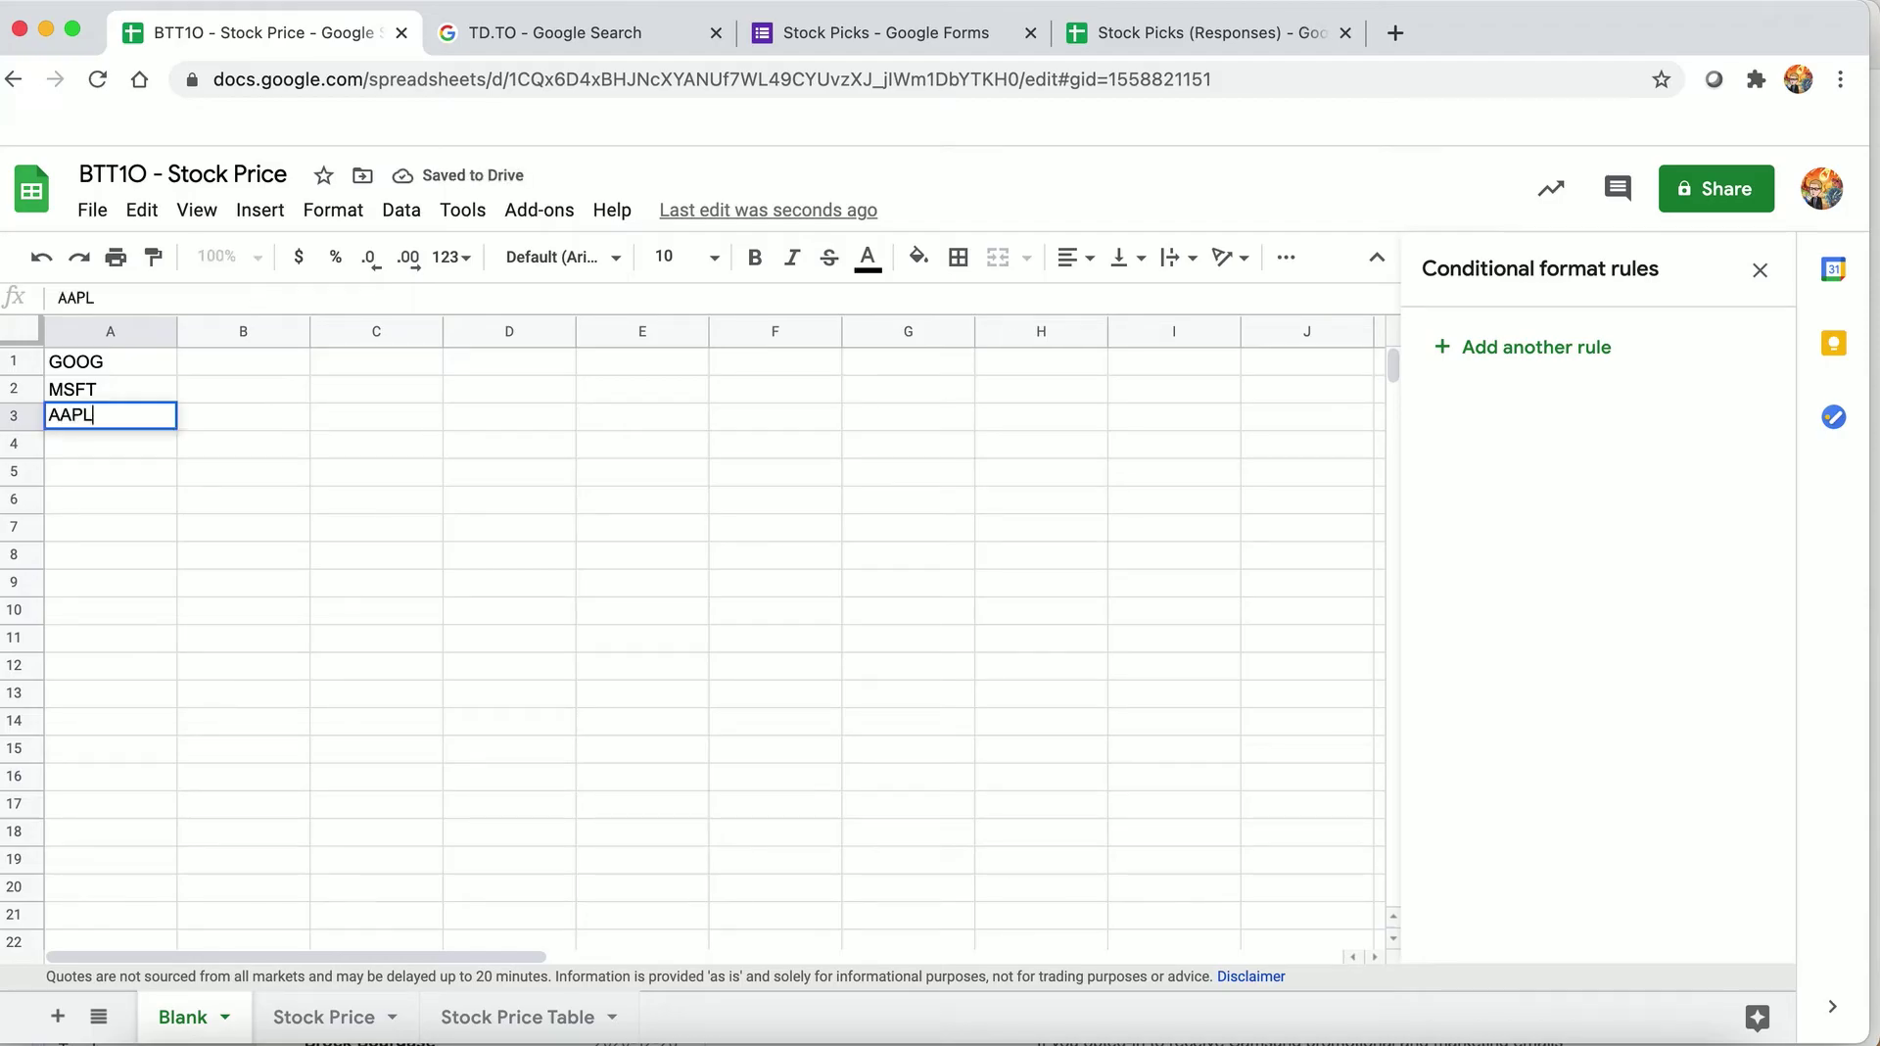
key(Tab)
- Enter =GOOGLEFINANCE(A1,"price") in cell B1, referencing the ticker in A1
click(243, 360)
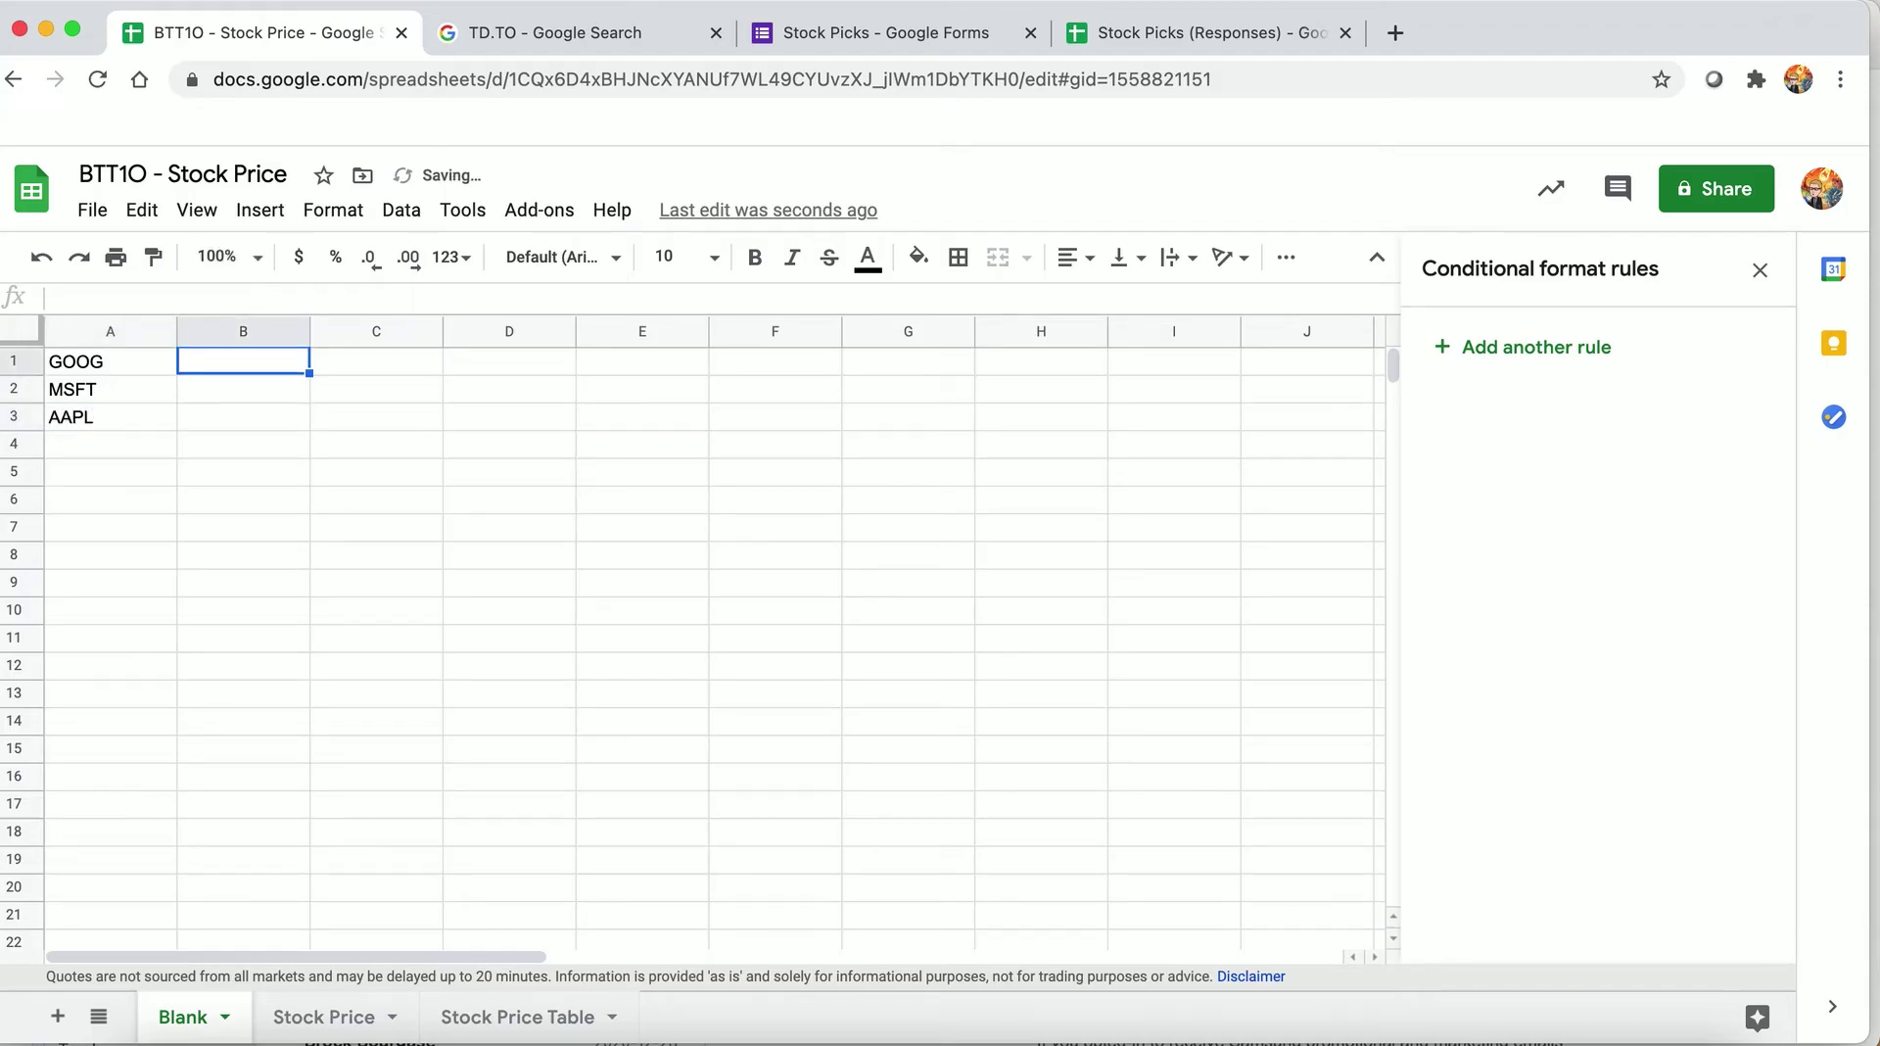
text(=)
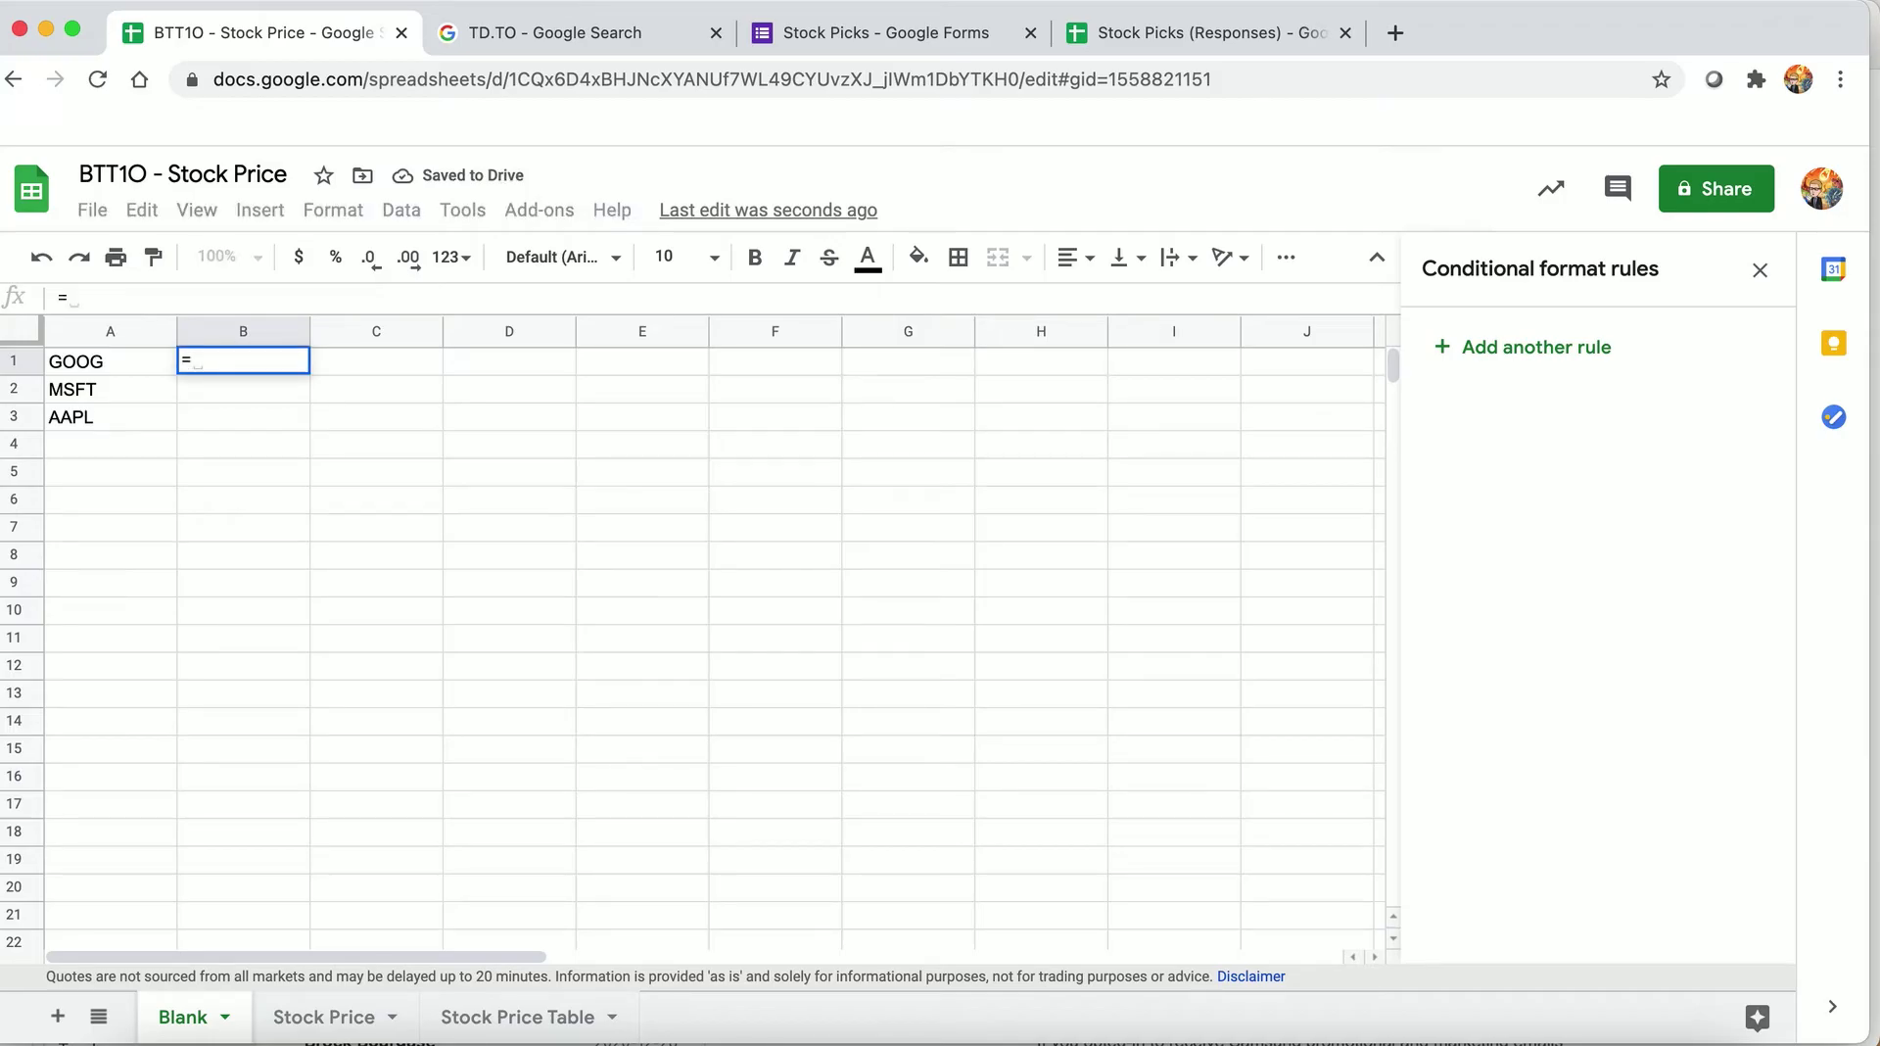
text(GOOGLE)
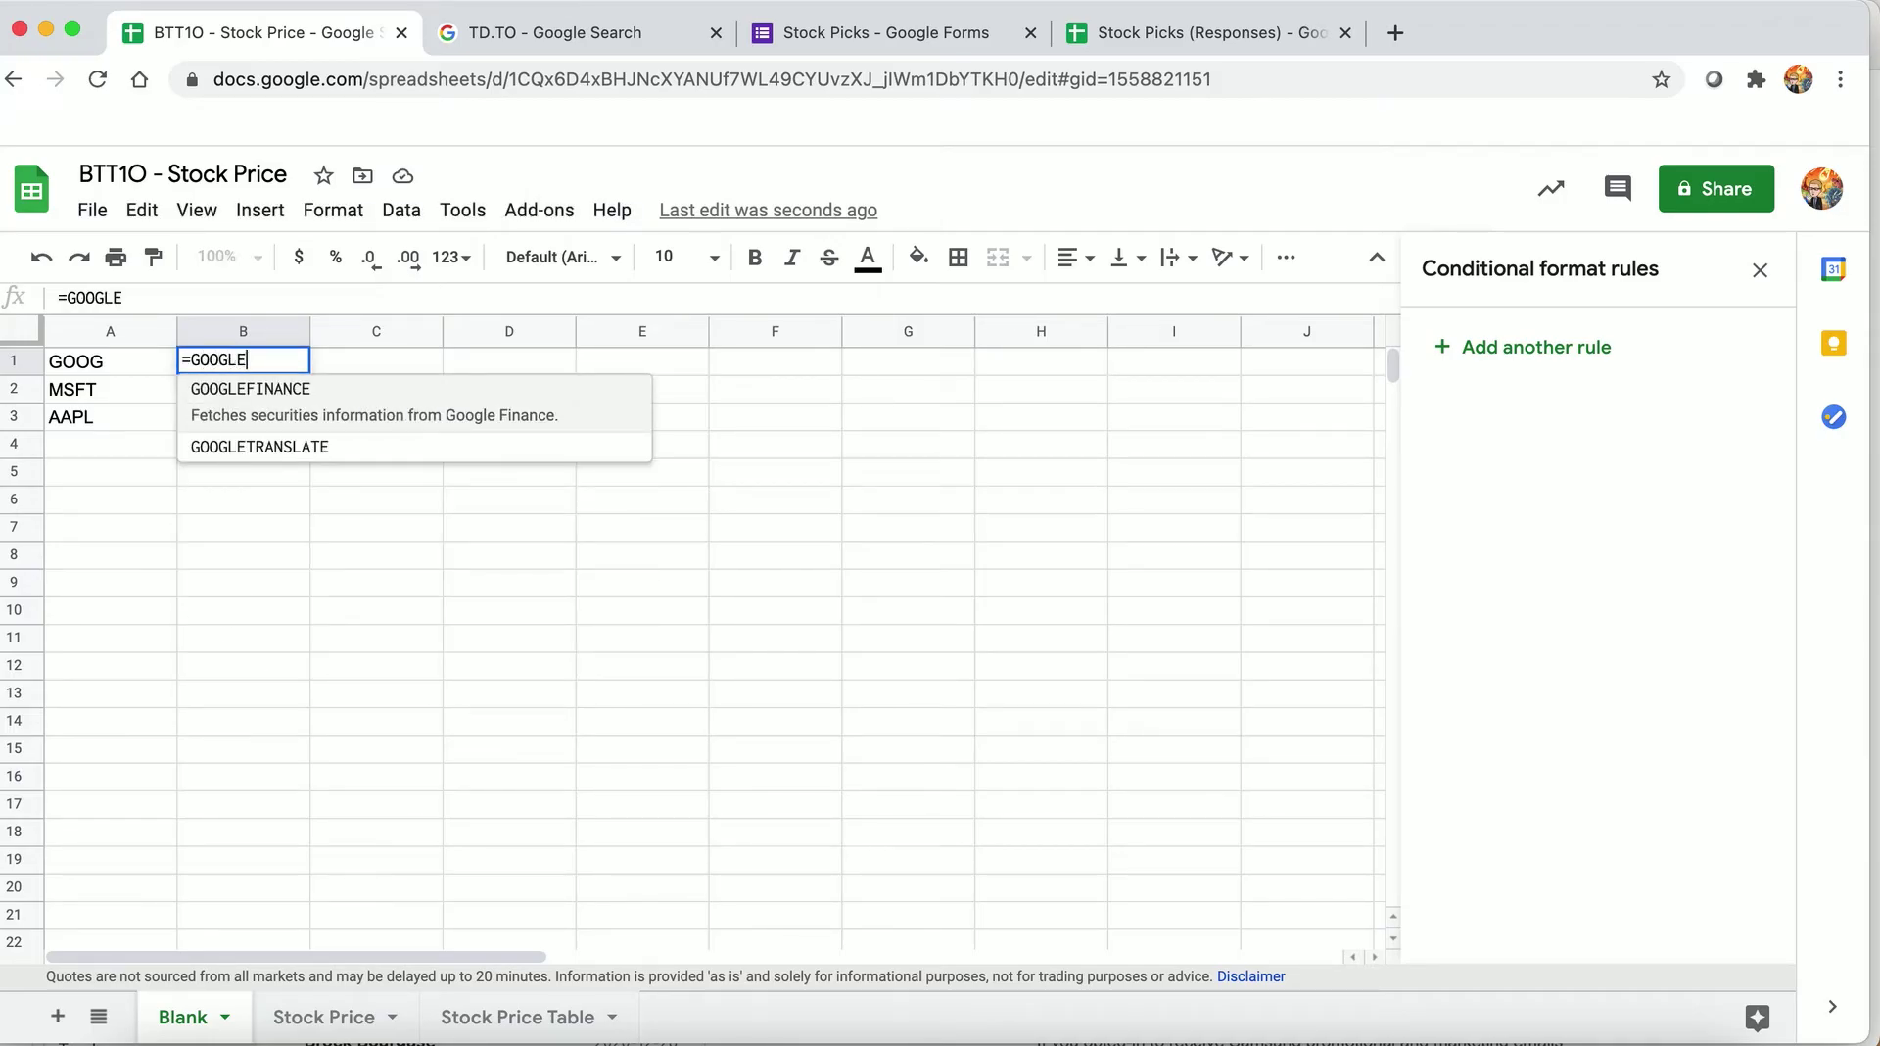
text(FINANCE)
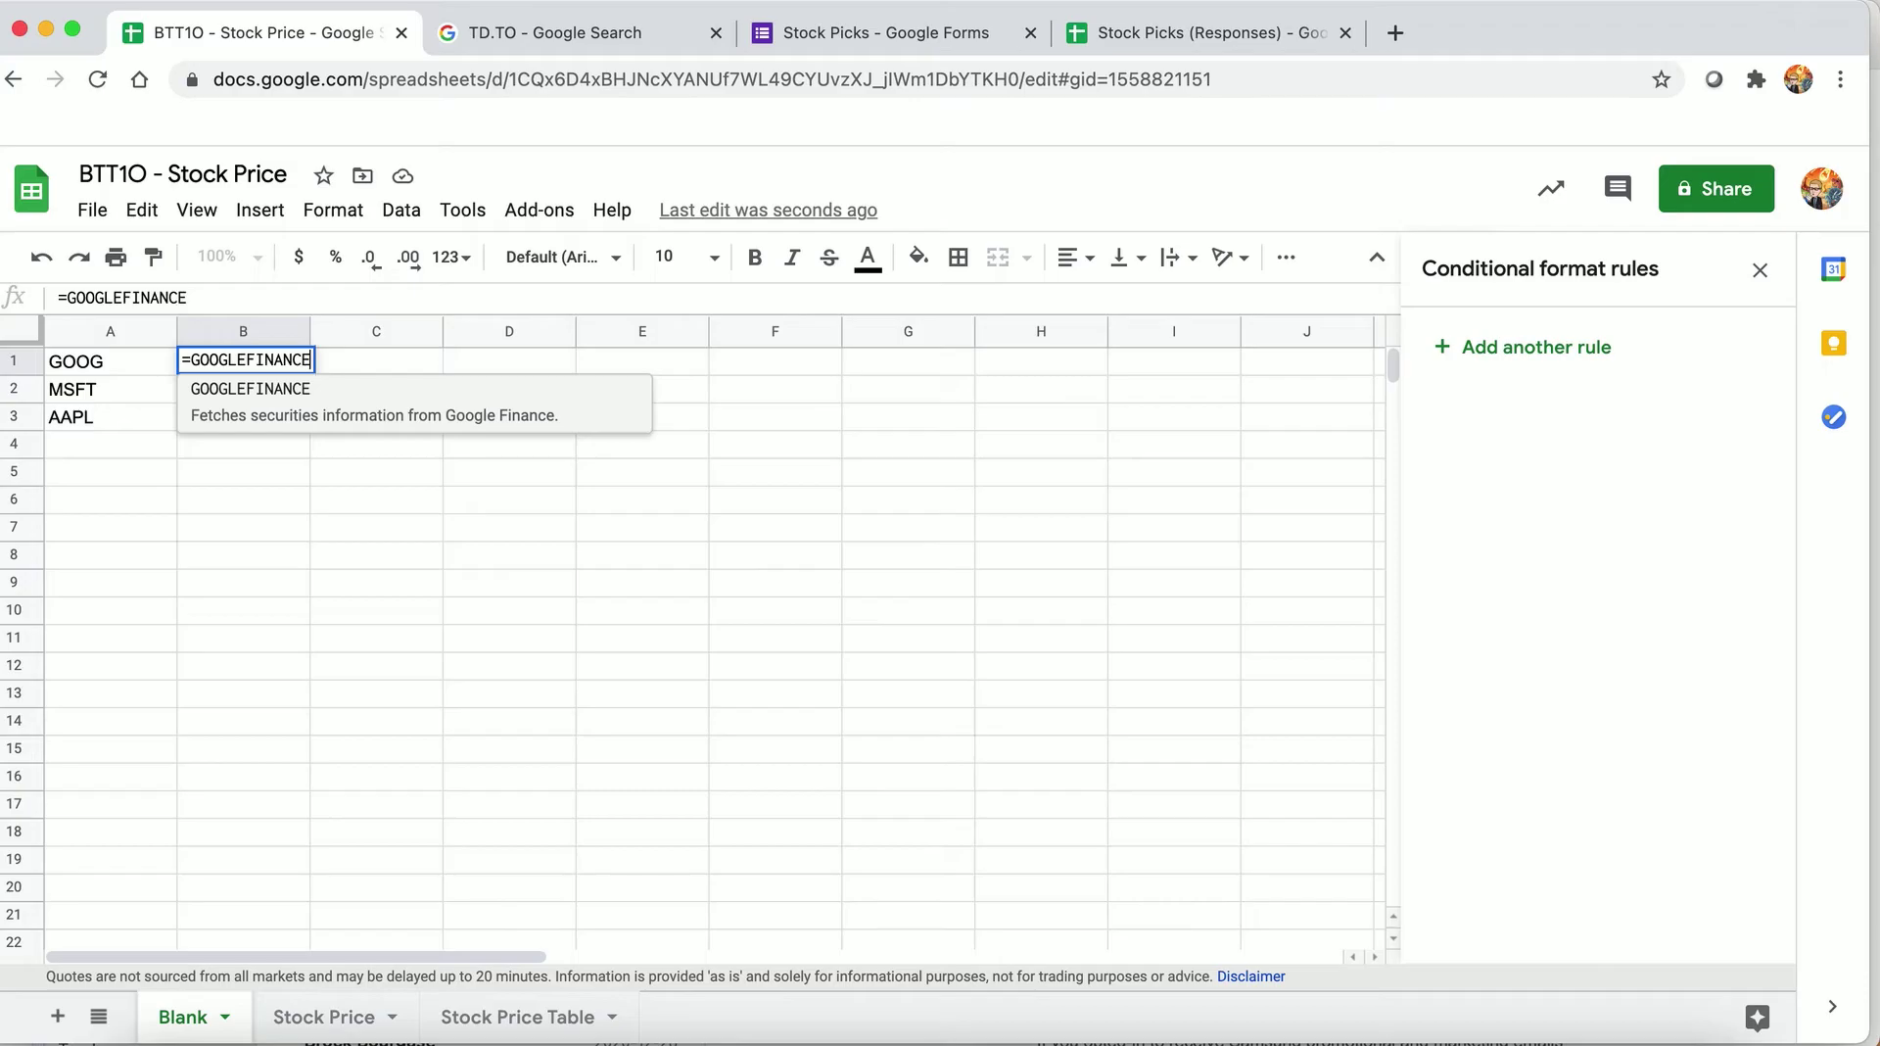
text(()
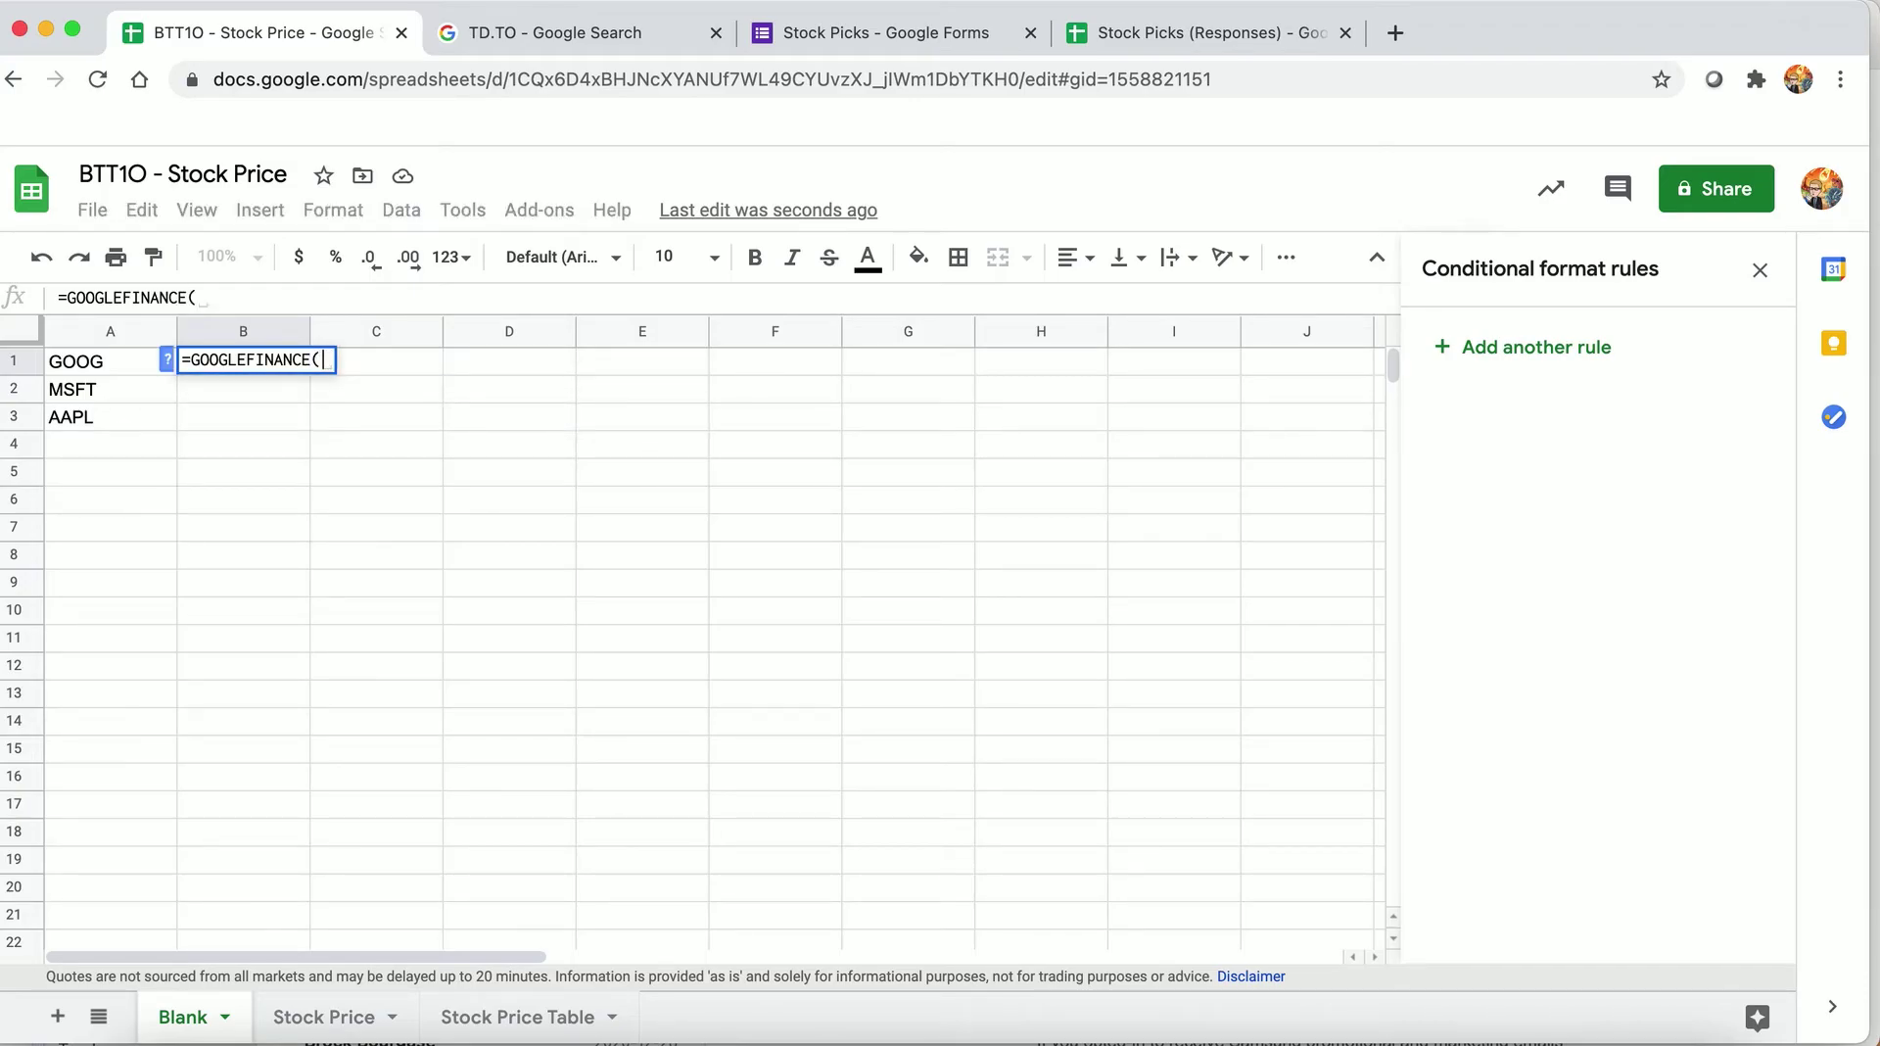
click(110, 362)
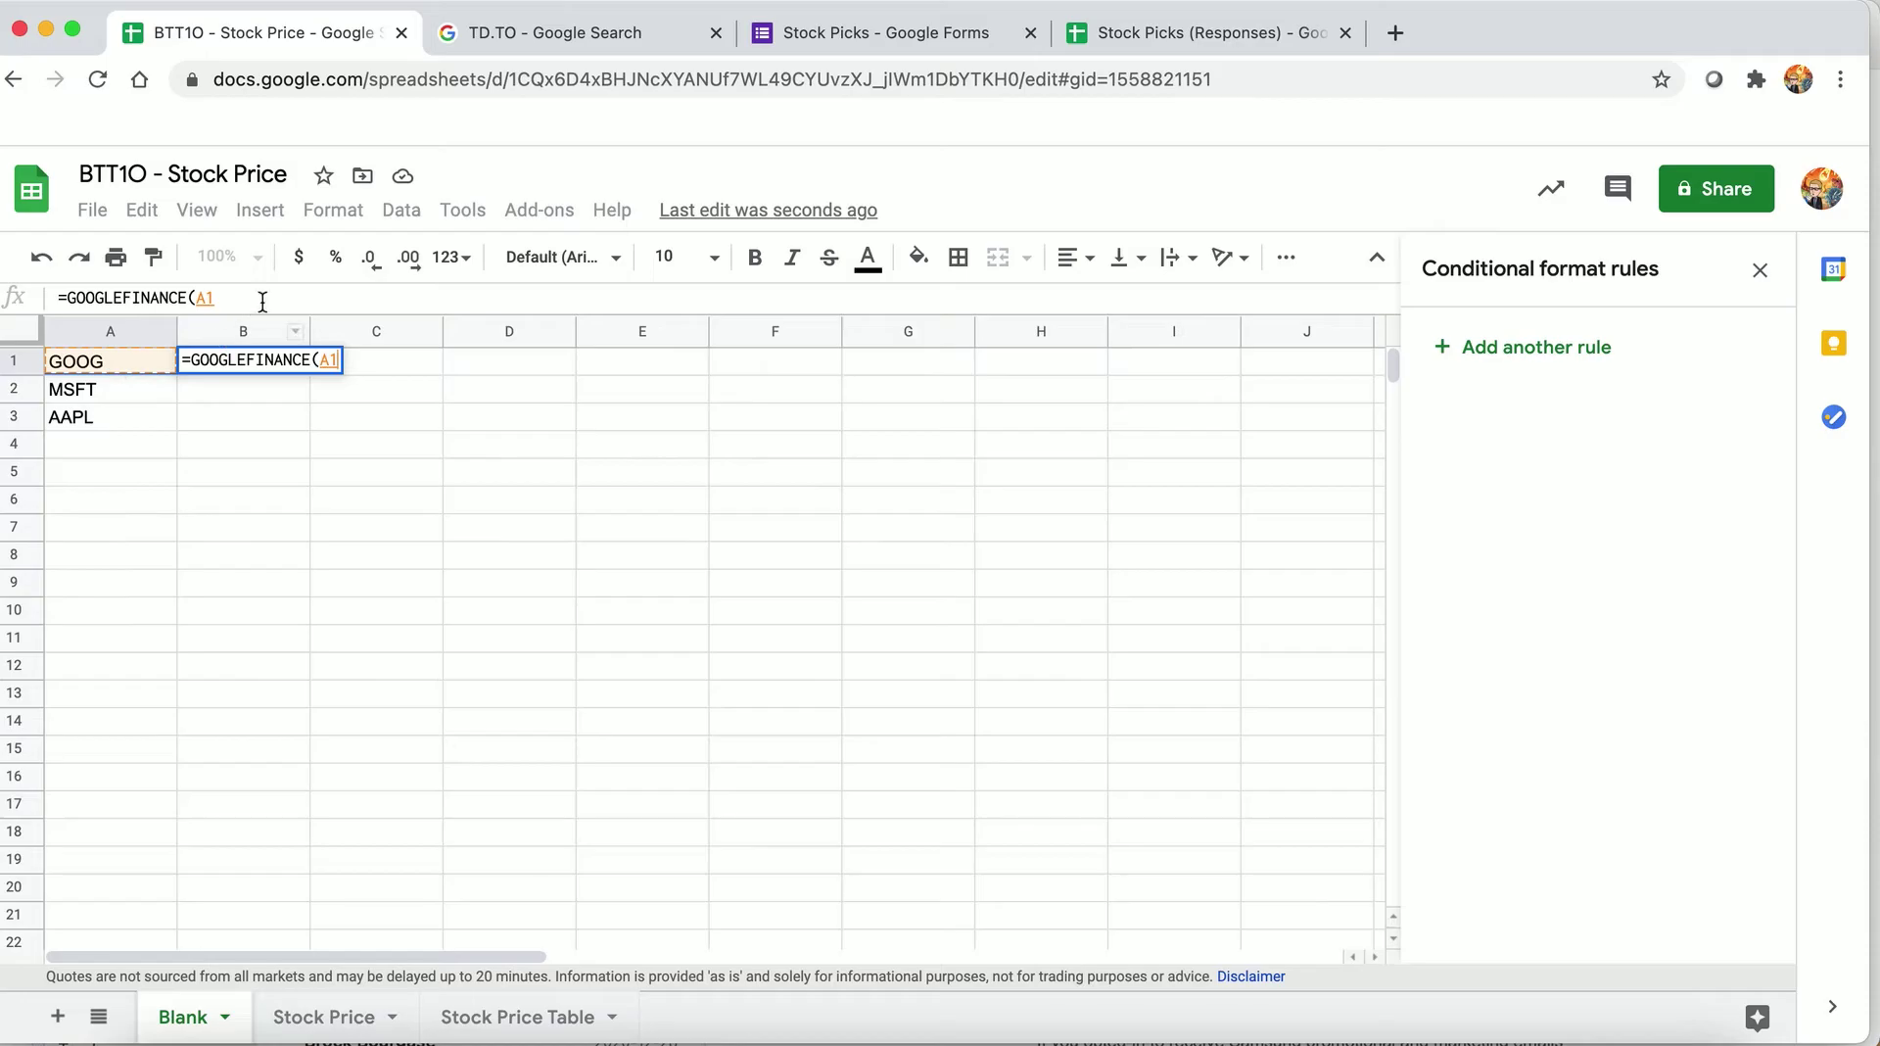
text(,"p)
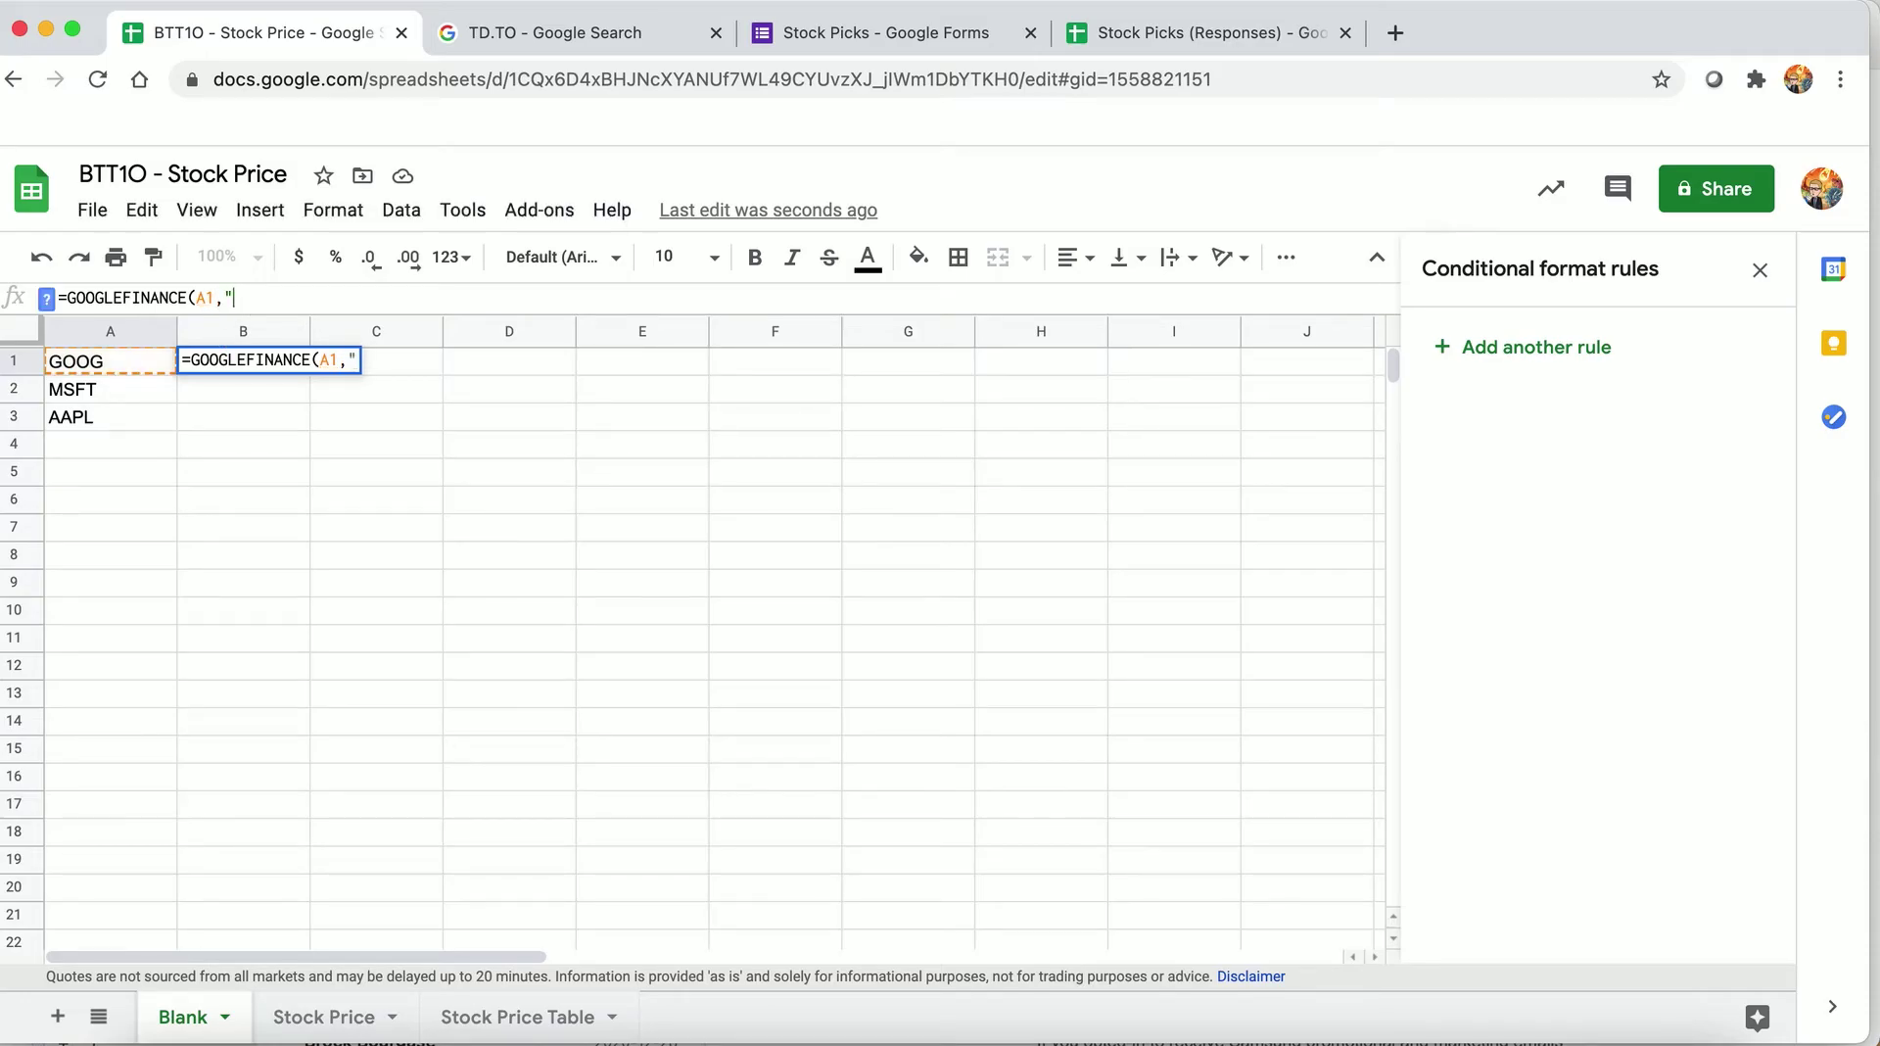
text(rice"))
key(Return)
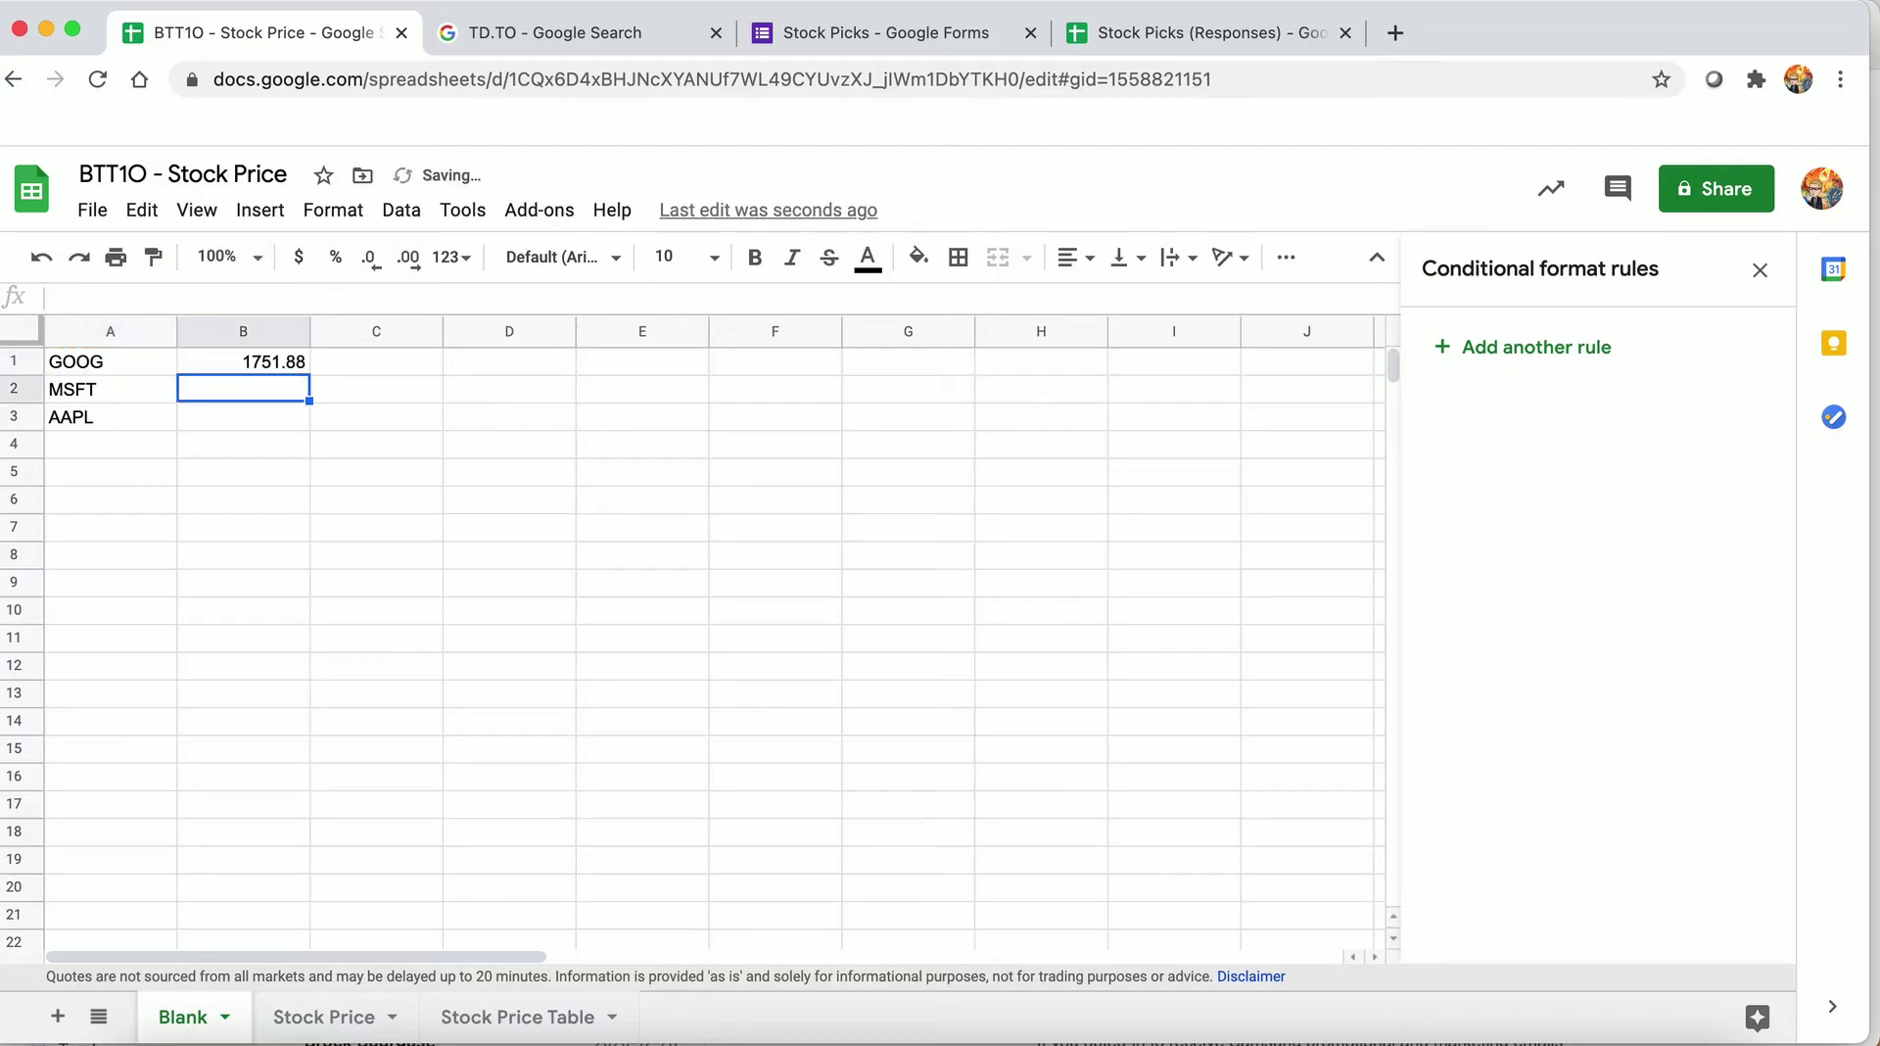
- Copy the price formula from B1 into B2 and B3 so each row references its own ticker, and check the cells
click(243, 361)
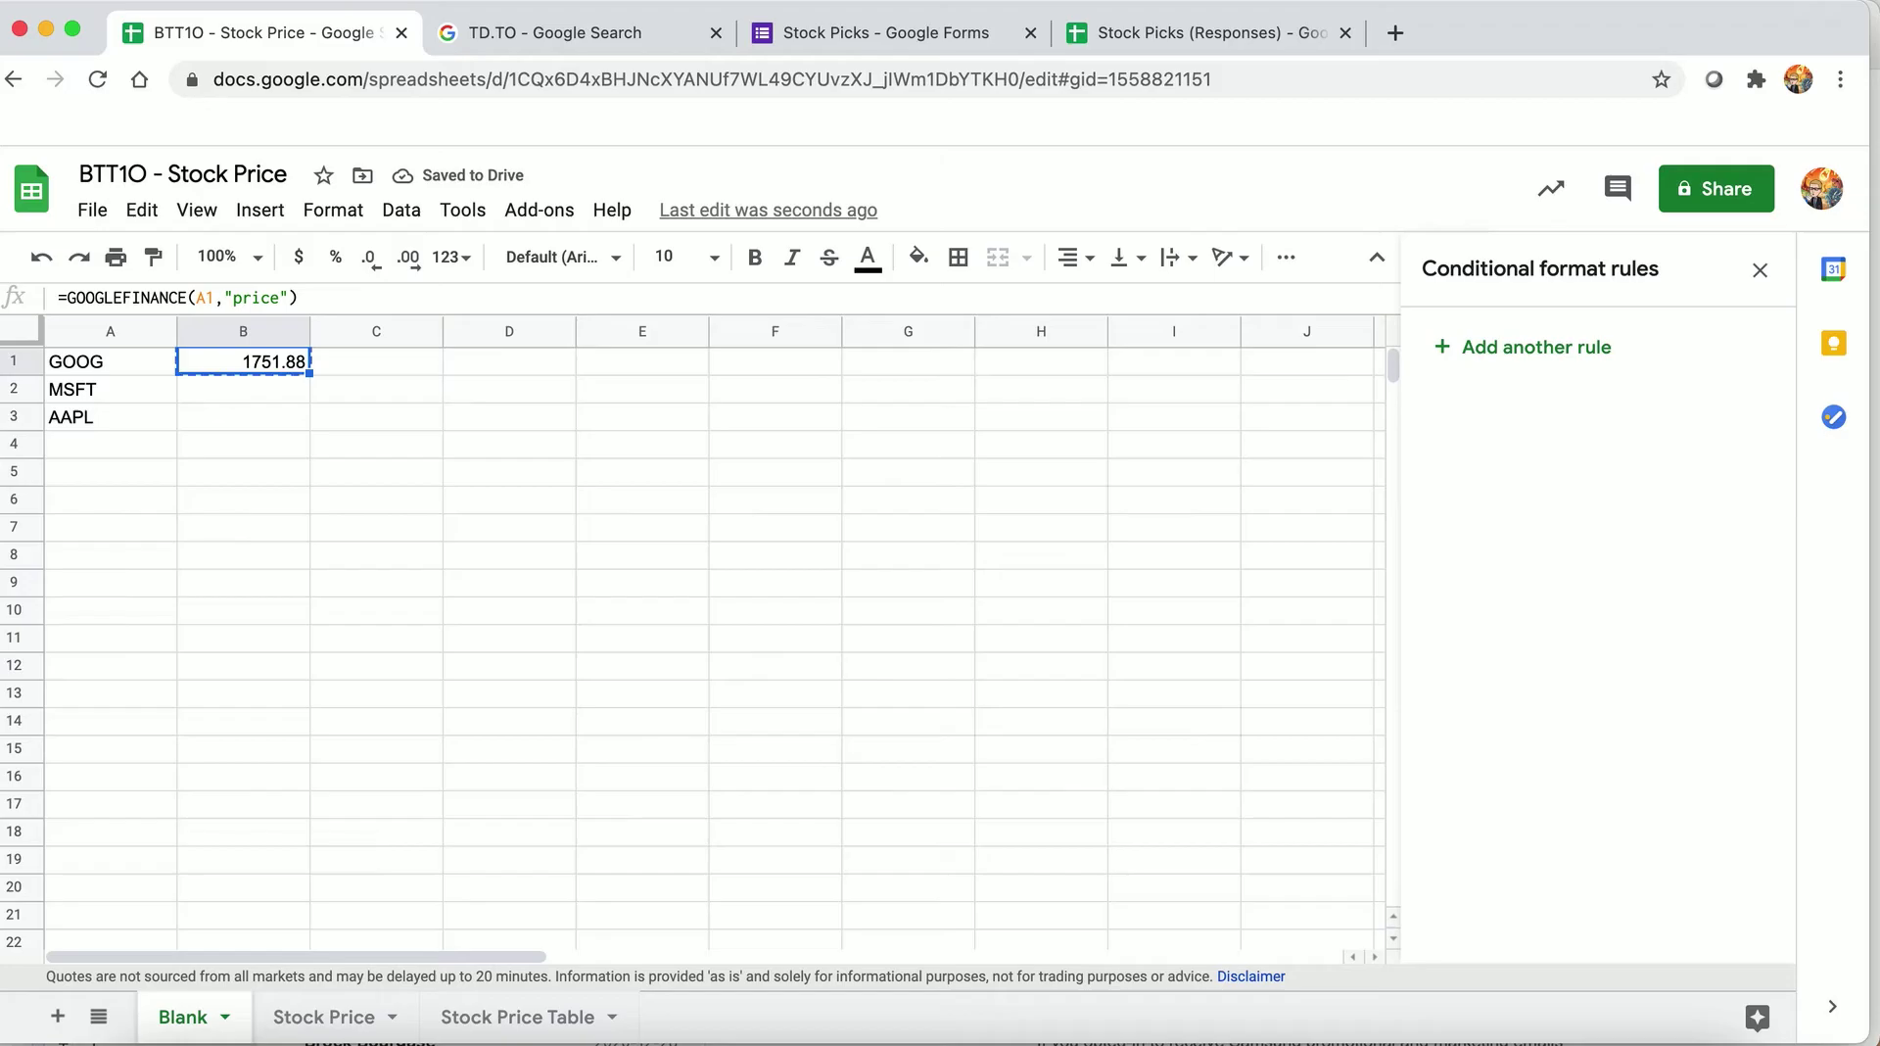
key(Down)
text(=GOOGLEFINANCE(A2,"price"))
key(Down)
text(=GOOGLEFINANCE(A3,"price"))
key(Down)
key(Up)
key(Up)
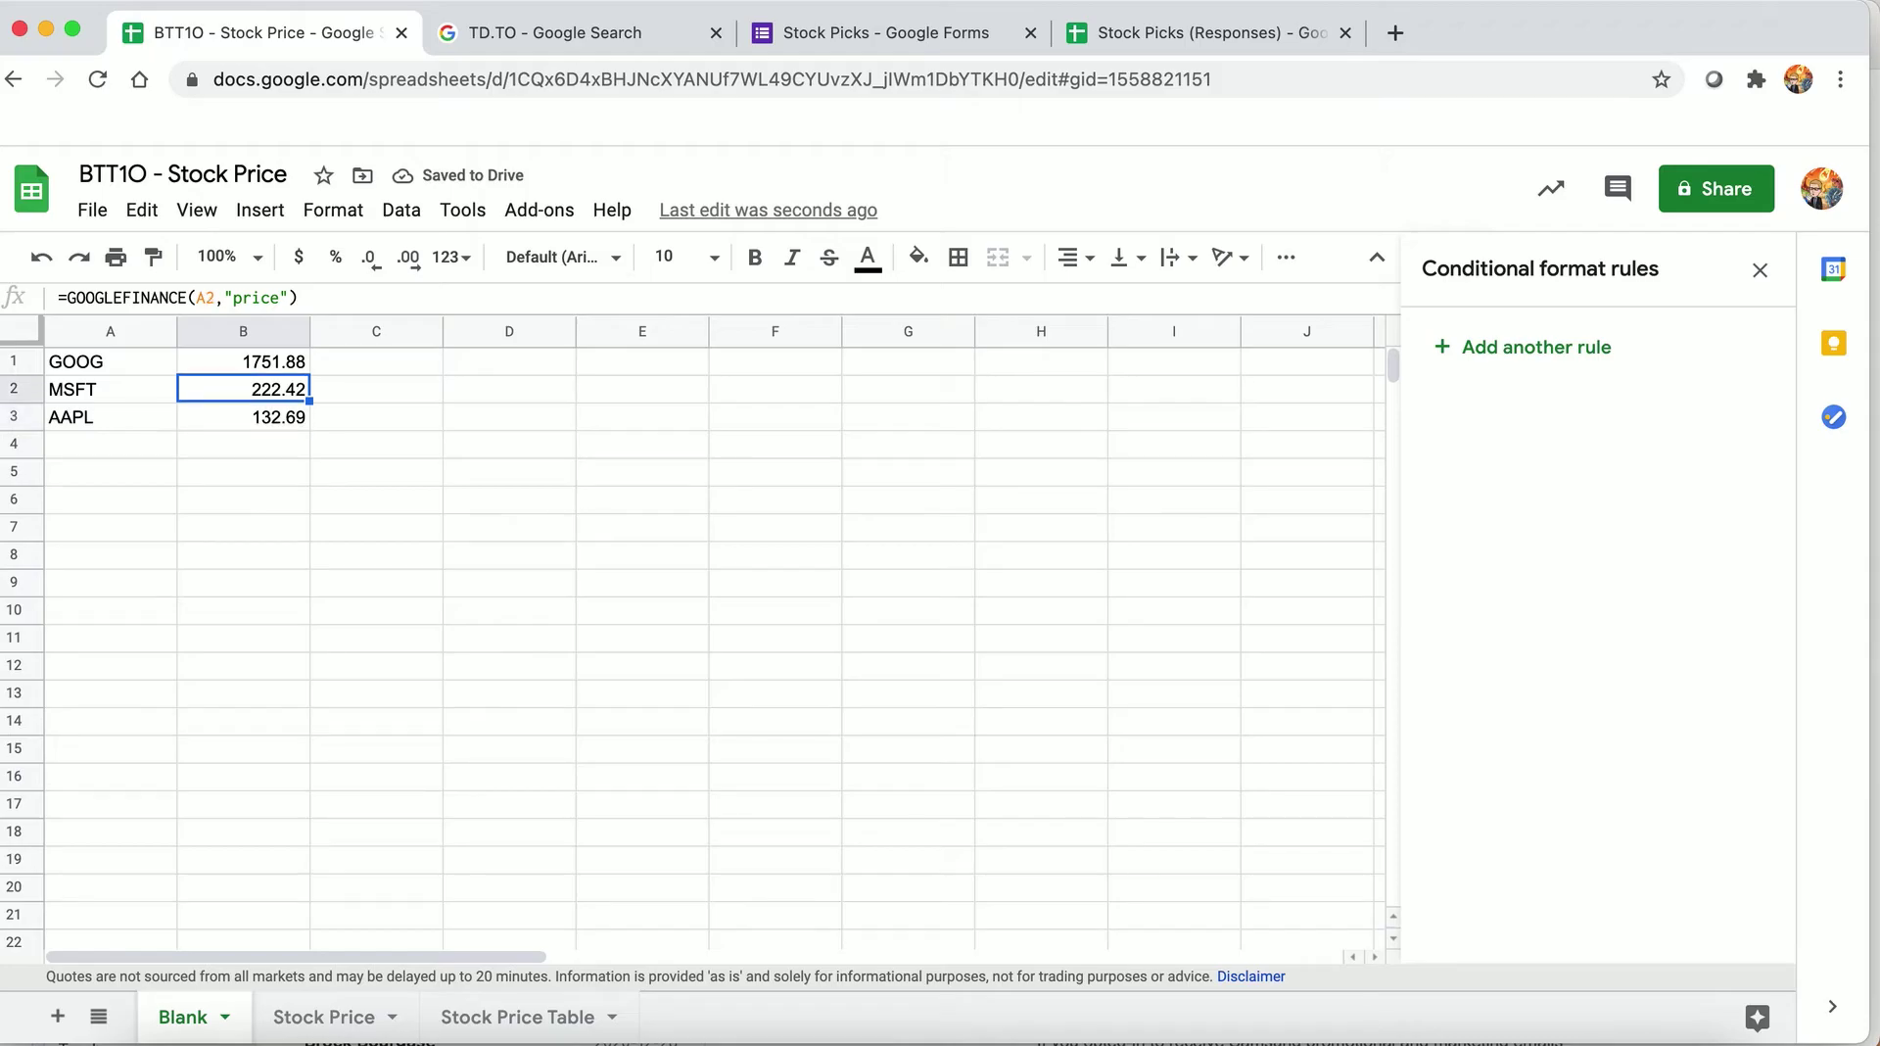
key(Up)
key(Left)
key(Right)
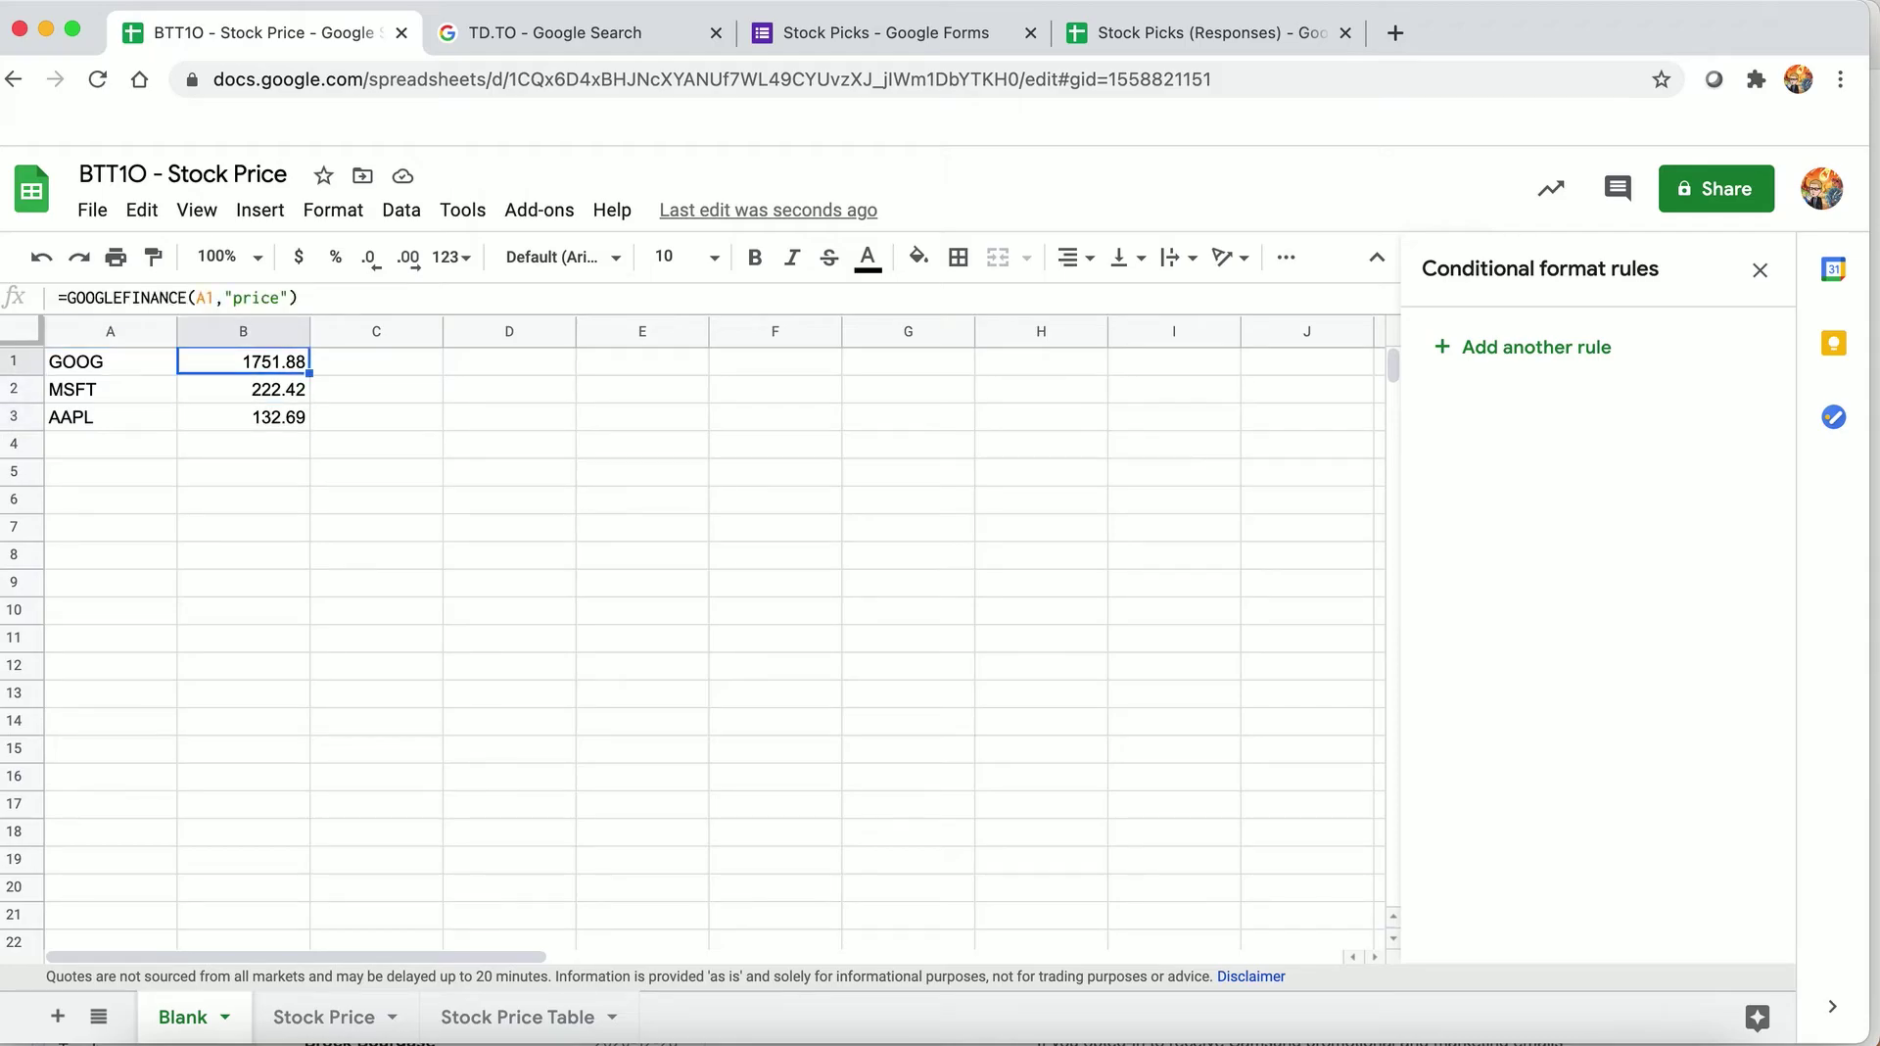
key(Left)
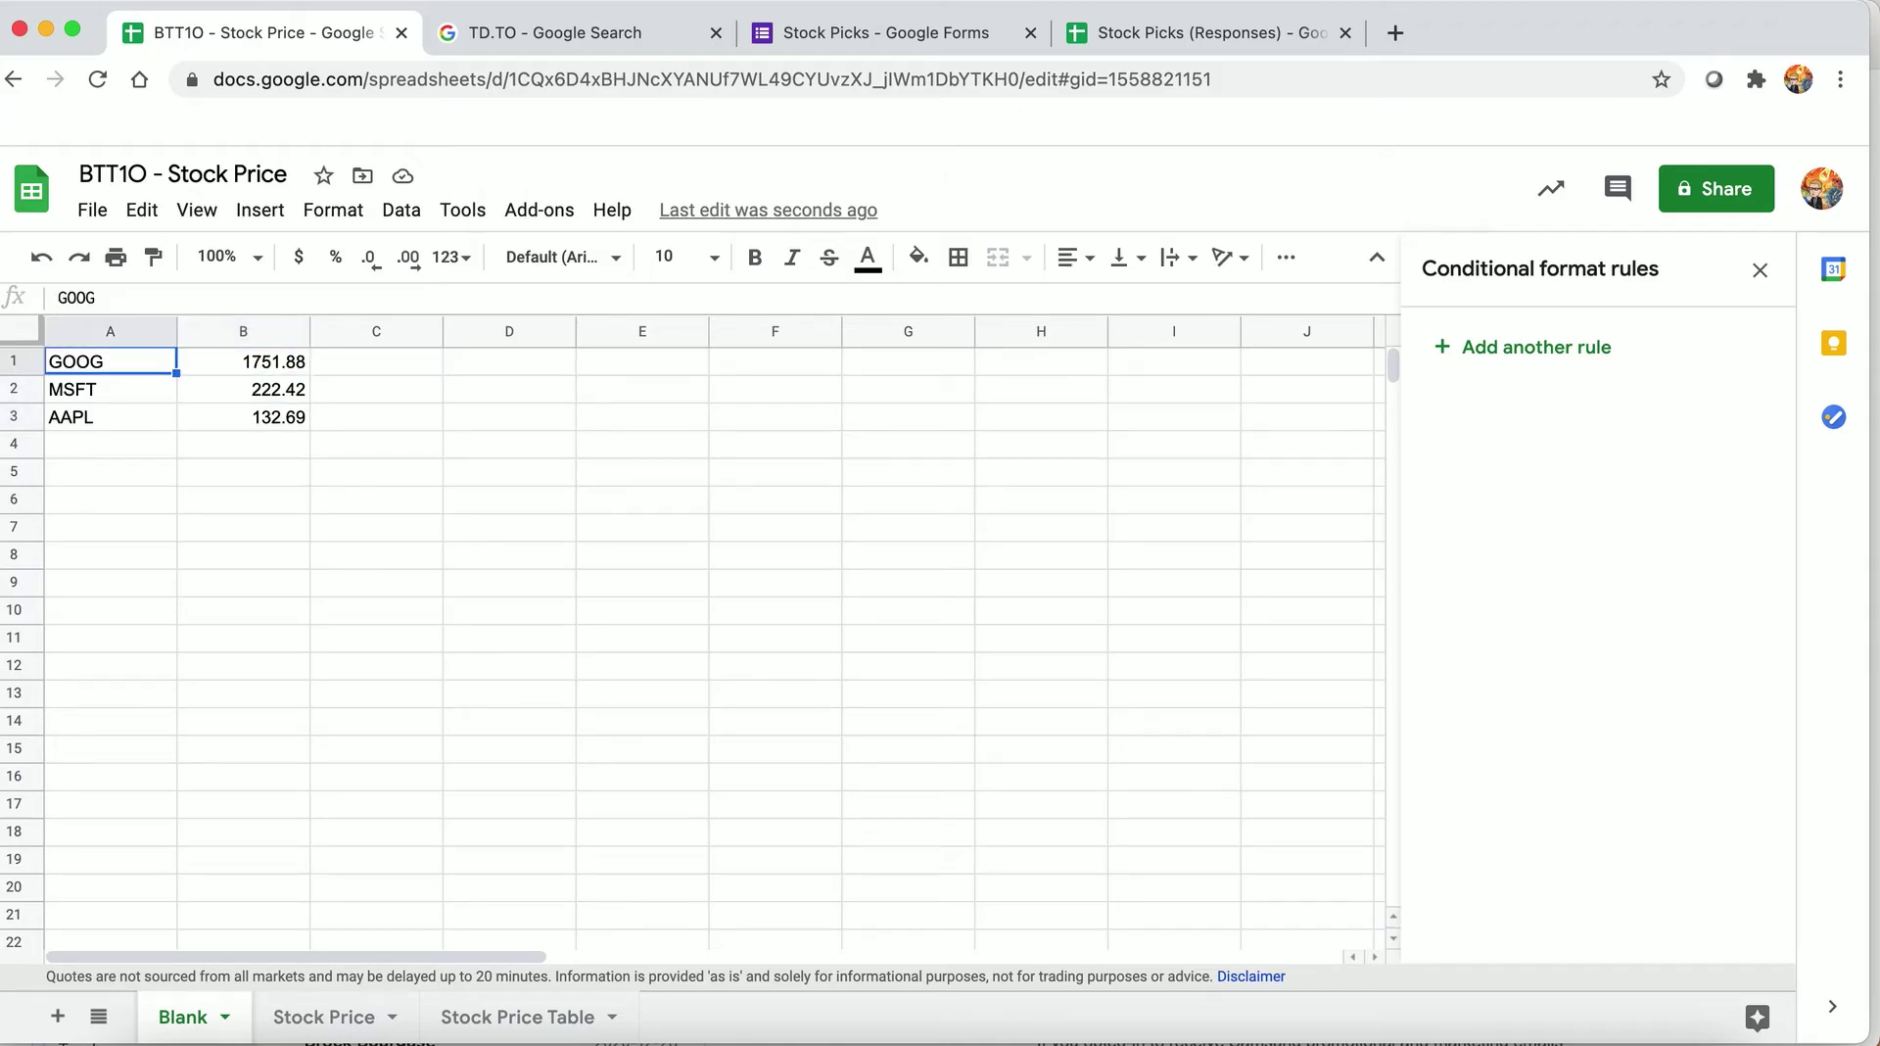
- Insert a row above the first ticker and enter the headers Stock in A1 and Price in B1
click(19, 364)
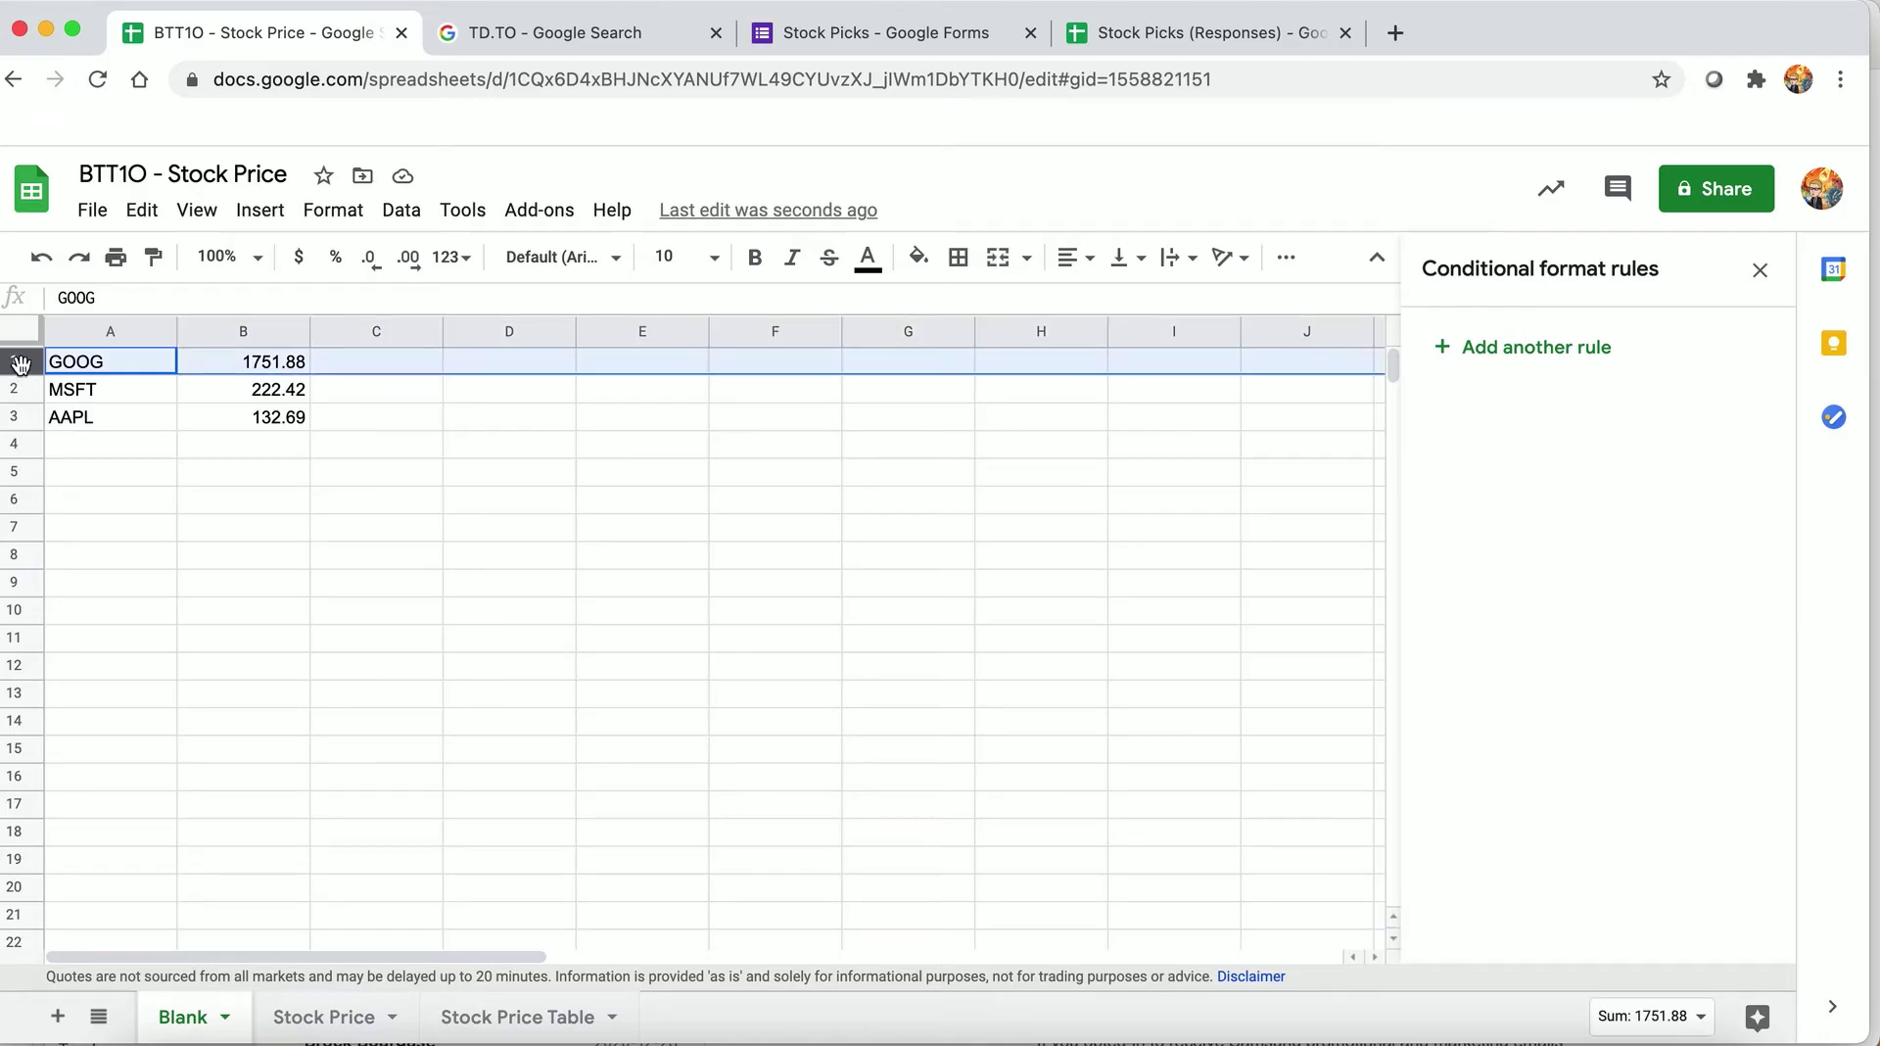
right_click(20, 364)
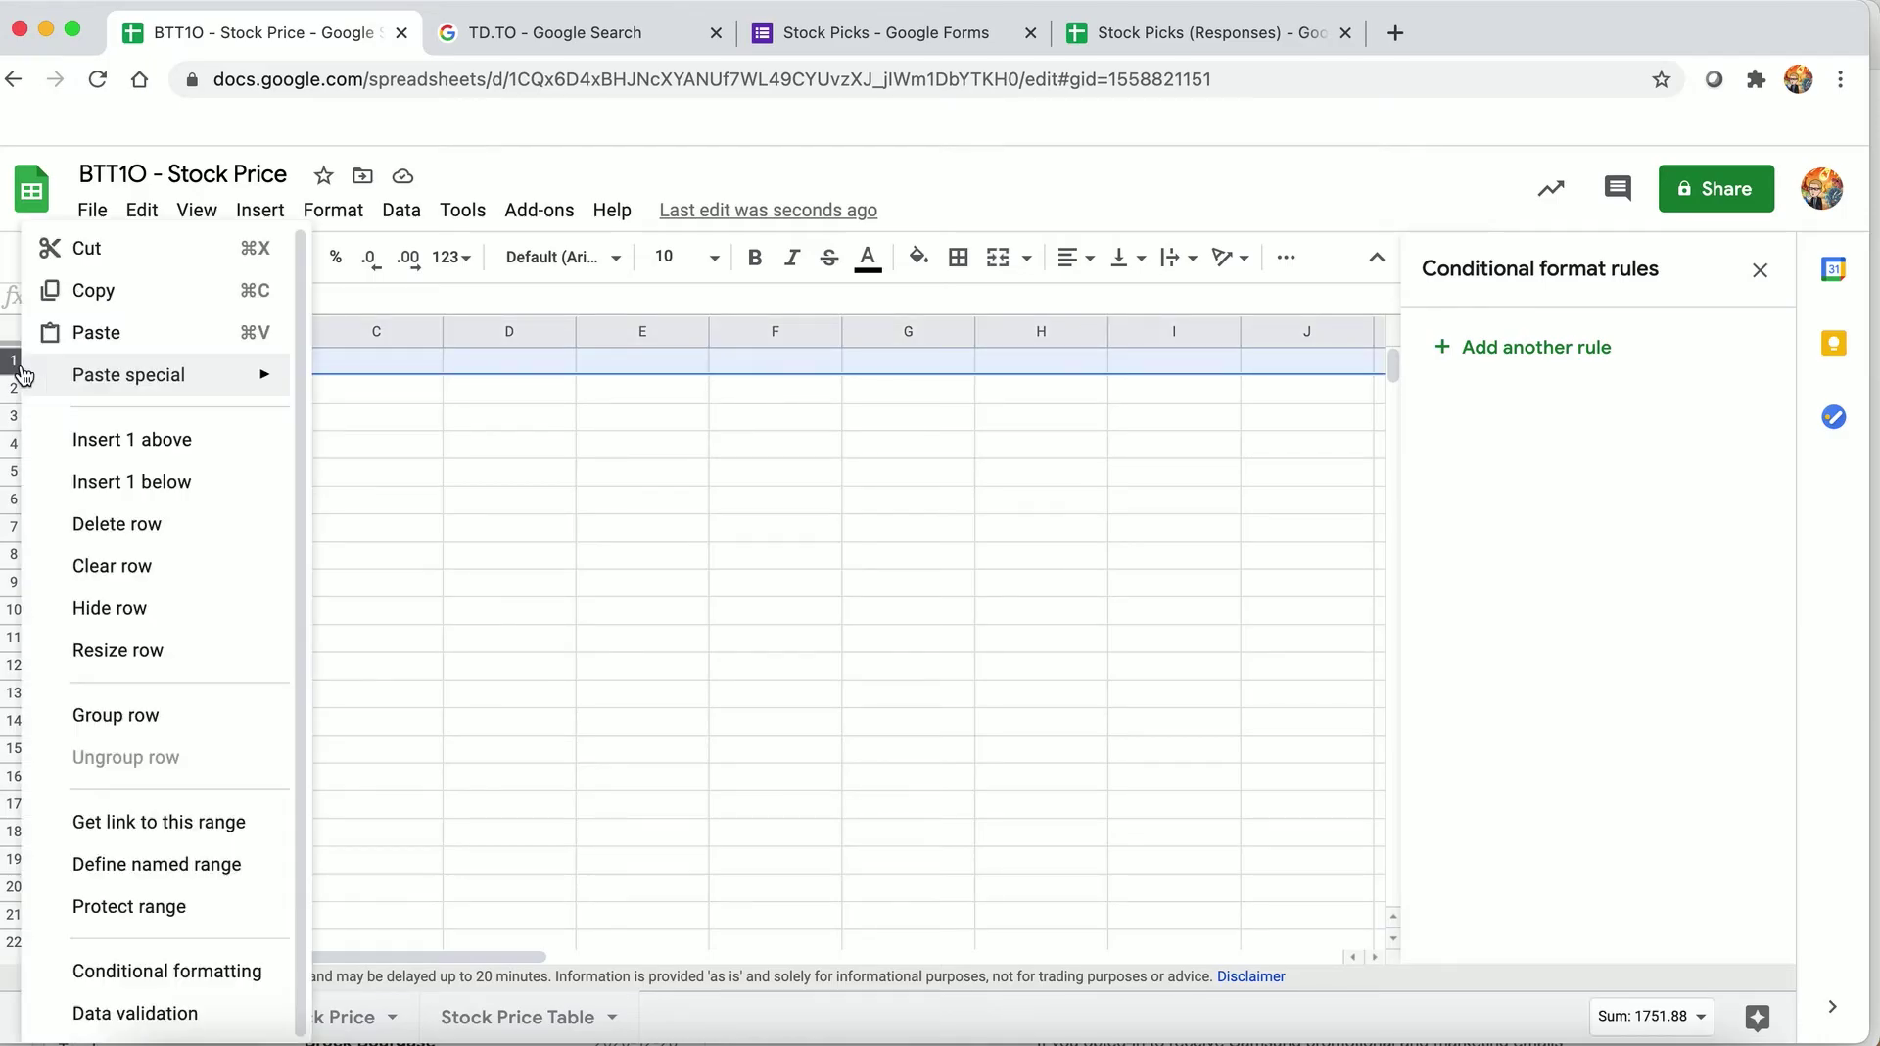
click(59, 440)
click(71, 362)
text(Stock)
key(Tab)
text(Price)
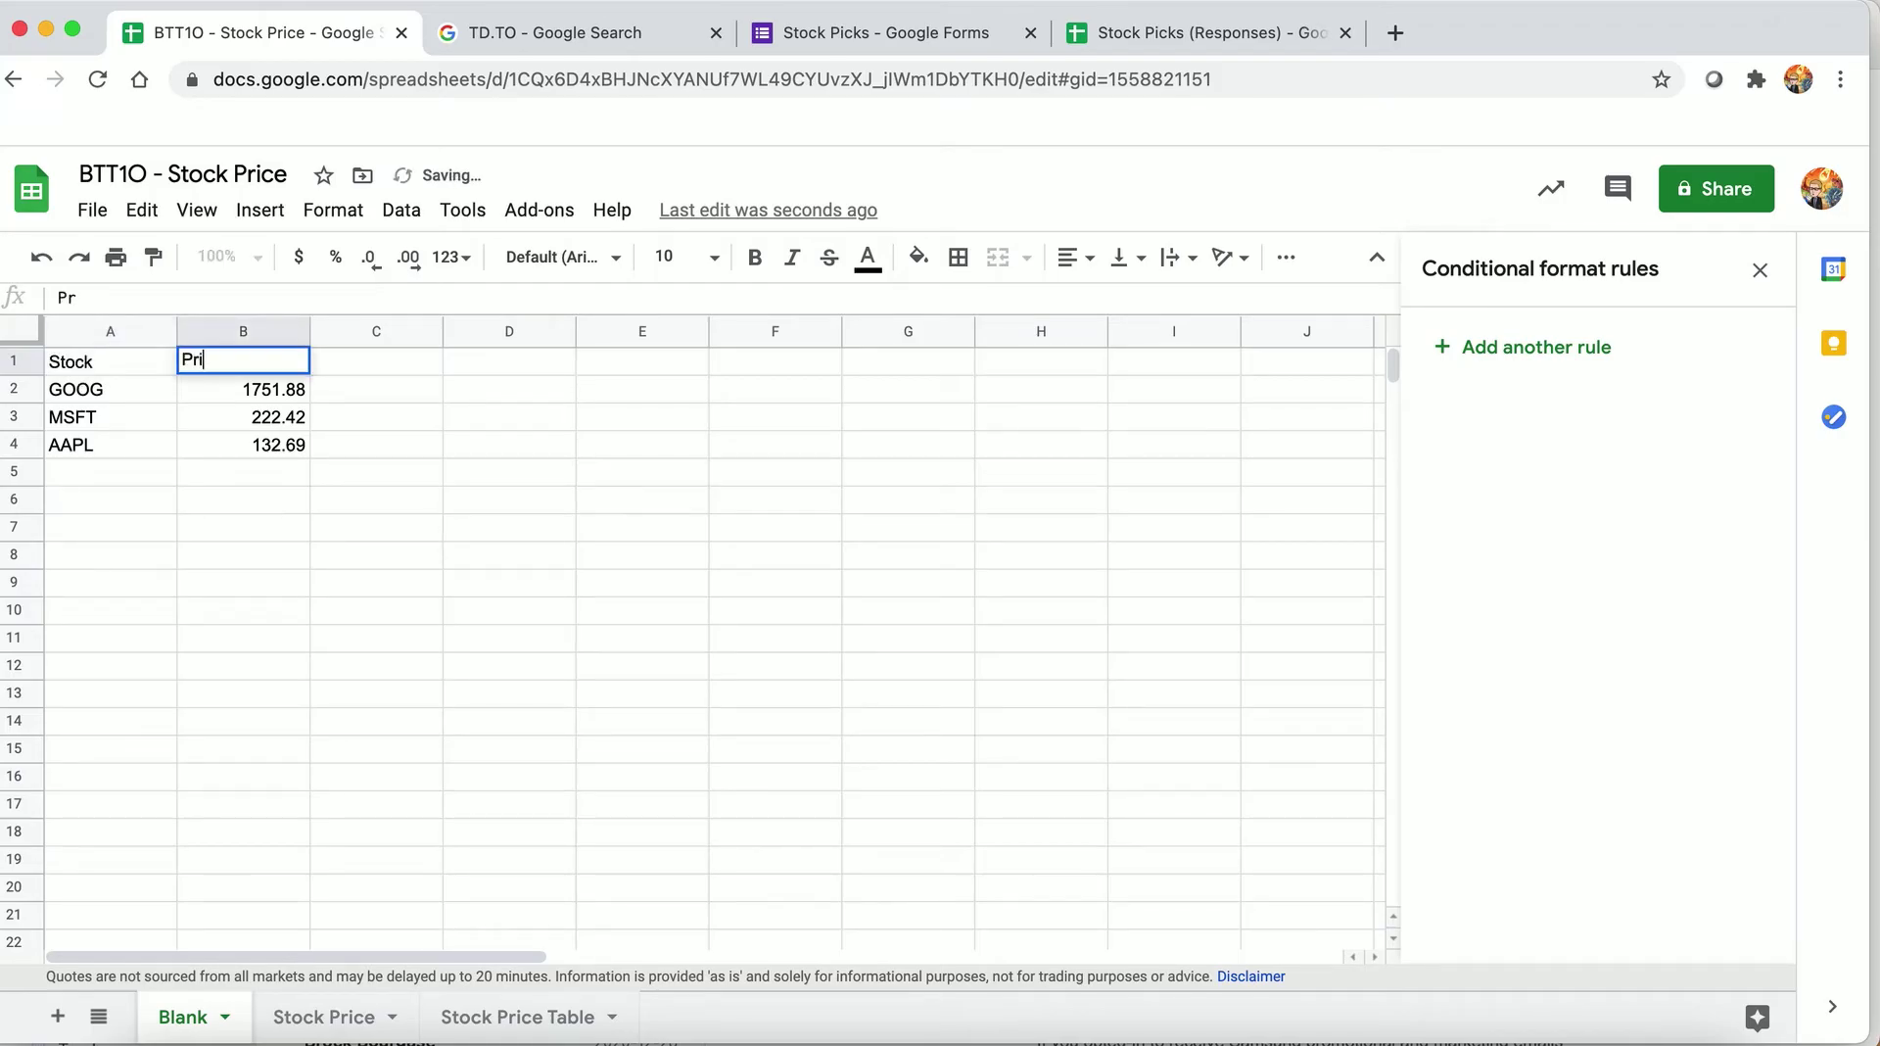
key(Return)
- Apply alternating colors to the range A1:B4 using the yellow default style with a header
drag(97, 366, 210, 445)
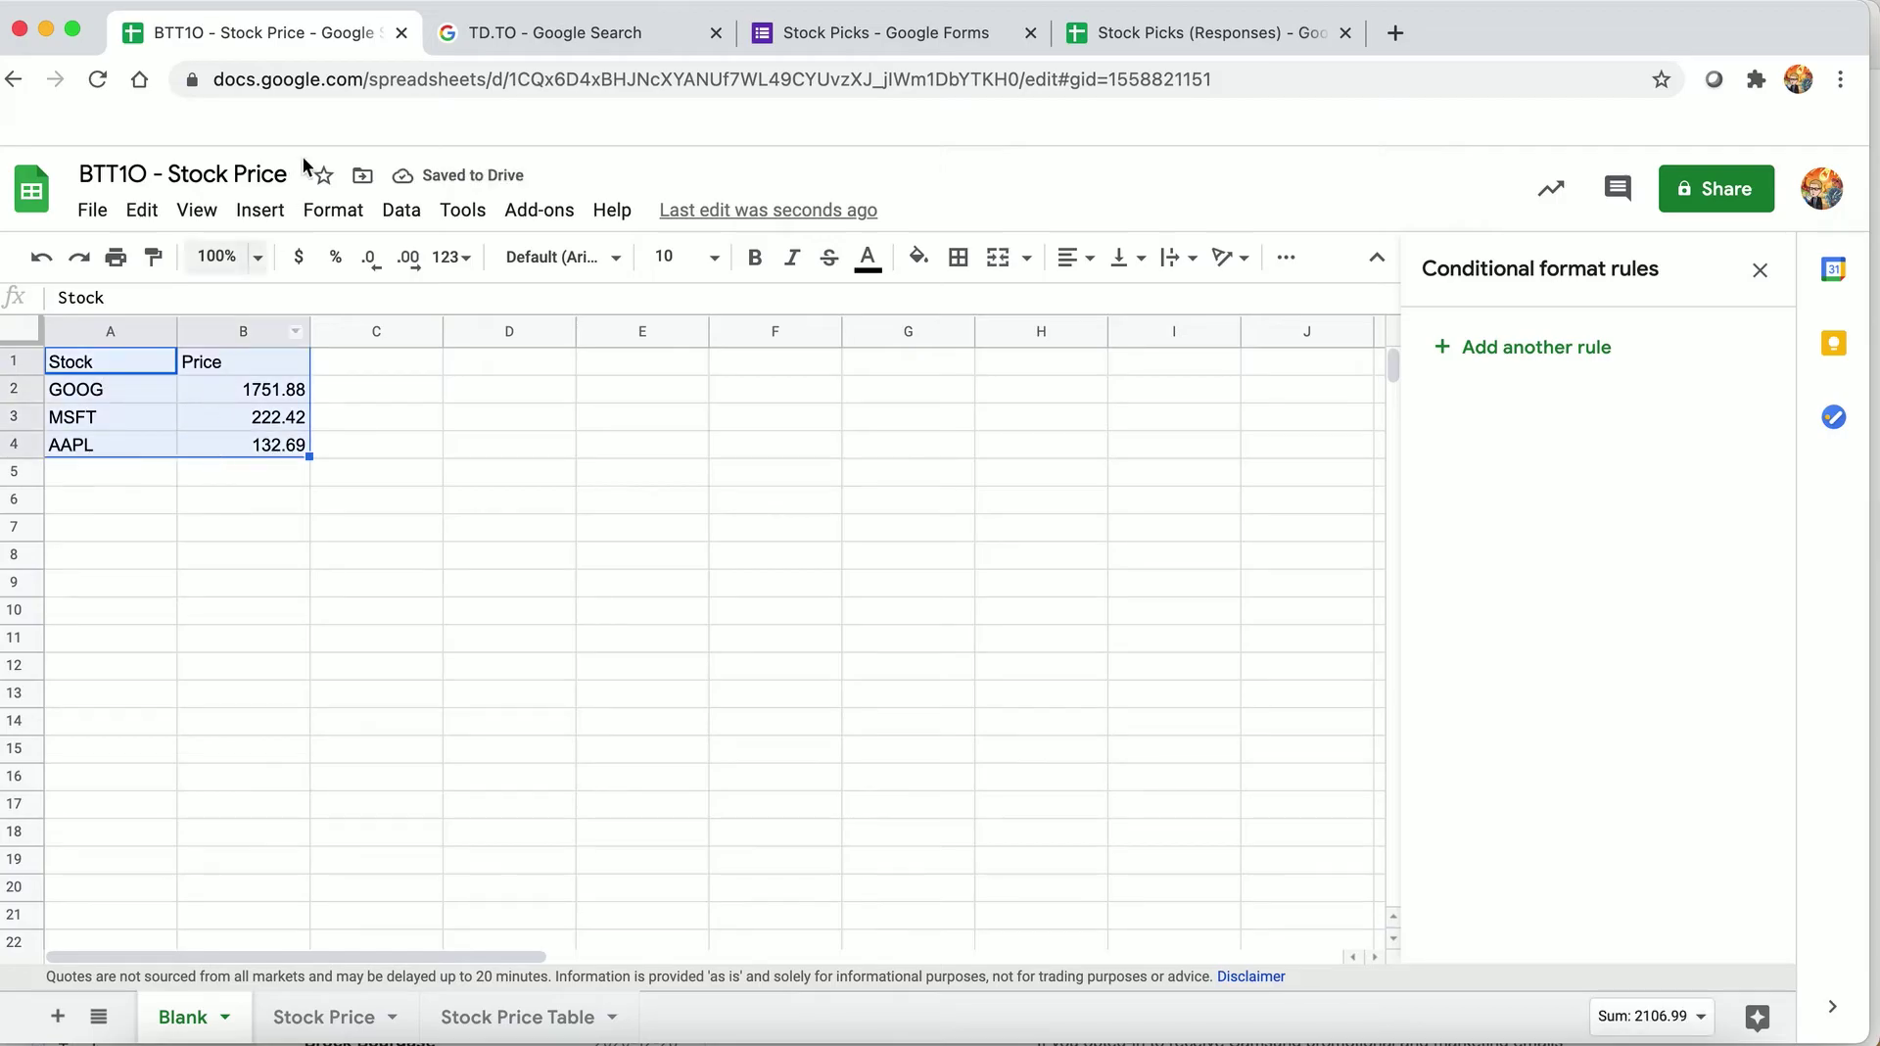
click(333, 210)
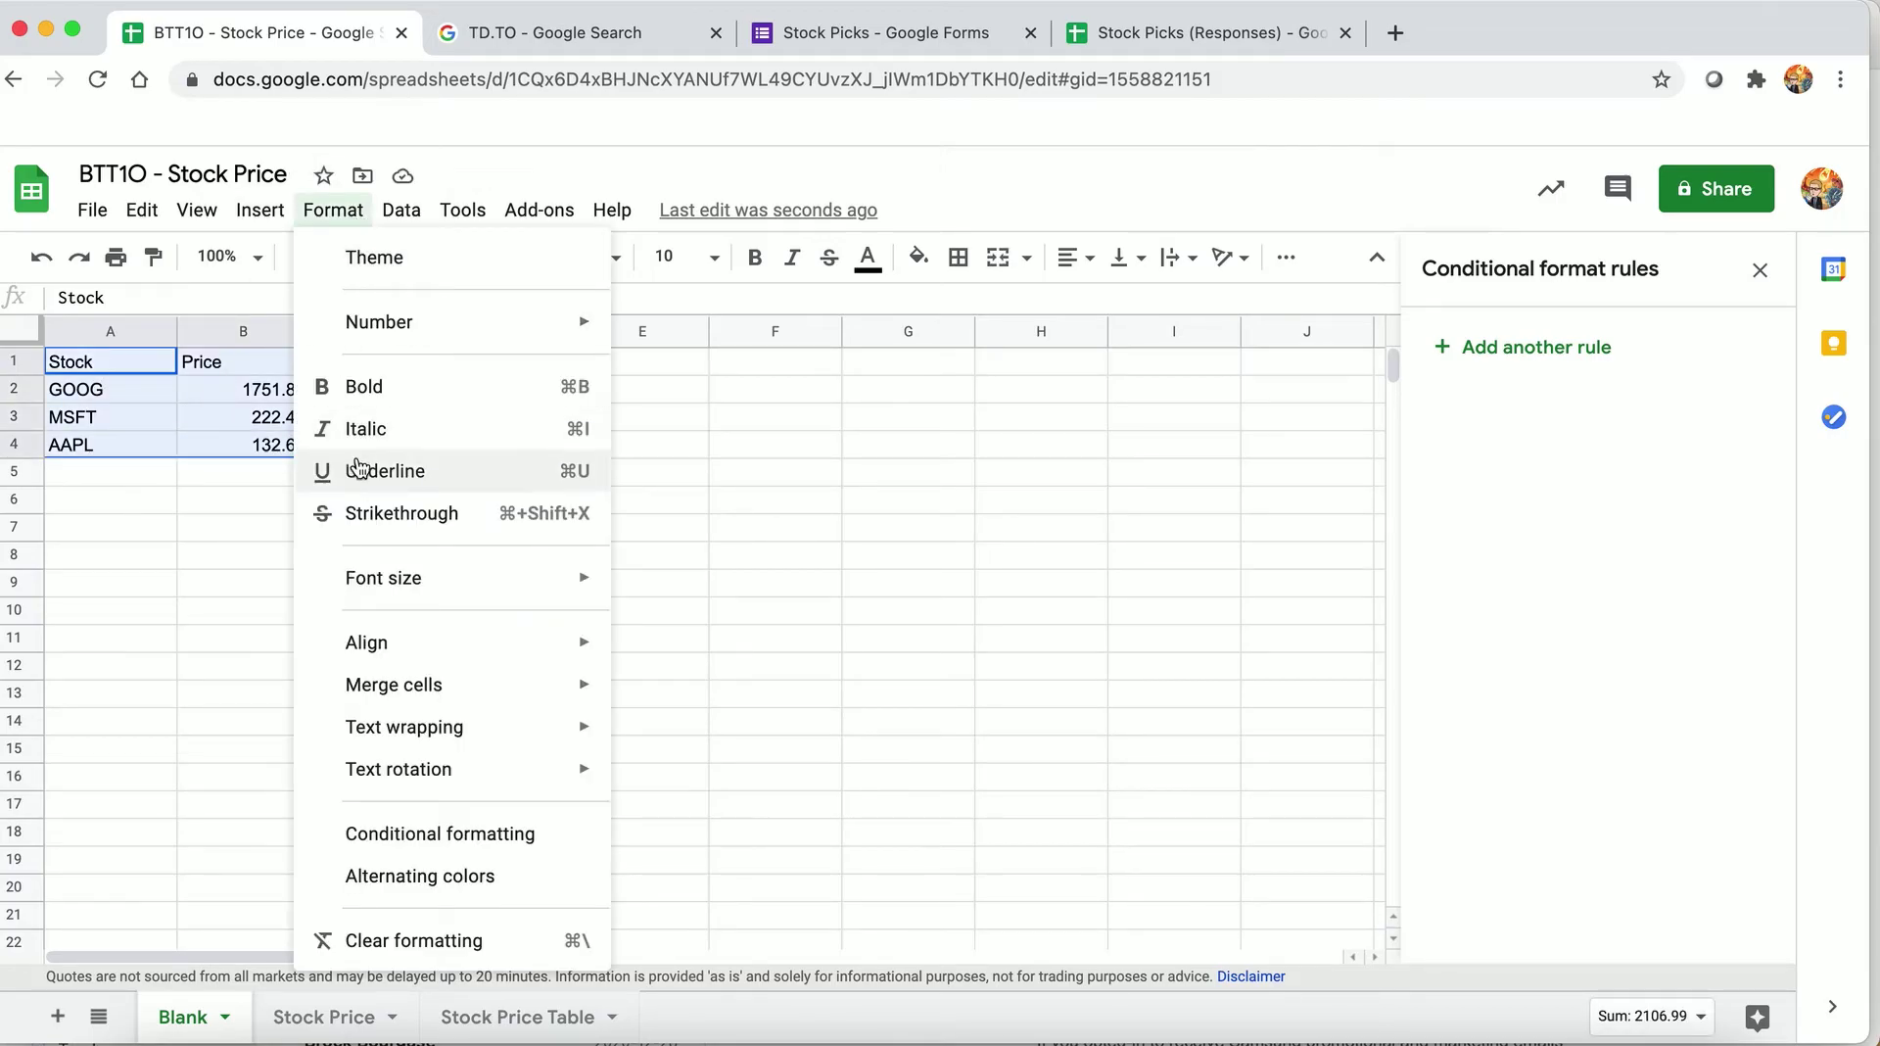
click(401, 876)
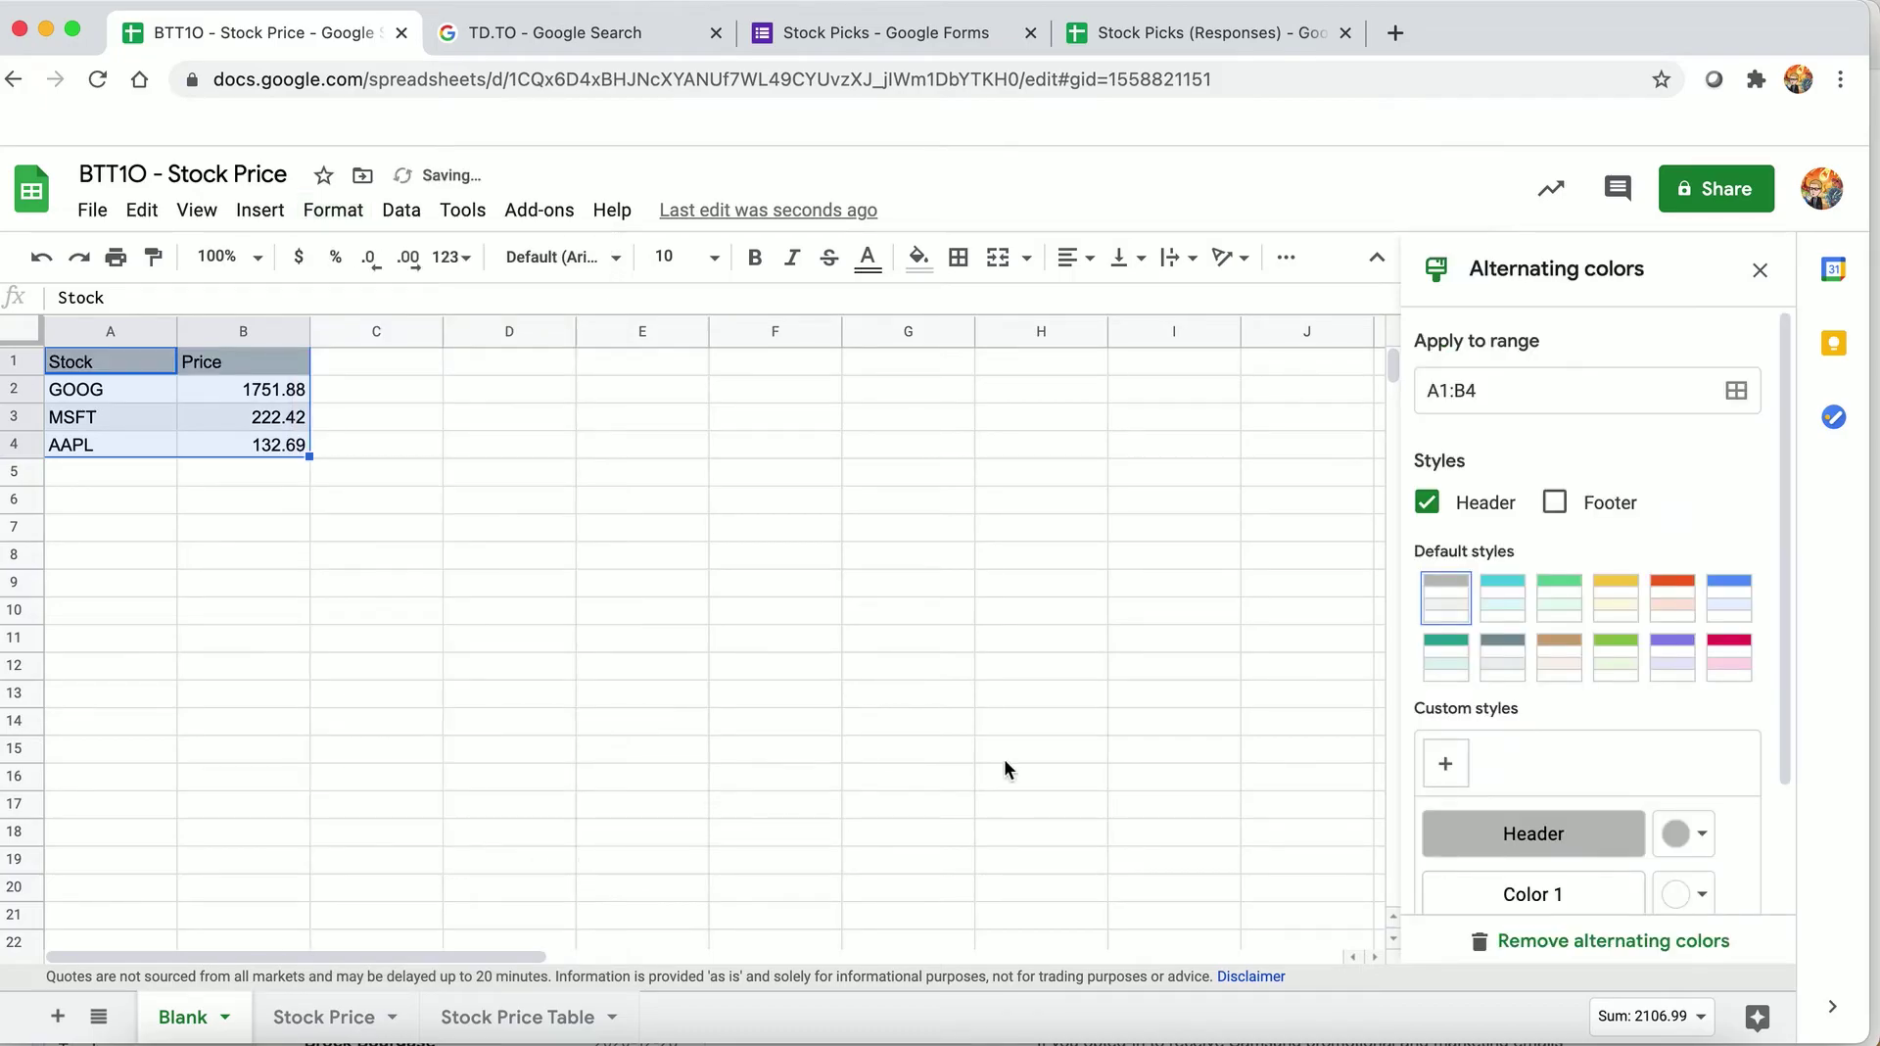
click(1624, 607)
scroll(1704, 615, down, 2)
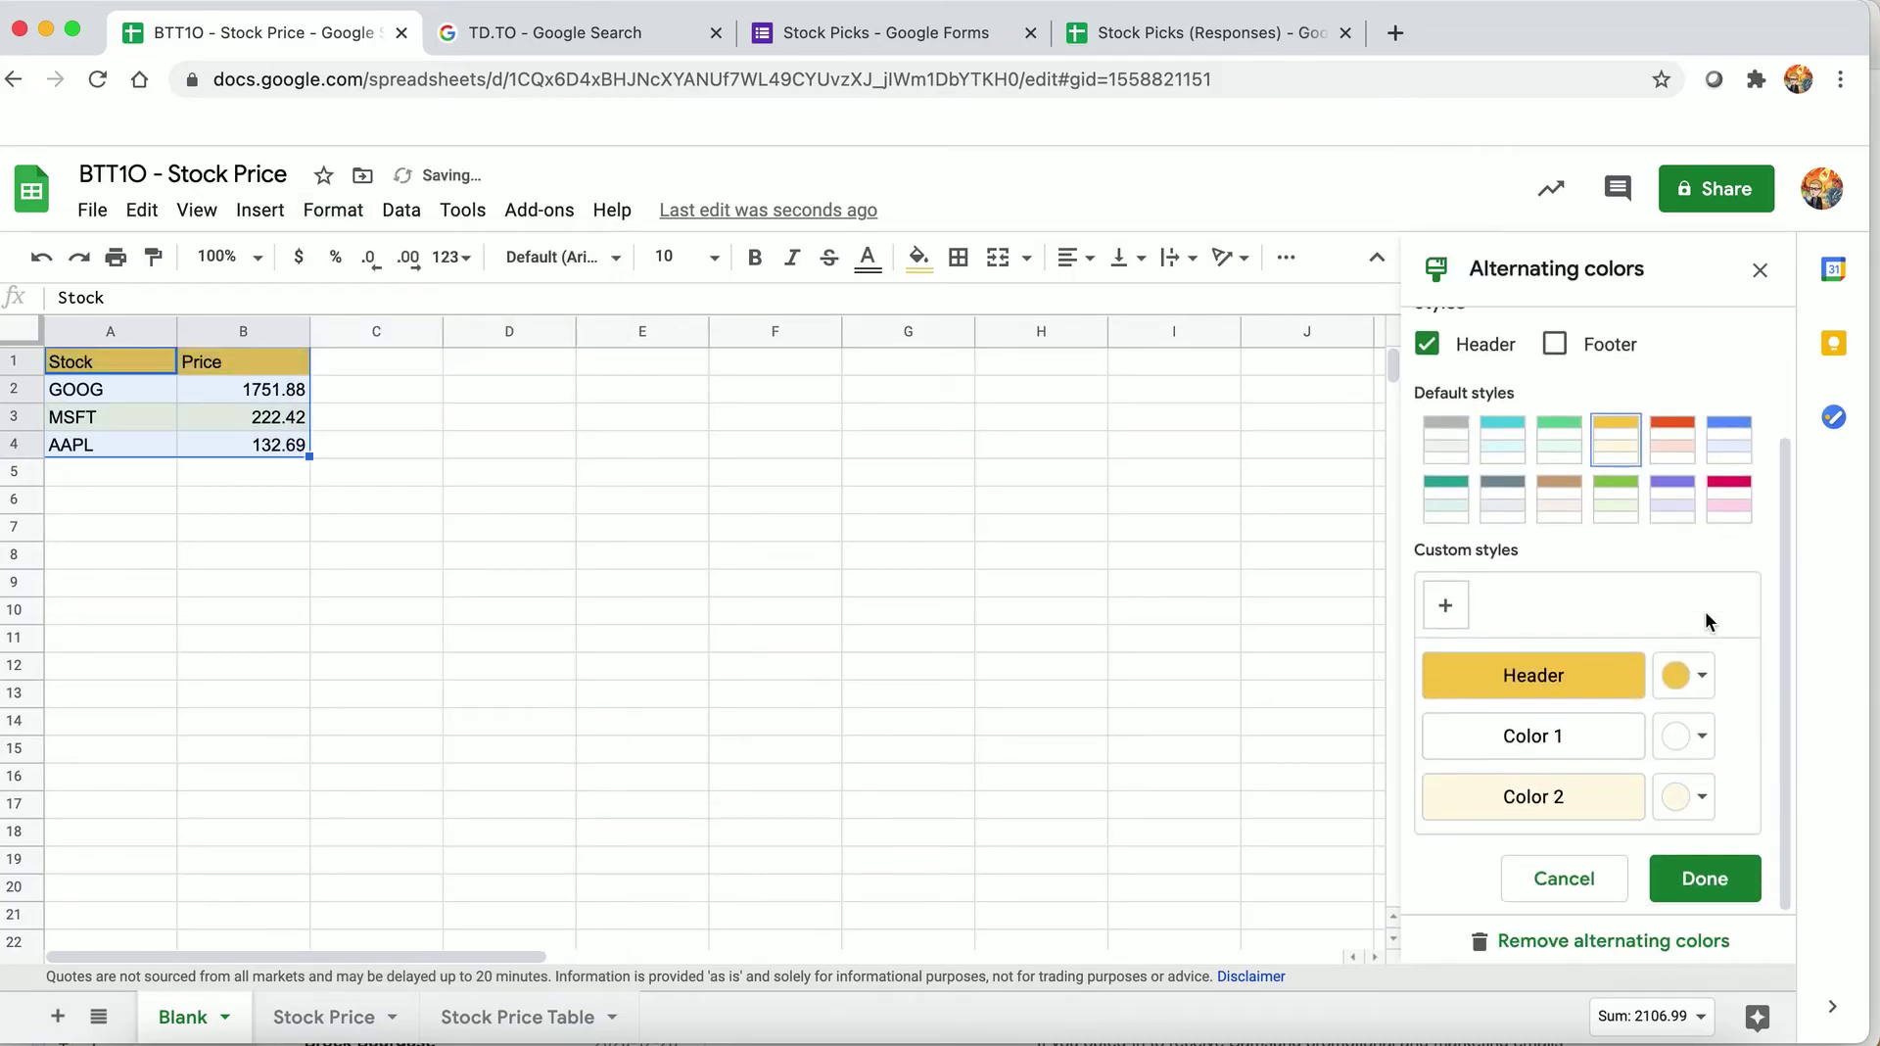
click(1704, 875)
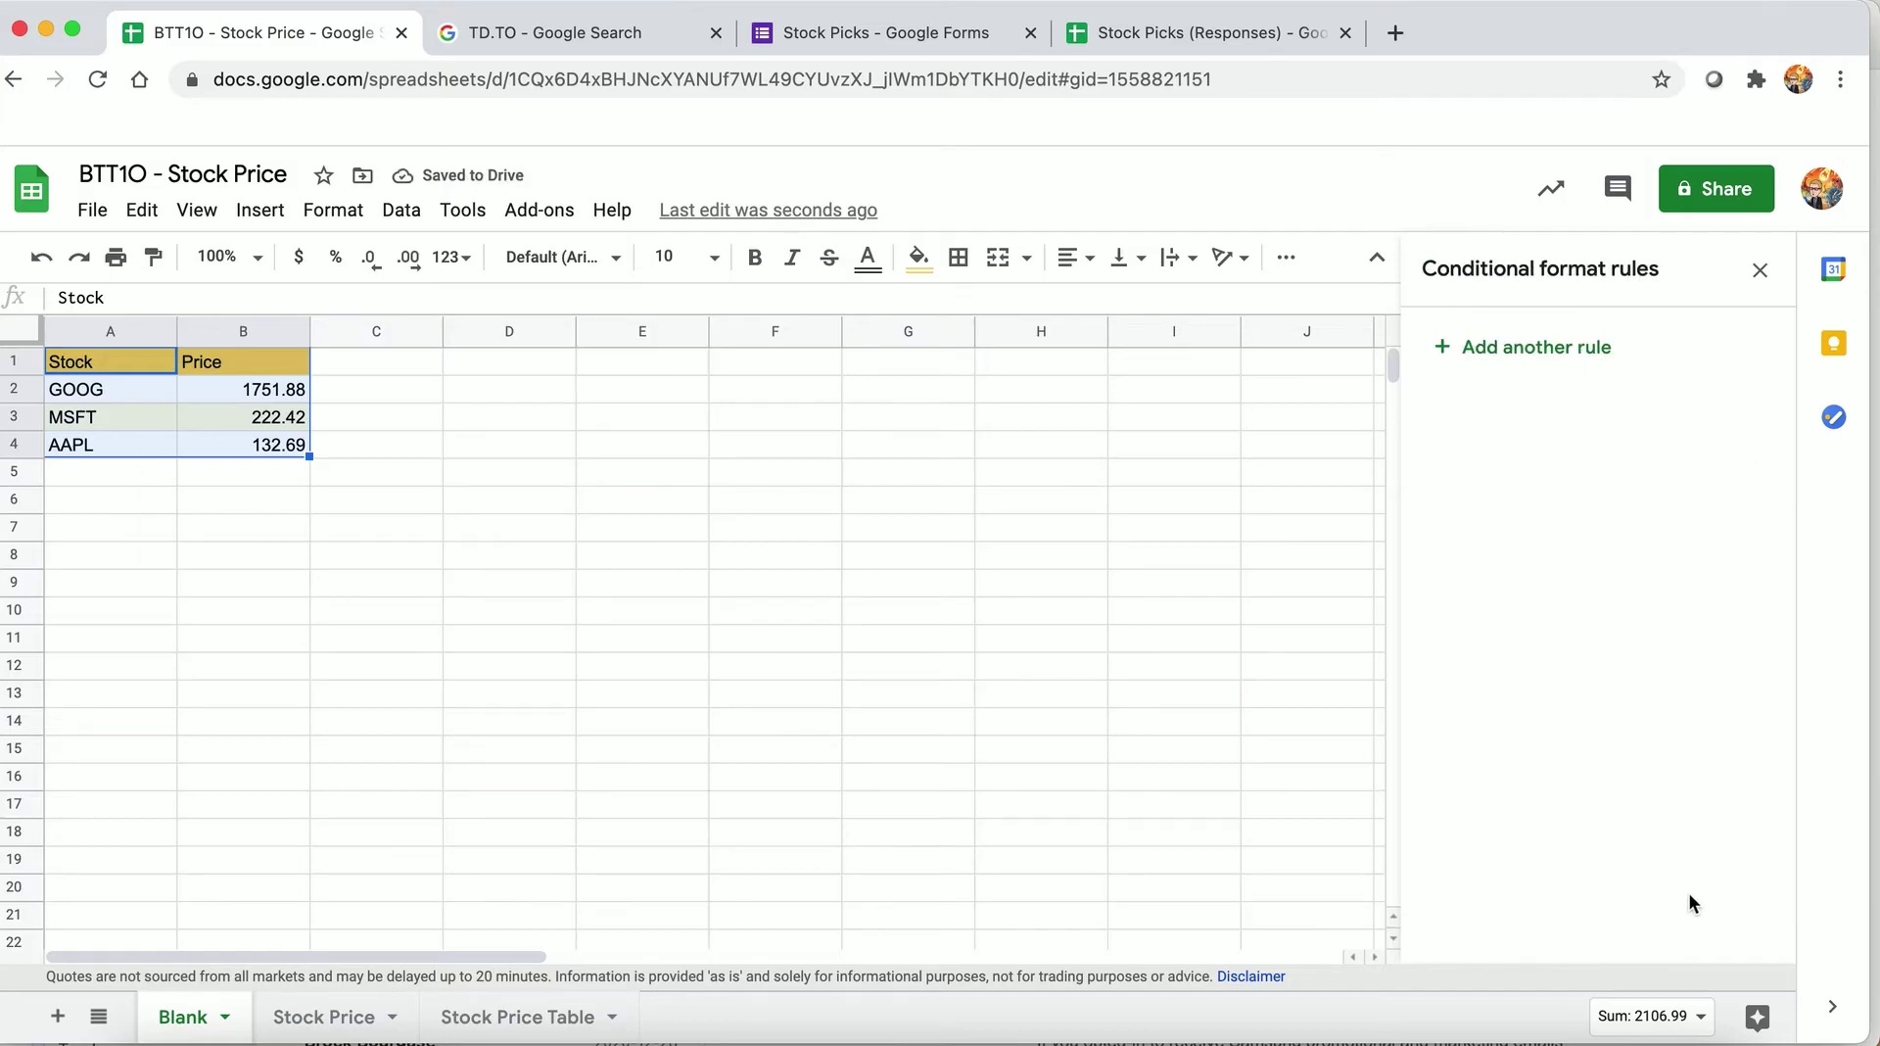
click(920, 676)
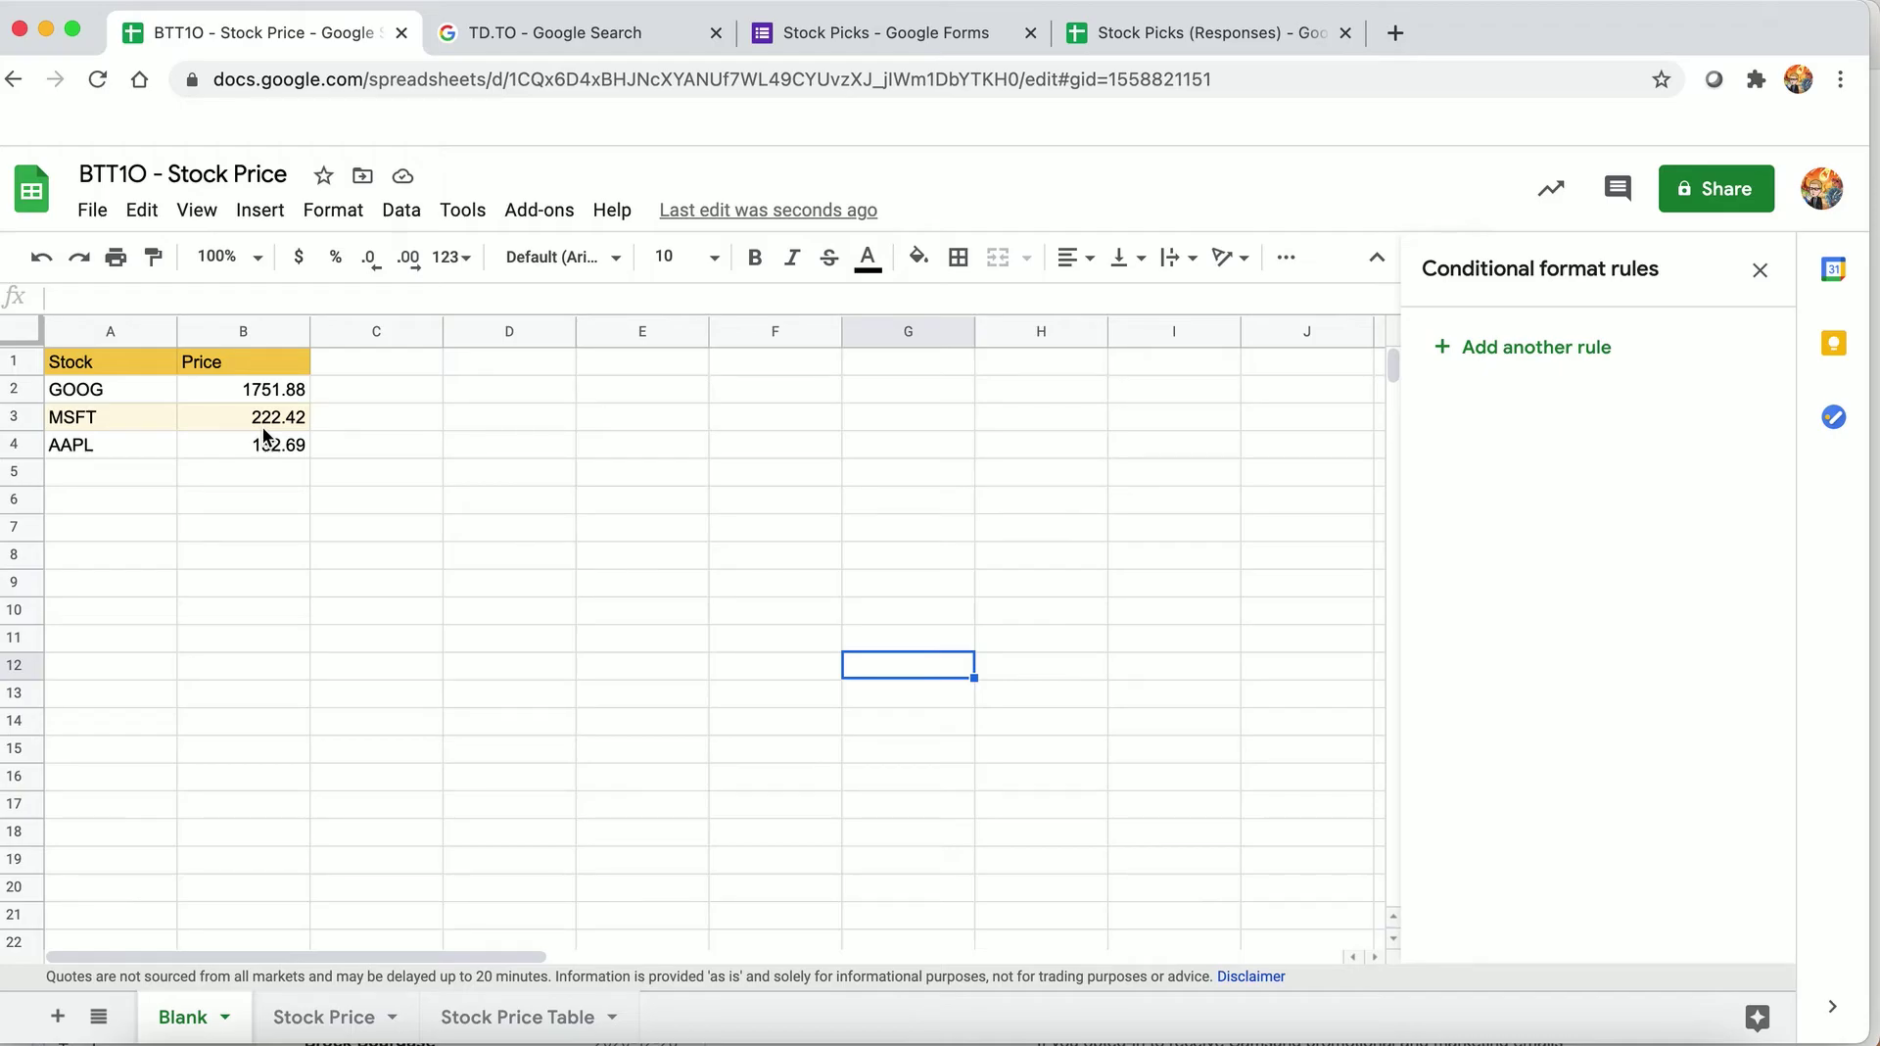
- Begin a GOOGLEFINANCE formula in cell D1 with "GOOG" as the ticker and "price" as the attribute
click(479, 372)
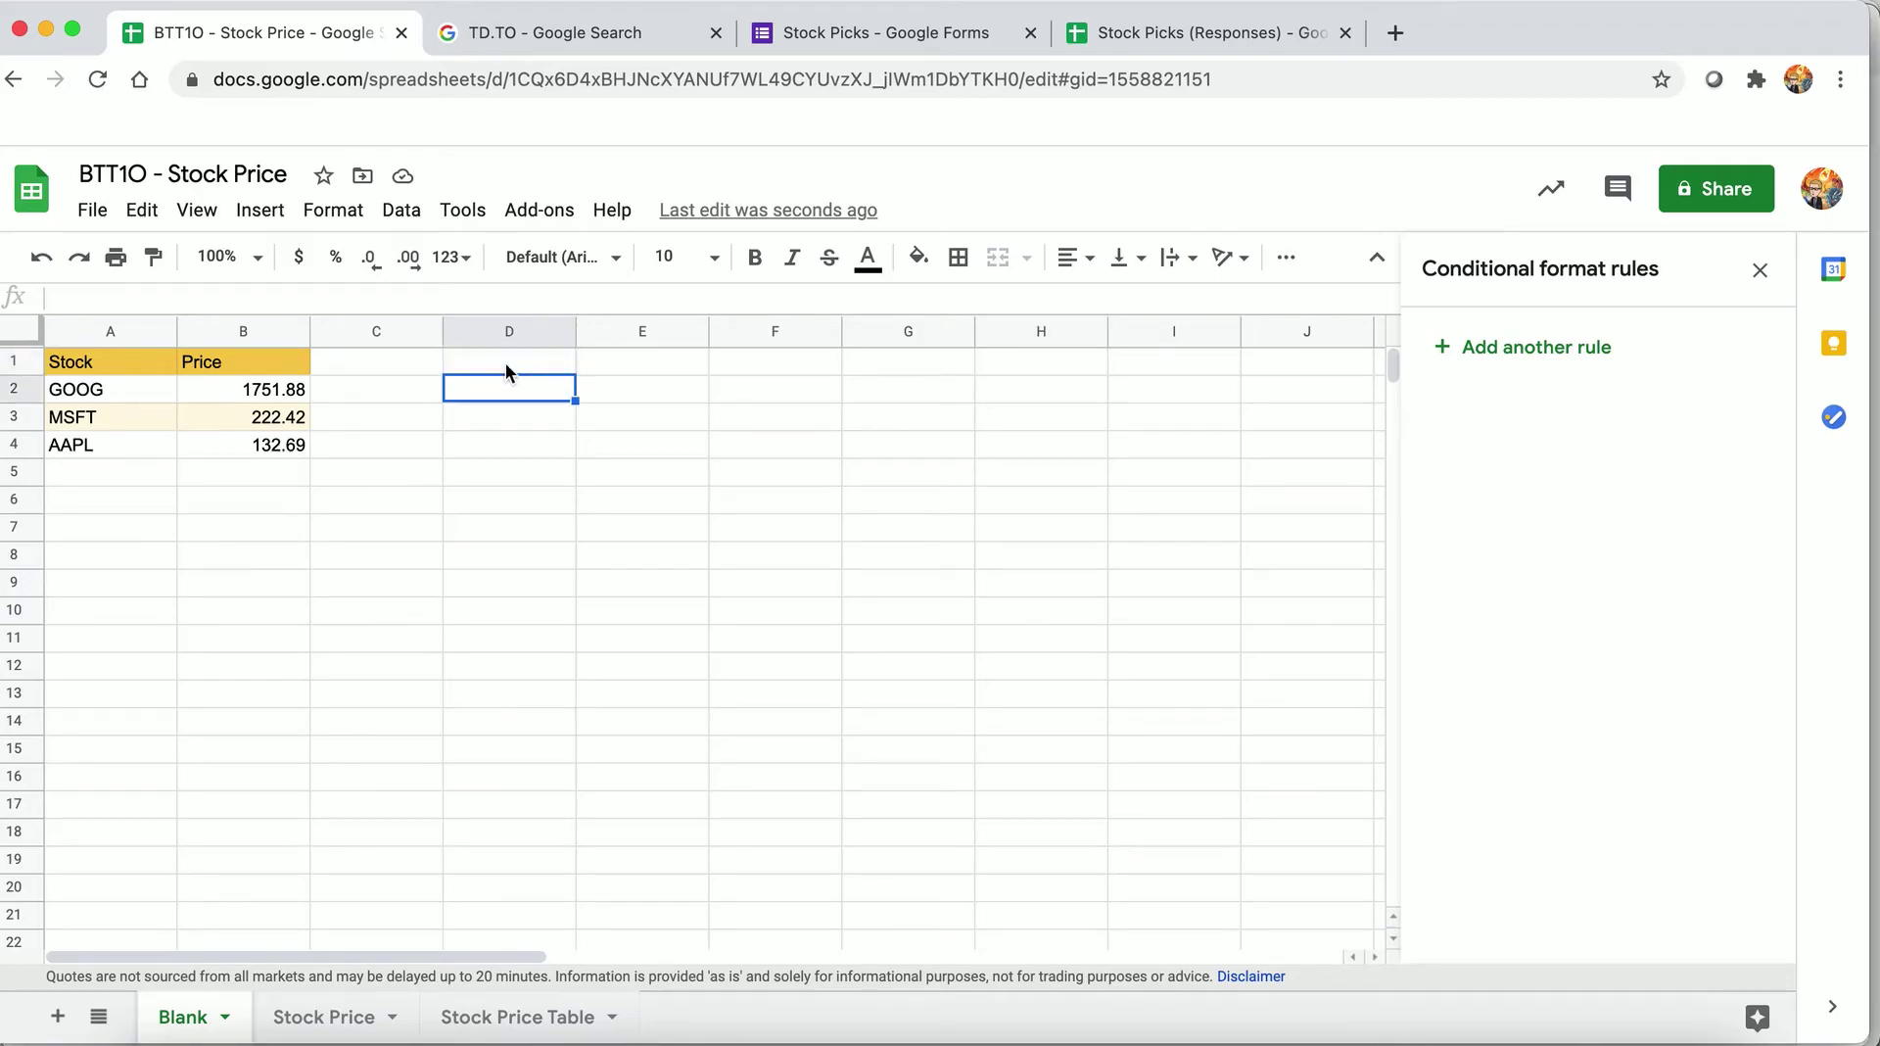
click(510, 299)
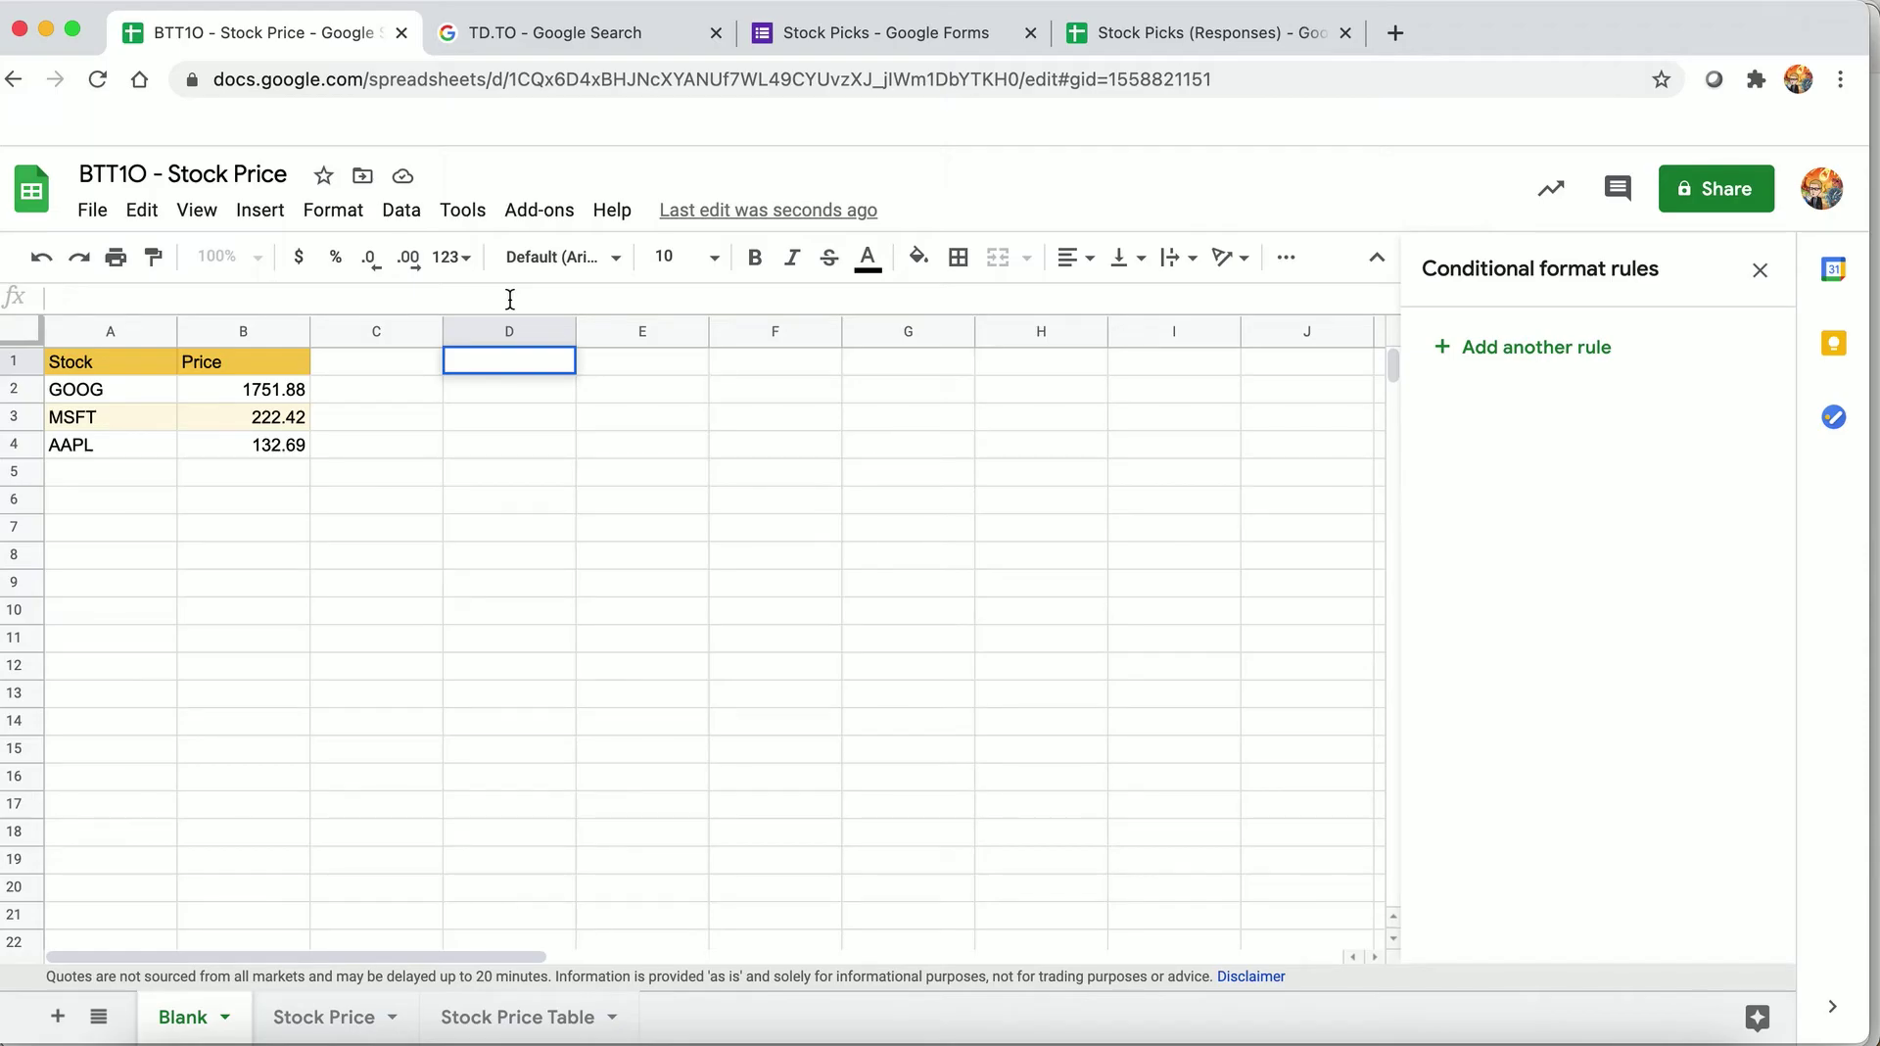
text(=)
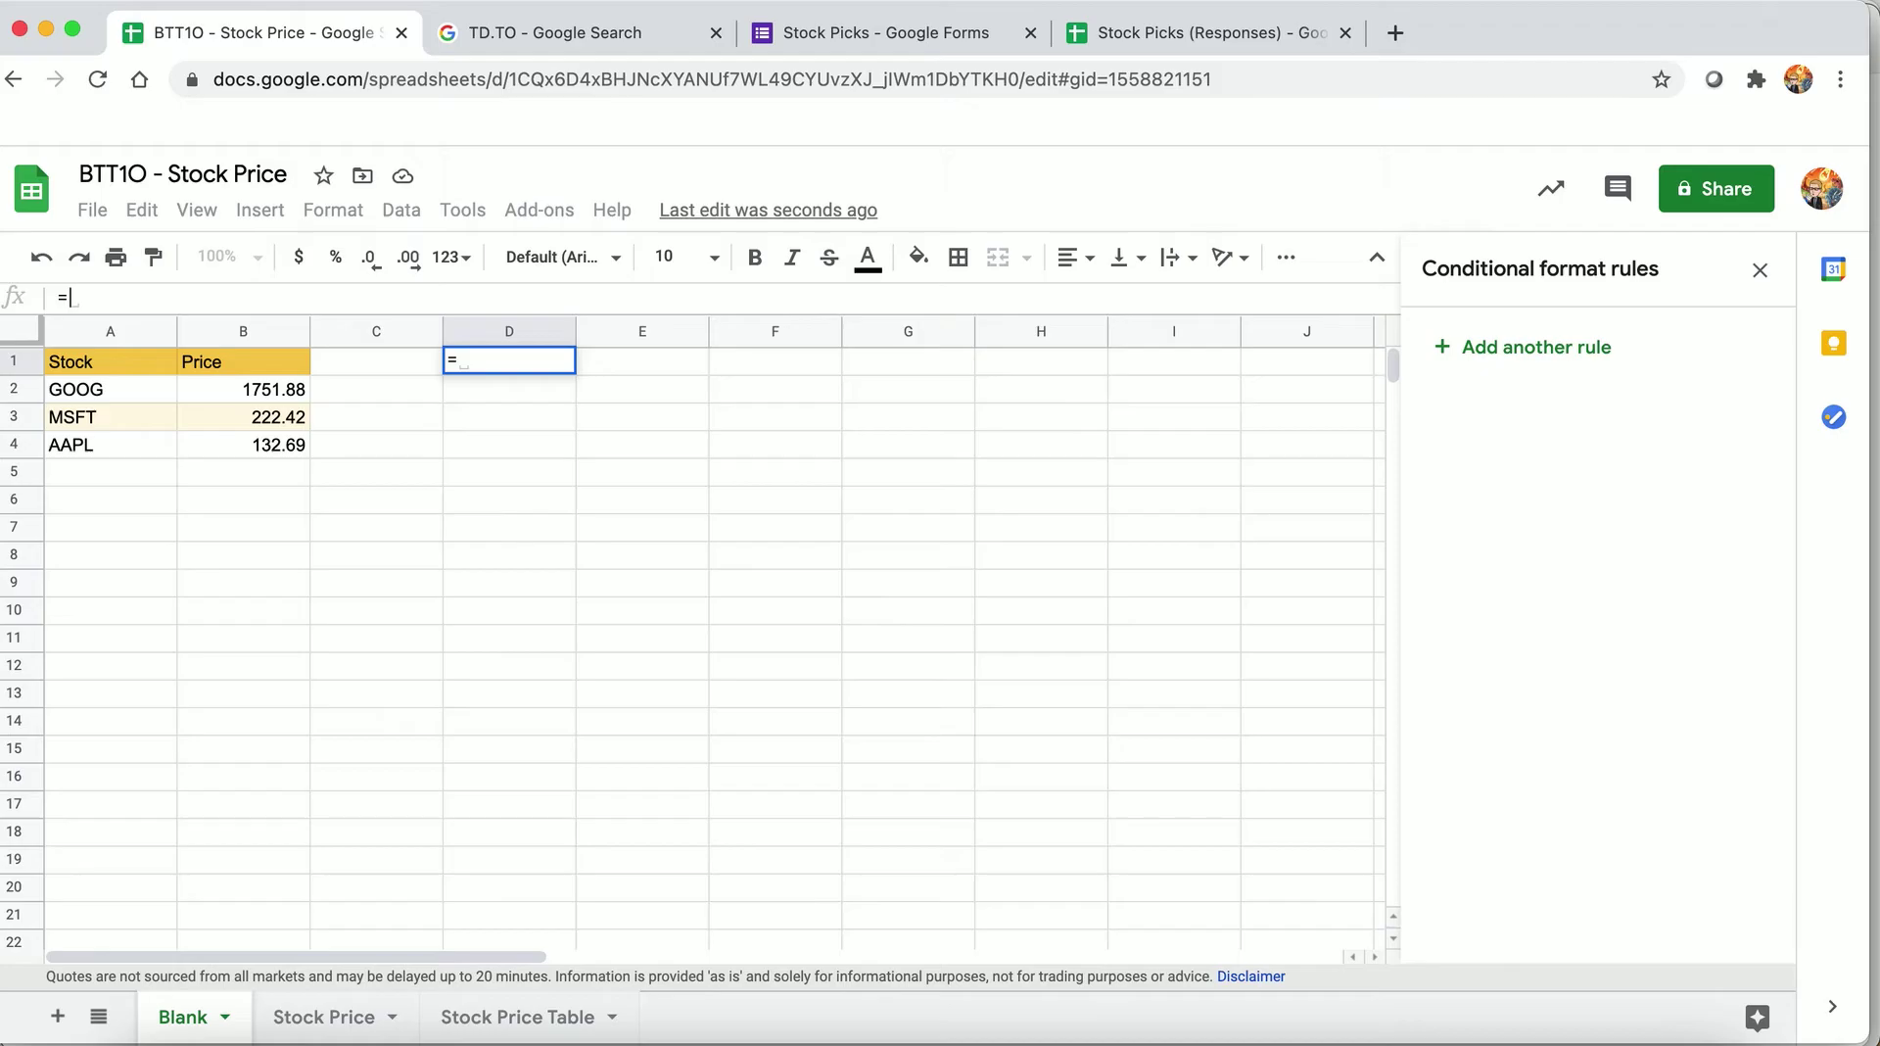
text(GO)
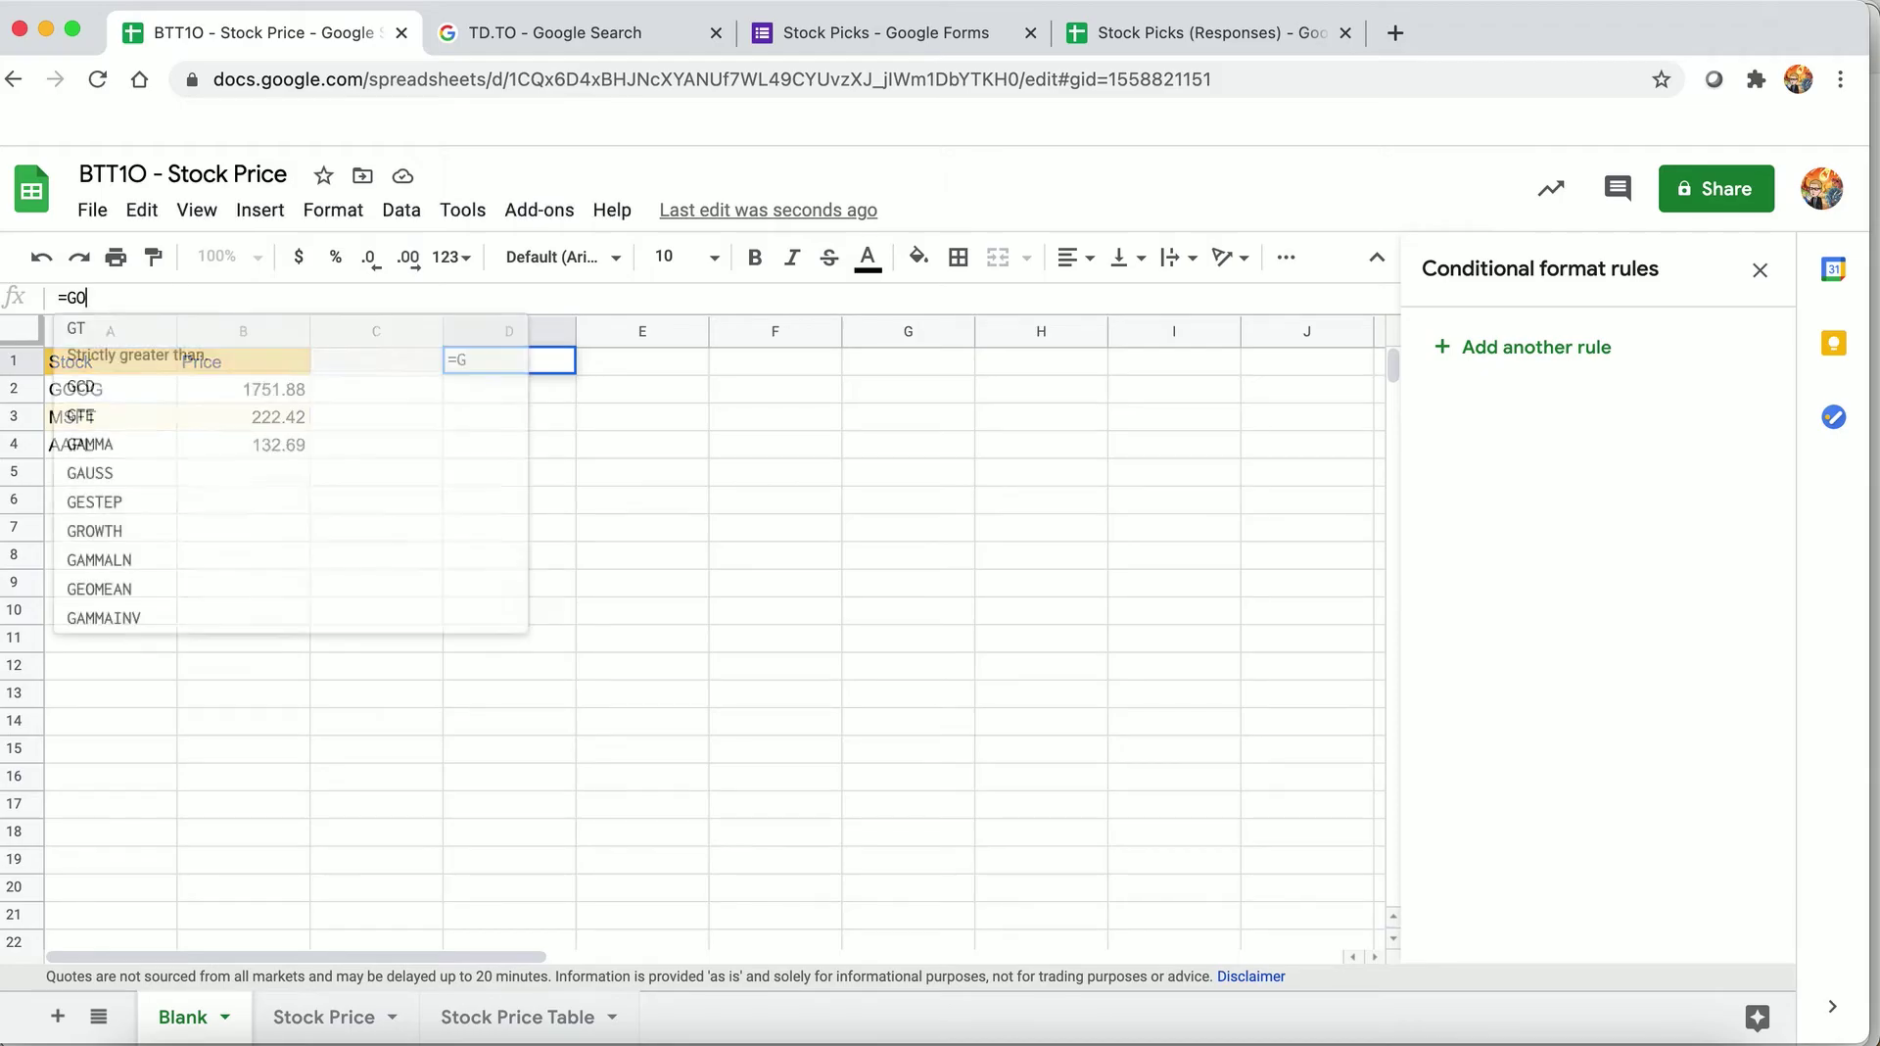
click(453, 354)
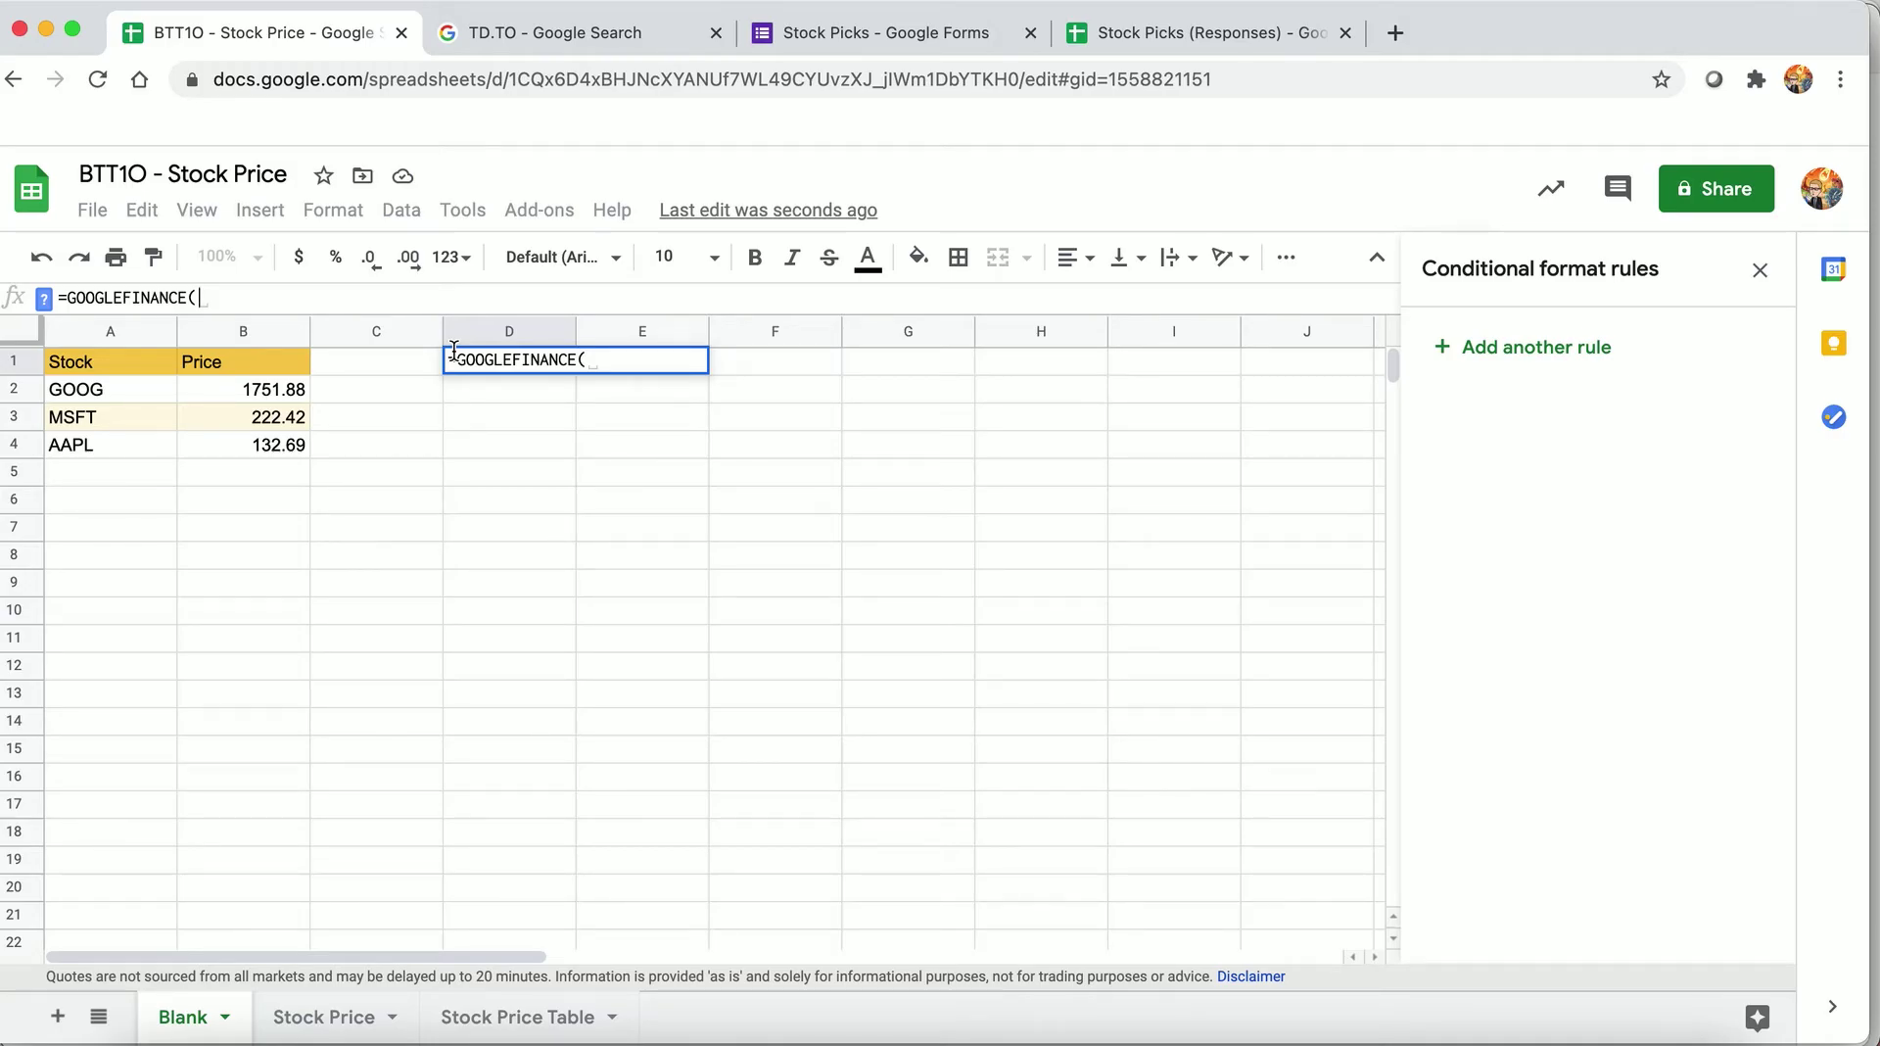
text("GOOG)
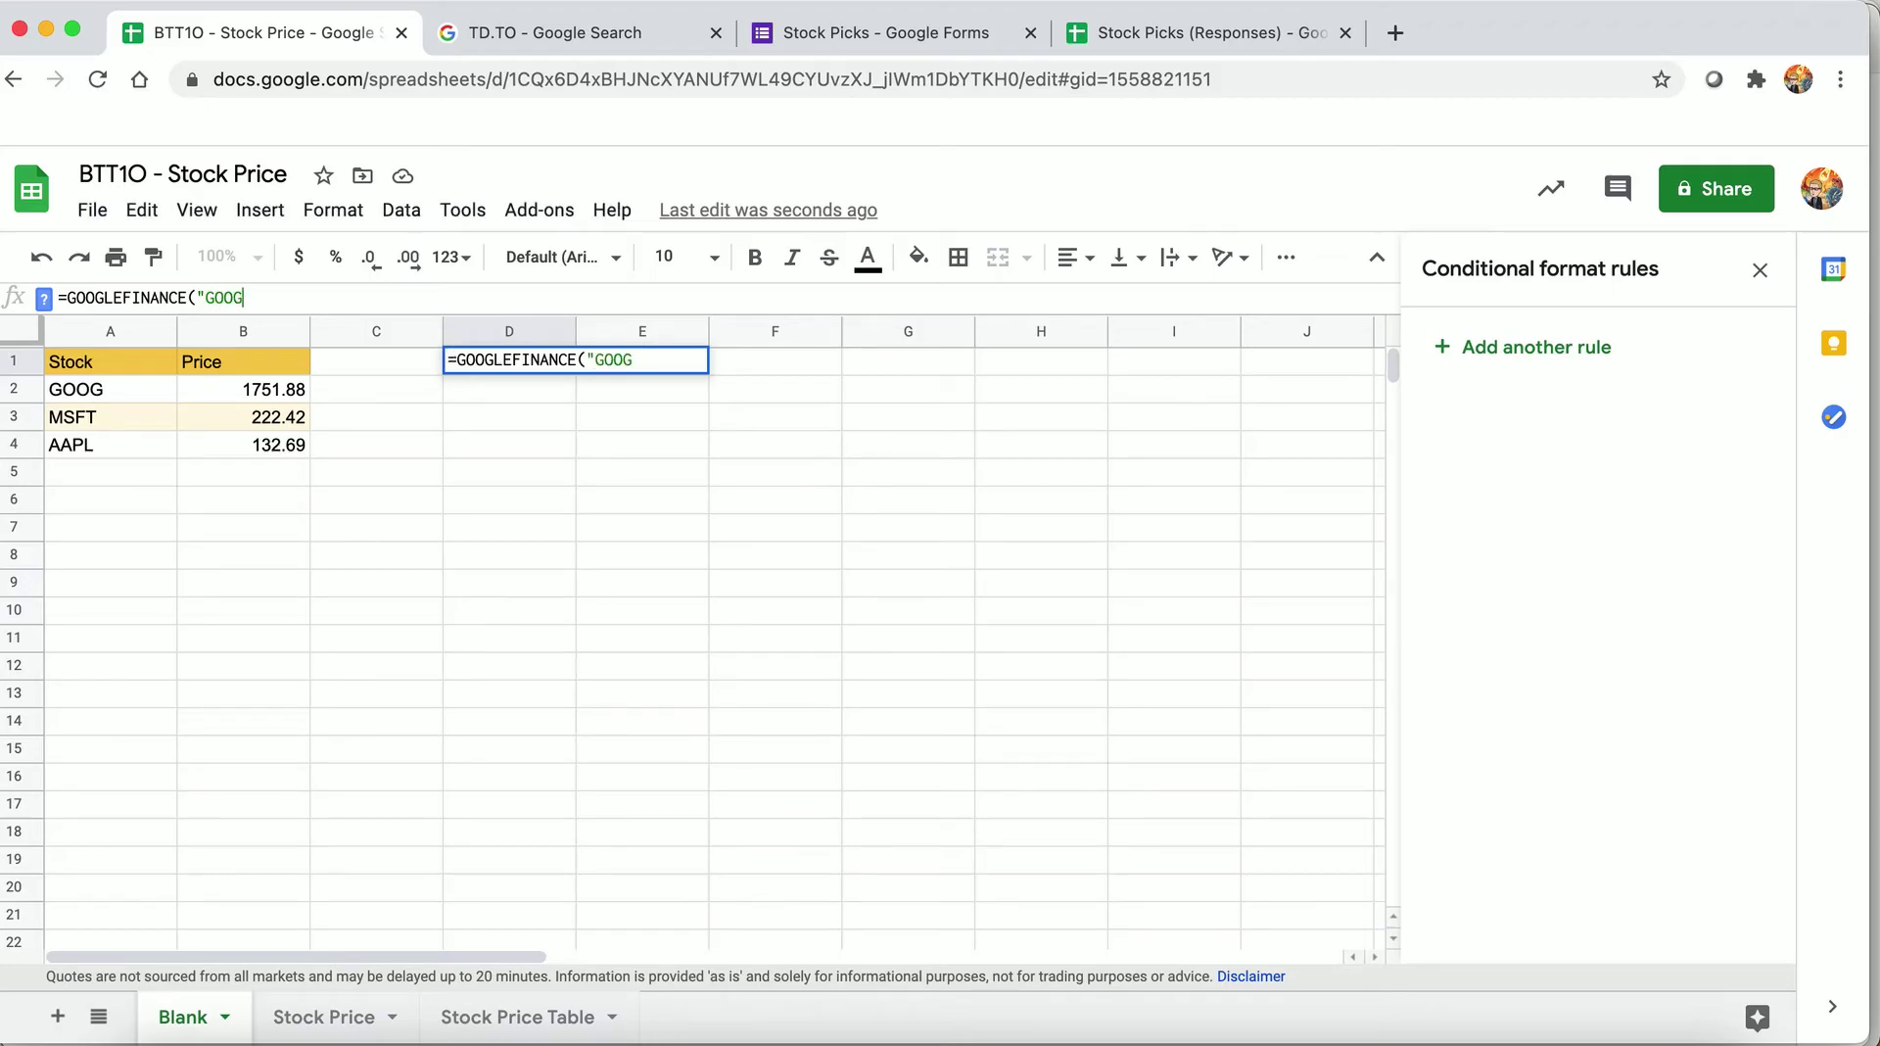
text(","price")
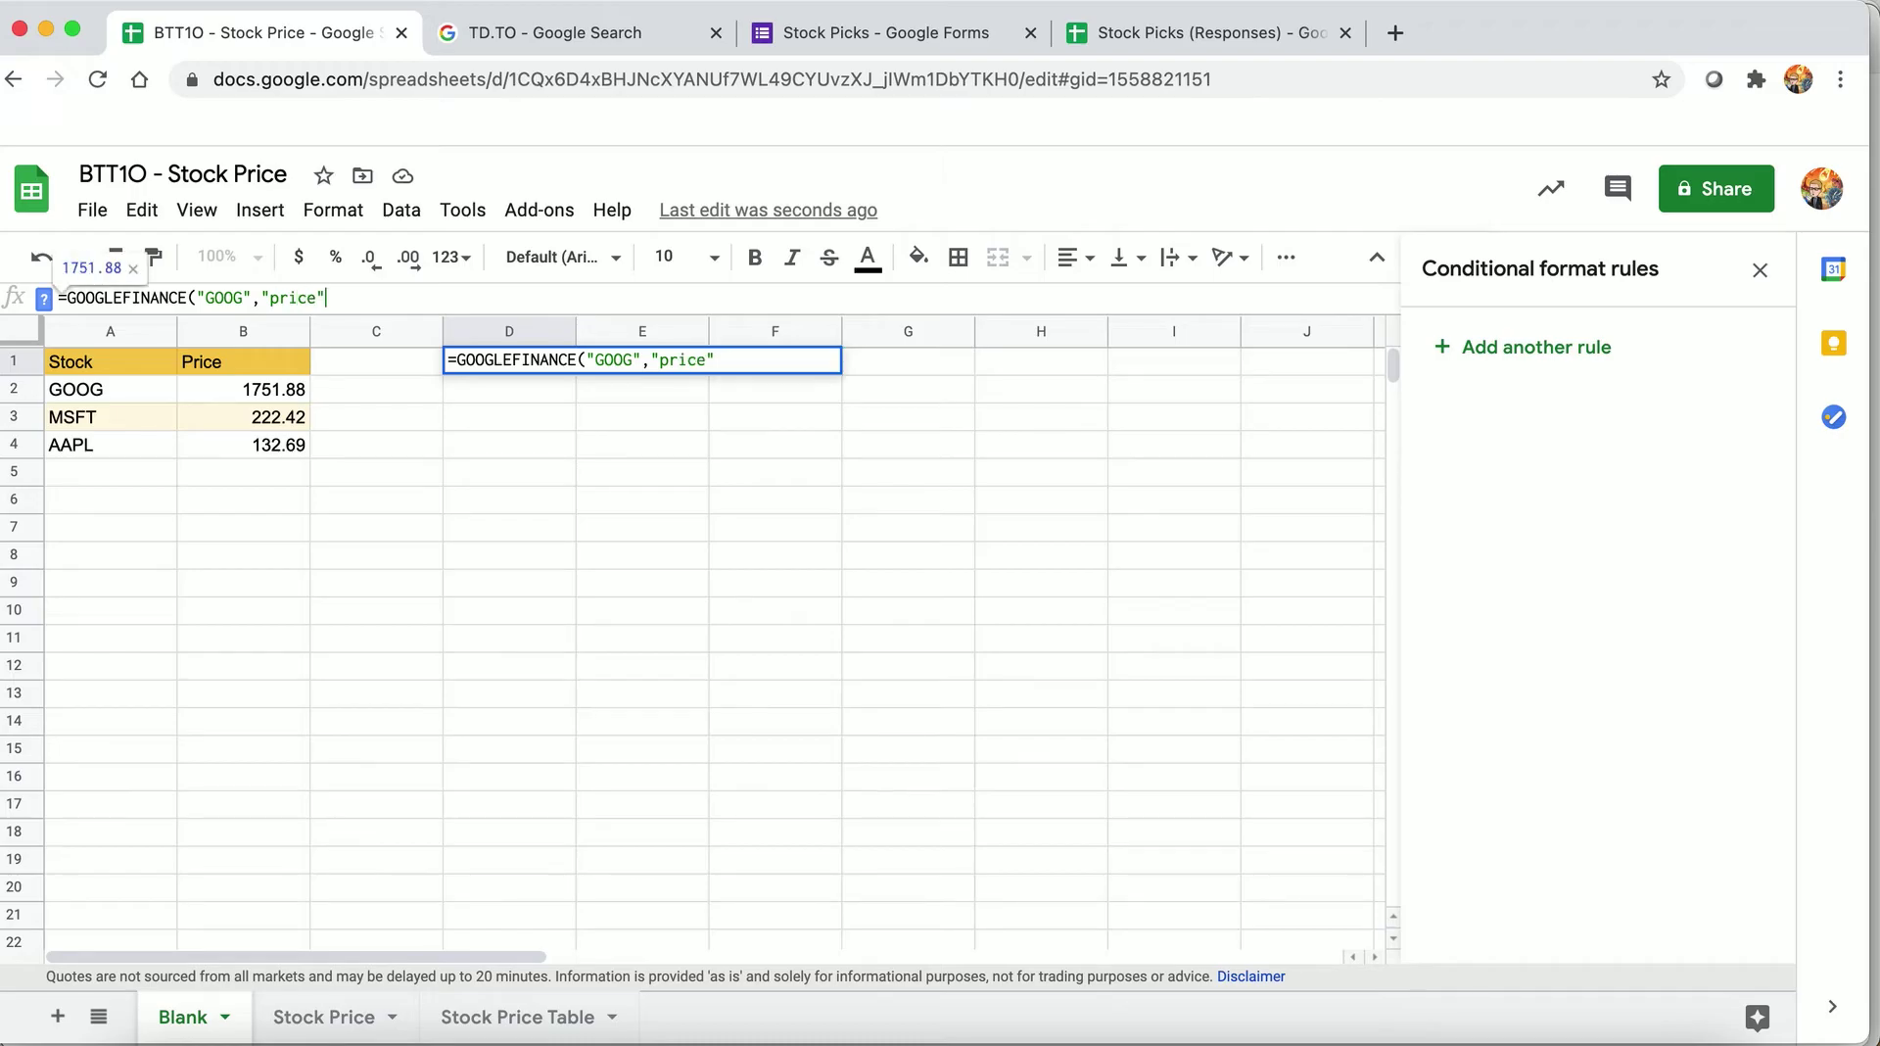
- Complete the D1 formula with start date DATE(2020,12,01) and end date DATE(2020,12,31), and look over the returned price history
text(,)
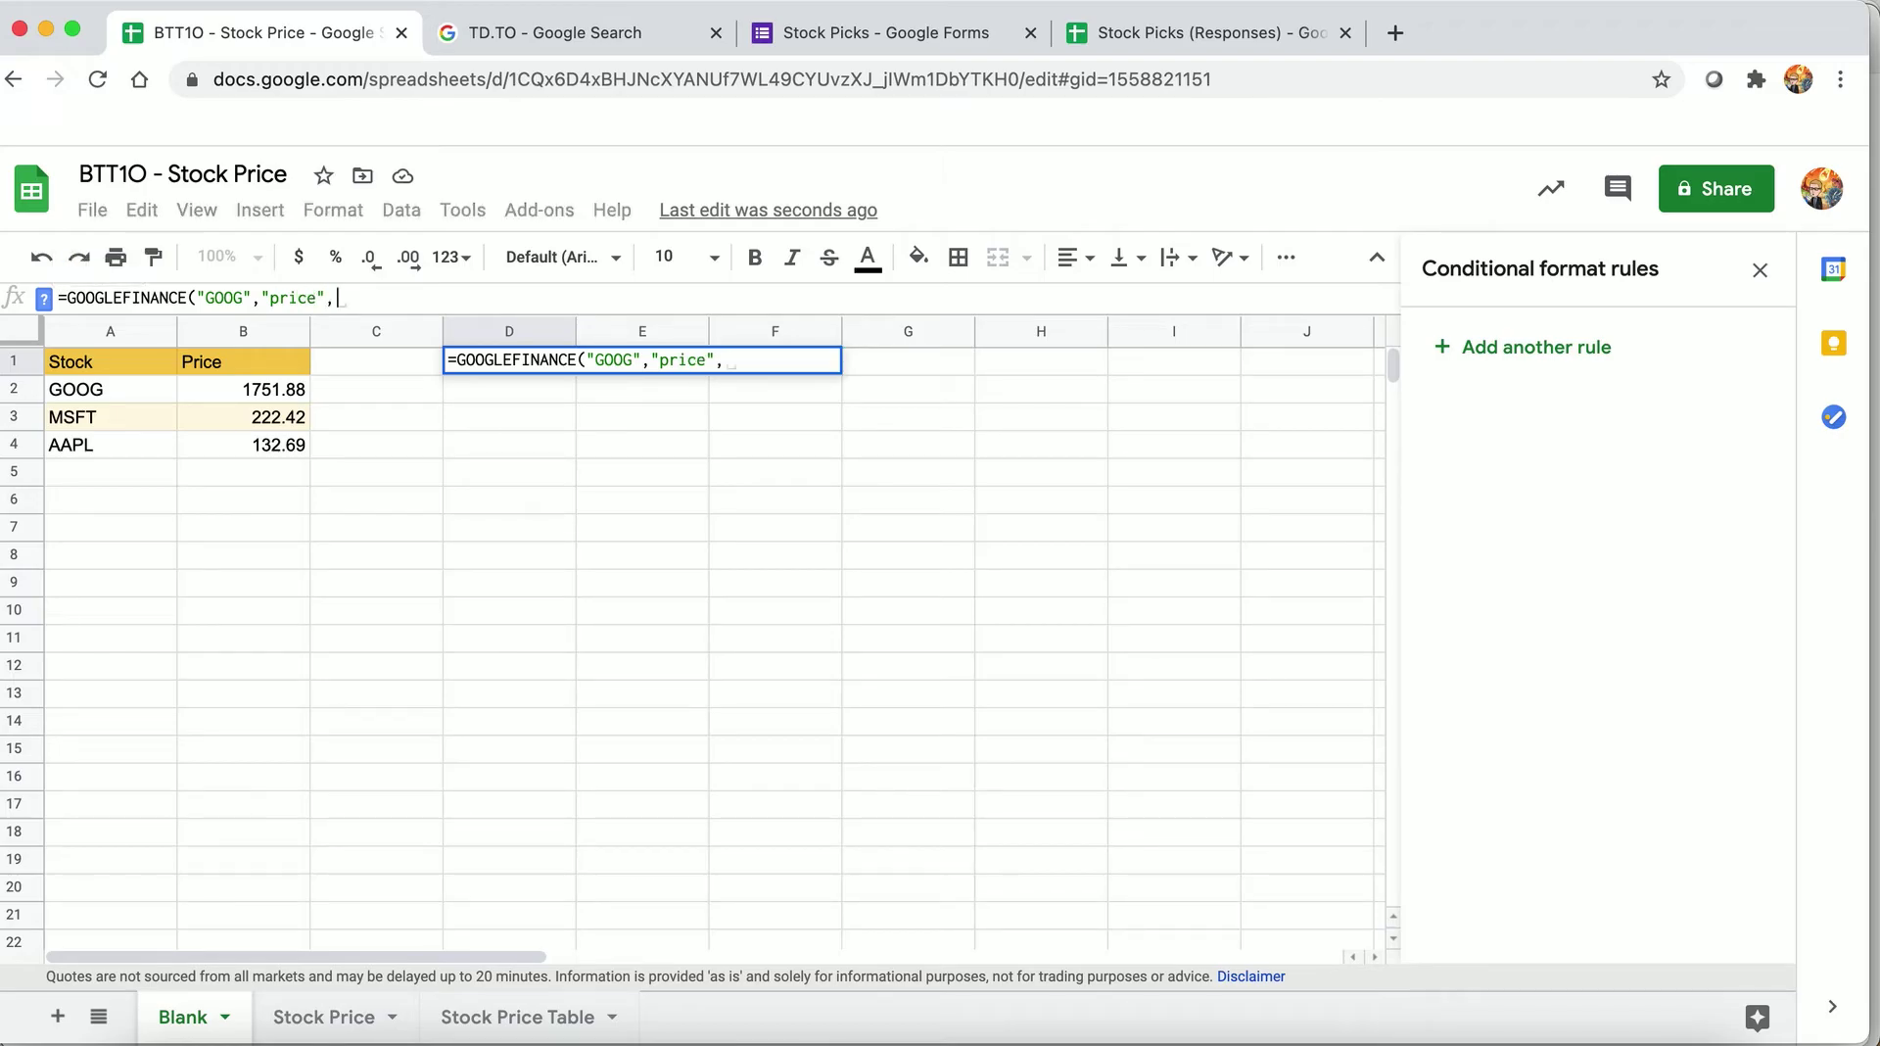
text(DA)
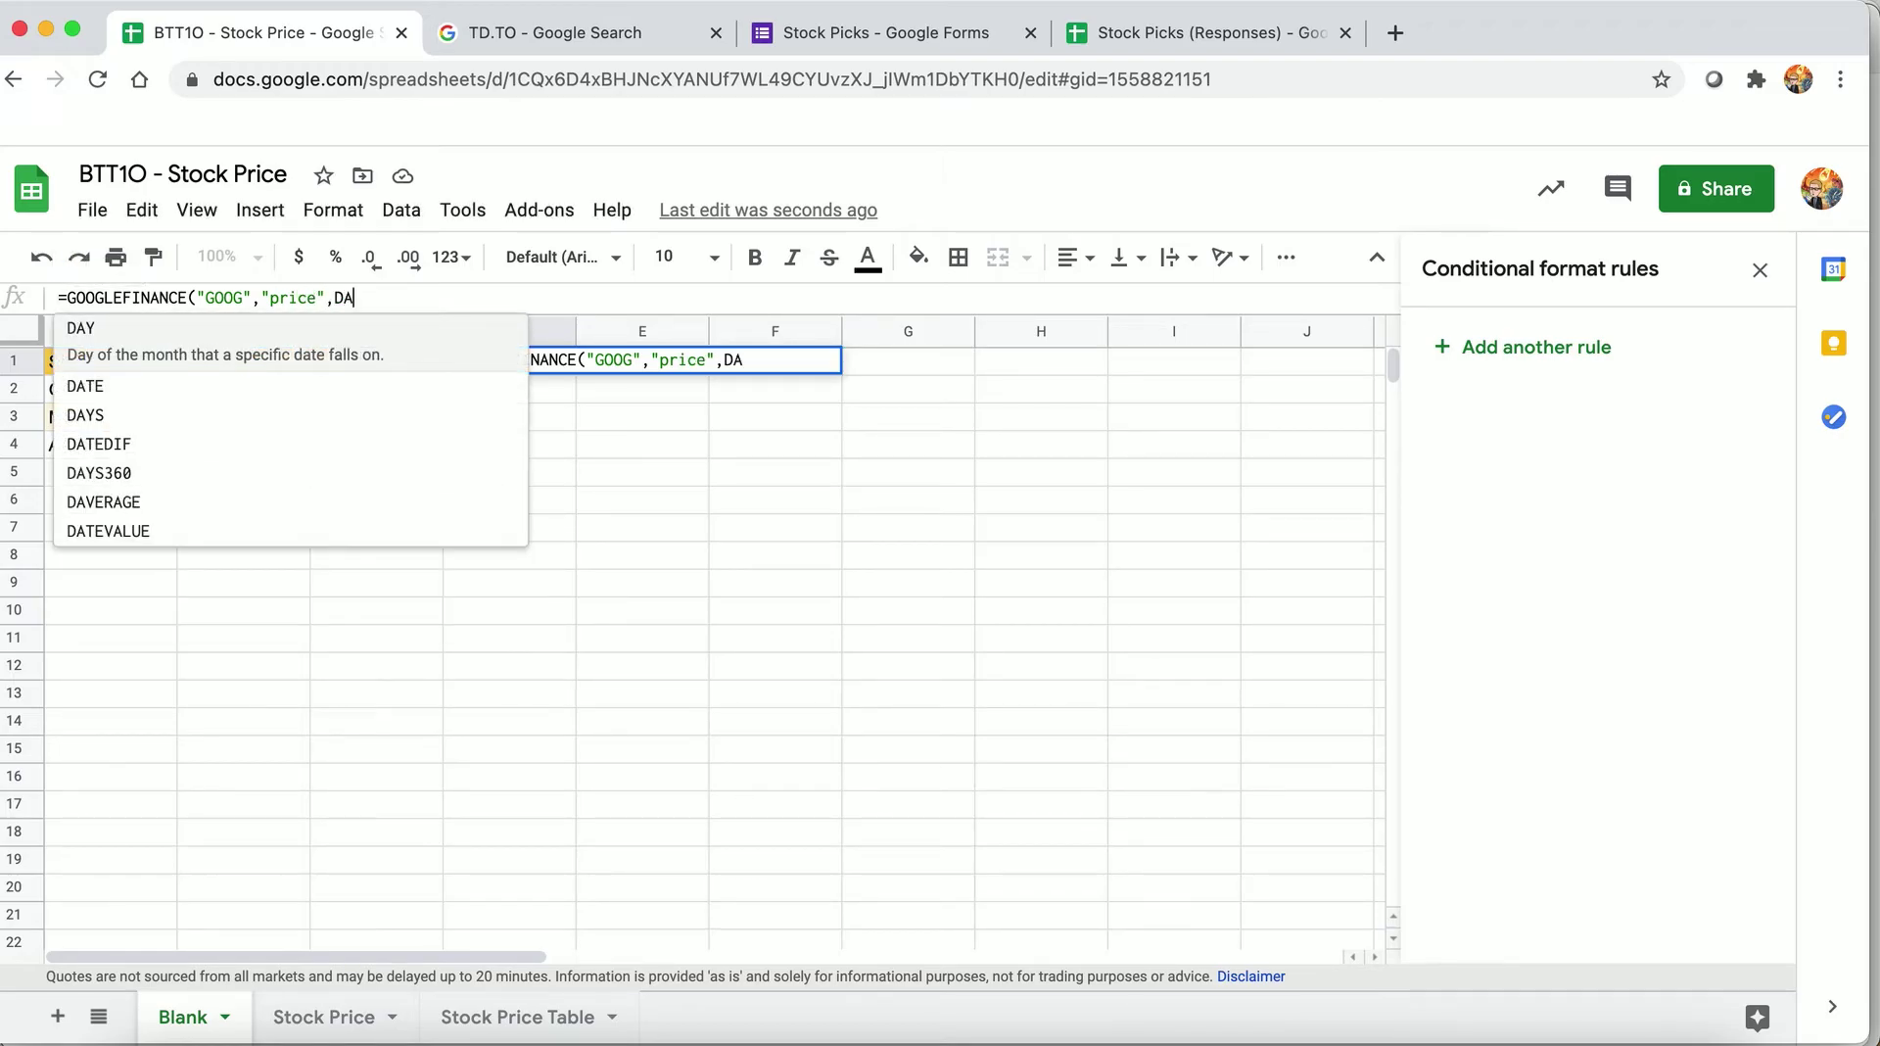
text(TE()
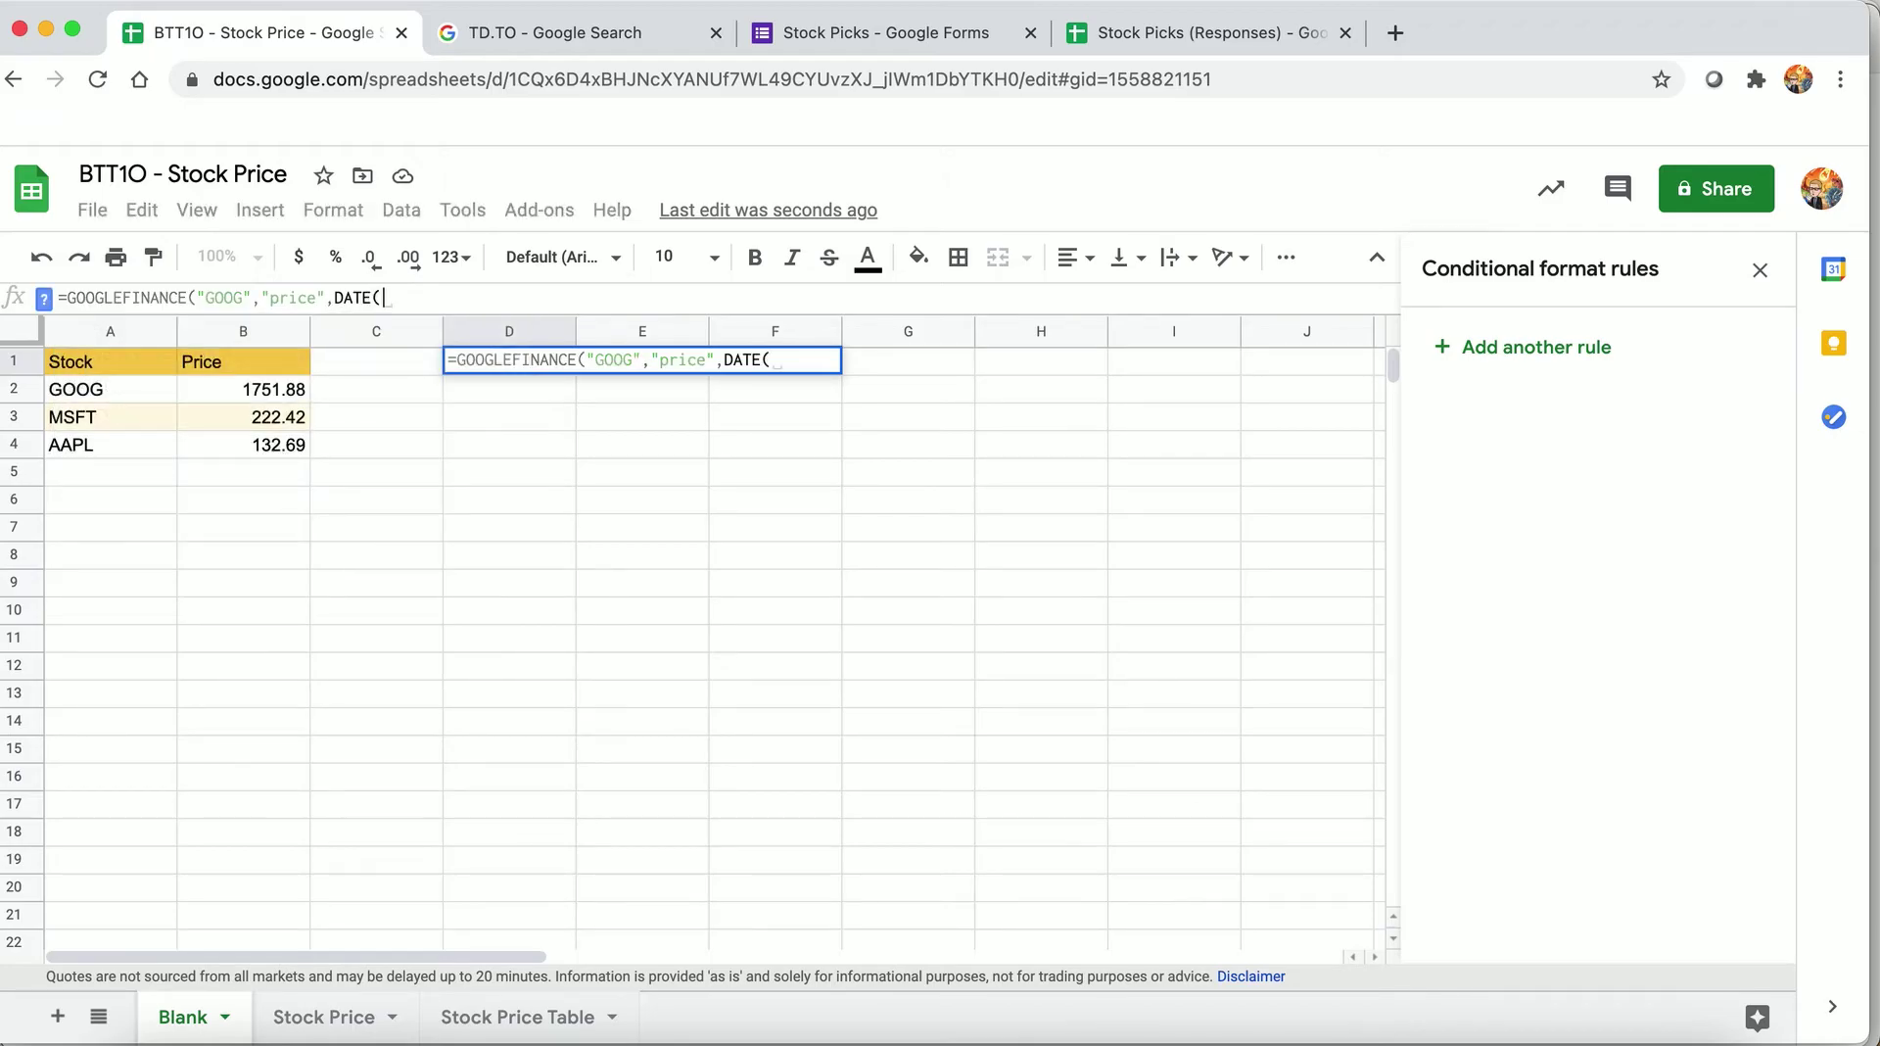
text(2020)
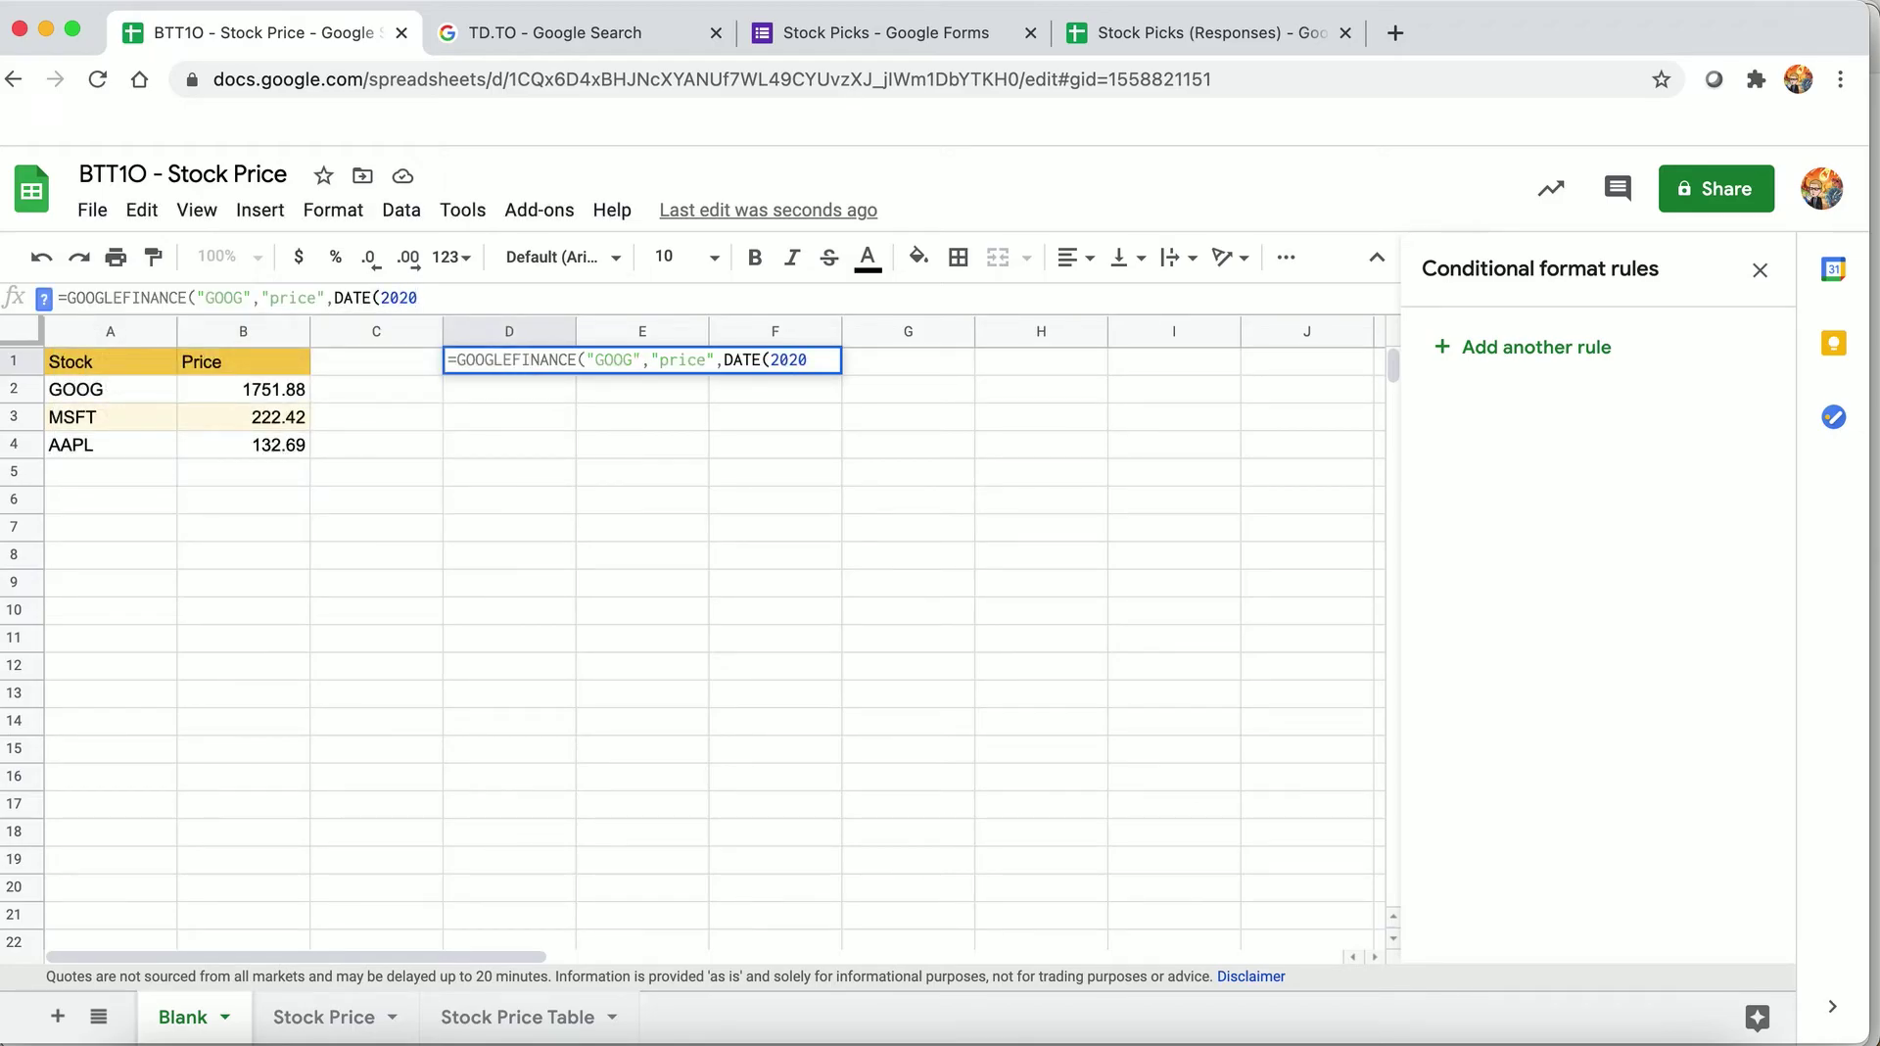
text(,12,)
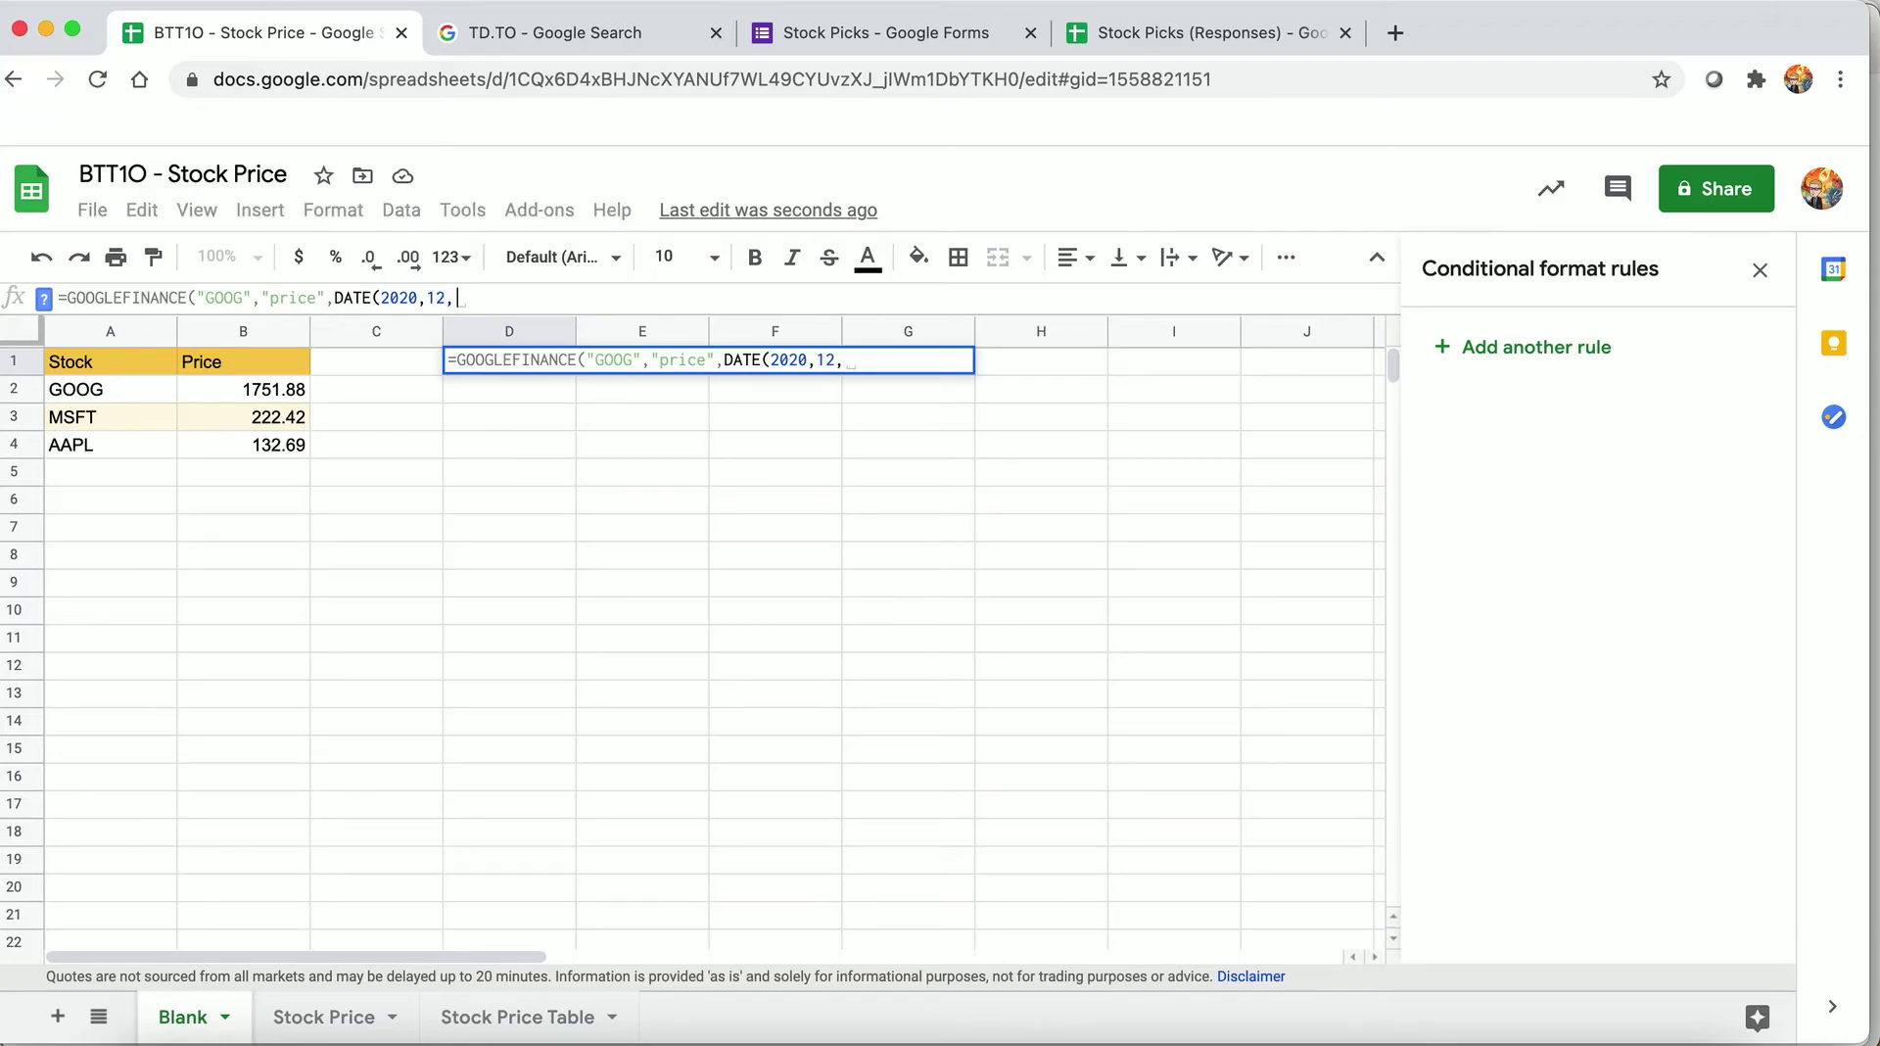
text(01))
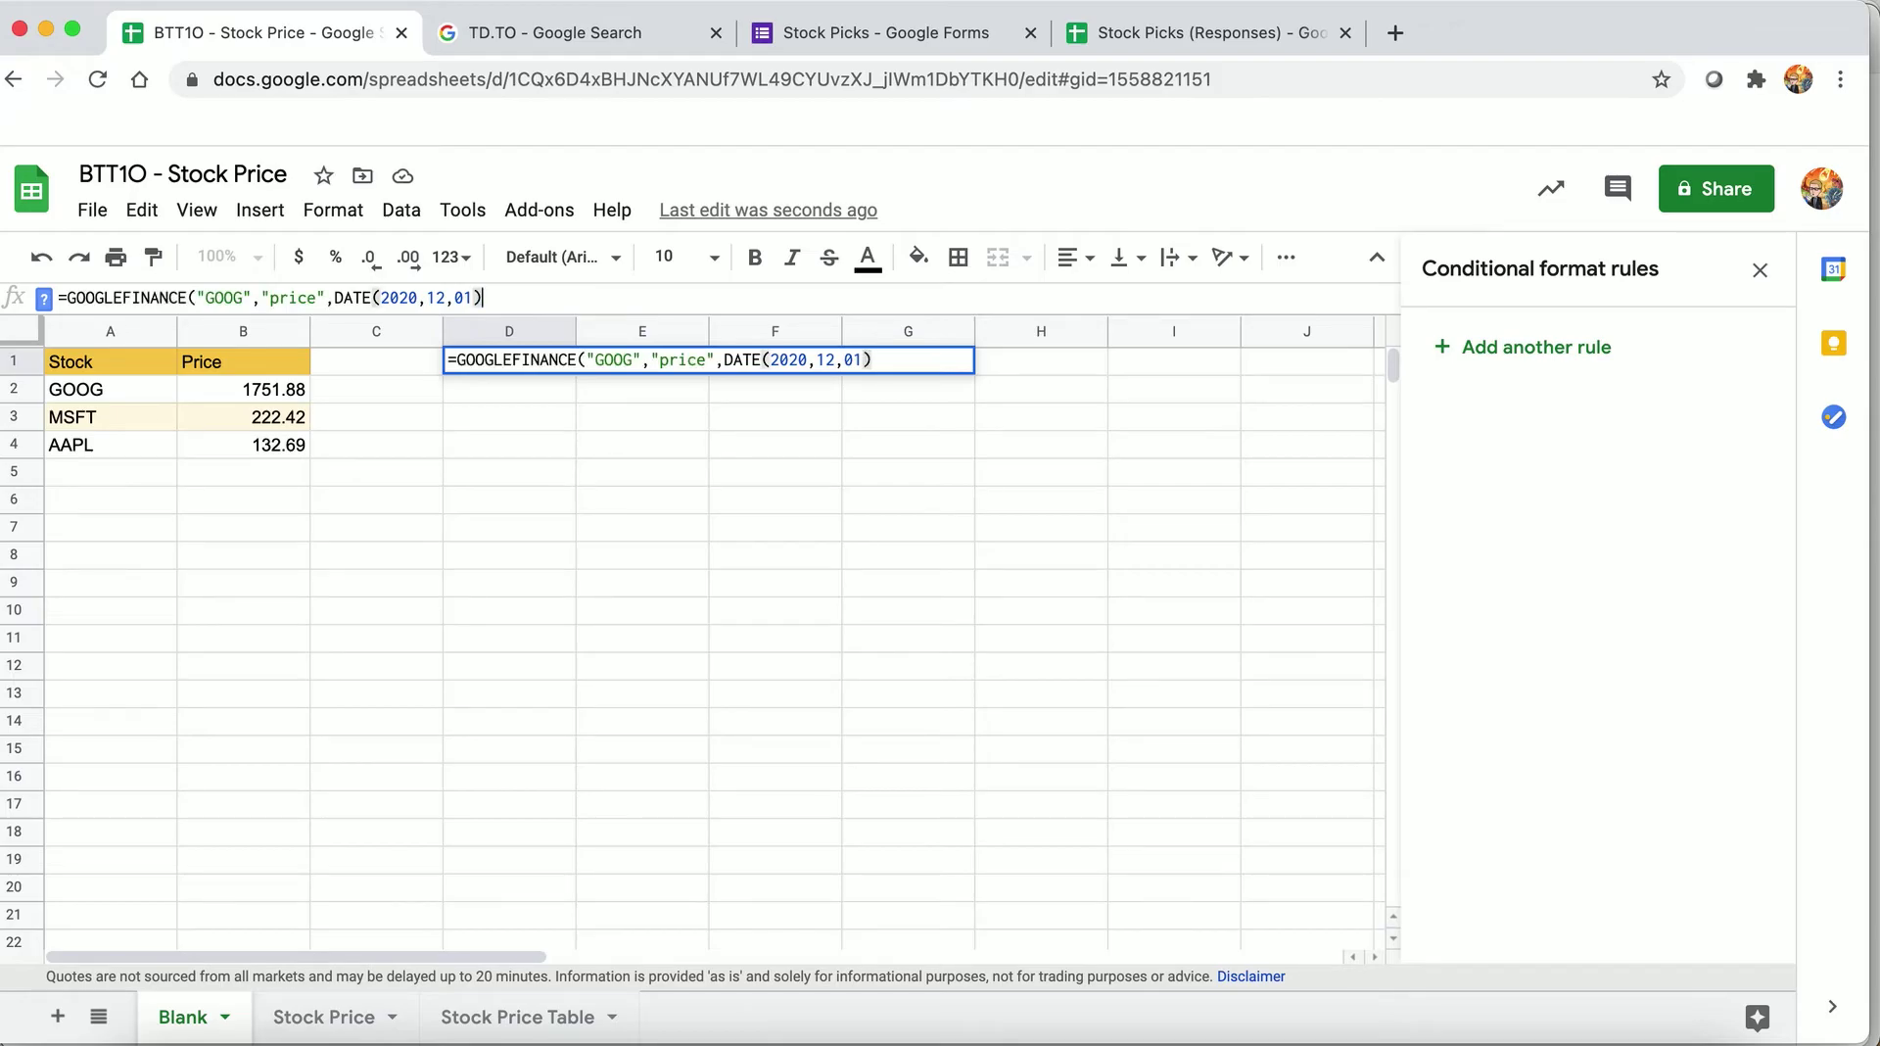
text(,DATE)
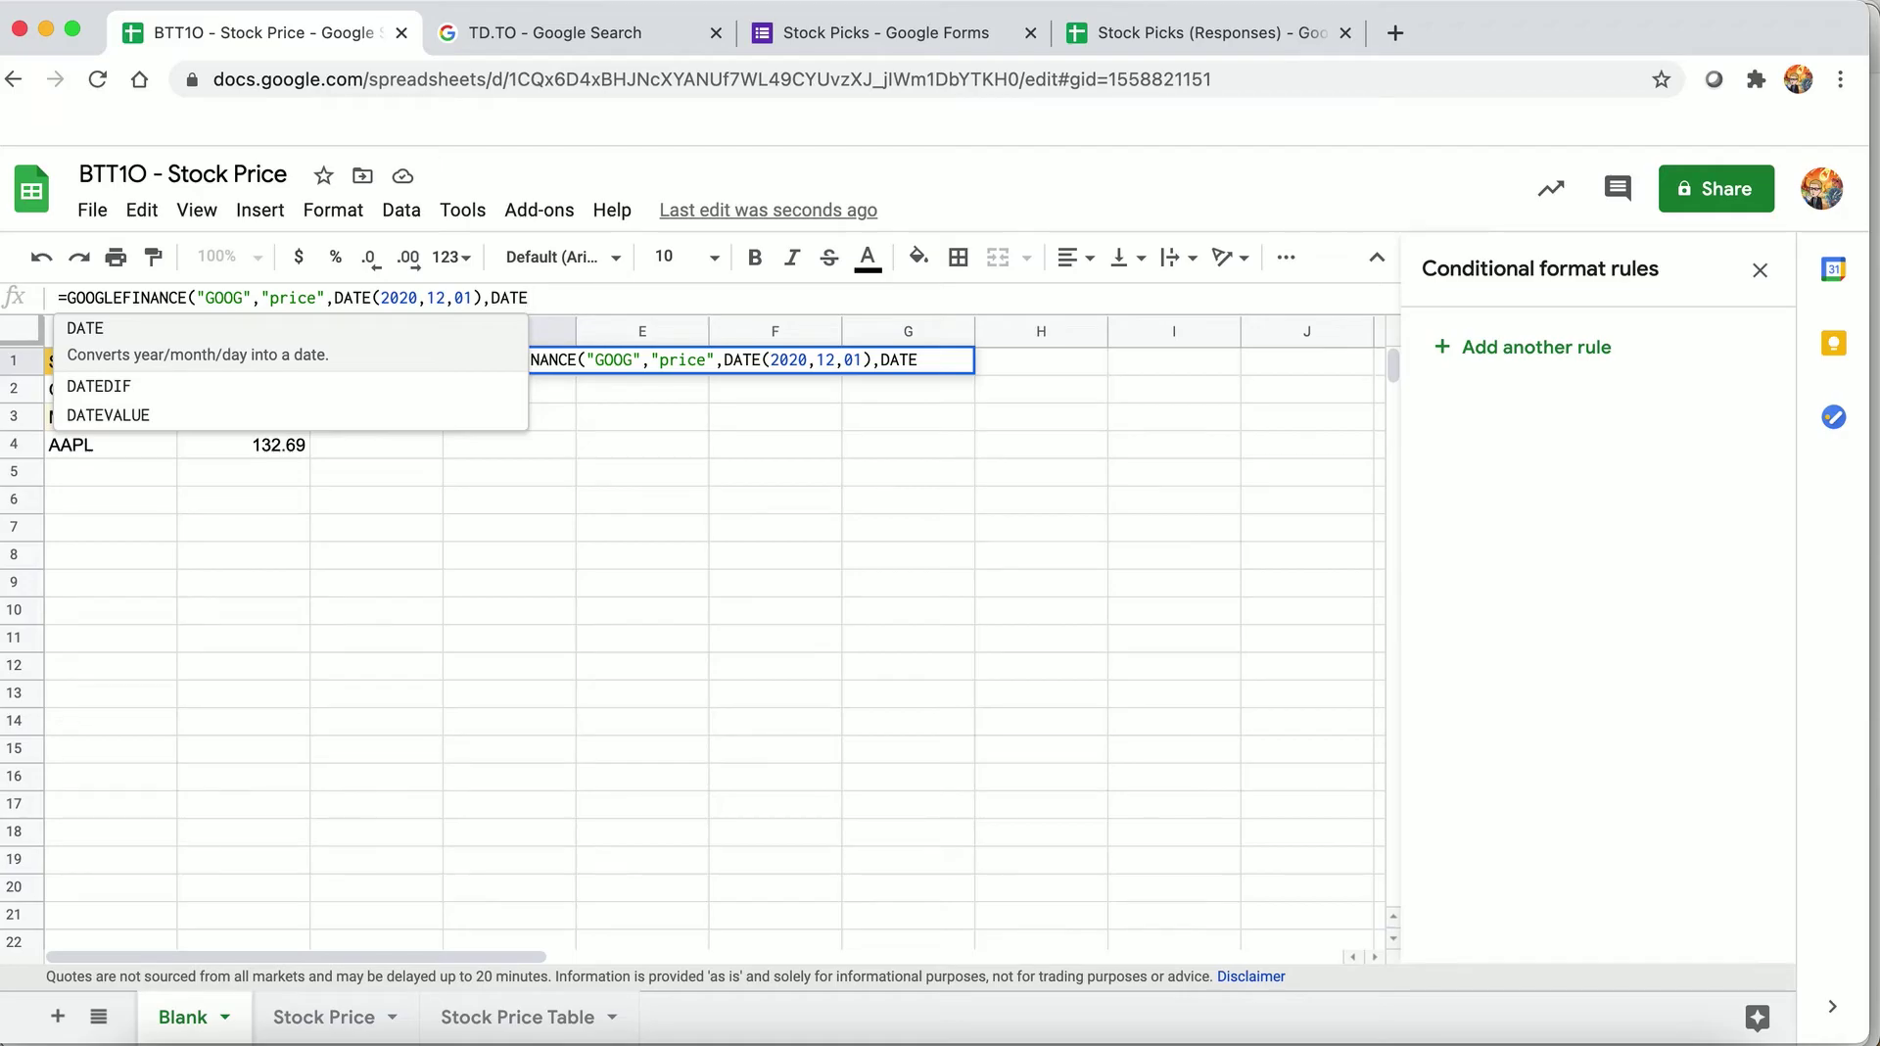
text((2020,)
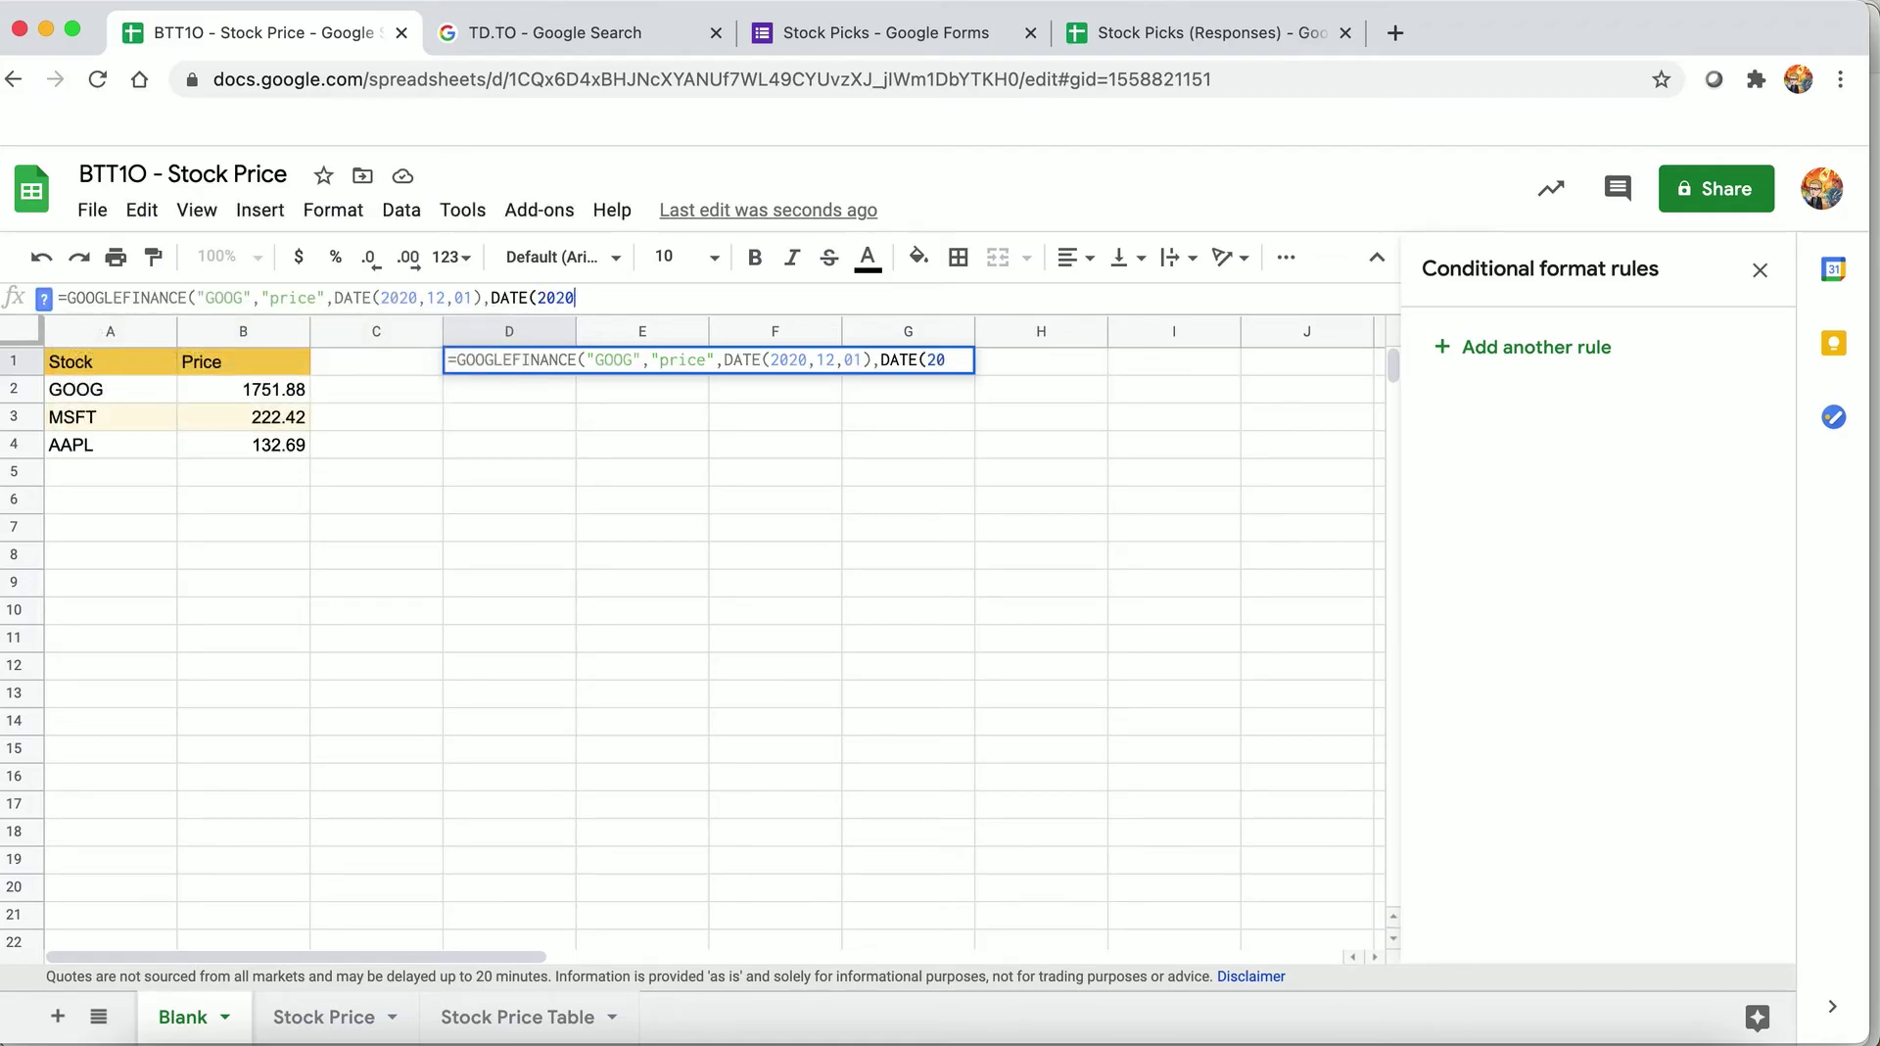
text(12,31)))
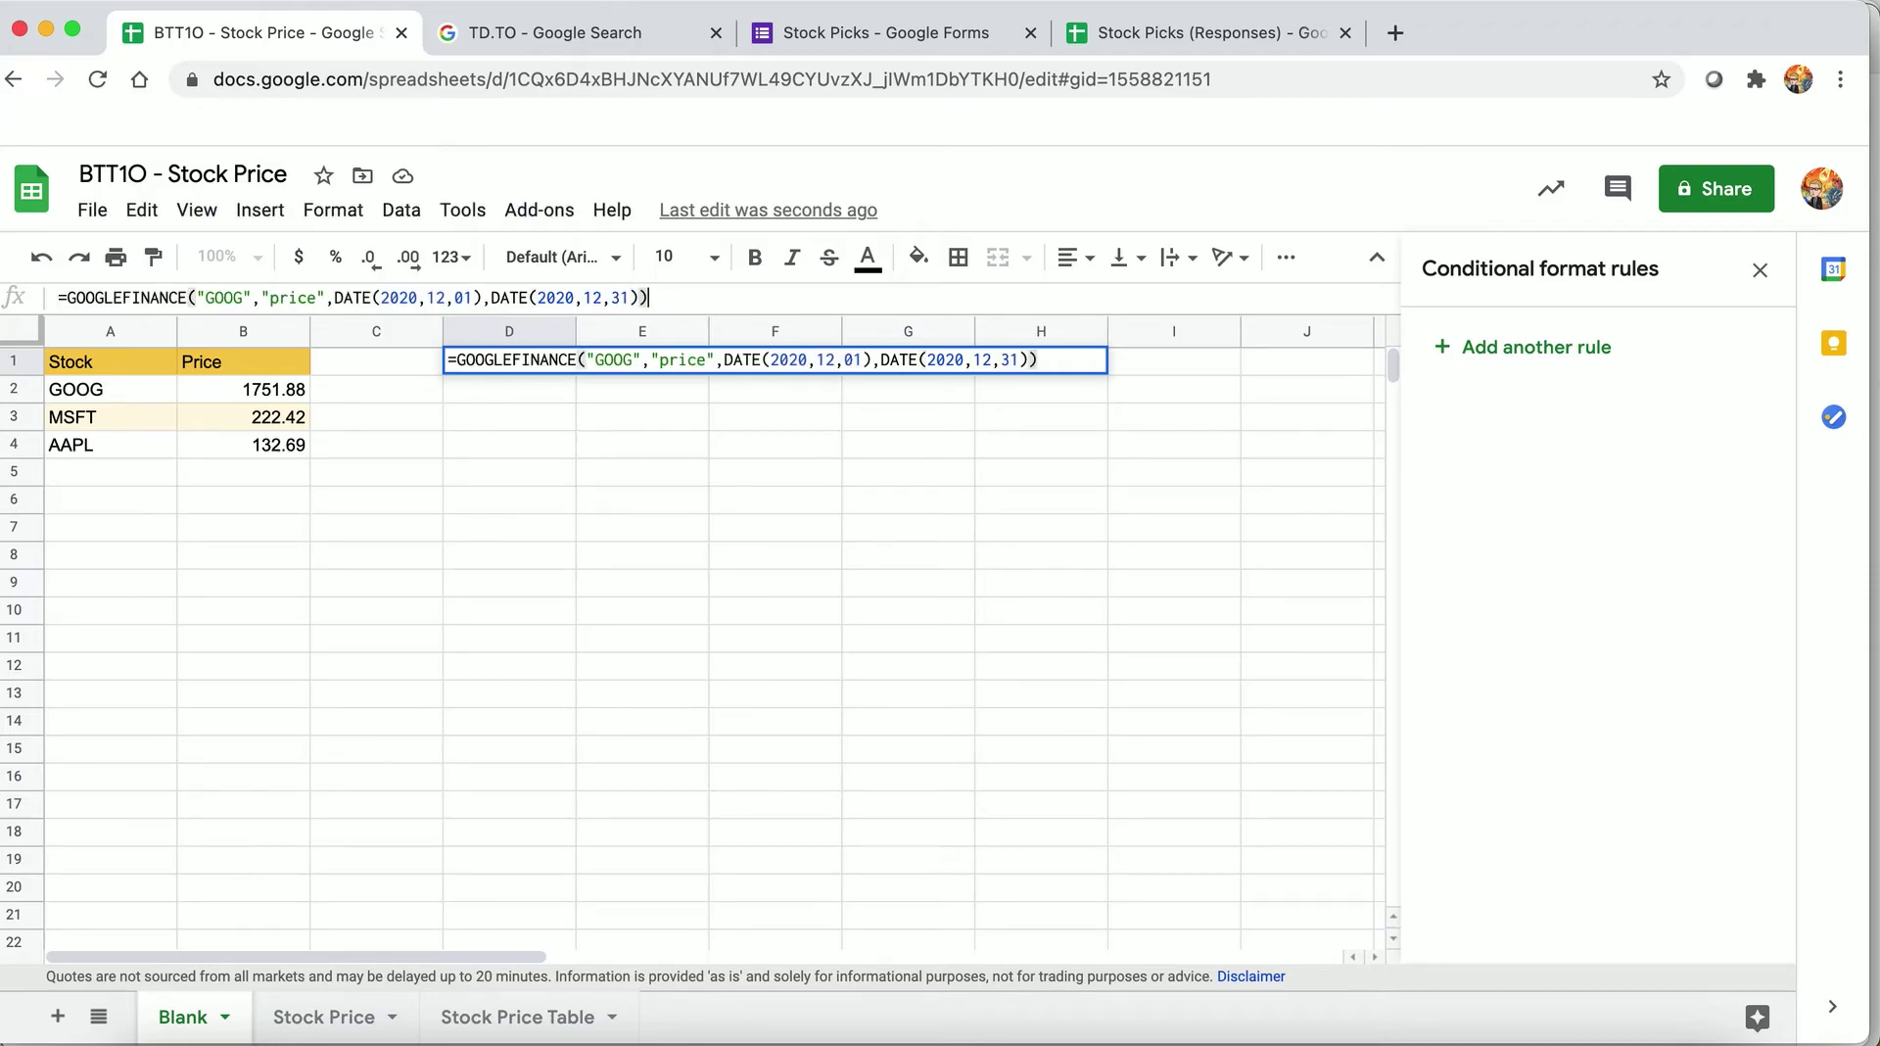
key(Return)
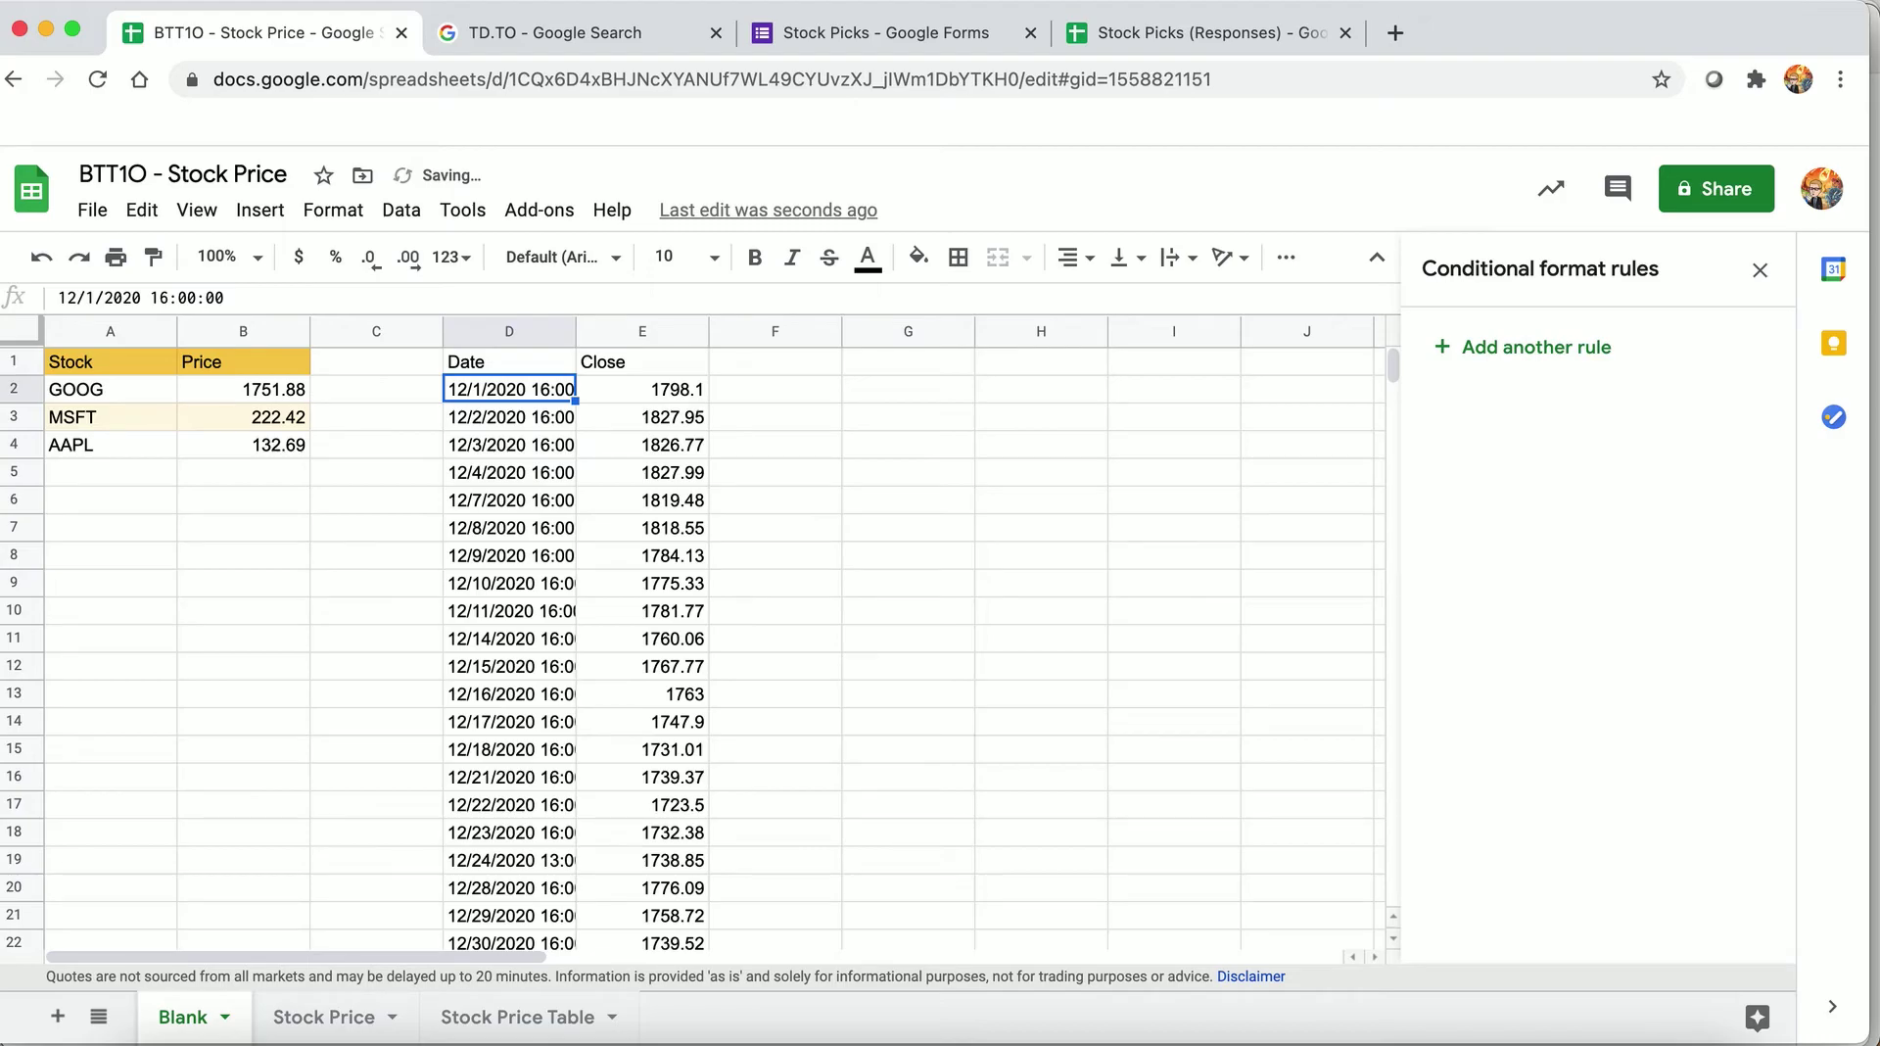
scroll(487, 556, down, 2)
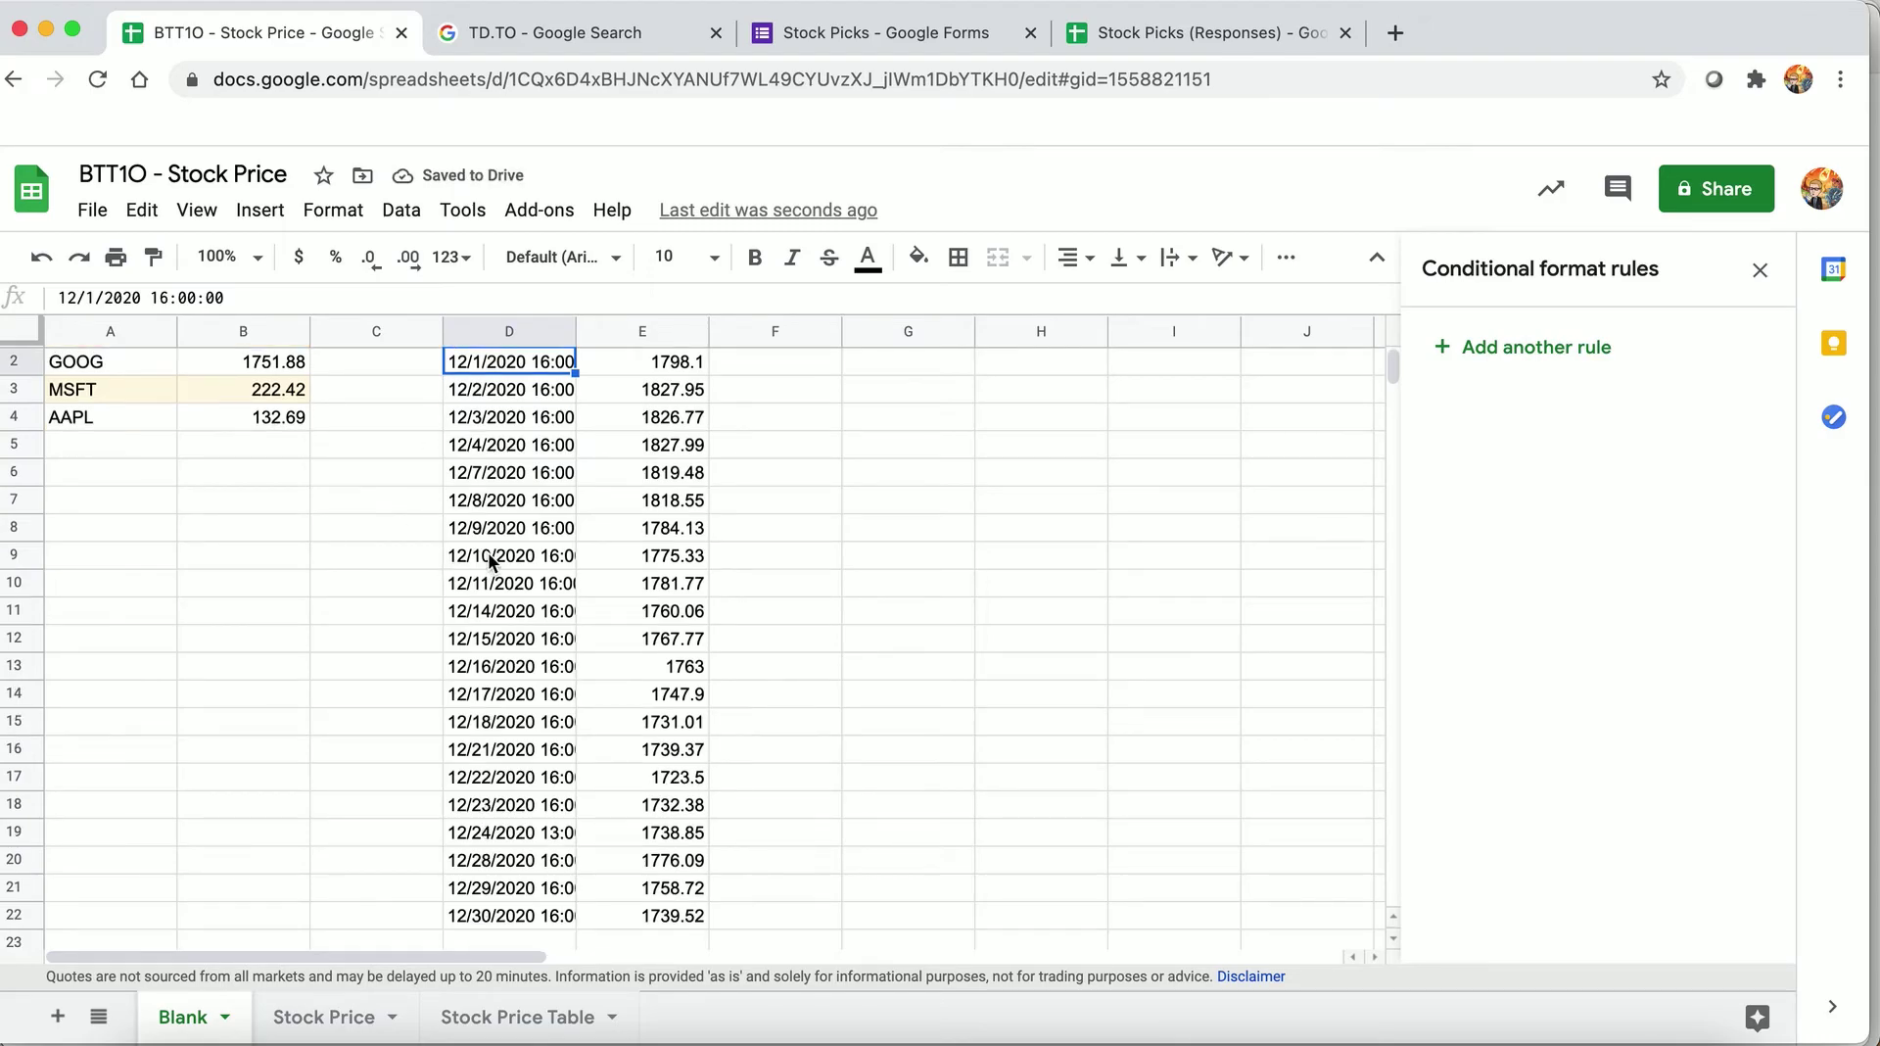
scroll(488, 551, up, 2)
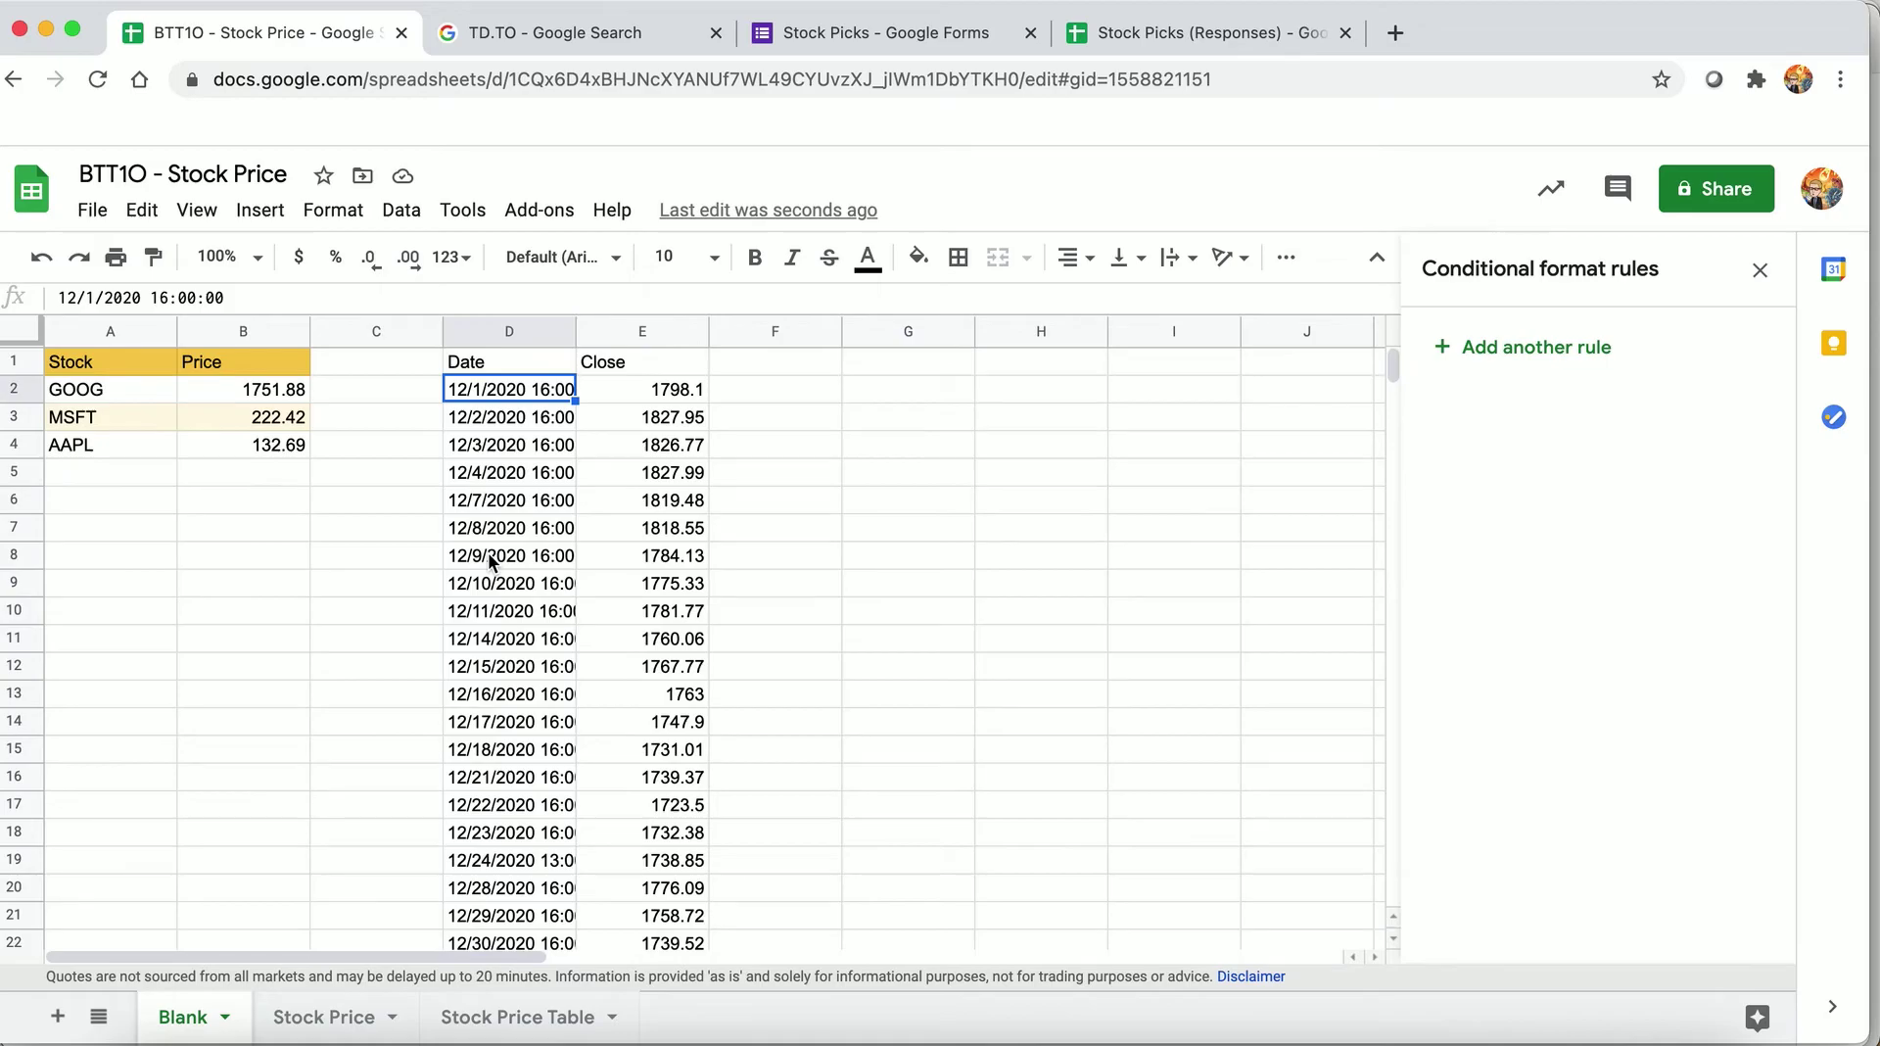
- Replace the fixed dates in the D1 formula with TODAY()-30 as the start and TODAY() as the end
click(500, 363)
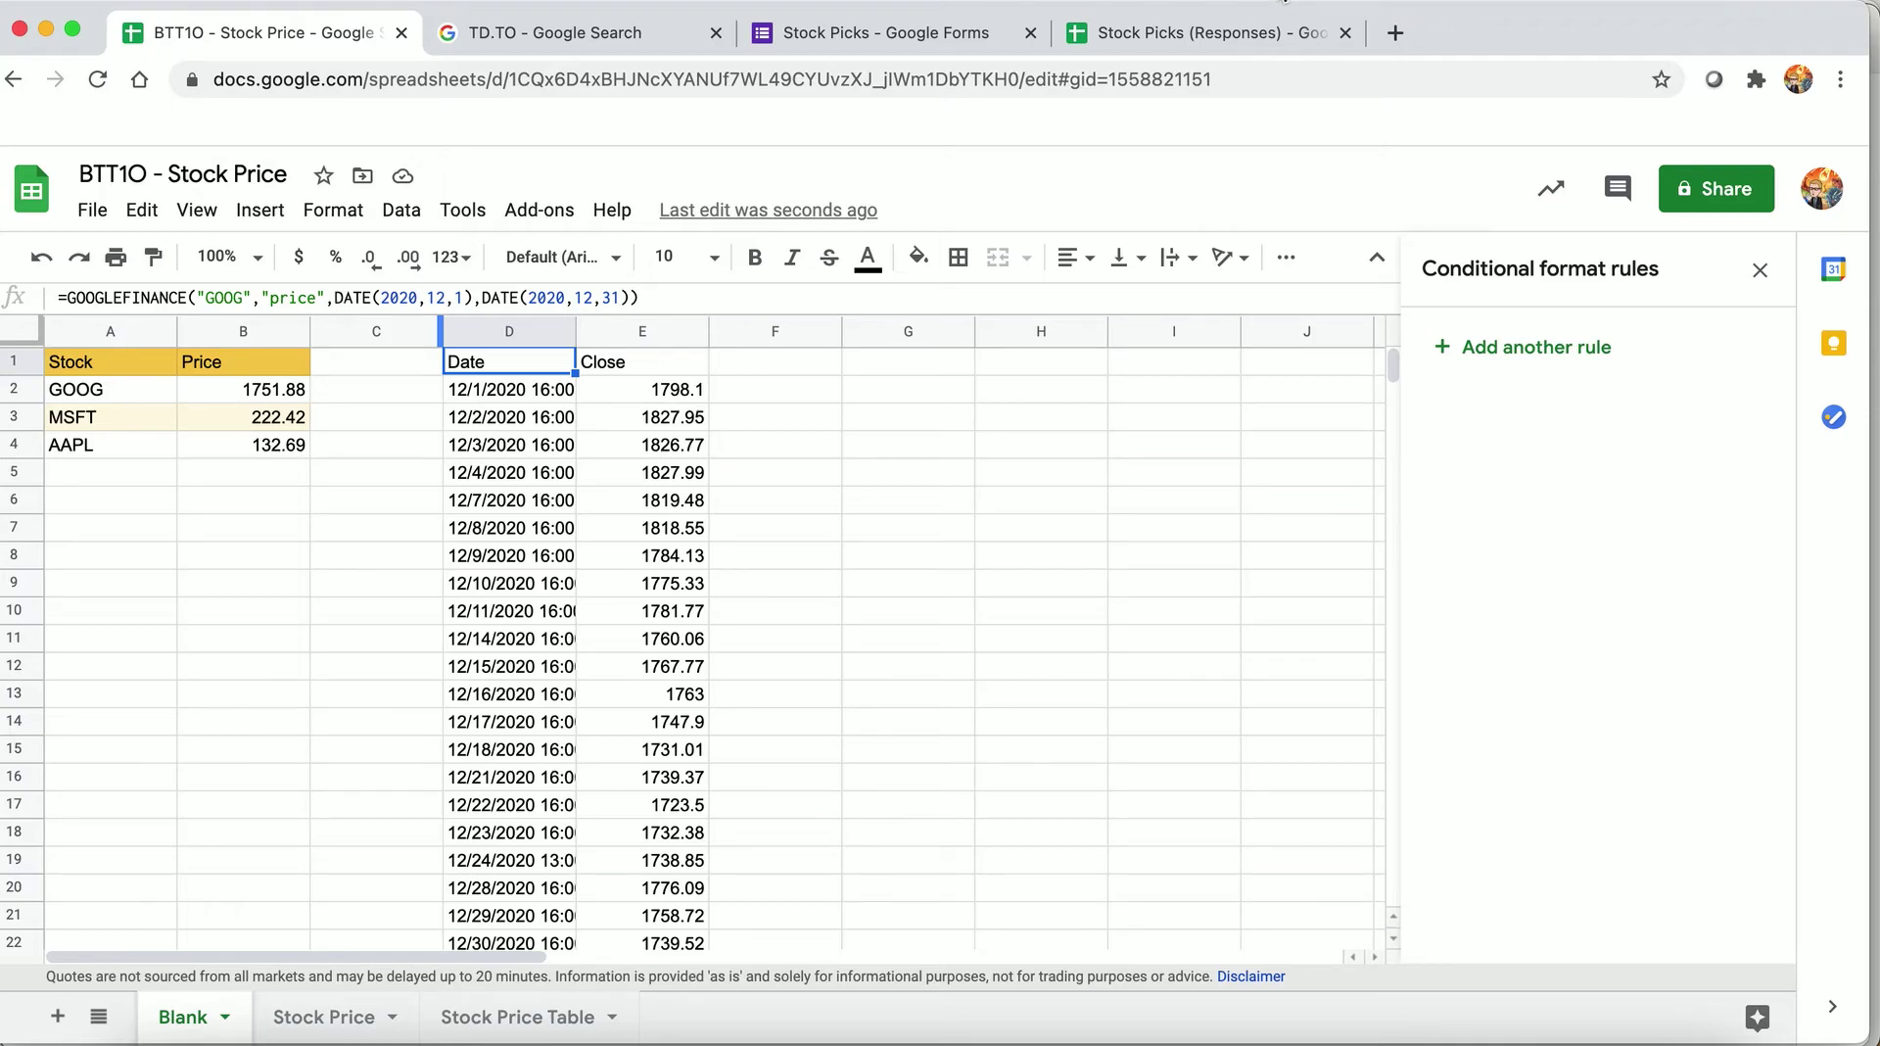
drag(334, 299, 474, 303)
text(TODAY)
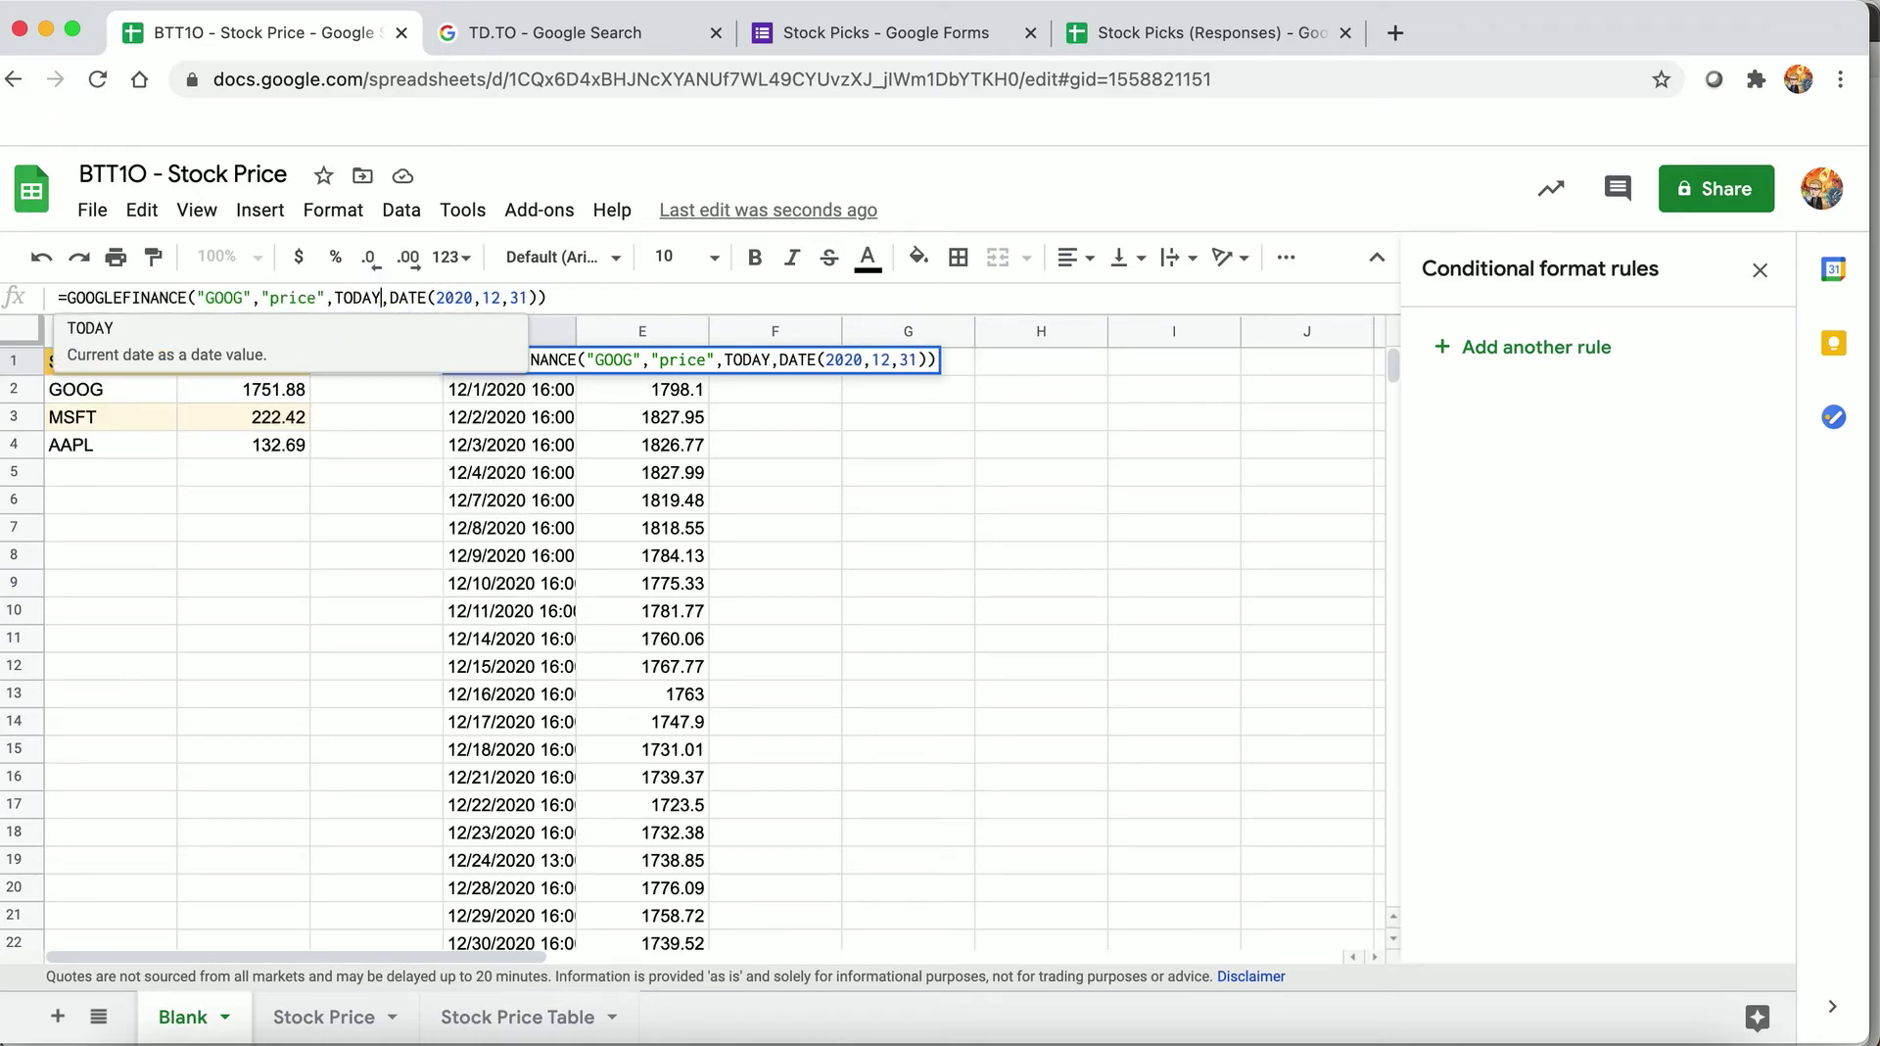
text(())
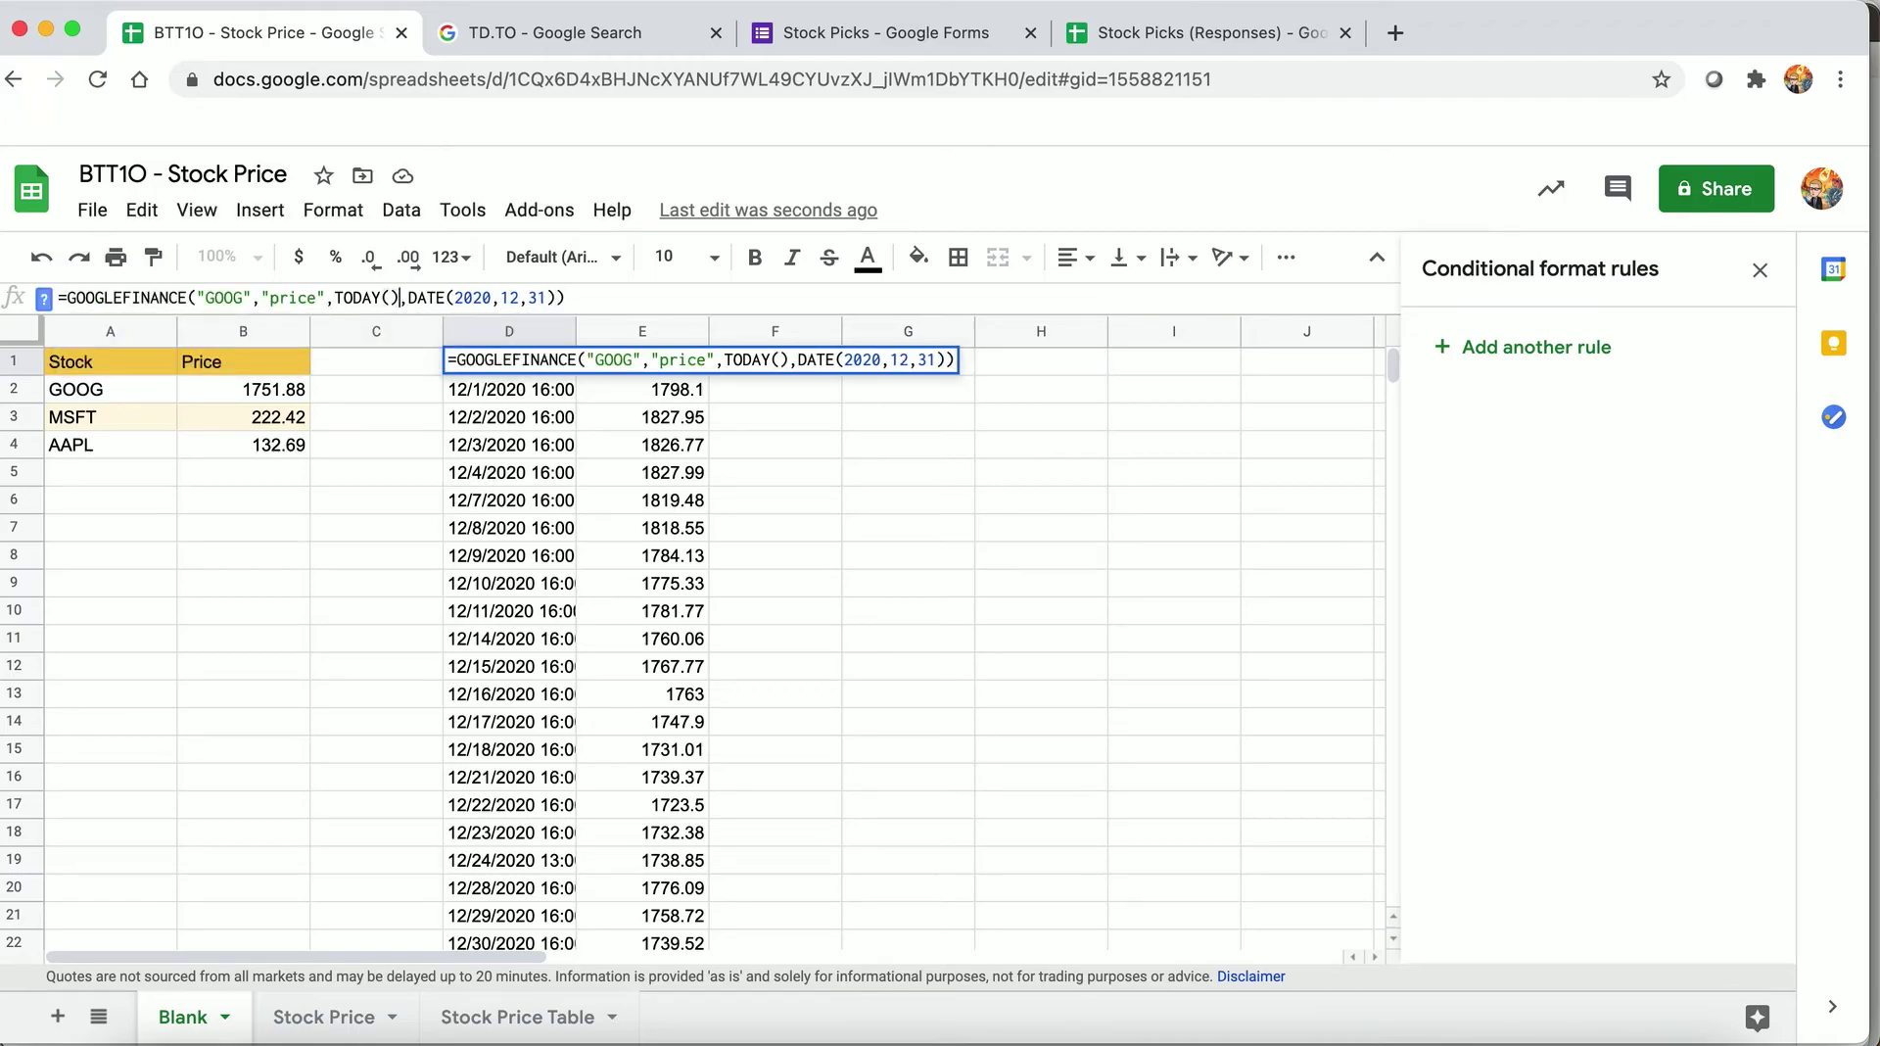
text(-30)
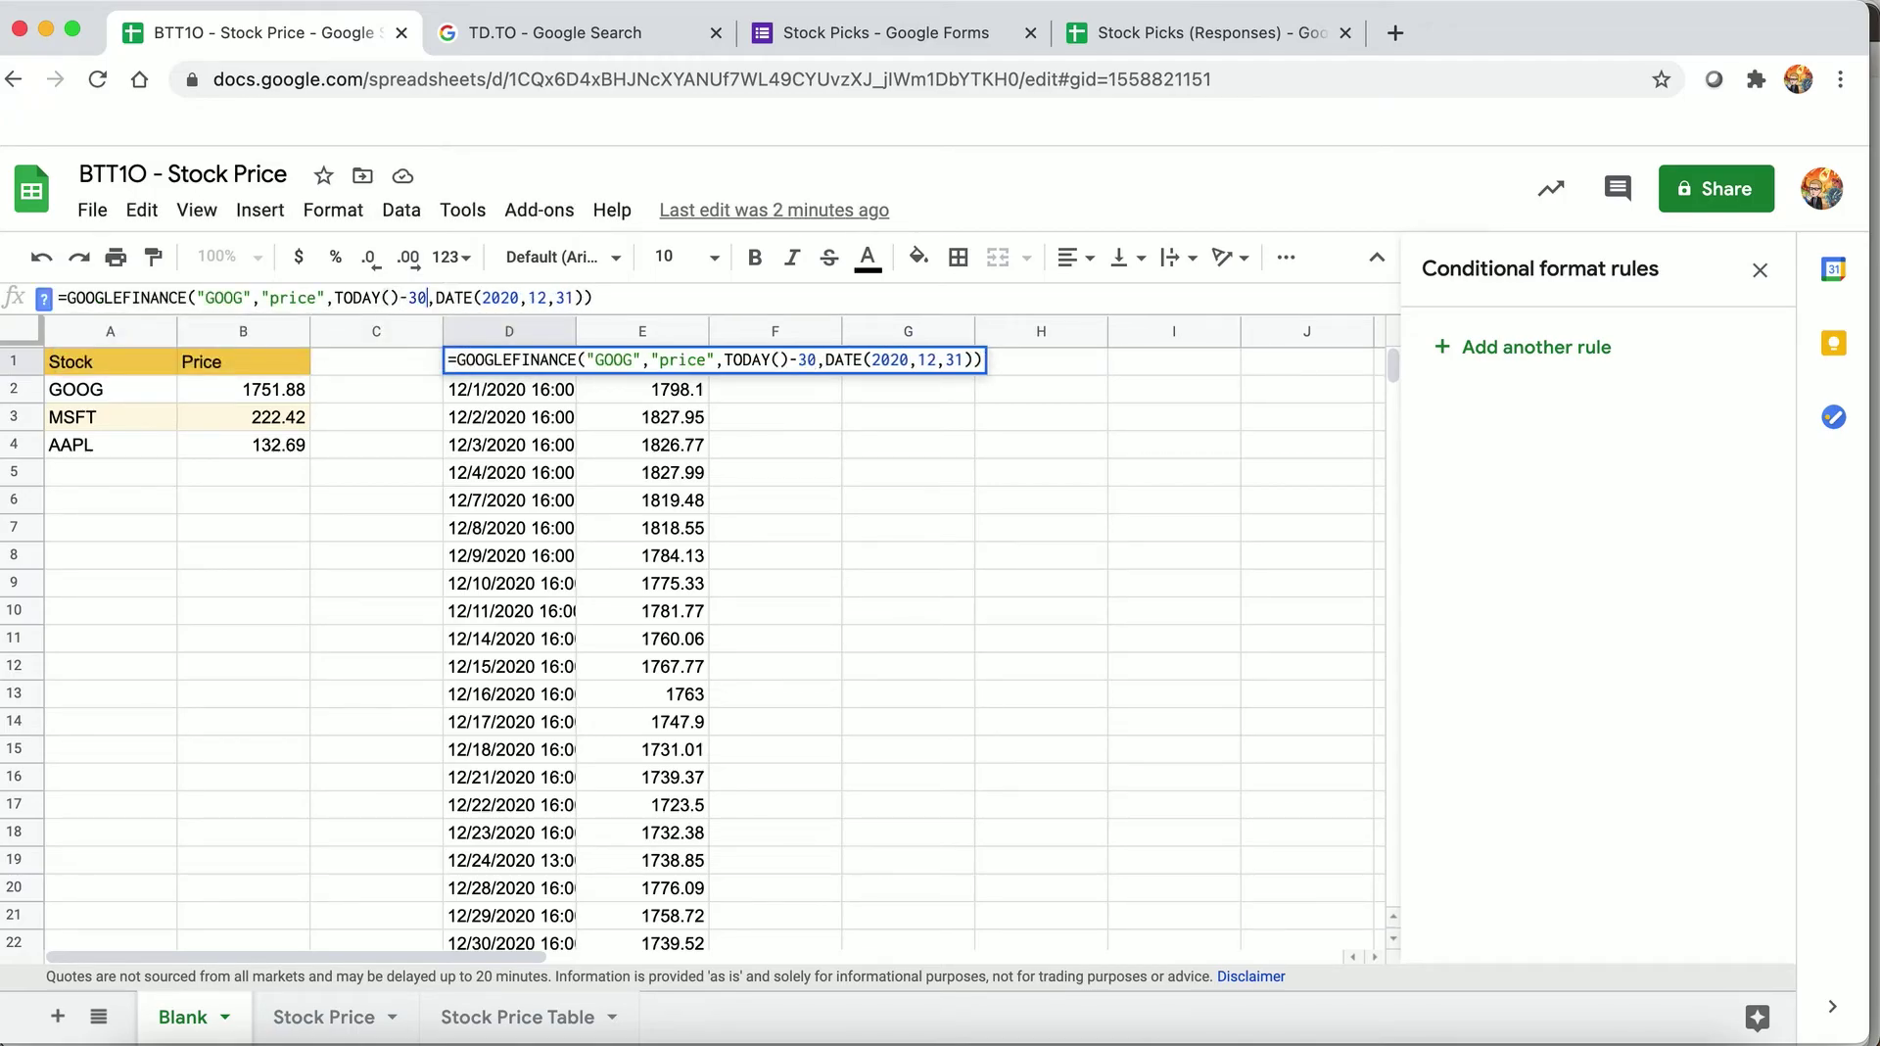
drag(436, 306, 585, 304)
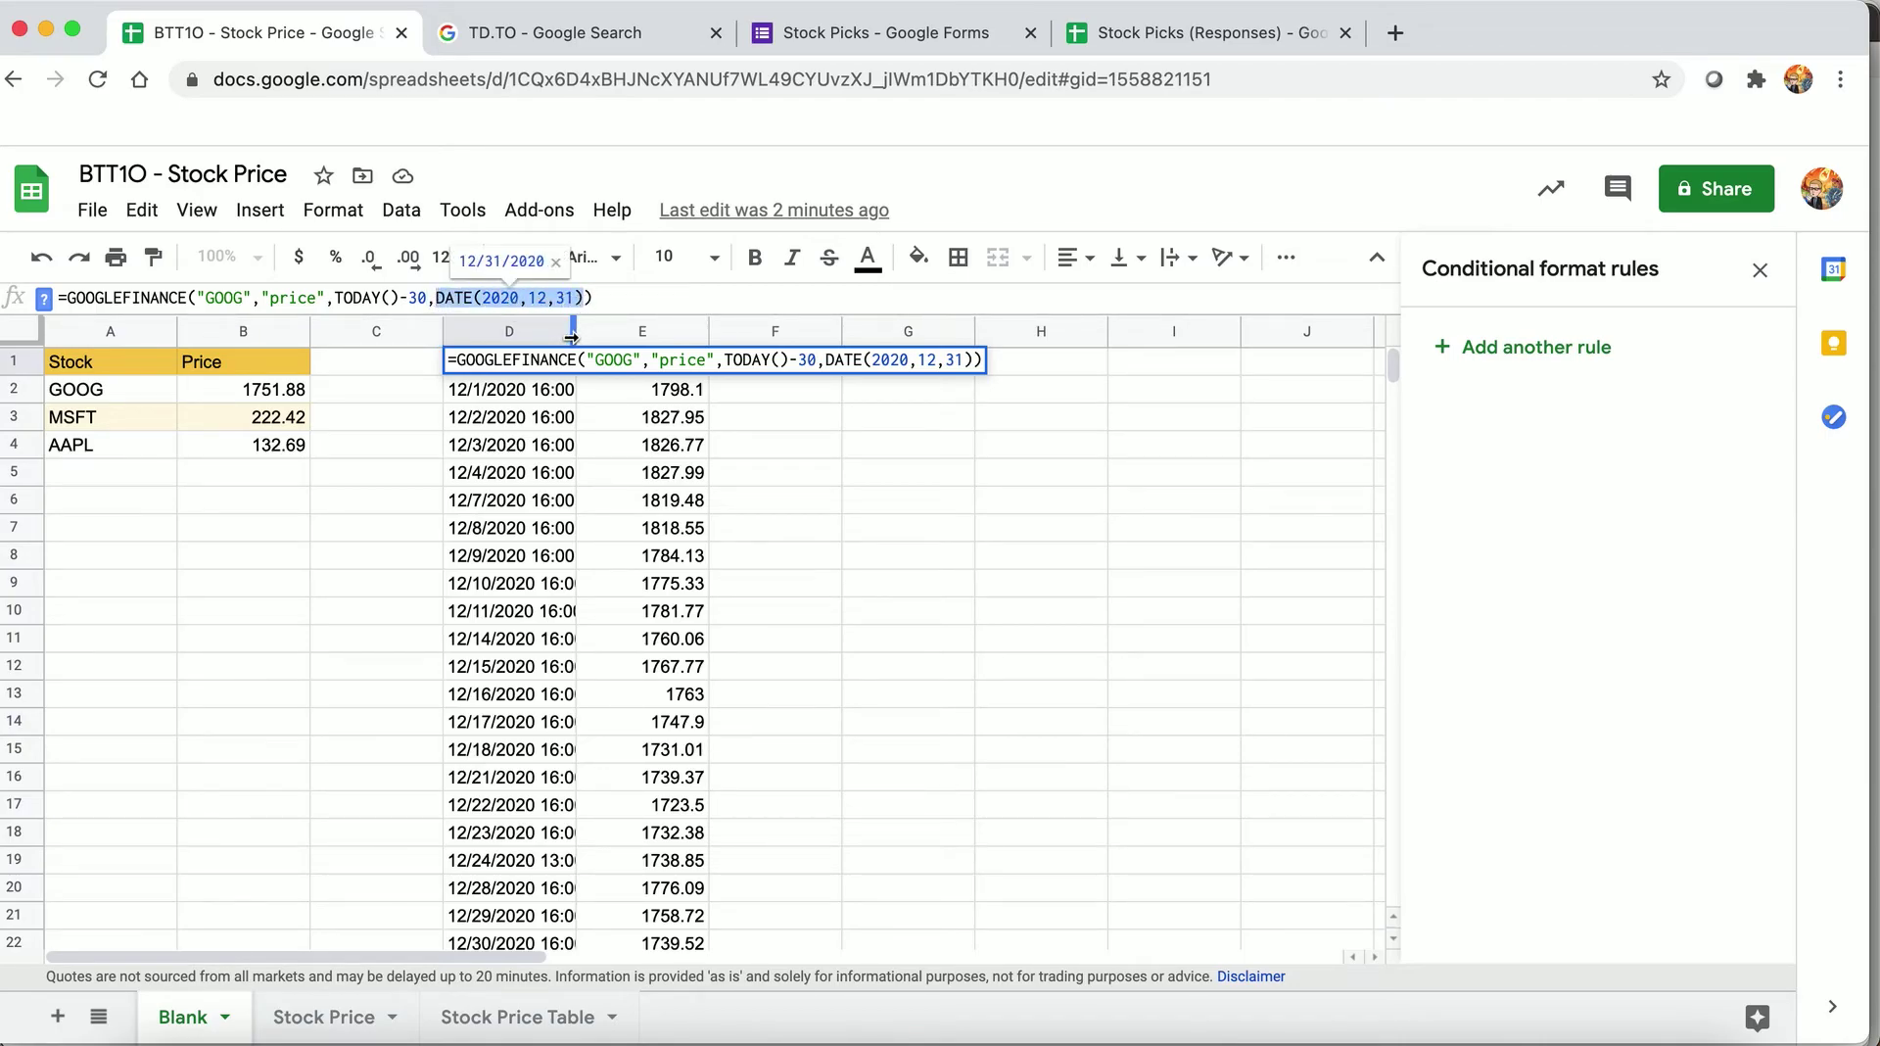
text(TODAY)
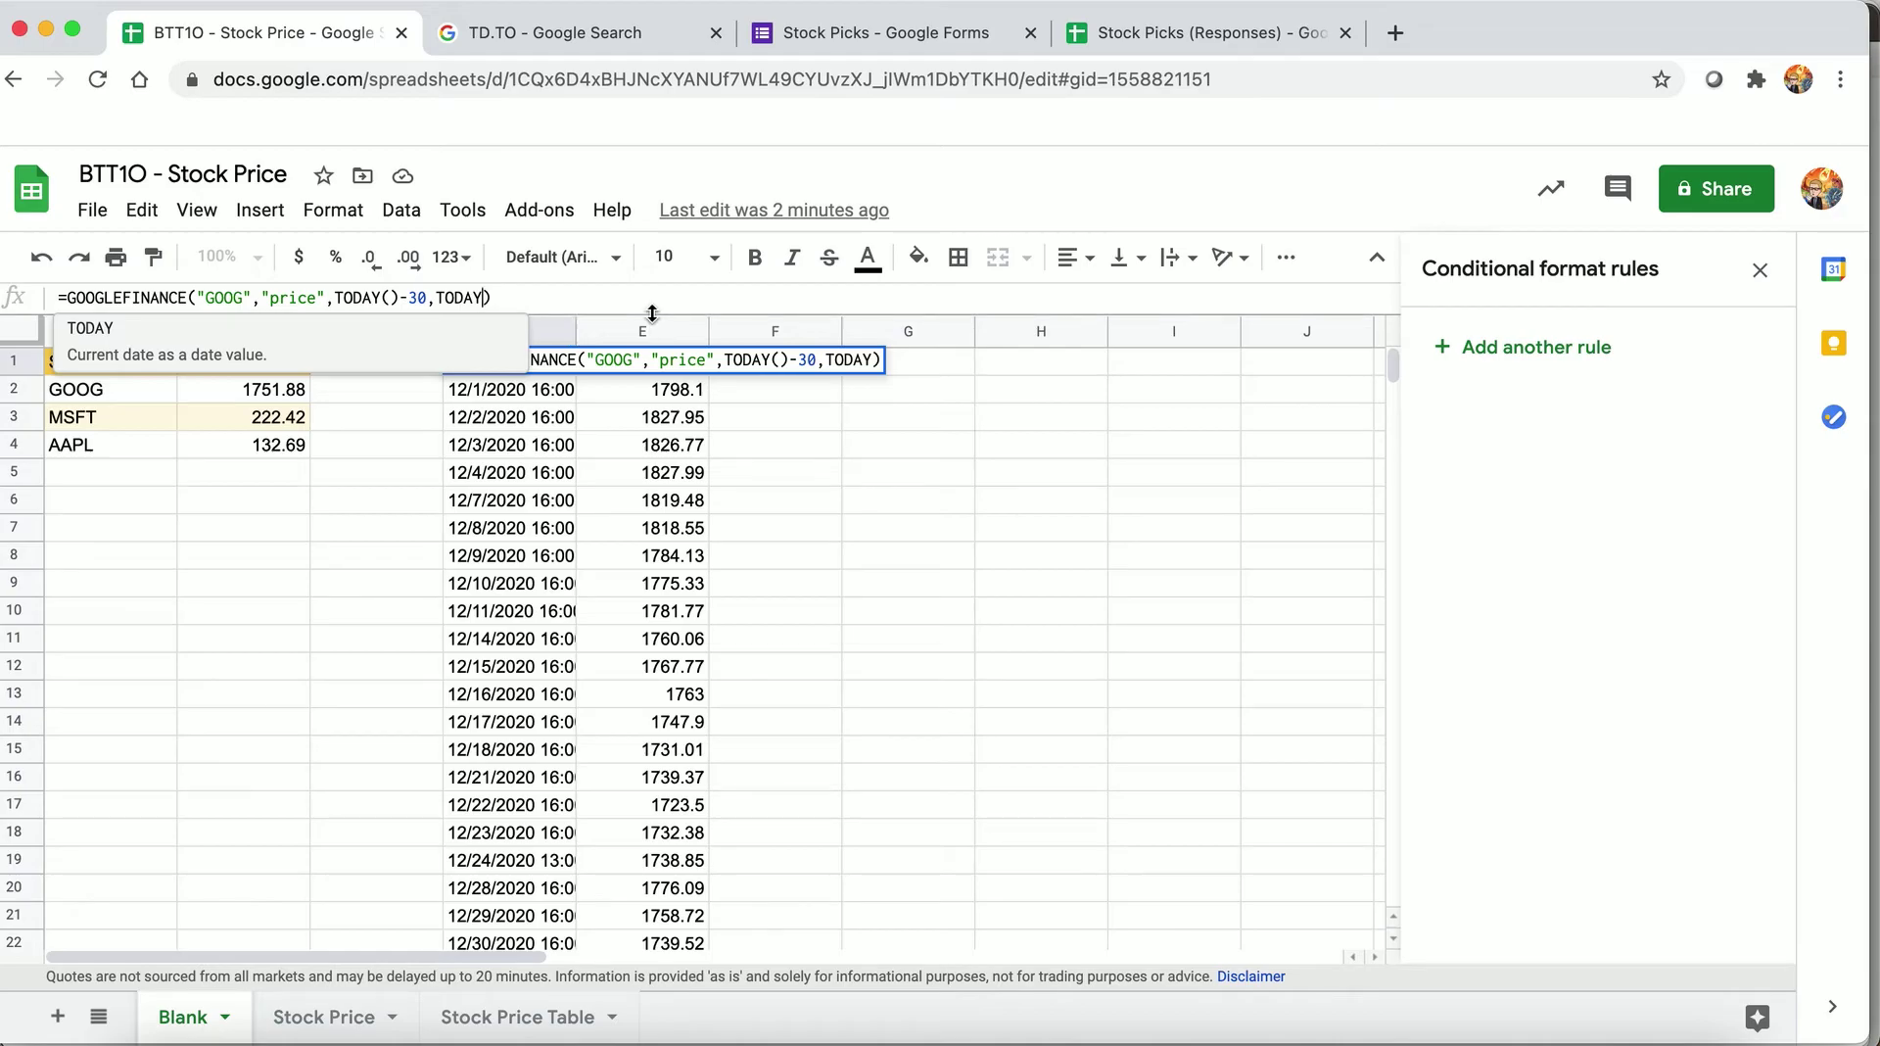
text(())
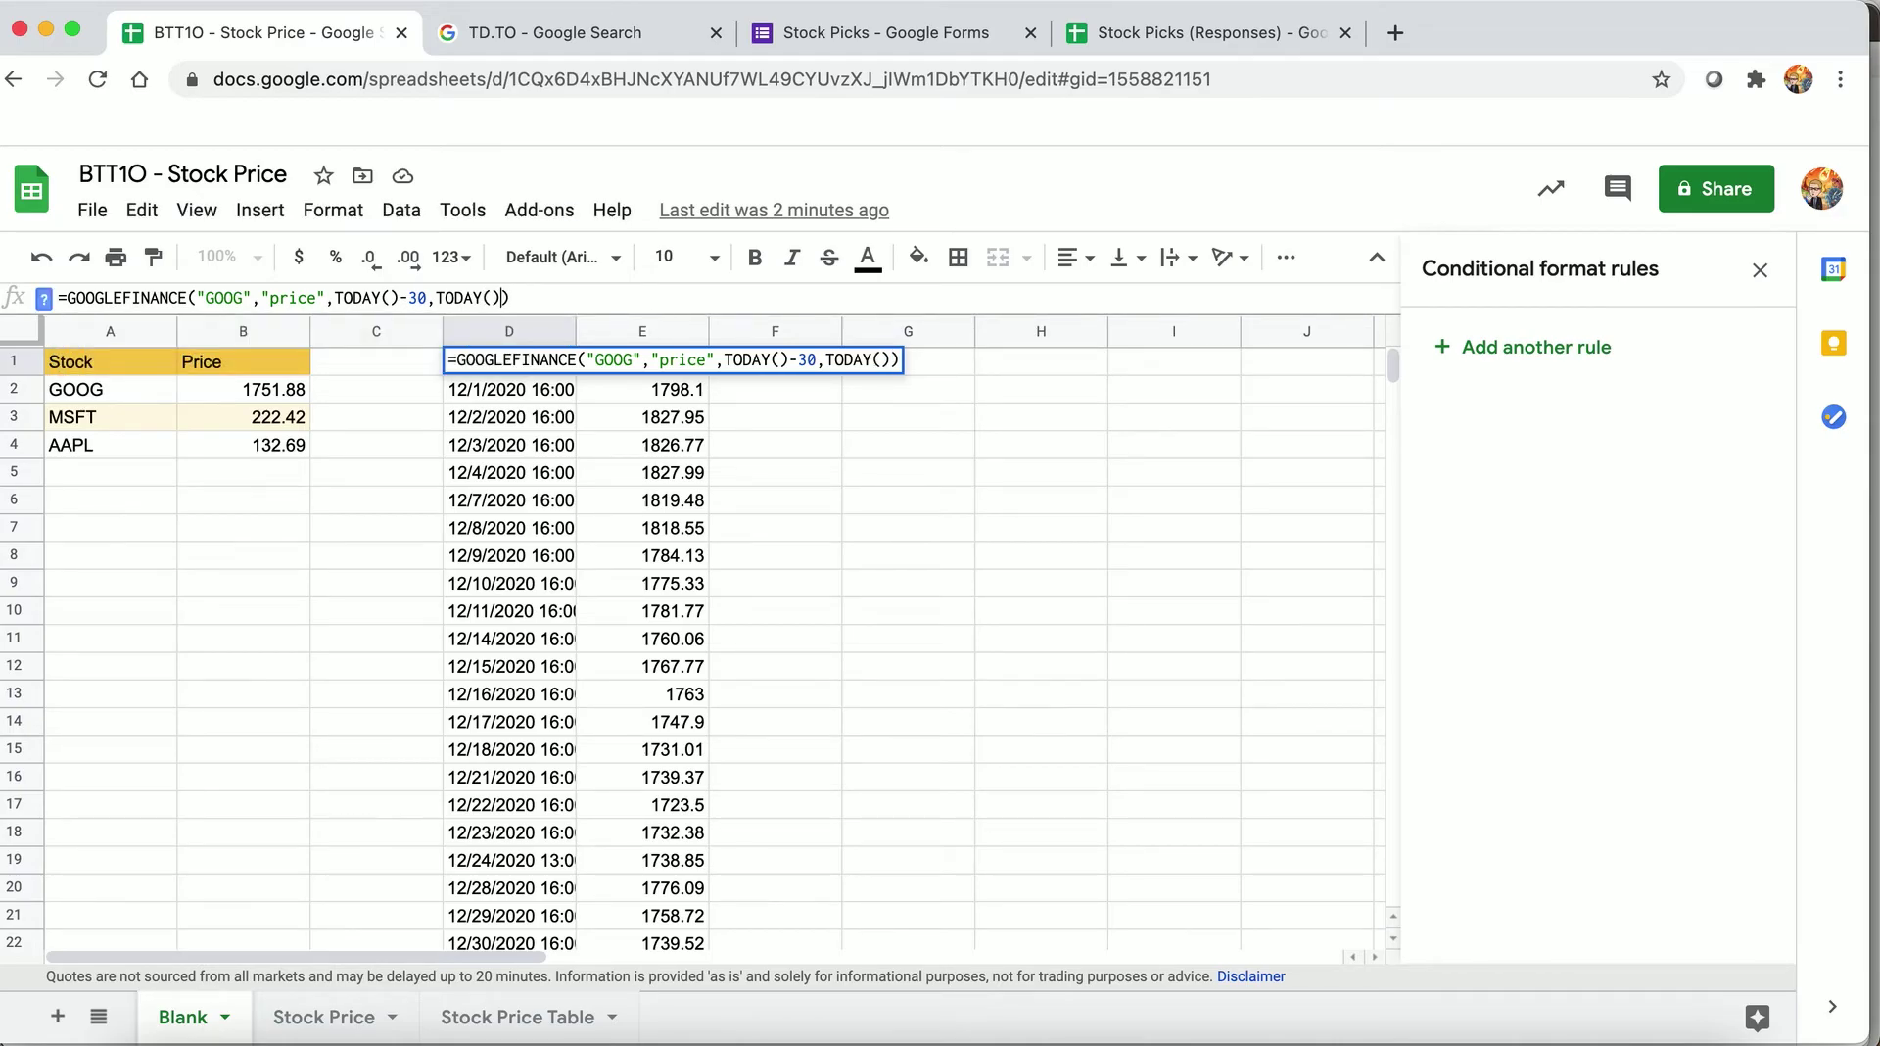
key(Return)
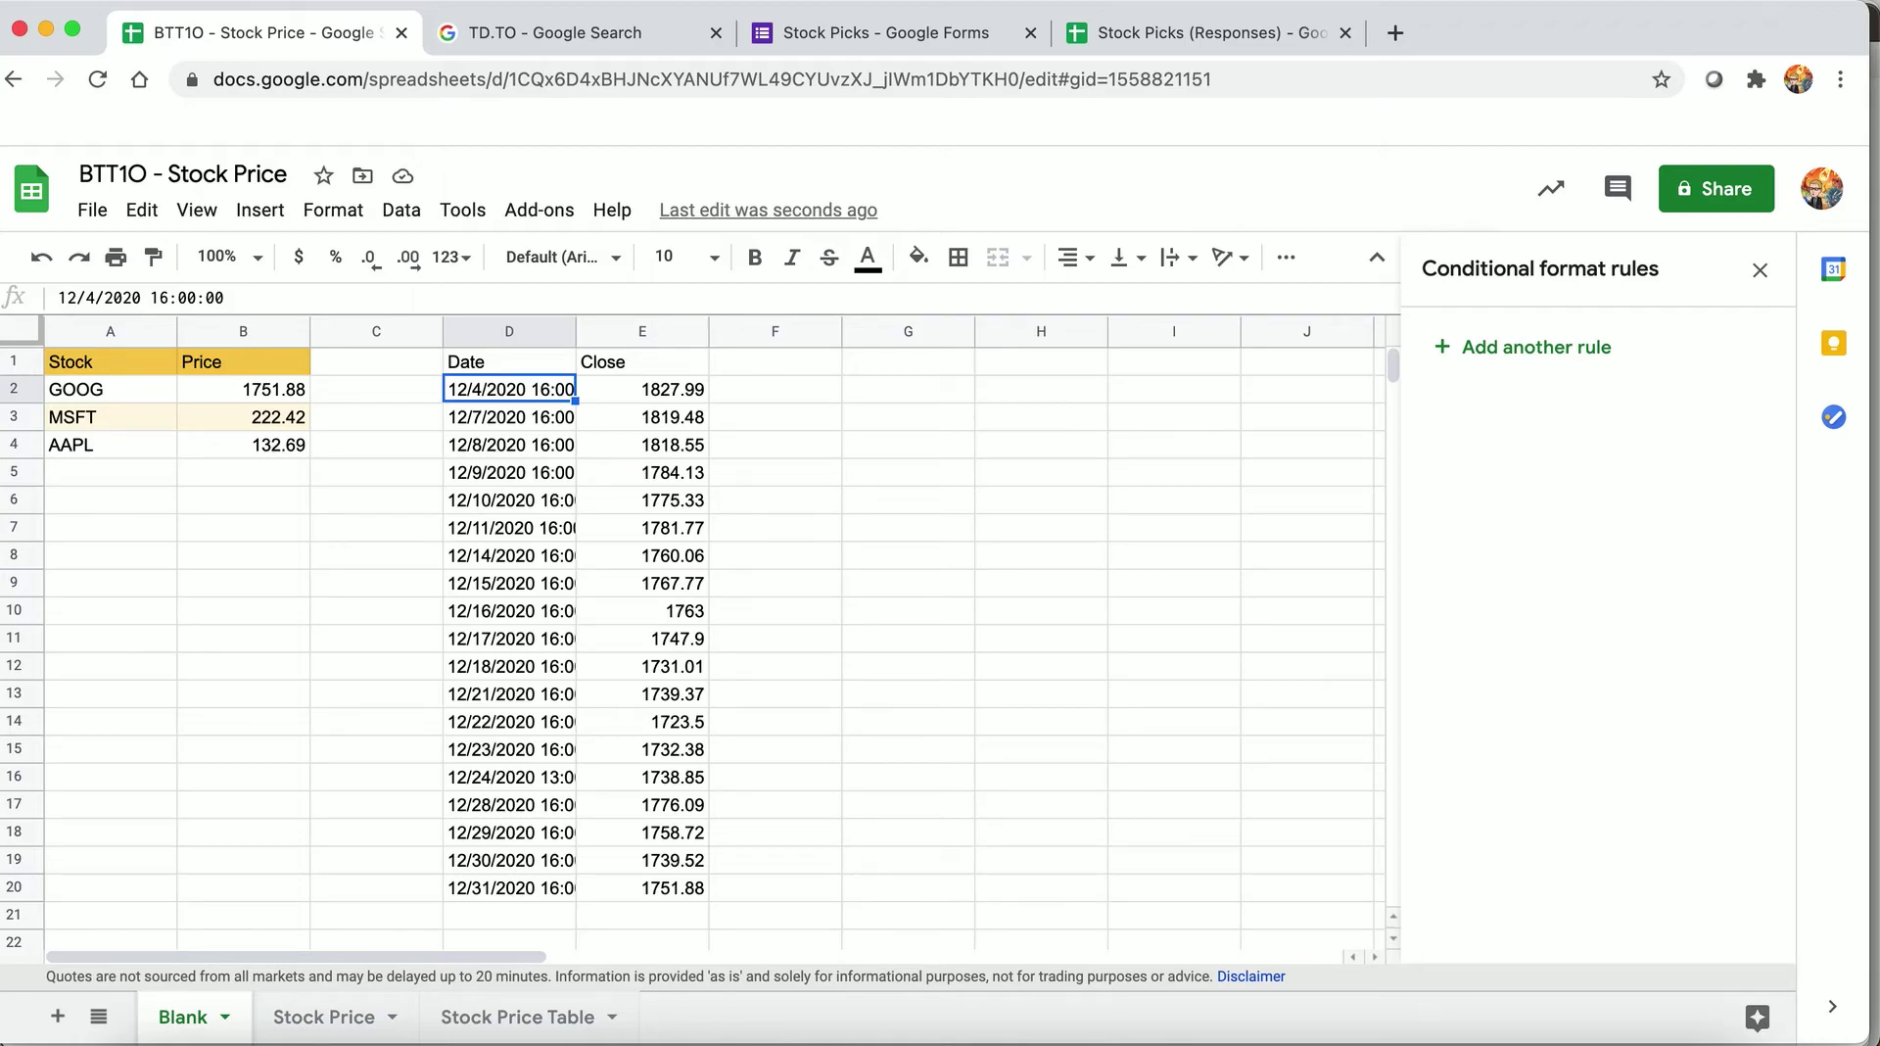
- Change the start date in the D1 formula to TODAY()-10
click(509, 361)
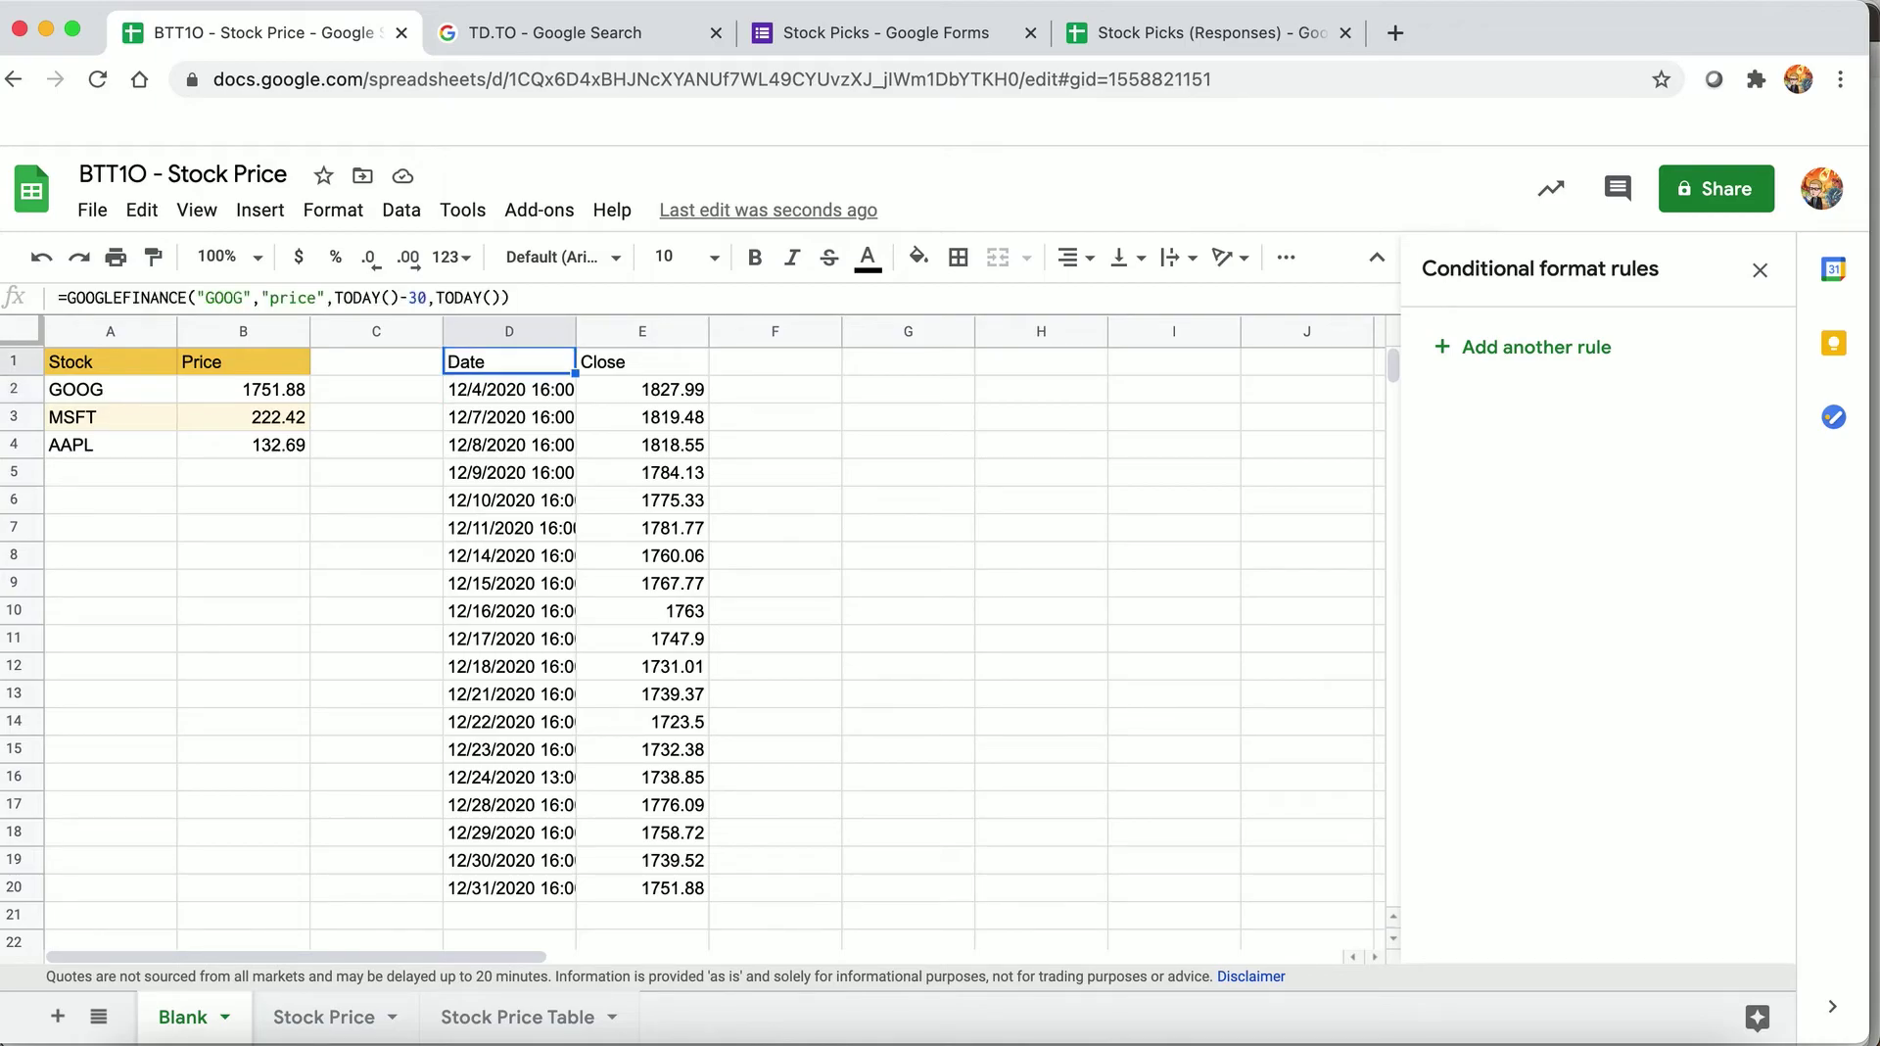
double_click(418, 297)
text(9)
key(Return)
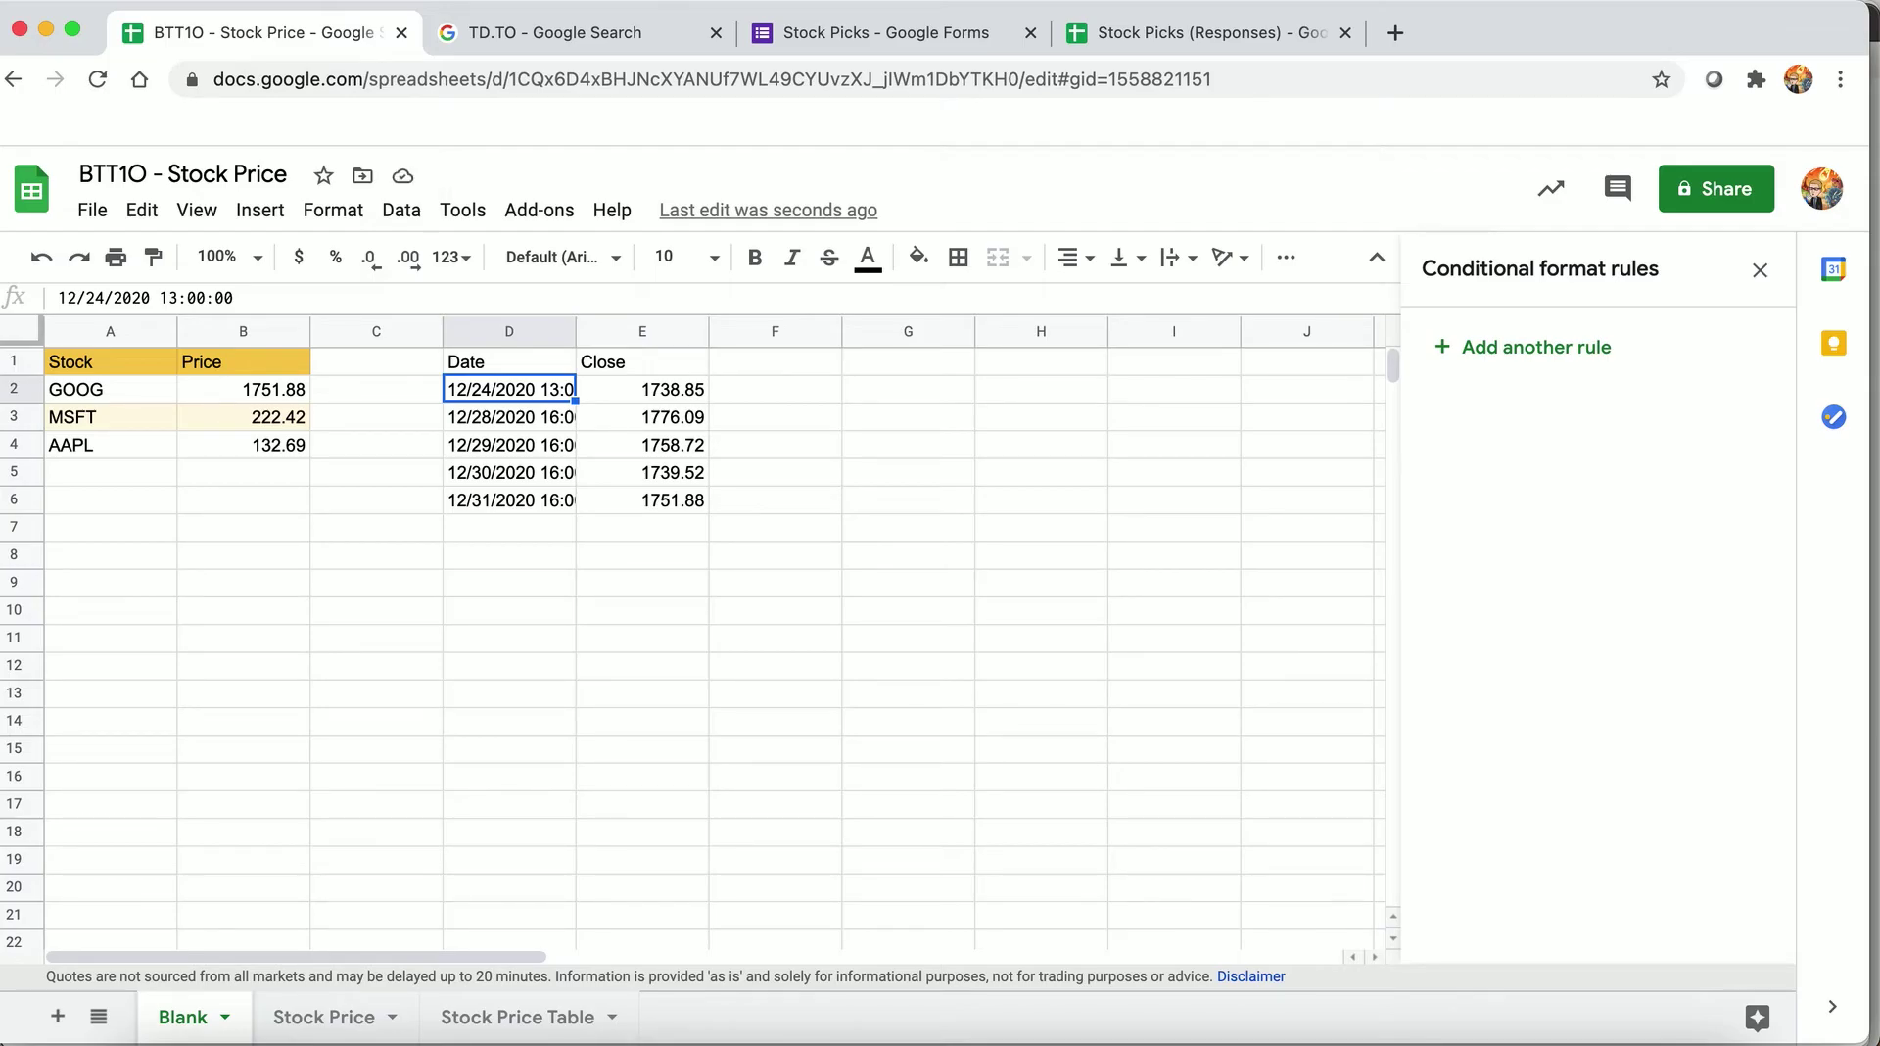
- Replace the date range in the D1 formula with the single date DATE(2020,11,23)
click(509, 361)
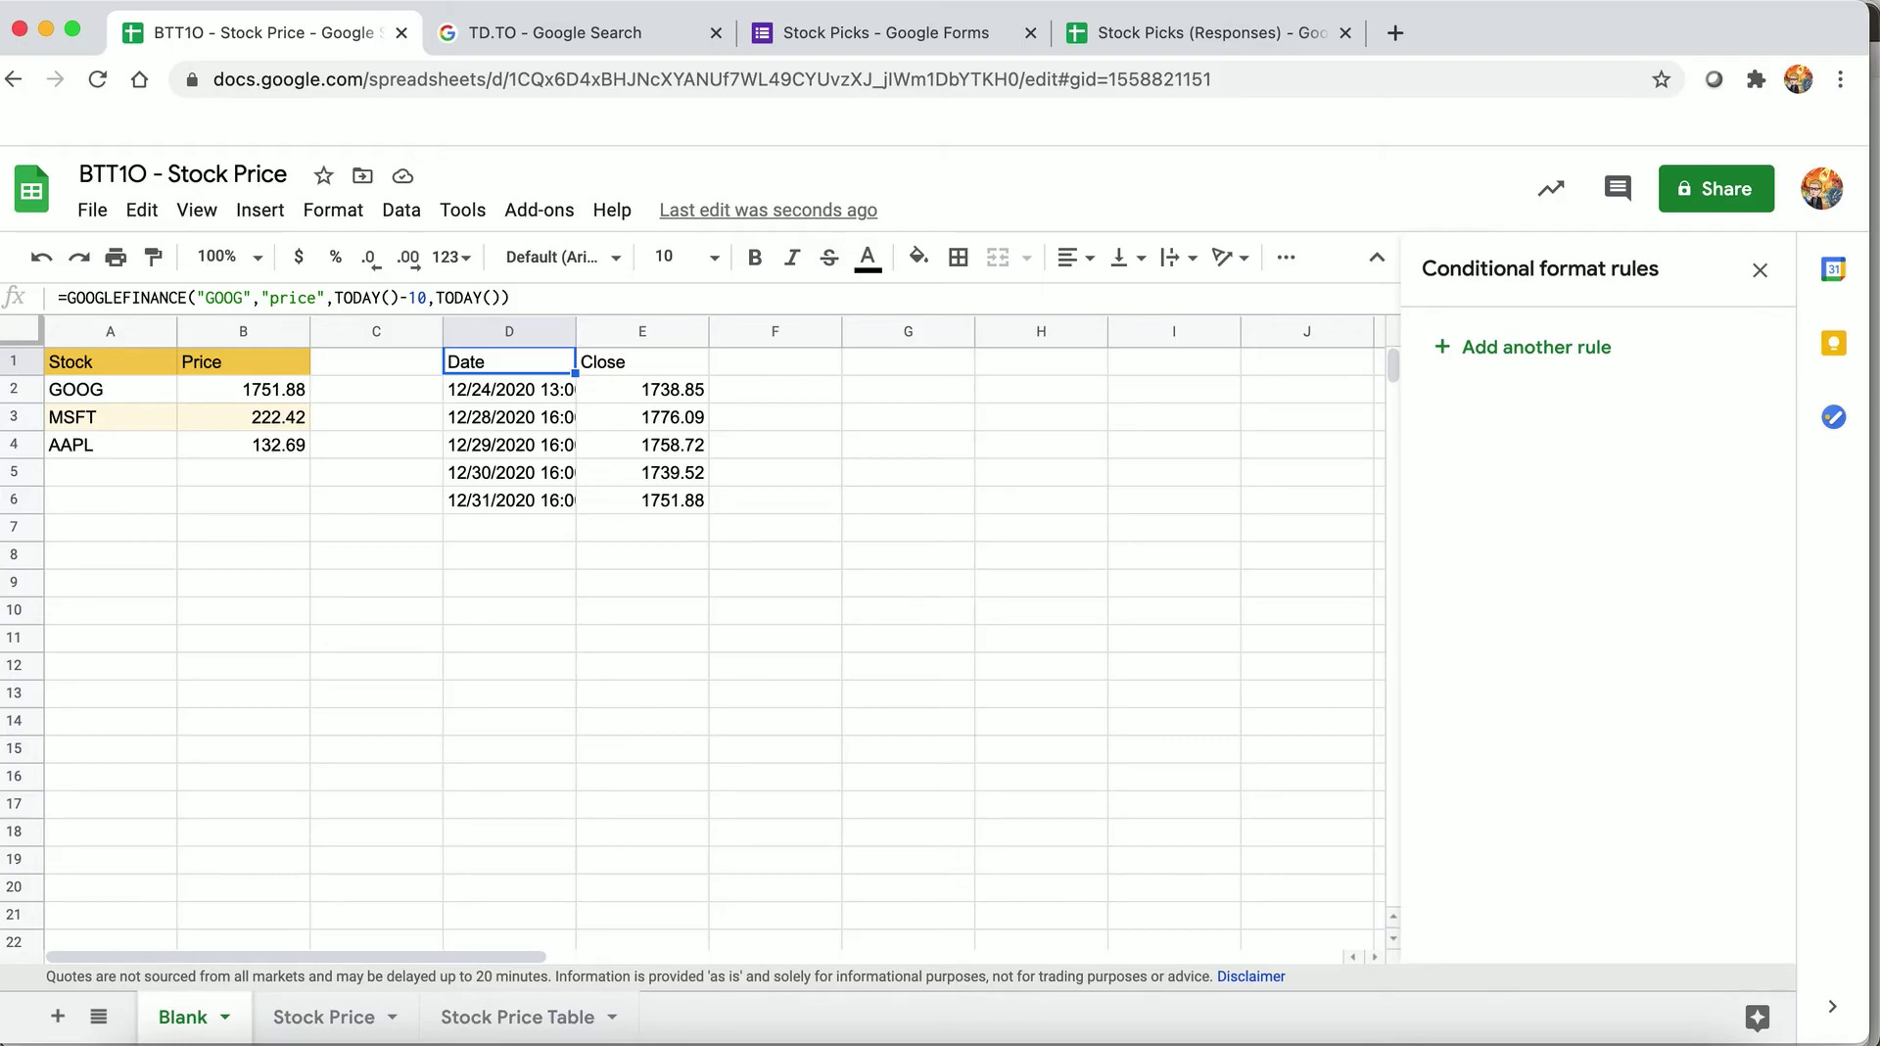
drag(337, 303, 505, 305)
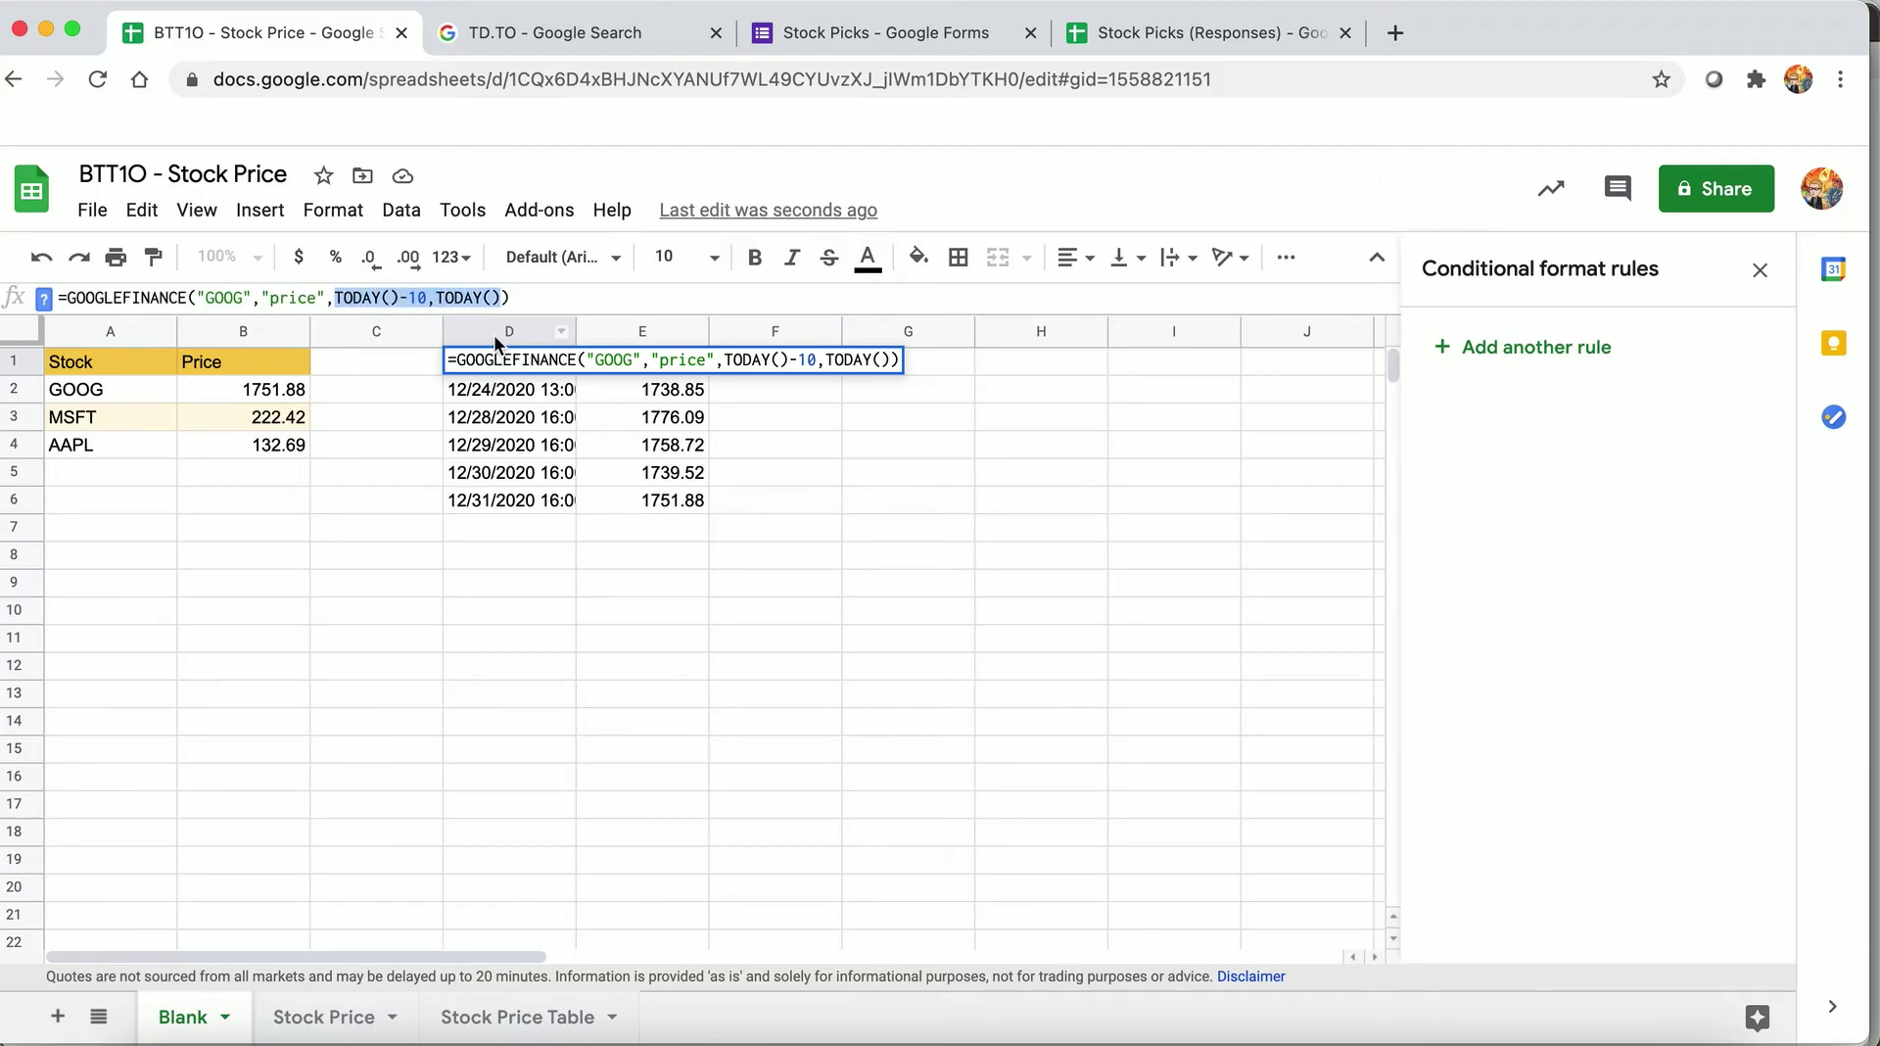
text(DATE)
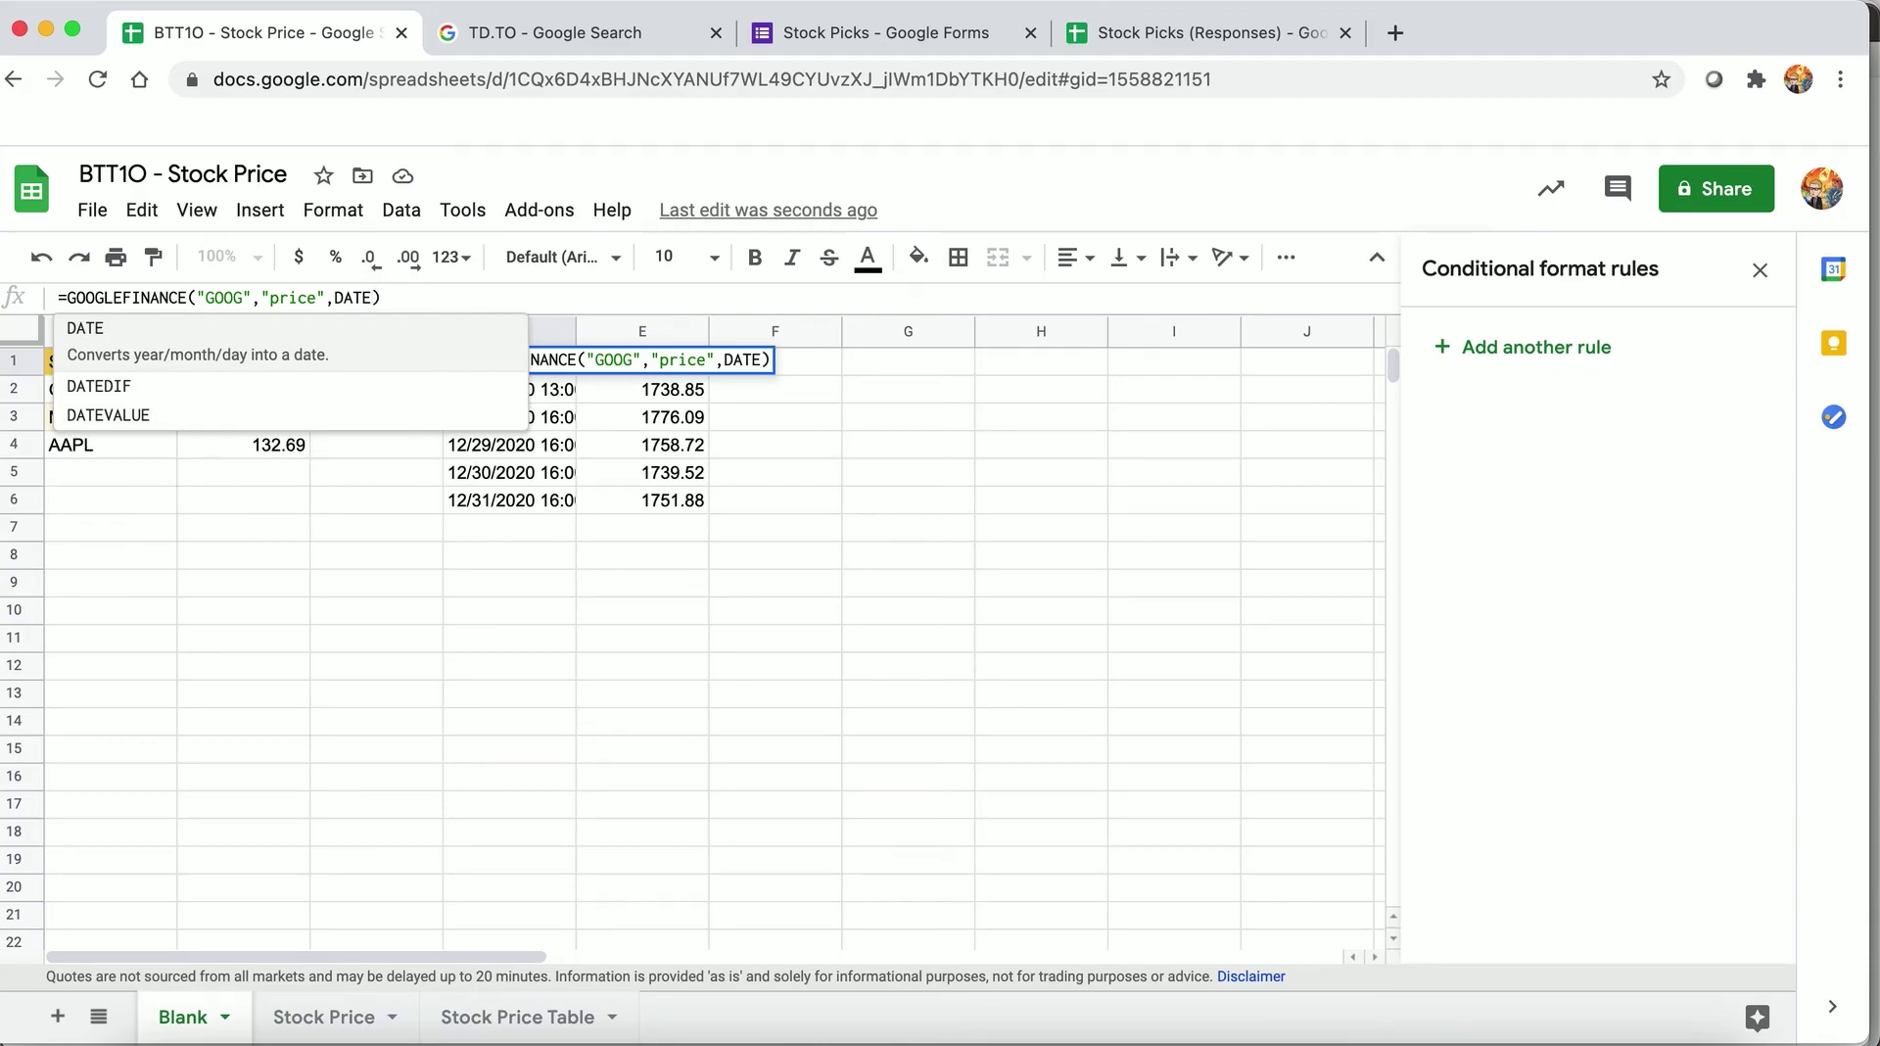
text((2020)
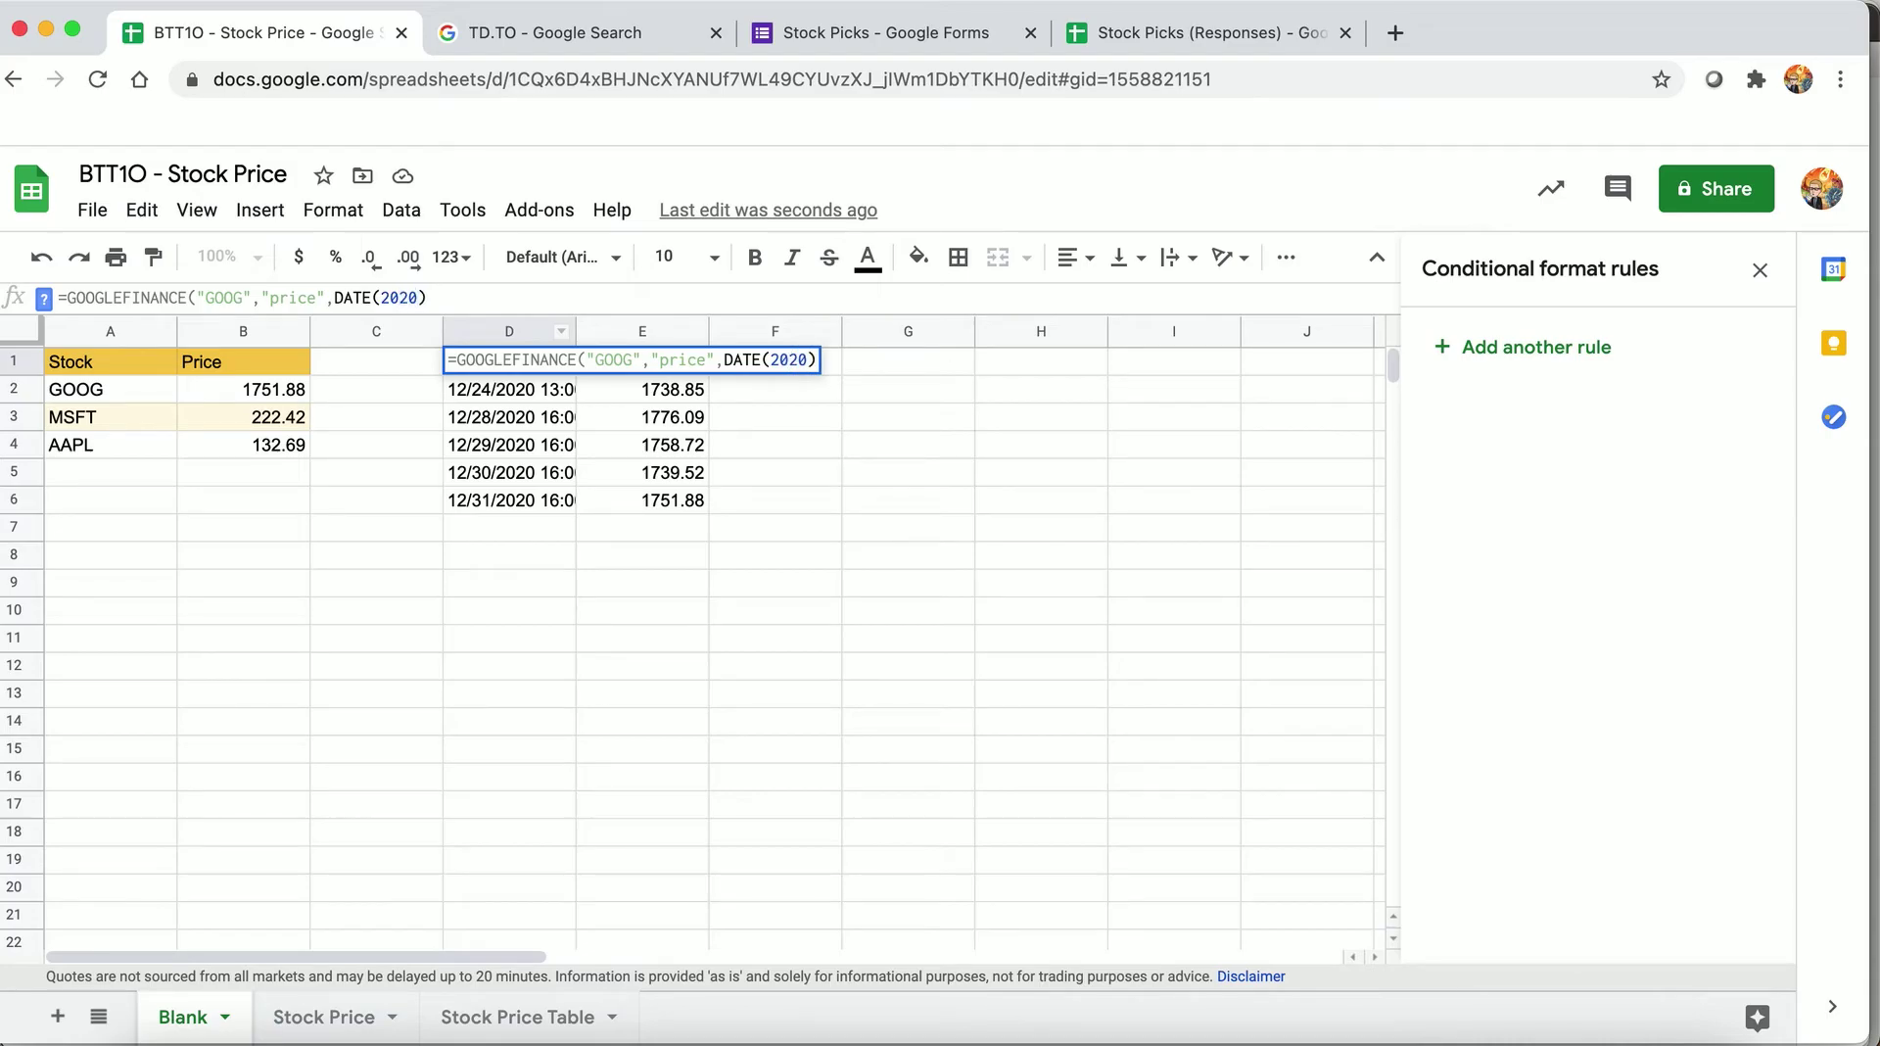
text(,11,23))
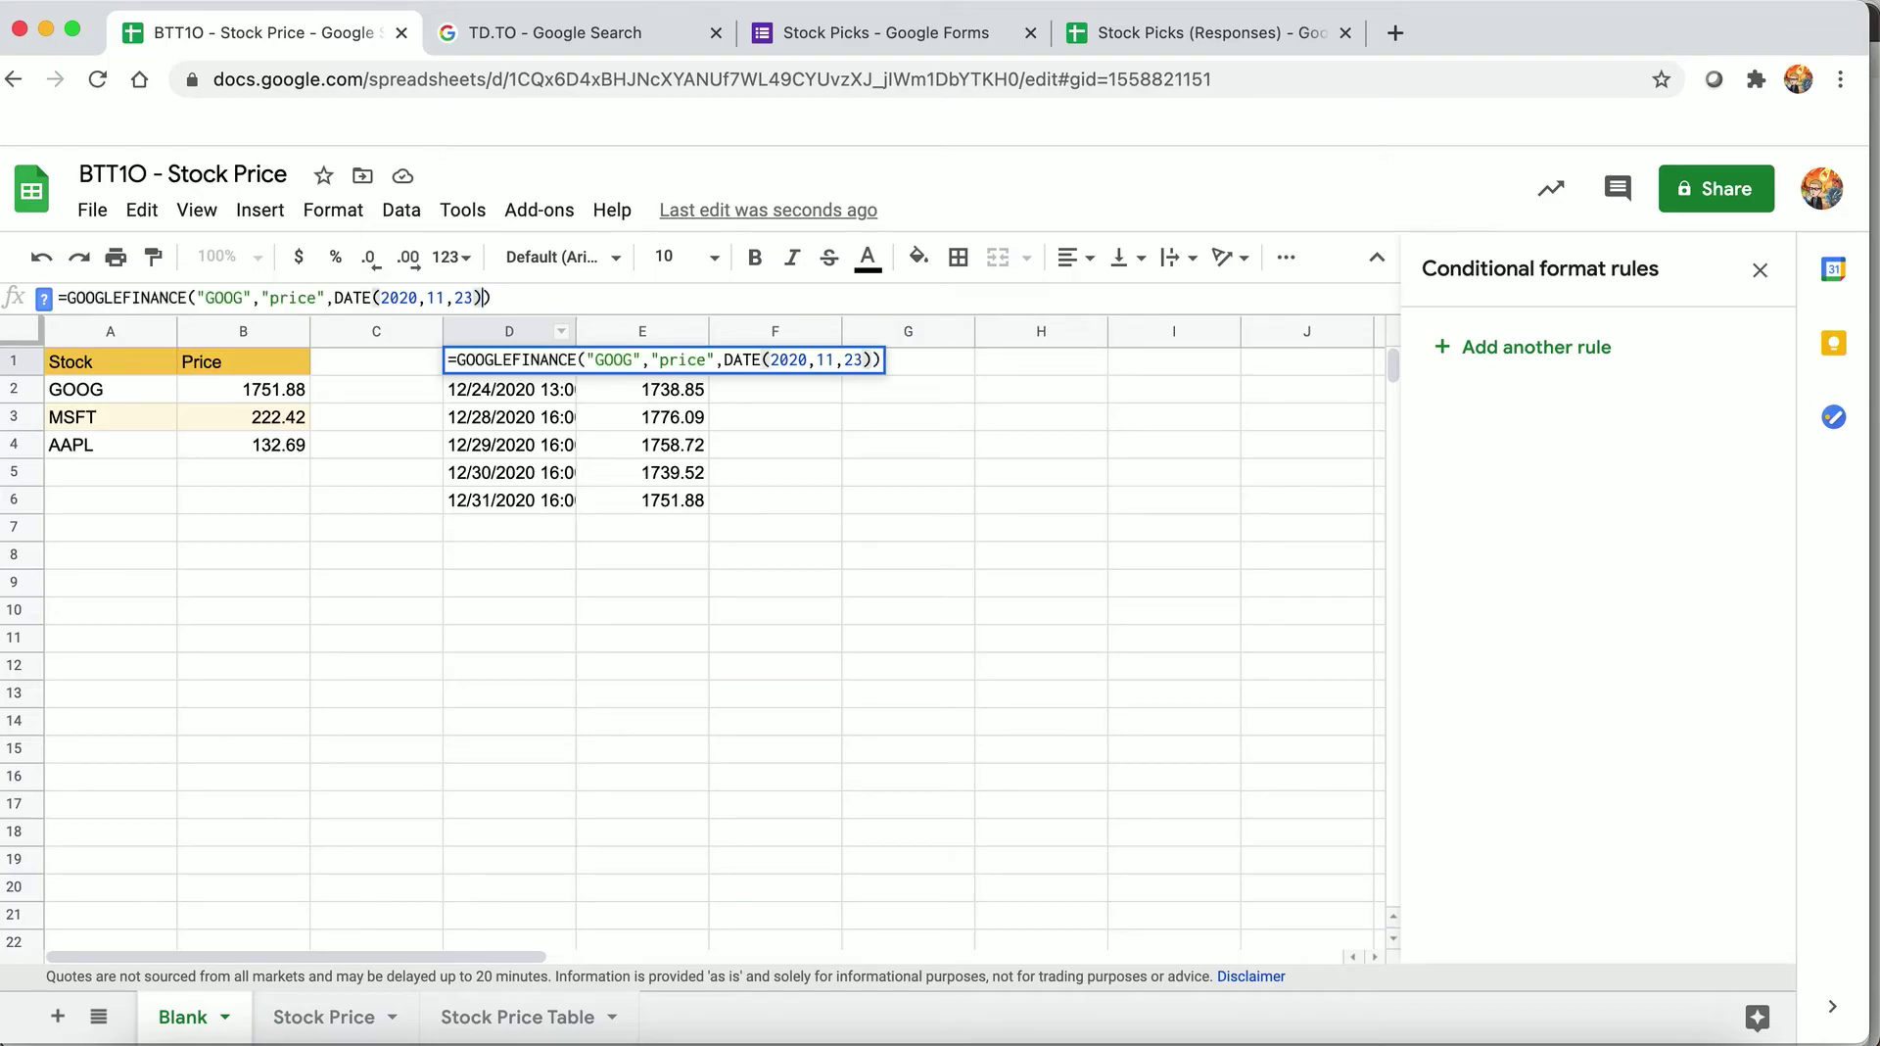
key(Return)
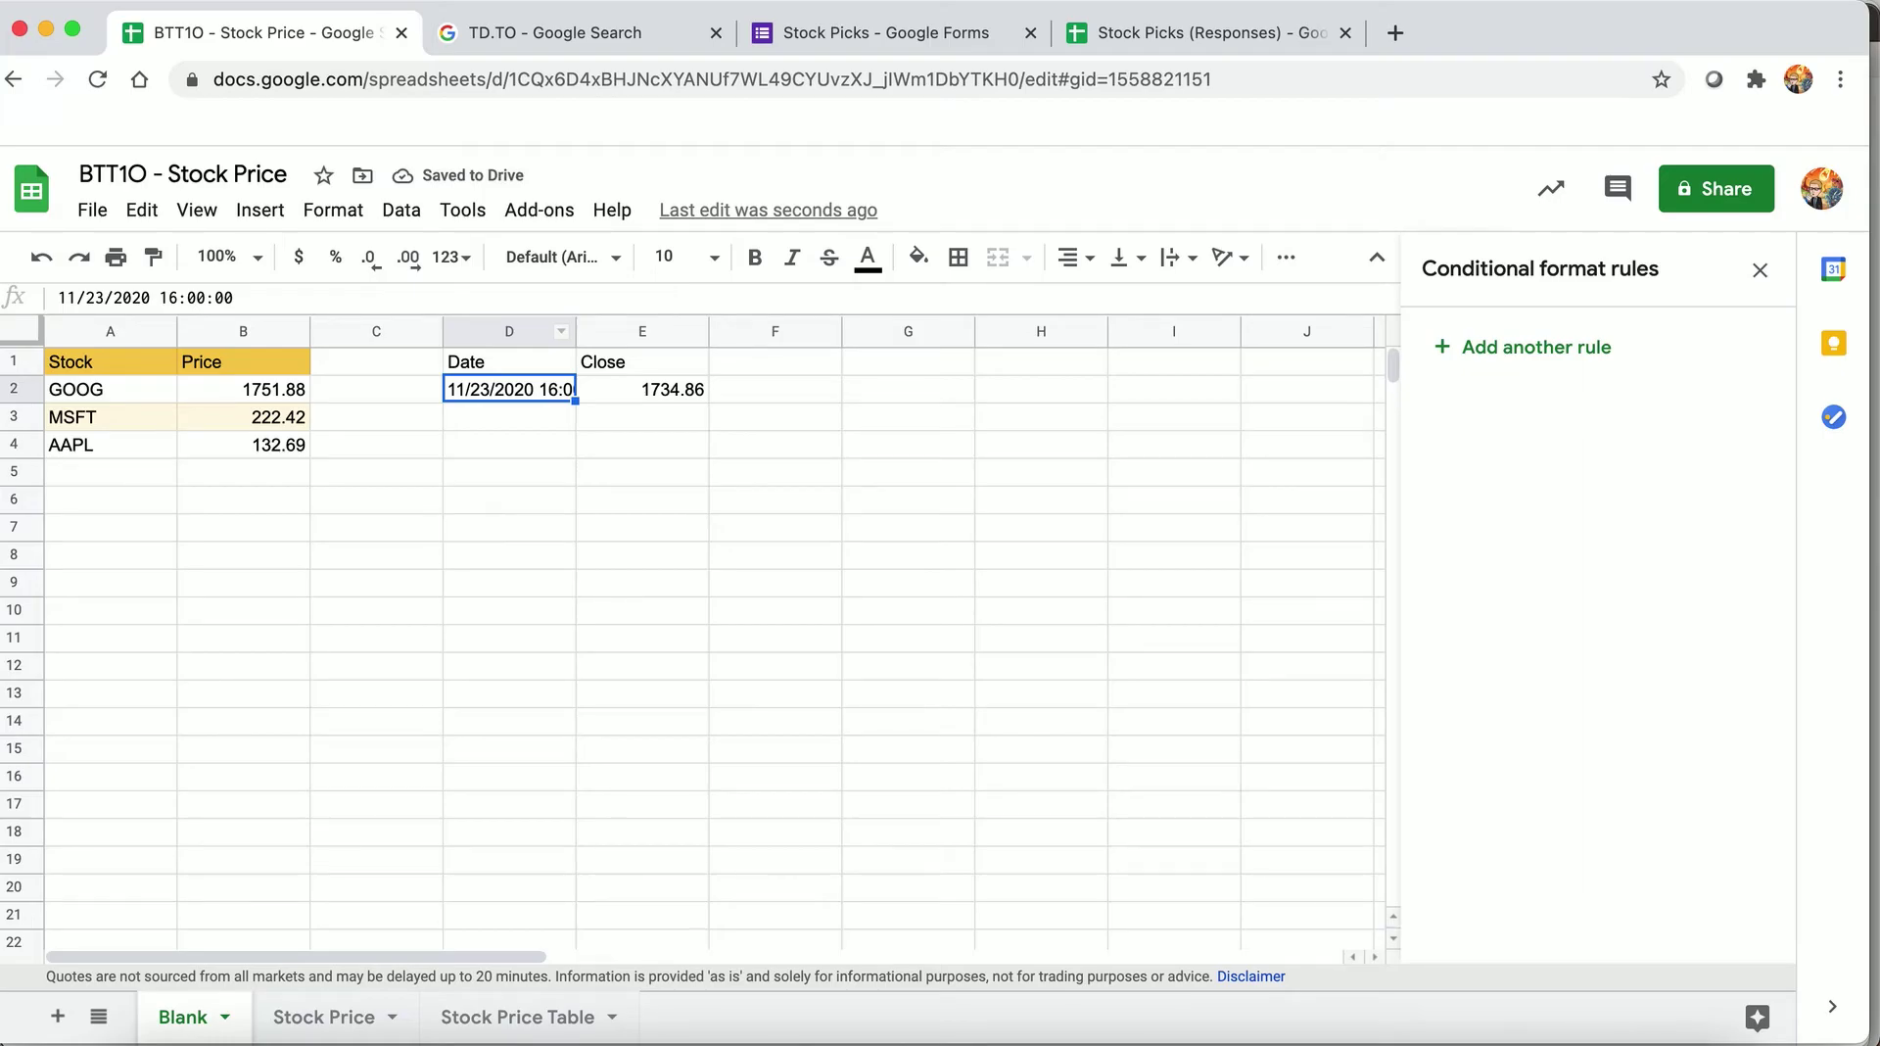
- Examine the date and closing price cells in D1:E2 that the GOOGLEFINANCE formula returns
key(Right)
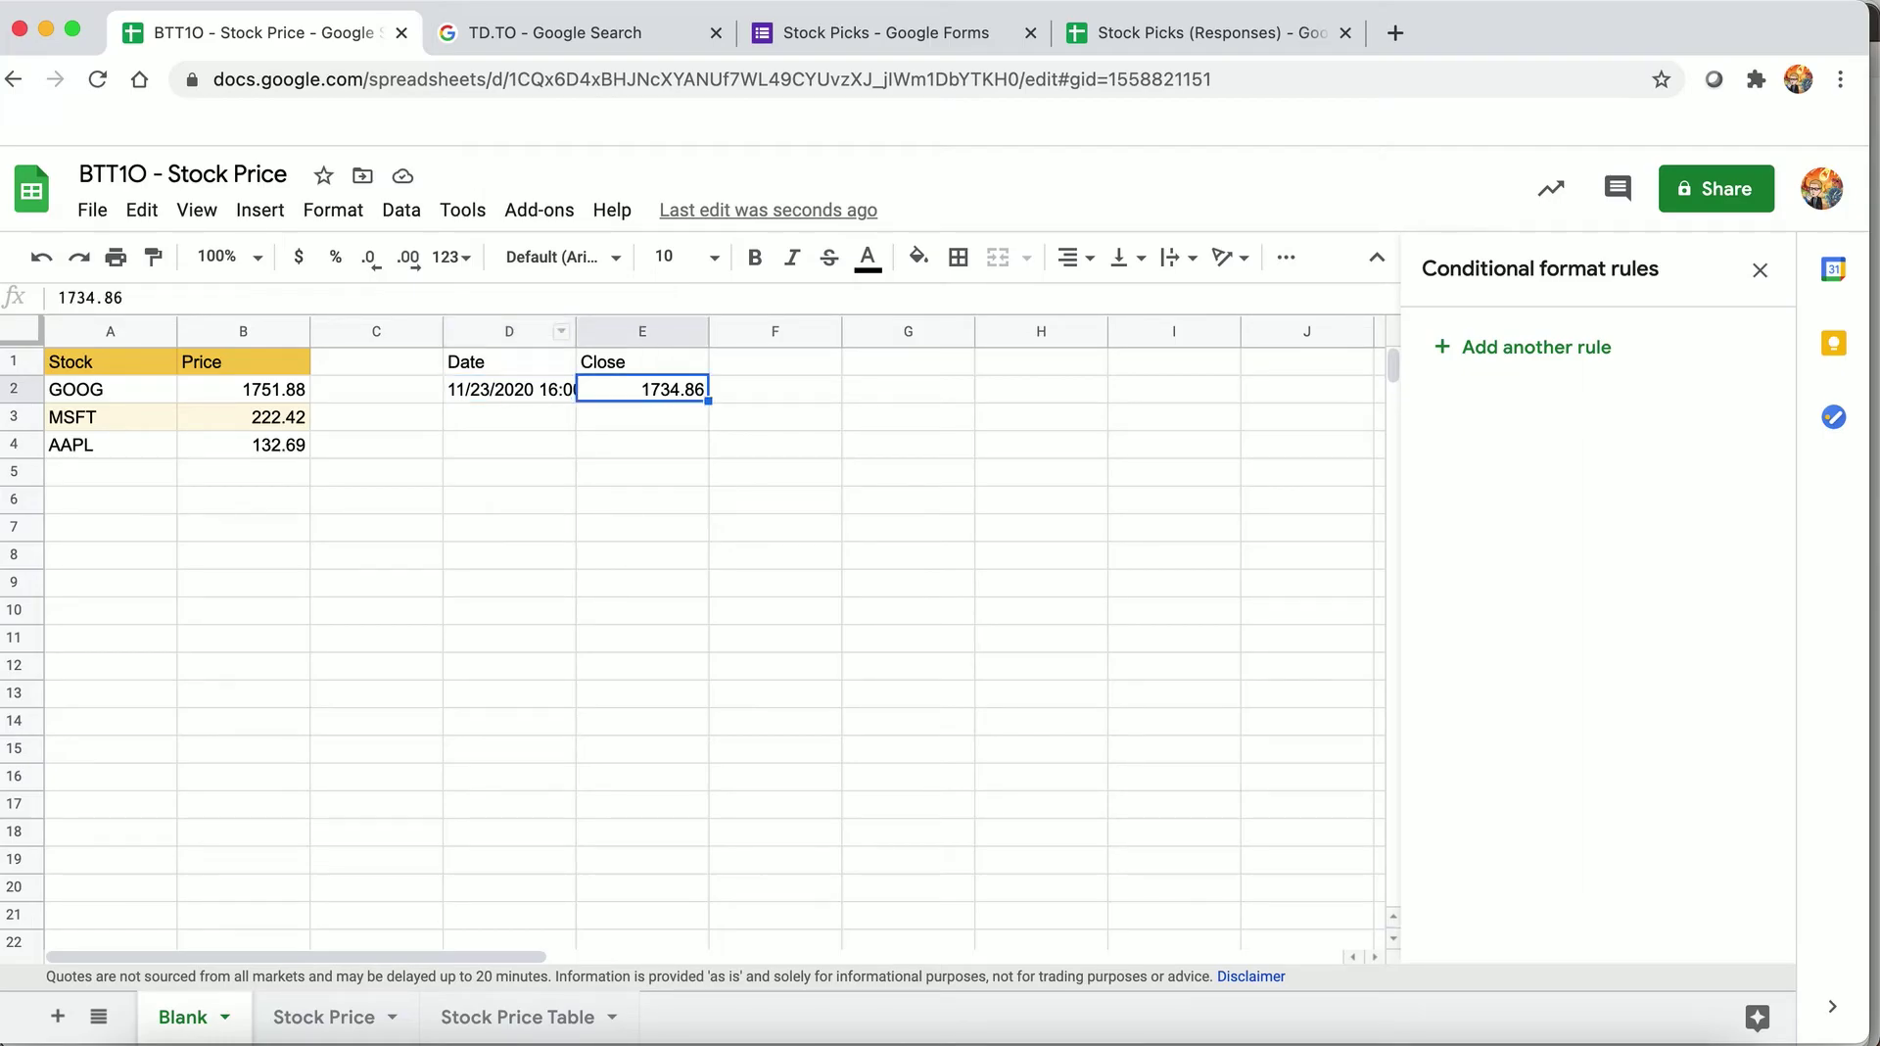
key(Left)
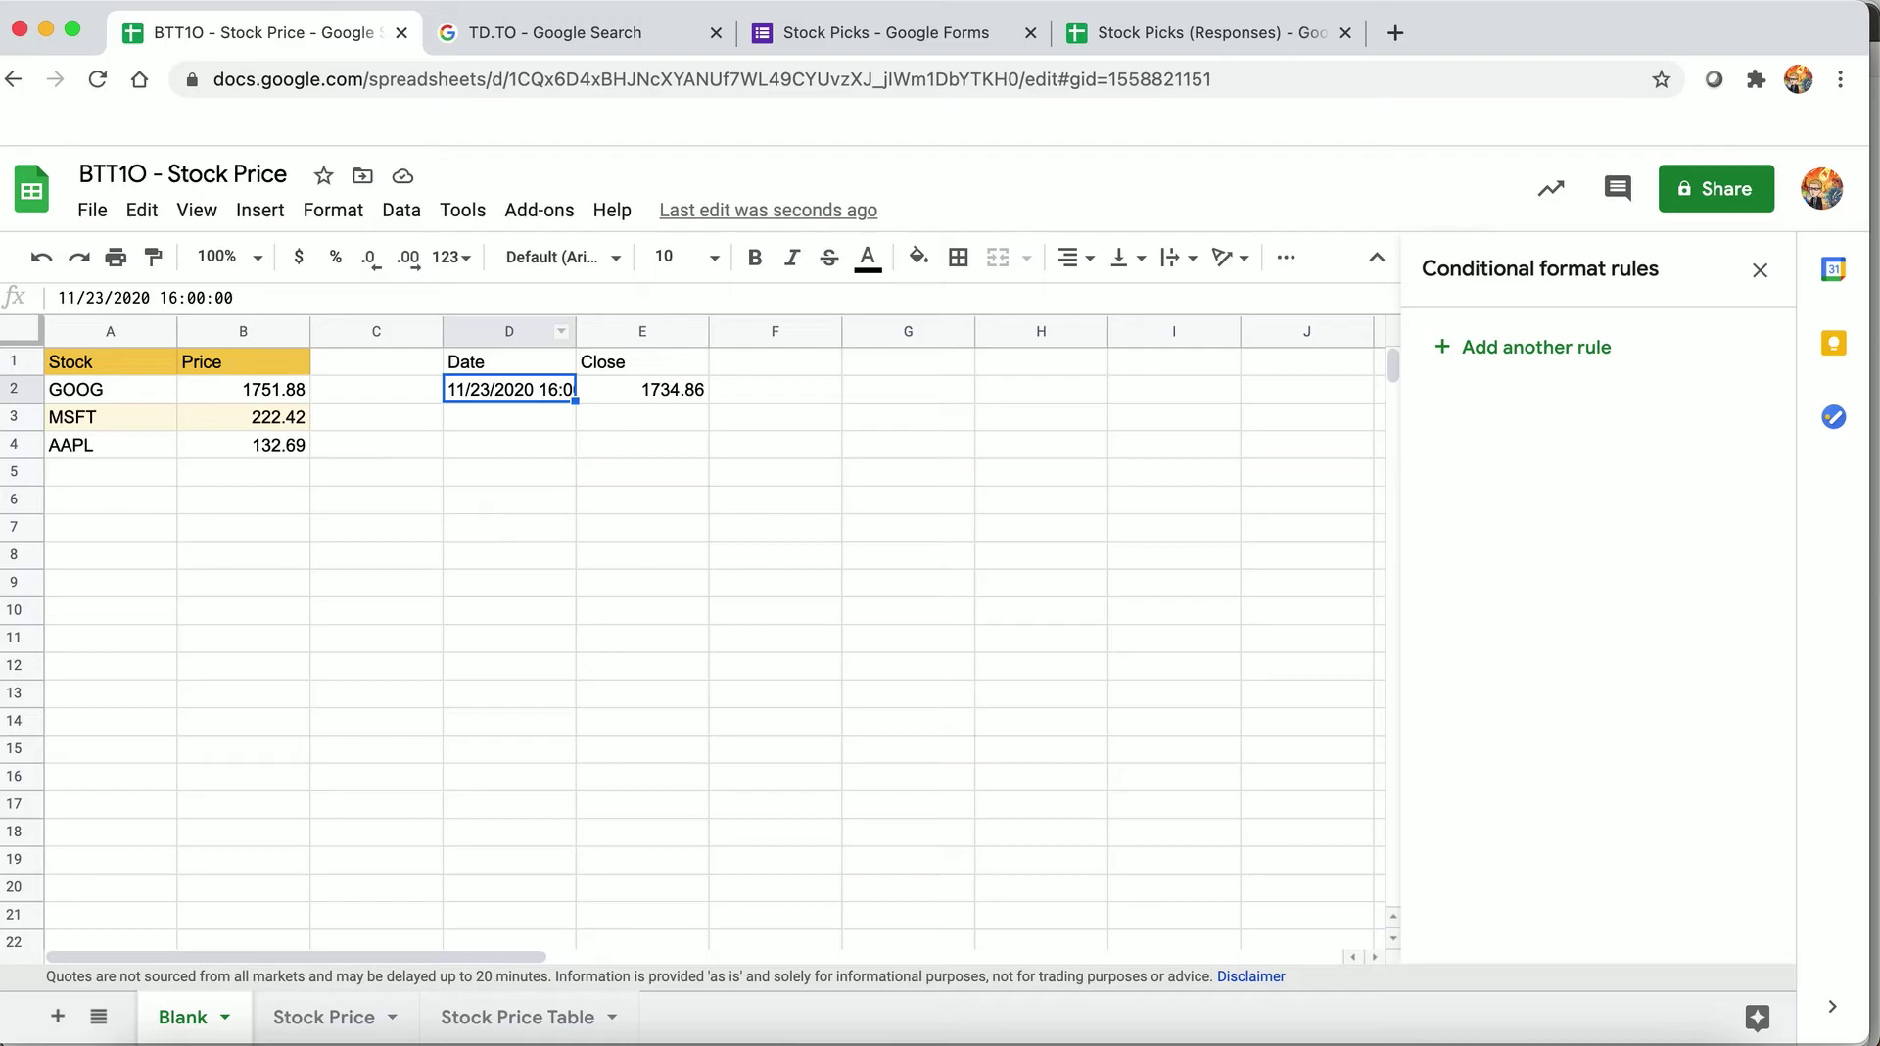
key(Up)
key(Right)
key(Down)
key(Left)
key(Up)
key(Right)
key(Down)
key(Left)
key(Up)
key(Right)
key(Down)
key(Left)
key(Up)
key(Right)
key(Down)
key(Left)
key(Up)
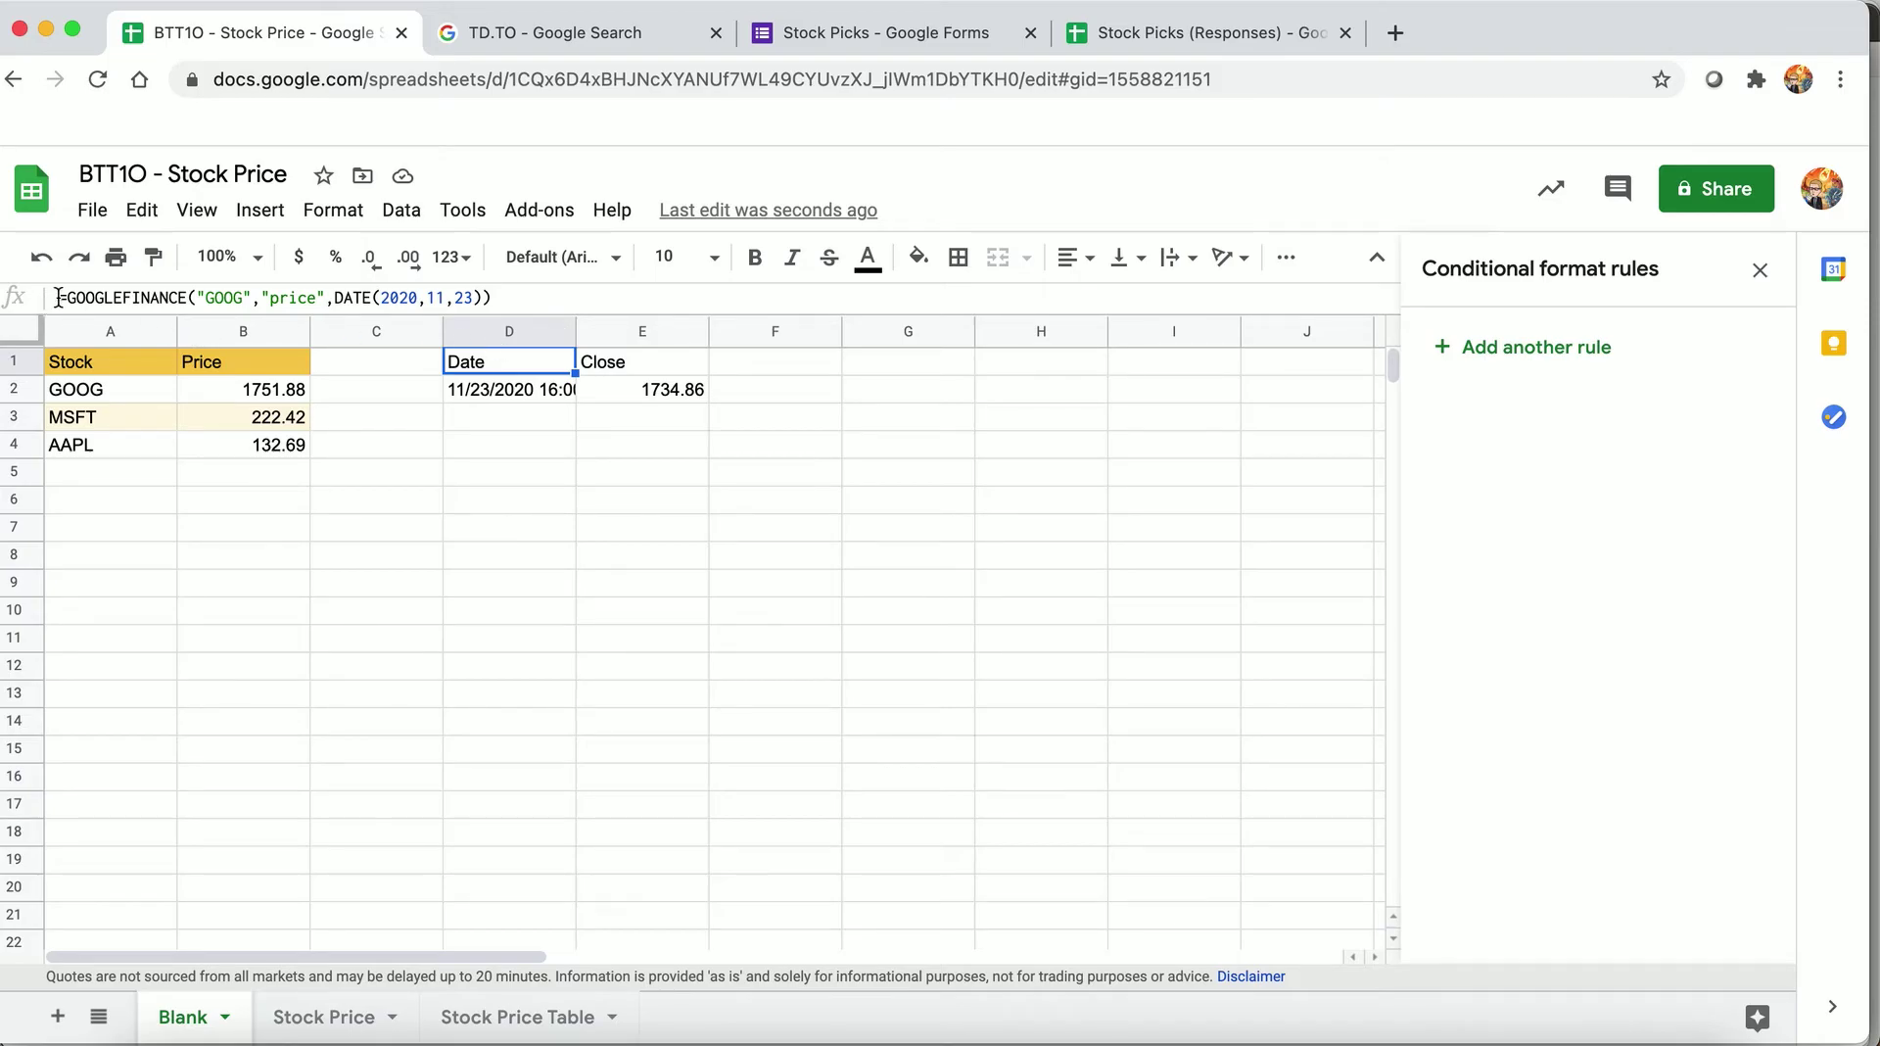
- Wrap the GOOGLEFINANCE formula in D1 in an INDEX function that returns row 2, column 2
click(91, 300)
key(Left)
key(Left)
key(Left)
text(index)
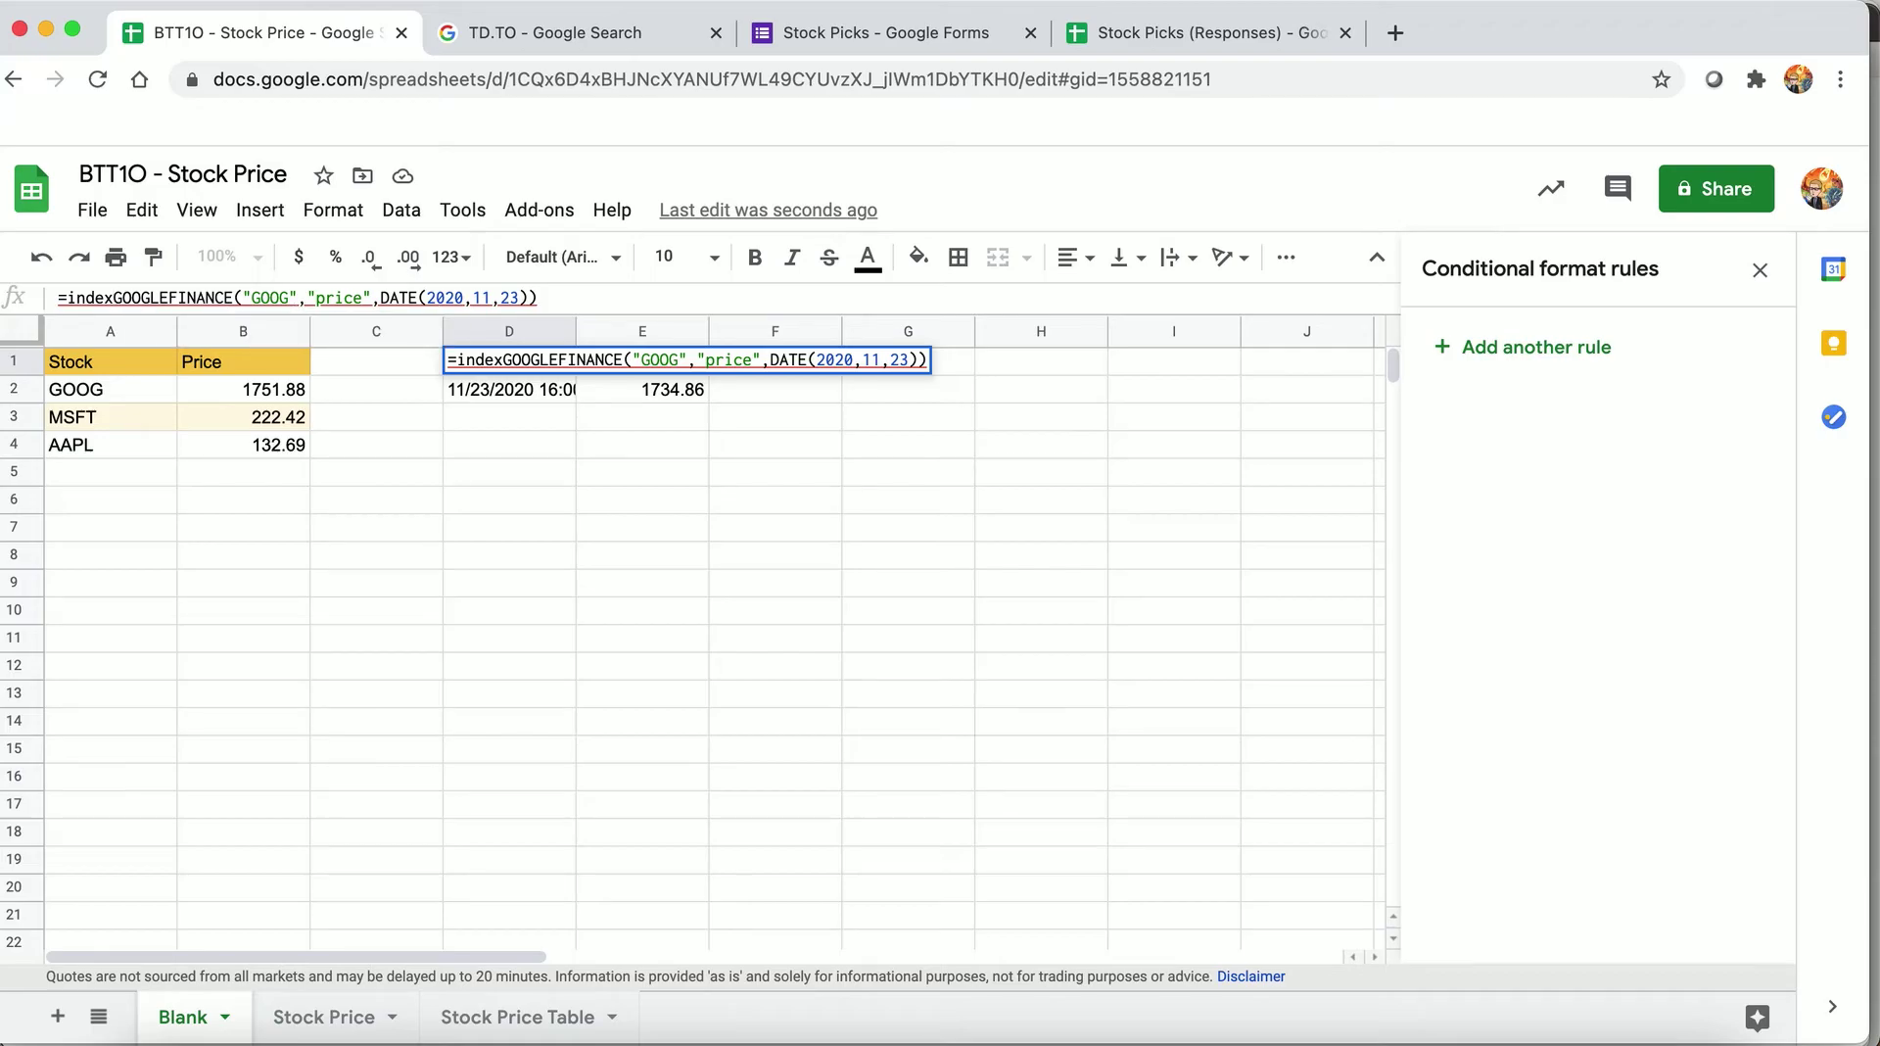
text(()
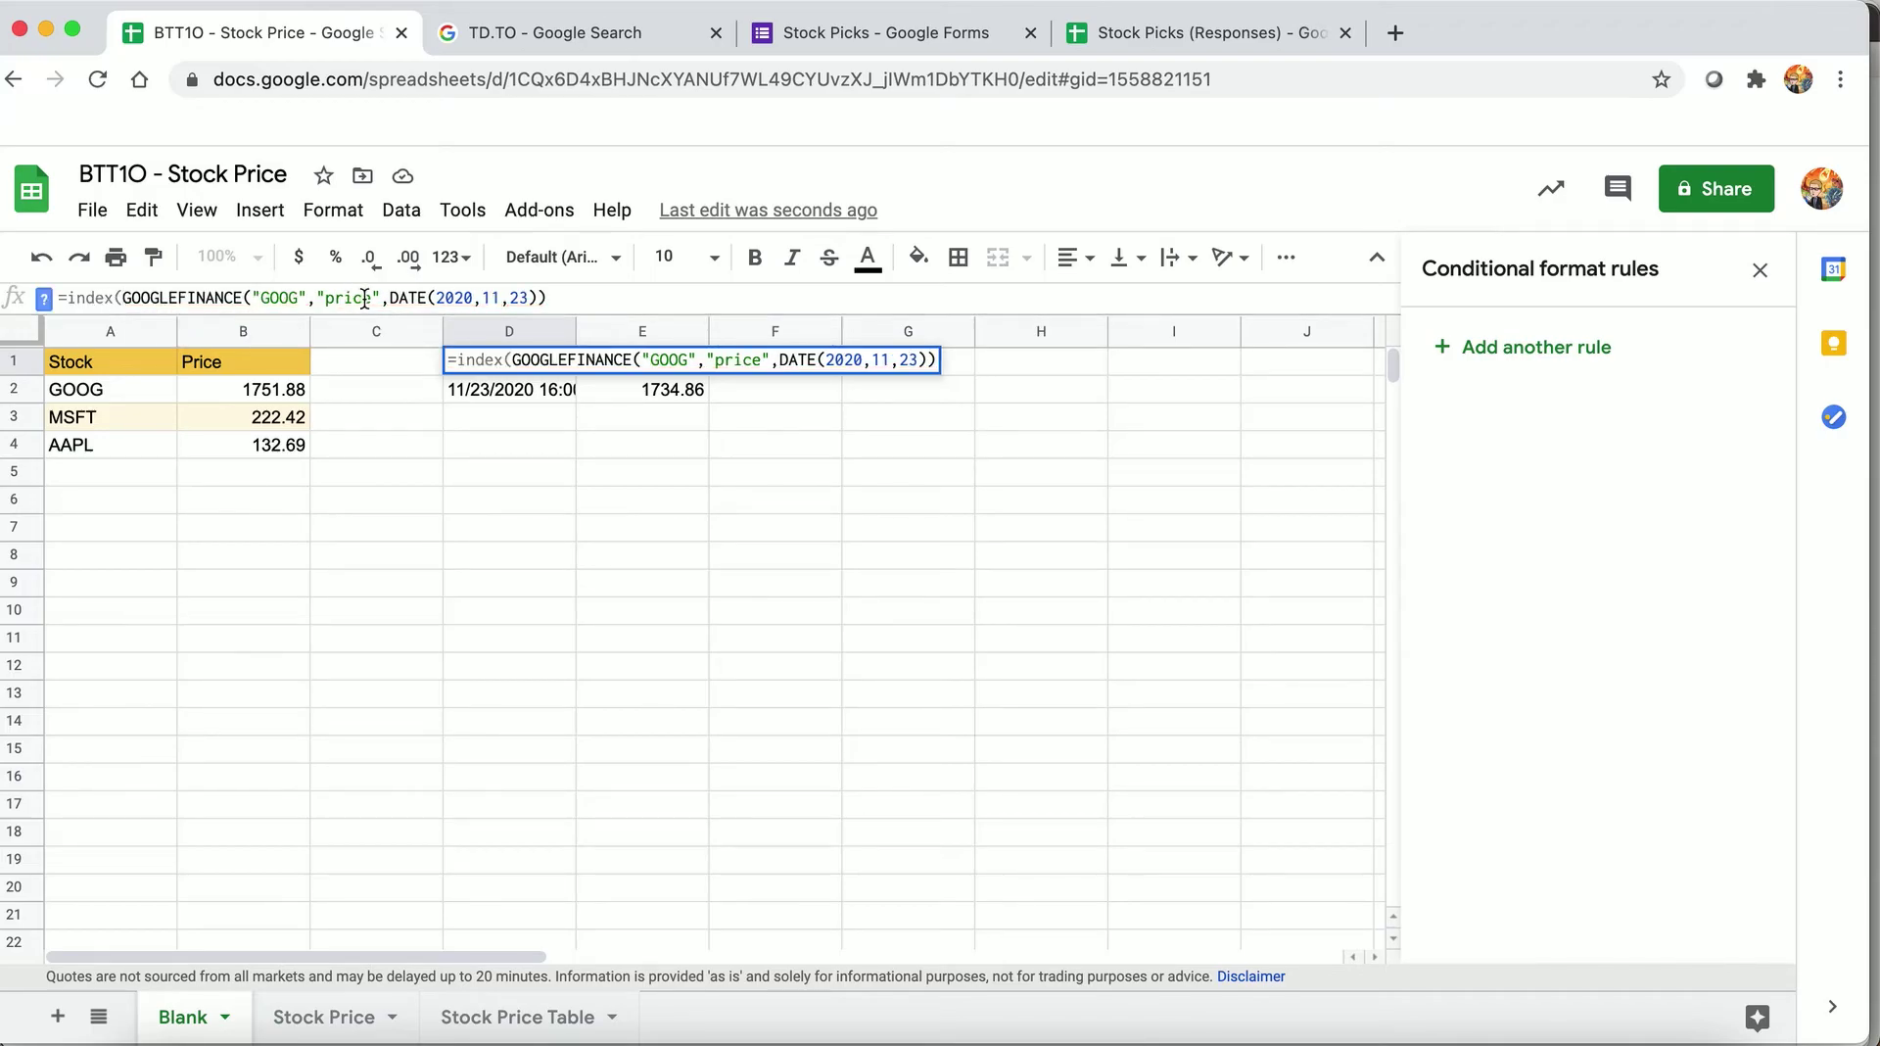
click(582, 303)
text(),2,2)
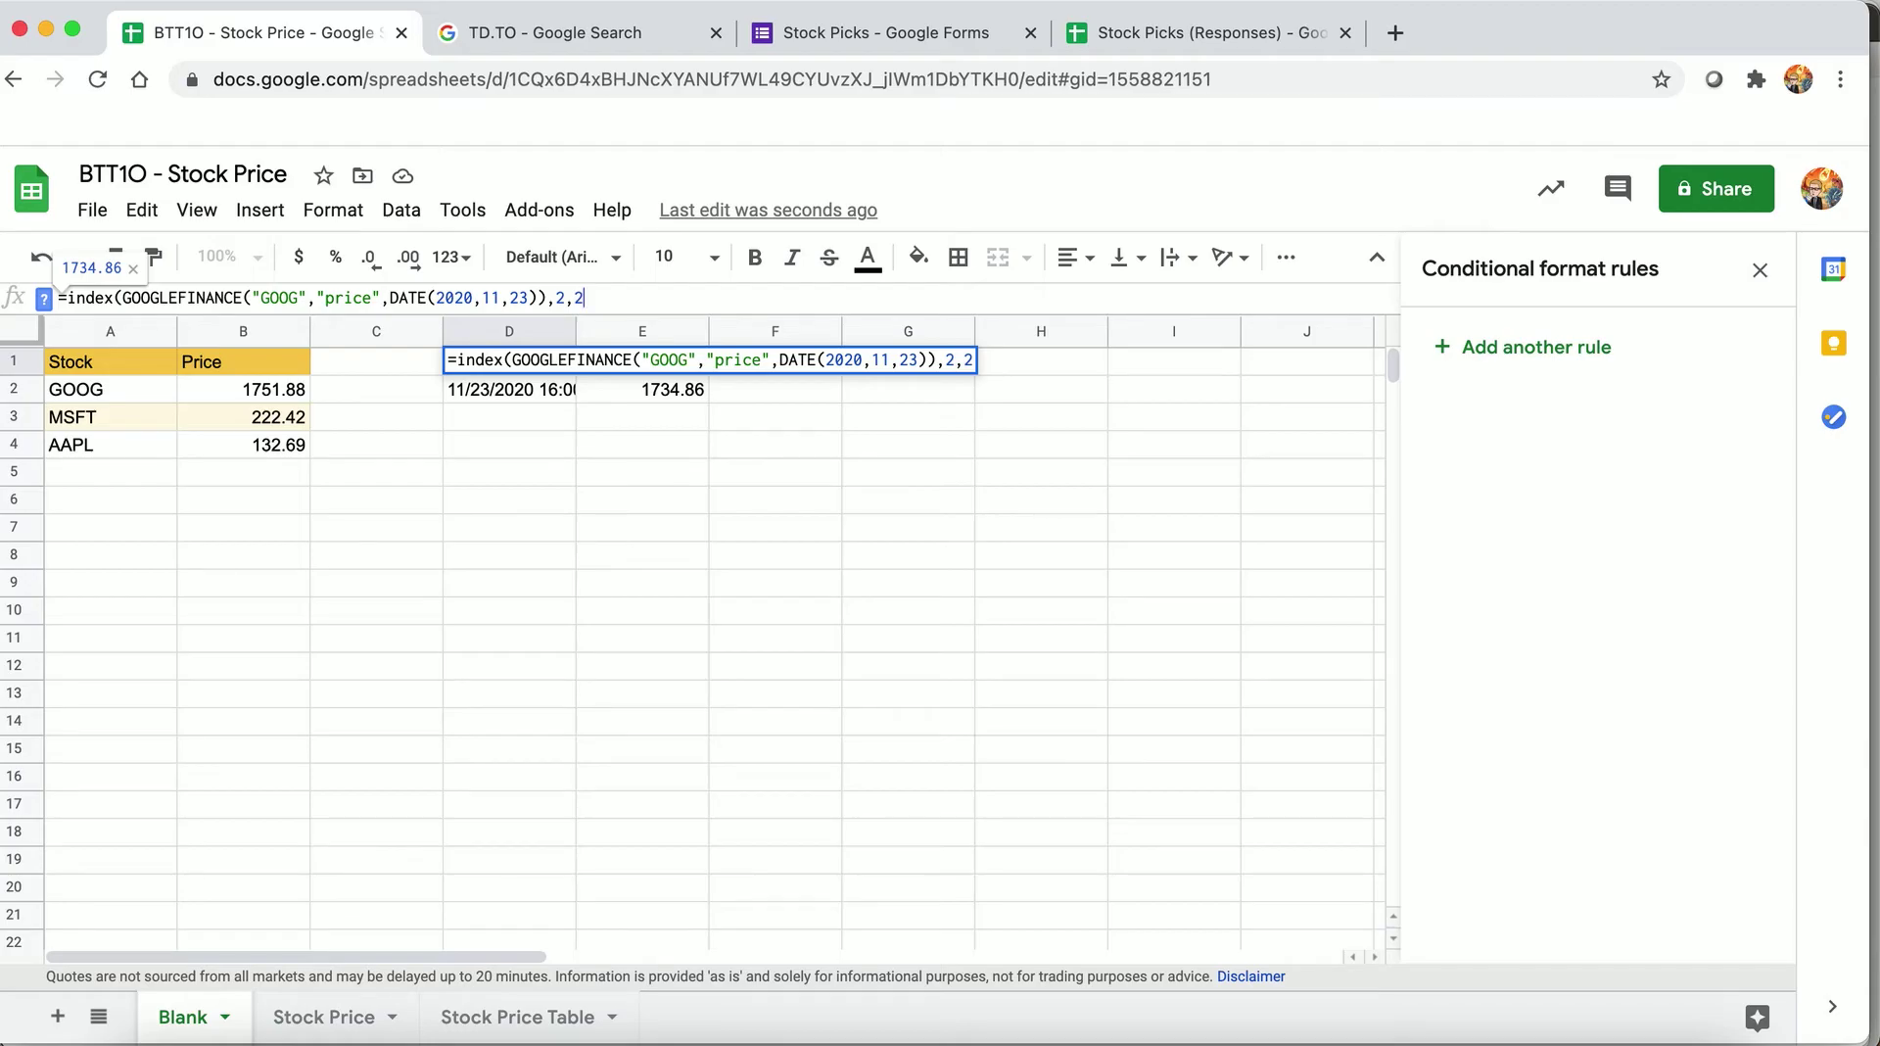
text())
key(Return)
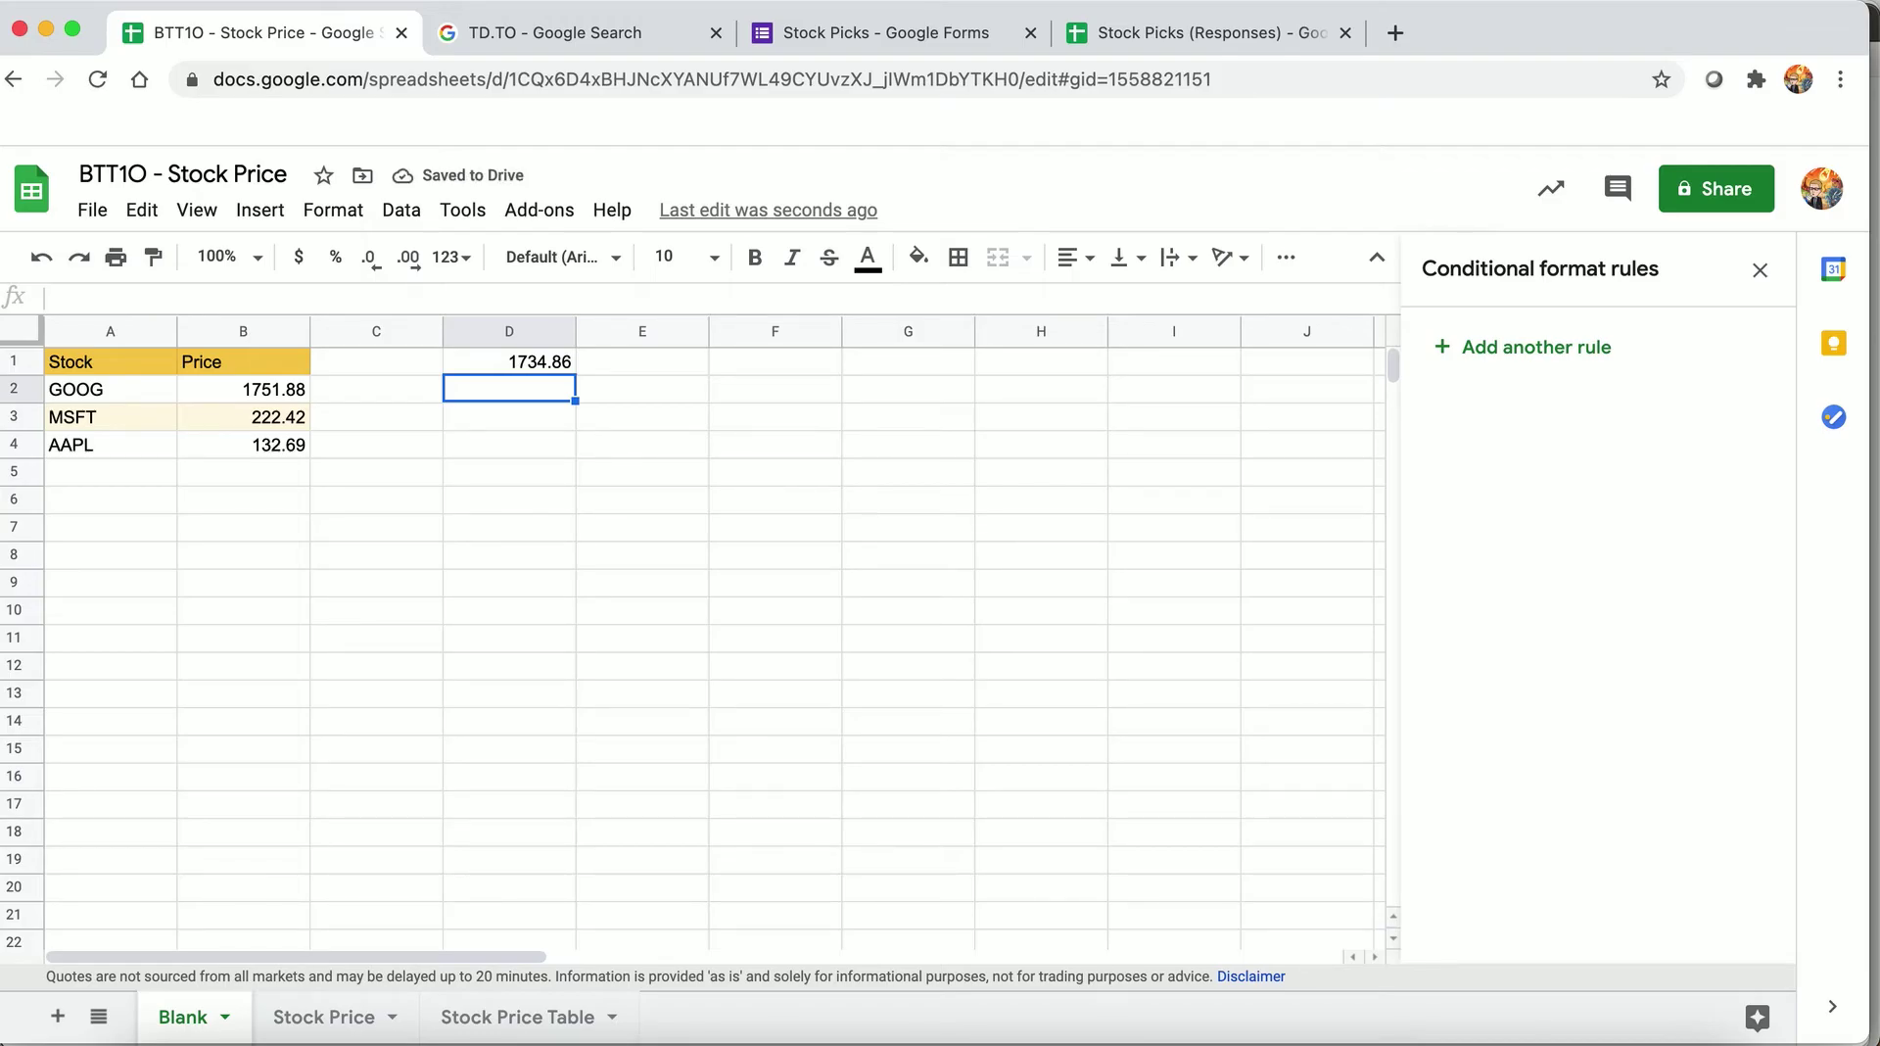
- Format the price in D1 with the Currency number format
click(544, 361)
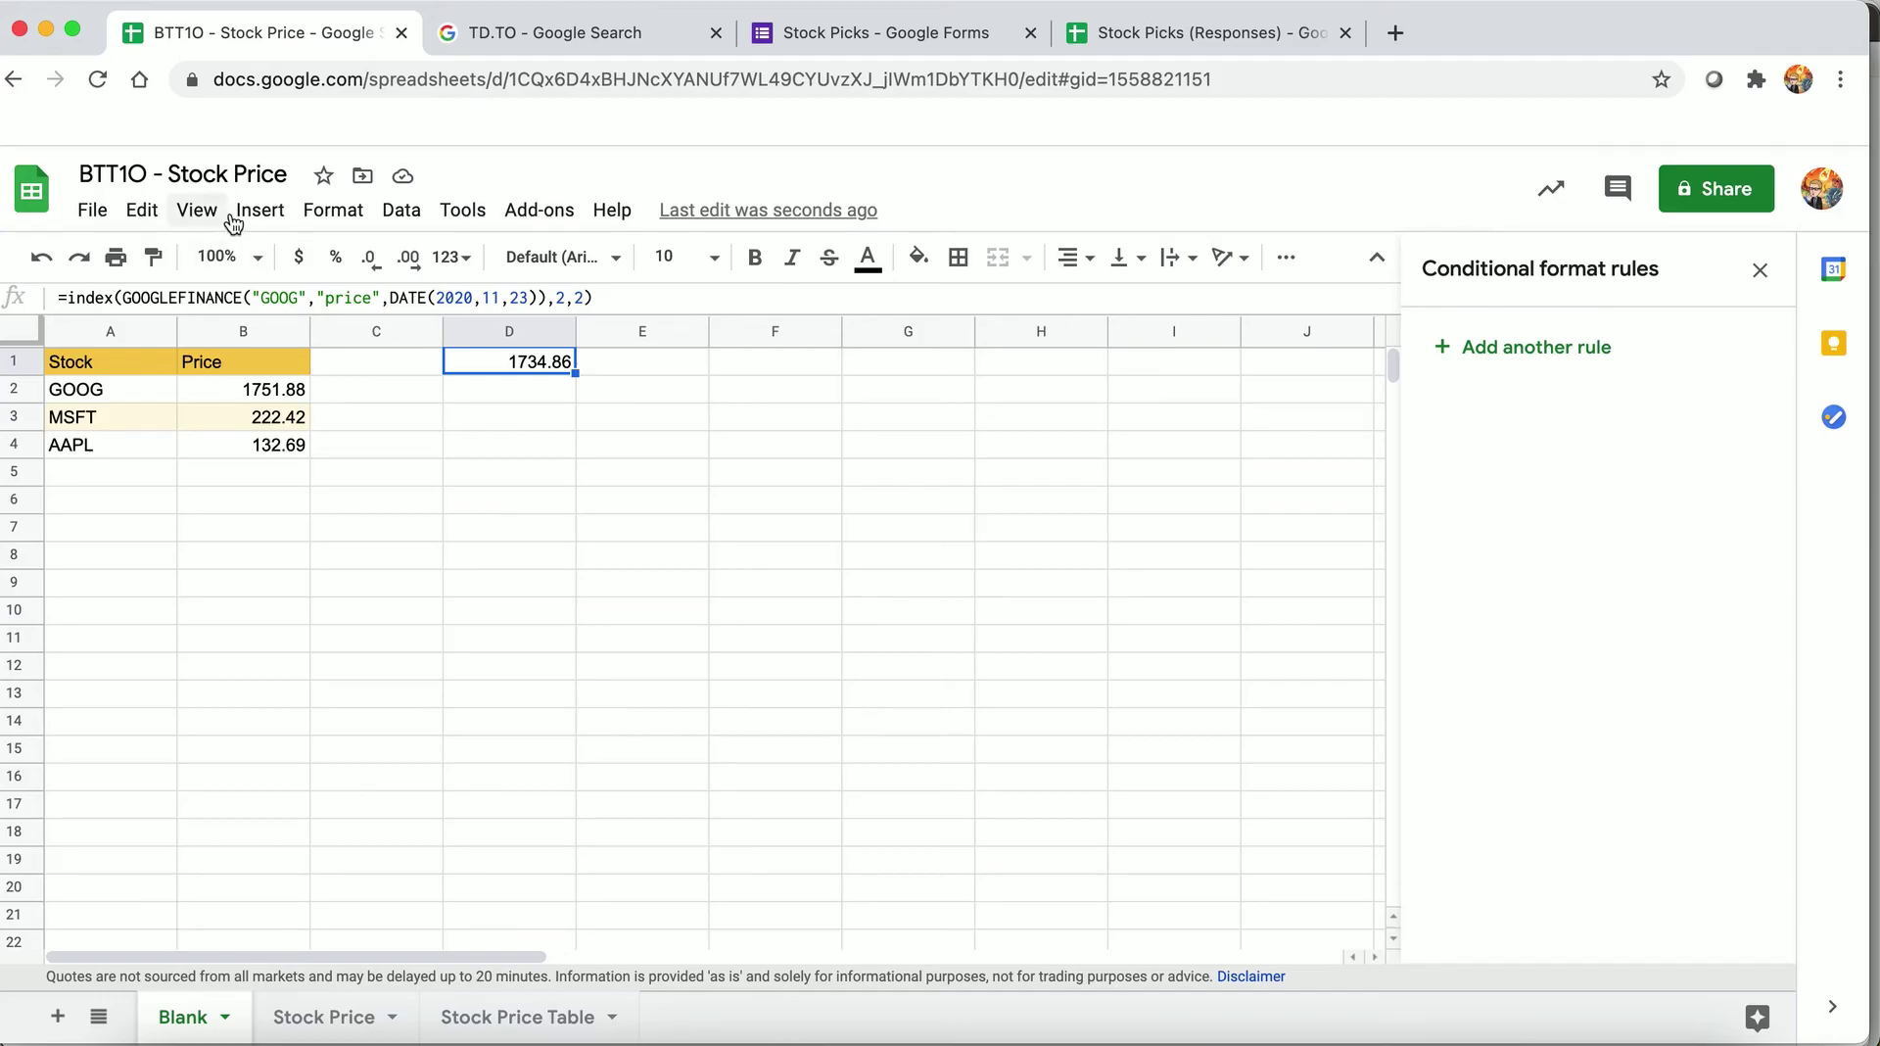
click(320, 212)
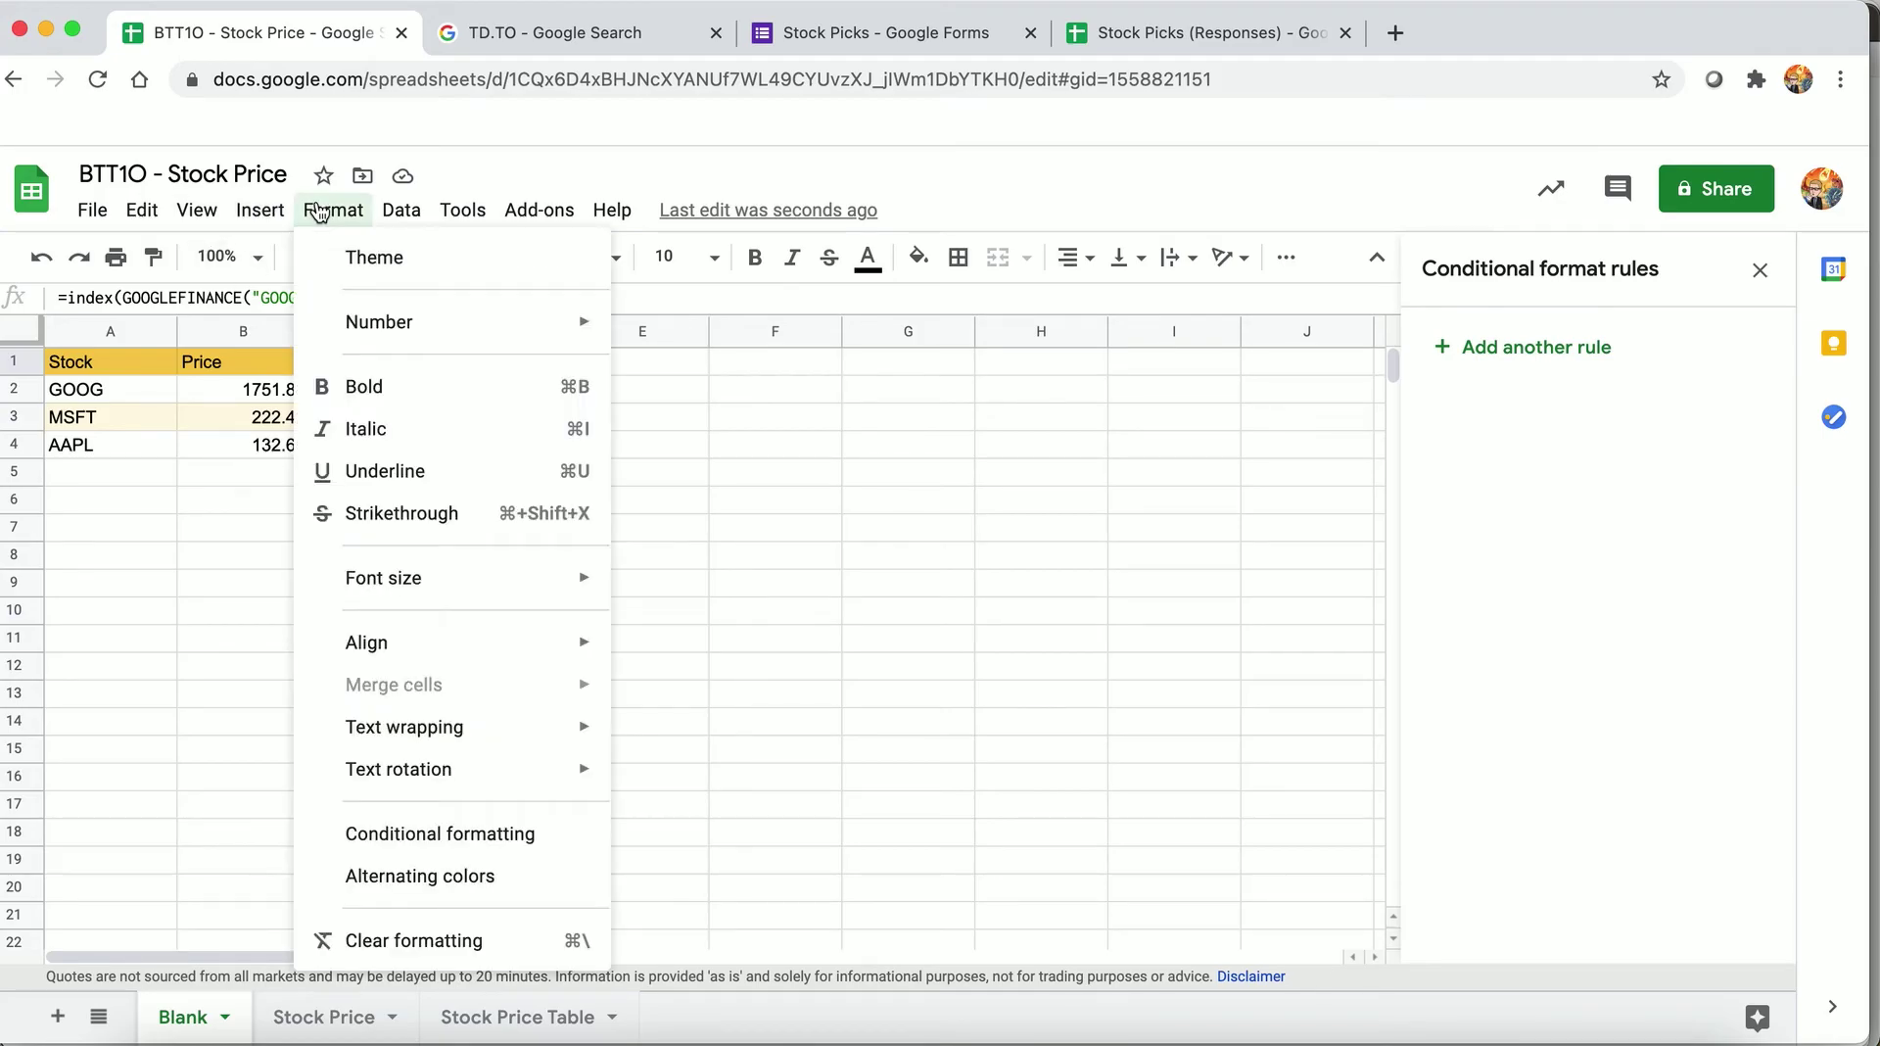
mouse_move(378, 338)
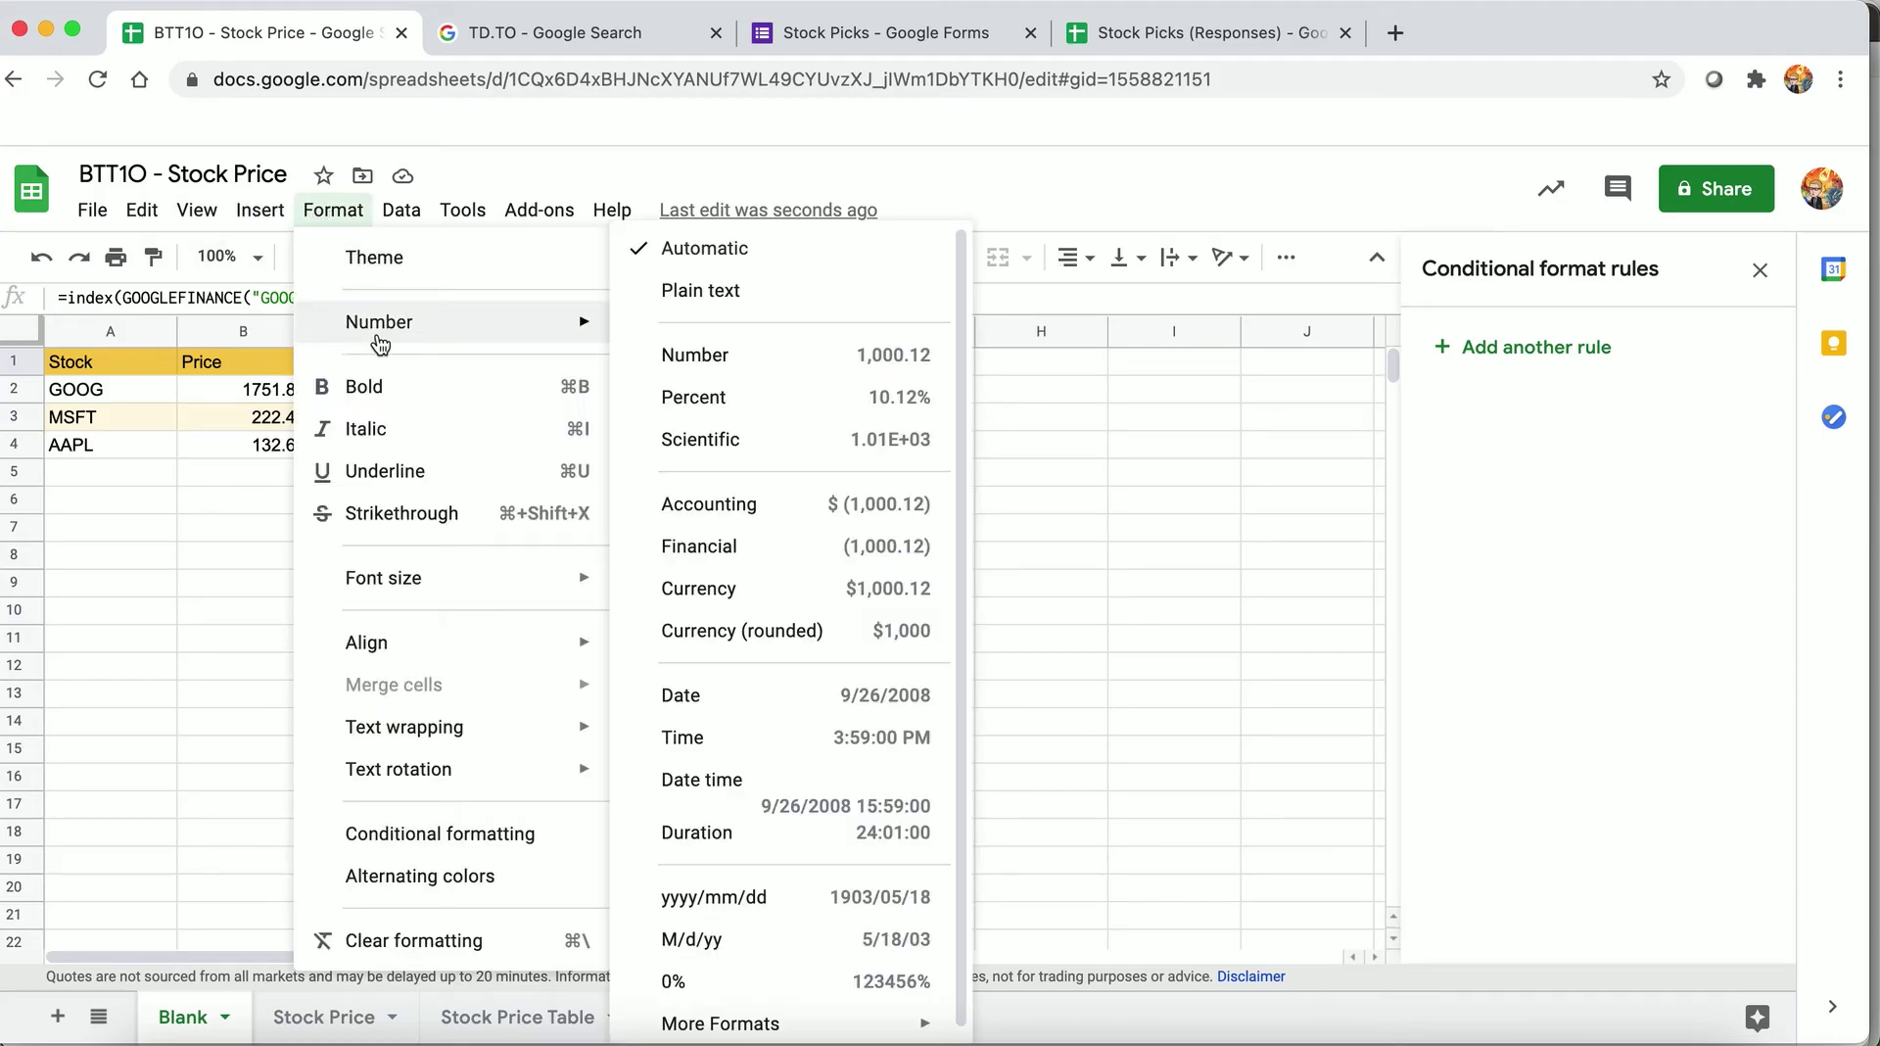
click(760, 589)
click(737, 529)
click(554, 390)
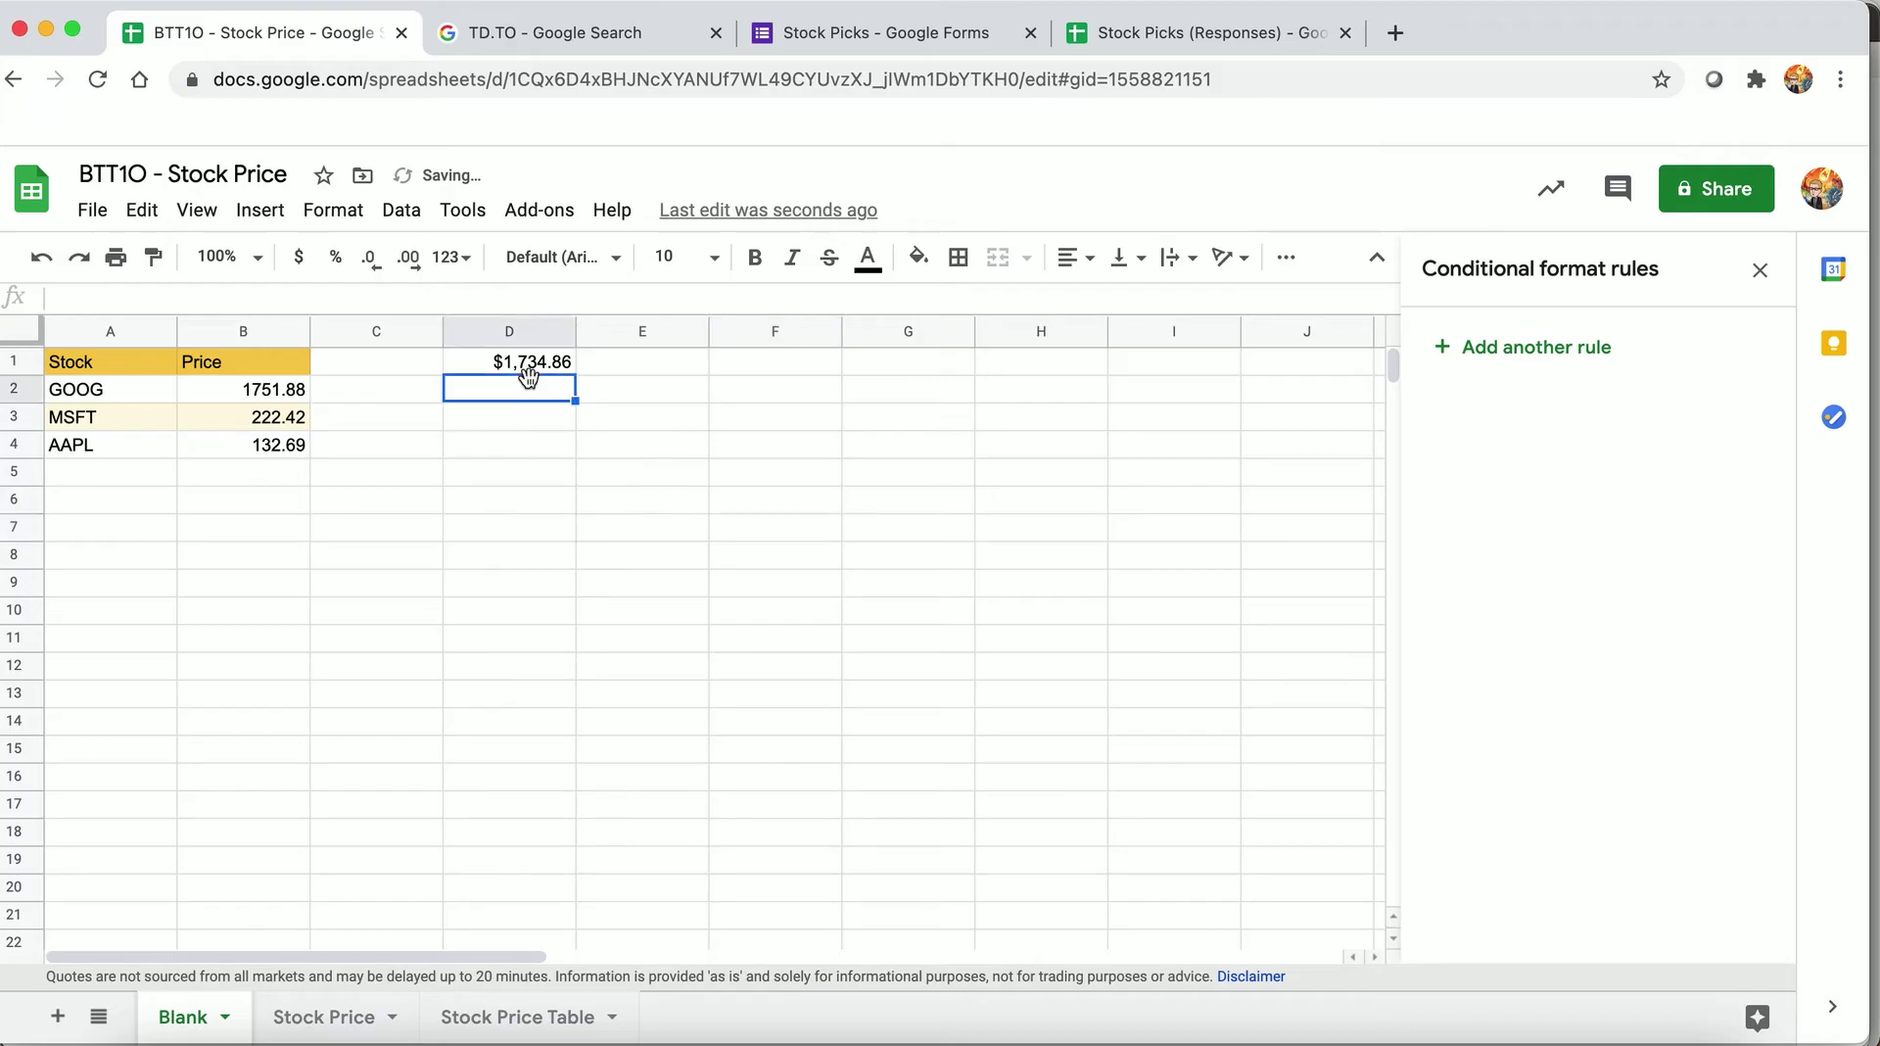
- Go to the Stock Price sheet and examine the INDEX formula for GOOG in C2, leaving it unedited
click(352, 1016)
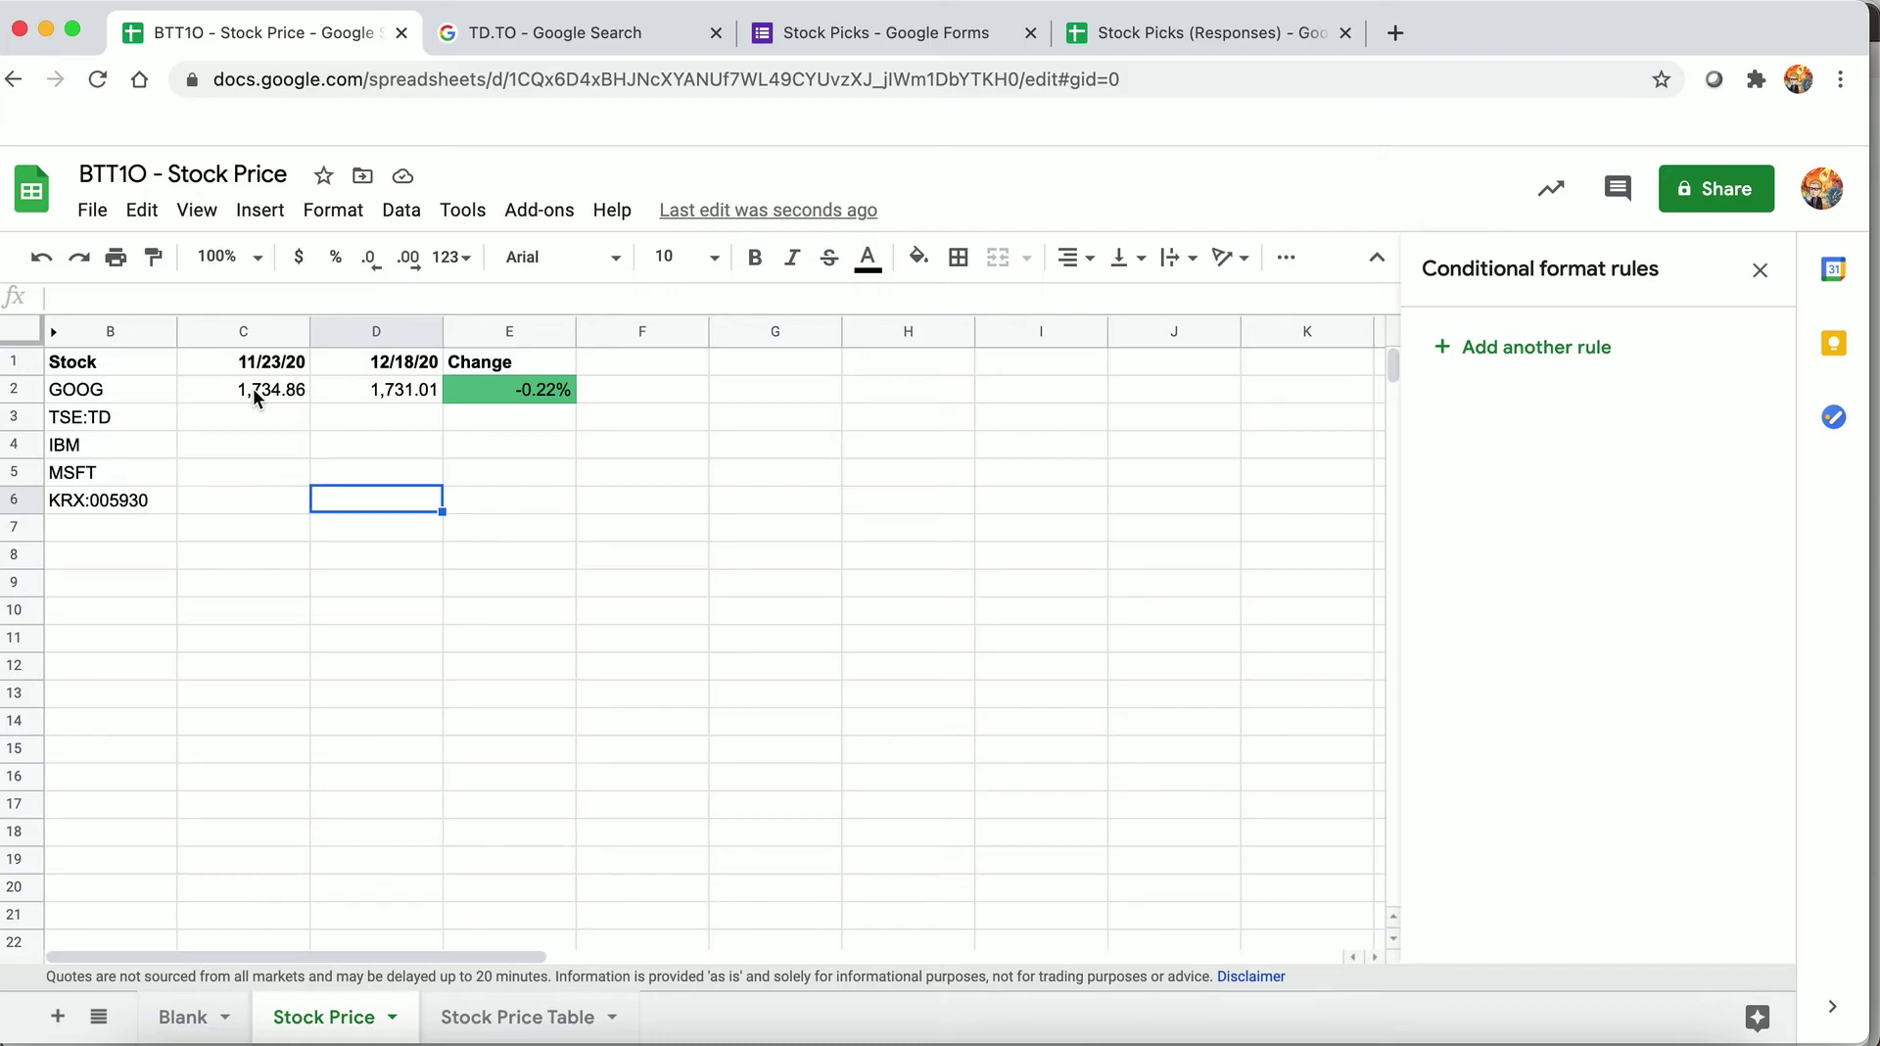
click(253, 388)
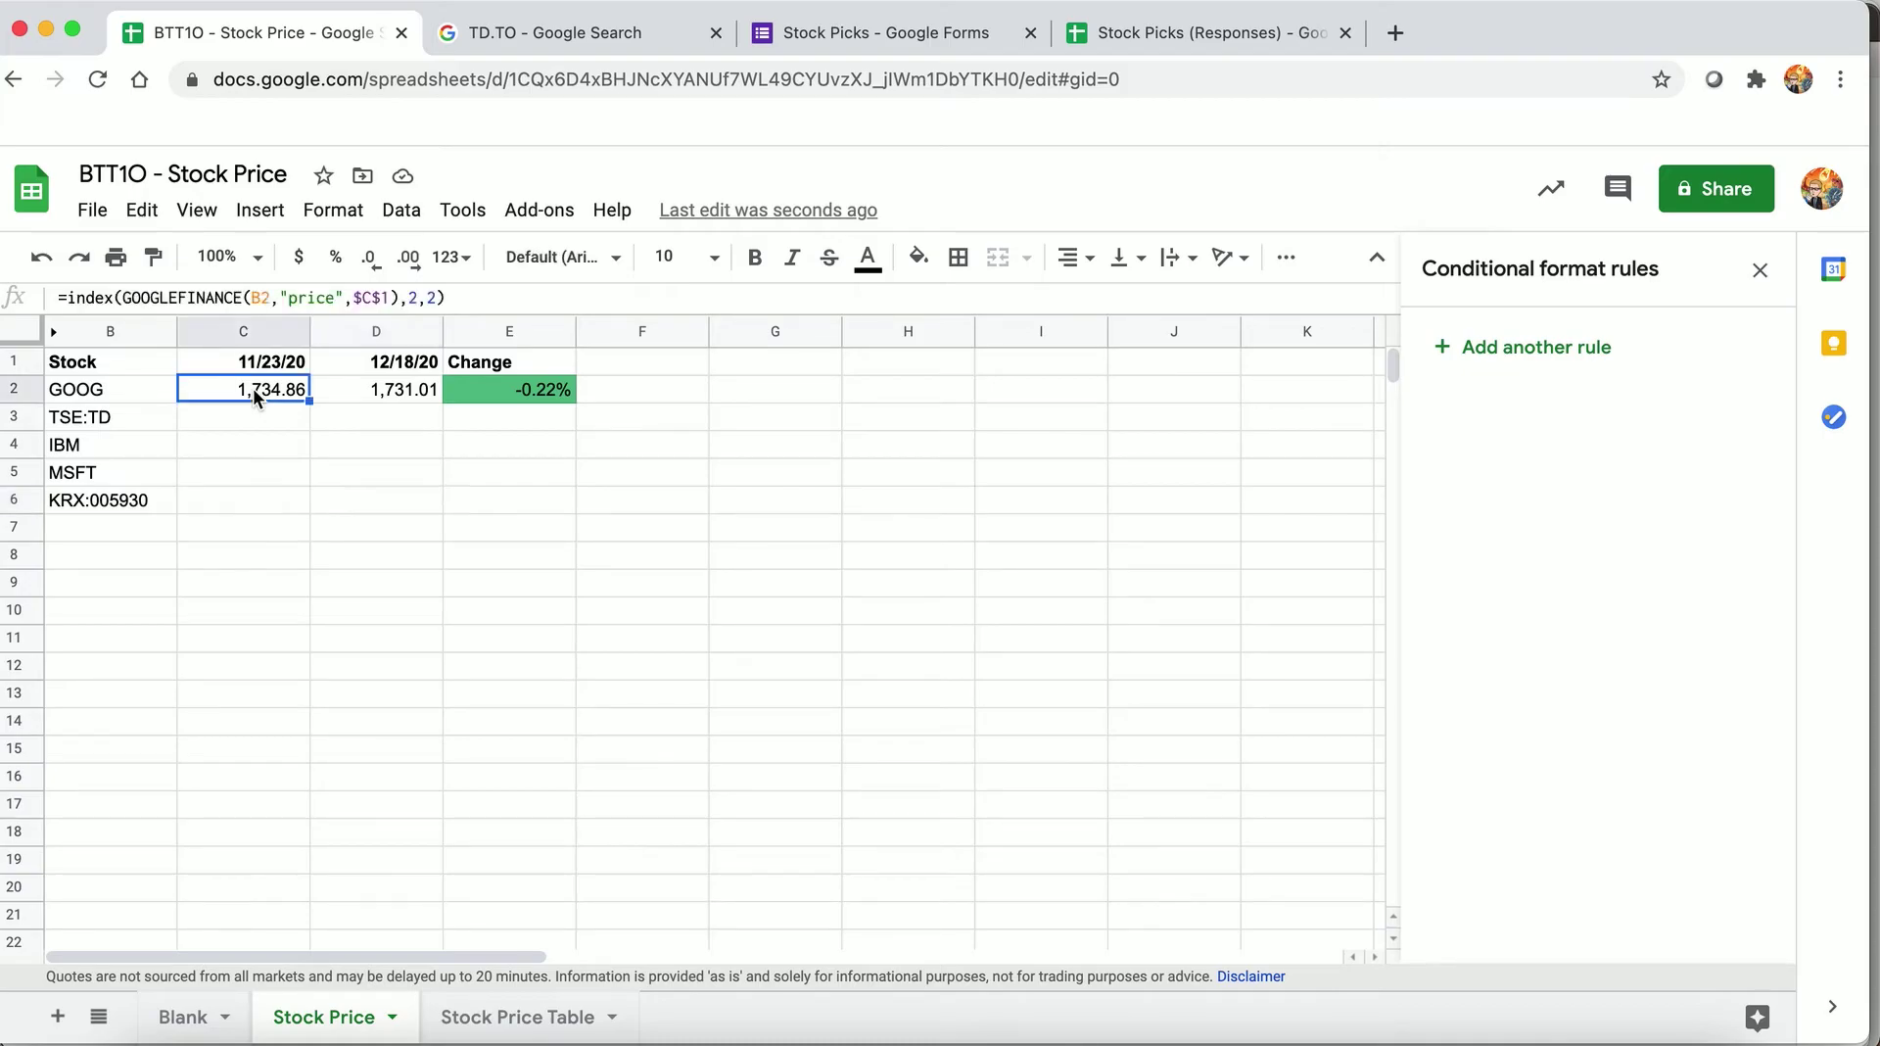
click(223, 296)
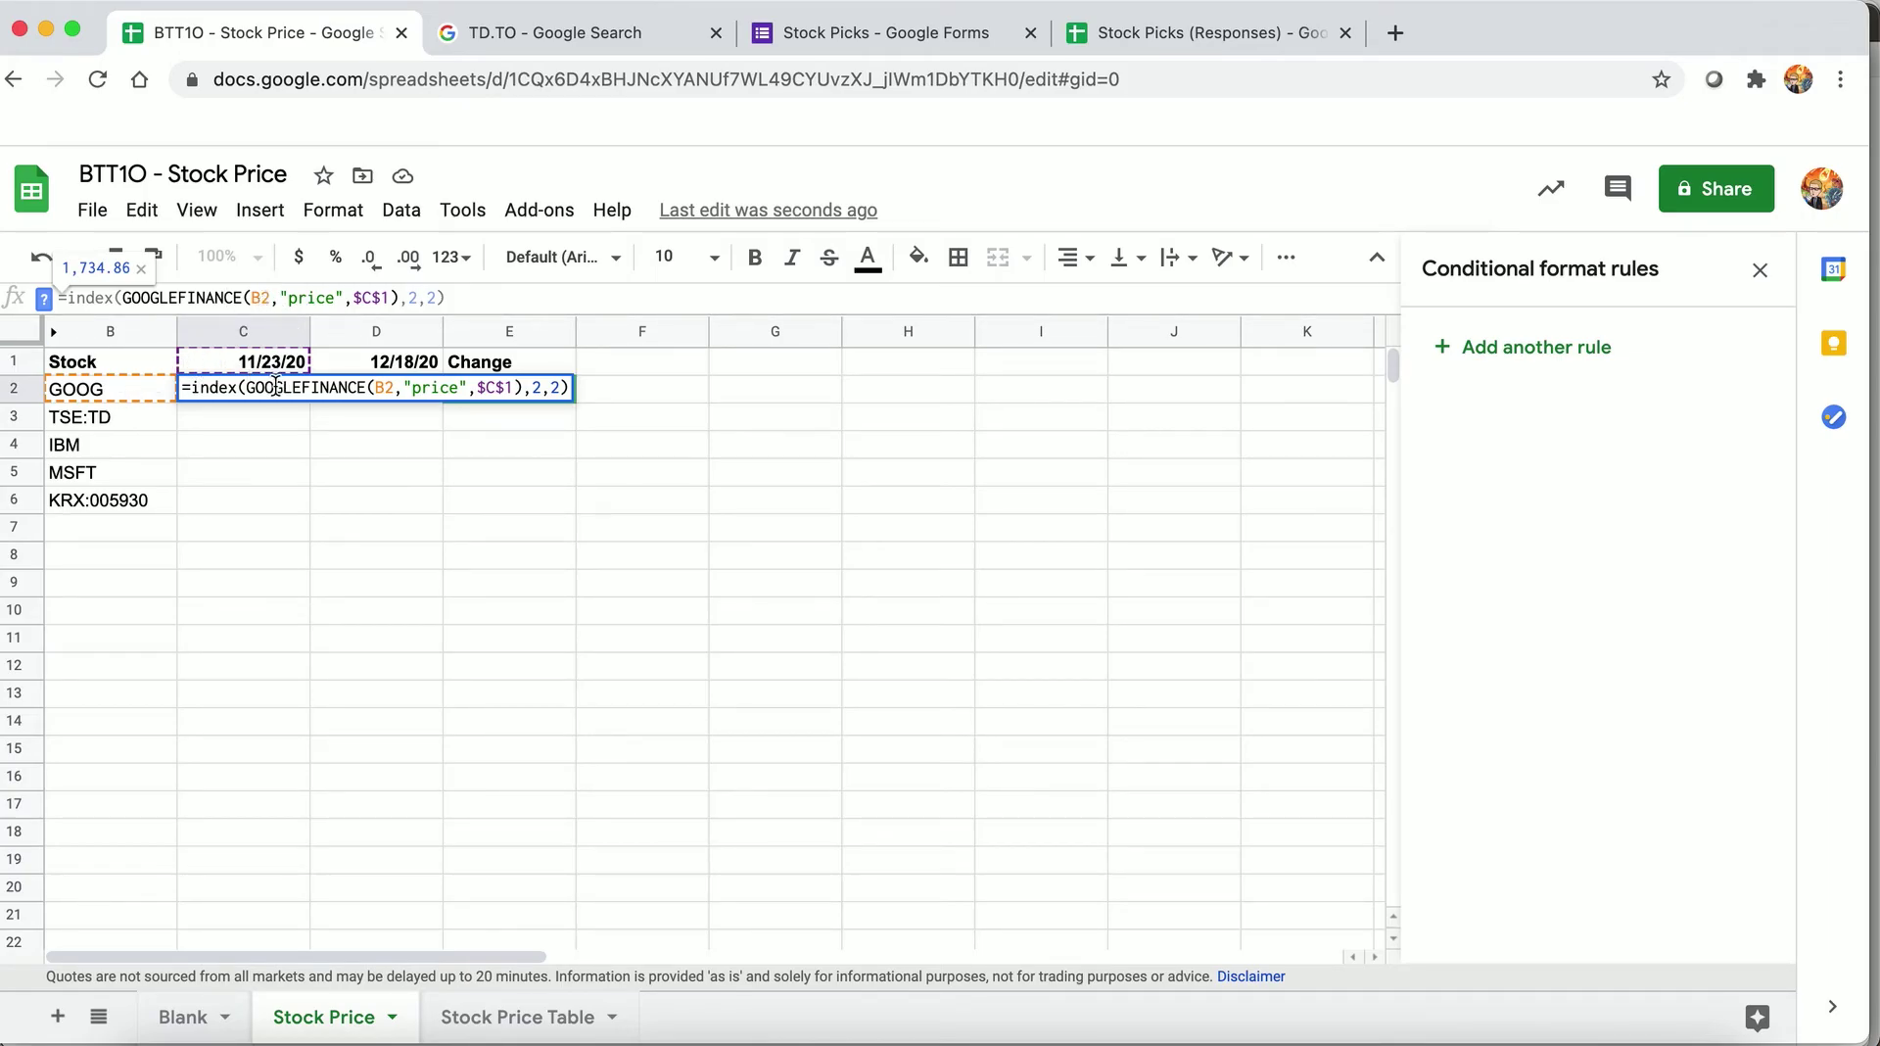
key(Escape)
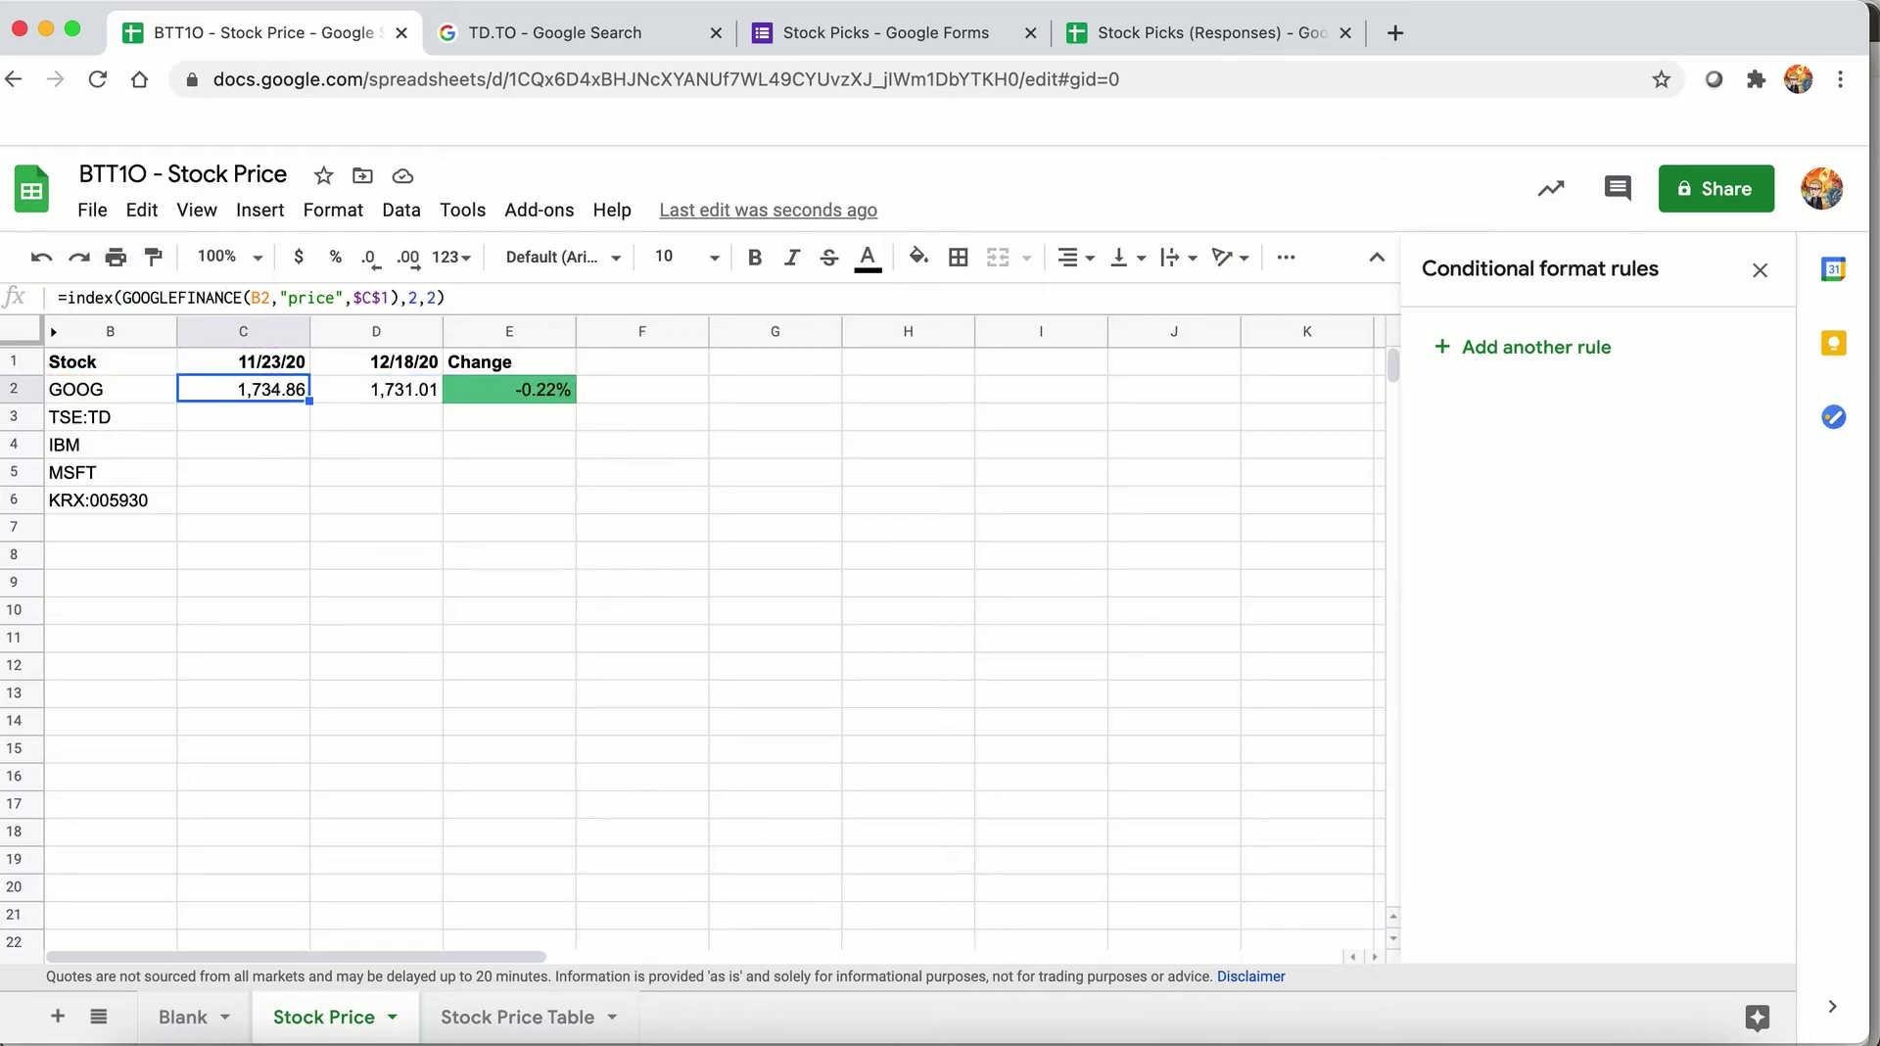
- Apply the Date number format to the two header dates in C1:D1
drag(282, 366, 348, 370)
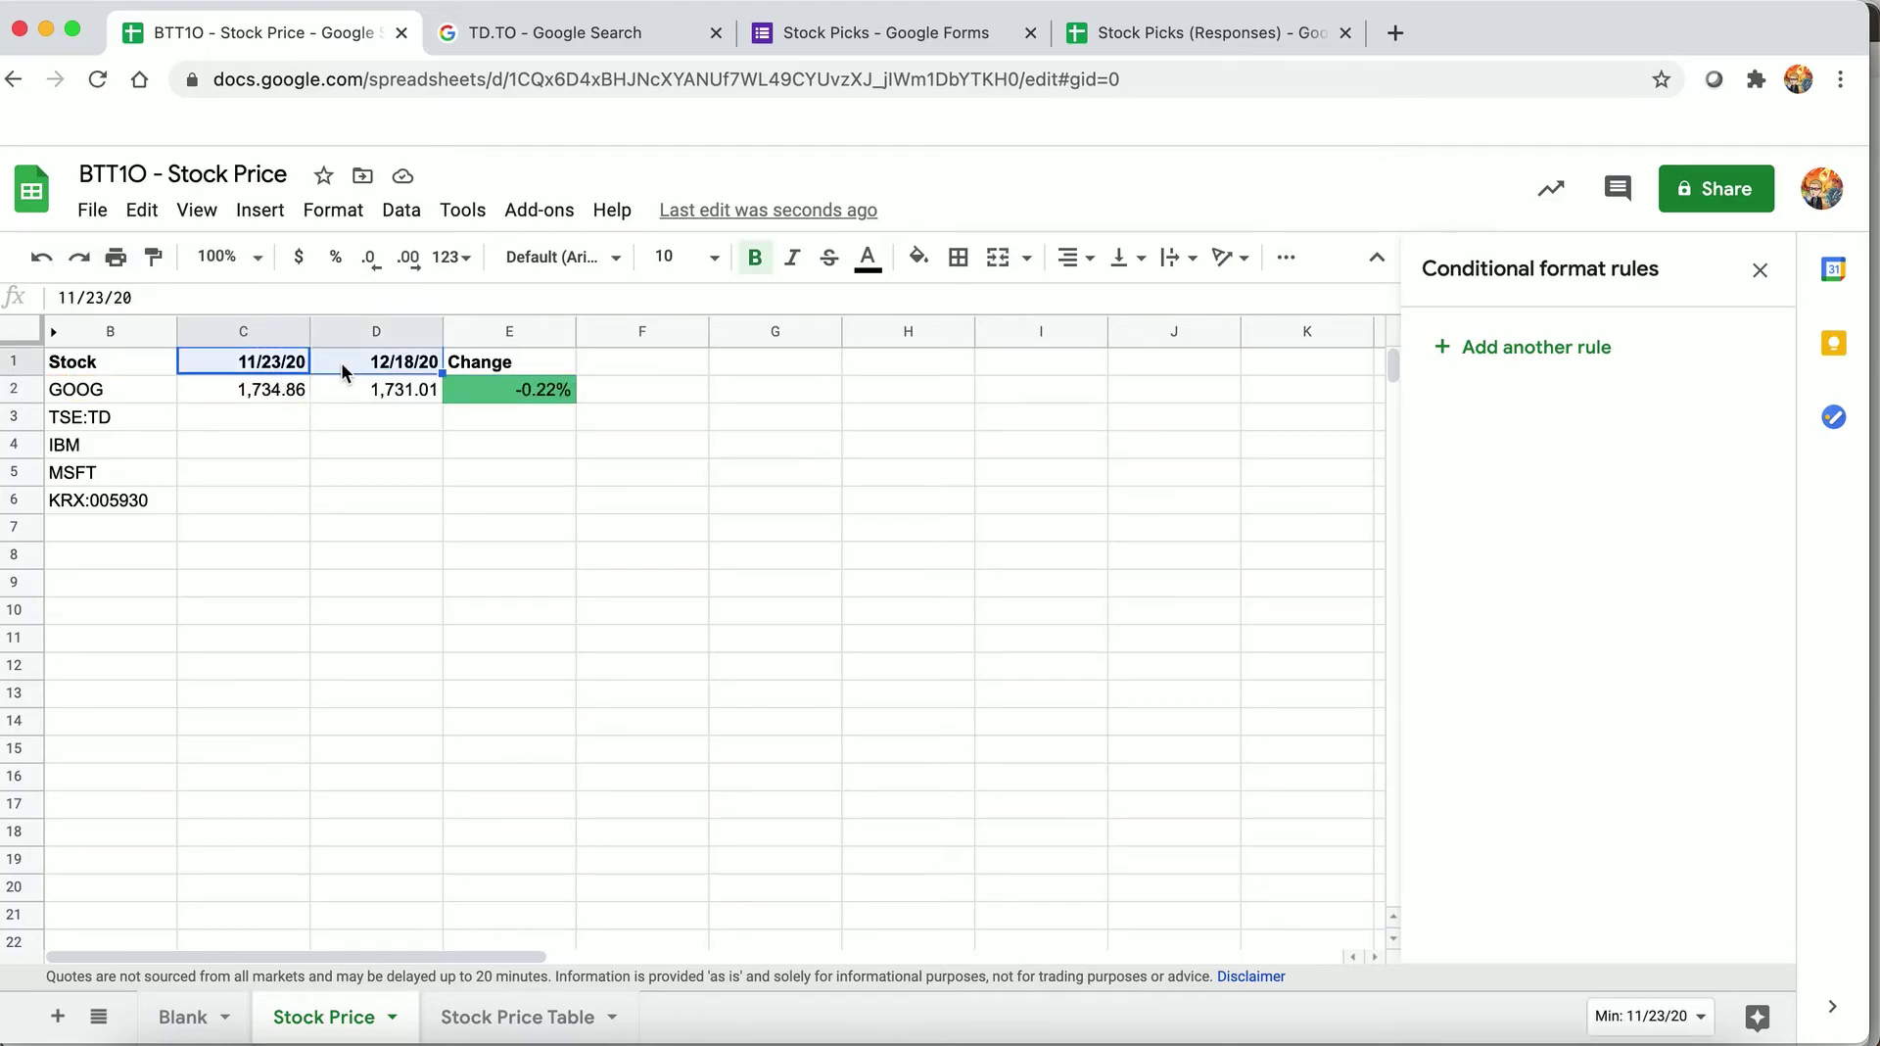
click(324, 216)
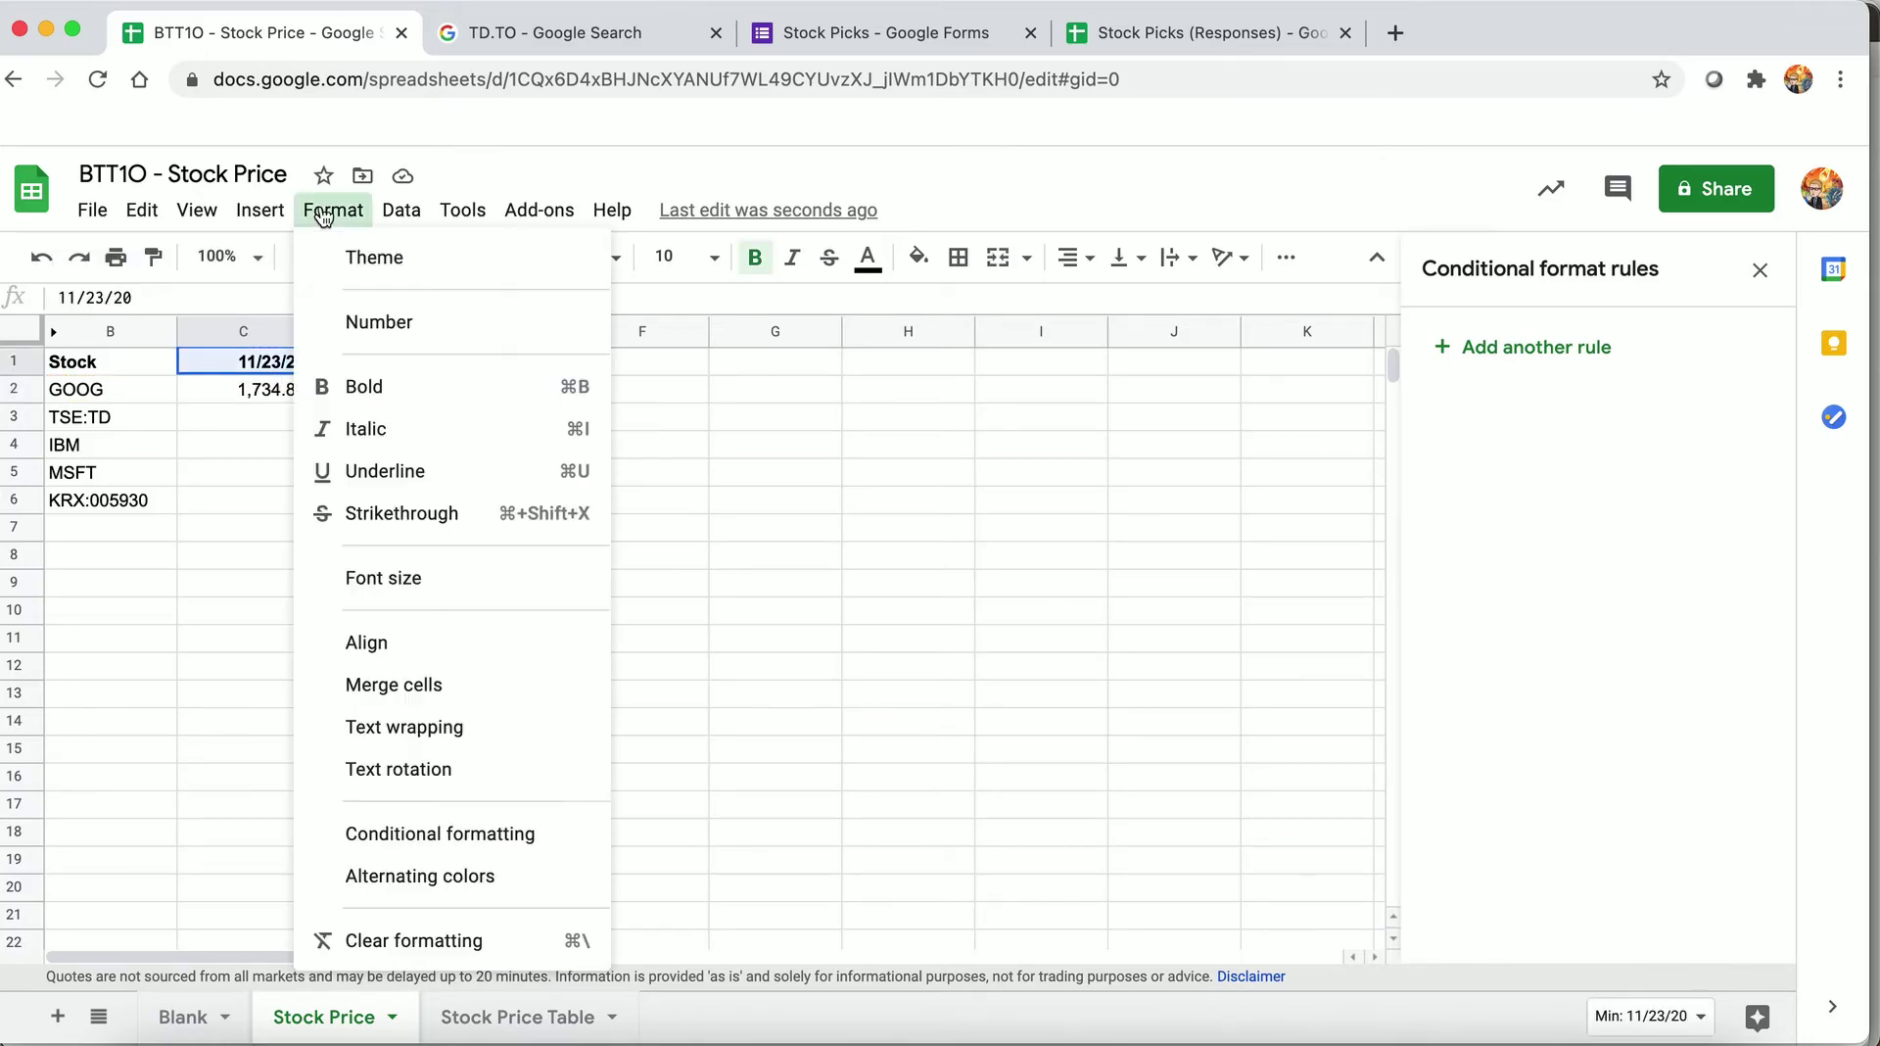
mouse_move(363, 321)
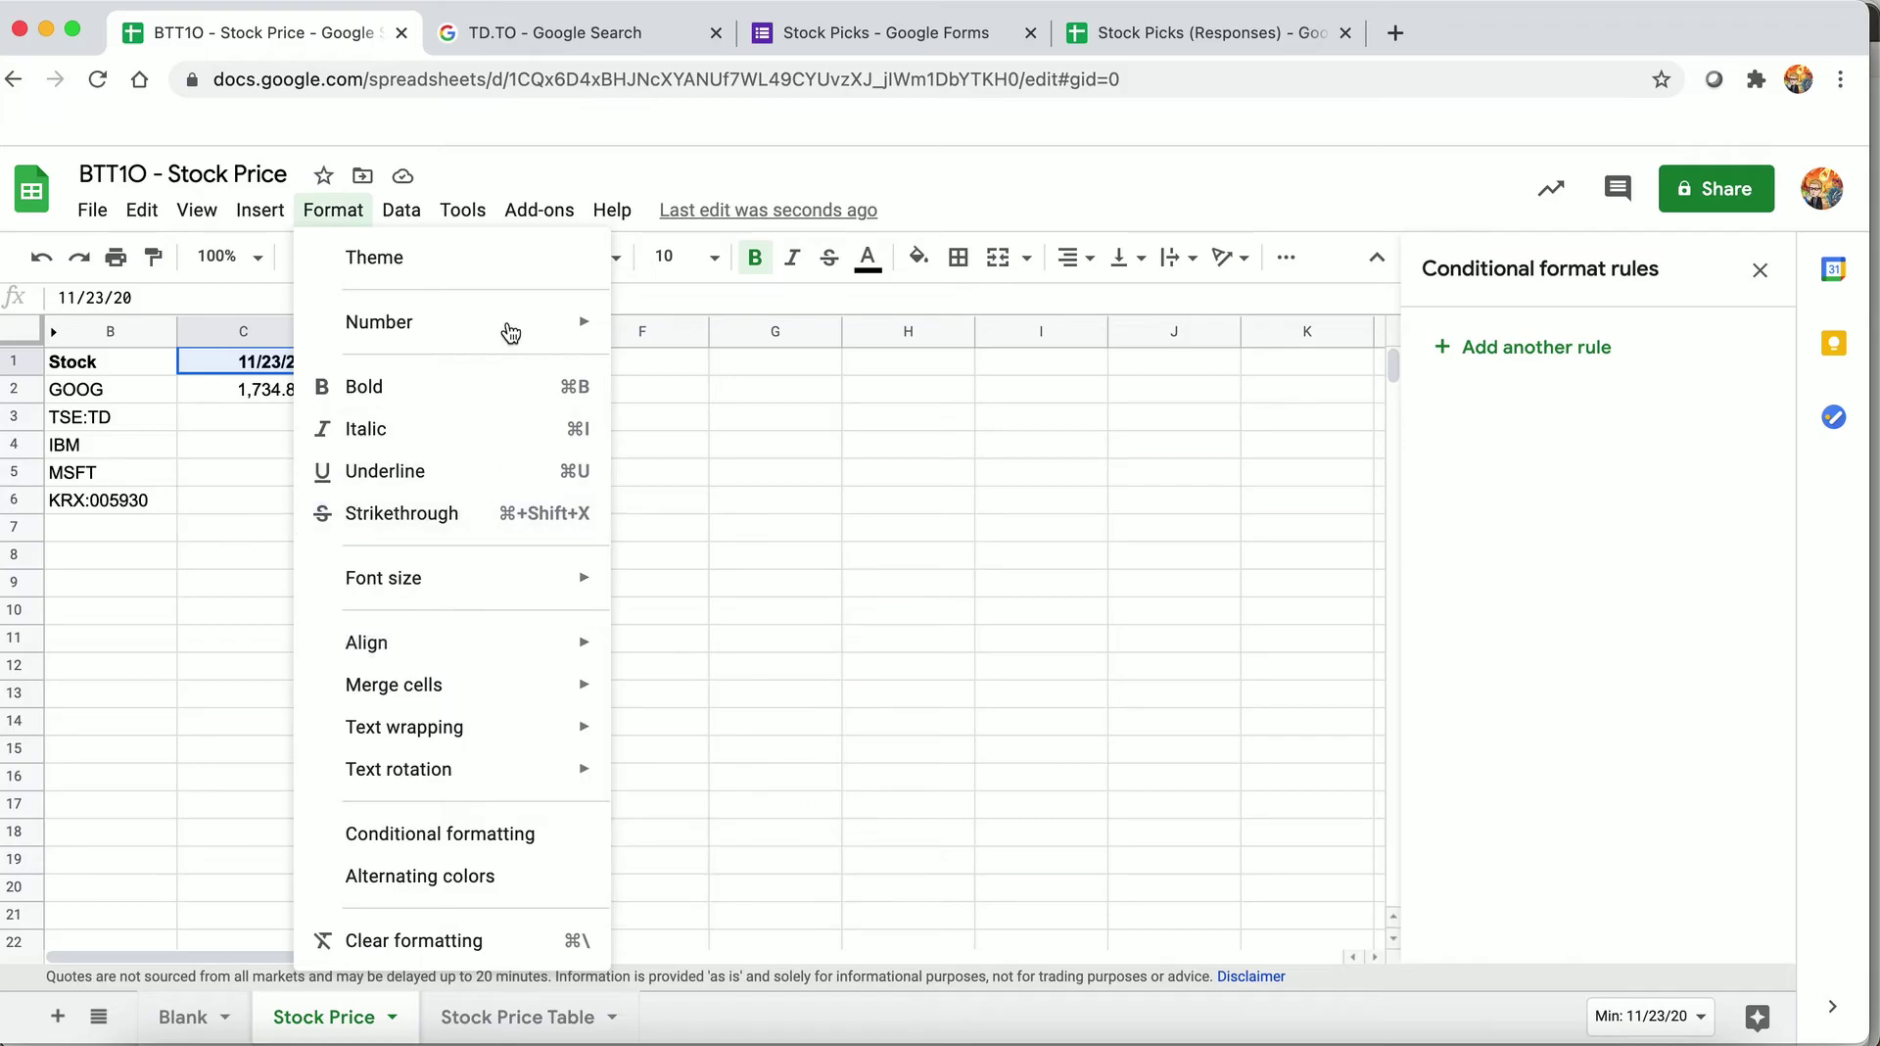
mouse_move(510, 333)
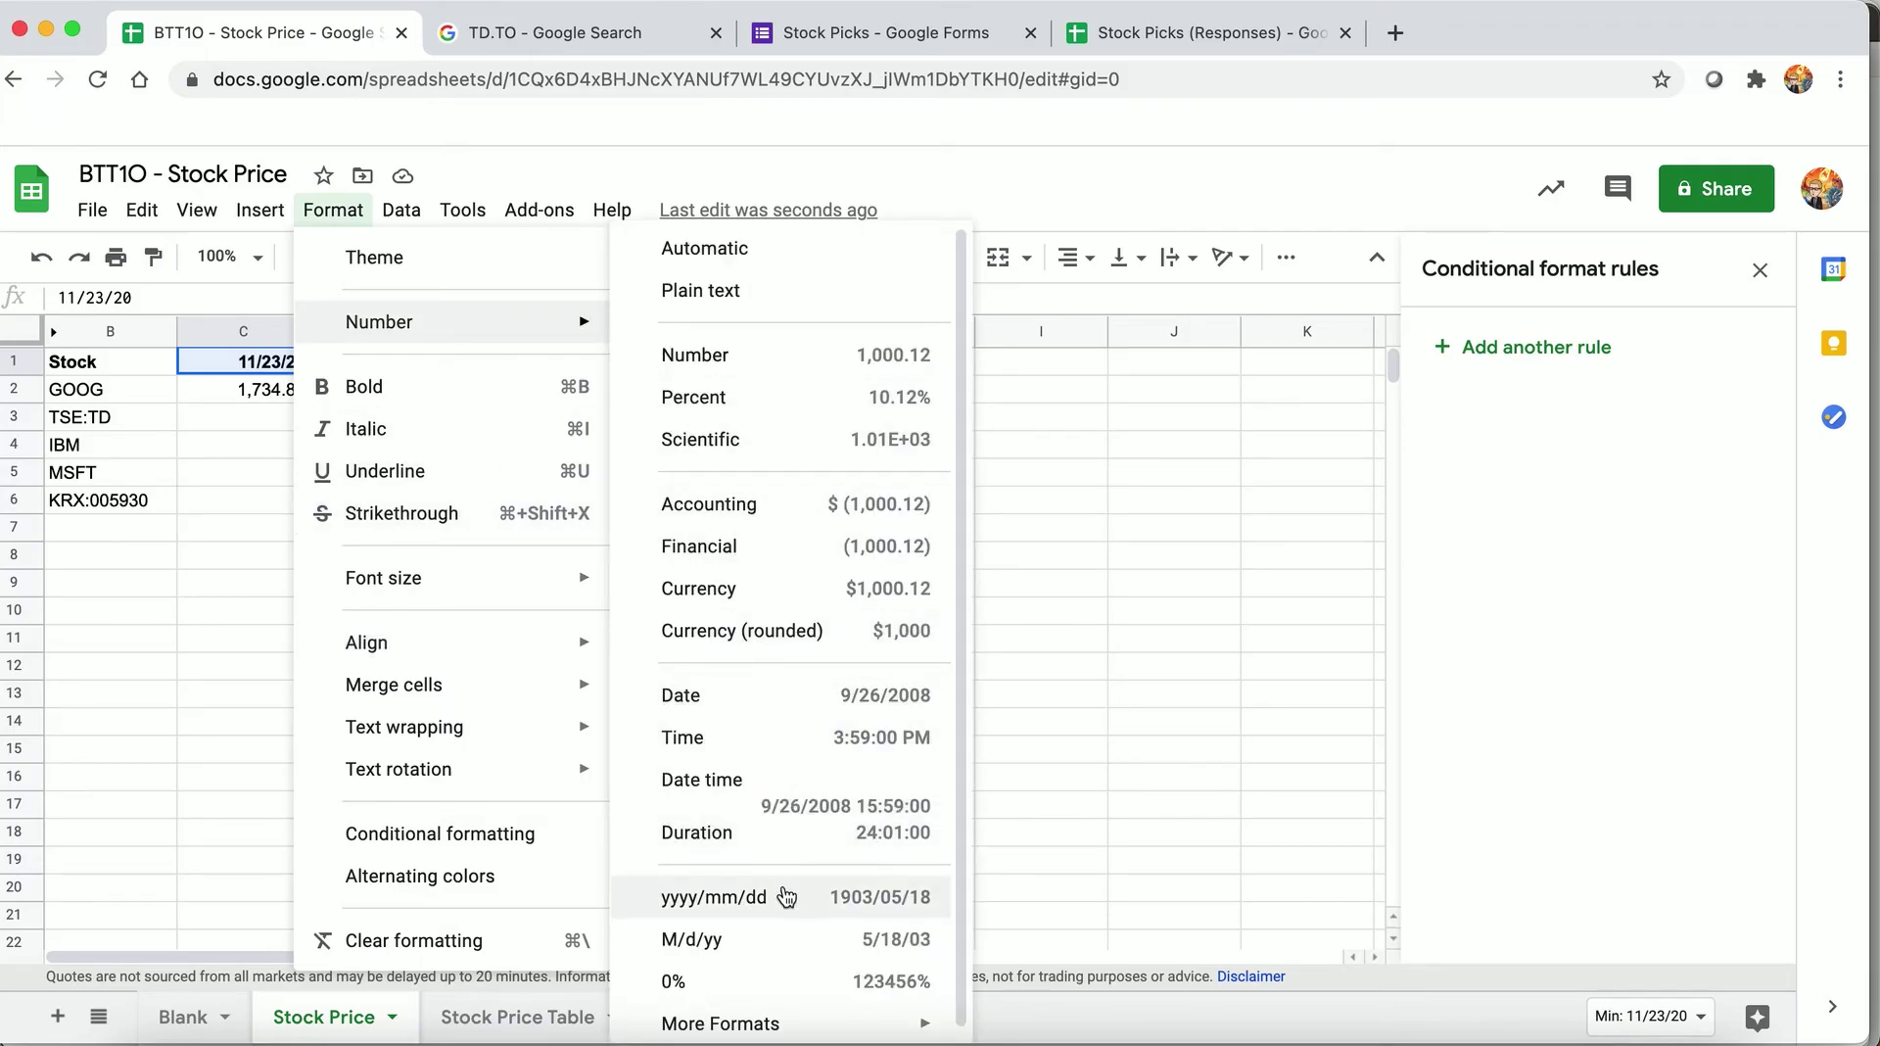
click(832, 703)
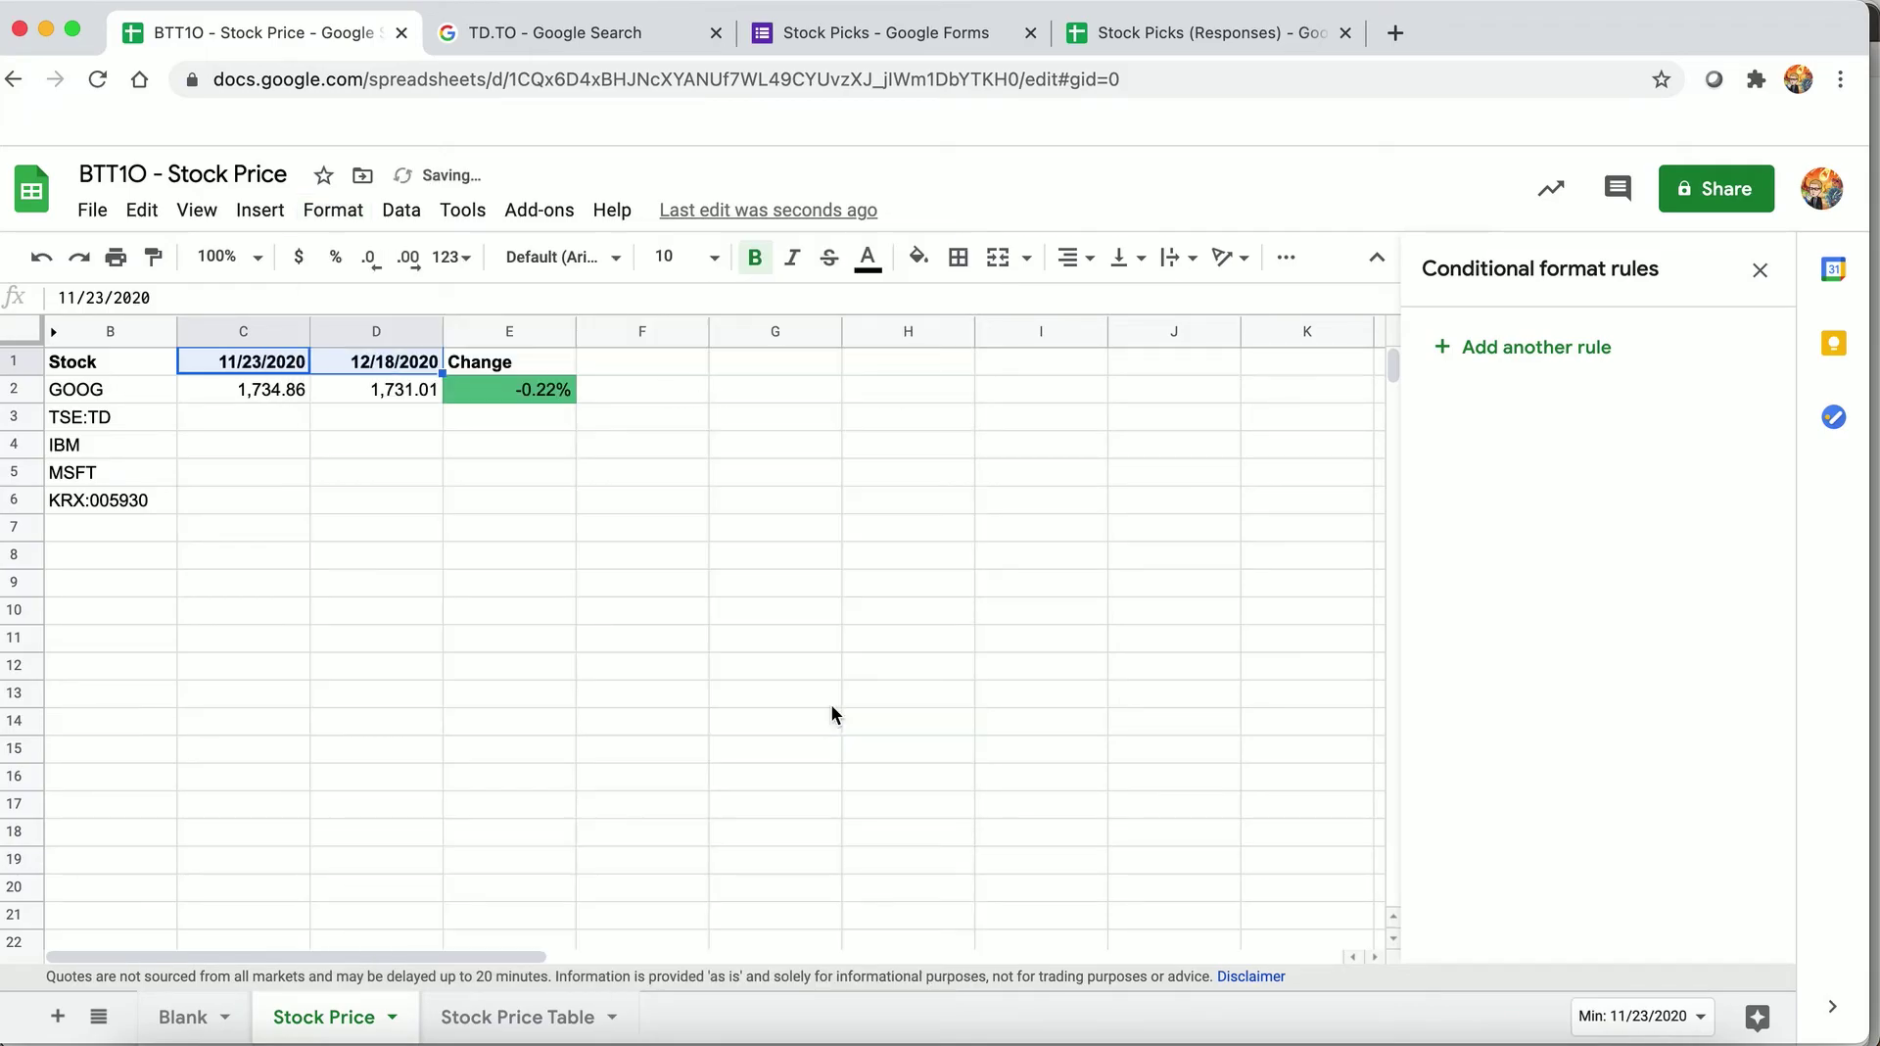
click(586, 641)
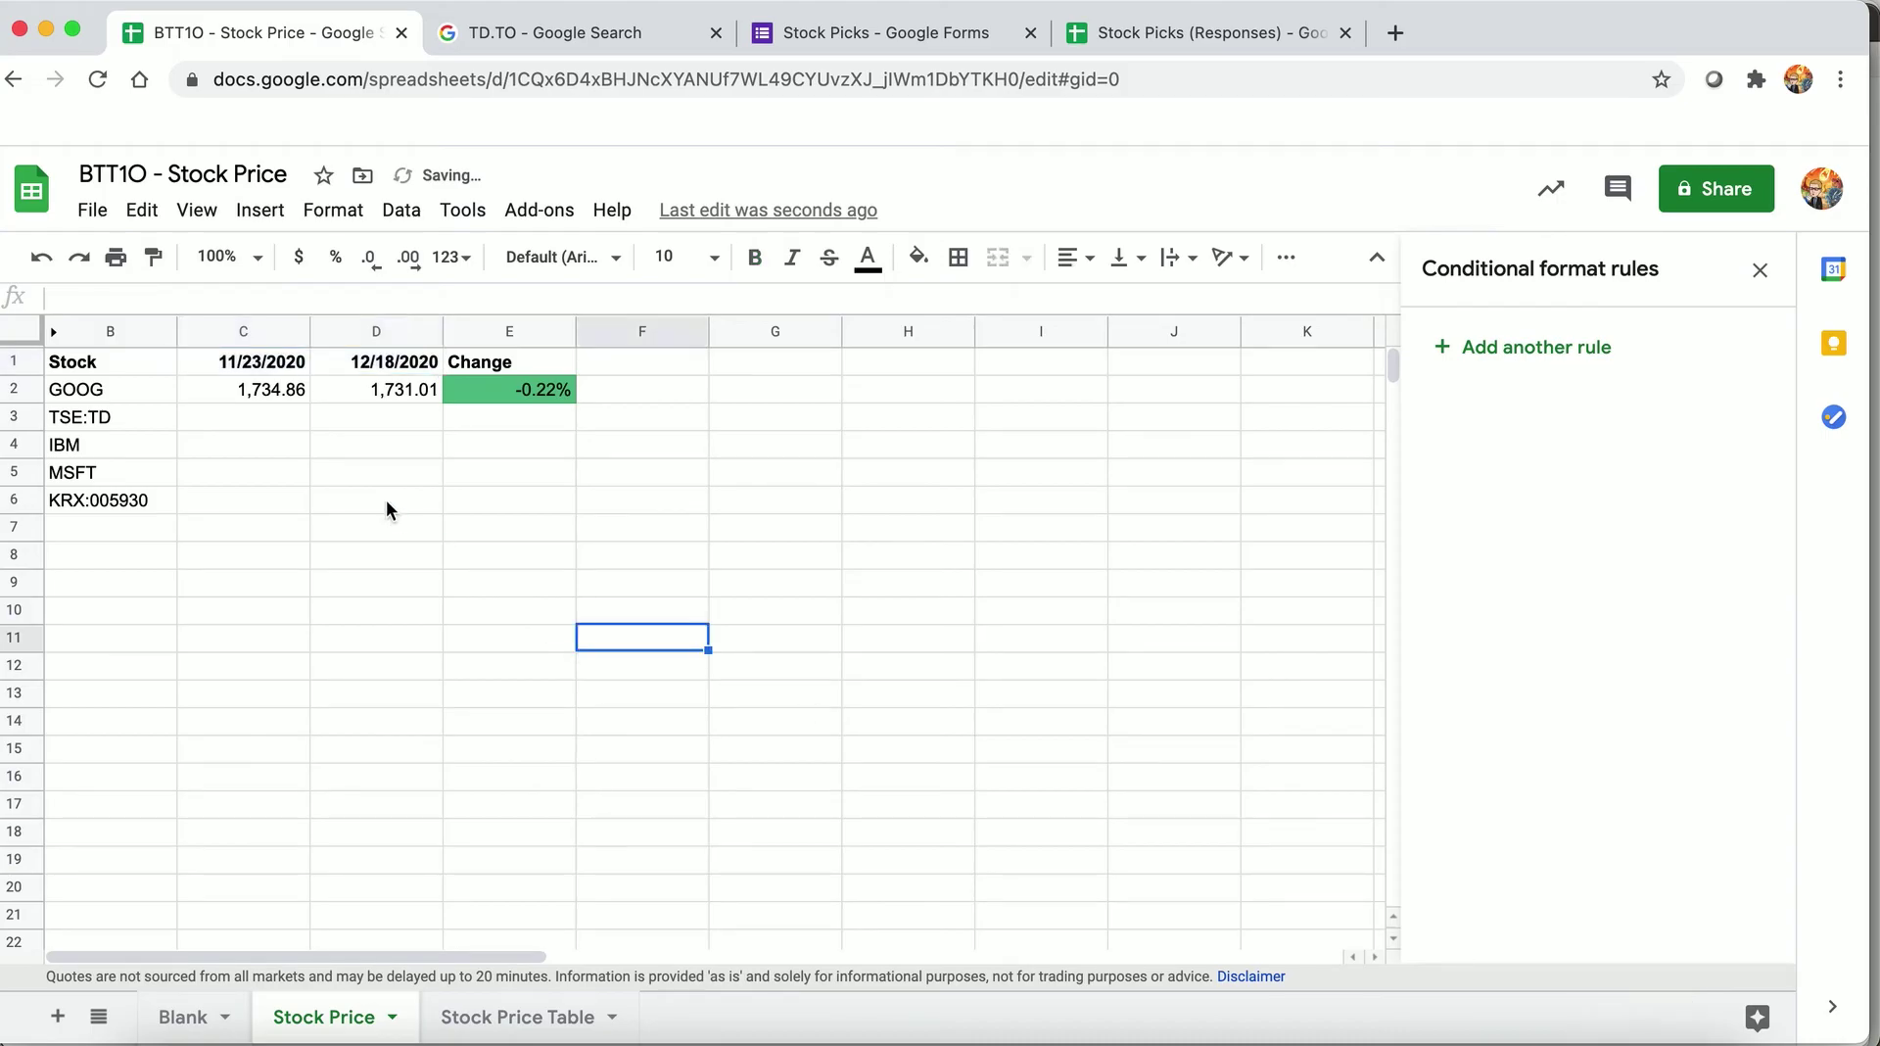
- Review the GOOG row's formulas in C2, D2 and E2, including the cell references used in C2
click(256, 359)
click(237, 382)
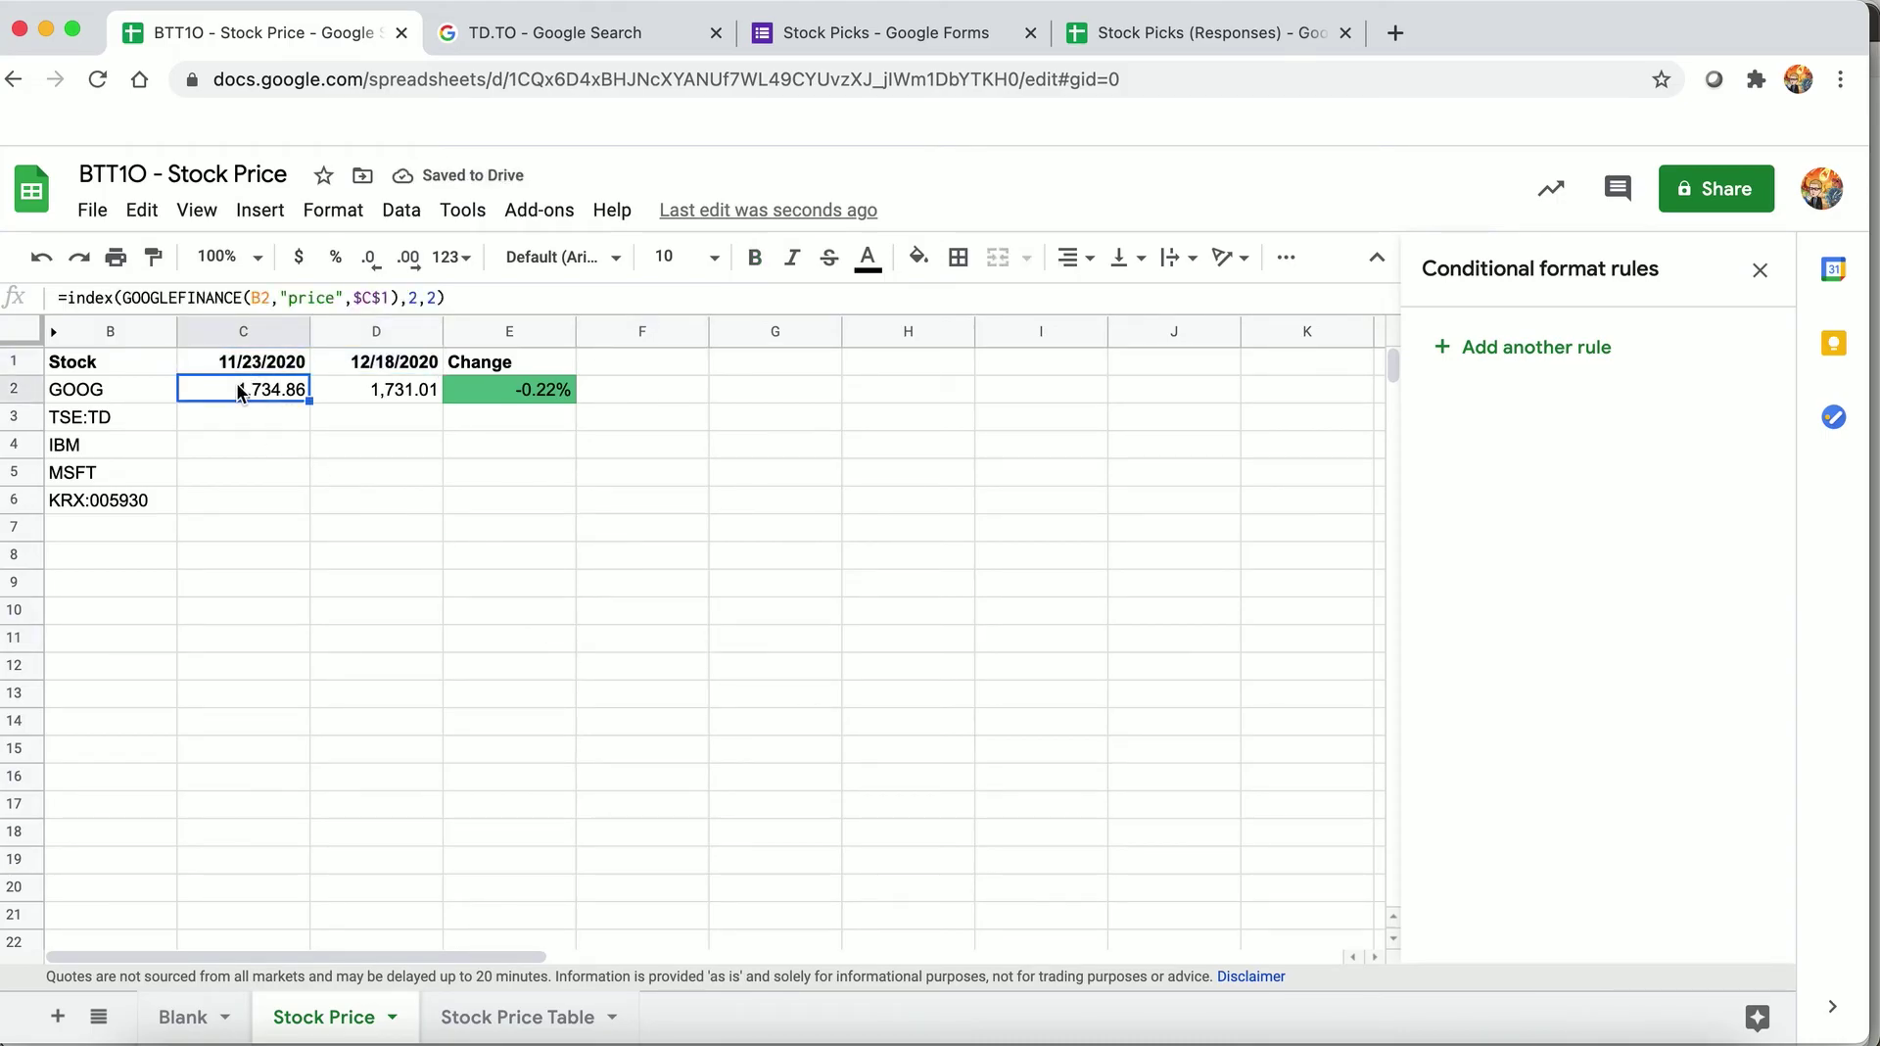
click(266, 297)
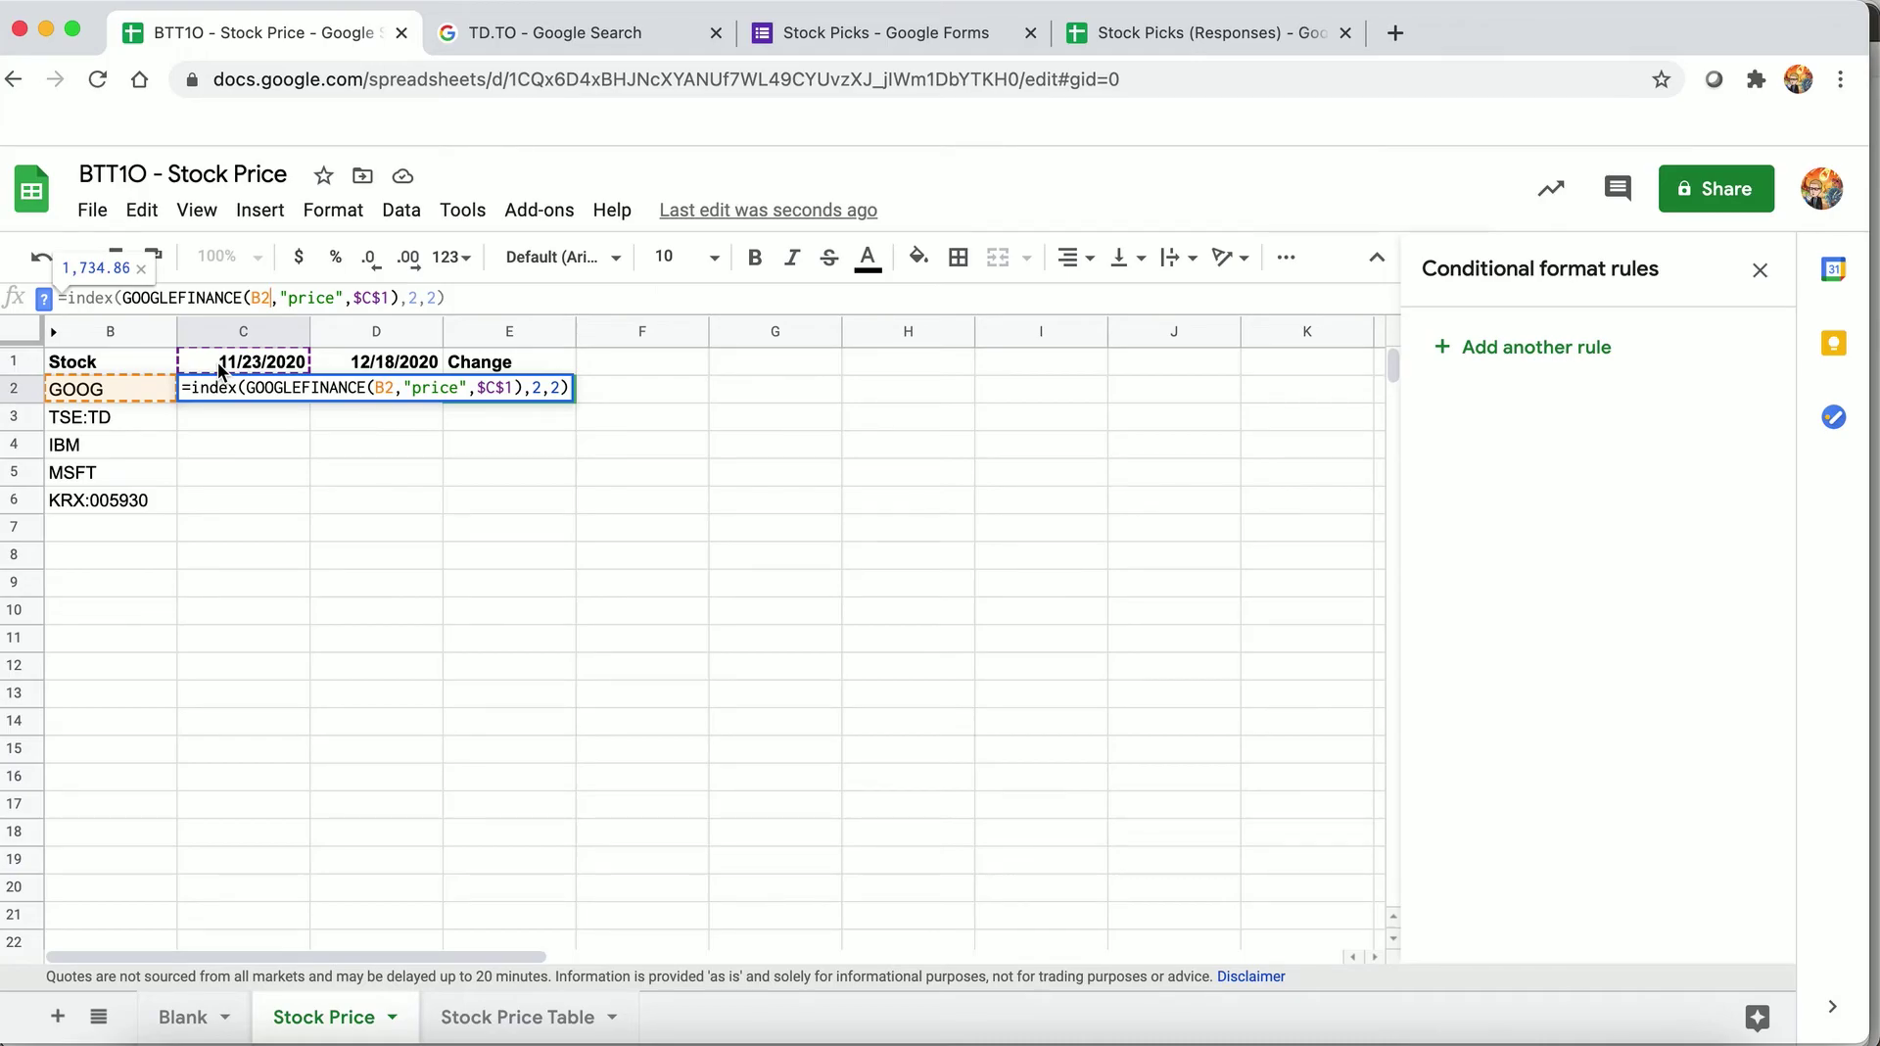
key(Return)
click(243, 390)
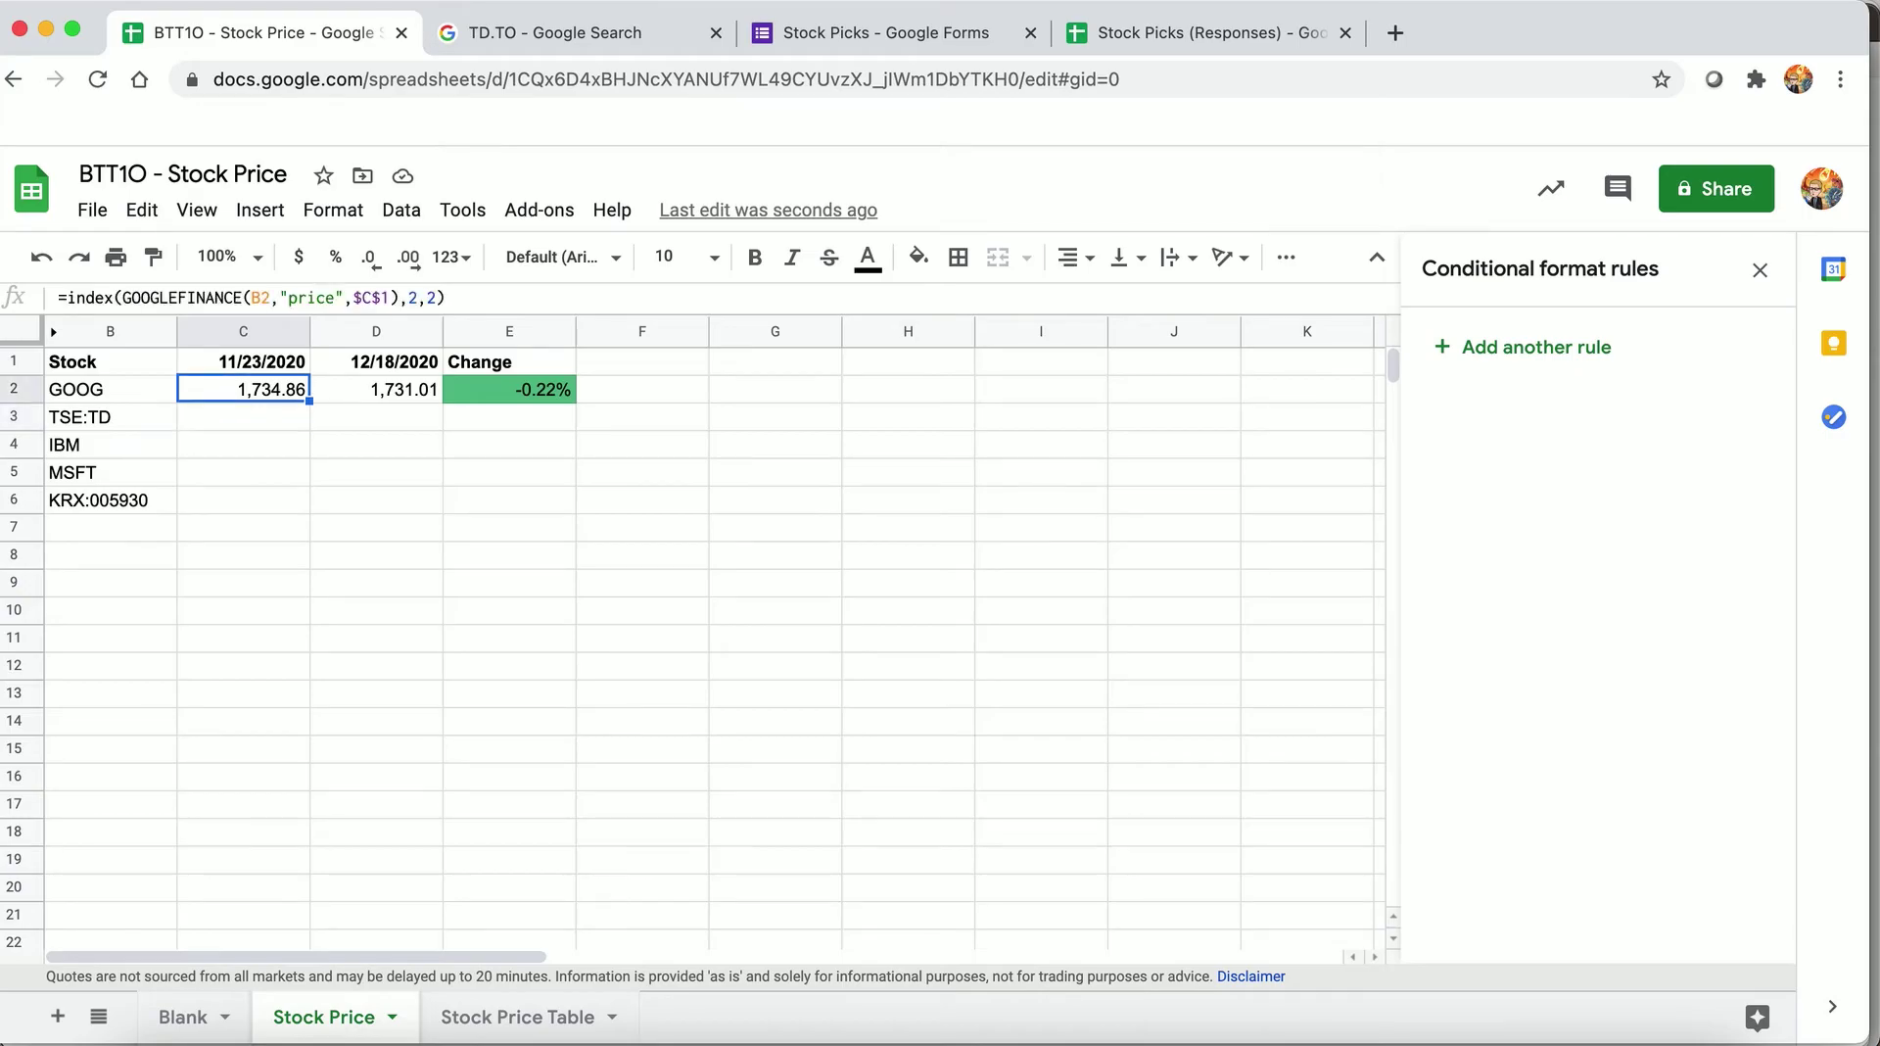
click(376, 390)
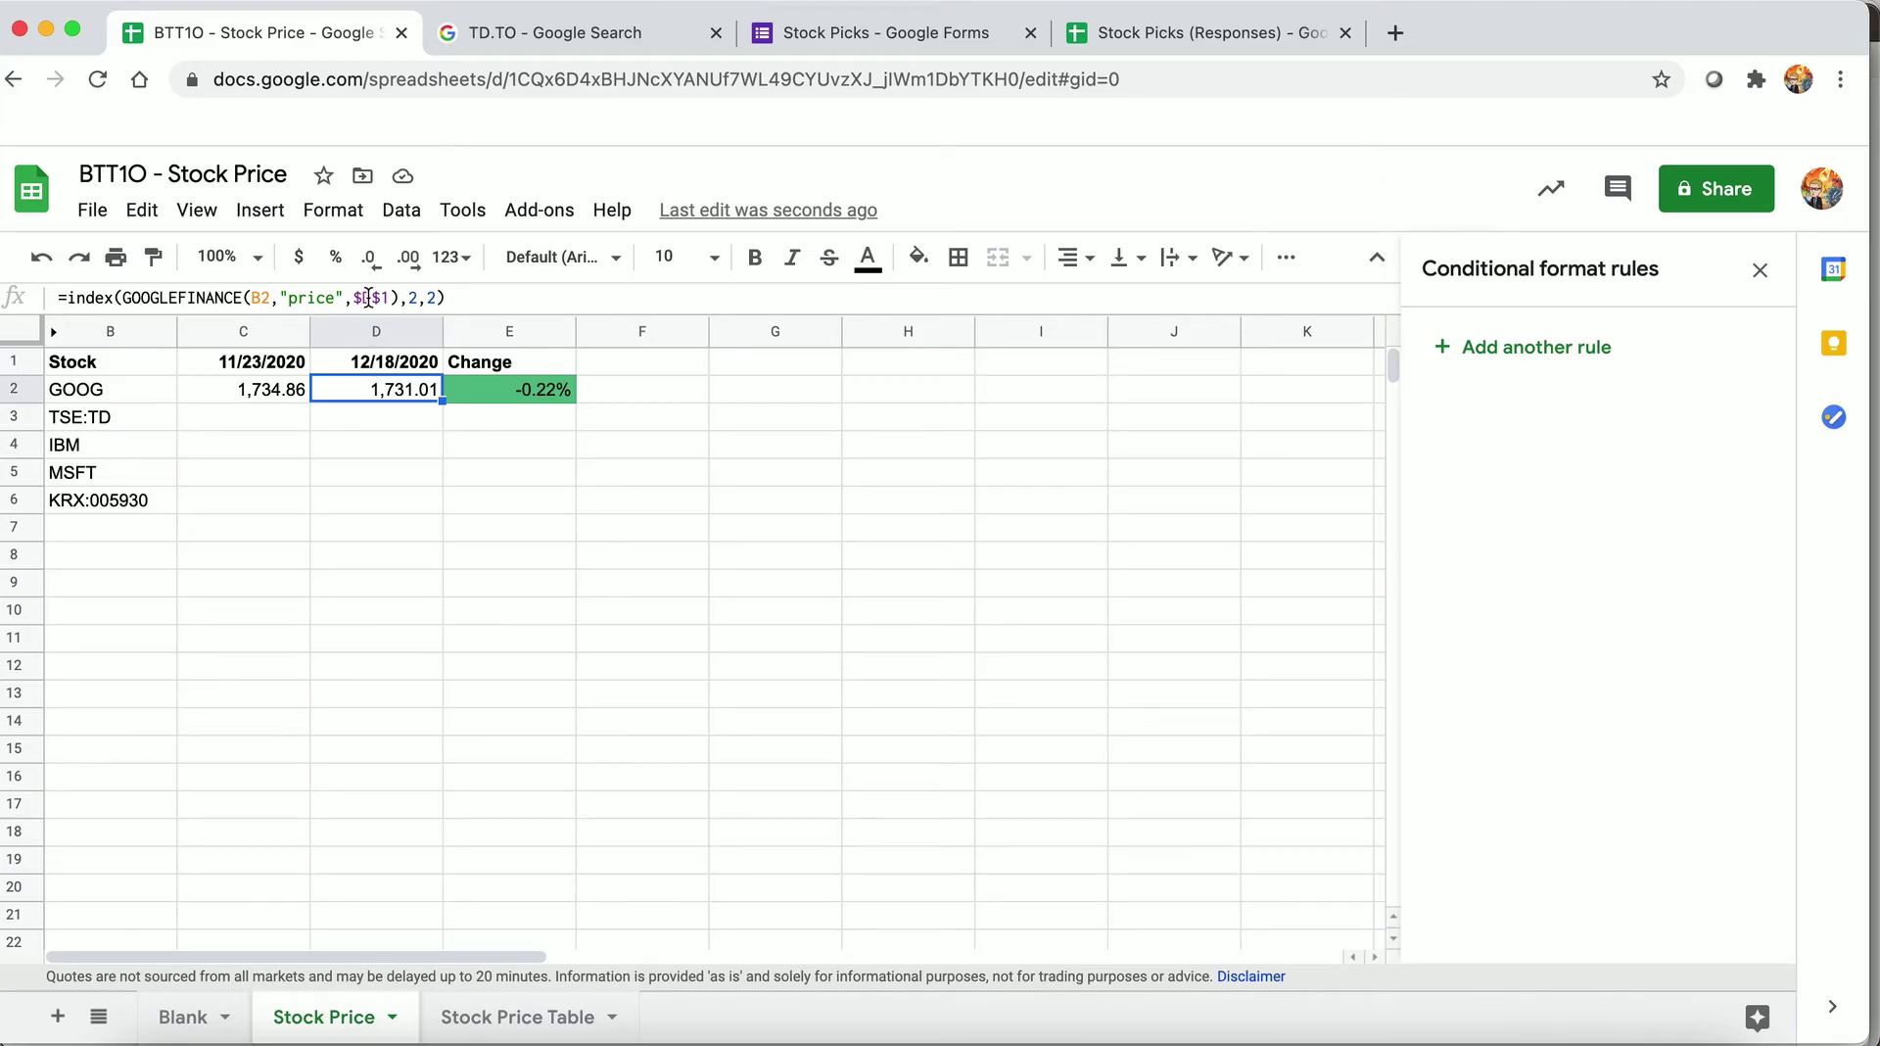
key(Right)
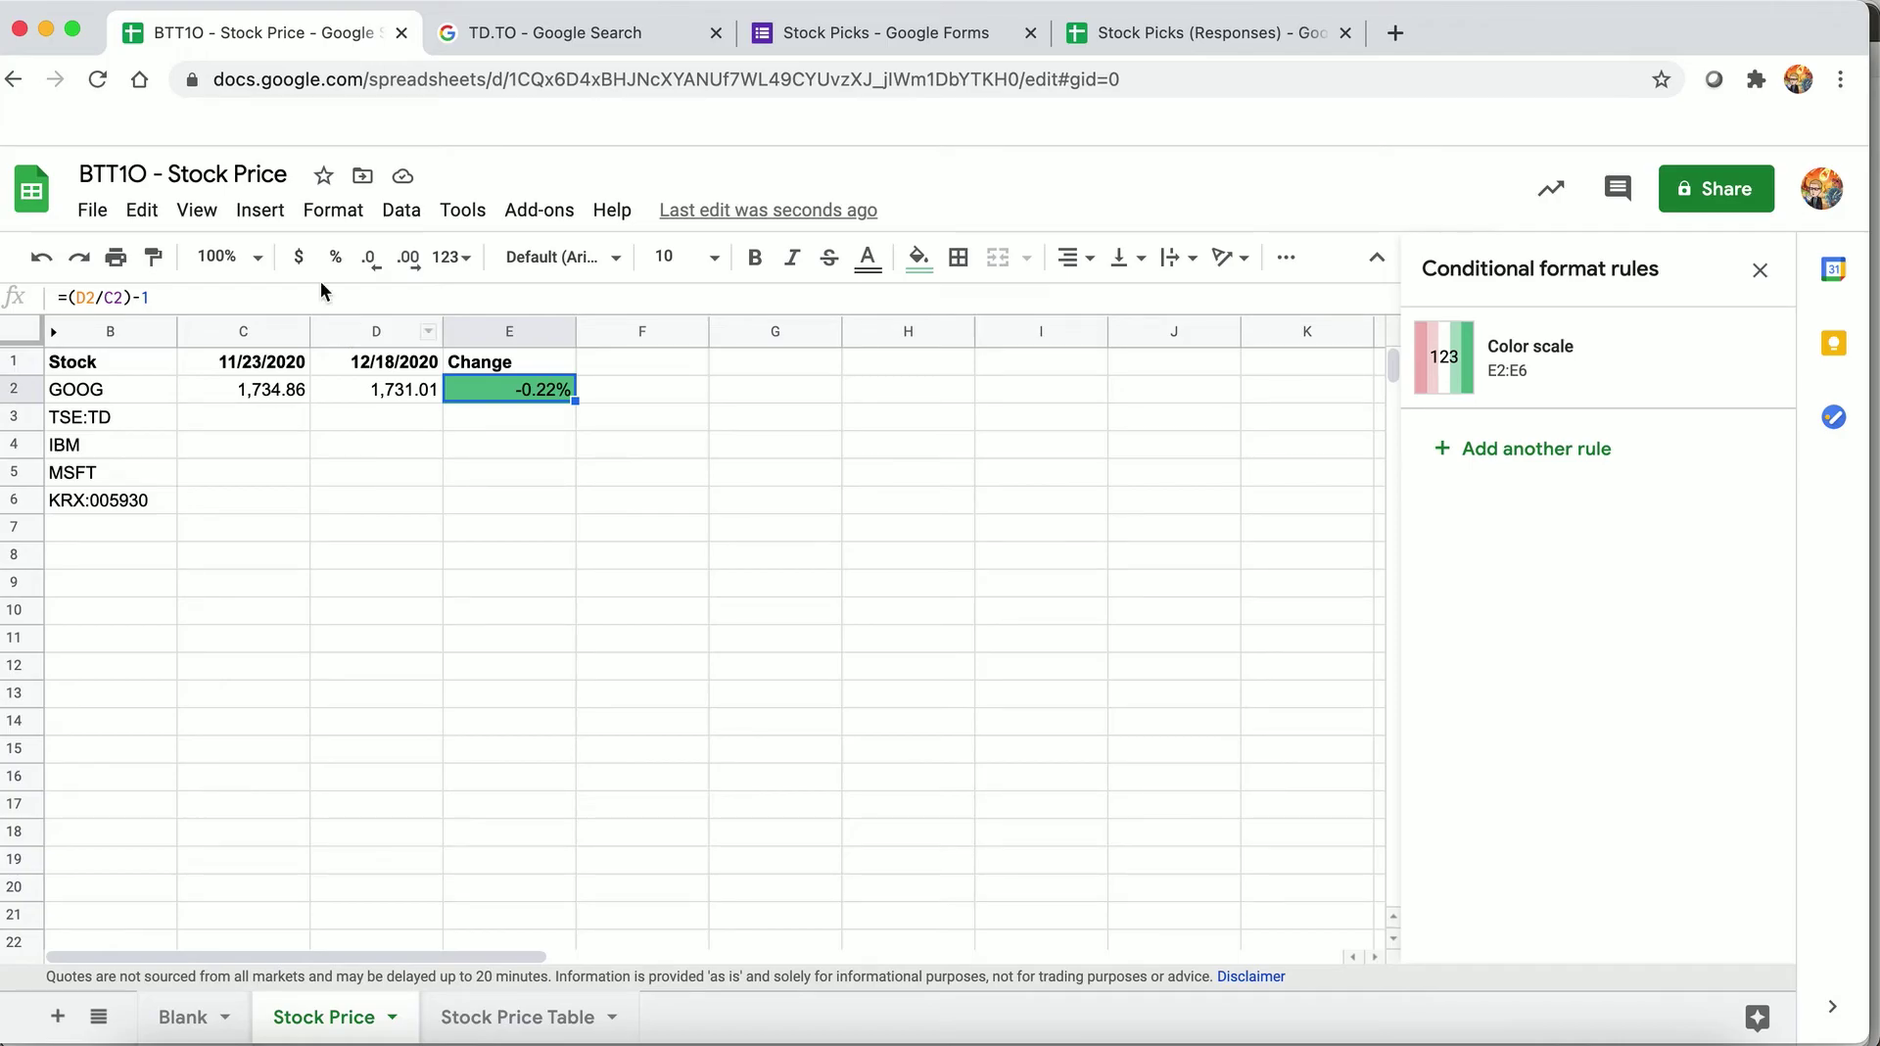
- Inspect the color scale rule applied to E2:E6, from its minpoint to its maxpoint, and close it unmodified
click(307, 218)
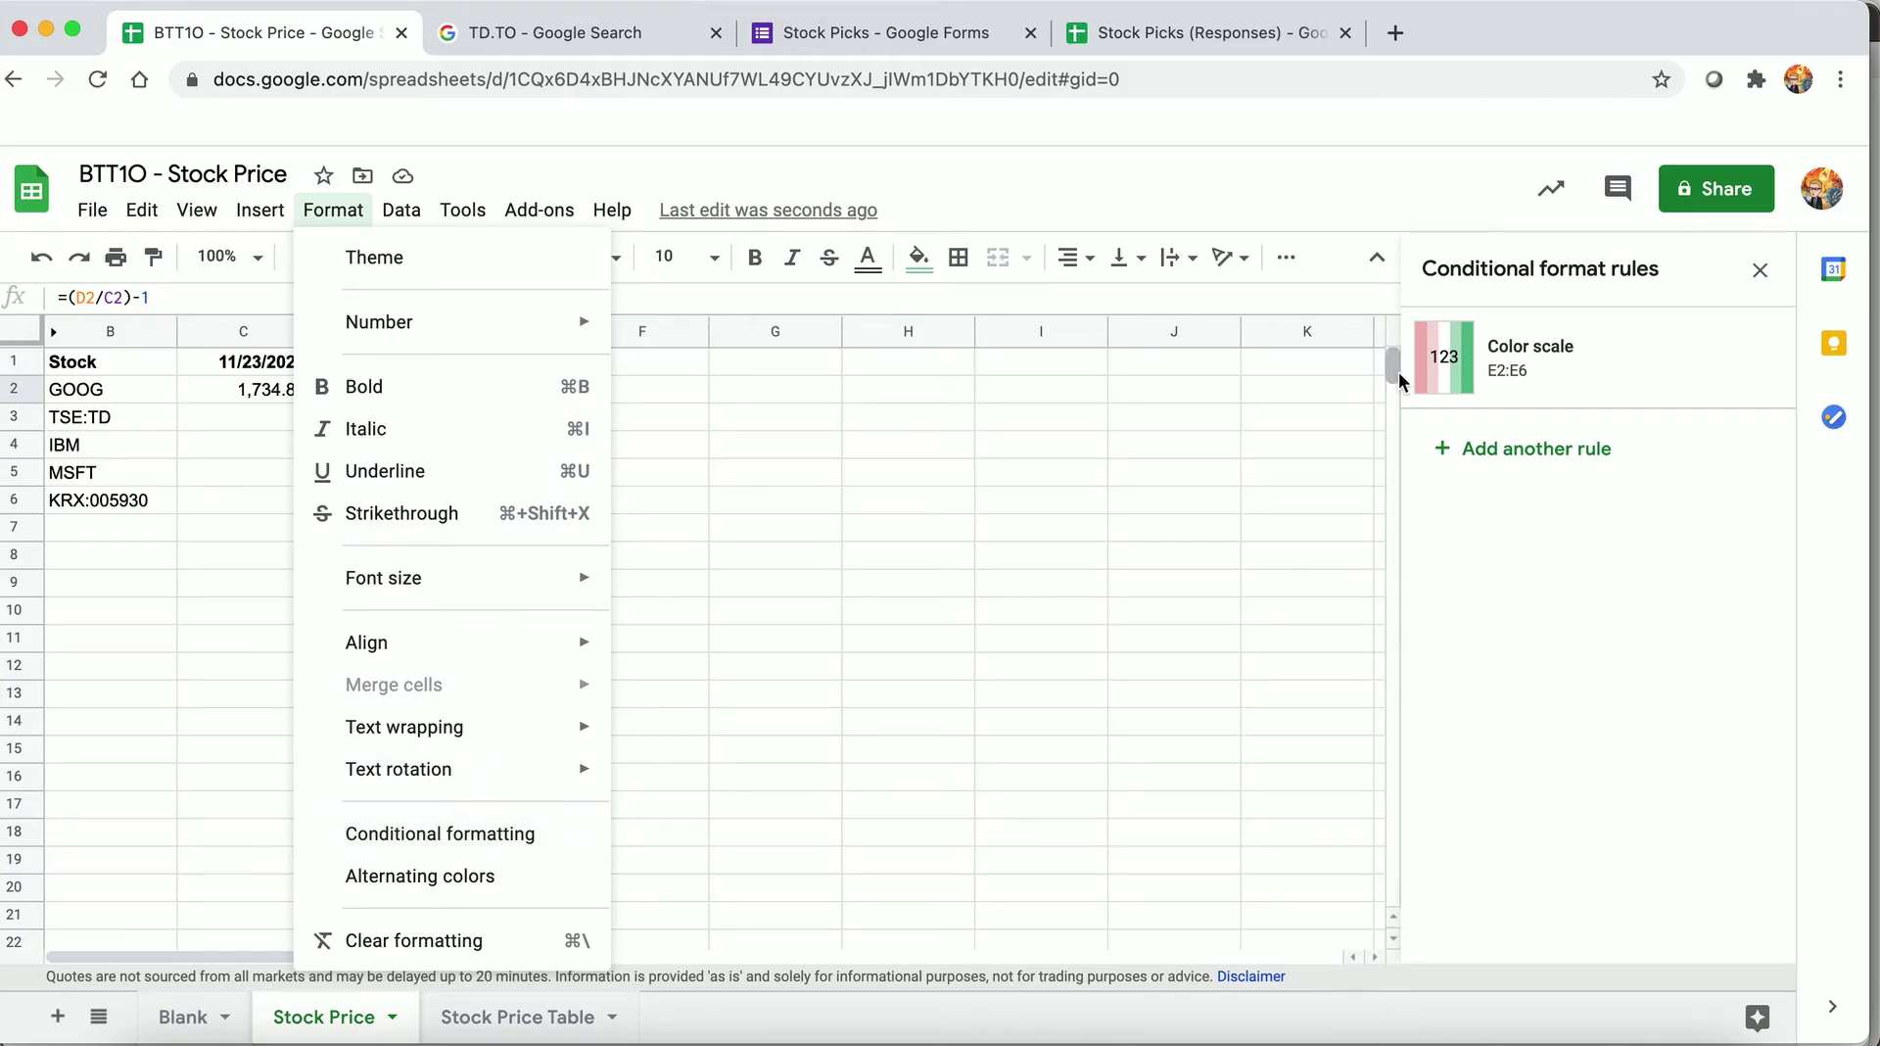
click(1572, 365)
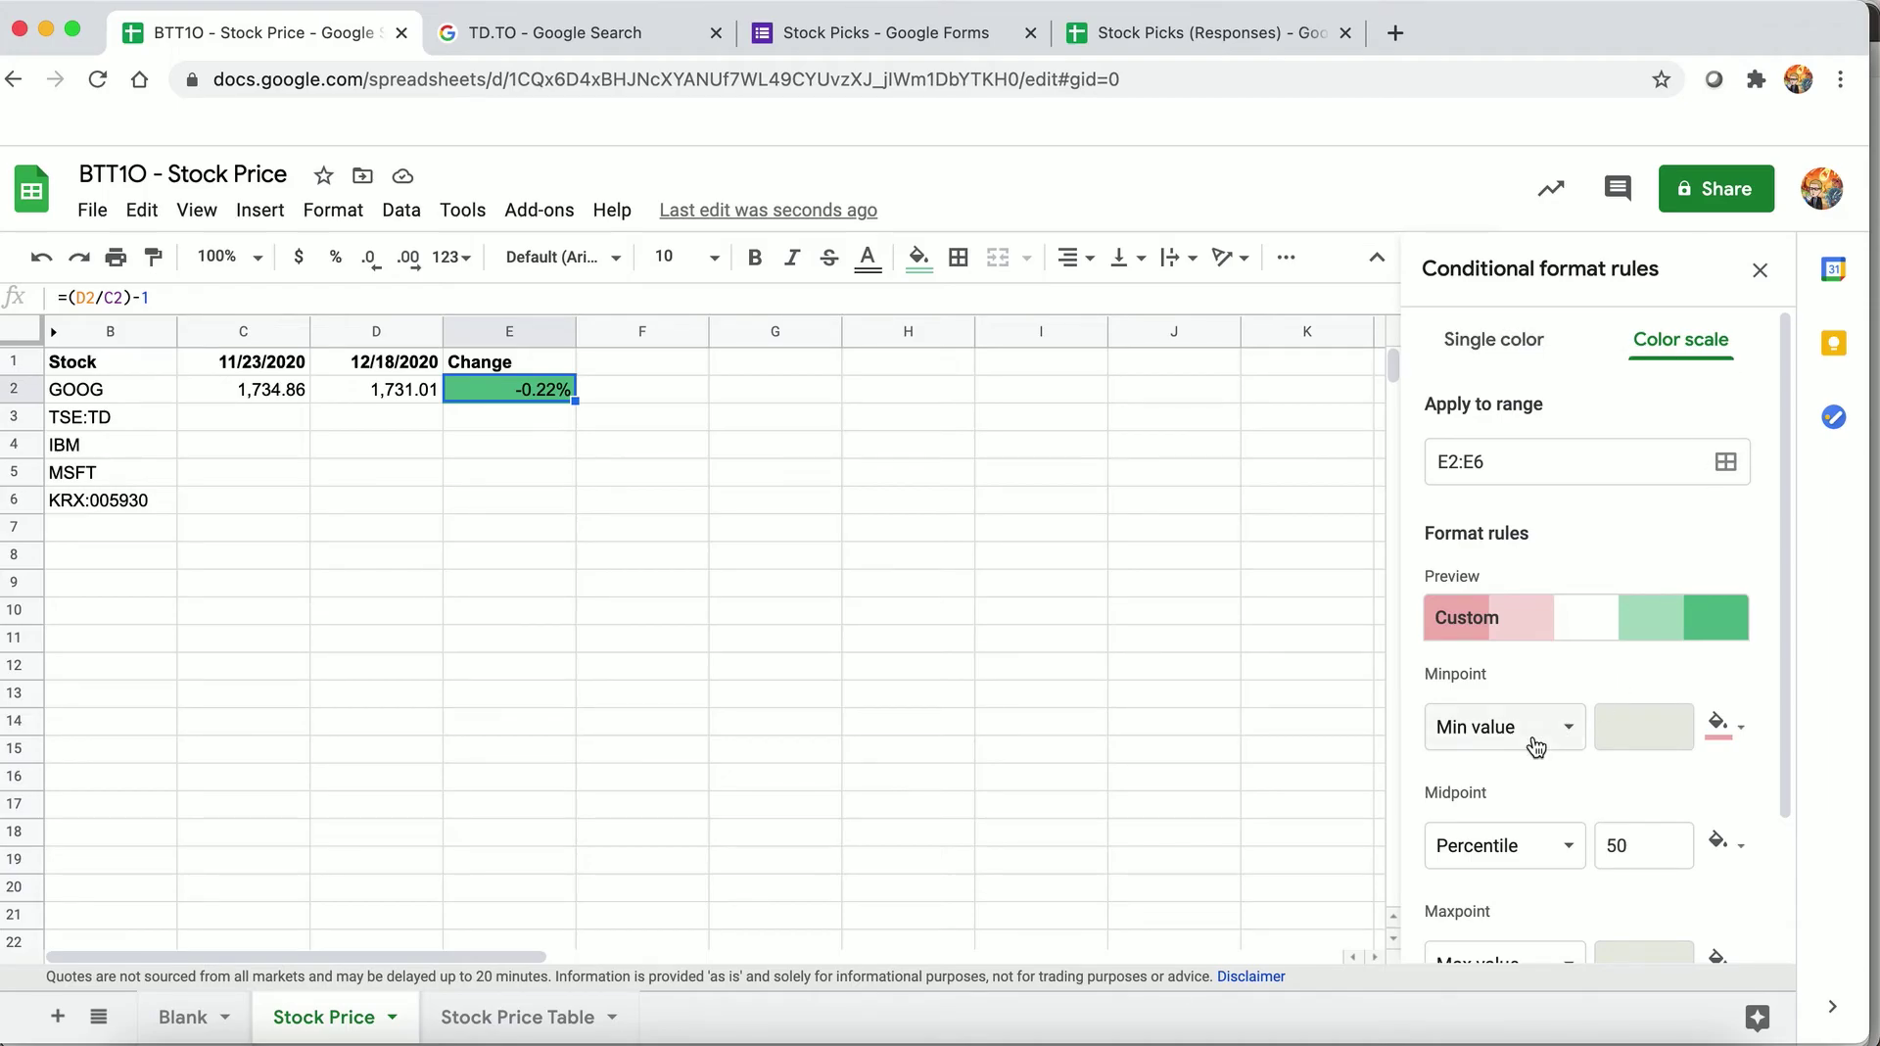
scroll(1535, 745, down, 3)
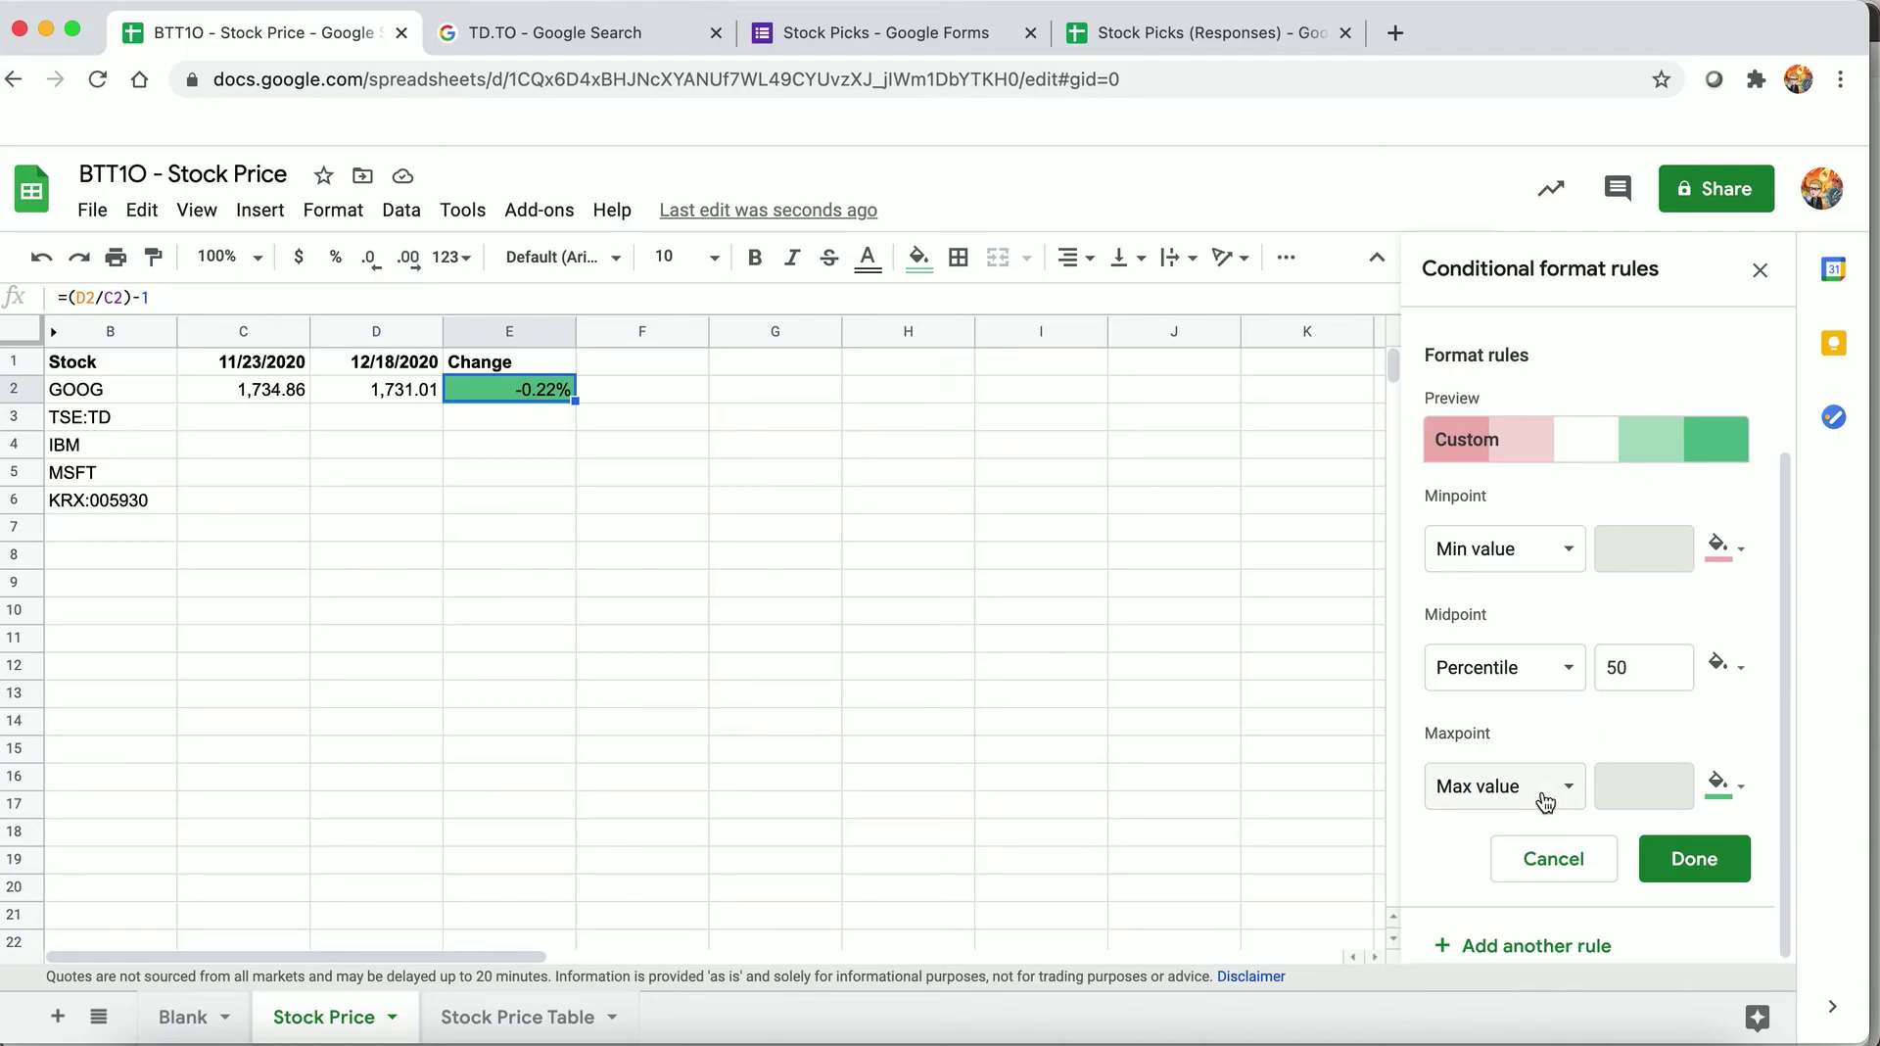
click(1685, 862)
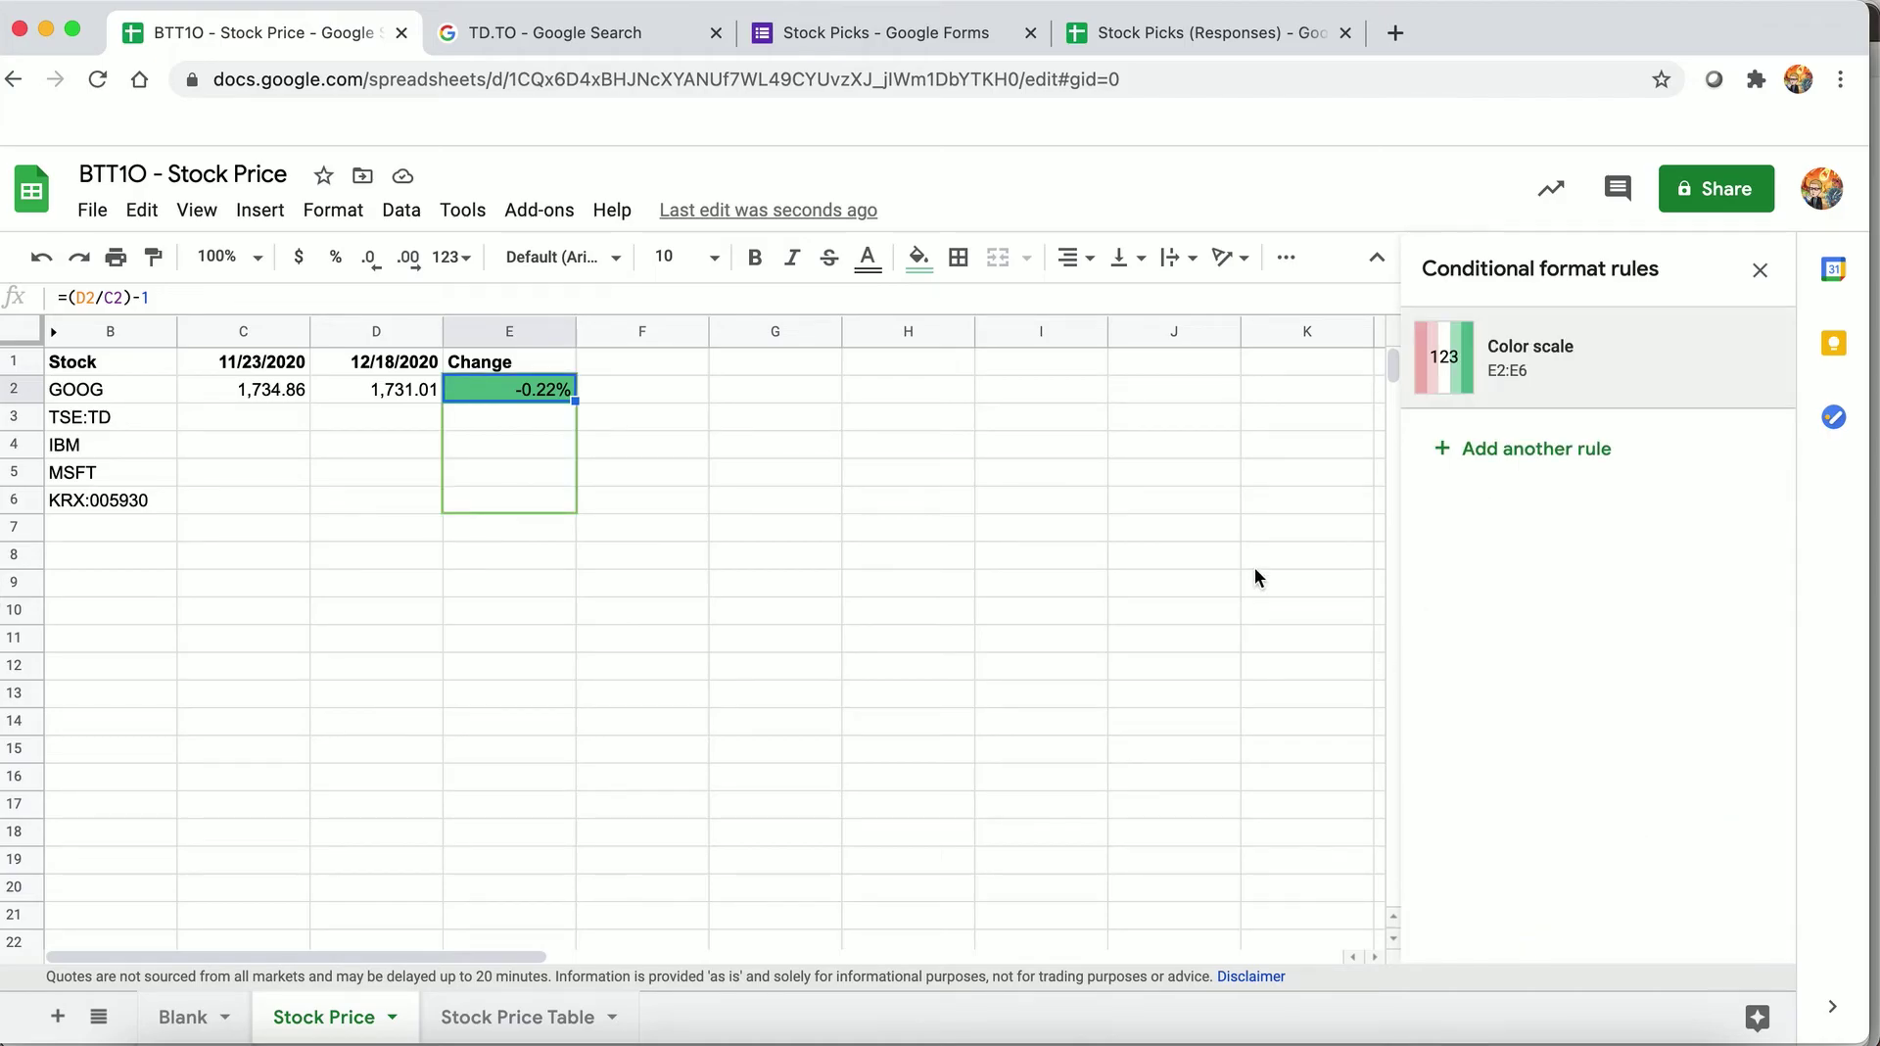
- Check the TSE:TD ticker in B3 against the exchange symbol in the Google search results for TD.TO
click(282, 391)
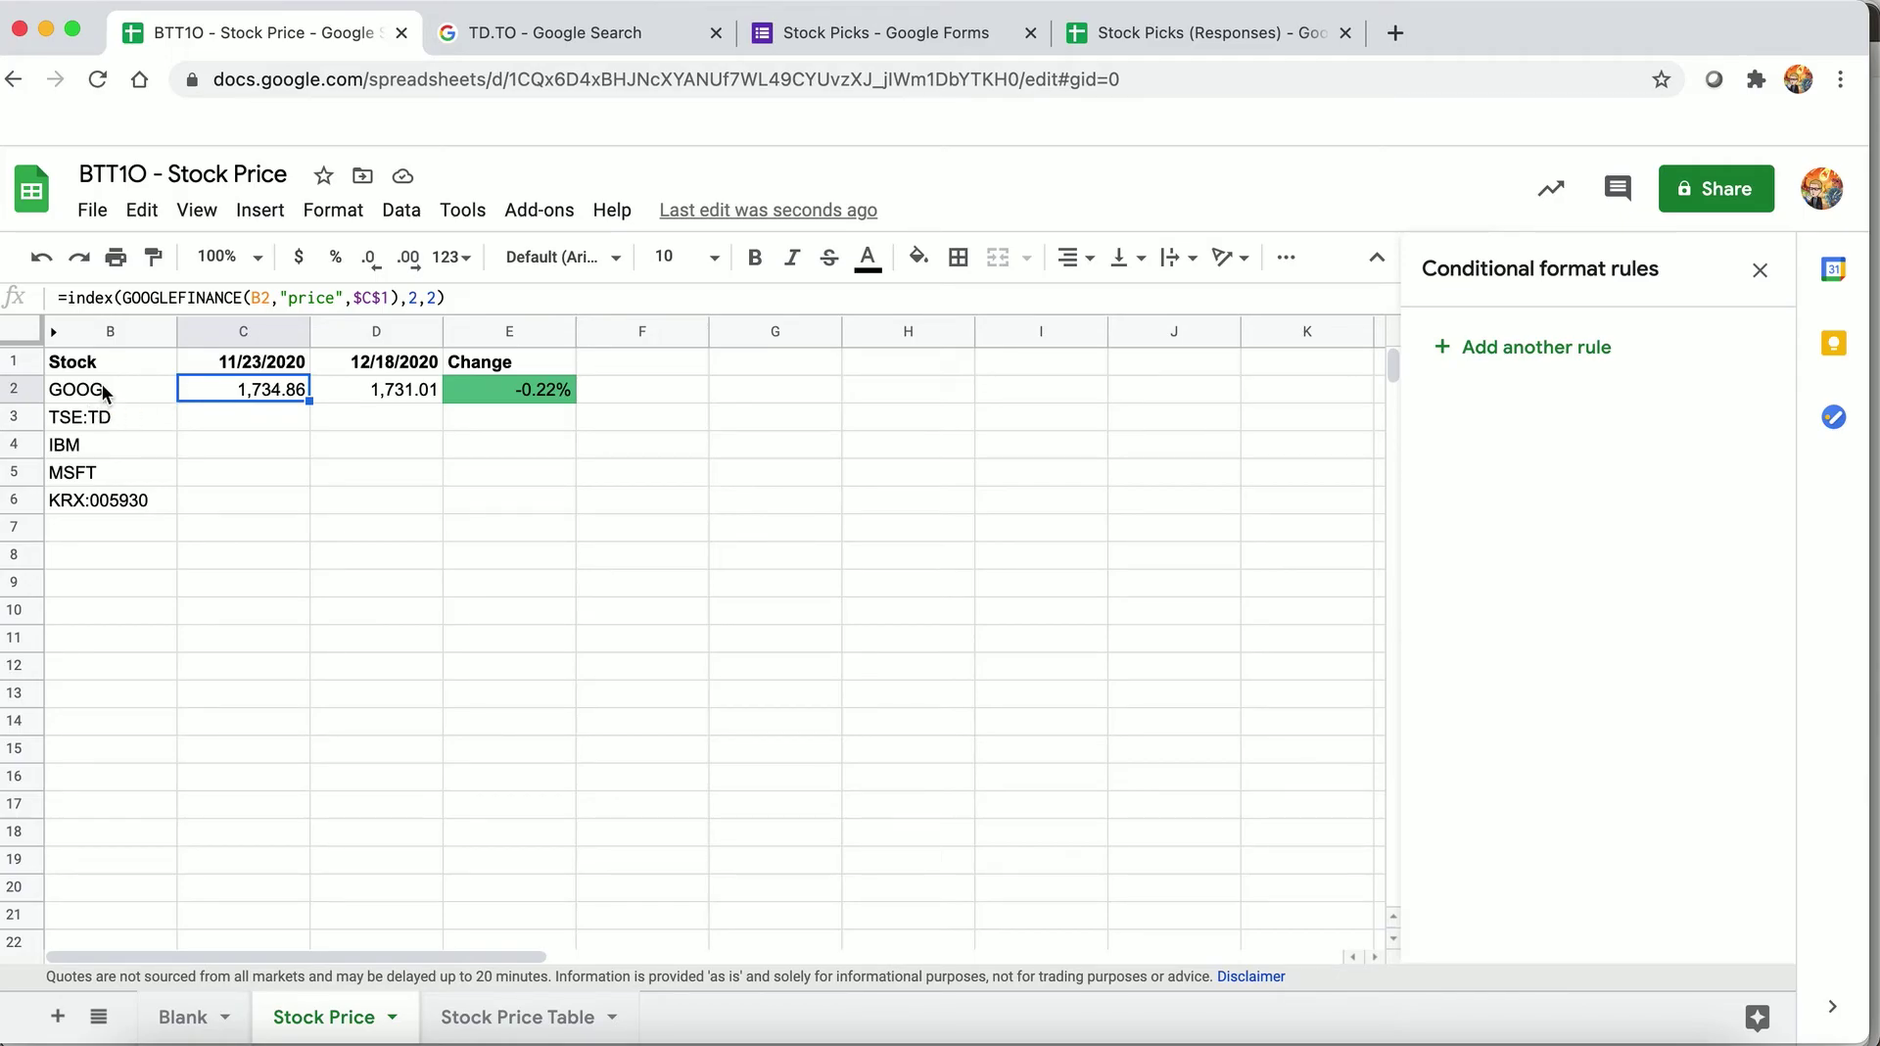
click(86, 414)
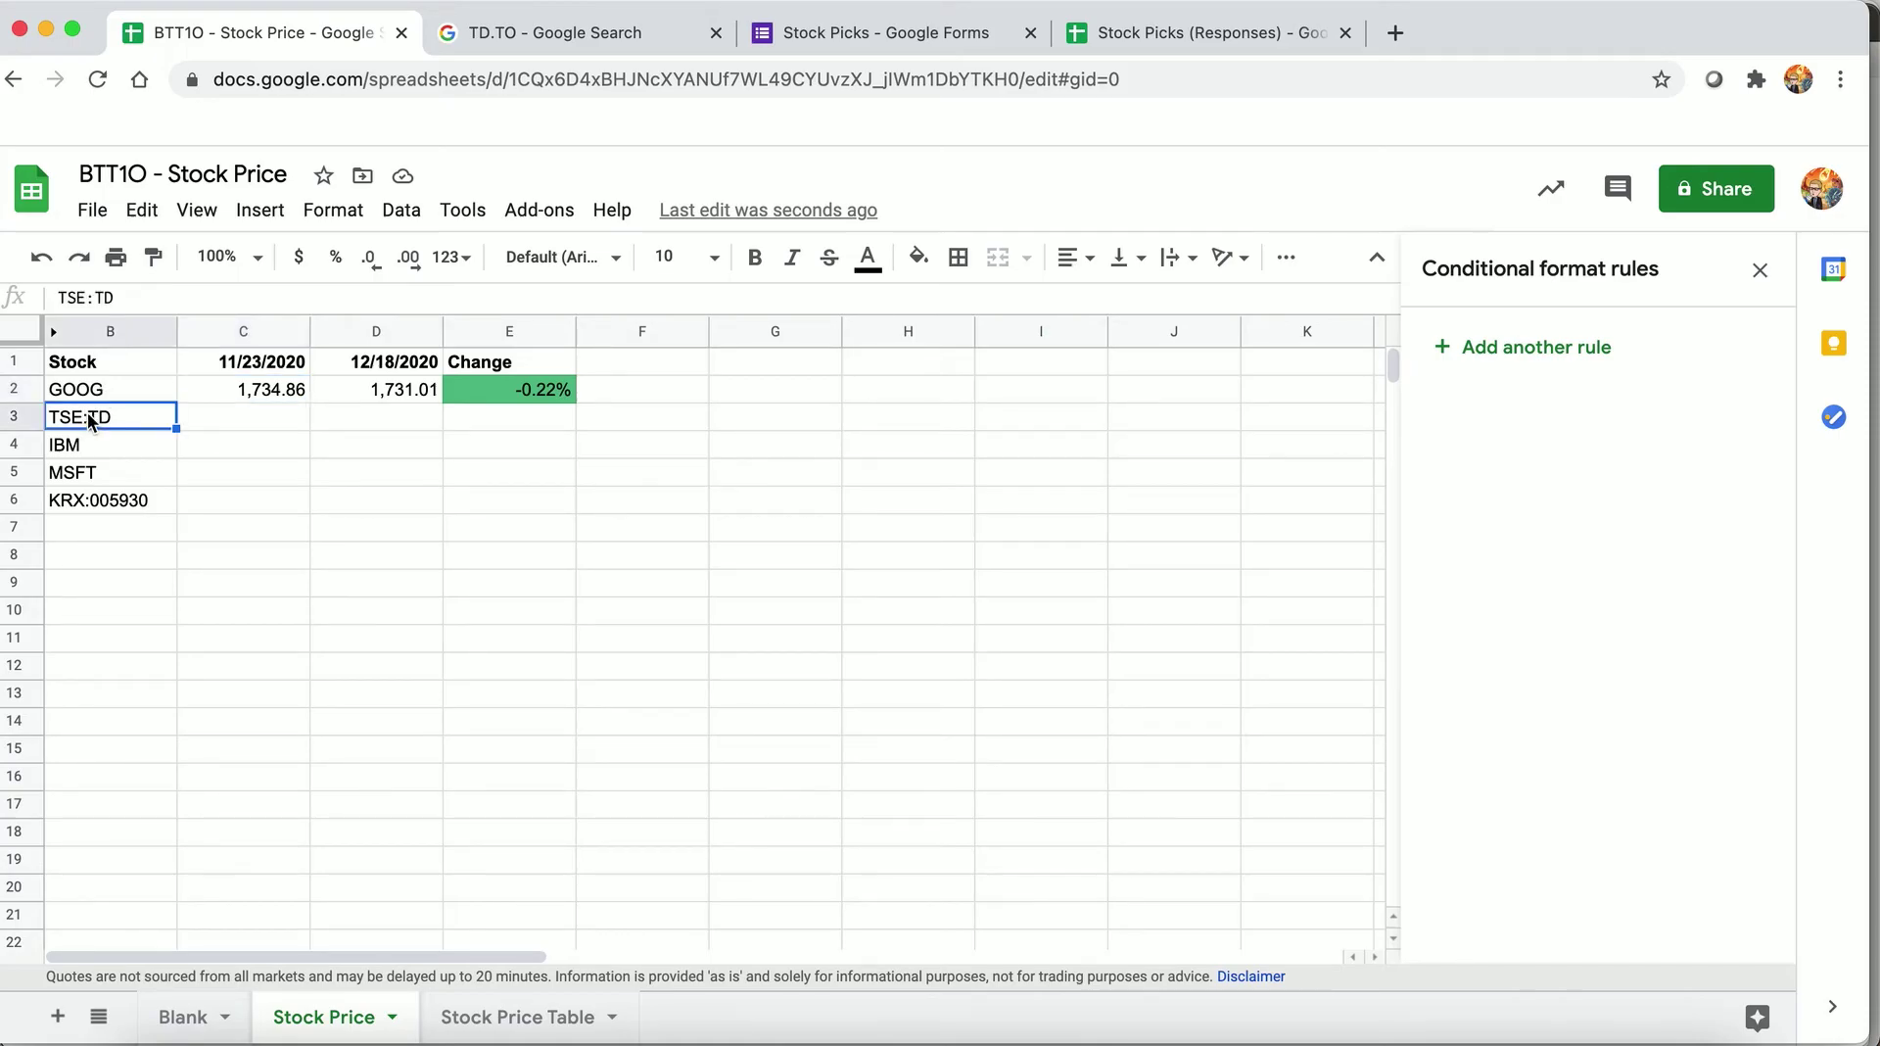
click(561, 37)
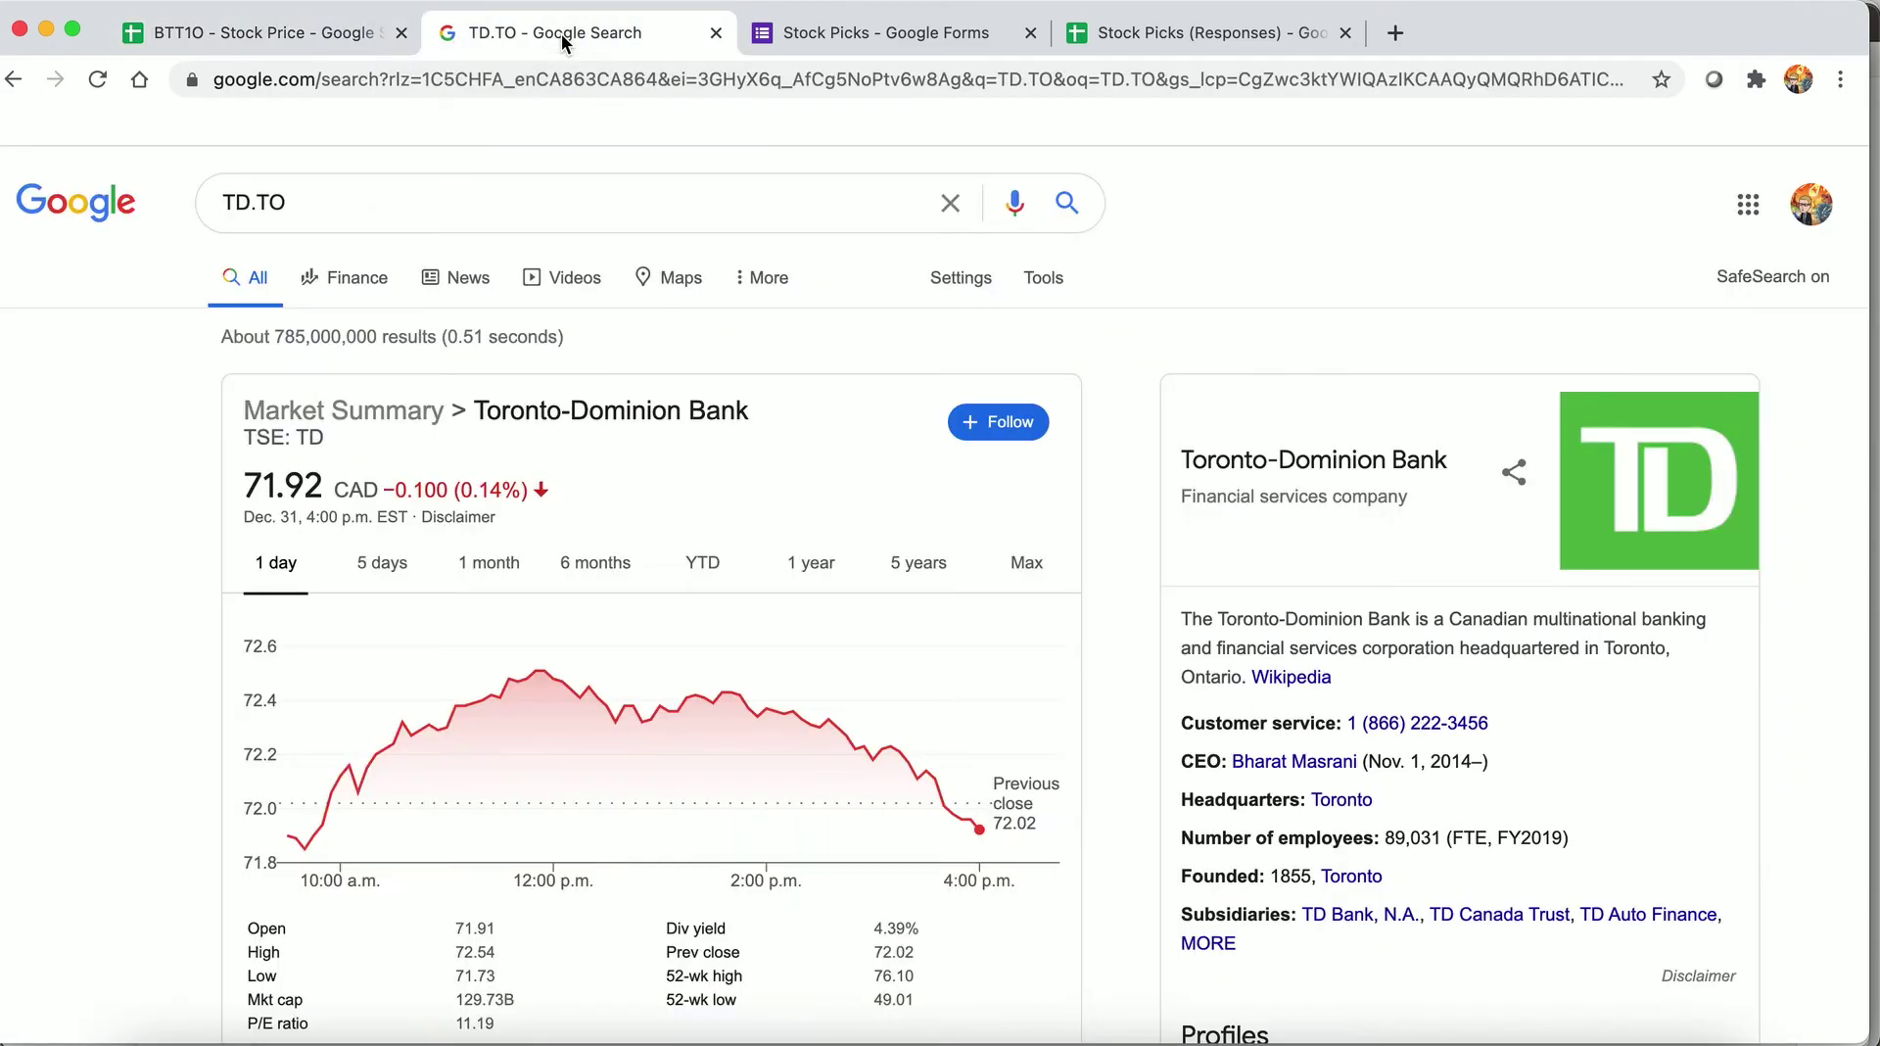
click(380, 195)
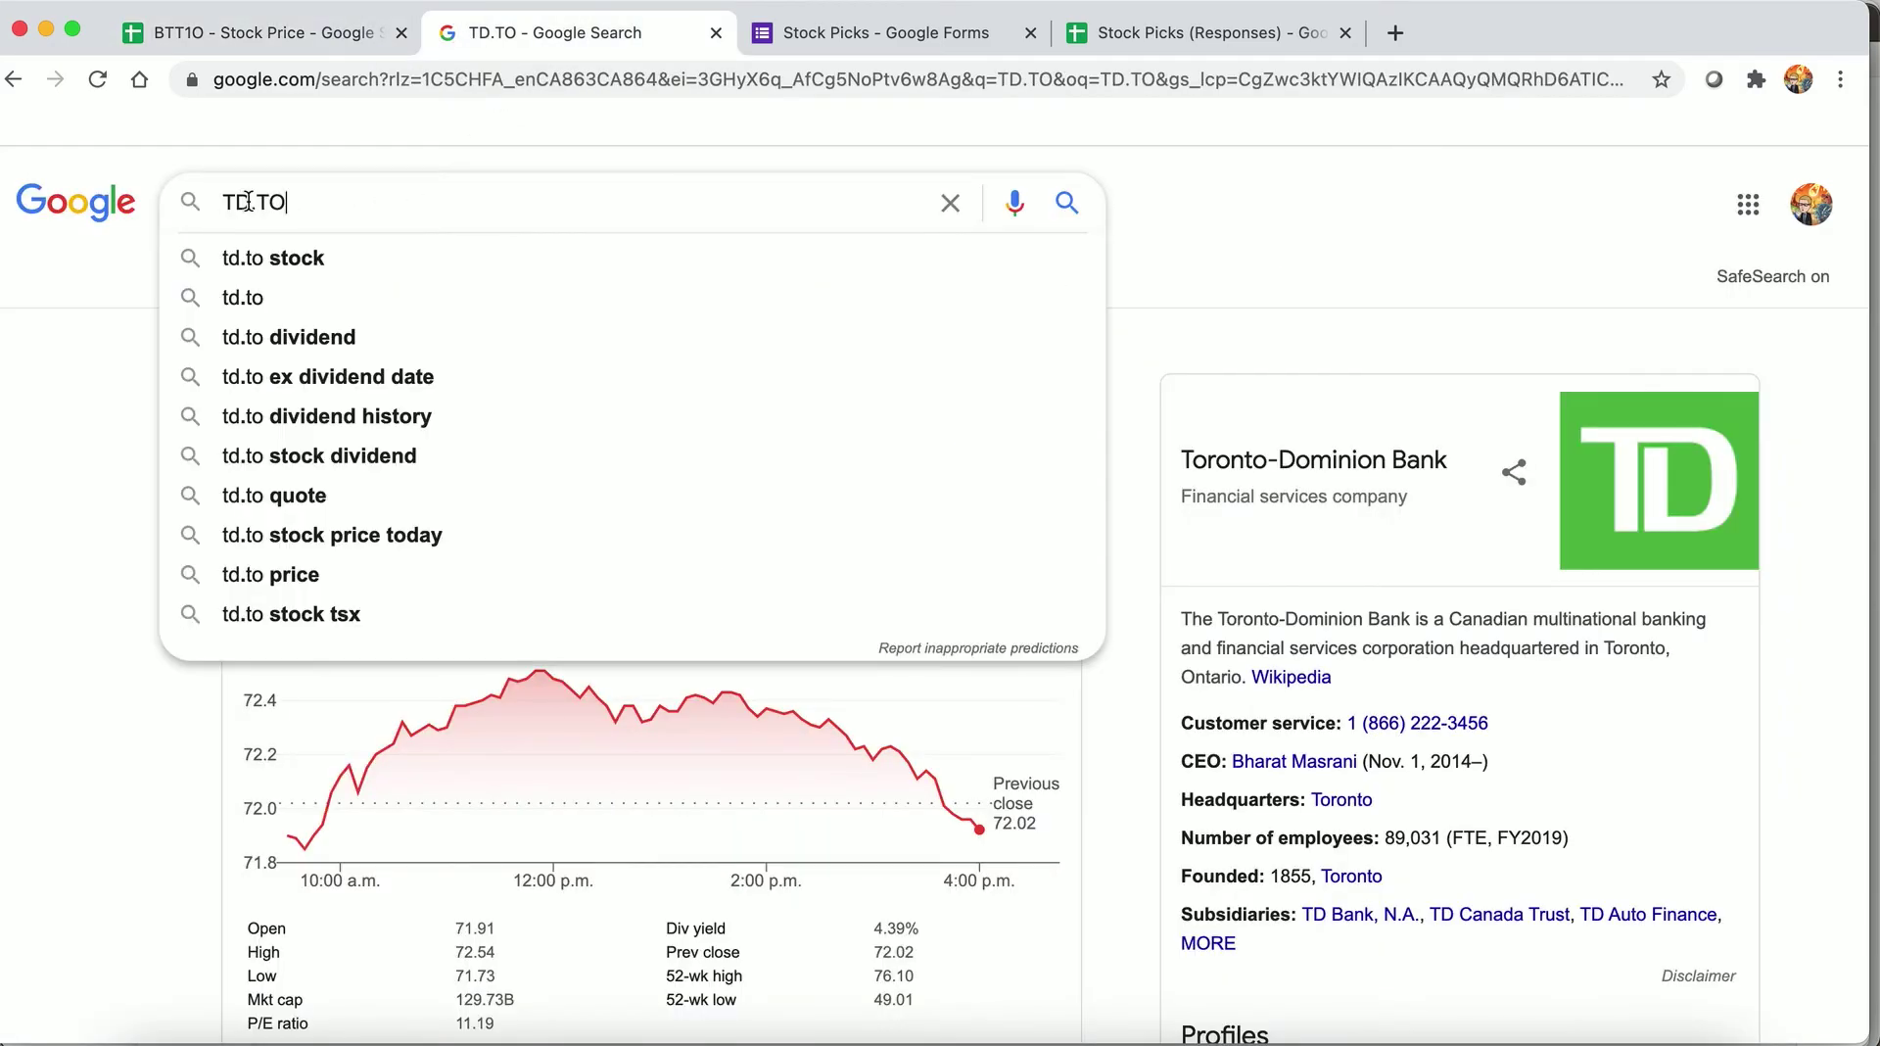
click(80, 297)
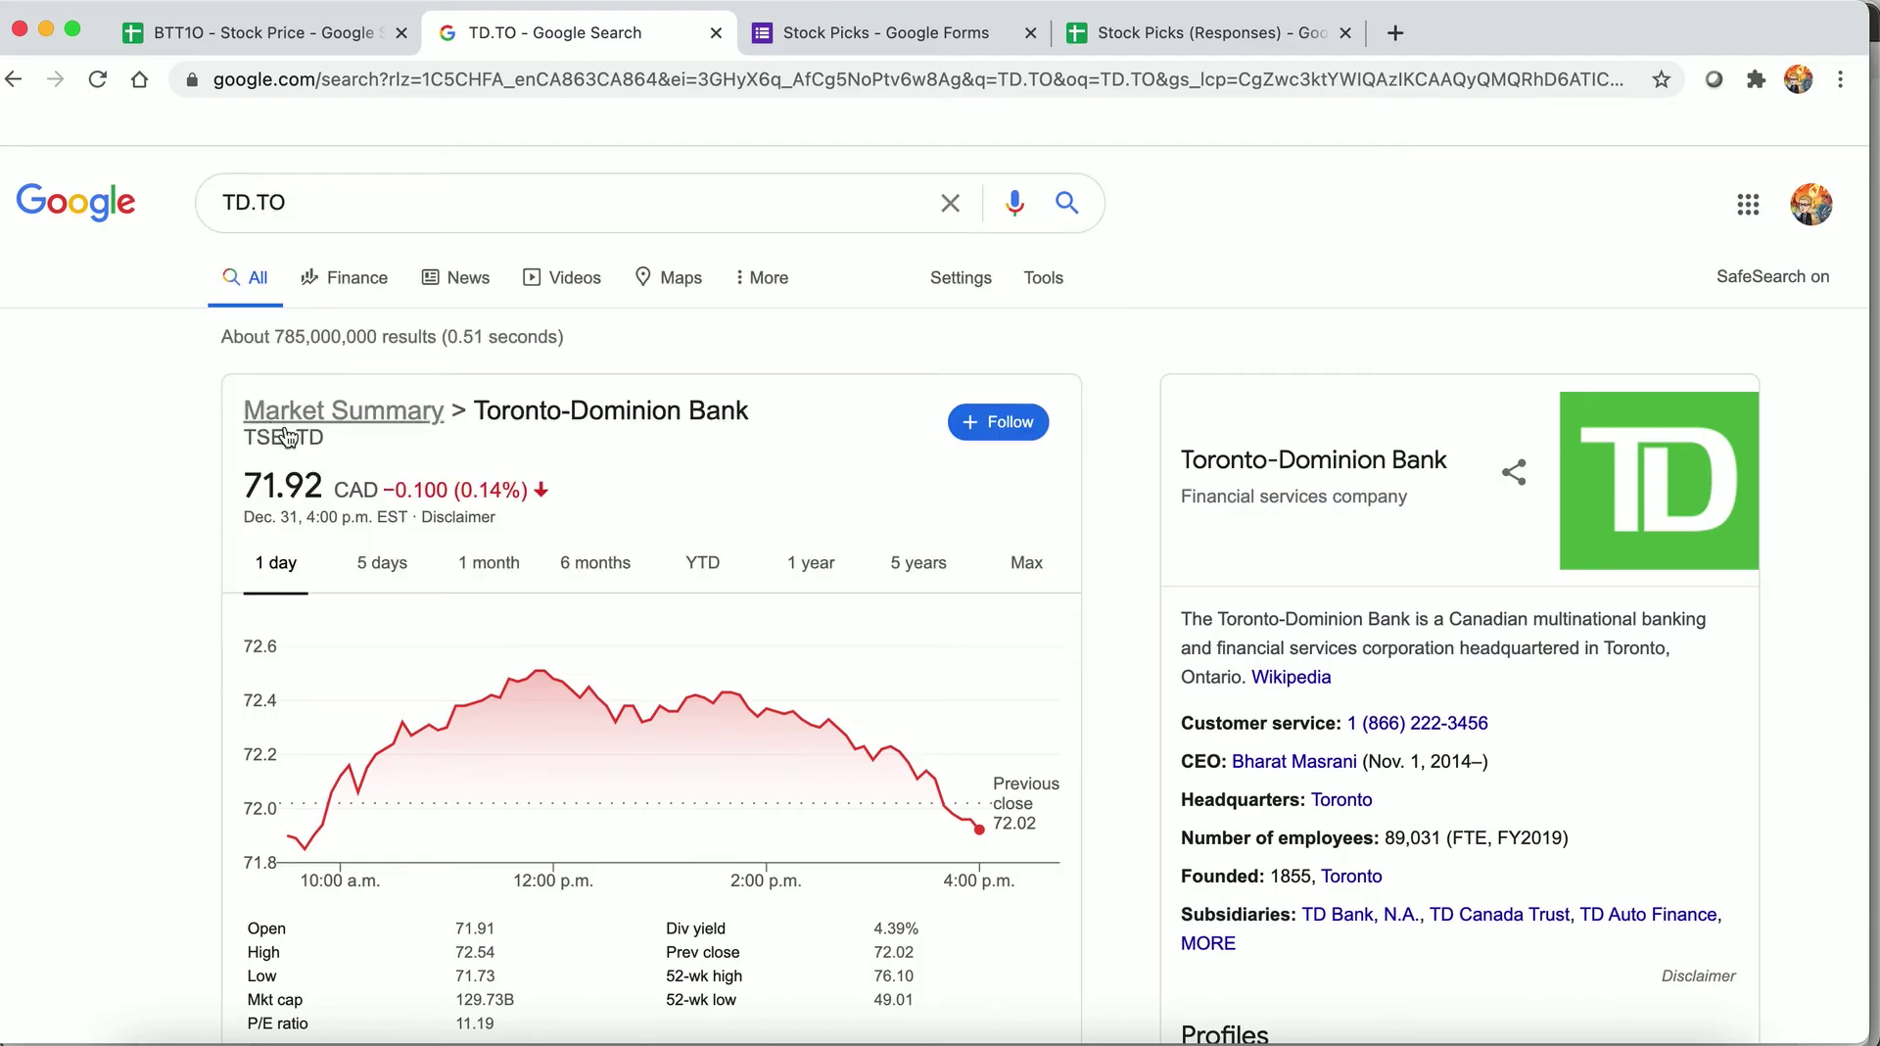
- Compare the TSE: TD symbol in the search results with B3 in the stock sheet and review the tickers in B4:B6
drag(326, 438, 241, 443)
click(241, 446)
triple_click(245, 438)
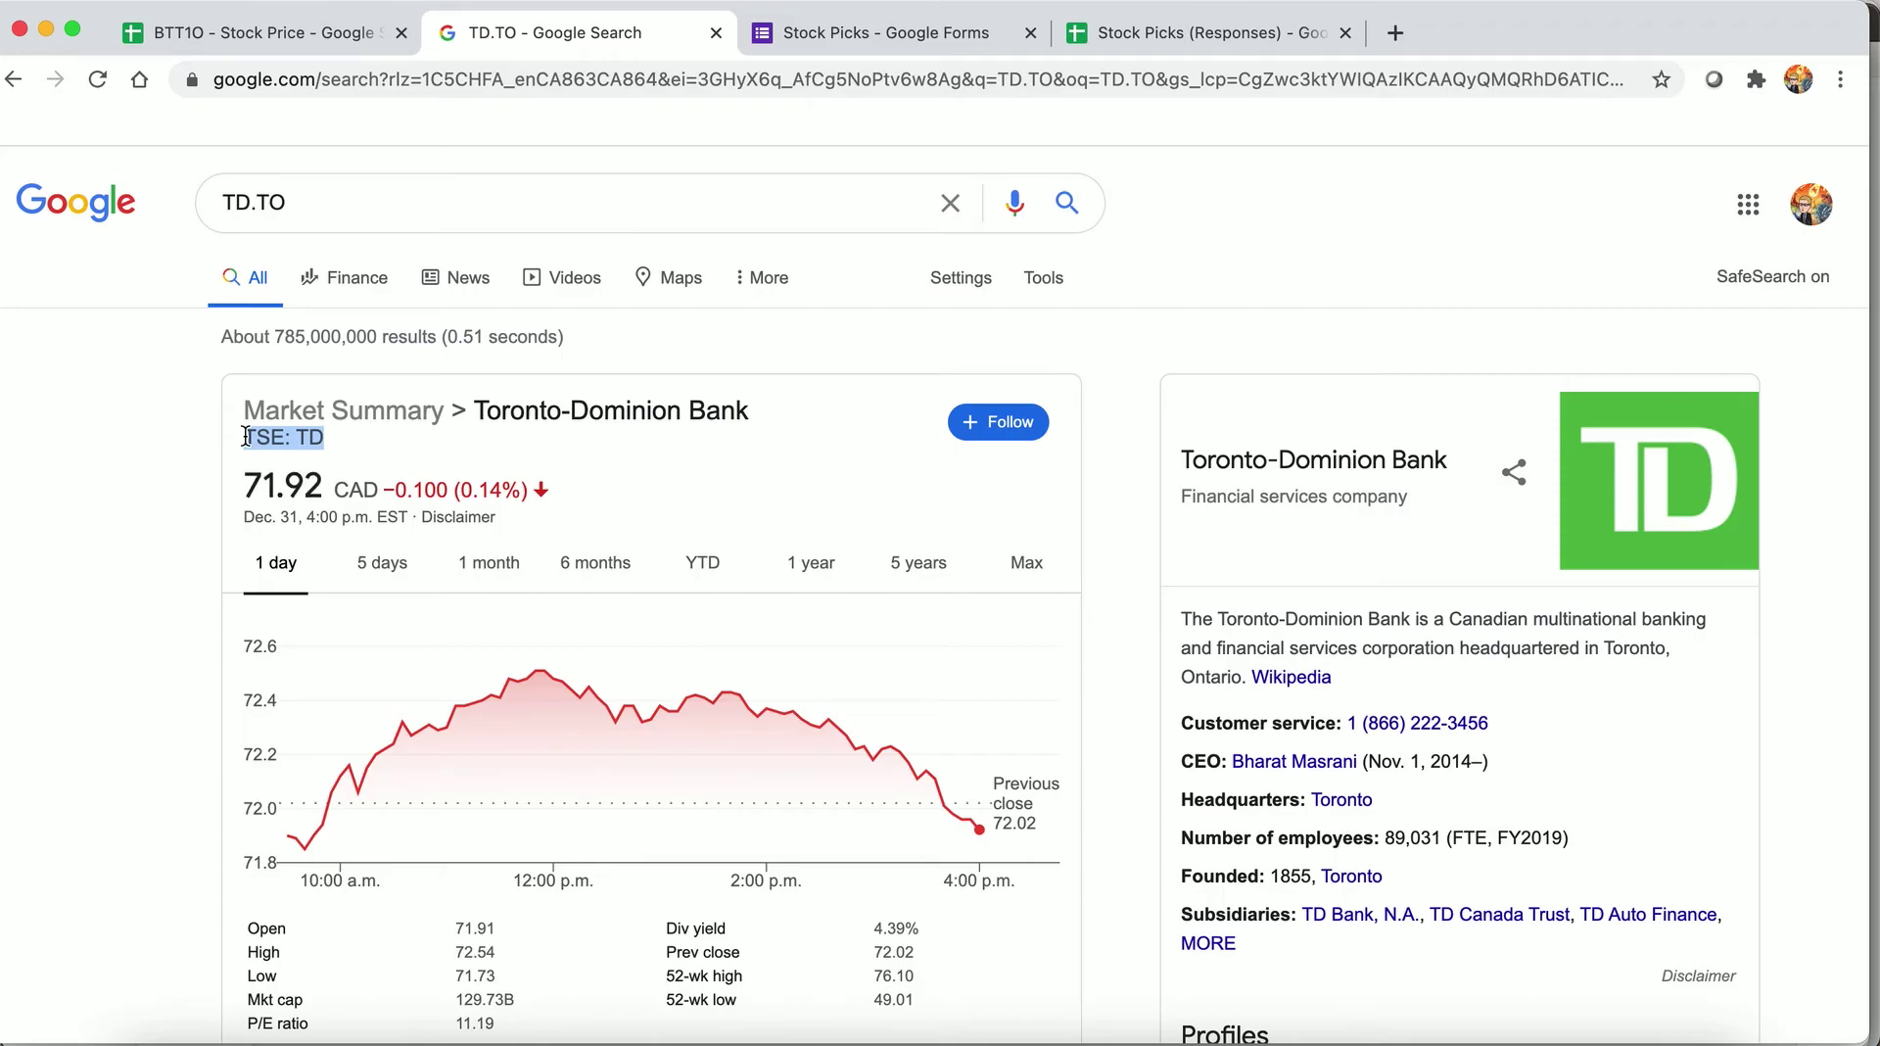
triple_click(231, 434)
click(260, 438)
click(316, 32)
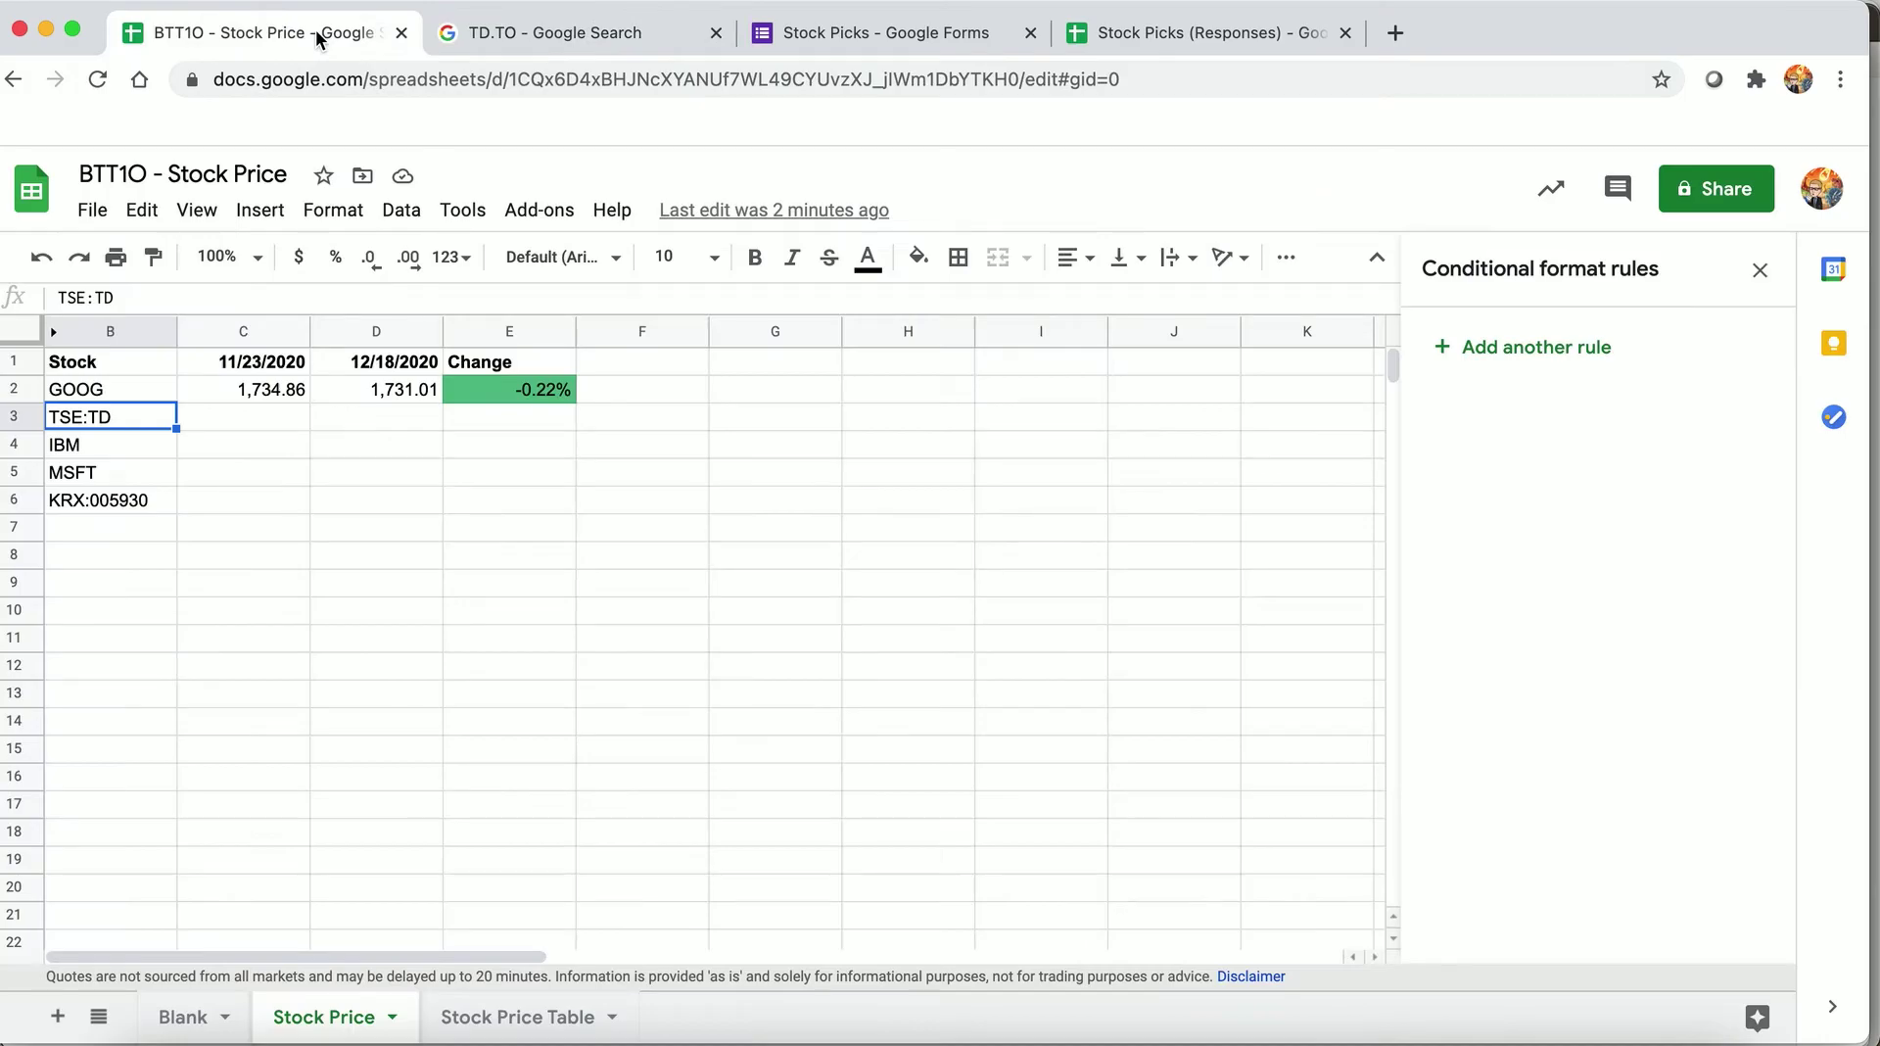
click(96, 298)
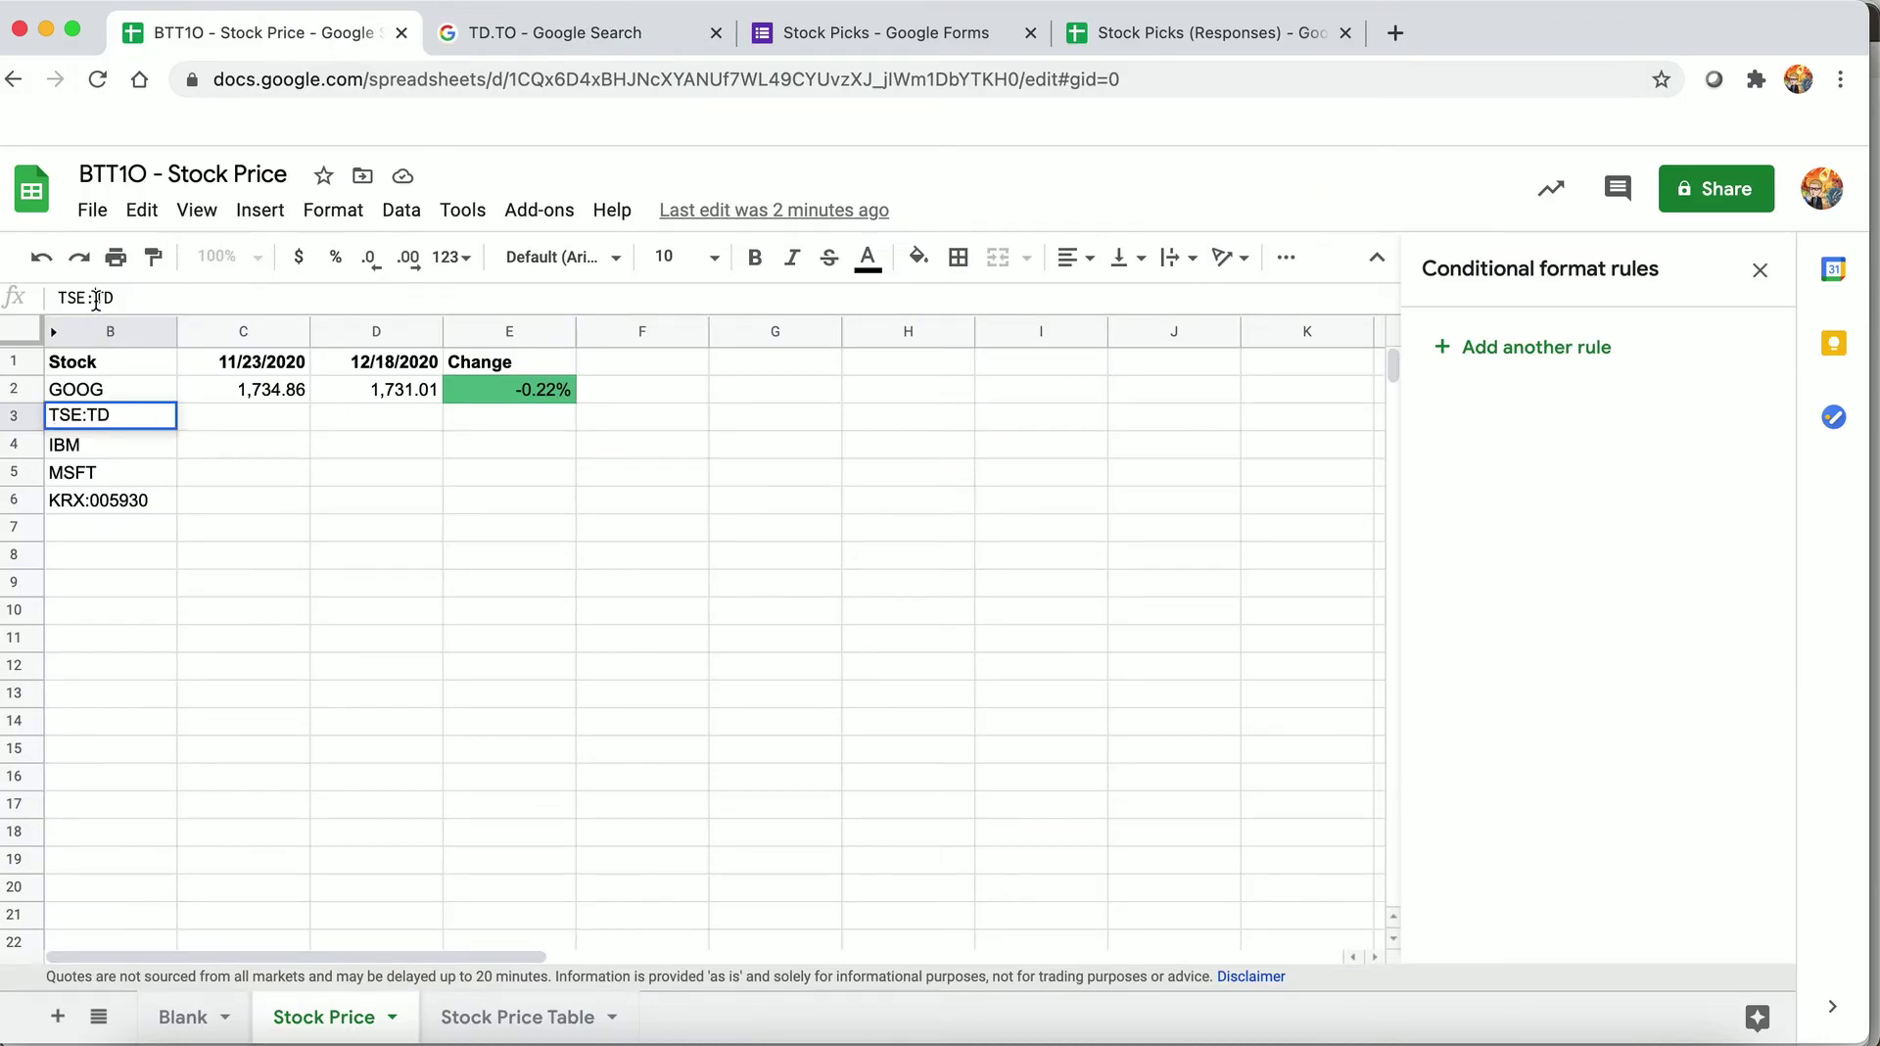
click(84, 447)
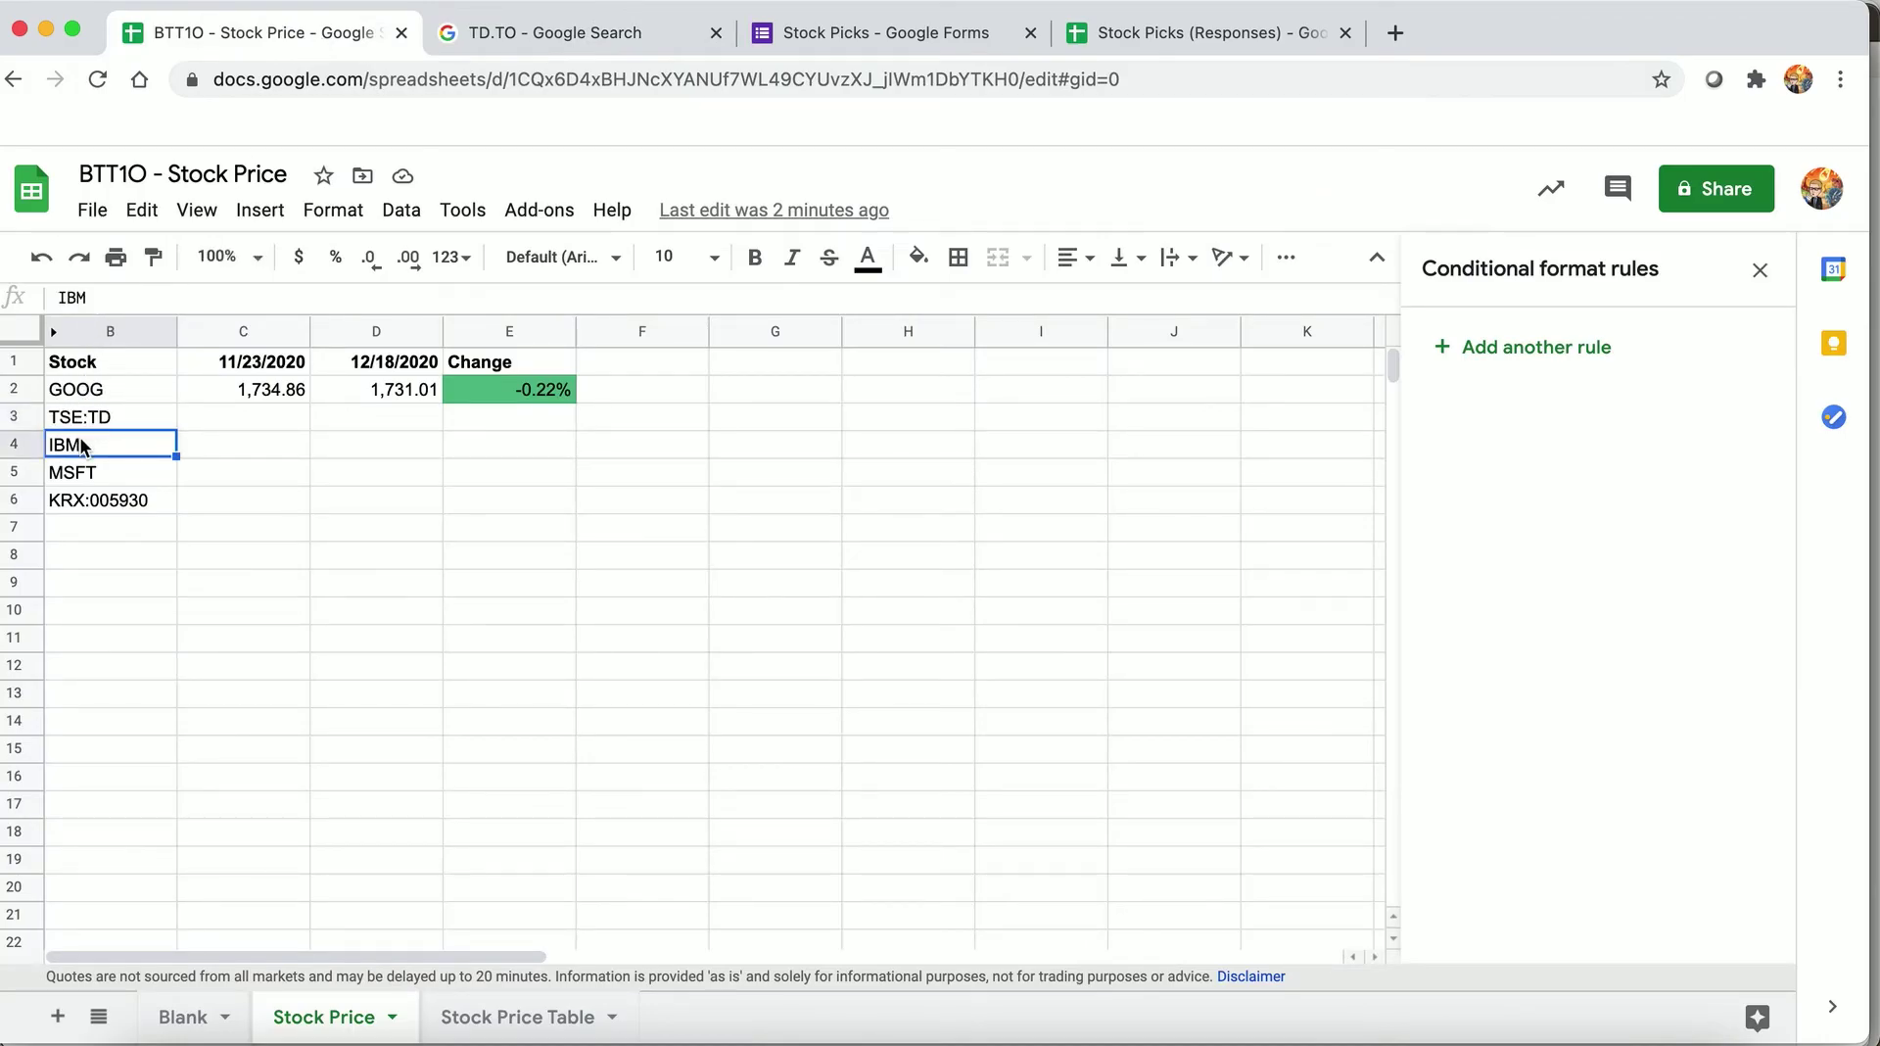
click(77, 477)
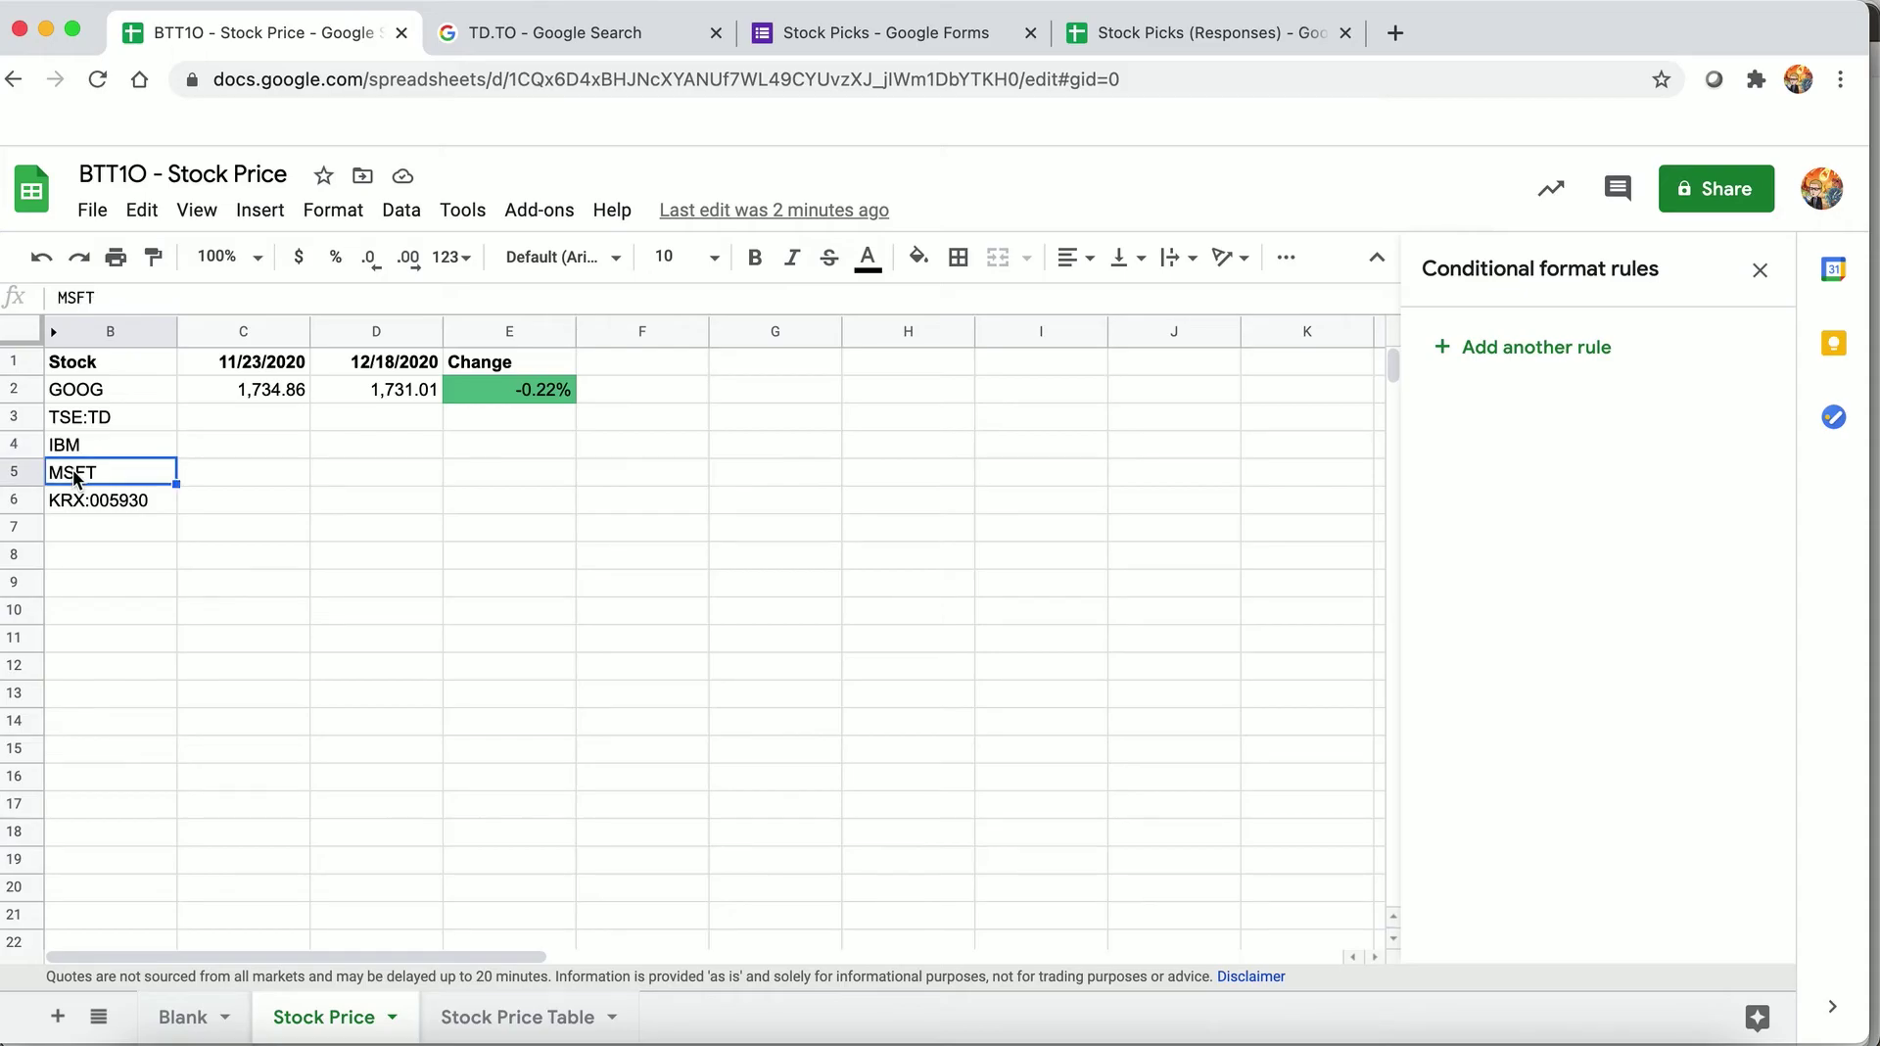
click(67, 500)
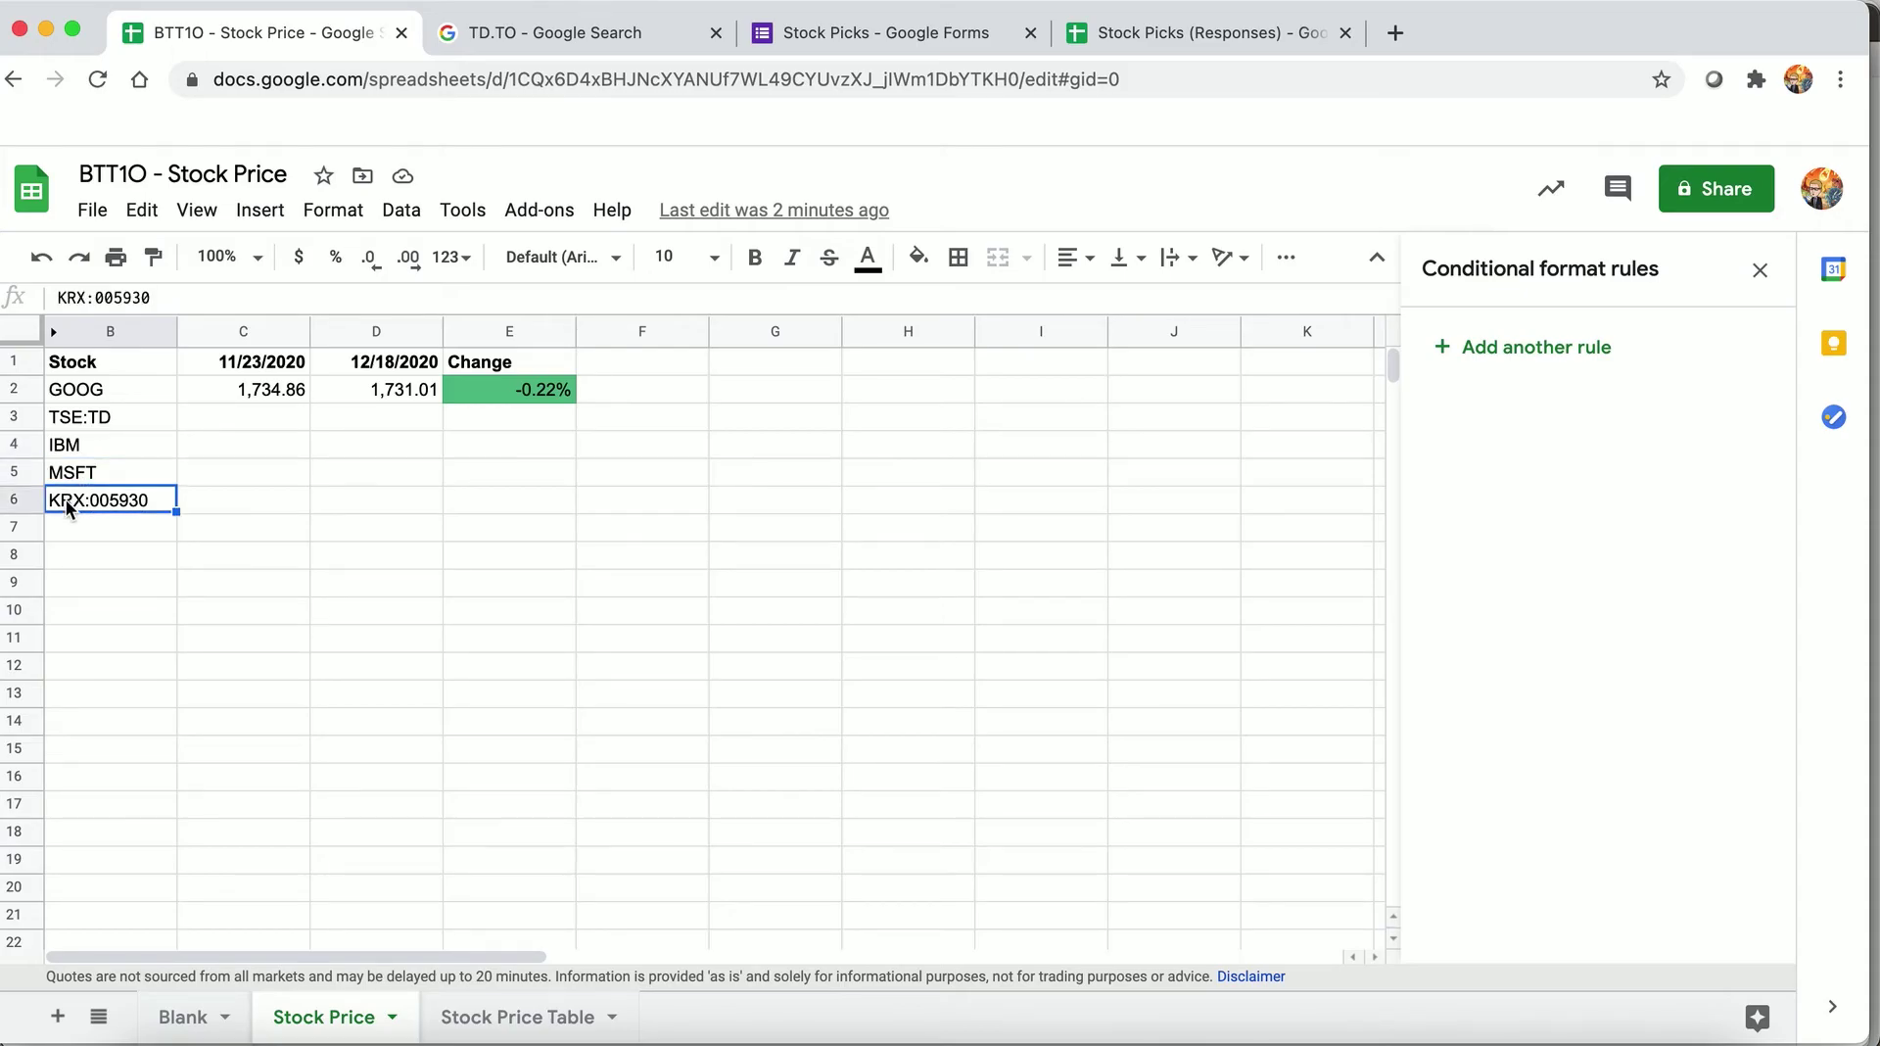
click(97, 298)
- Search Google for "samsung stock price" and copy the KRX: 005930 symbol under Samsung Electronics Co Ltd
click(511, 35)
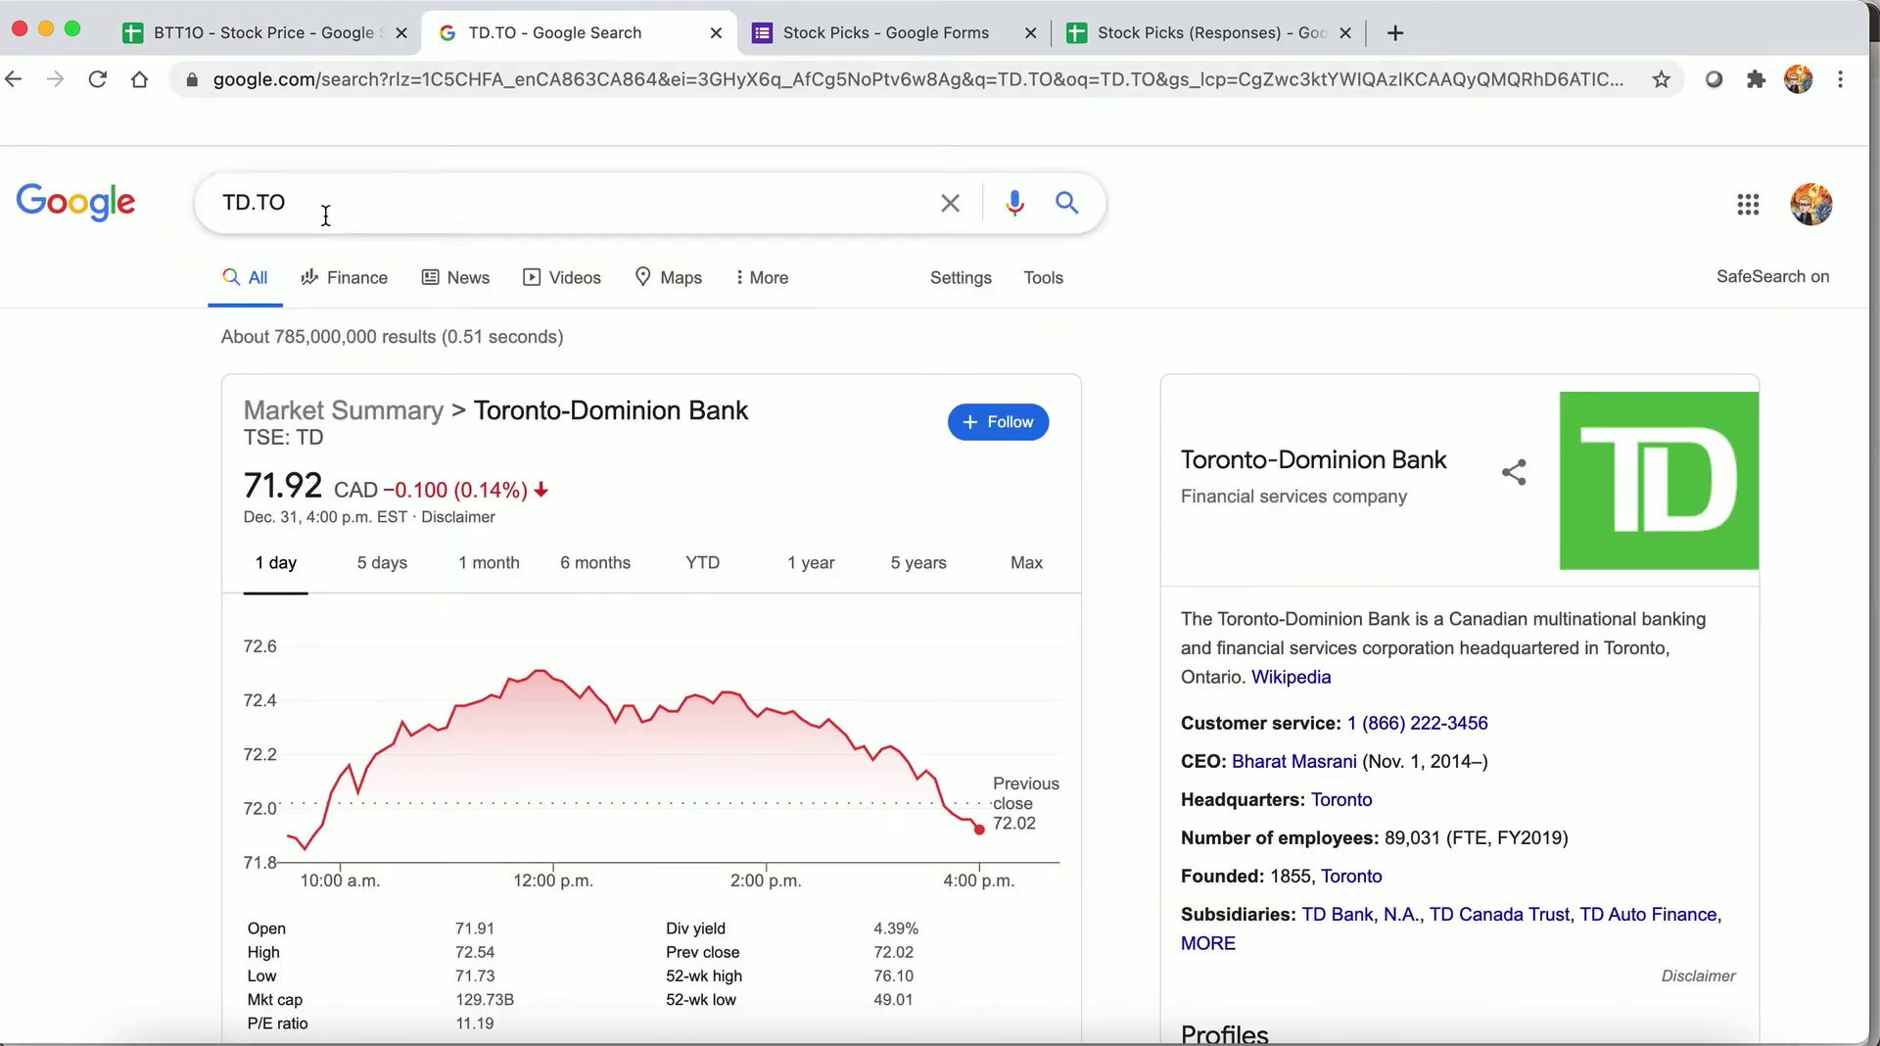
drag(325, 208, 189, 202)
text(samsung stock price)
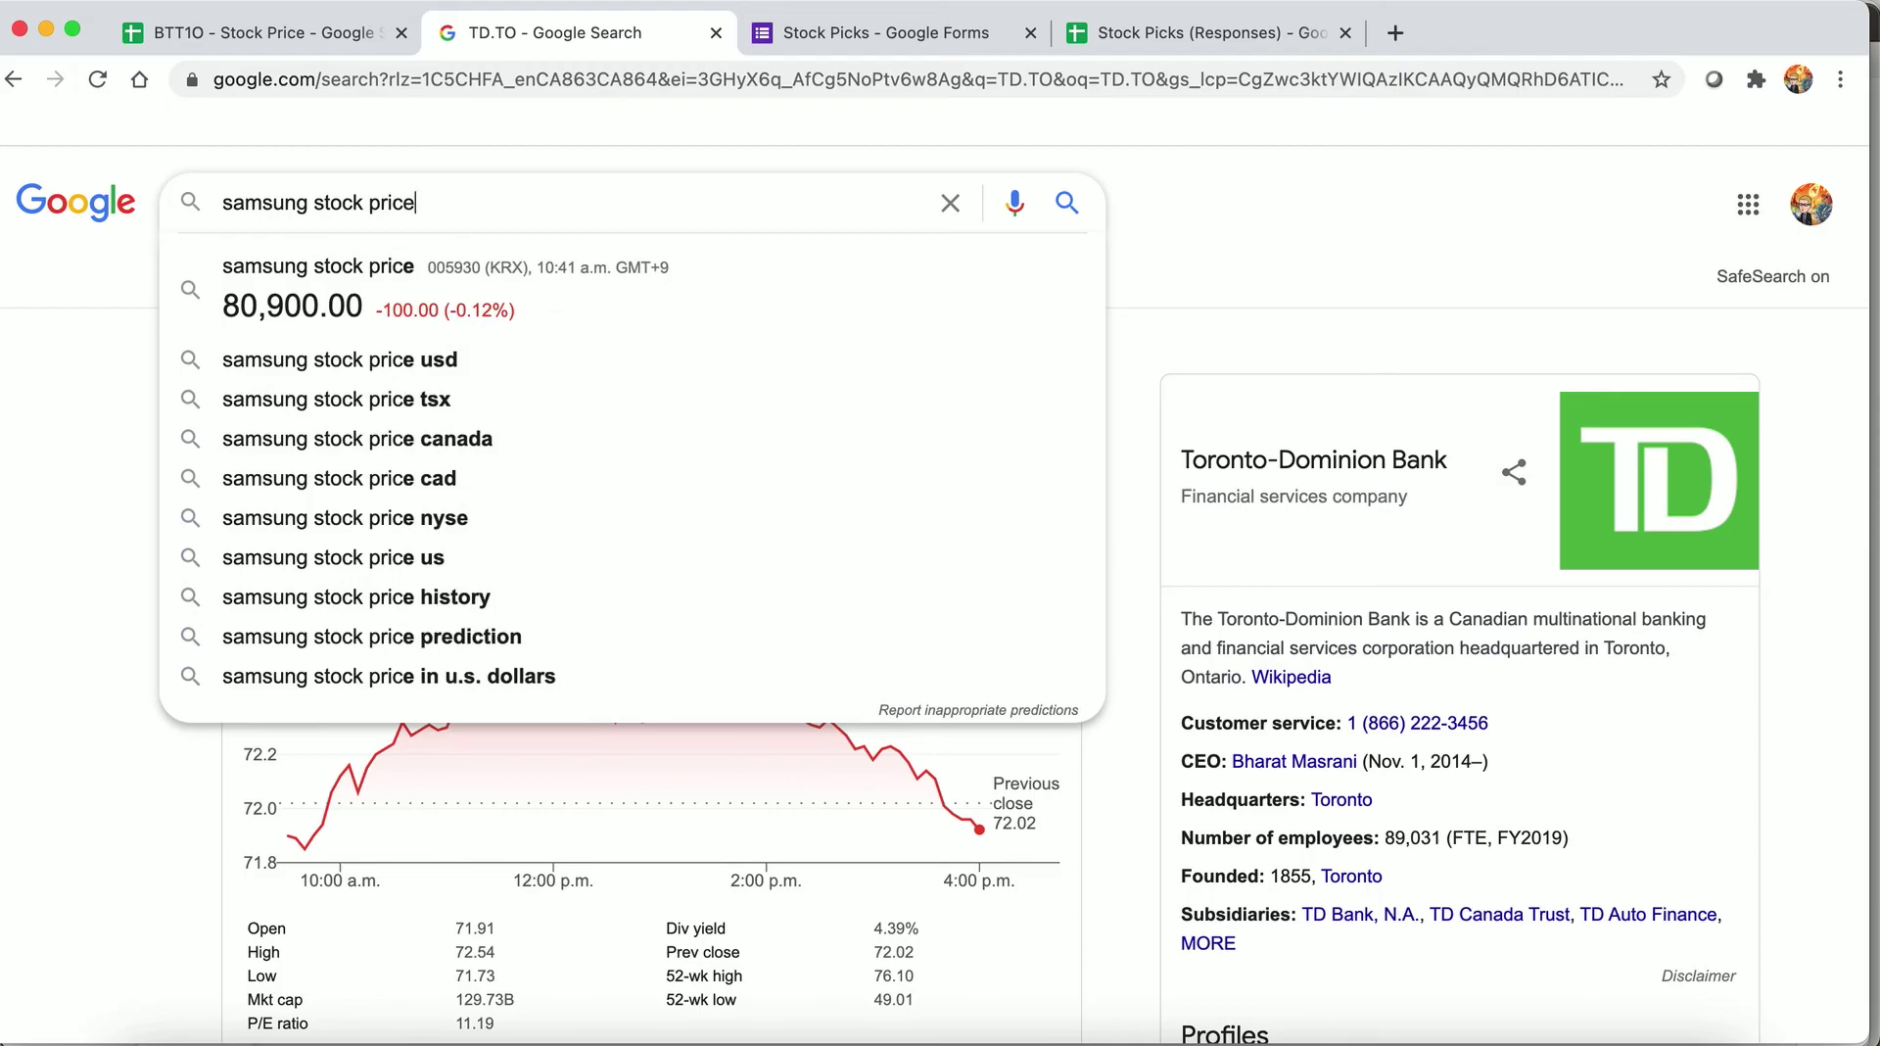
key(Return)
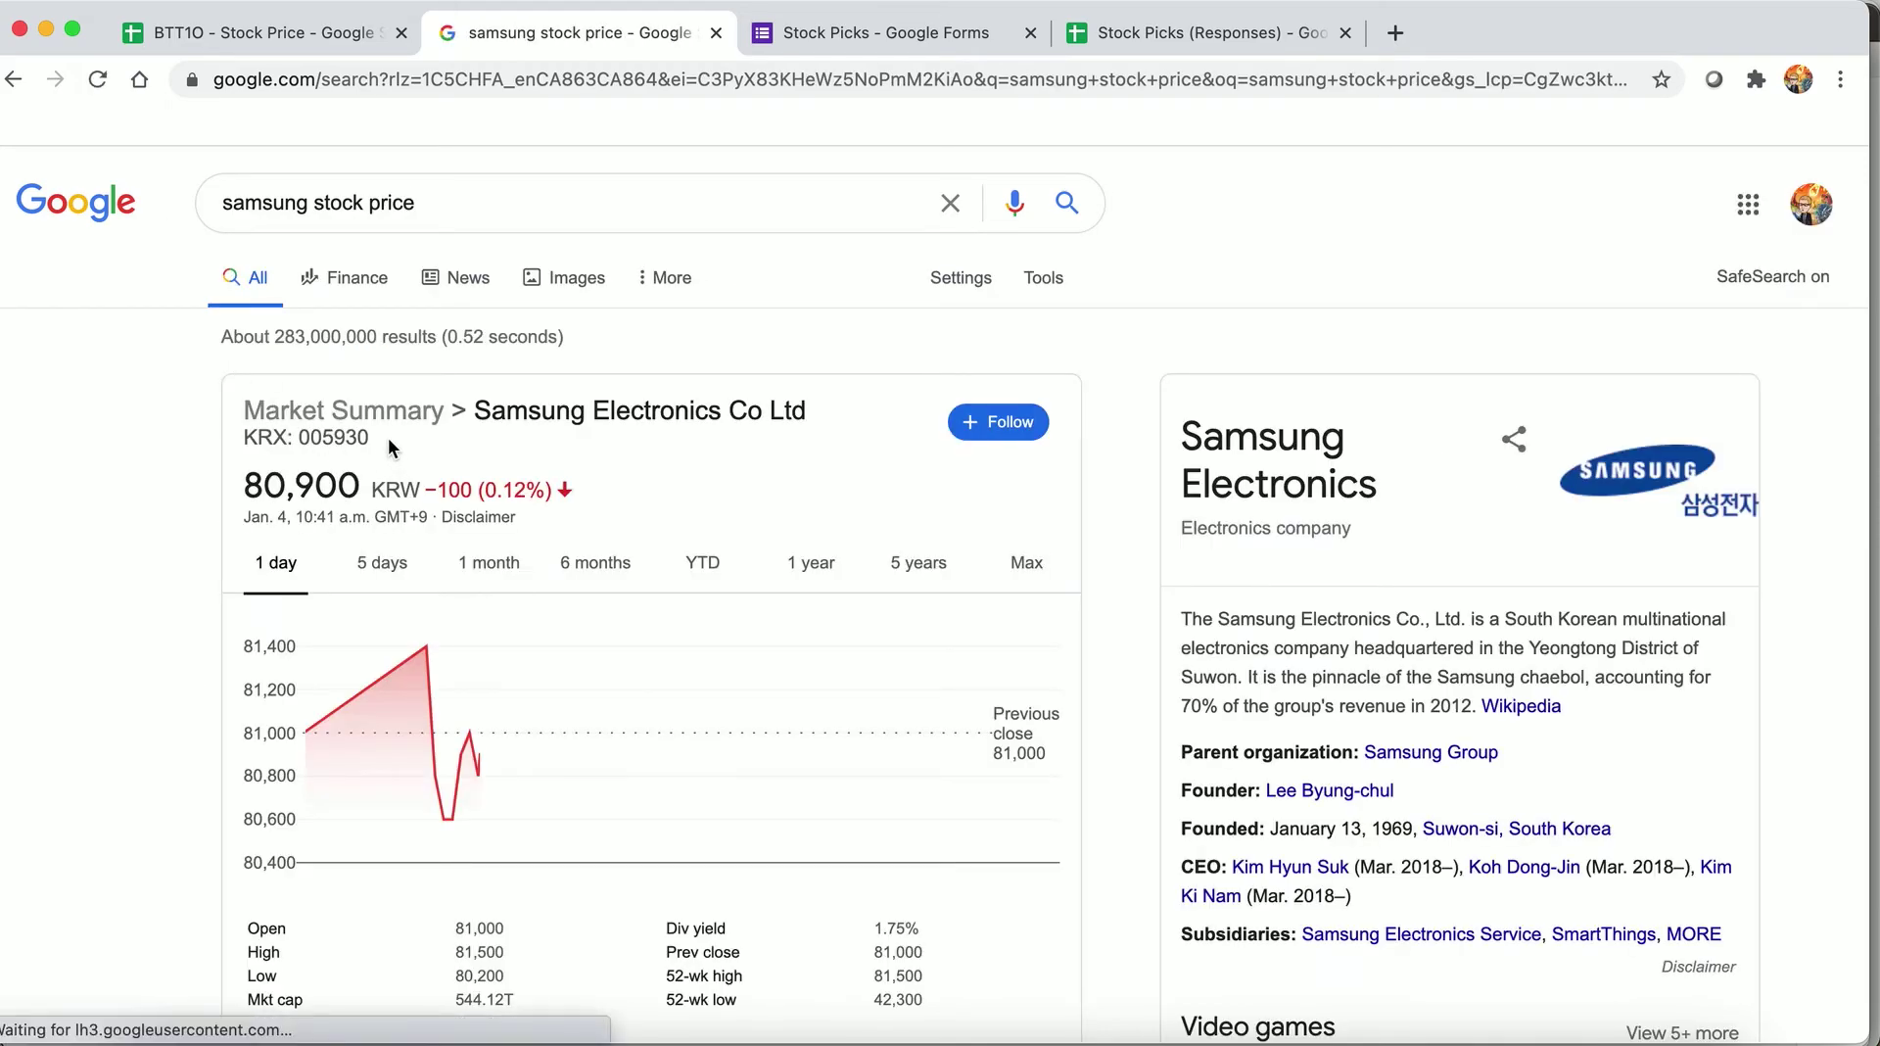
drag(245, 437, 370, 438)
key(super+c)
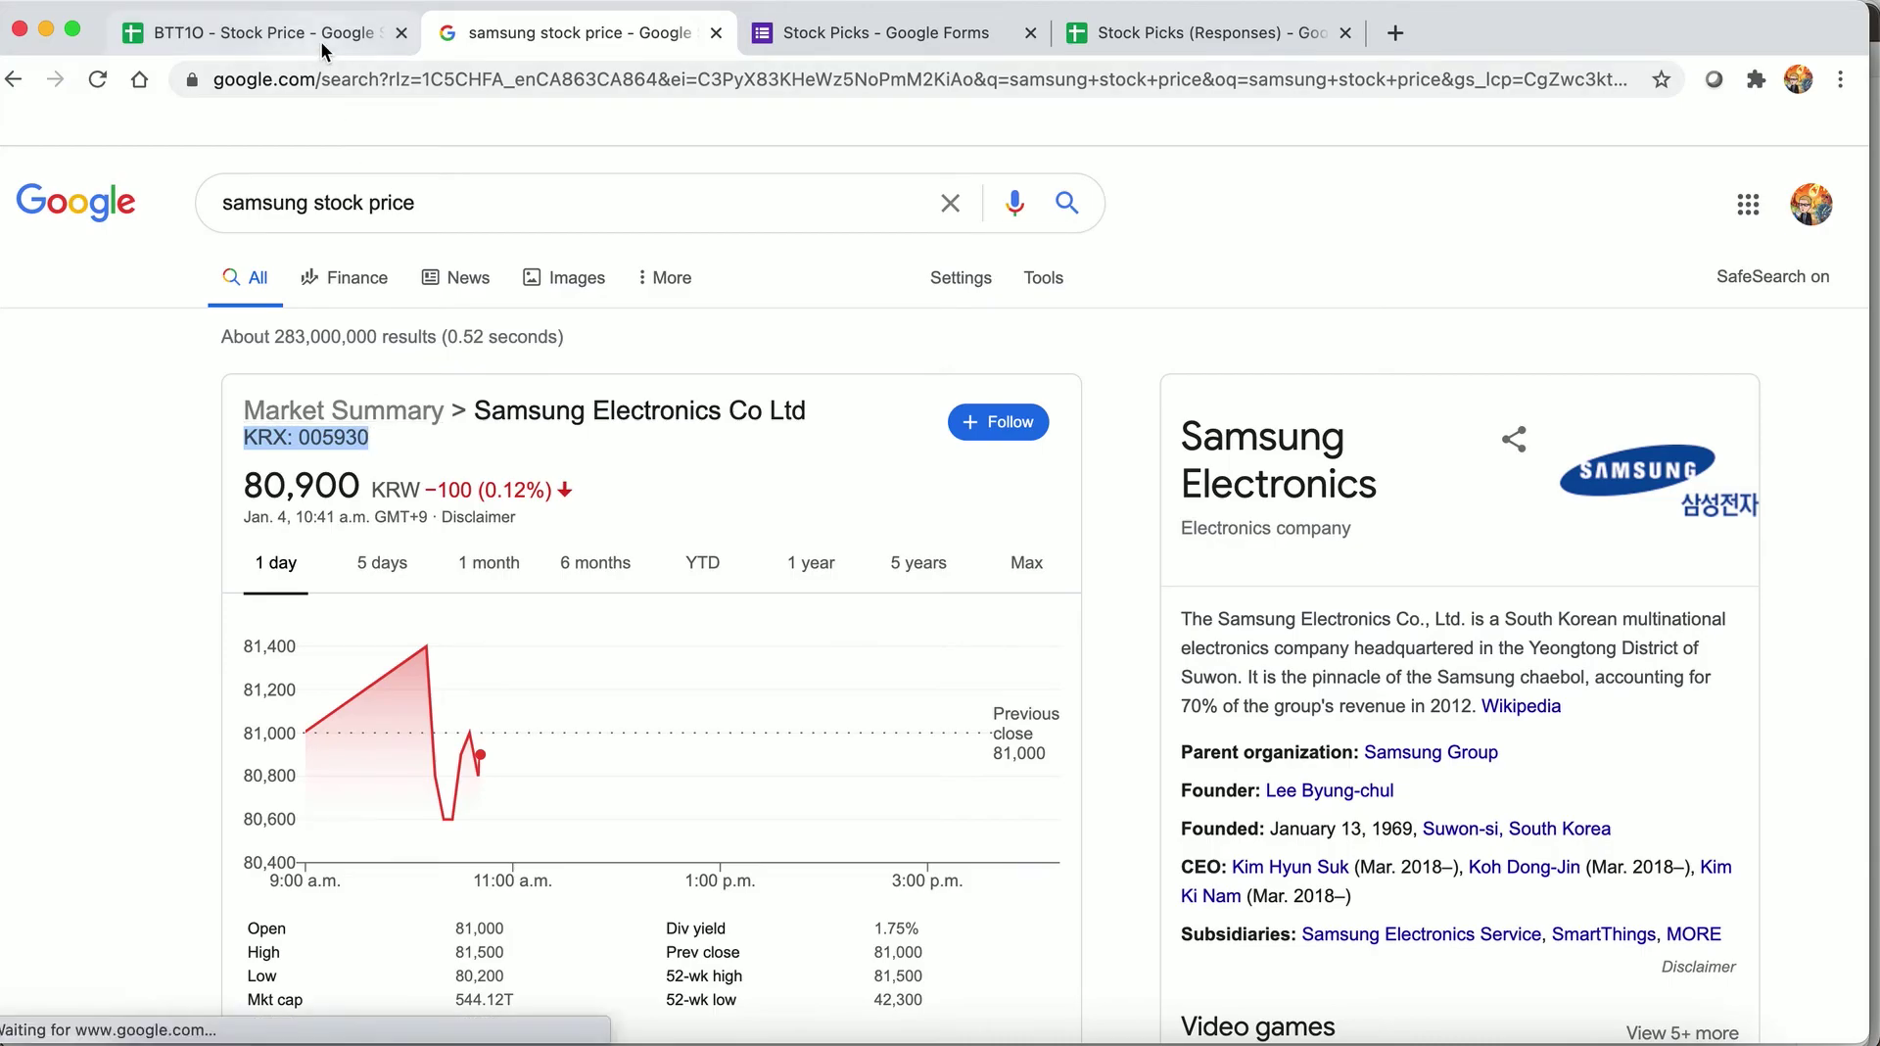
- Paste the copied Samsung symbol into cell B6 of the stock sheet and remove the space after the colon
click(323, 32)
drag(203, 307, 72, 297)
key(super+v)
click(119, 298)
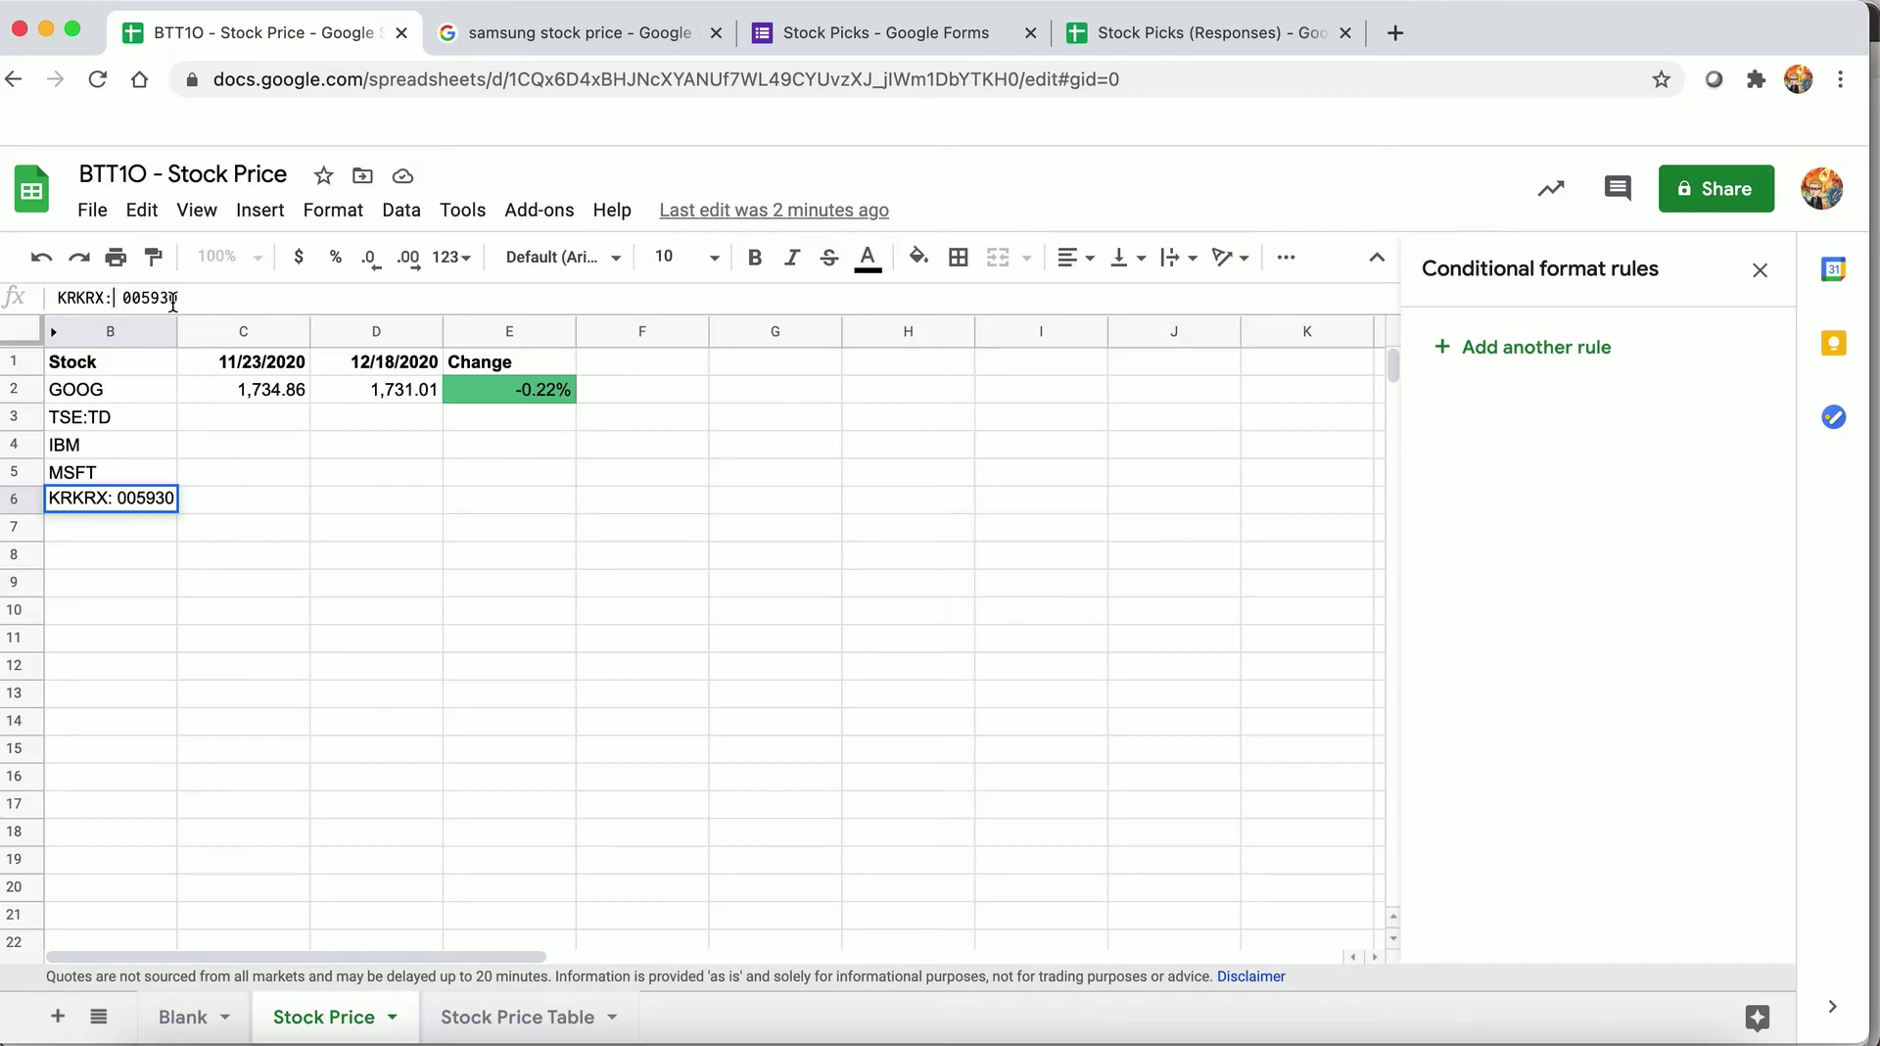
key(BackSpace)
key(Return)
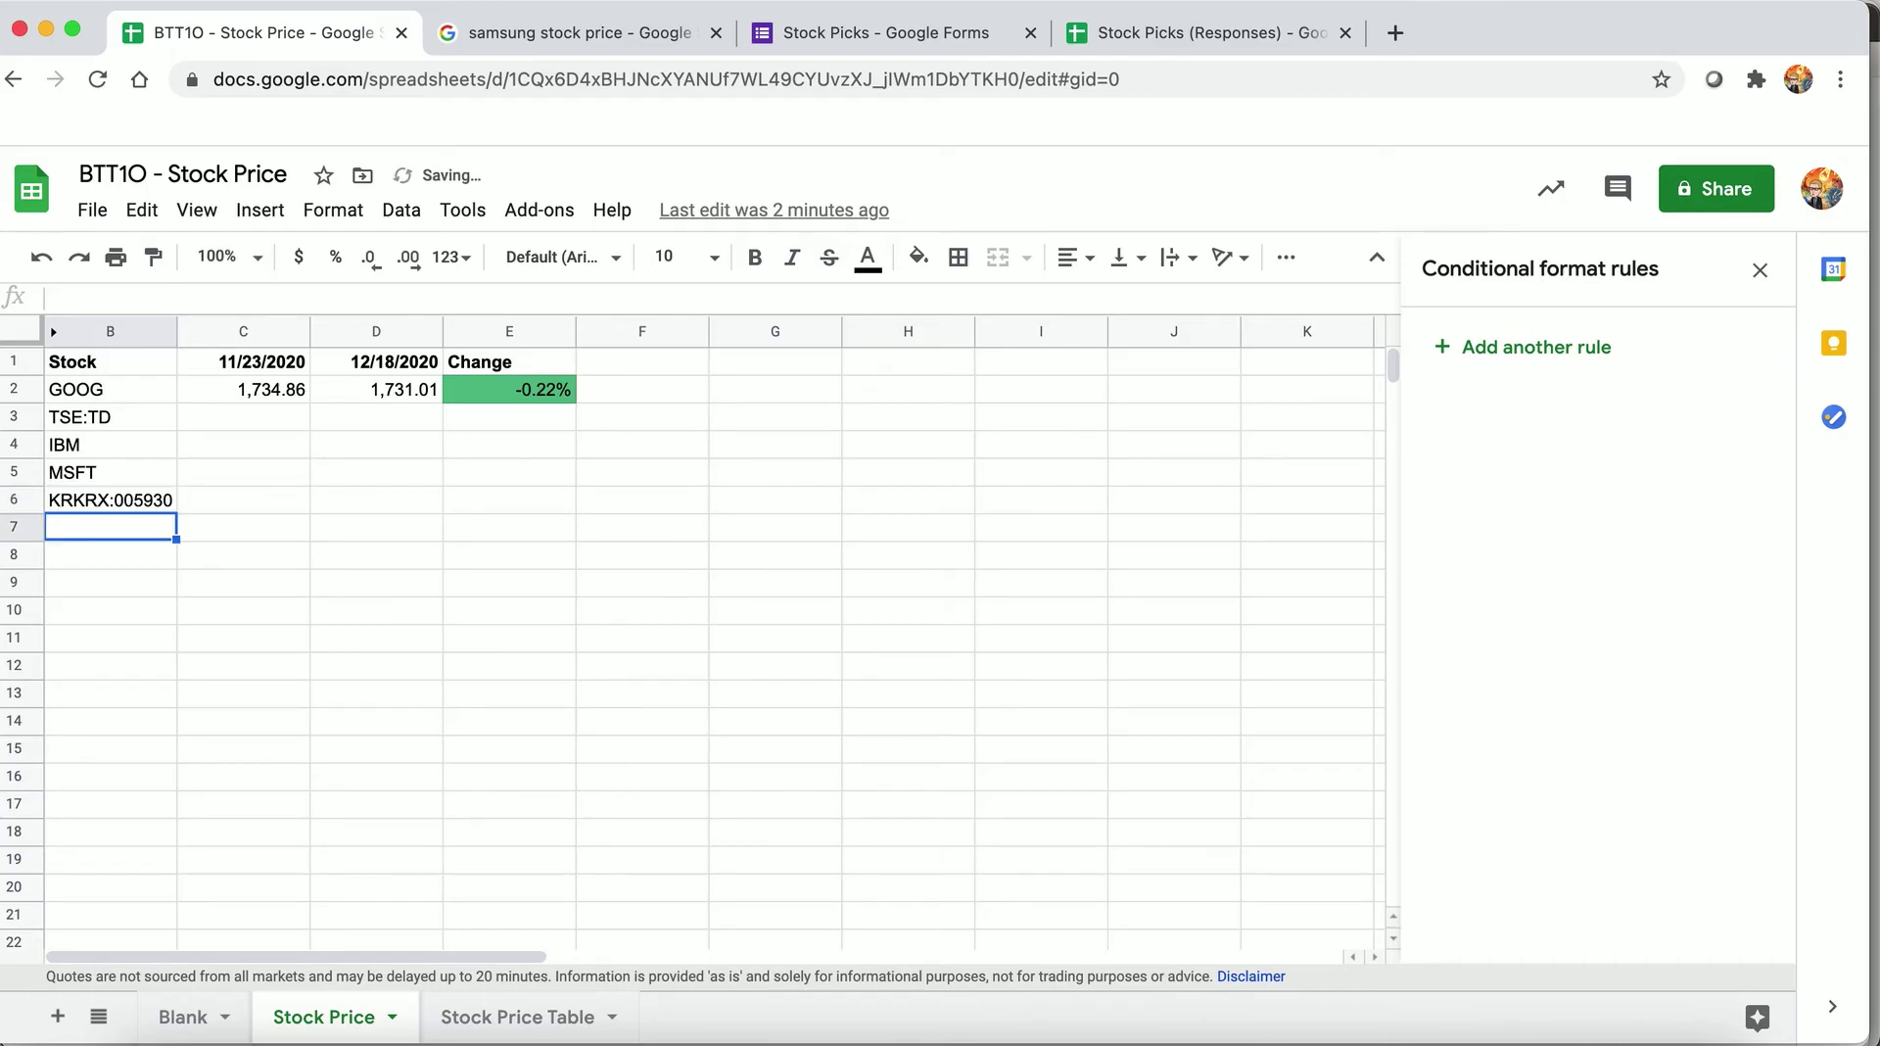
- Copy the GOOG row's price and change formulas from C2:E2 to C3:E6 for the other stocks
drag(259, 390, 472, 393)
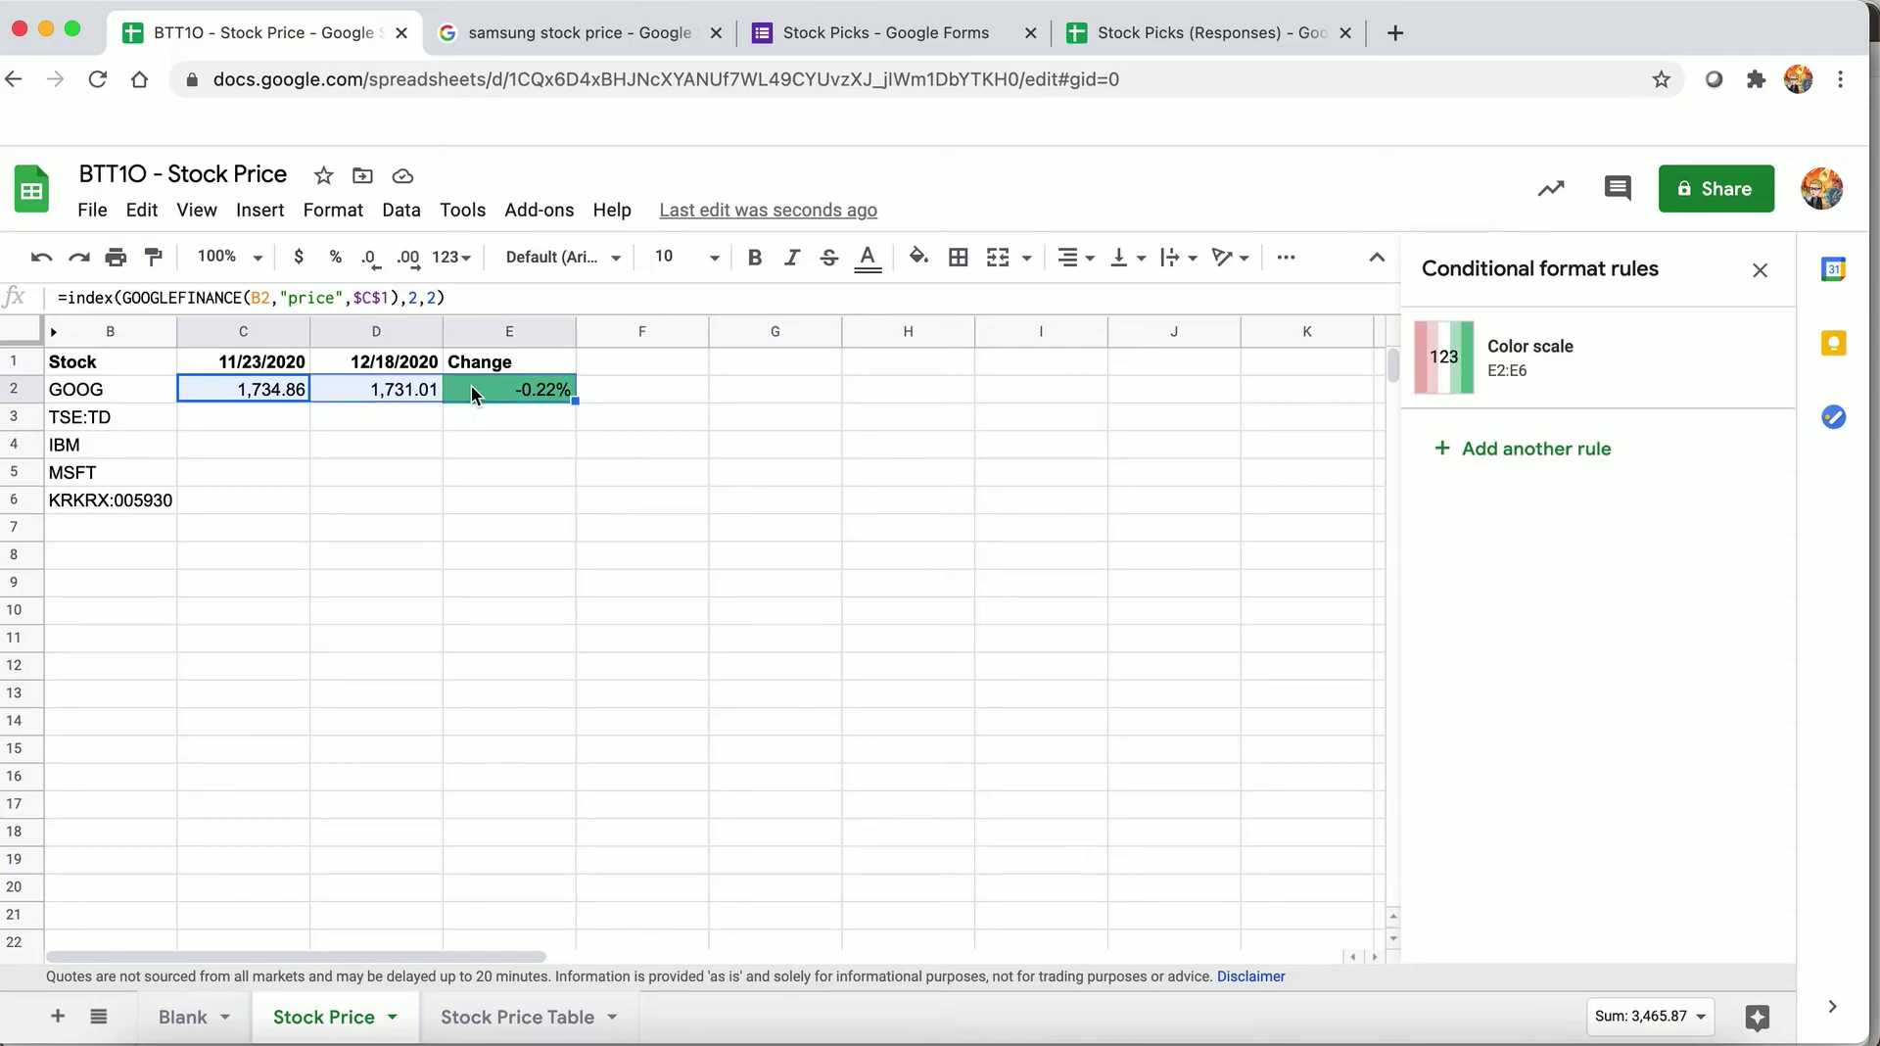
key(ctrl+c)
key(Down)
key(shift+Down)
key(shift+Down)
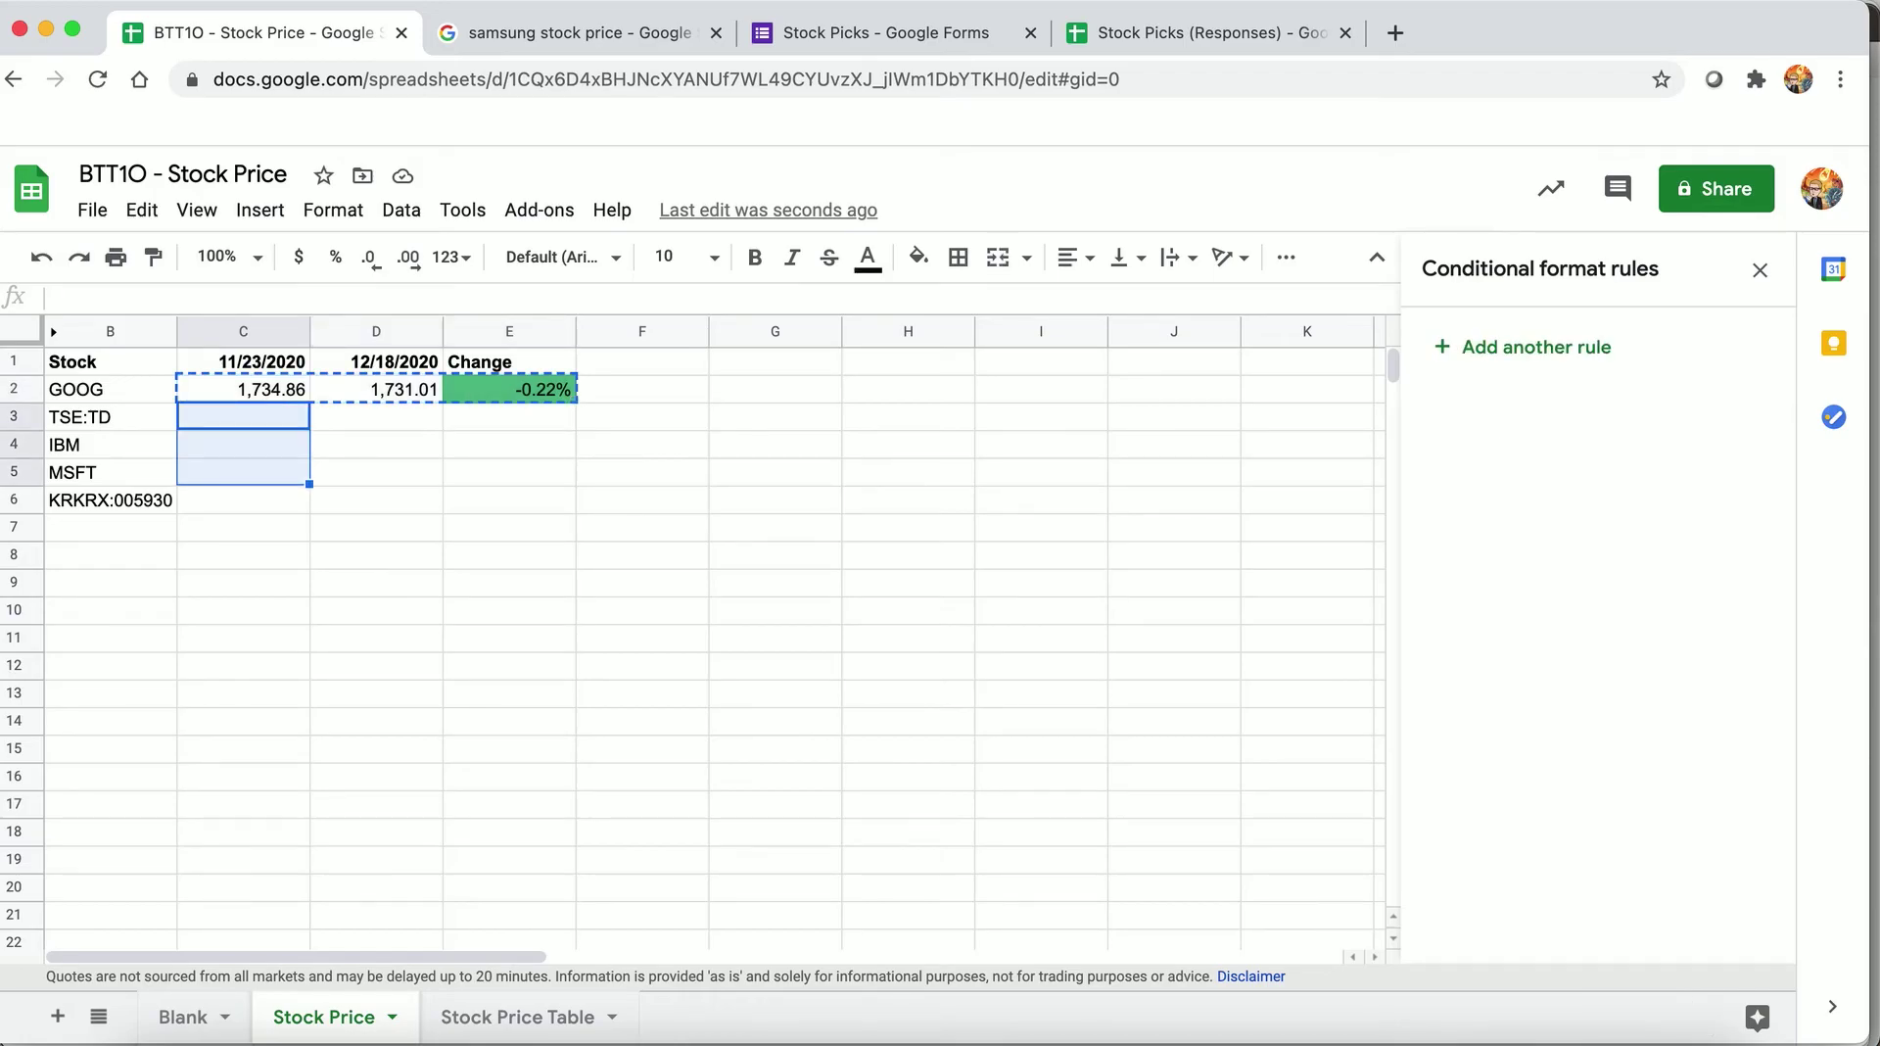
key(shift+Down)
key(shift+Right)
key(shift+Right)
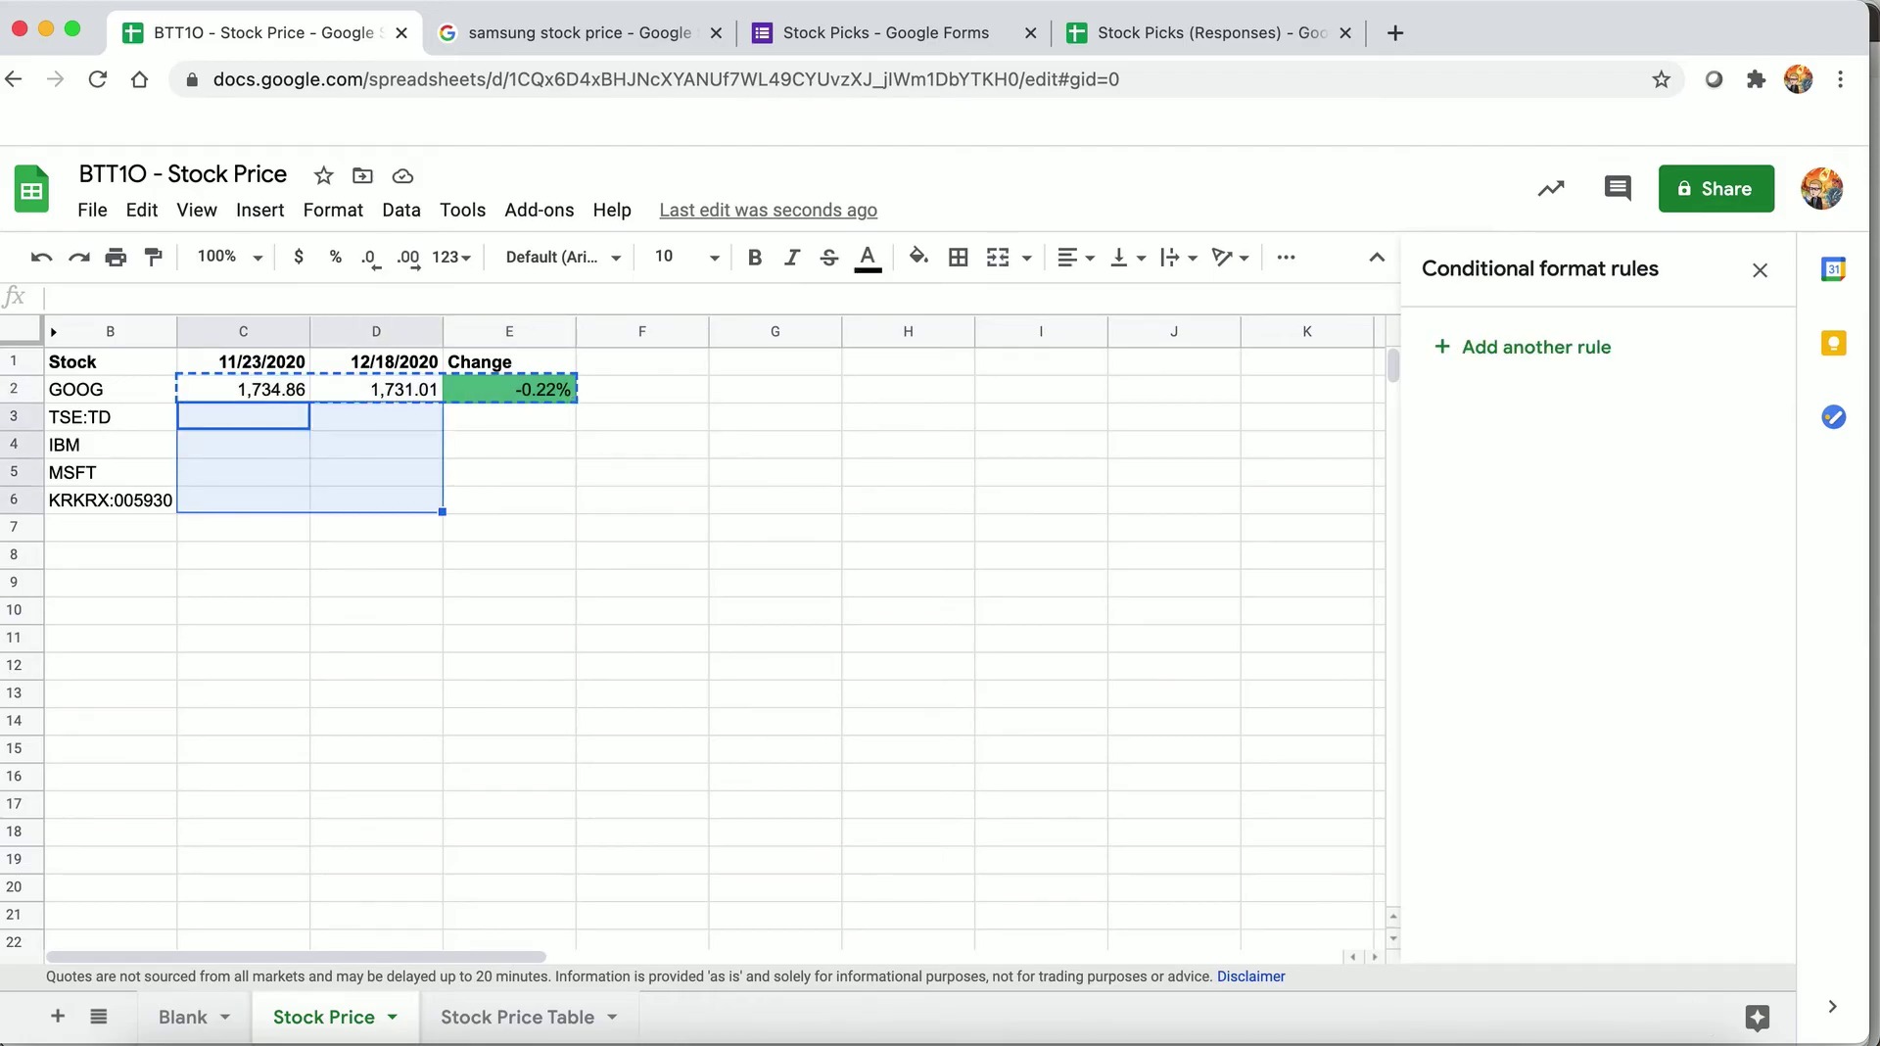
key(super+v)
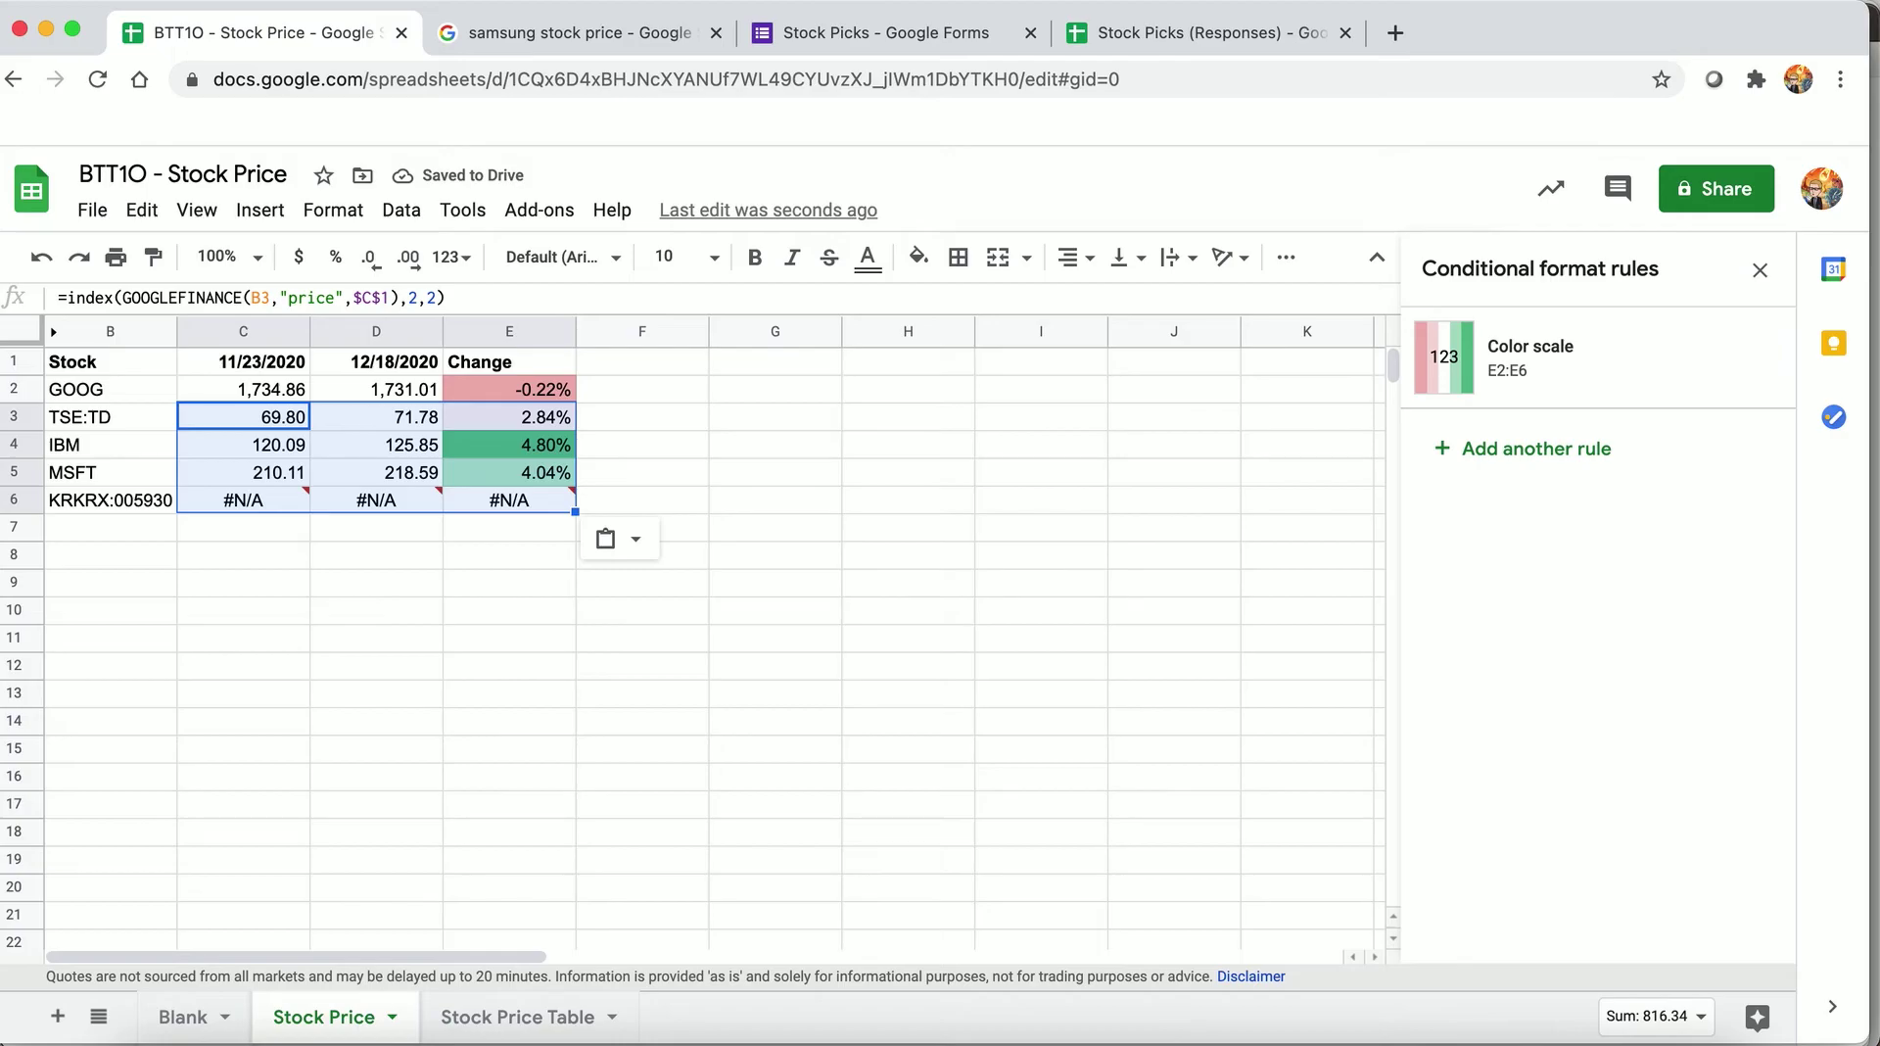
- Correct the Samsung ticker in B6 to KRX:005930 by removing the extra letters before the exchange code
click(124, 503)
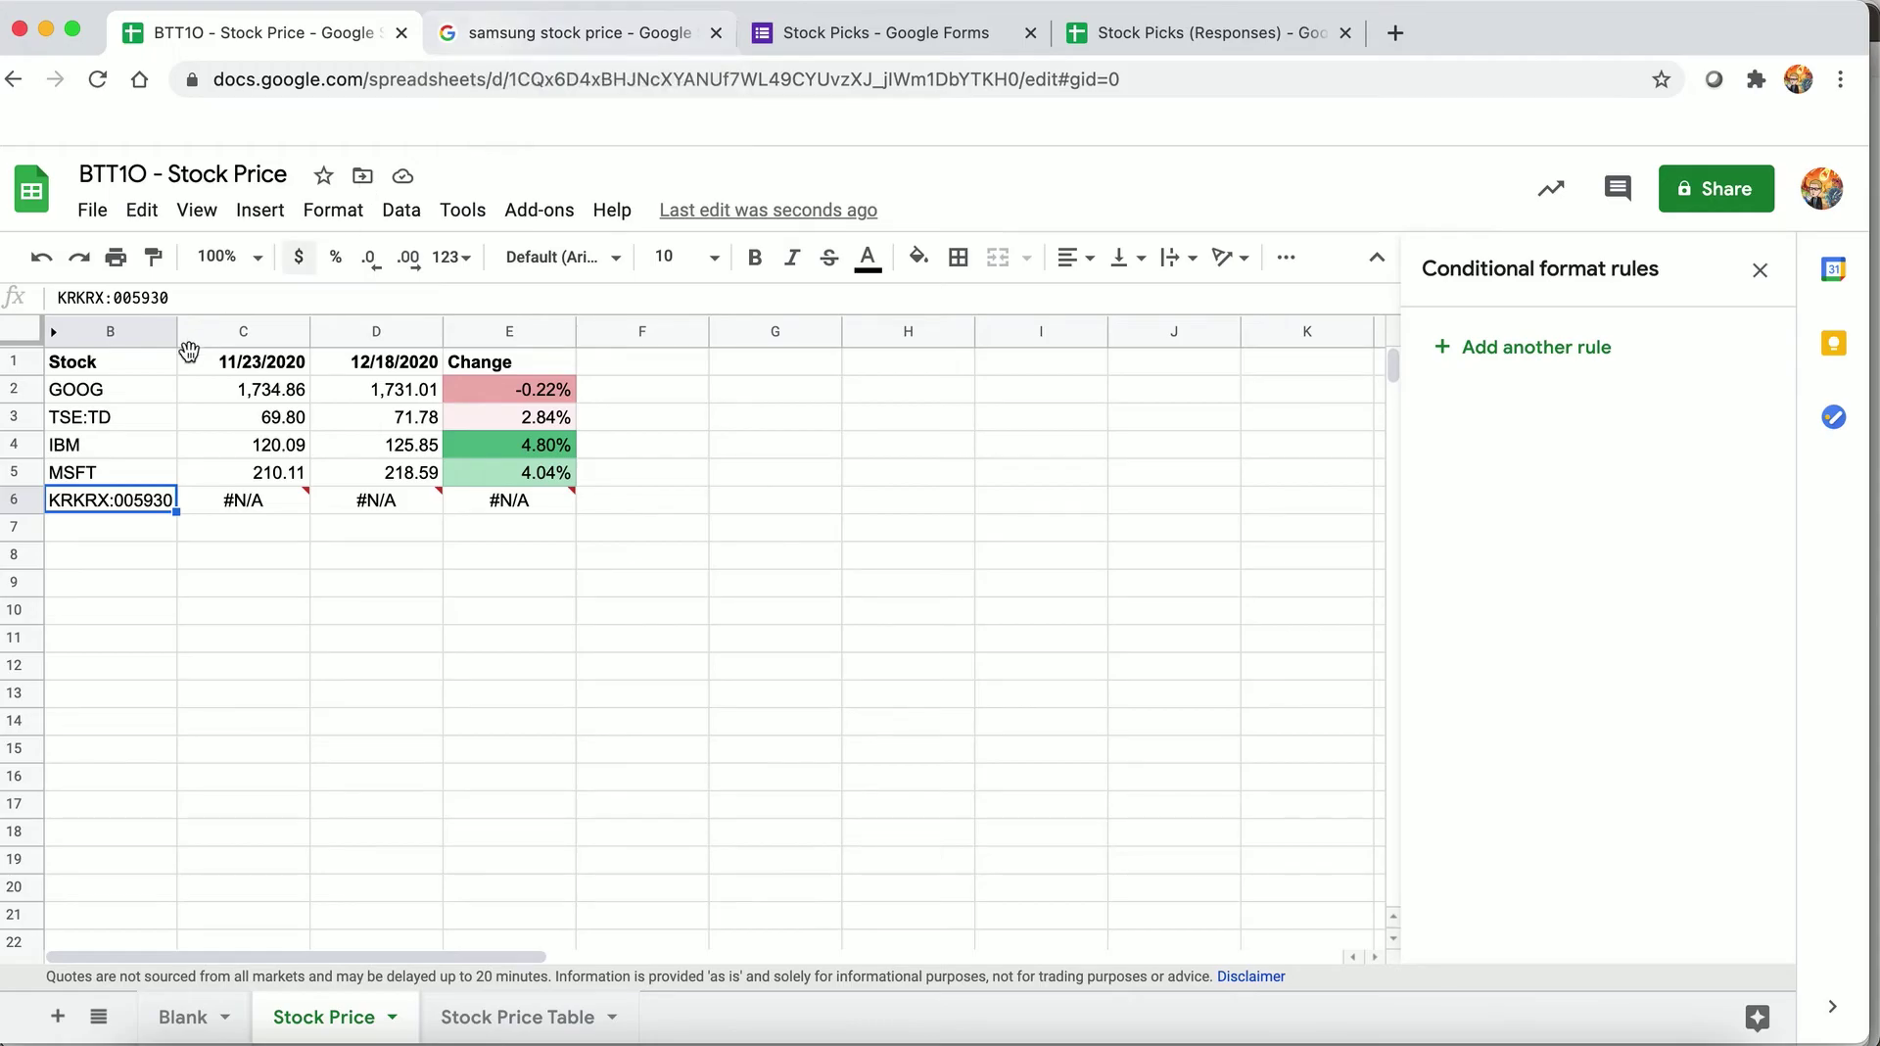
click(80, 297)
key(BackSpace)
key(BackSpace)
key(Return)
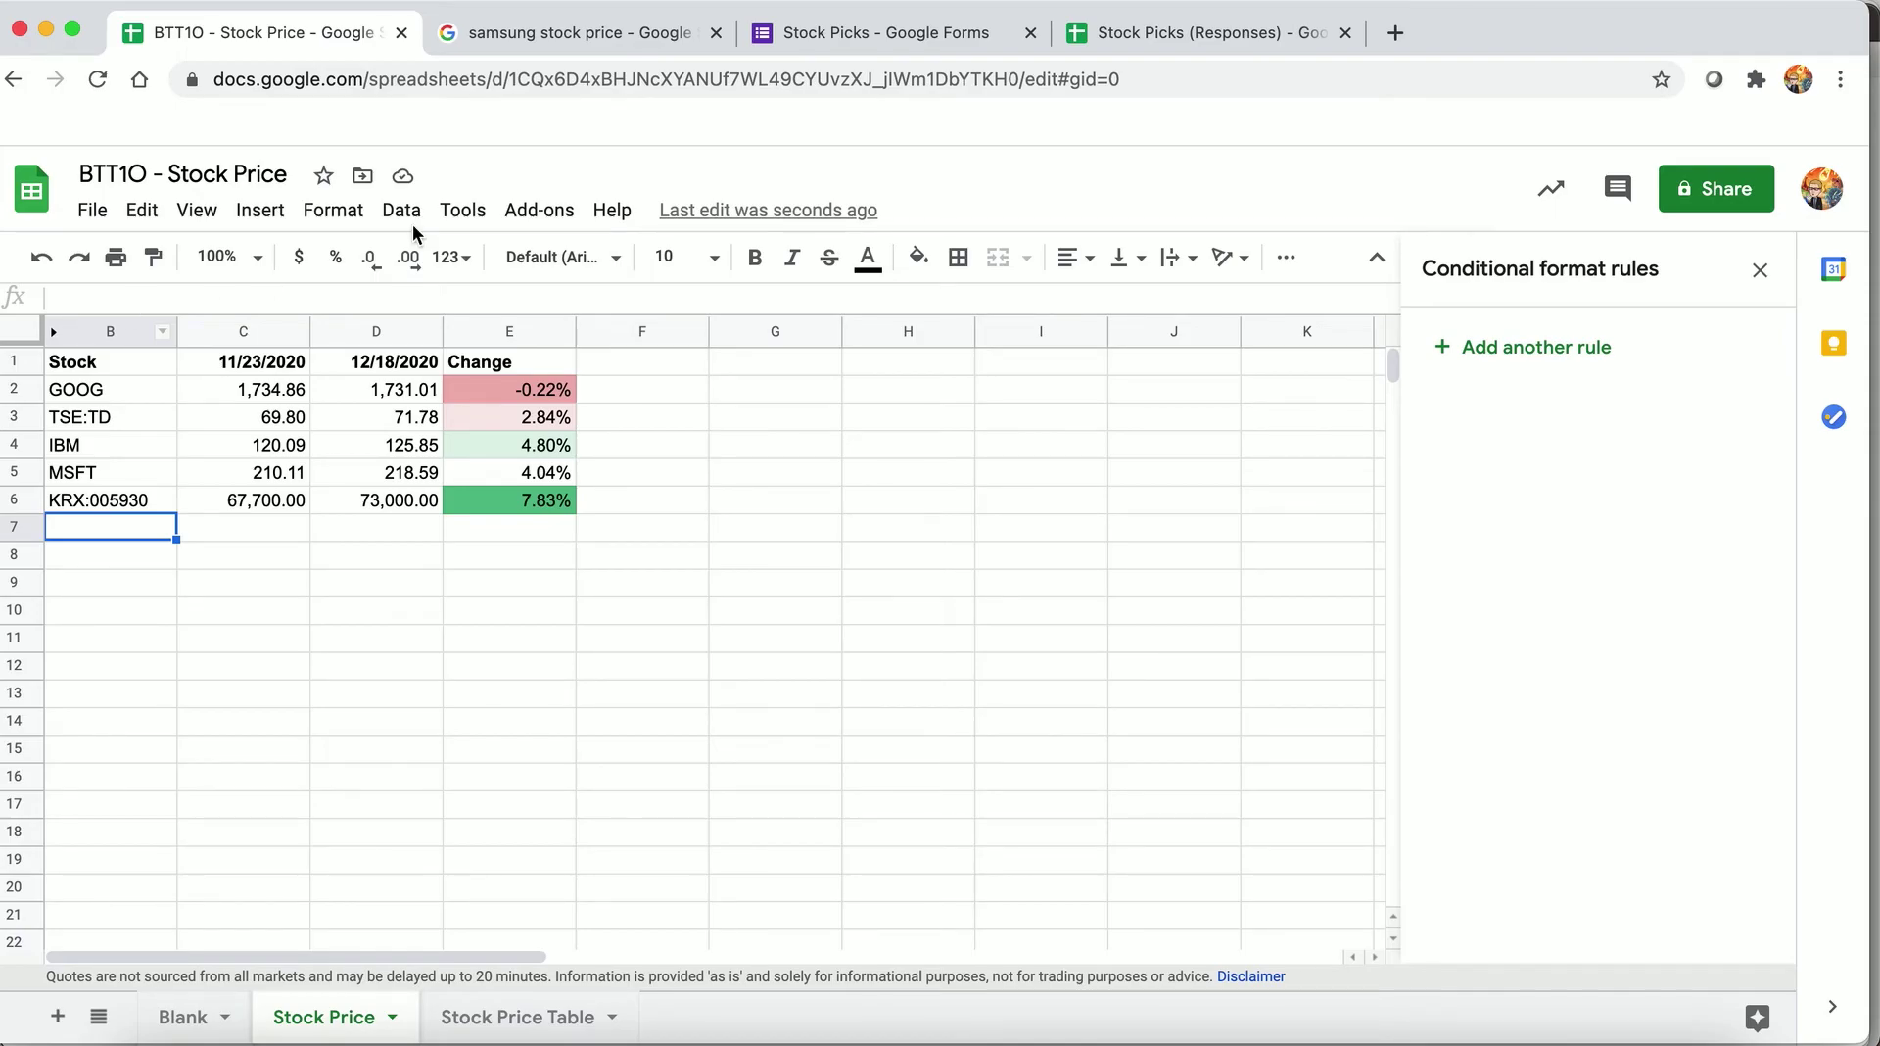
- Write the formula =RANK(E2,E2:E6) in F2 to rank GOOG's change among all the stocks
click(592, 392)
click(541, 300)
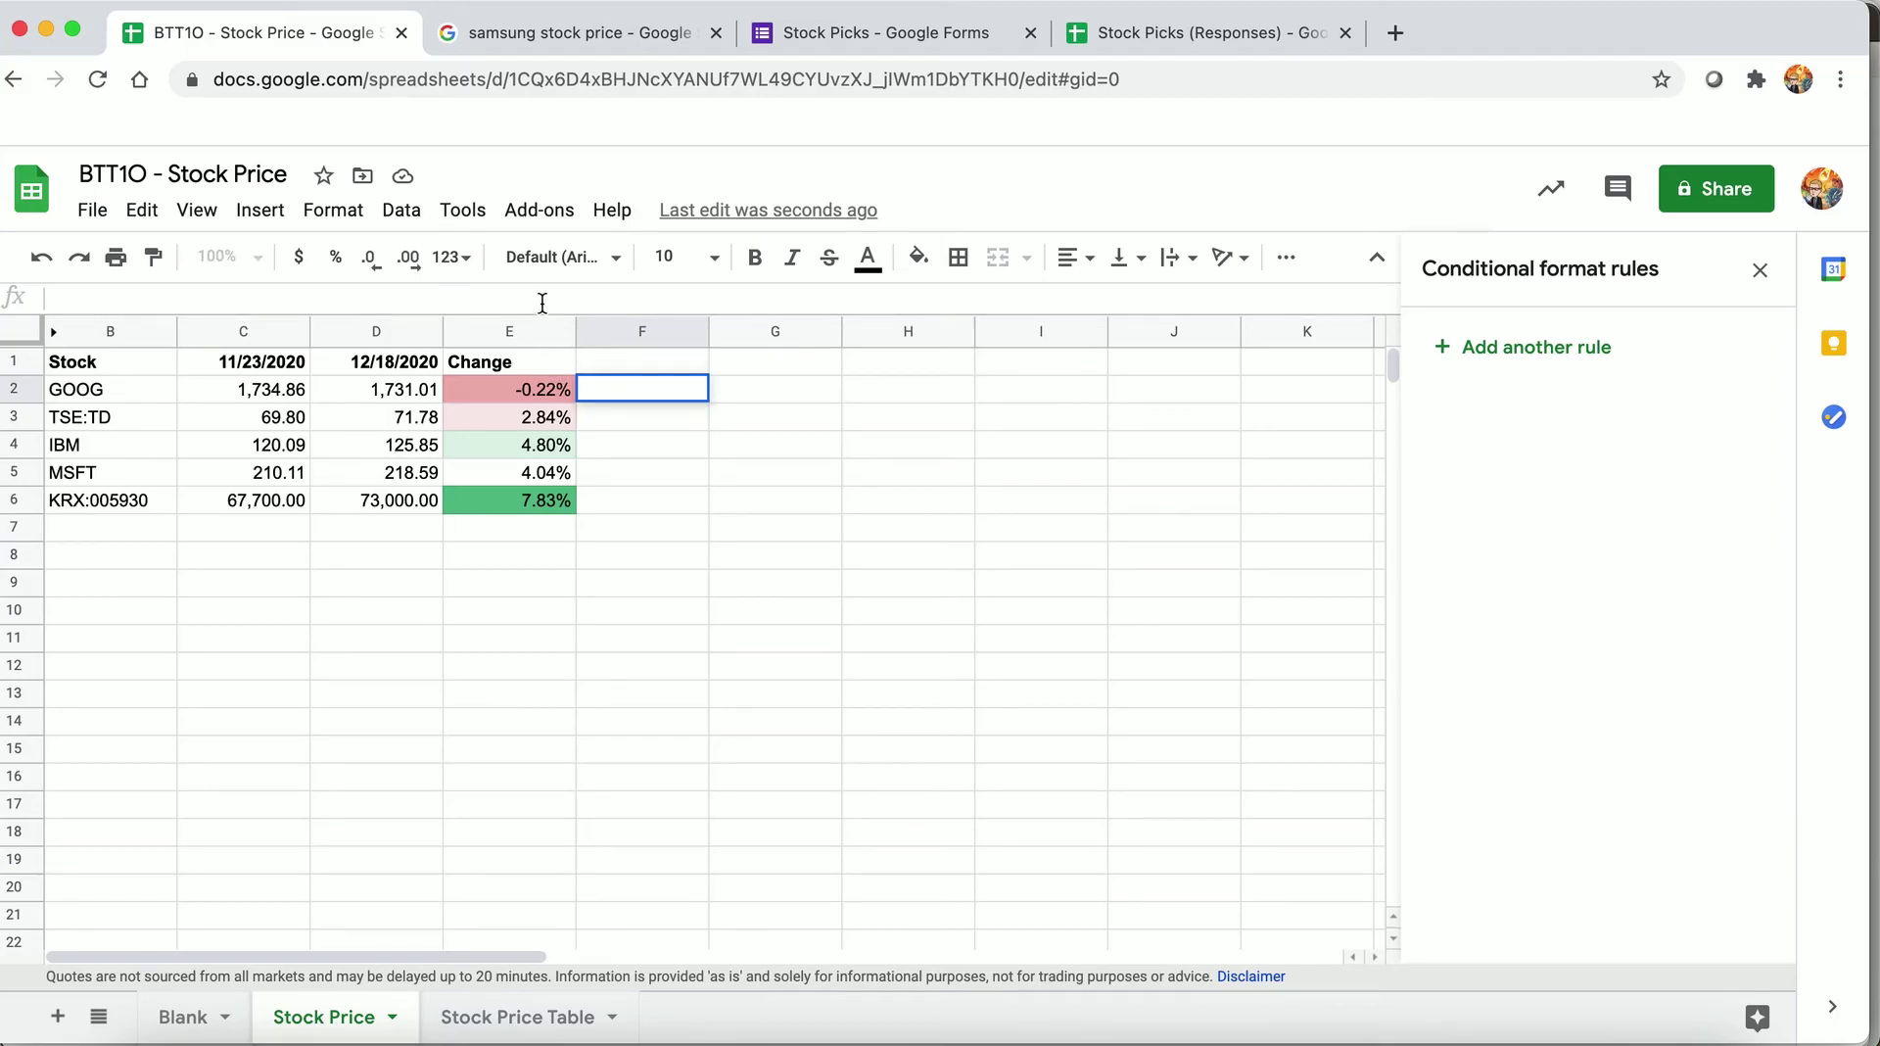
text(=)
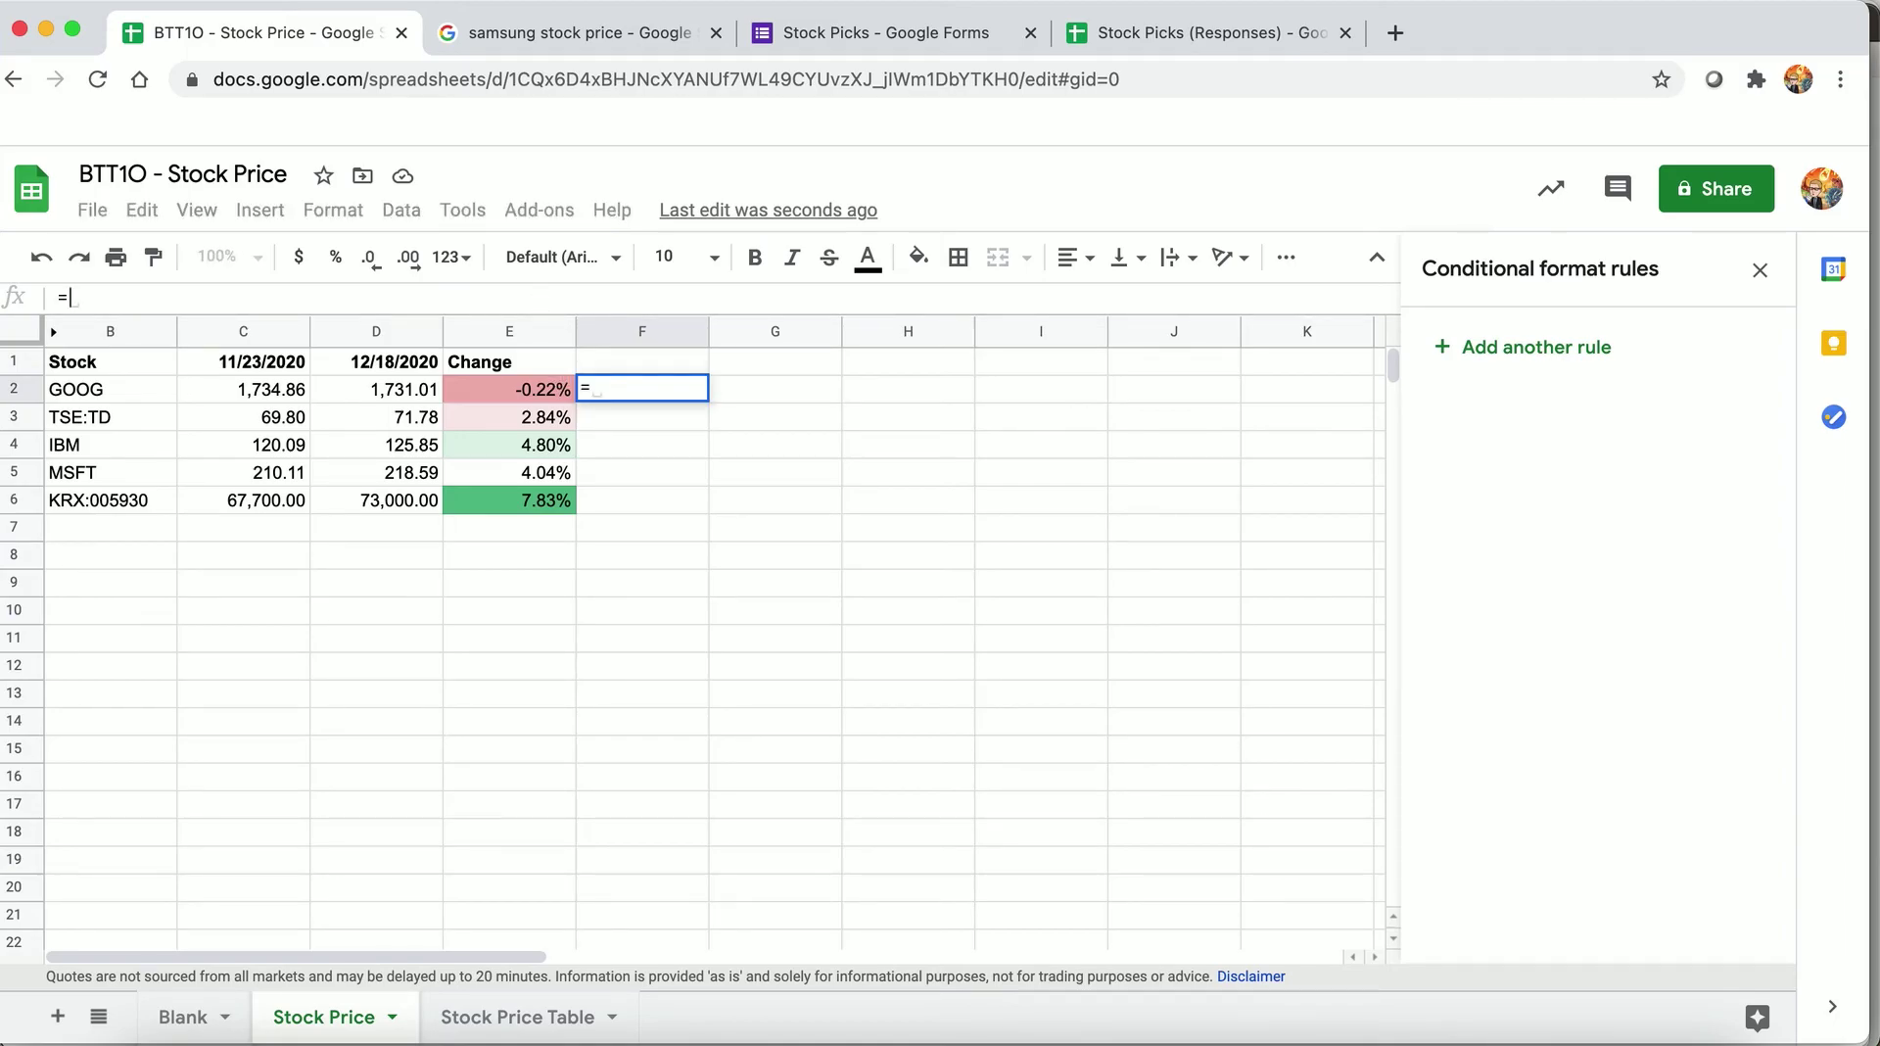
text(RANK)
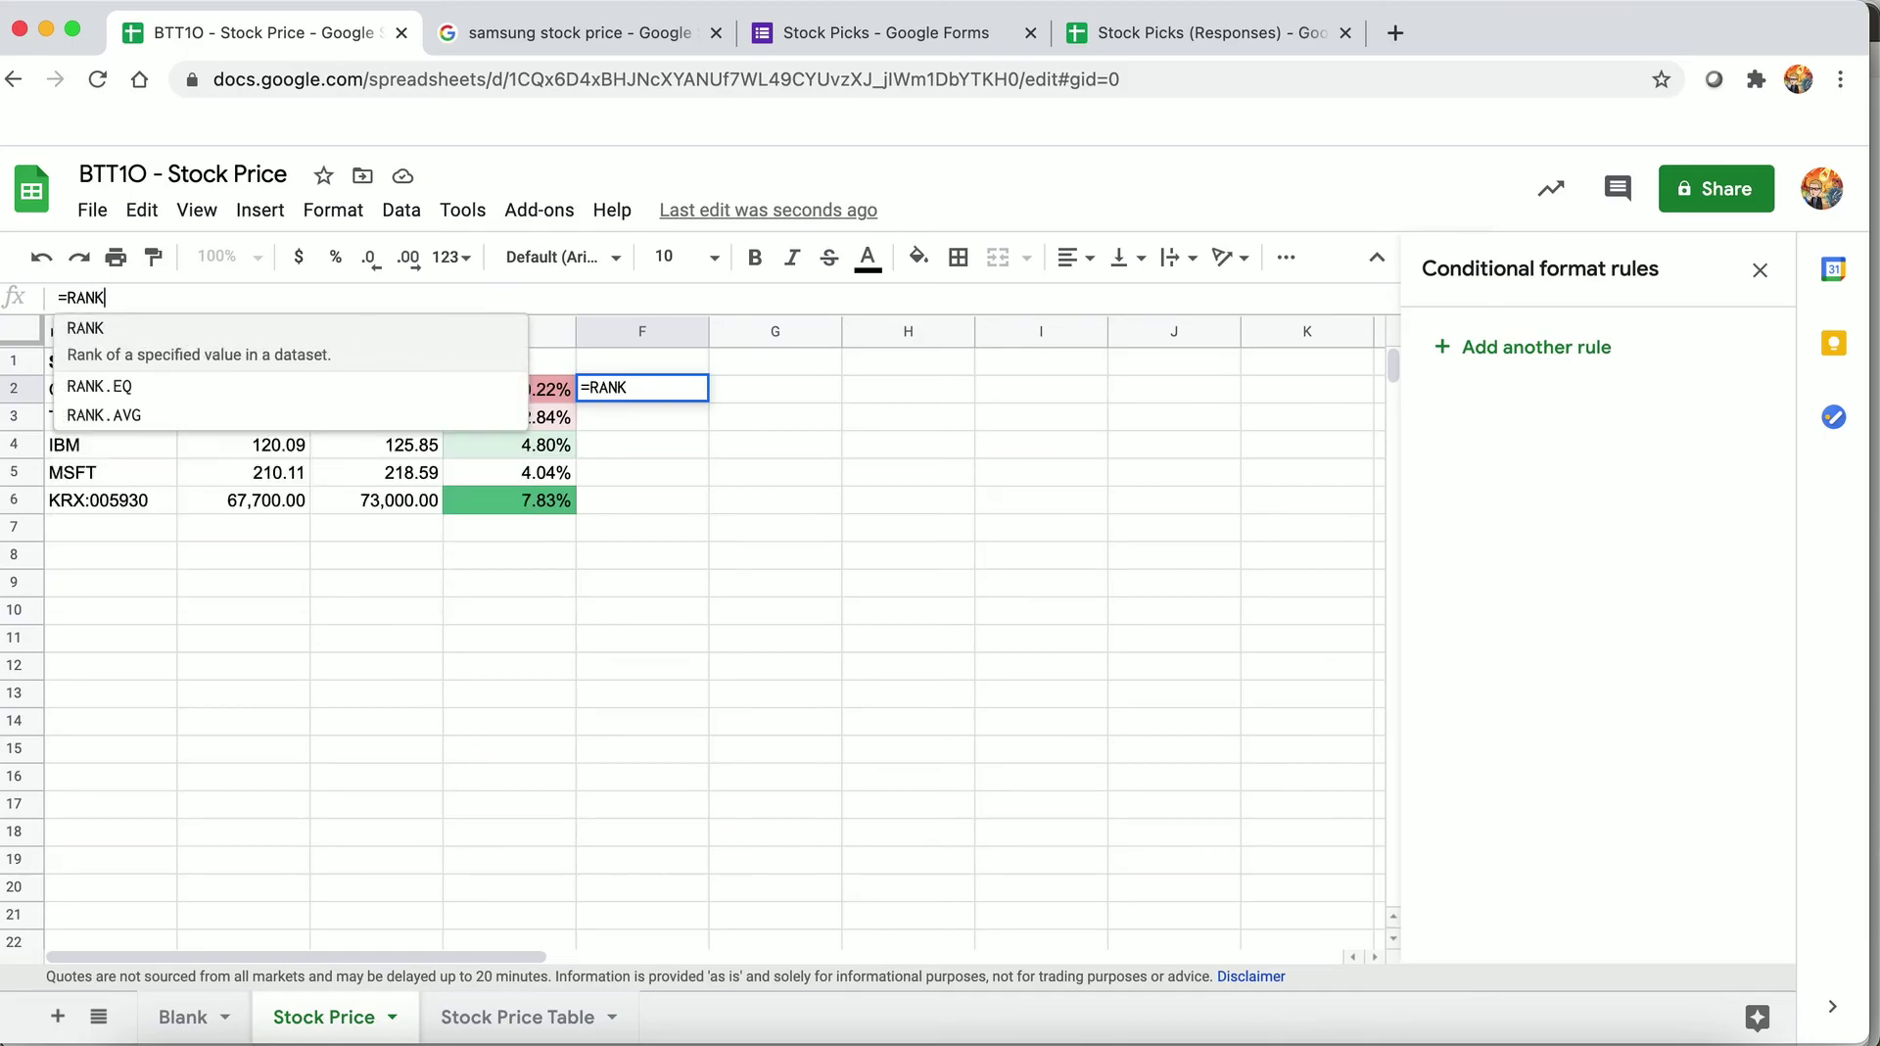
text(()
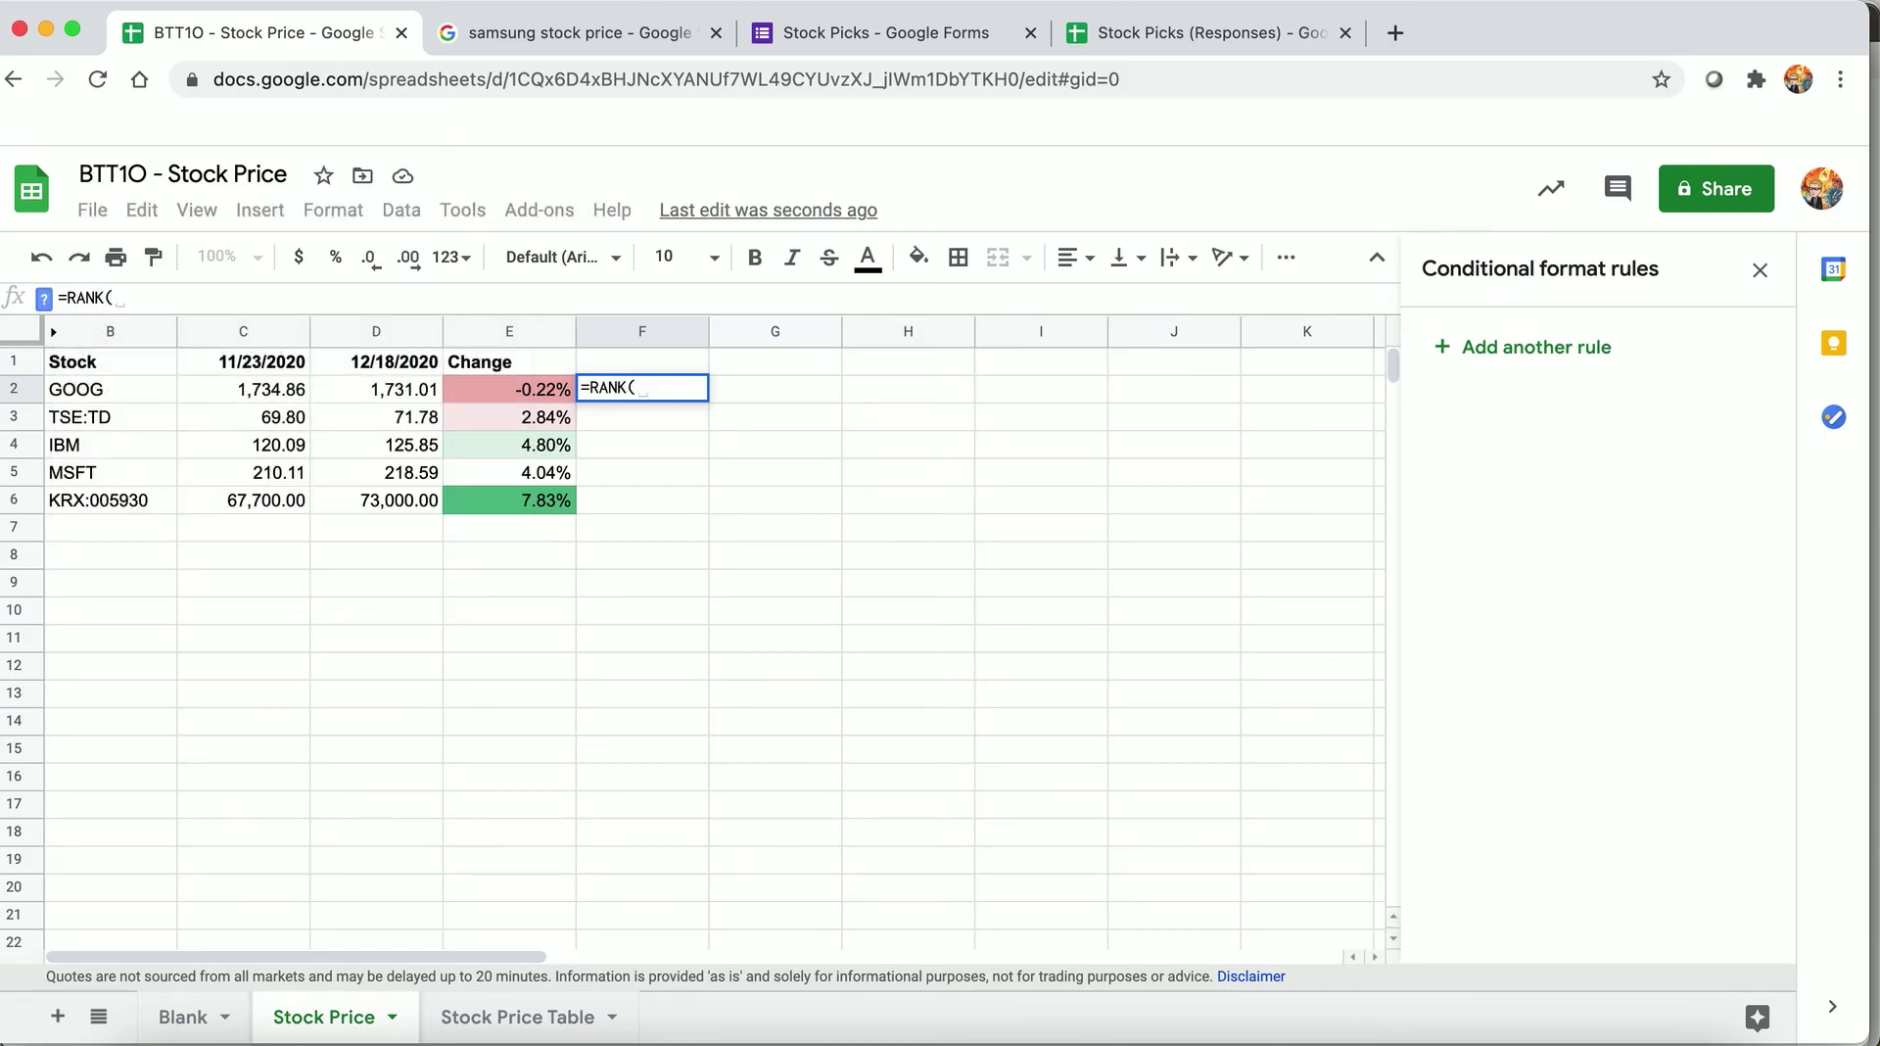
click(544, 388)
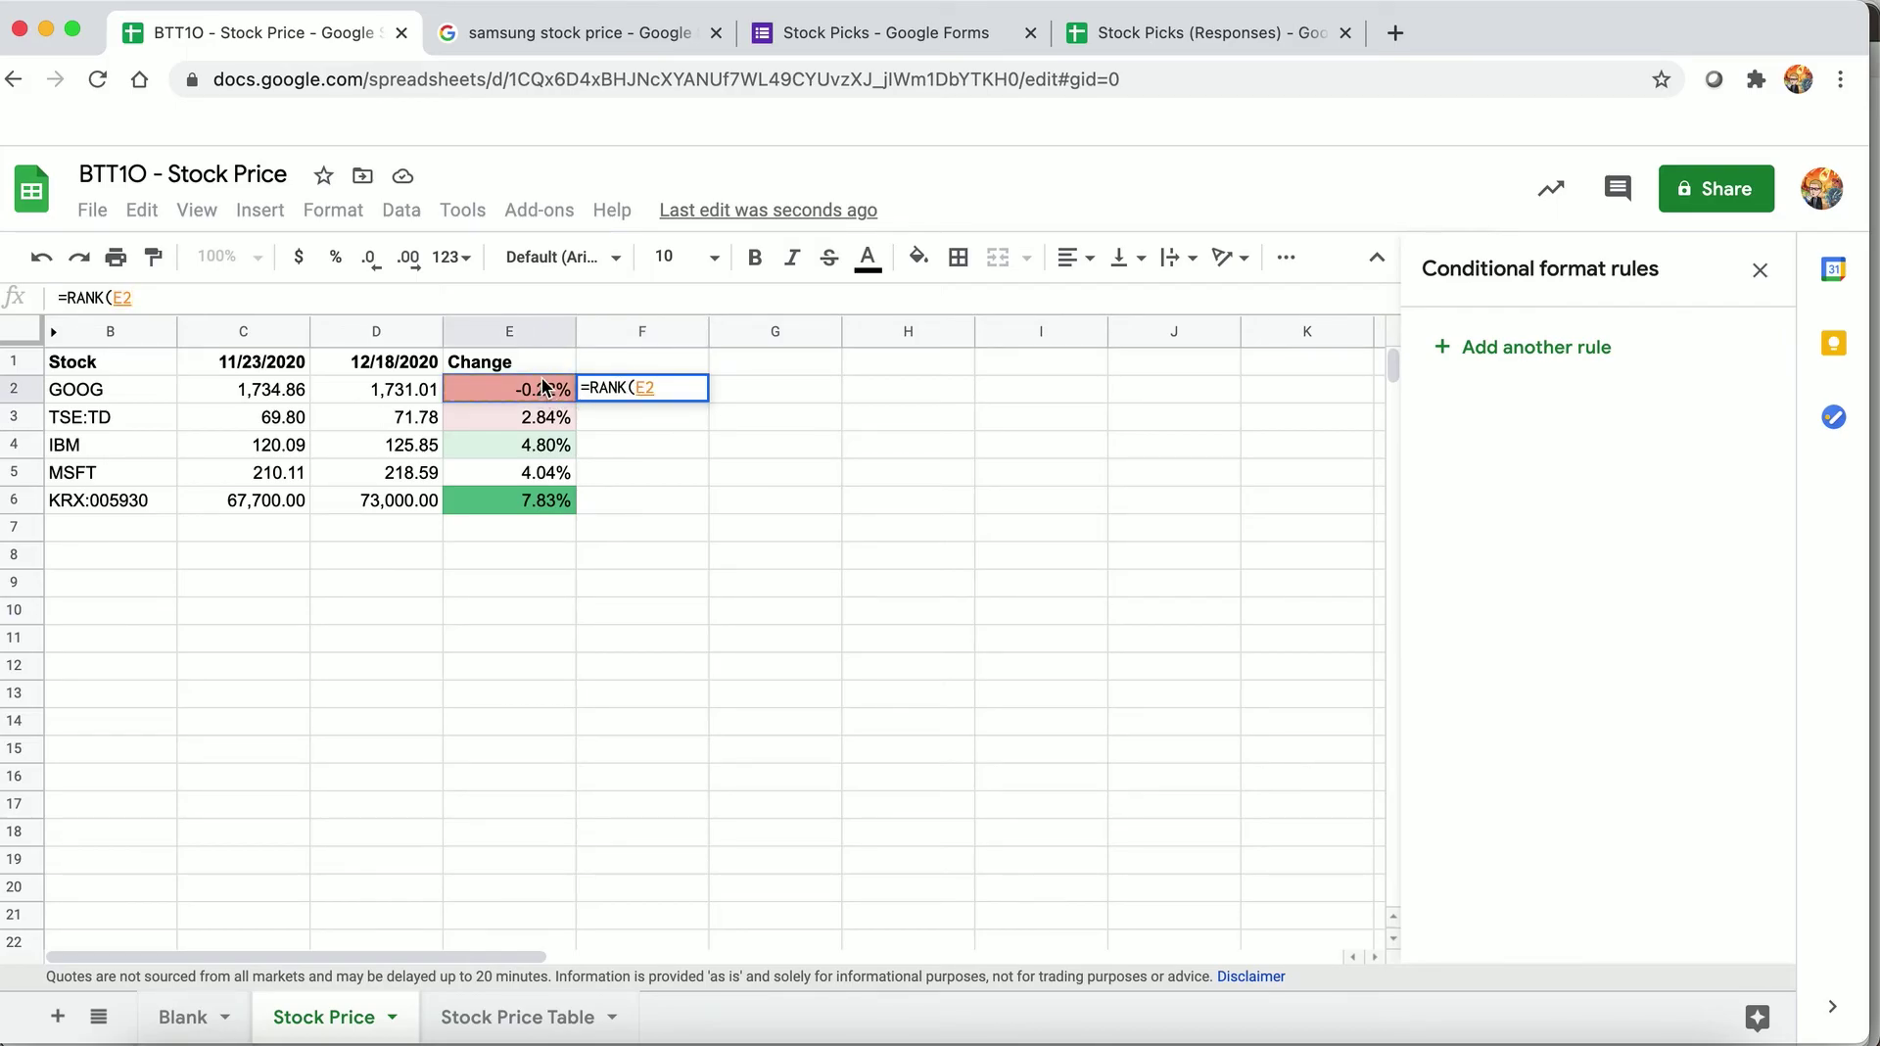
text(,)
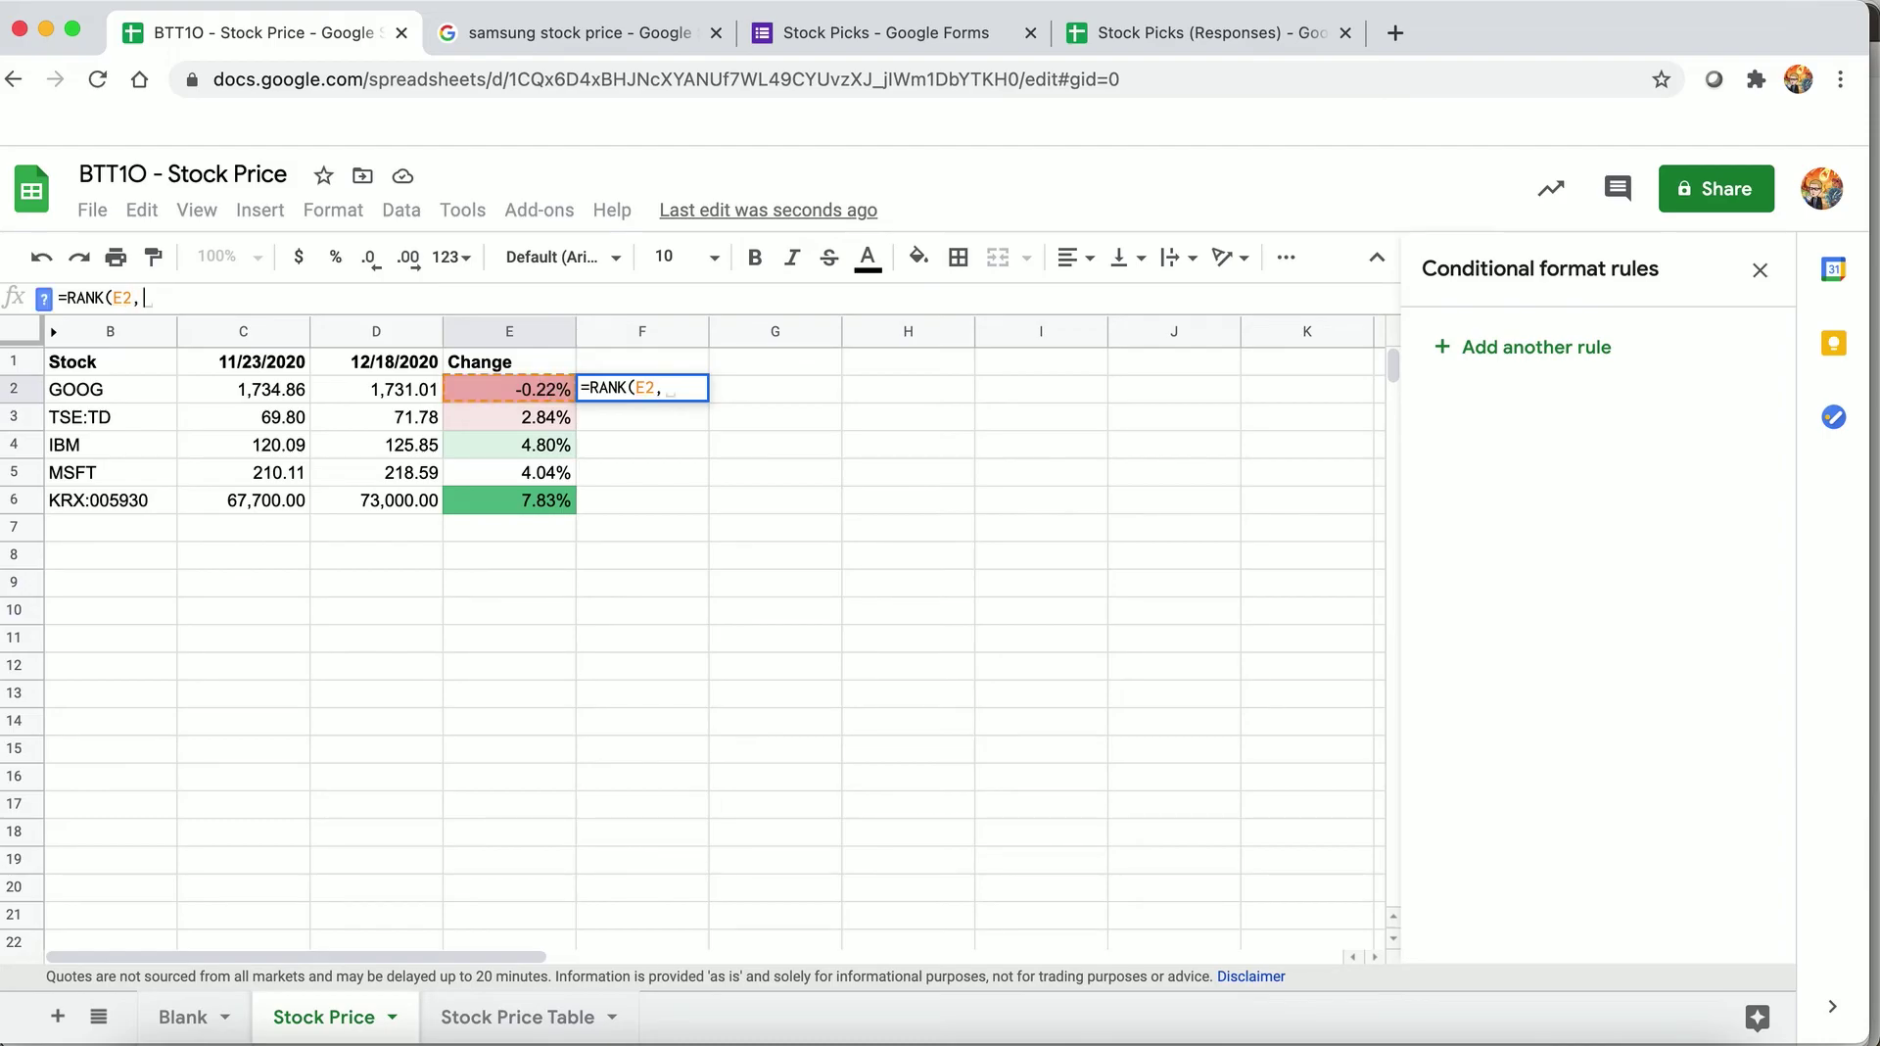
mouse_move(544, 388)
mouse_down()
mouse_move(564, 445)
mouse_move(545, 448)
mouse_move(548, 391)
mouse_up()
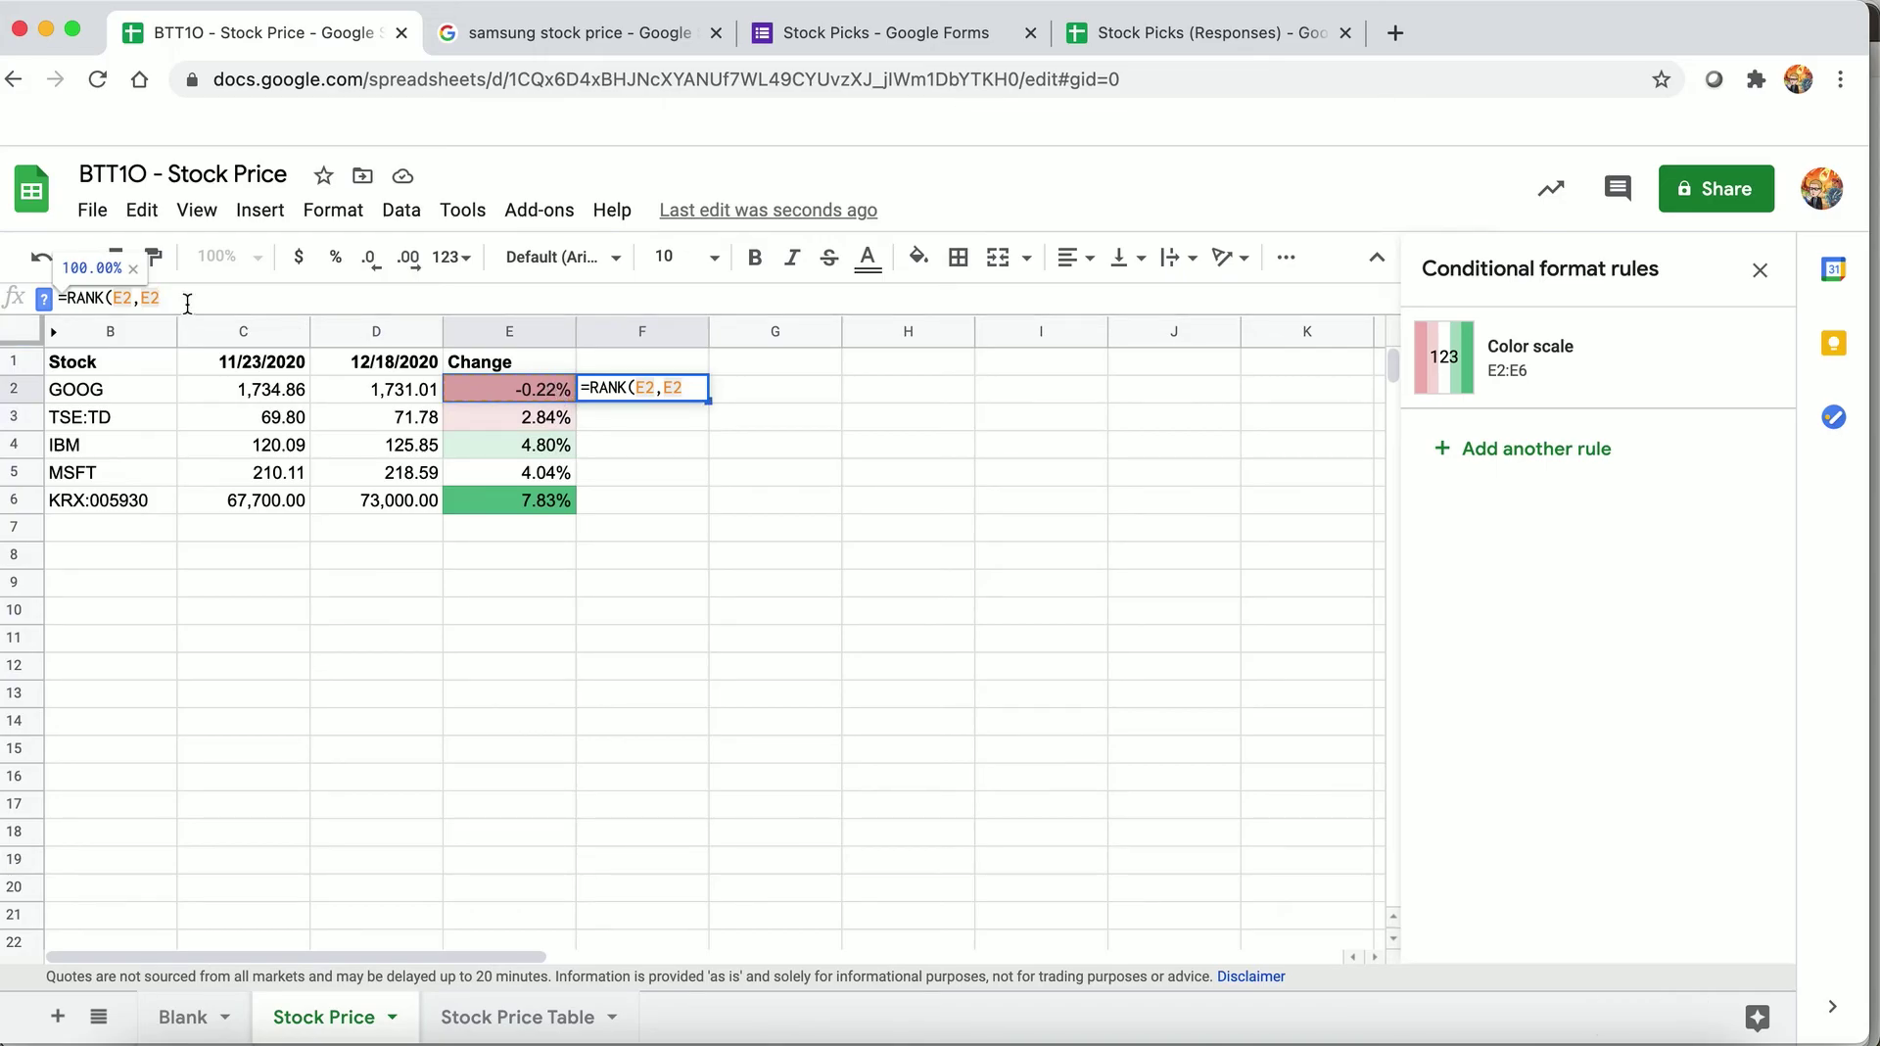
text(:e6)
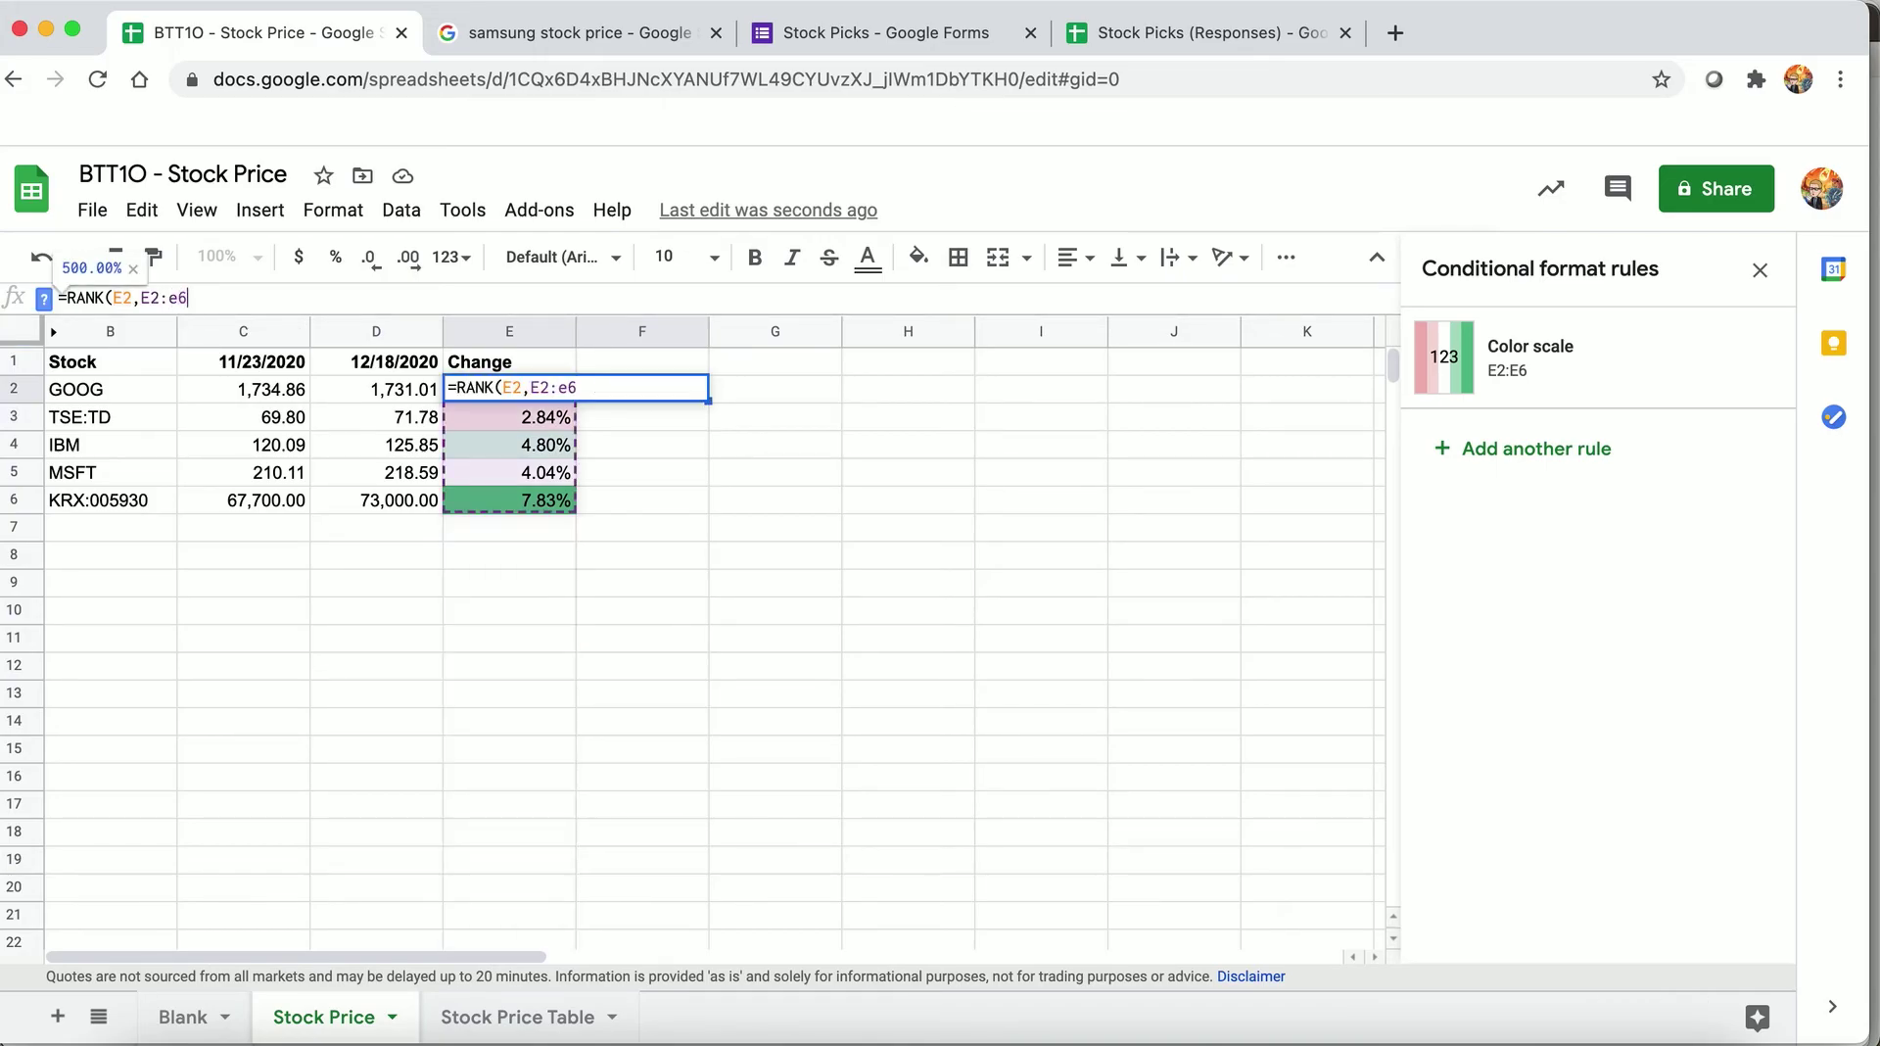
text())
- Lock the rows of the ranking range so the F2 formula reads =RANK(E2,E$2:E$6), and commit it
click(149, 298)
text($)
click(189, 298)
text($)
key(Return)
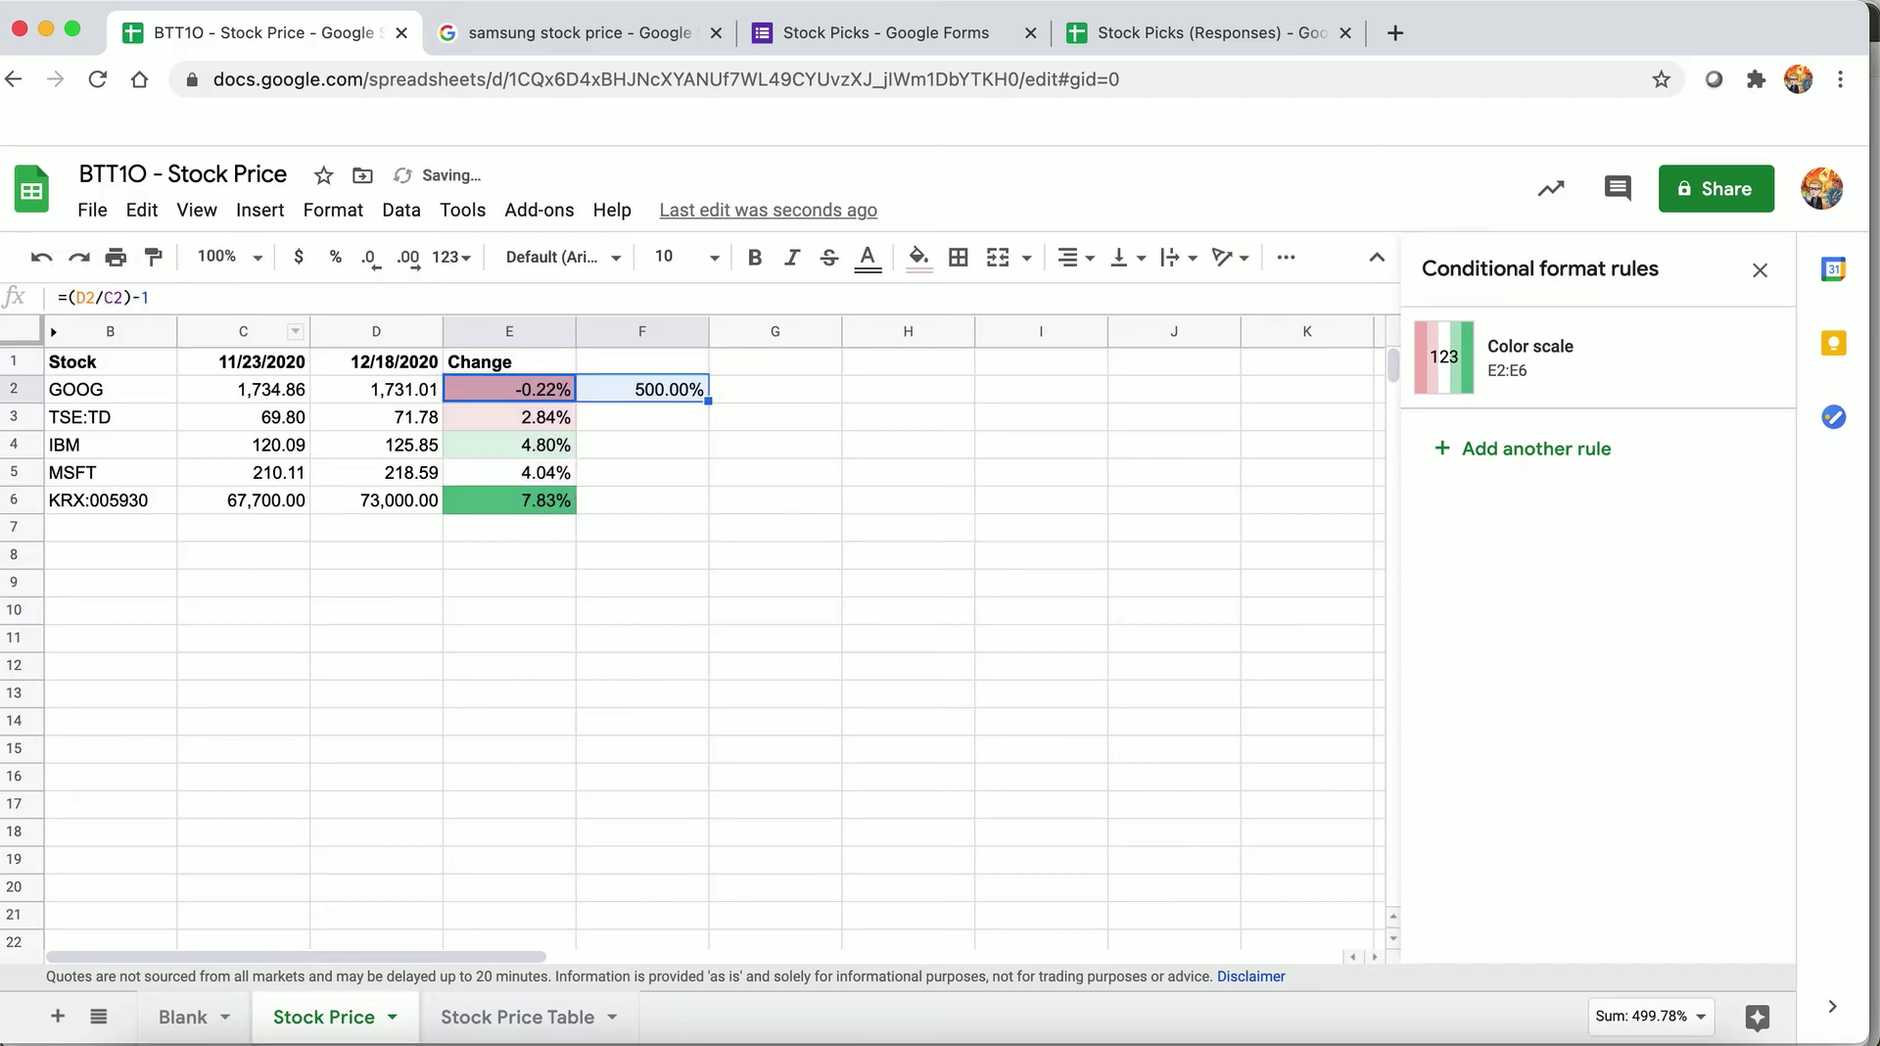
- Copy the RANK formula from F2 to F3:F6 for the remaining stocks
click(642, 389)
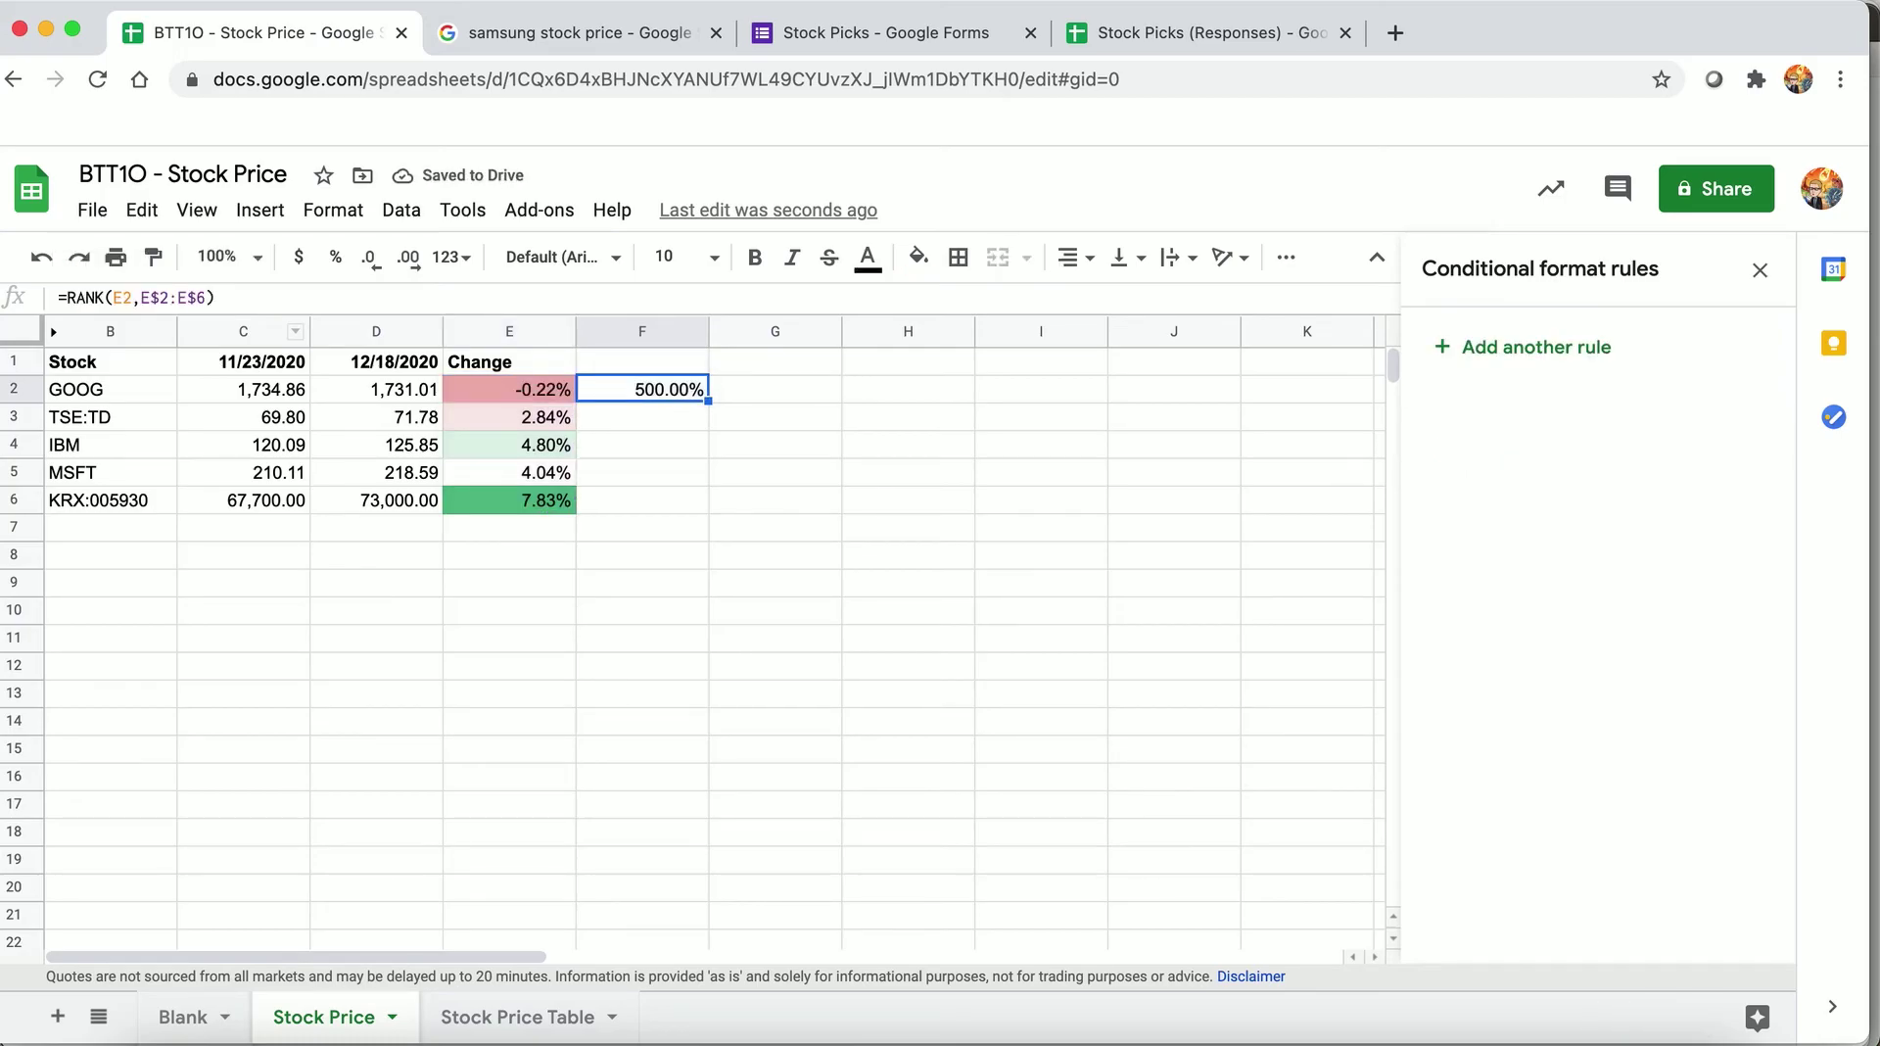
key(super+c)
key(Down)
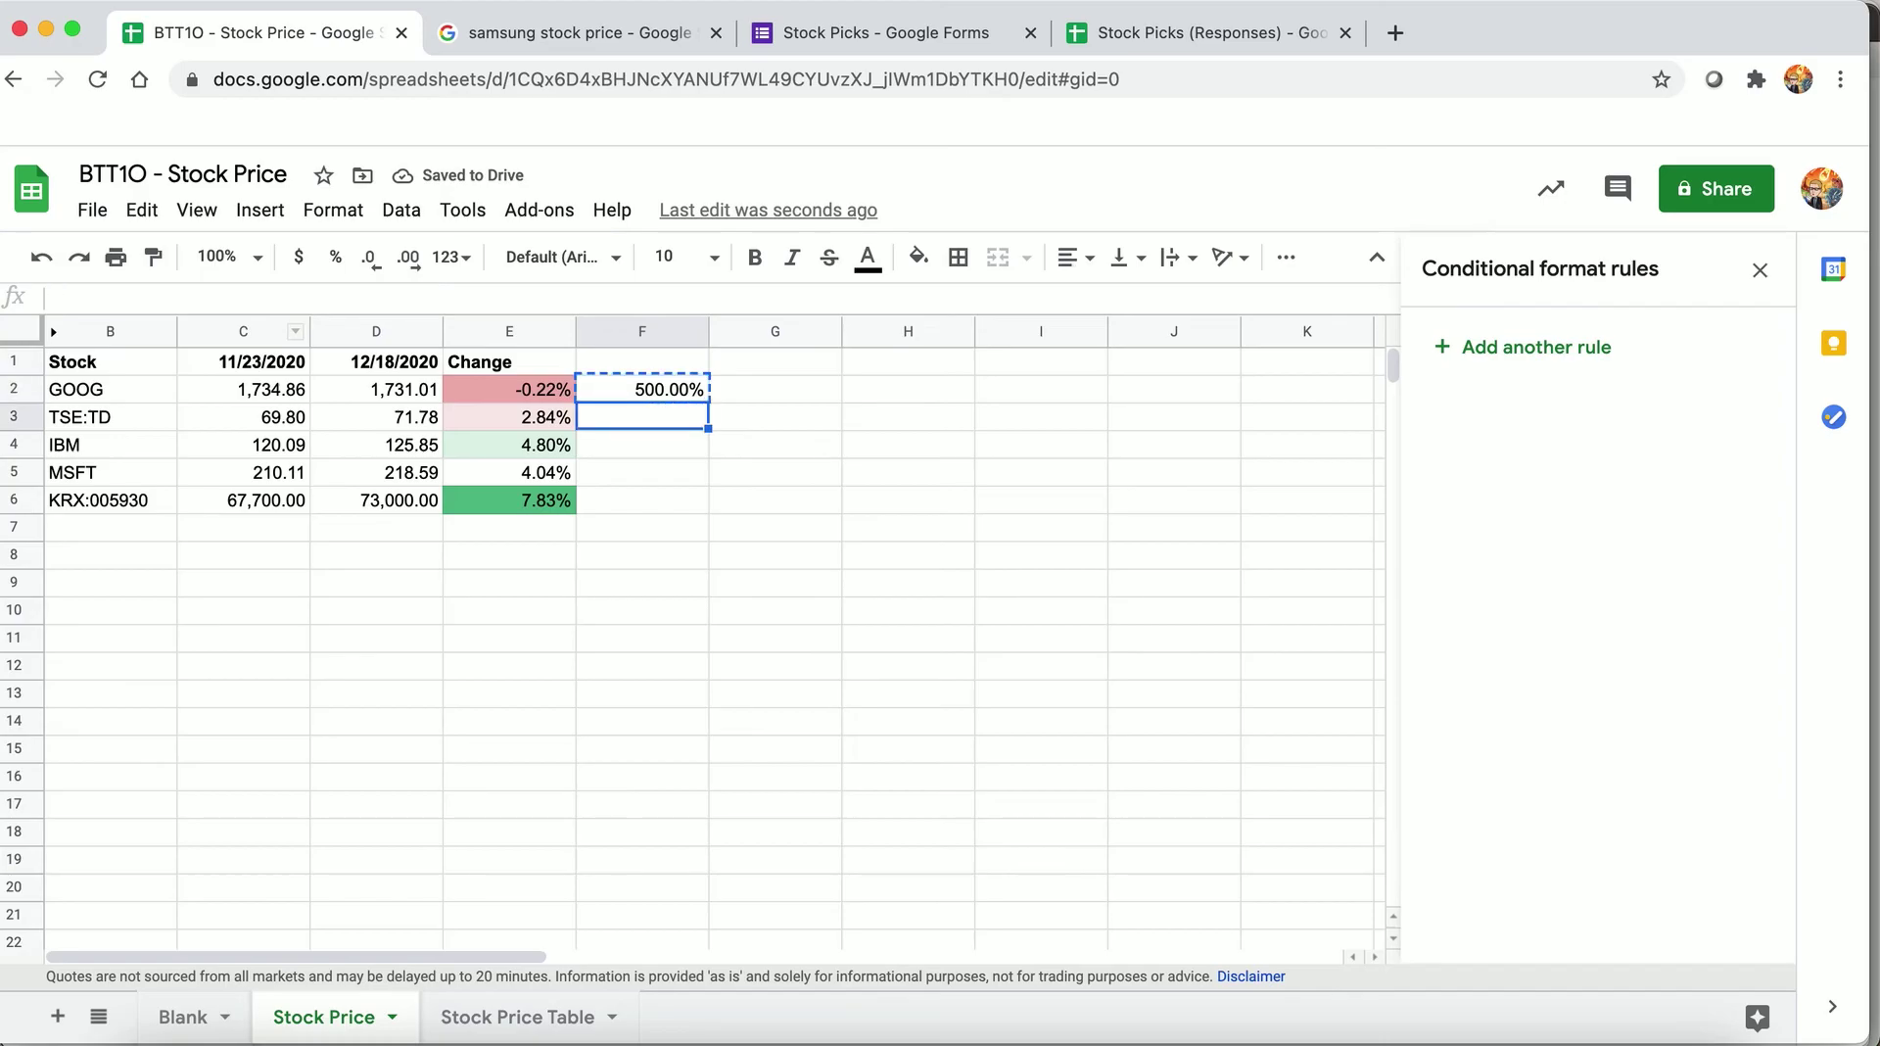
key(shift+Down)
key(shift+Down)
key(shift+Down)
key(super+v)
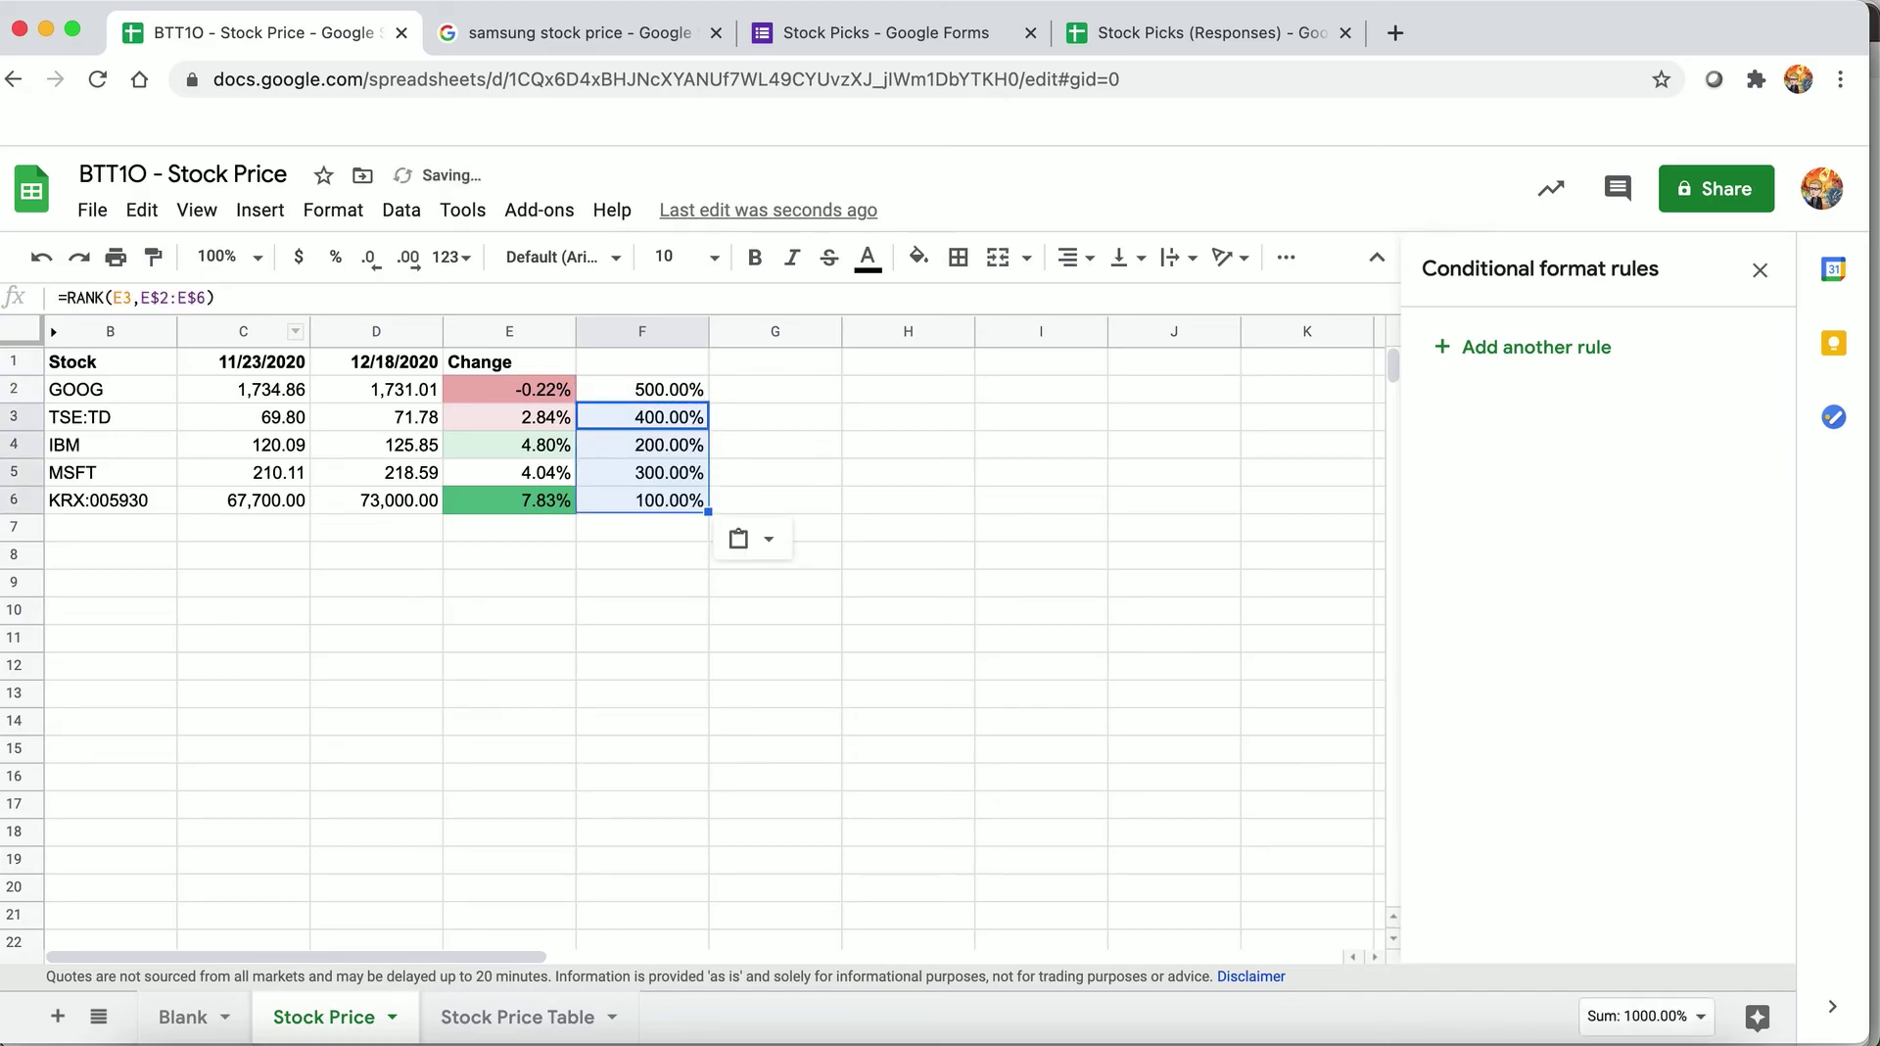
- Format the ranks in F2:F6 as Number with no decimal places, and review the RANK formula in F6
click(563, 392)
drag(638, 391, 638, 511)
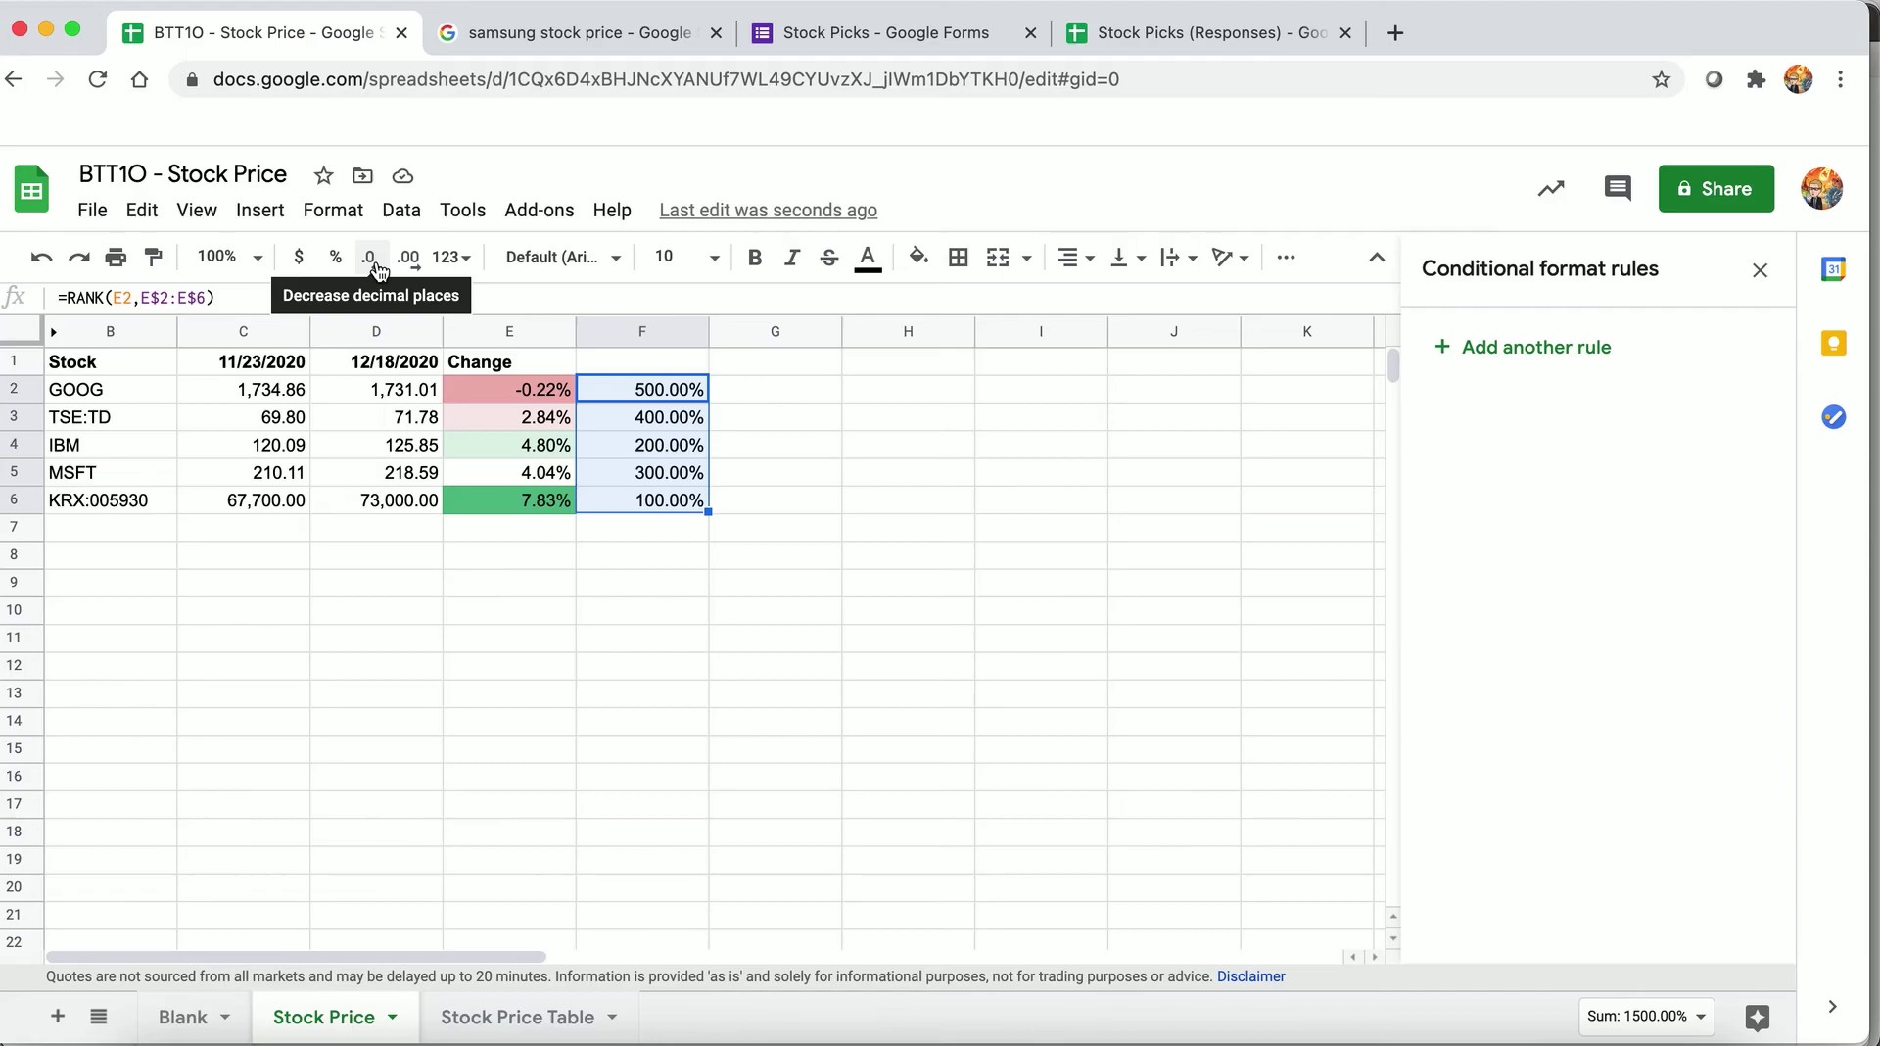
click(449, 258)
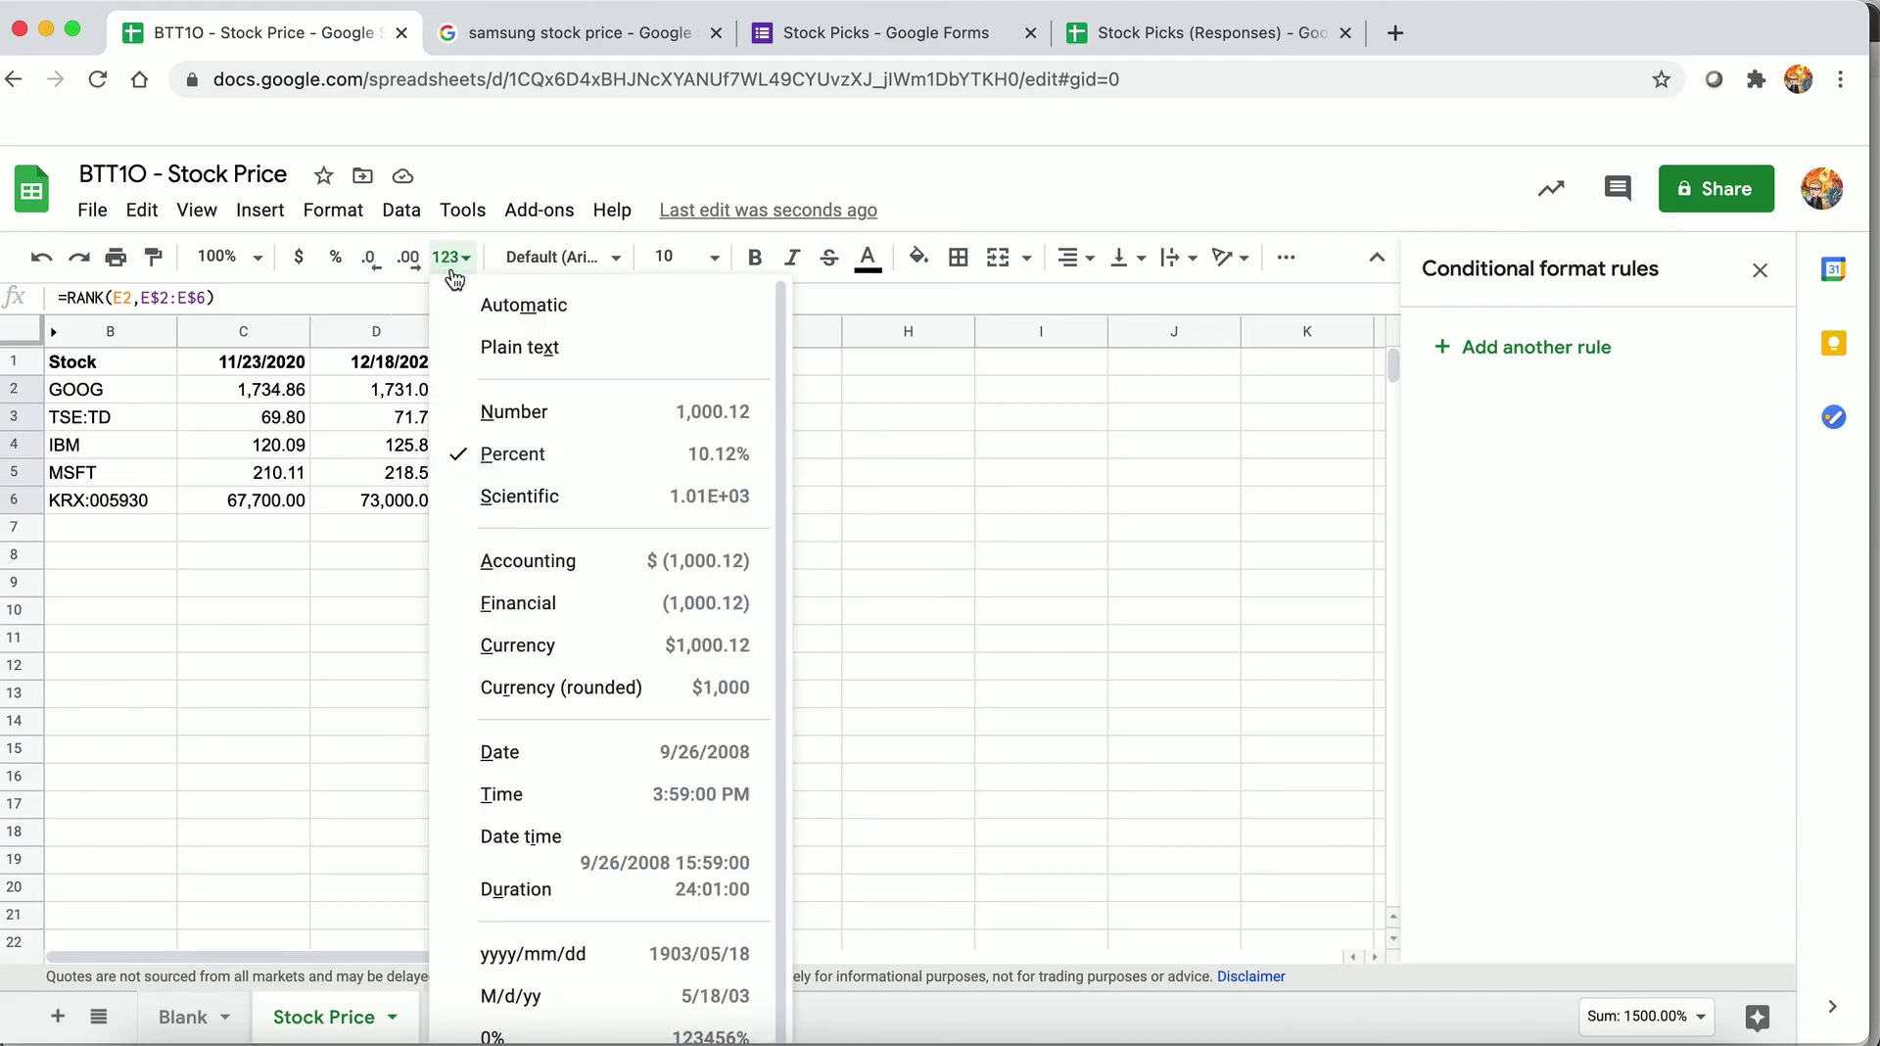
click(480, 411)
click(375, 258)
click(375, 259)
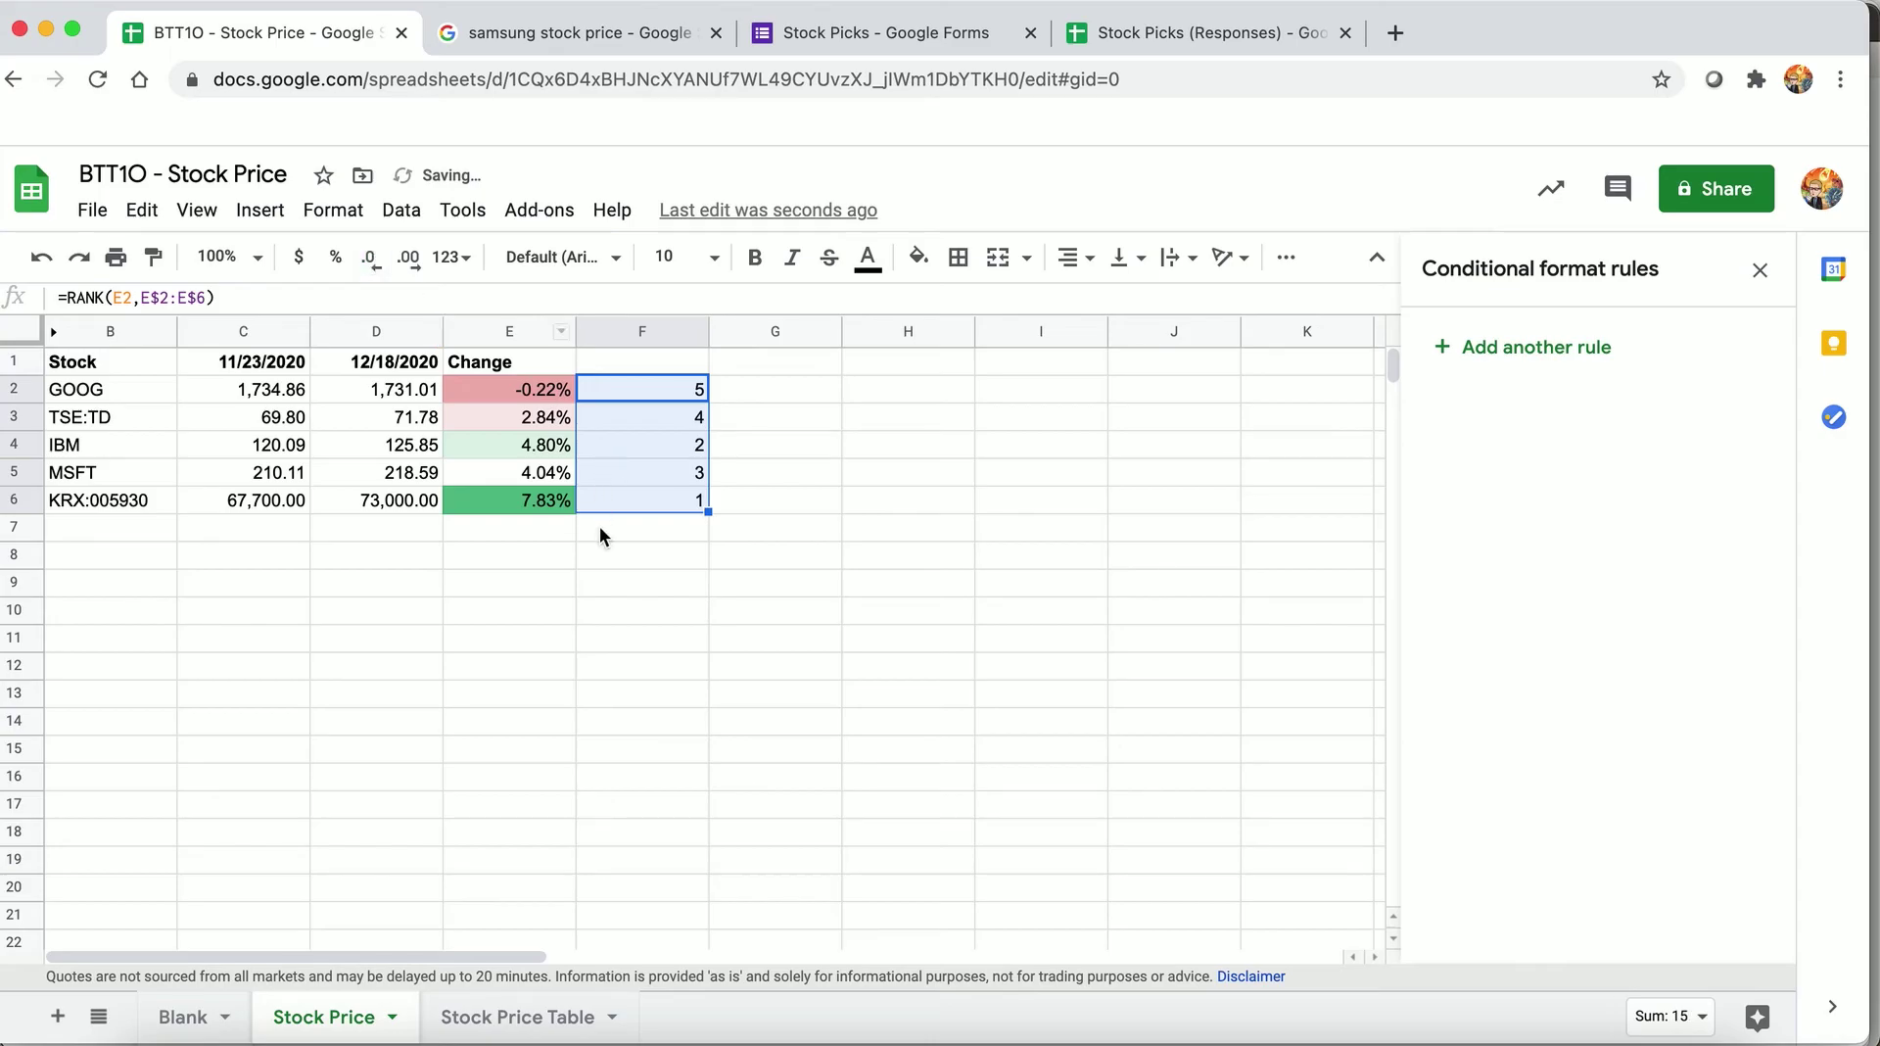
click(636, 497)
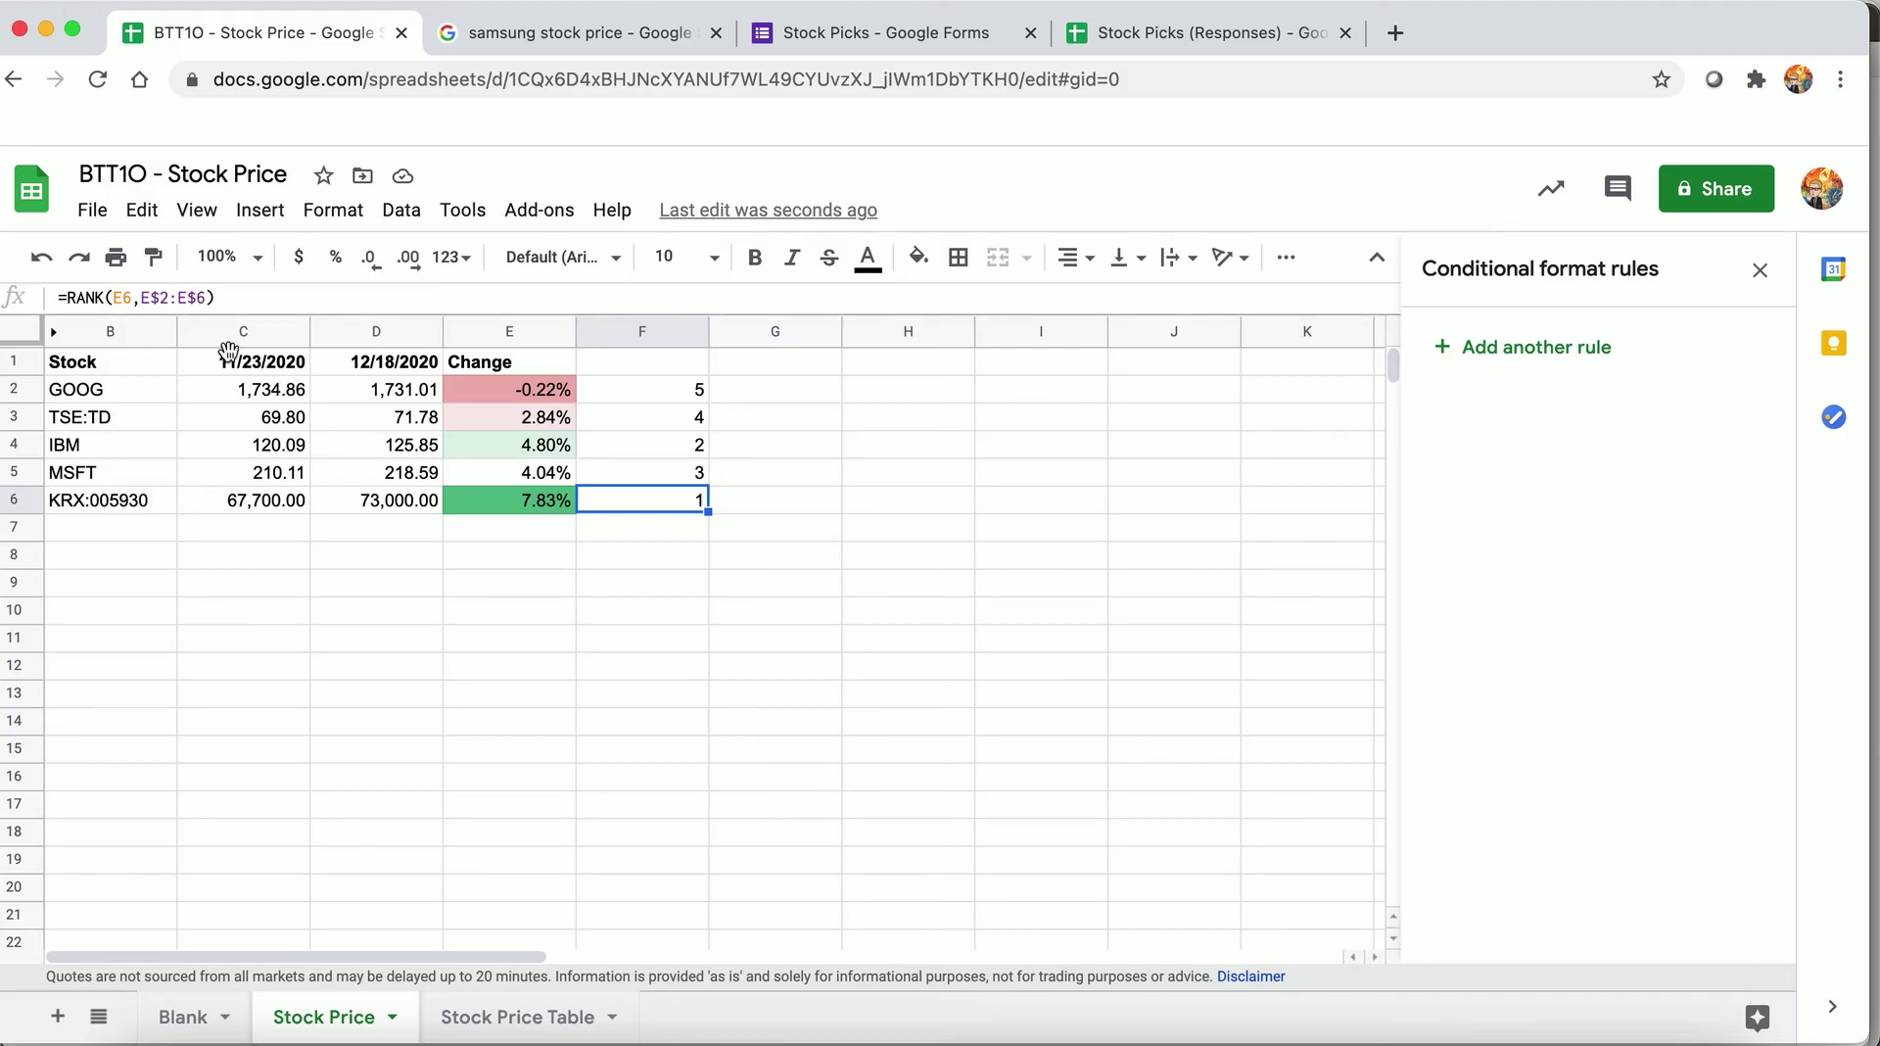
click(498, 534)
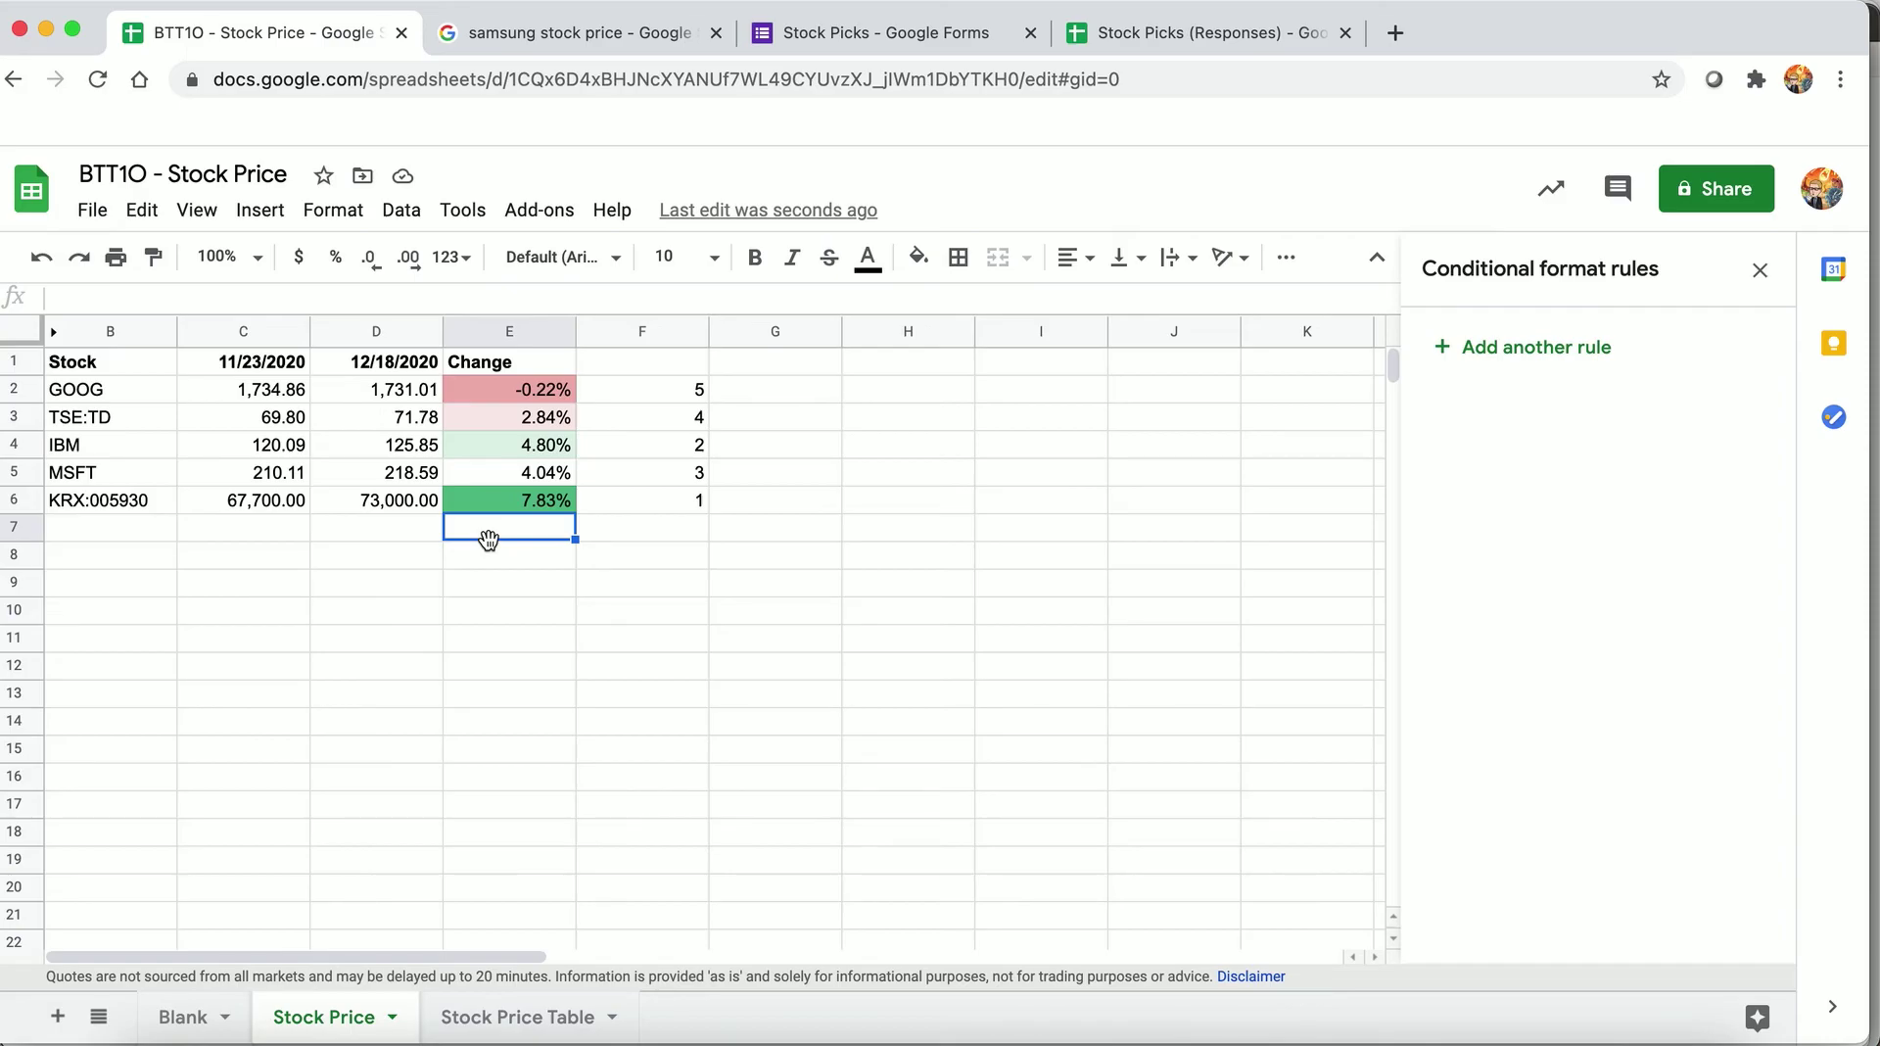
- Switch to the Stock Picks (Responses) spreadsheet and bring its first response in row 2 into view
click(858, 33)
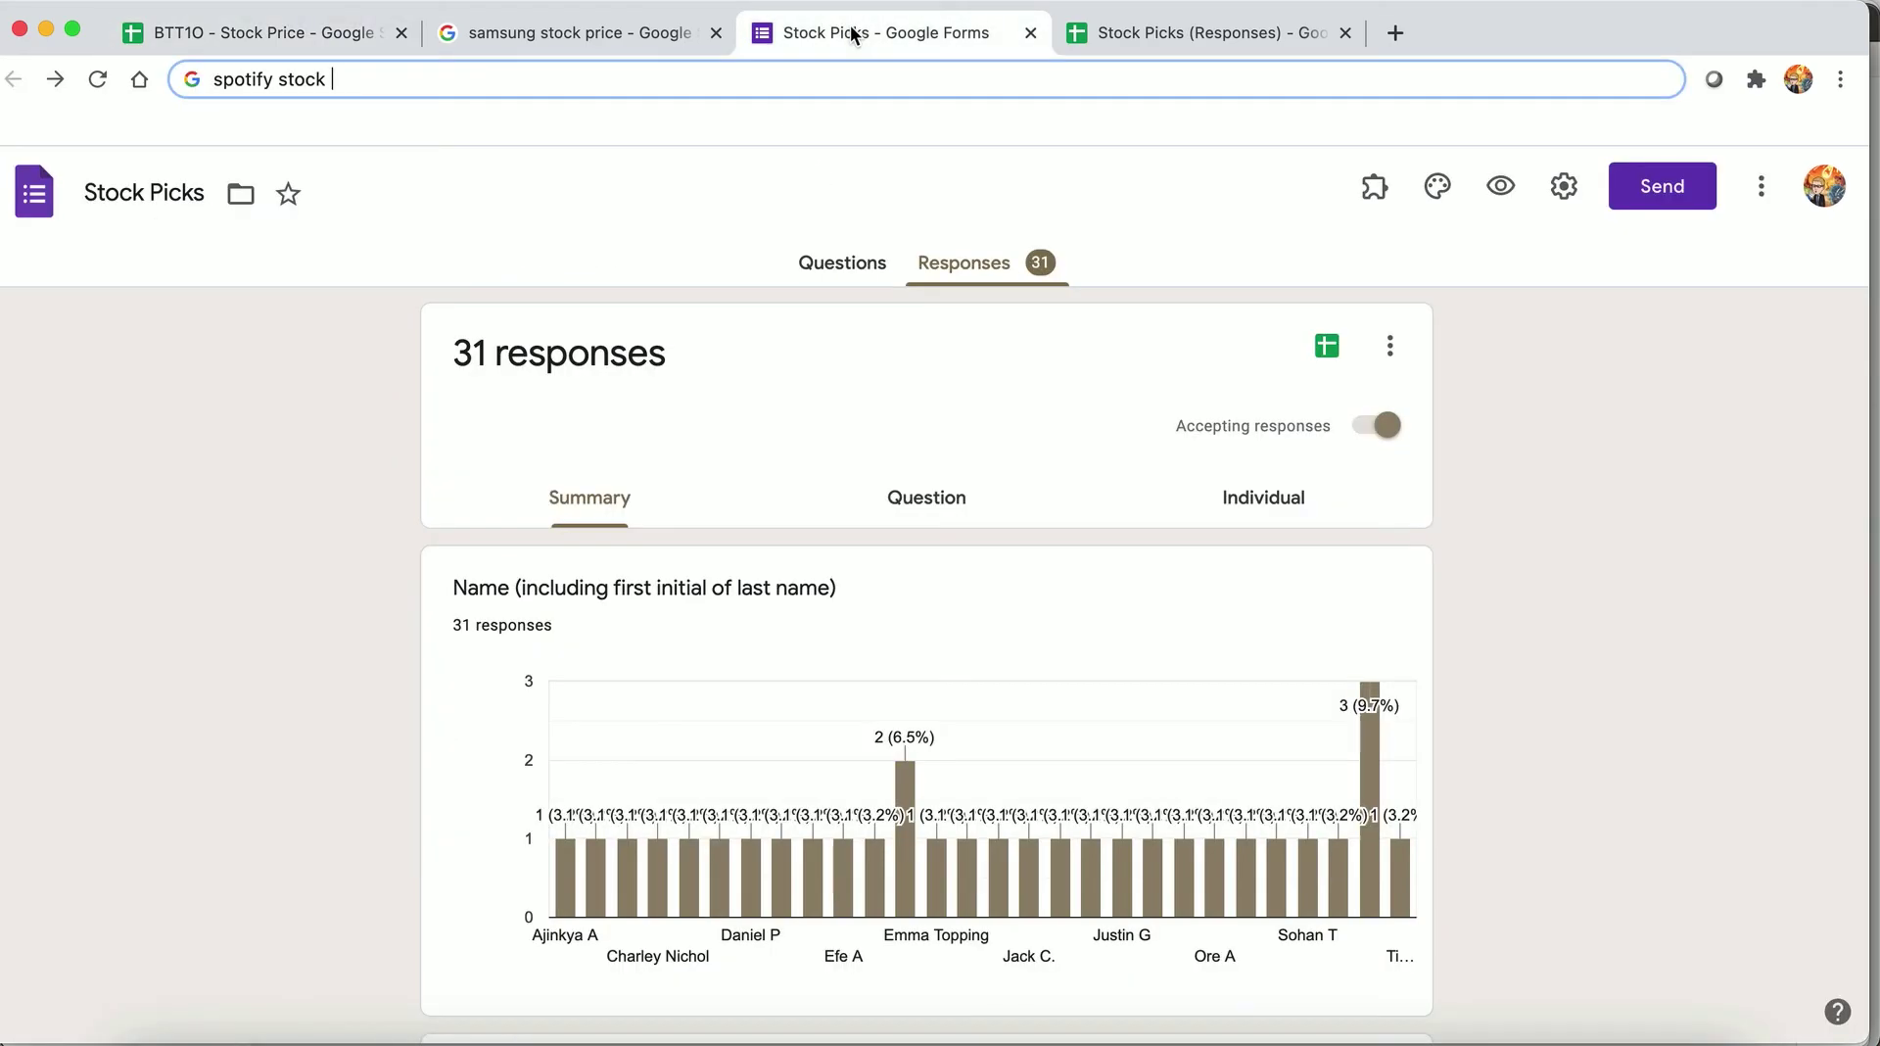
click(1158, 35)
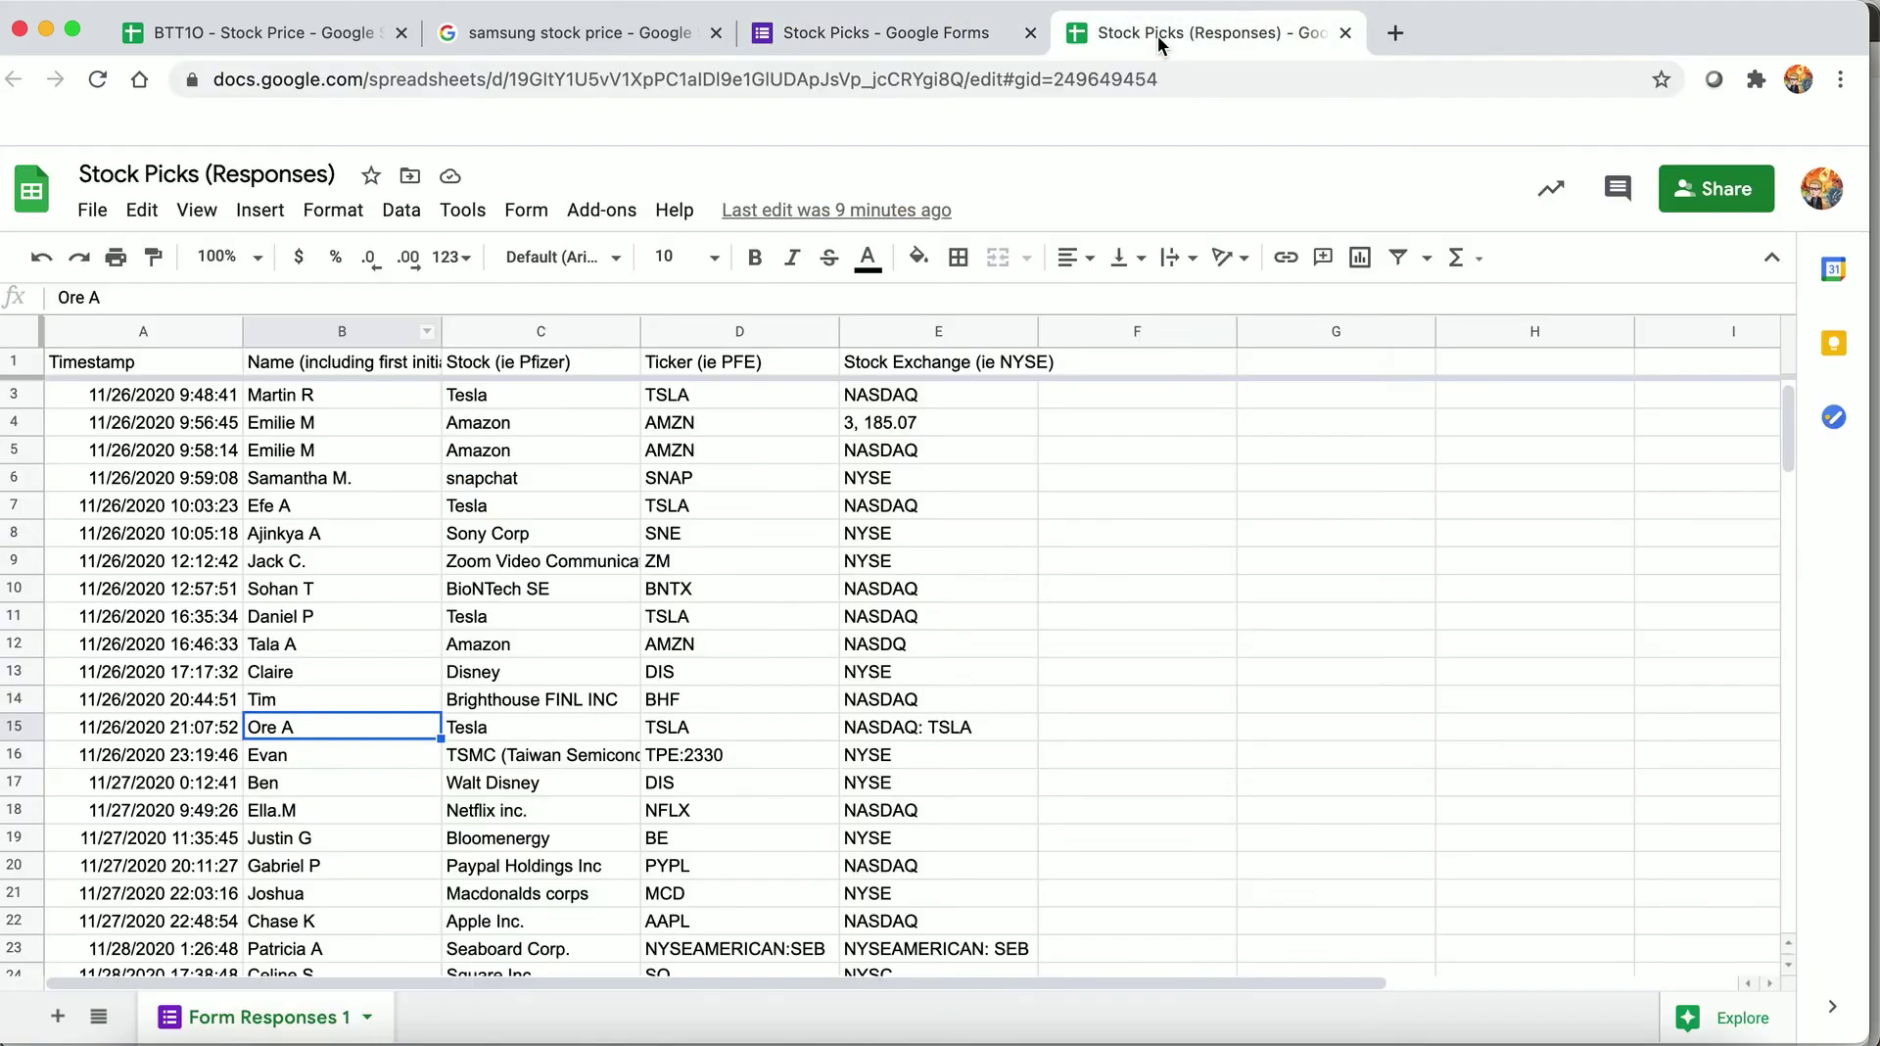
click(296, 404)
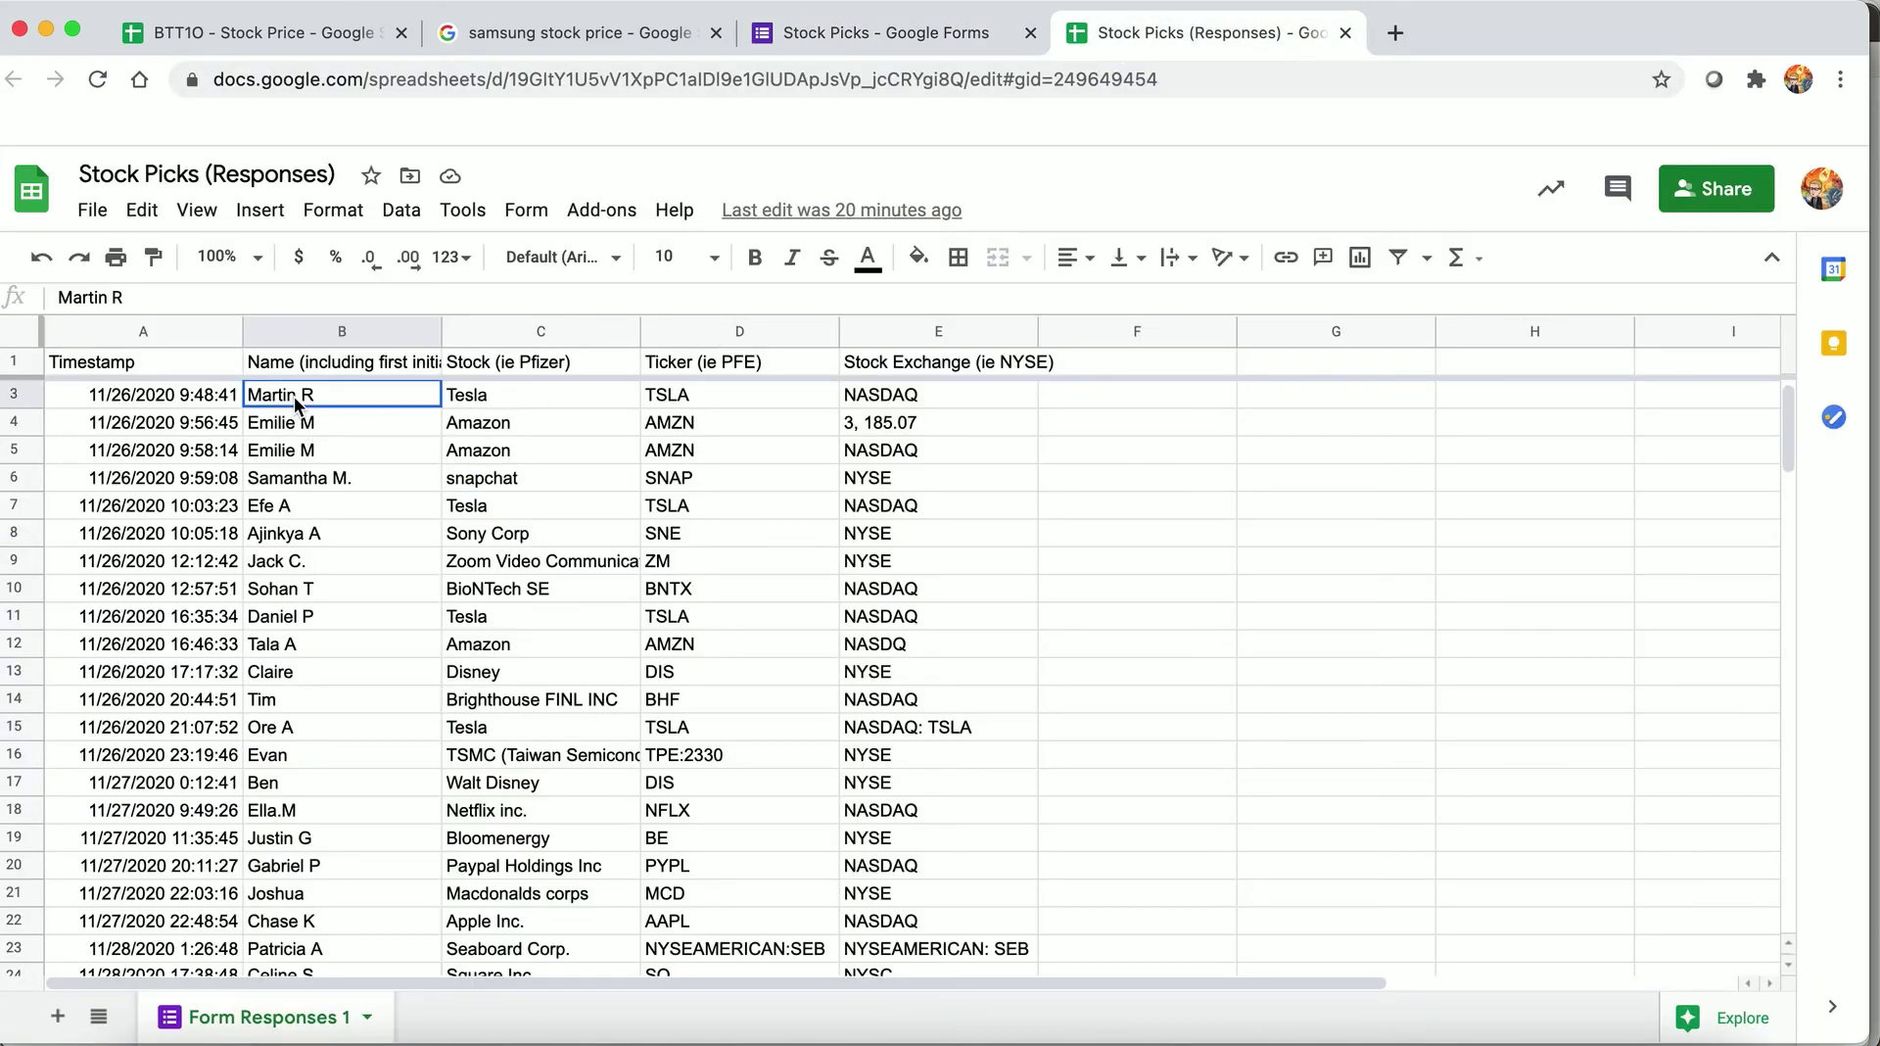
shift+click(455, 427)
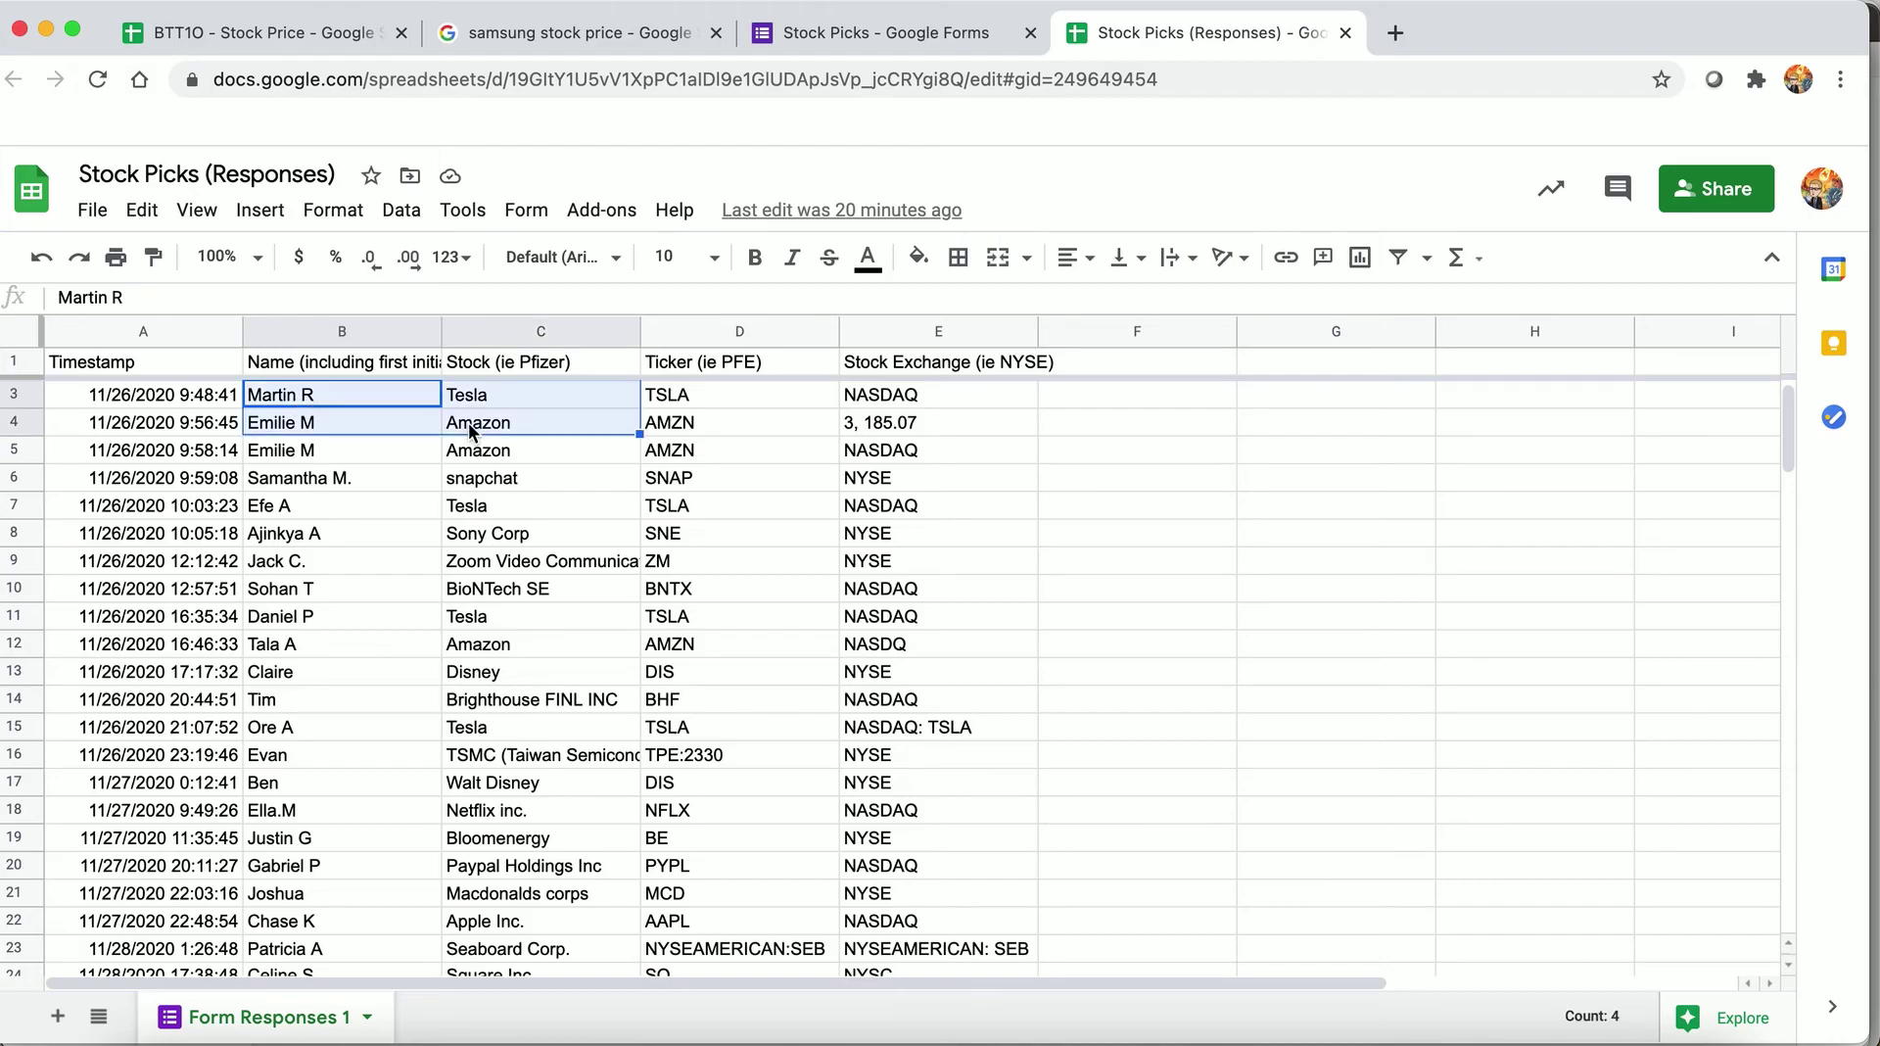
scroll(467, 436, right, 4)
scroll(468, 436, up, 1)
scroll(467, 436, right, 2)
scroll(412, 437, left, 6)
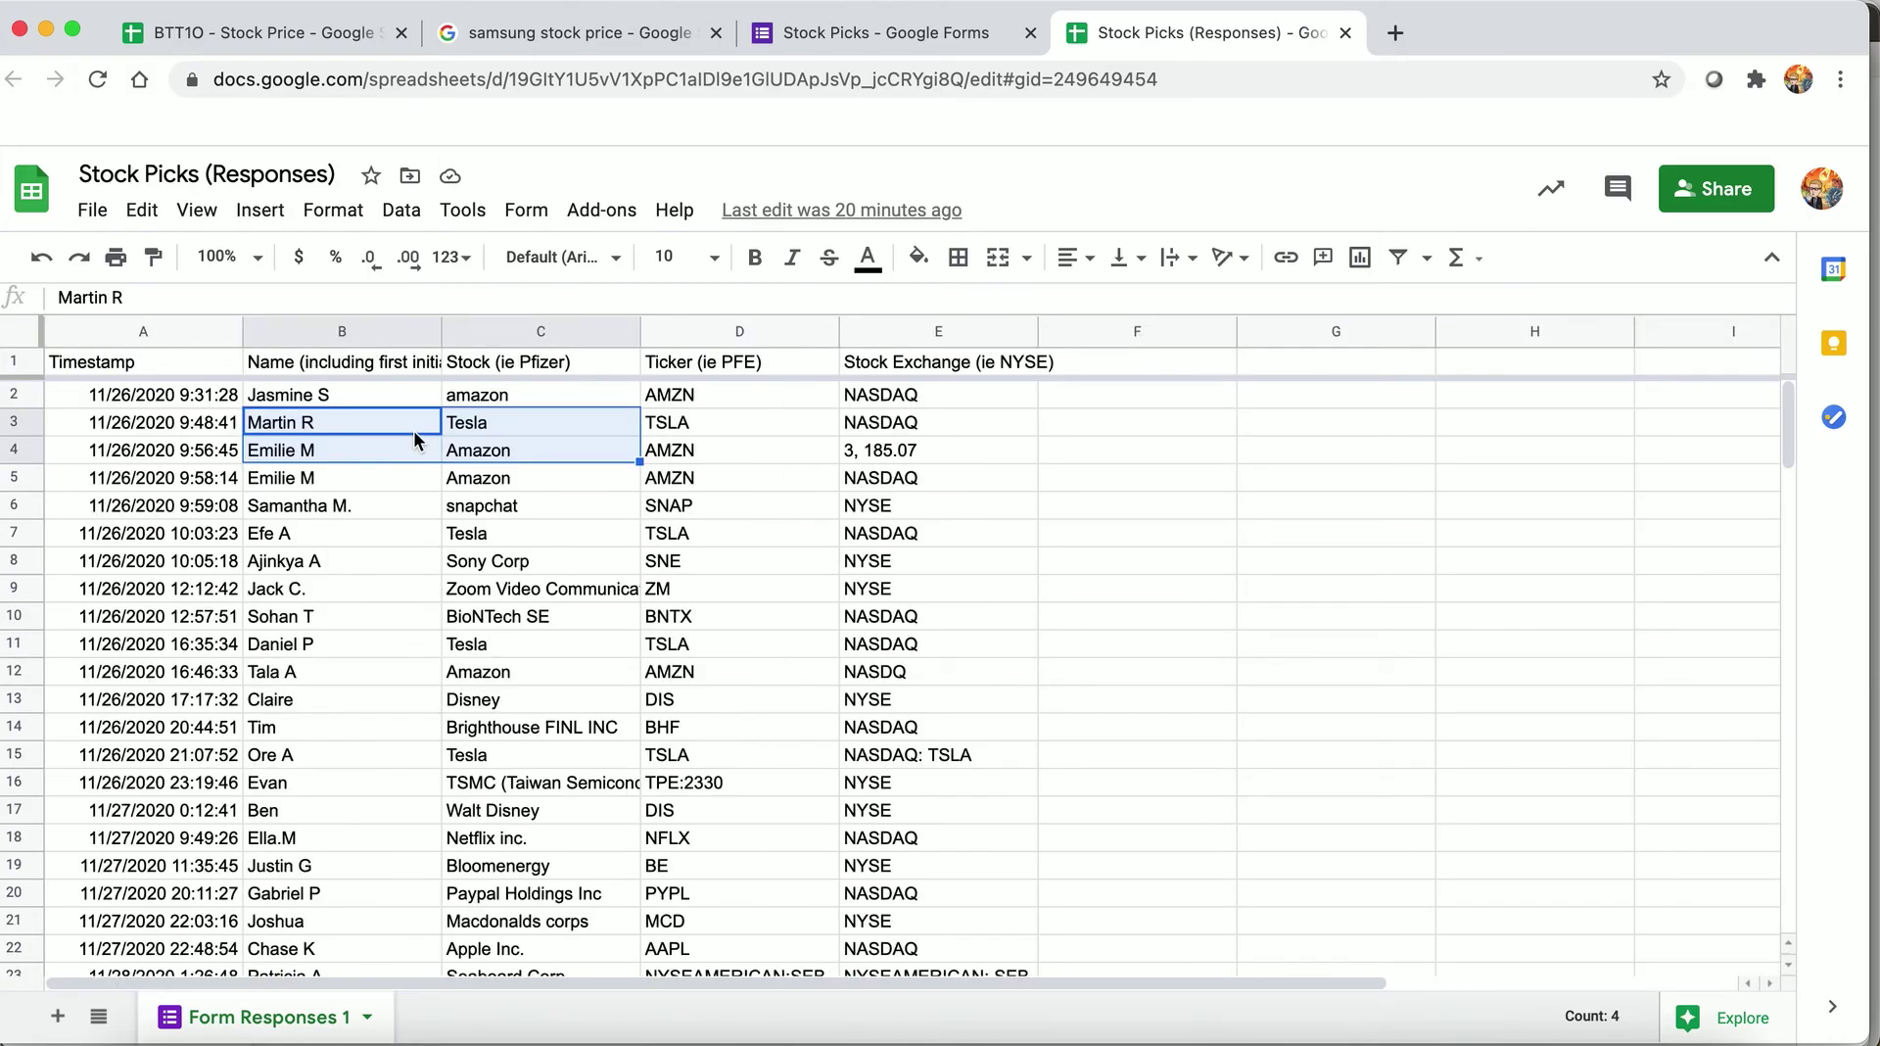
- Copy the names, stocks and tickers of all responses in B2:D31
click(328, 397)
key(shift+Down)
key(shift+Down)
key(shift+Down)
key(shift+Right)
key(shift+Right)
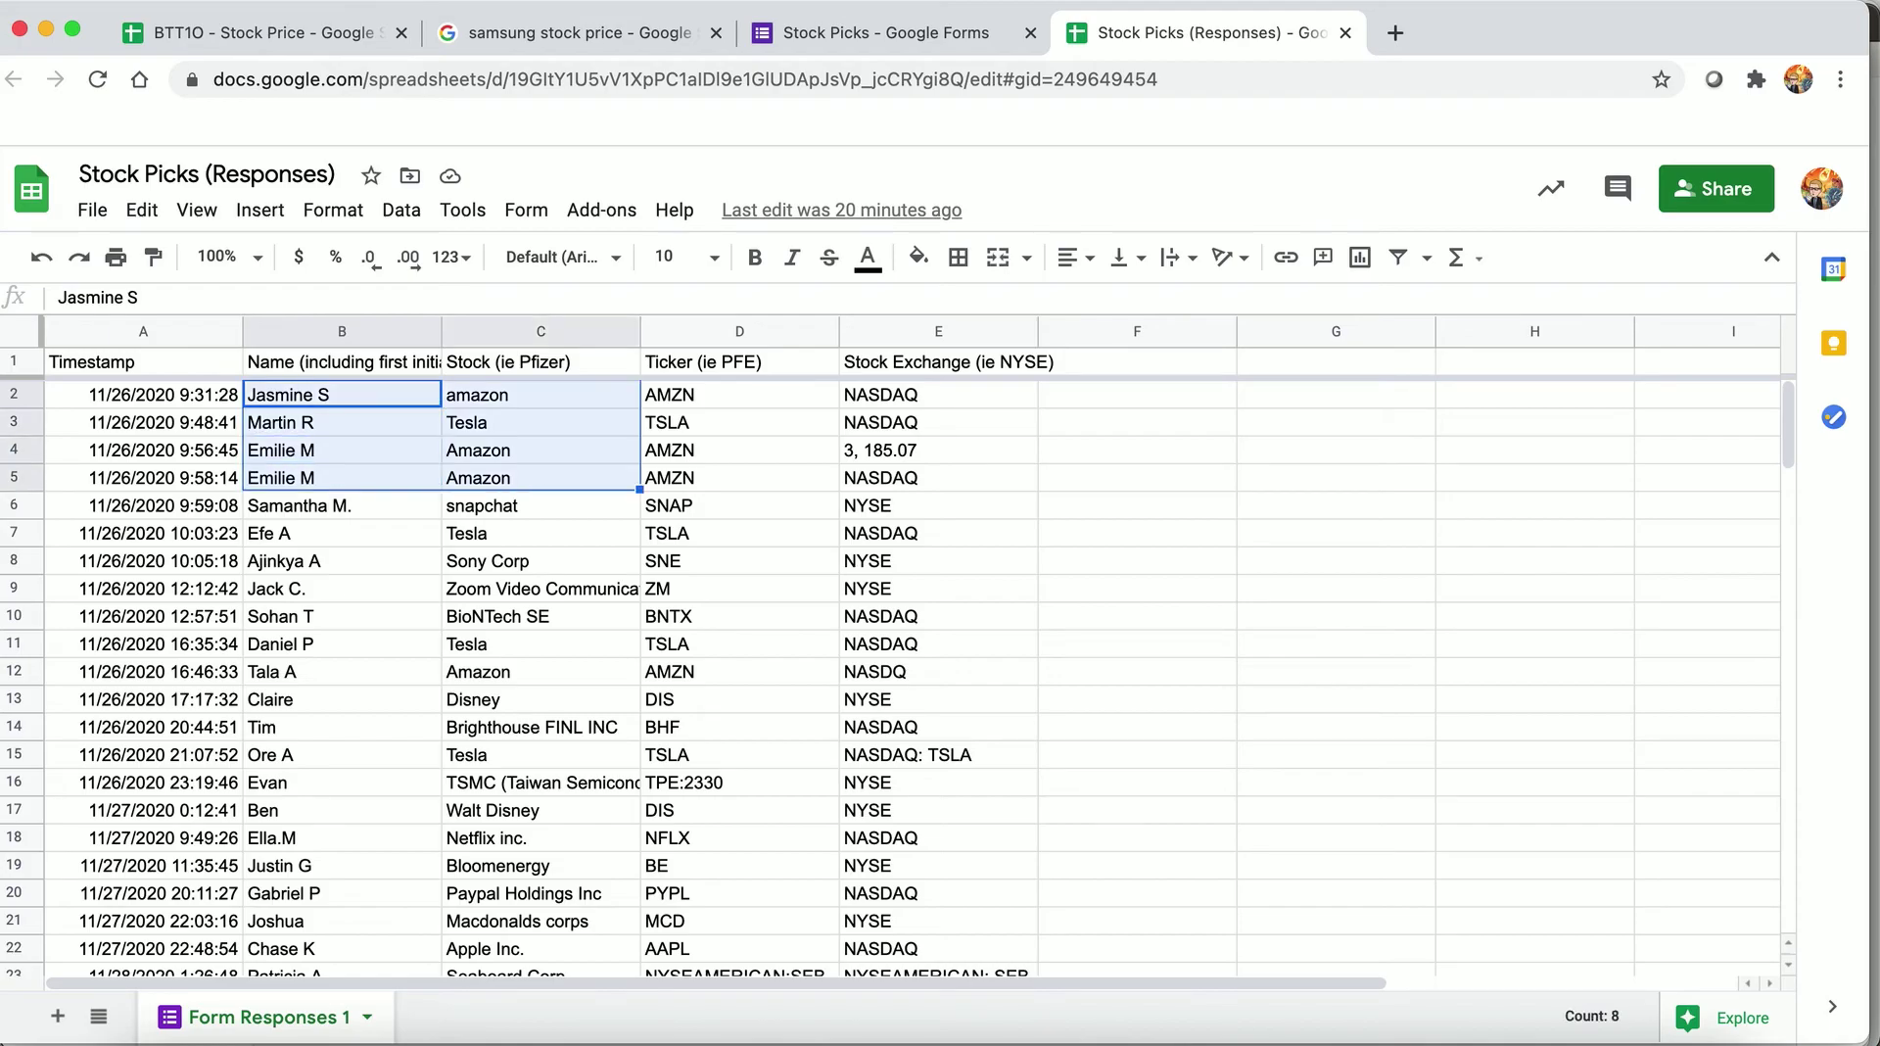
key(shift+Down)
key(shift+Down)
key(shift+Down)
key(shift+Down)
key(shift+Down)
key(shift+Down)
key(shift+Down)
key(shift+Down)
key(shift+Down)
key(shift+Down)
key(shift+Down)
key(shift+Down)
key(shift+Down)
key(shift+Down)
key(shift+Down)
key(shift+Down)
key(shift+Down)
key(shift+Down)
key(shift+Down)
key(shift+Down)
key(shift+Down)
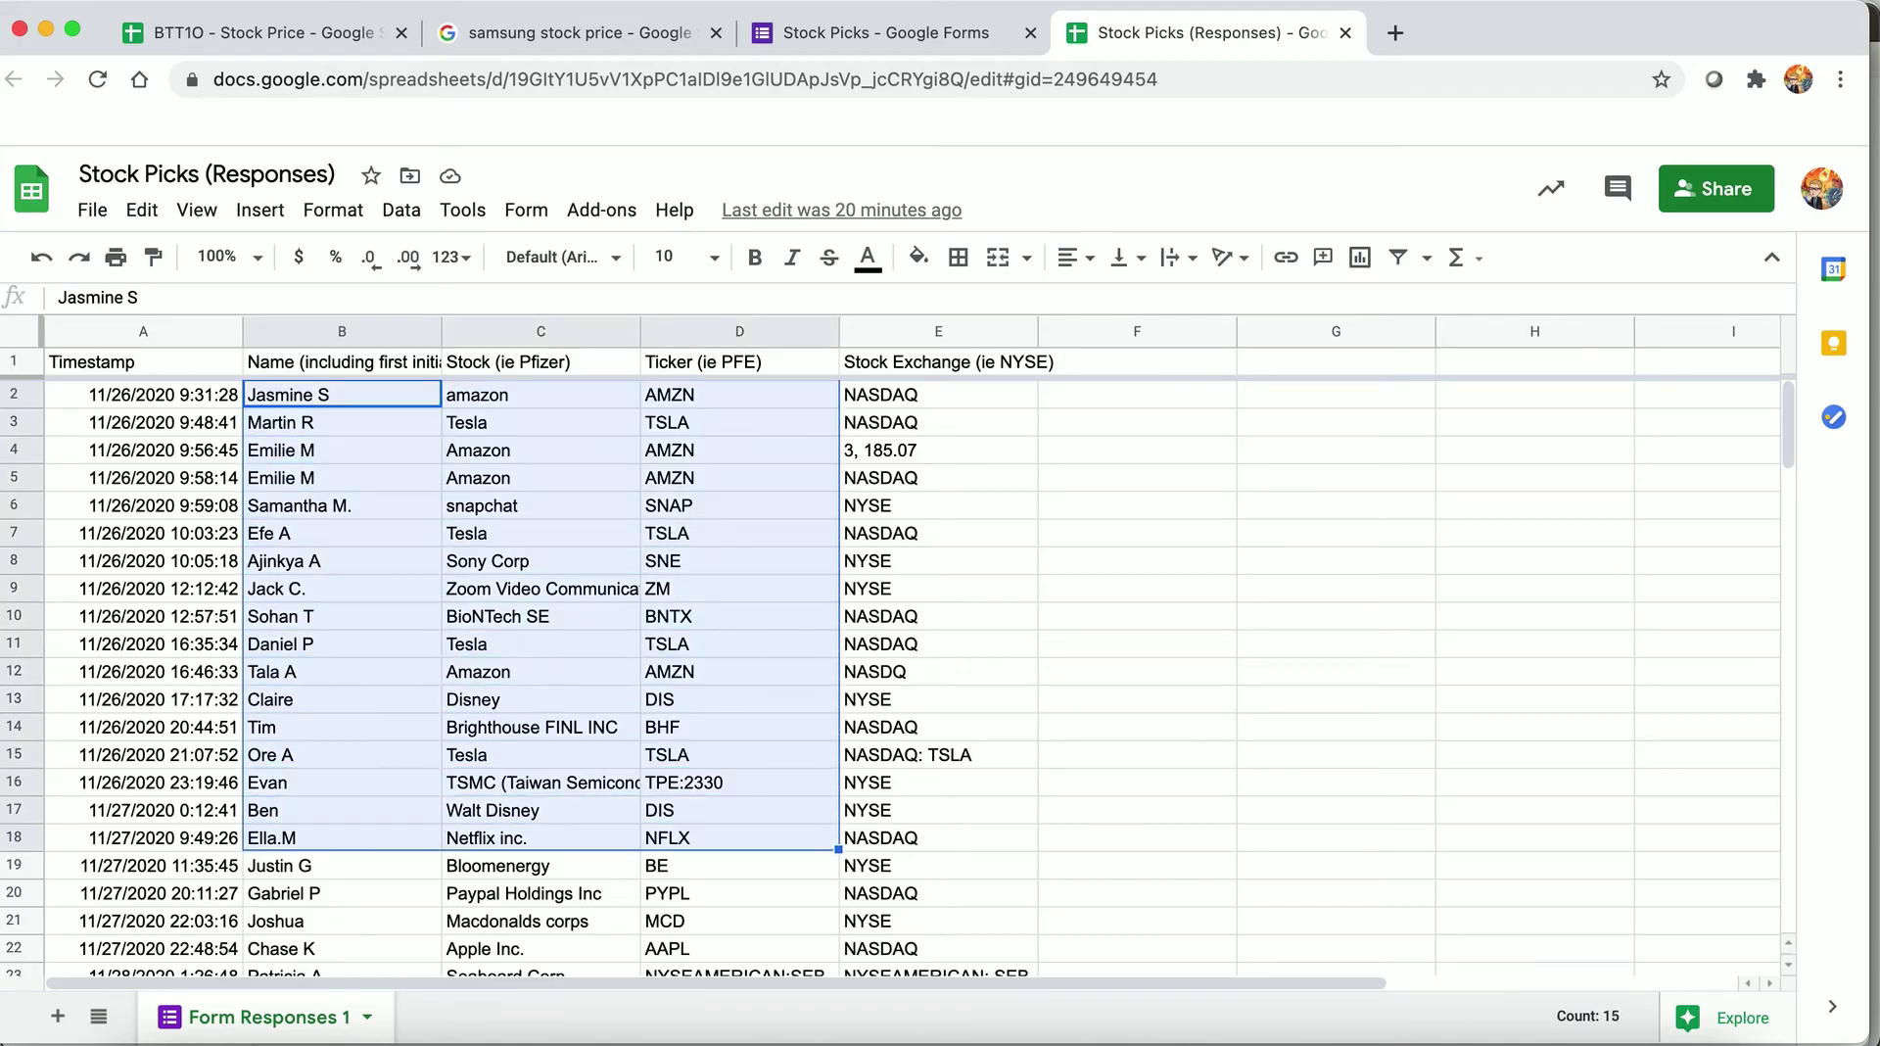
key(shift+Down)
key(shift+Down)
key(shift+Down)
key(shift+Down)
key(shift+Down)
key(shift+Down)
key(shift+Up)
key(shift+Up)
key(shift+Up)
key(shift+Up)
key(shift+Up)
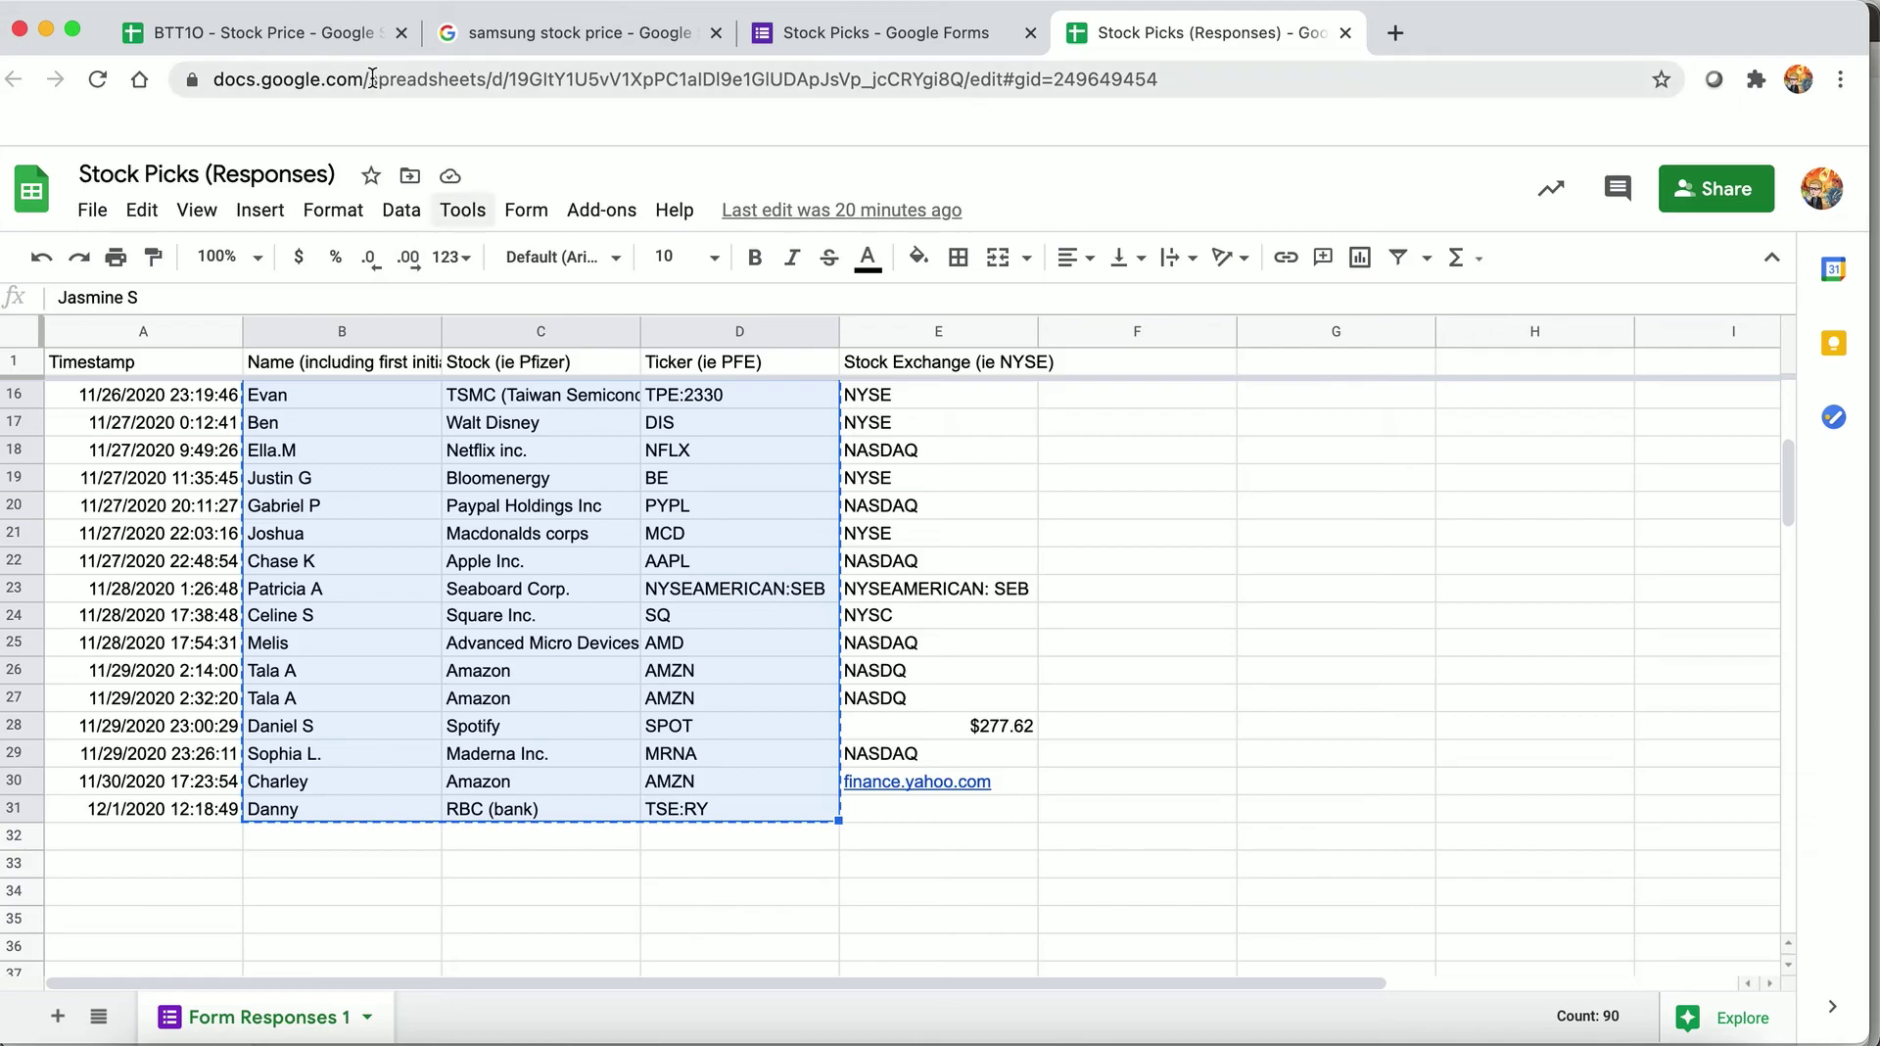
- Paste the copied responses into the Stock Price Table sheet of BTT1O - Stock Price, starting at A2
click(321, 39)
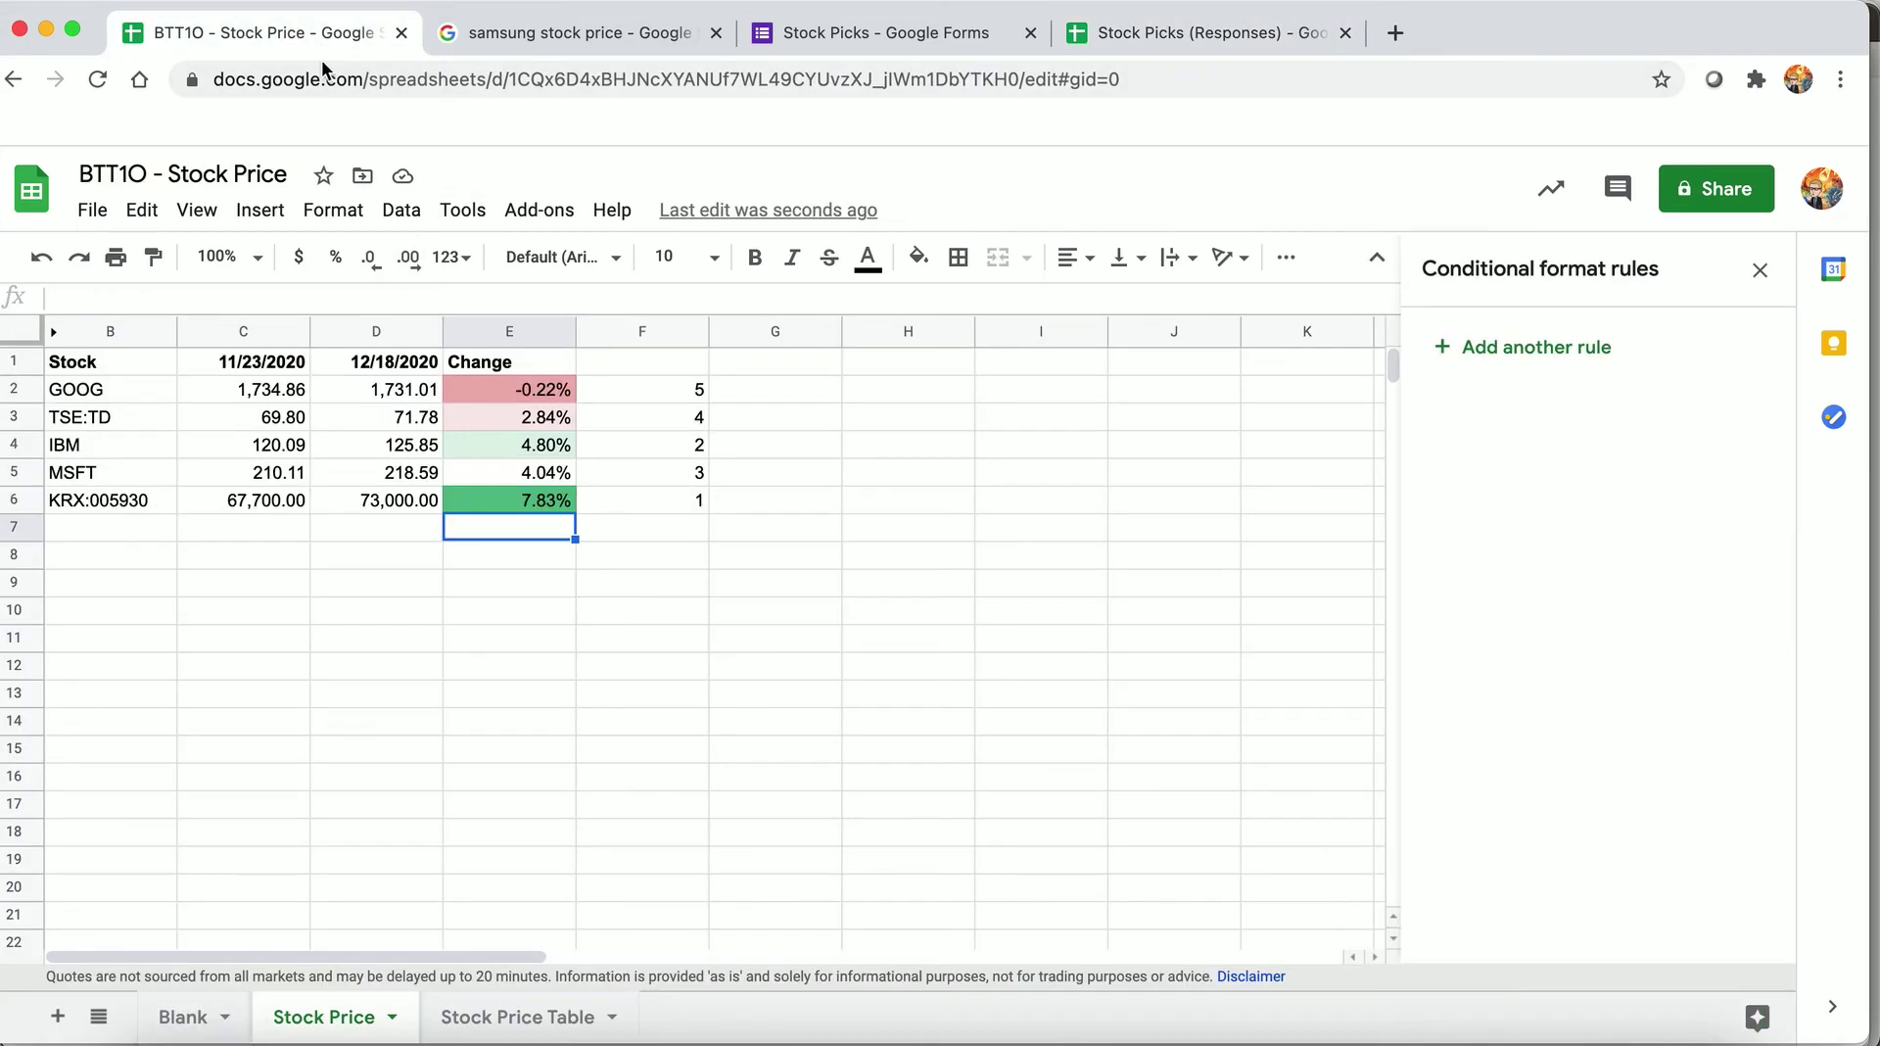
click(460, 1017)
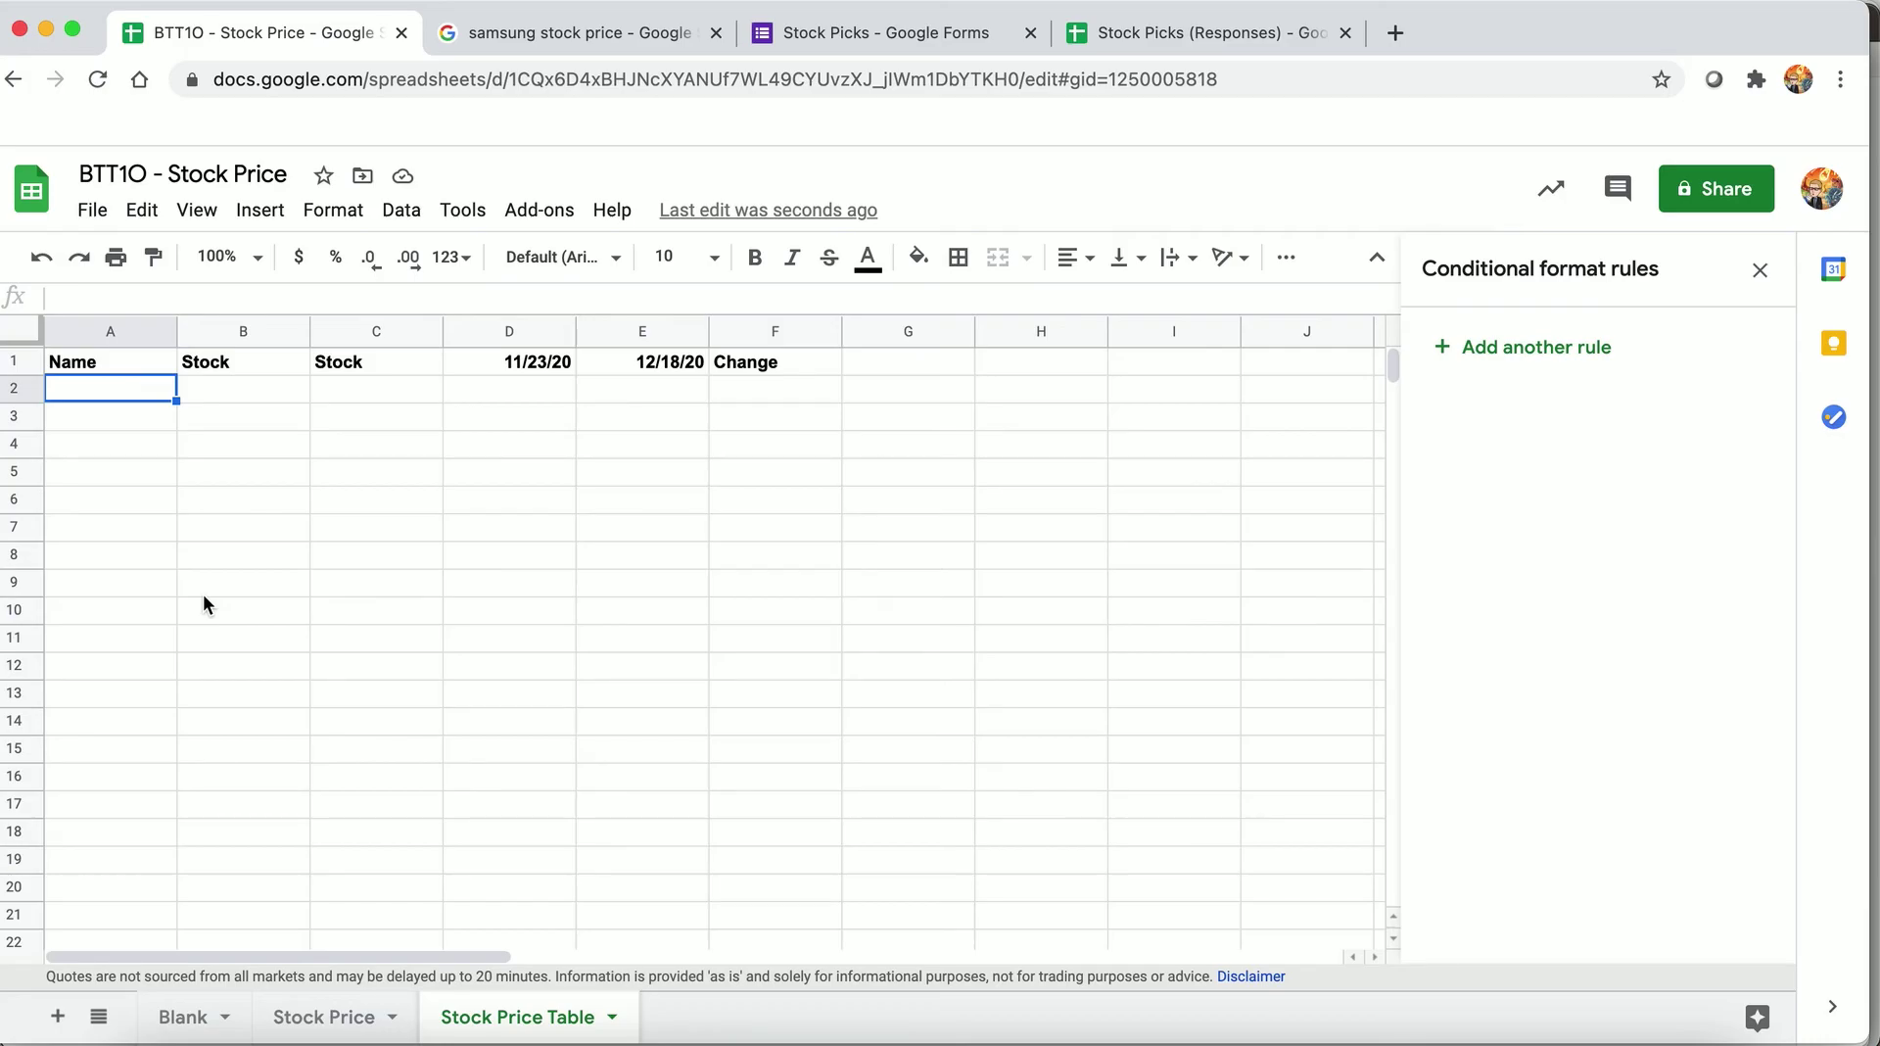
key(super+v)
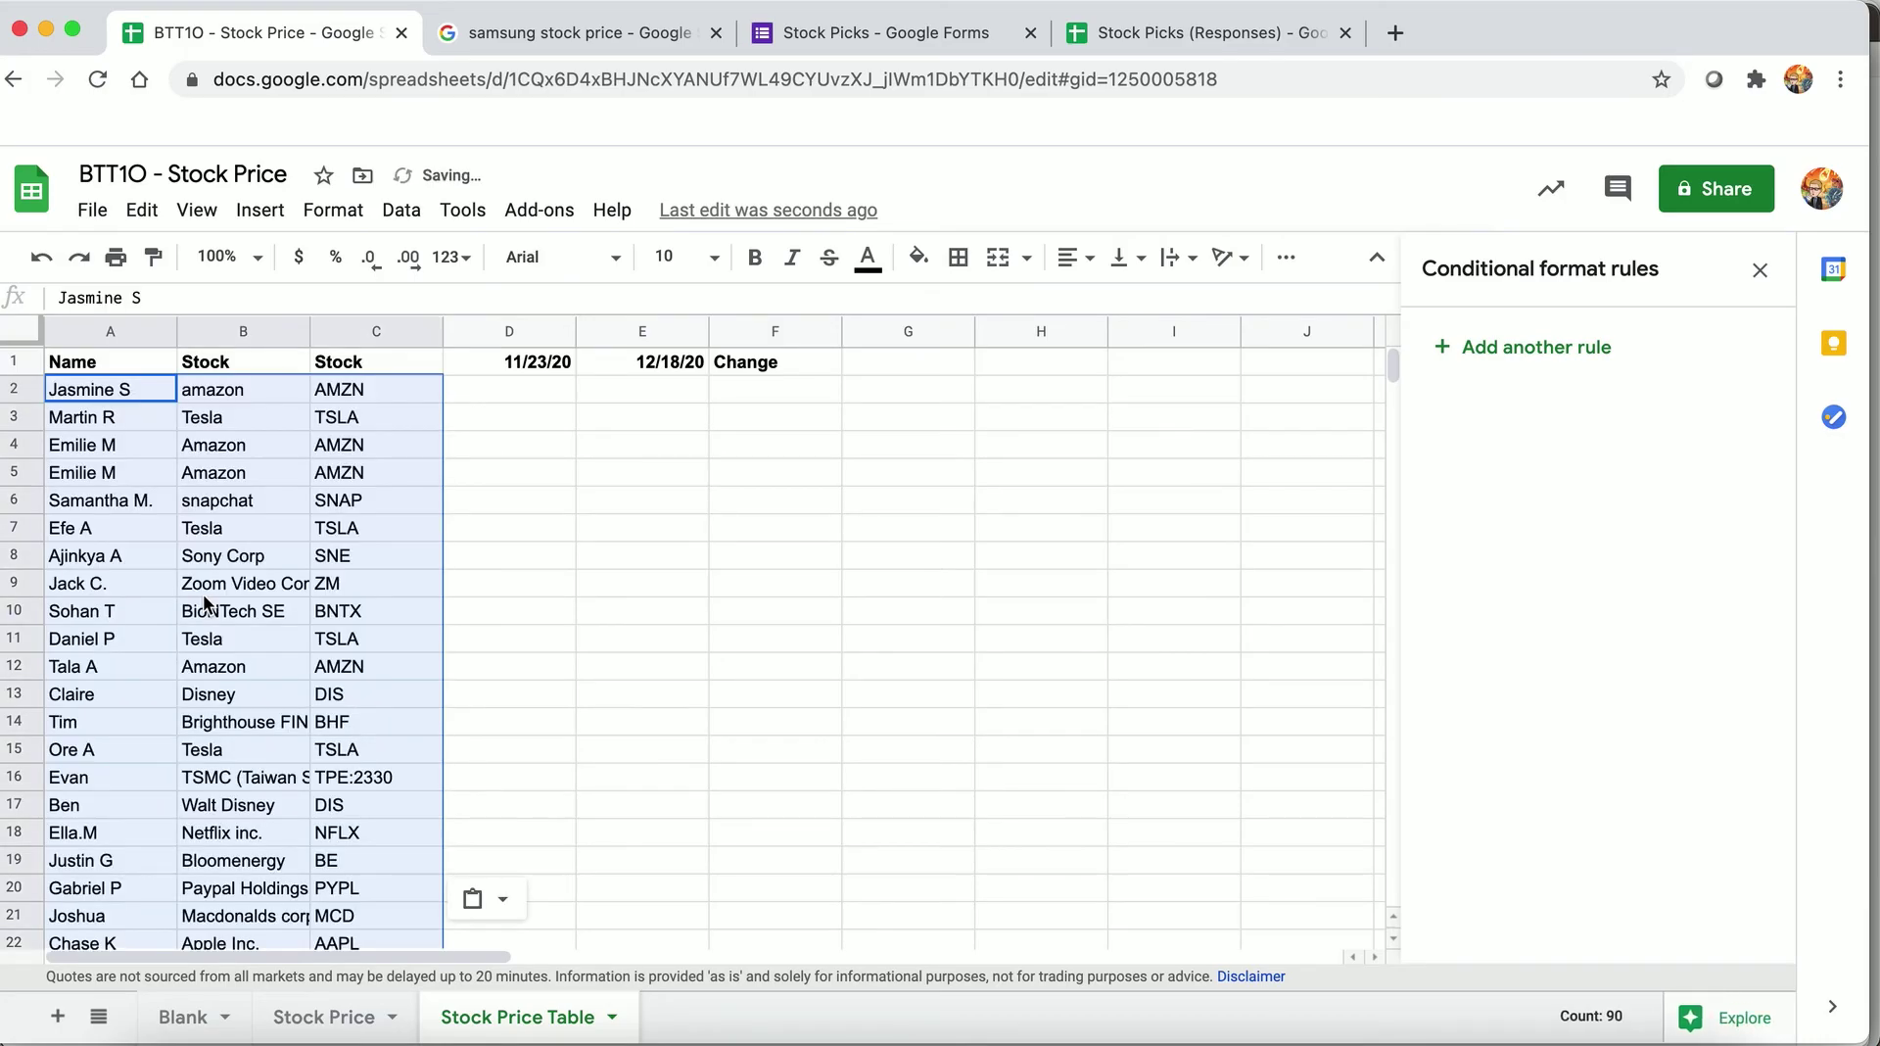
click(208, 591)
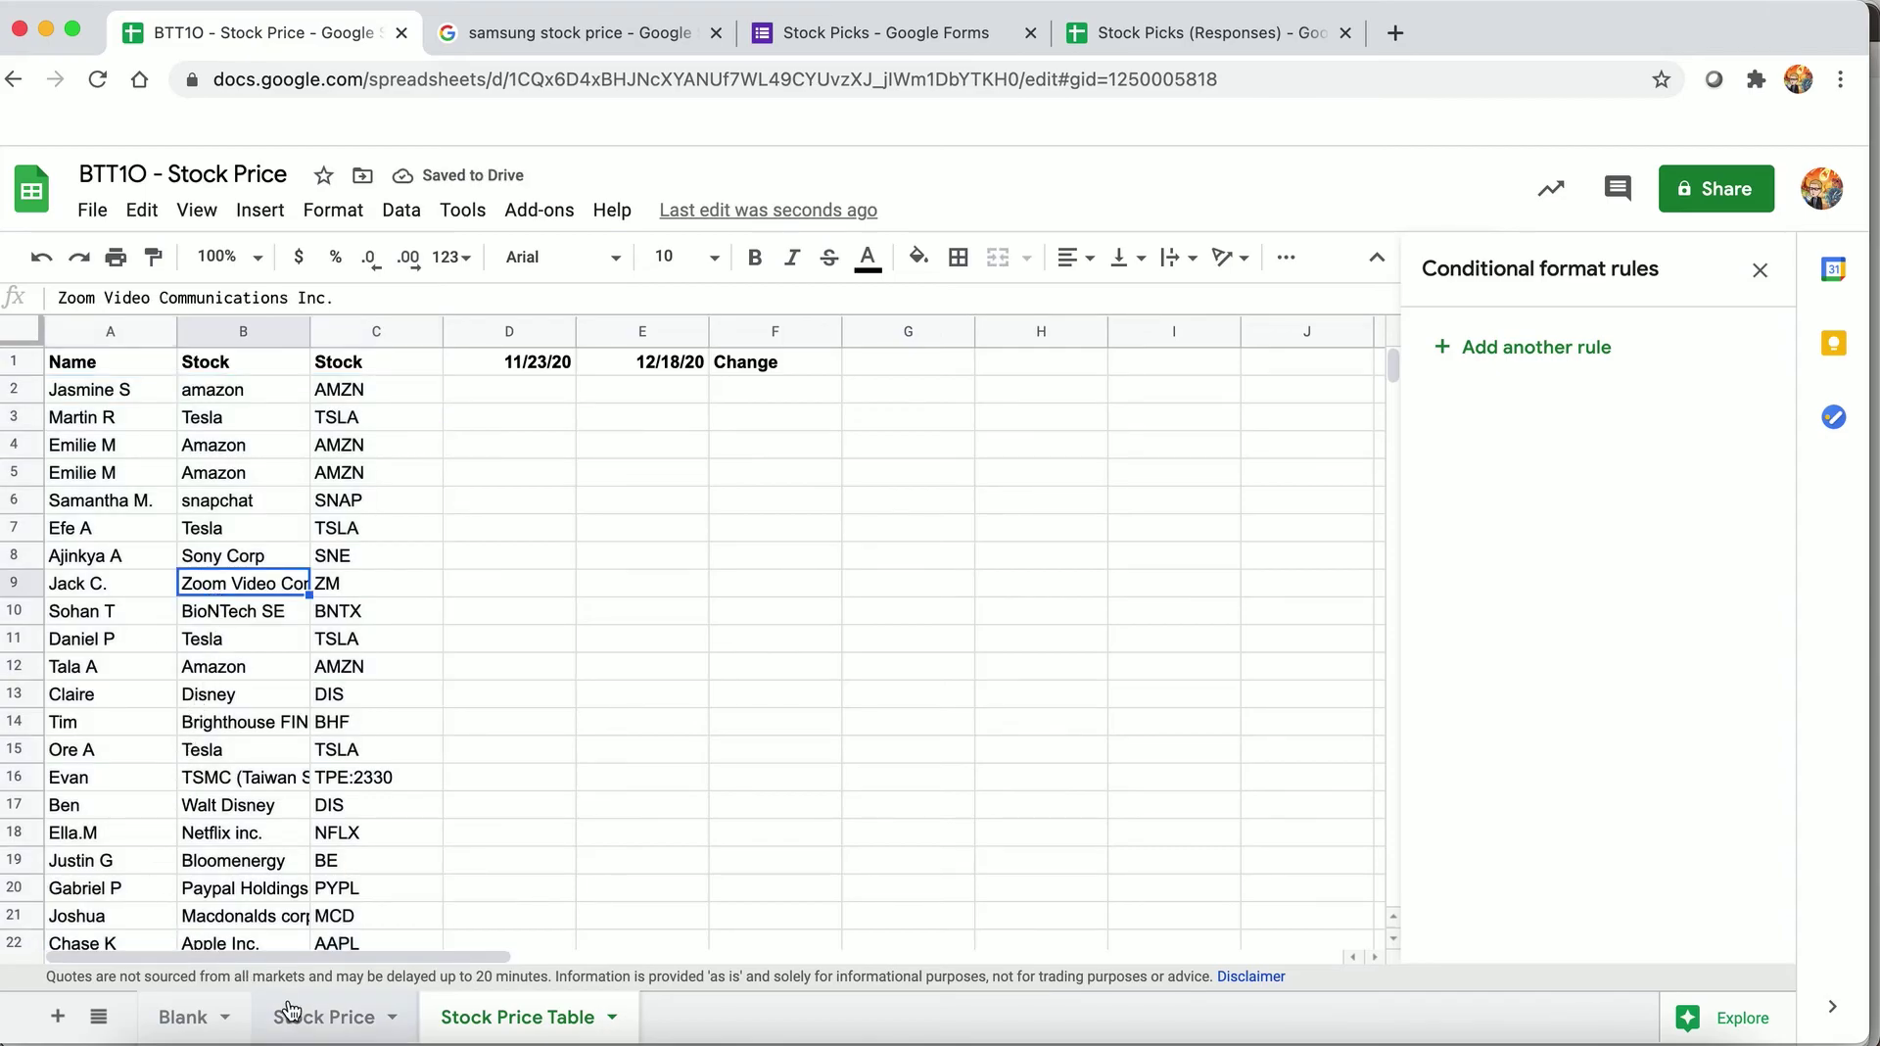
- Copy the price and change formulas in C2:E2 of the Stock Price sheet to D2:F2 of the Stock Price Table sheet
click(296, 1018)
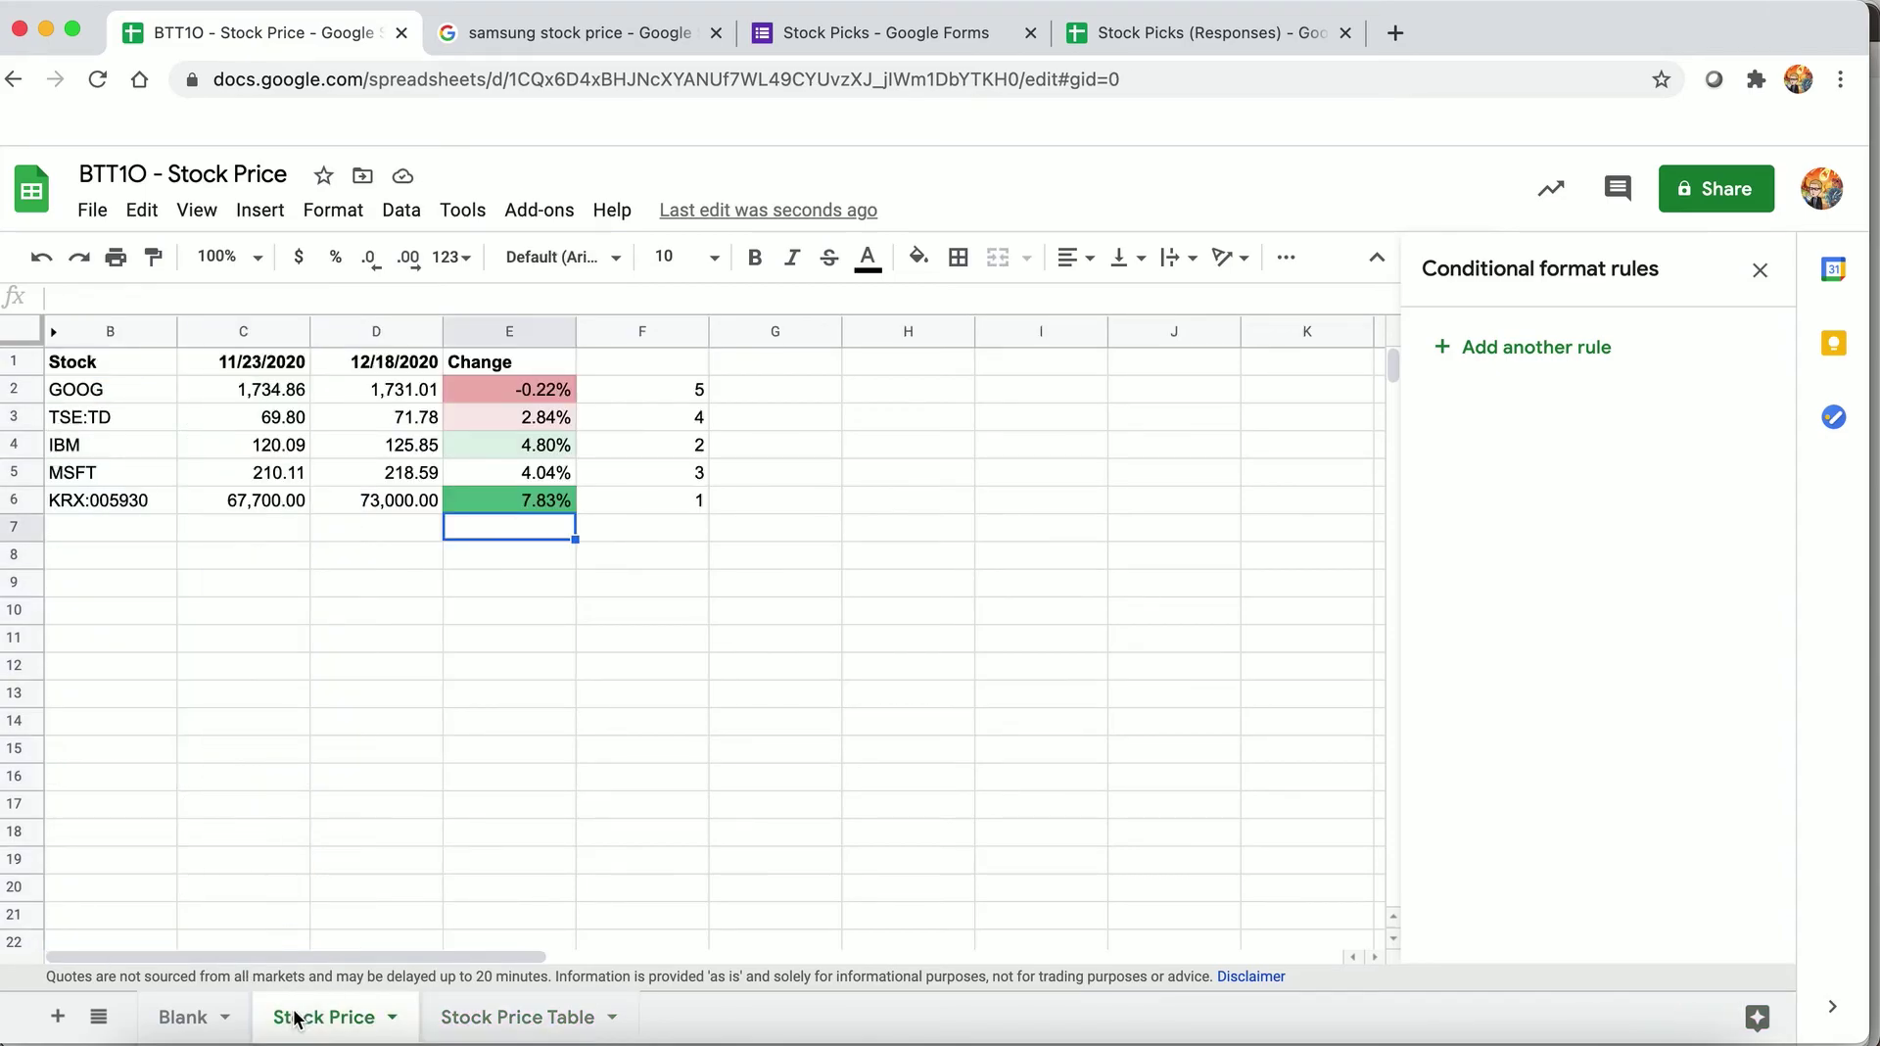
click(274, 392)
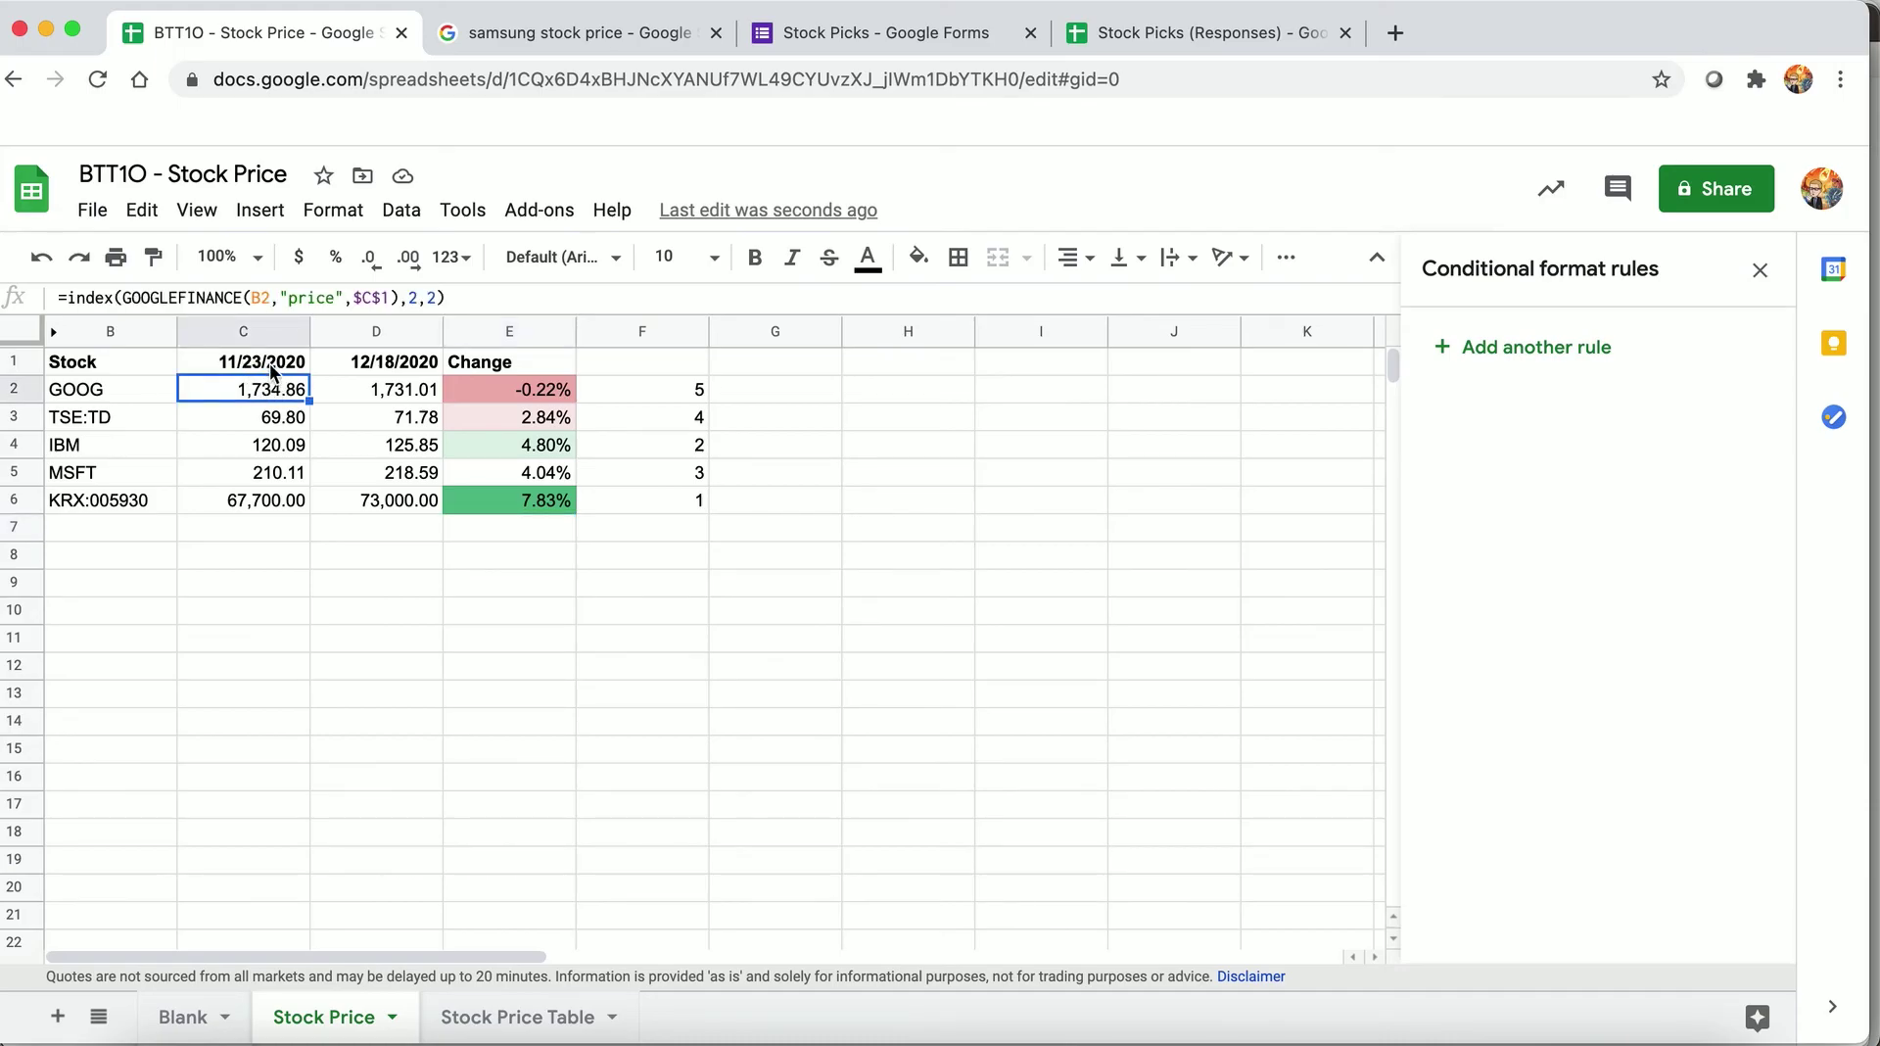
drag(274, 384, 519, 389)
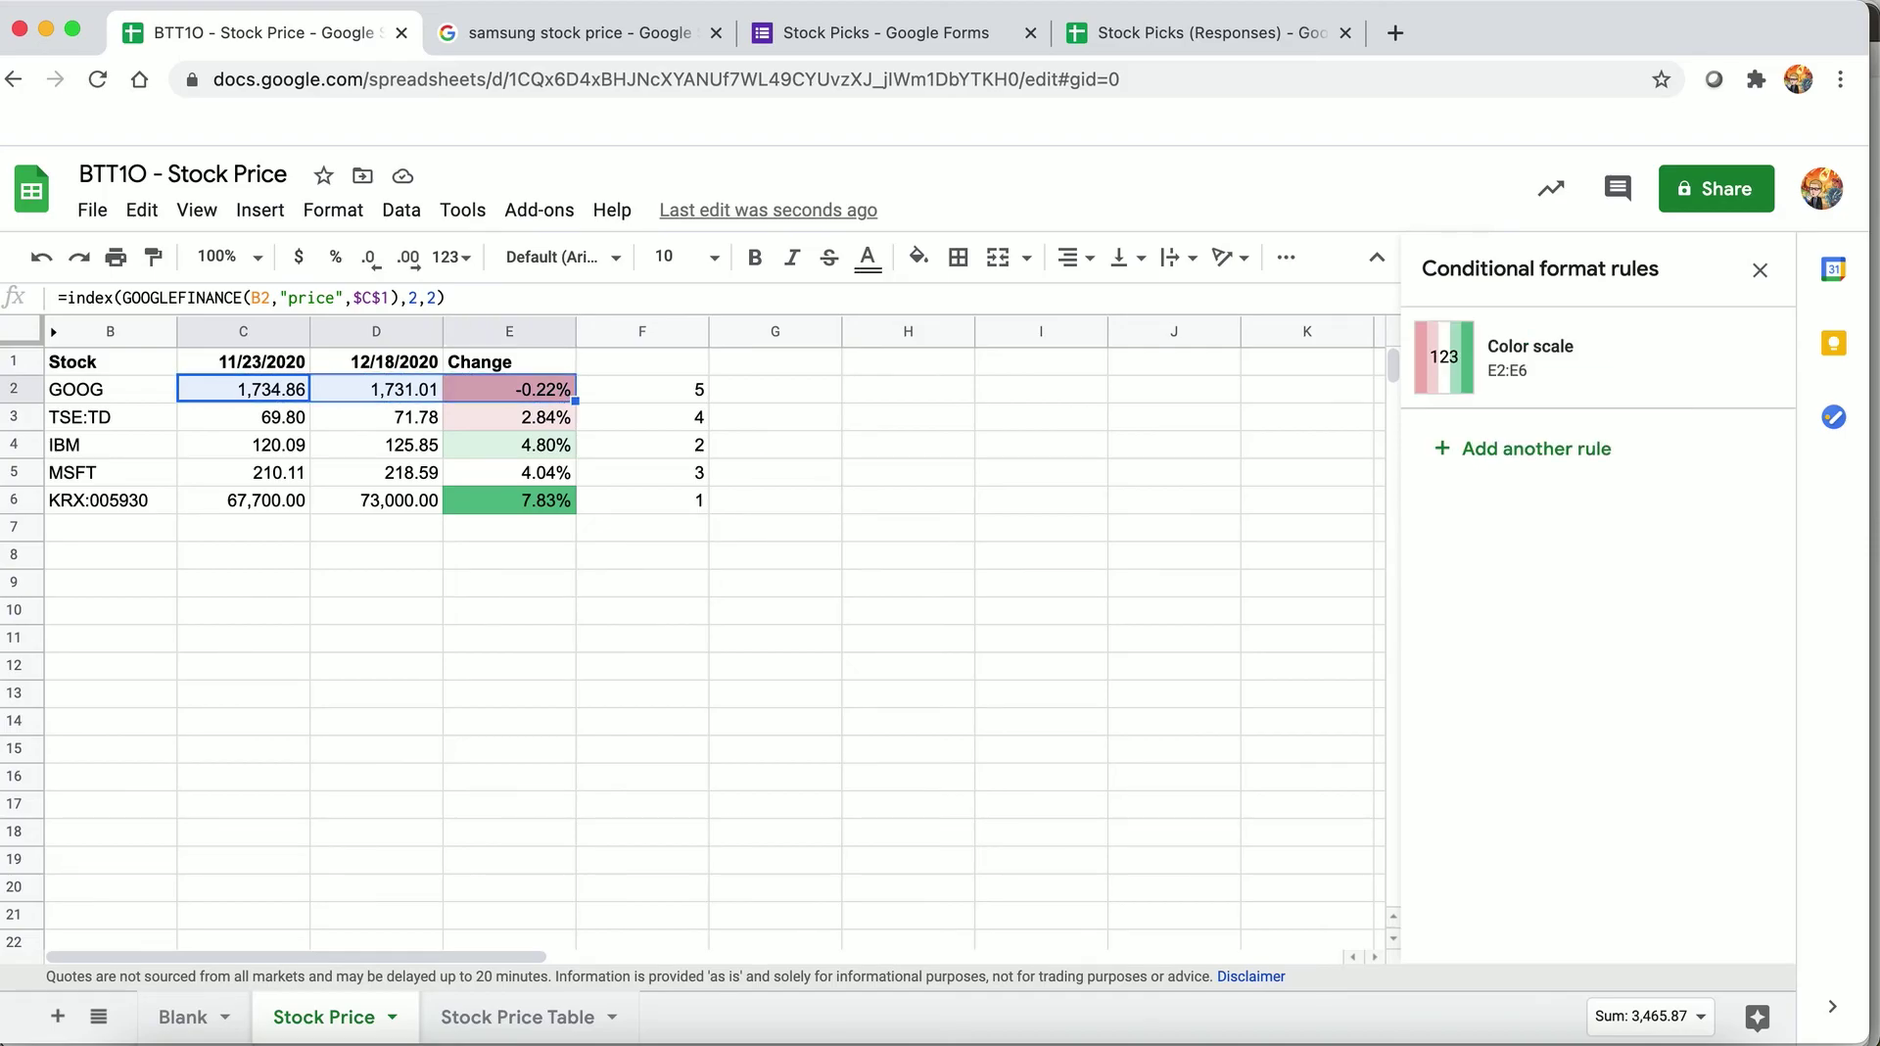
click(529, 1016)
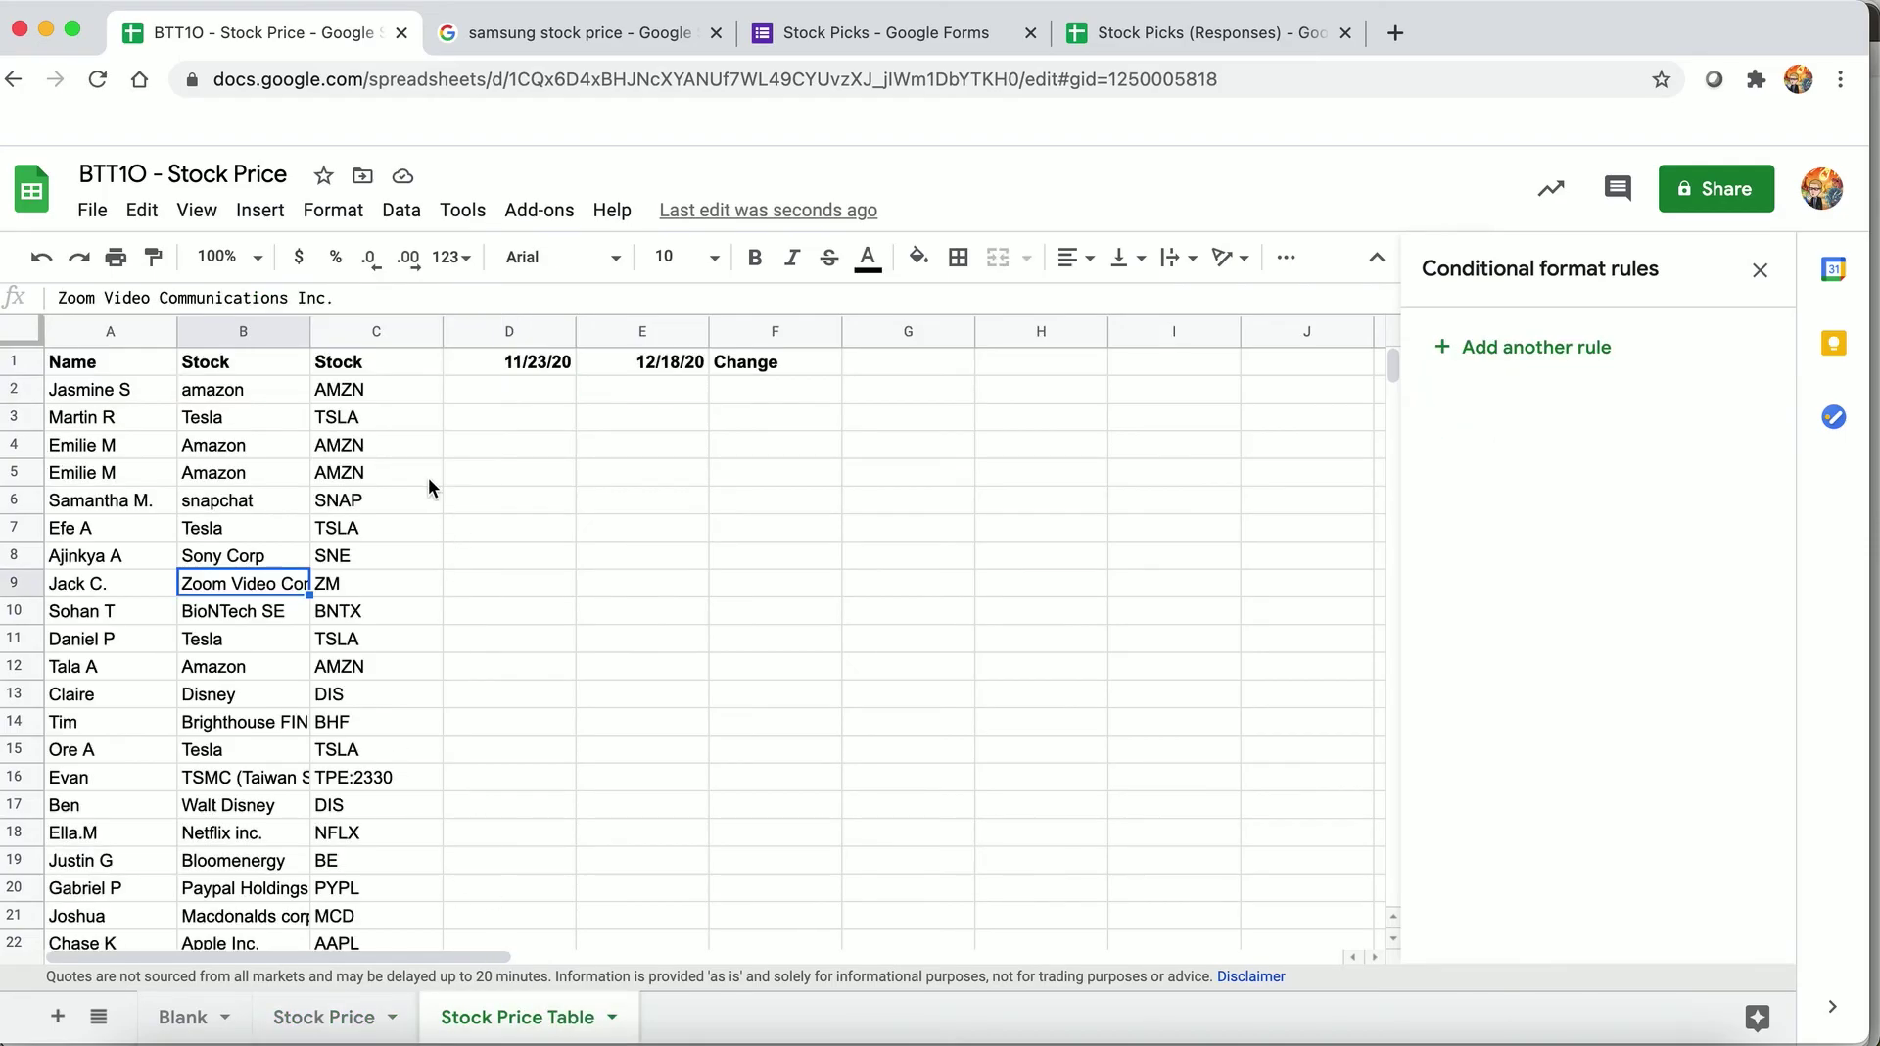
click(450, 394)
key(ctrl+v)
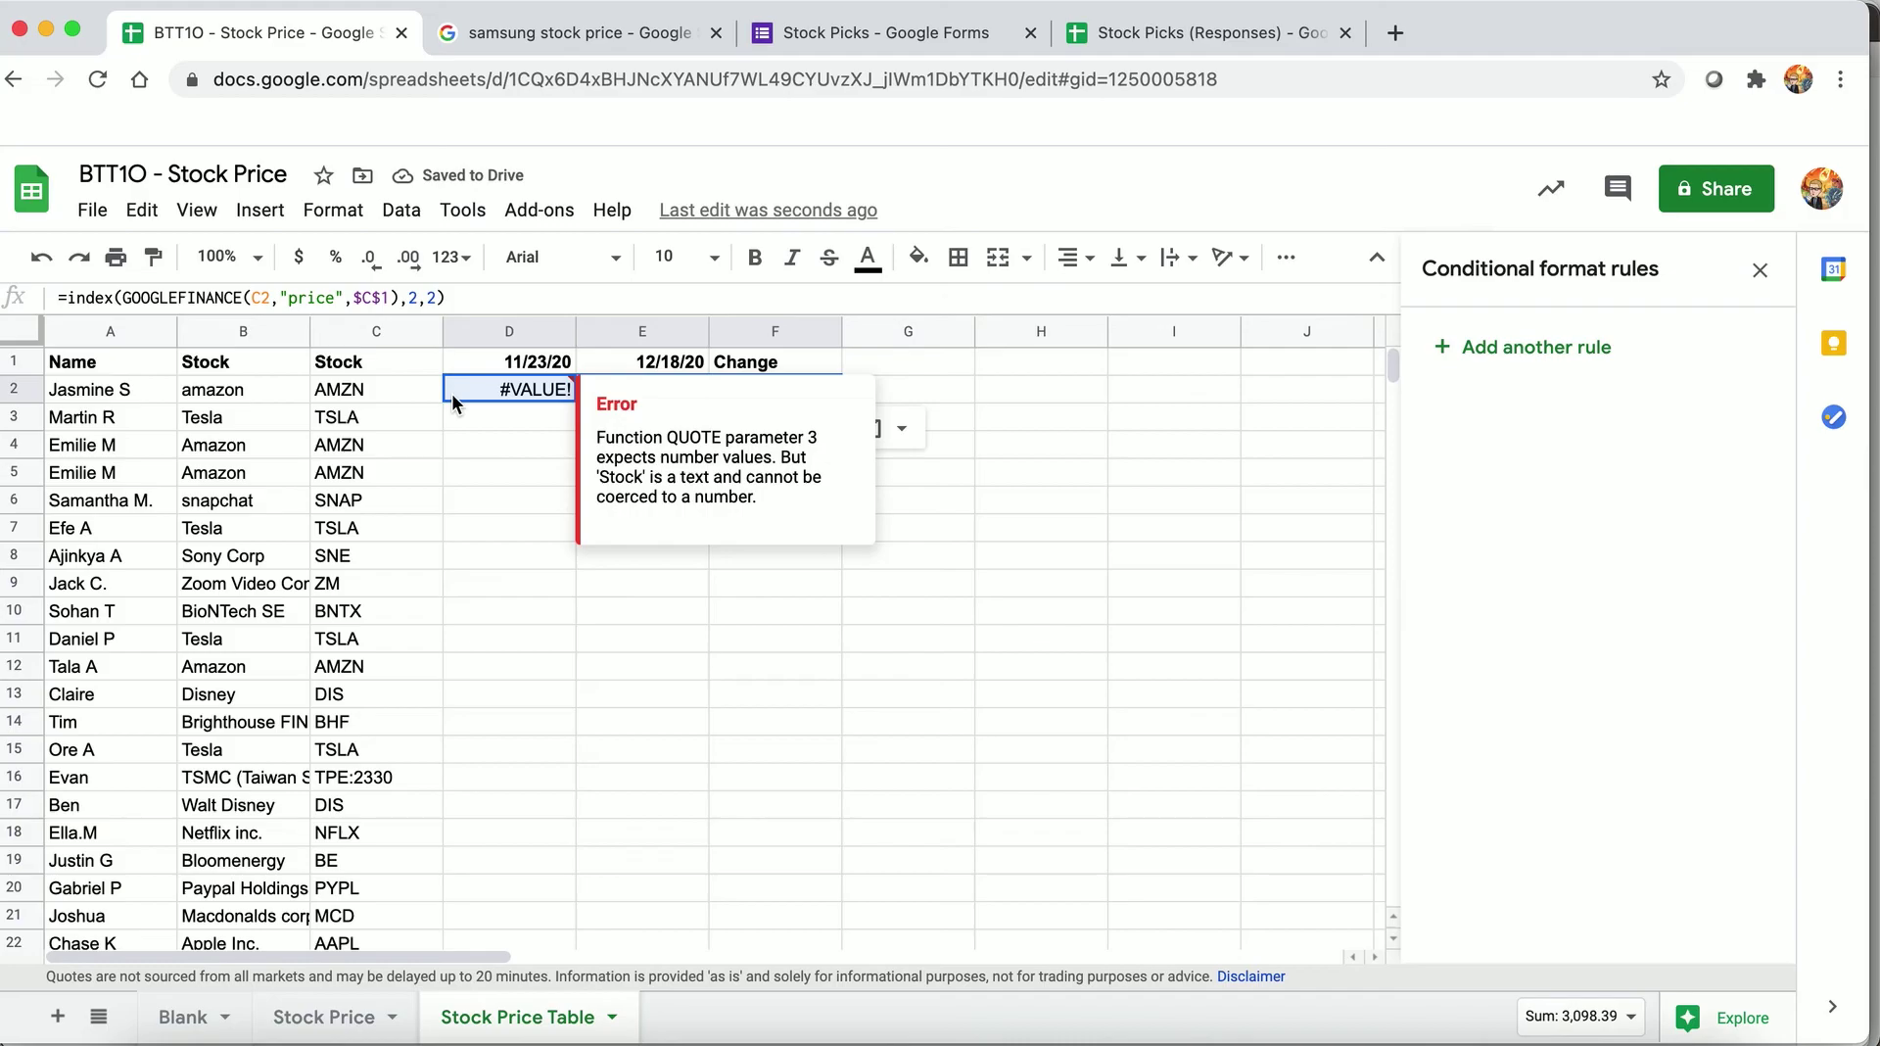
- Change the date reference in the D2 formula to $D$1, giving =index(GOOGLEFINANCE(C2,"price",$D$1),2,2)
click(268, 295)
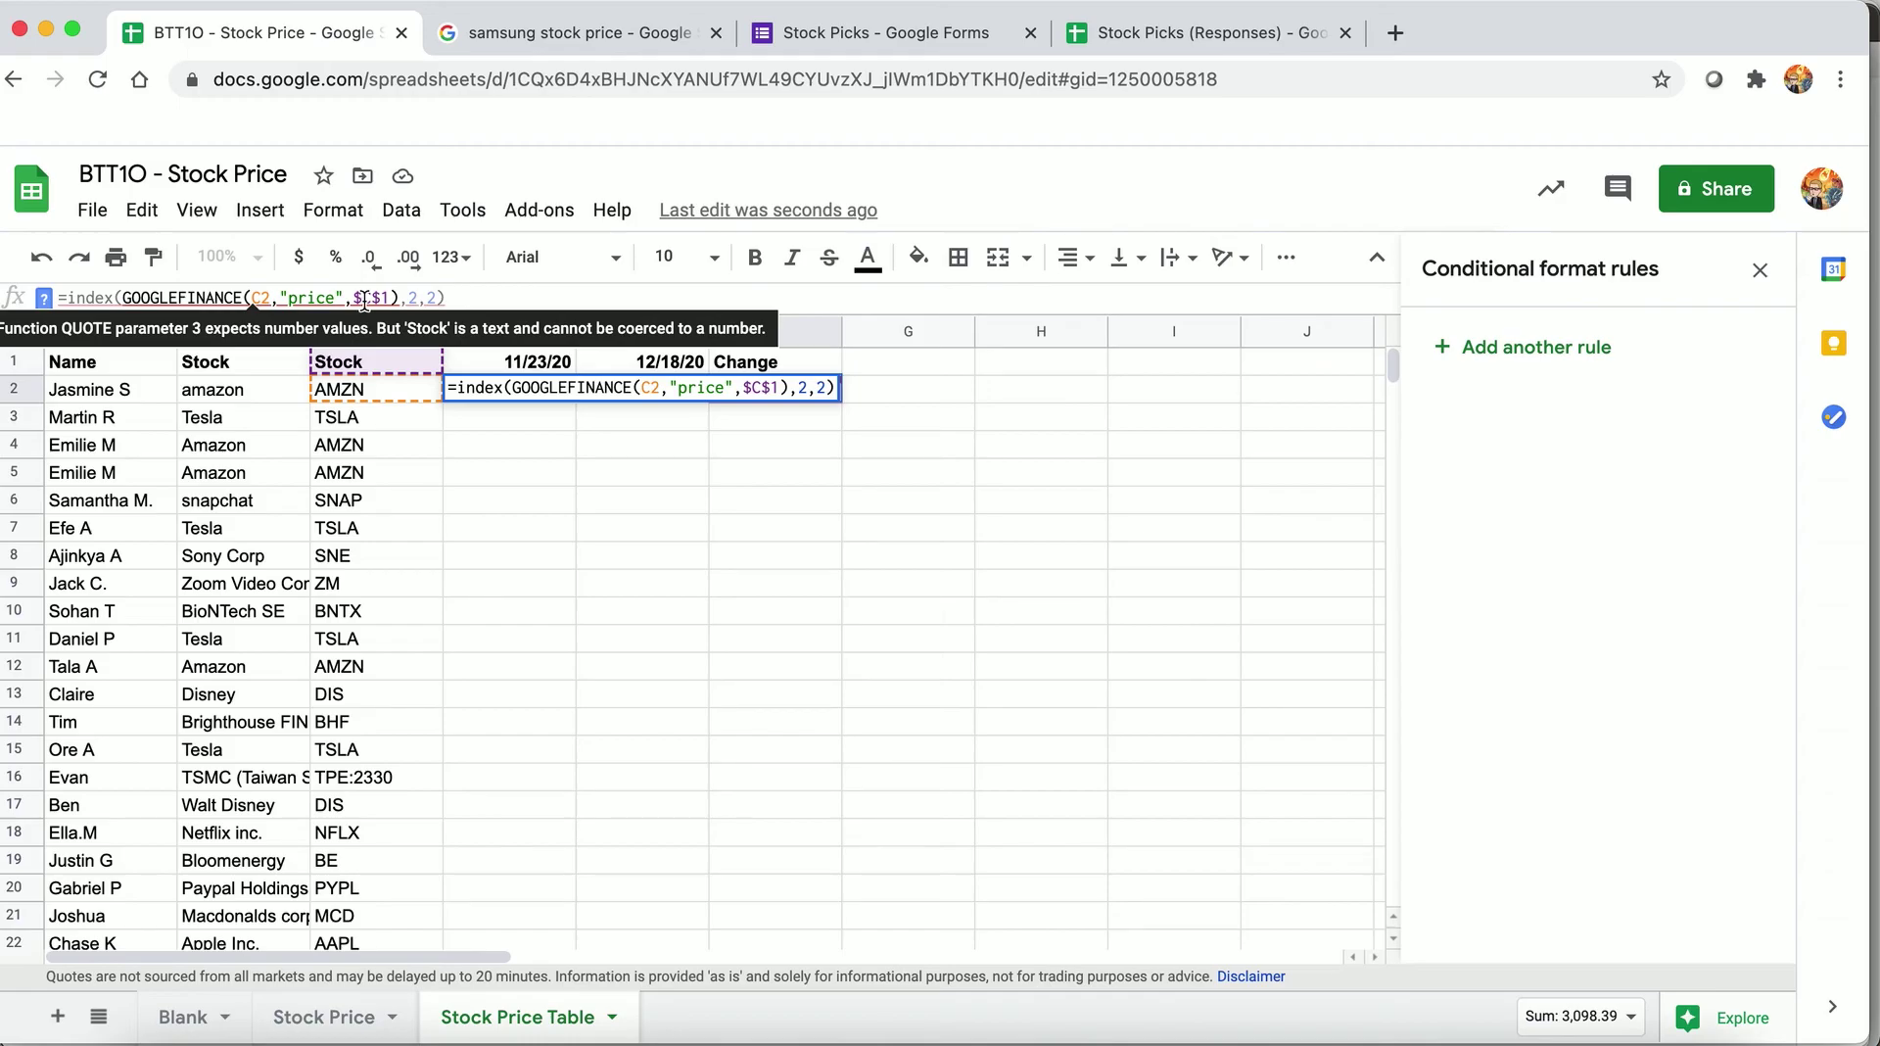
drag(364, 299, 375, 300)
text(D)
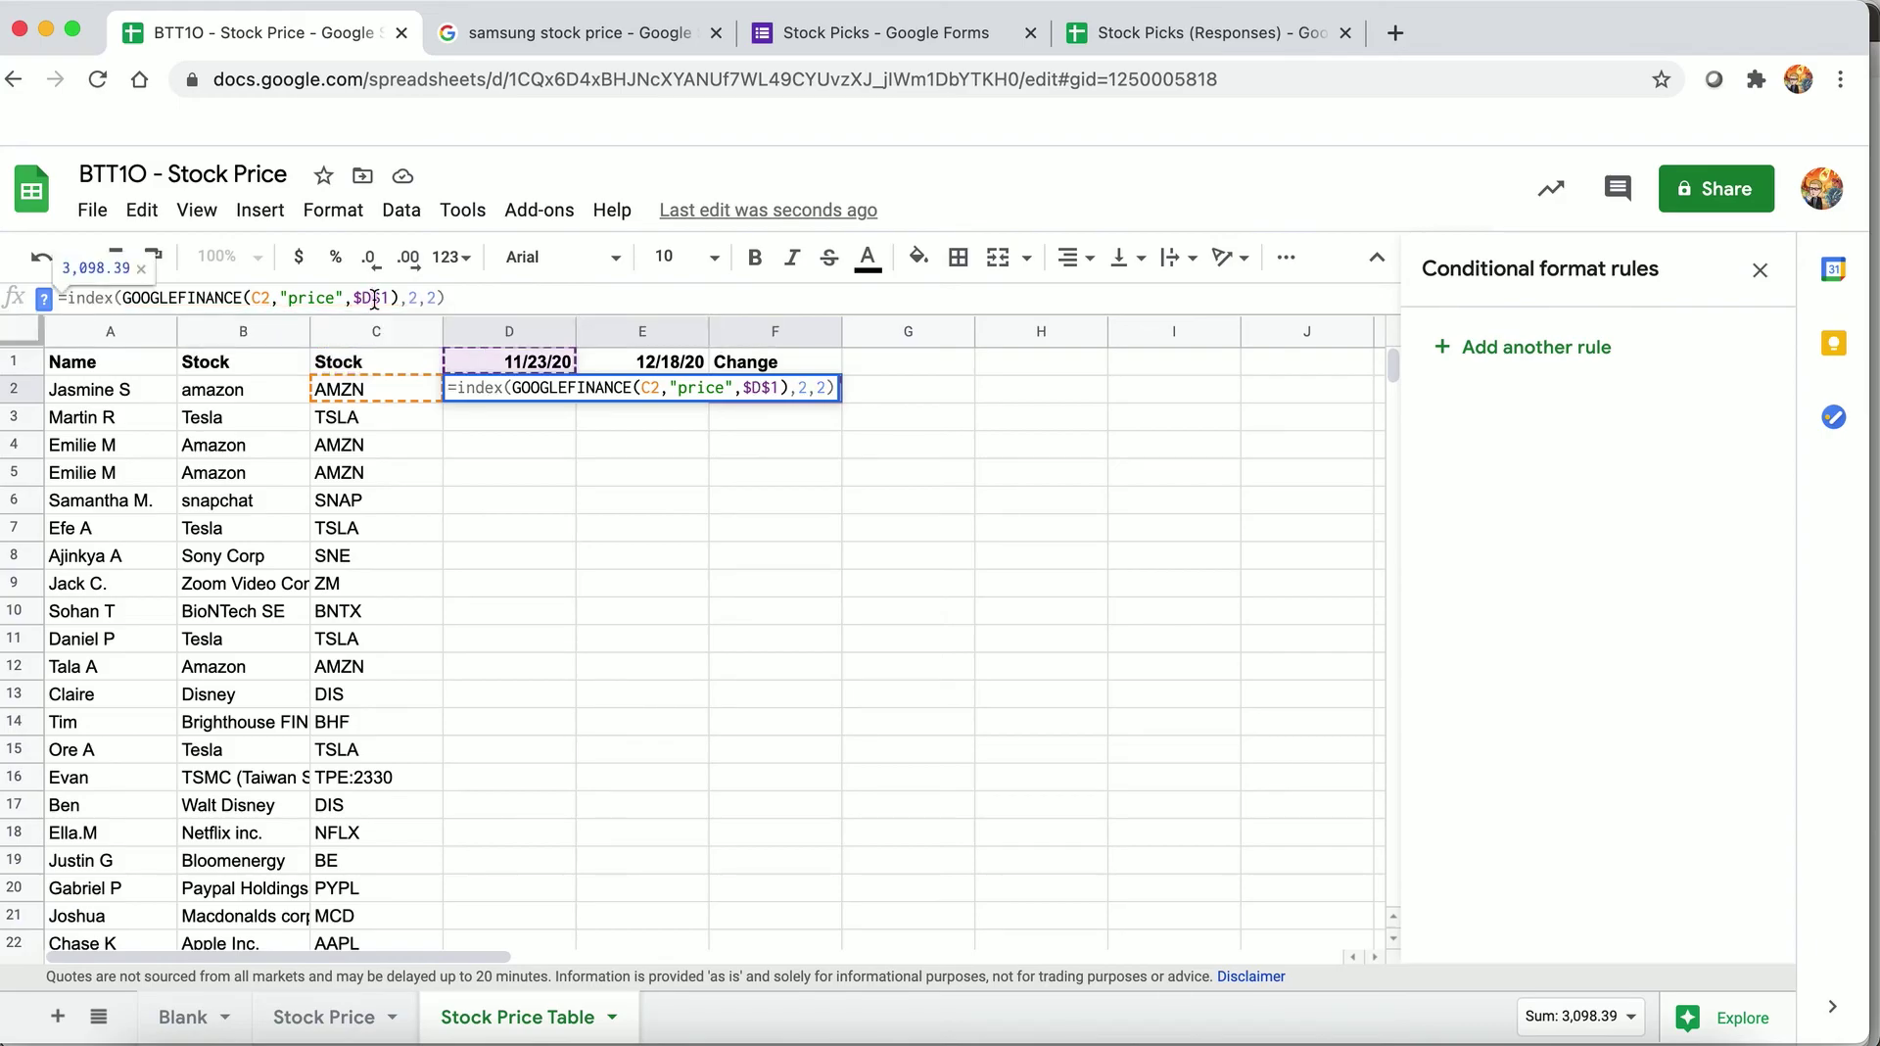
key(Return)
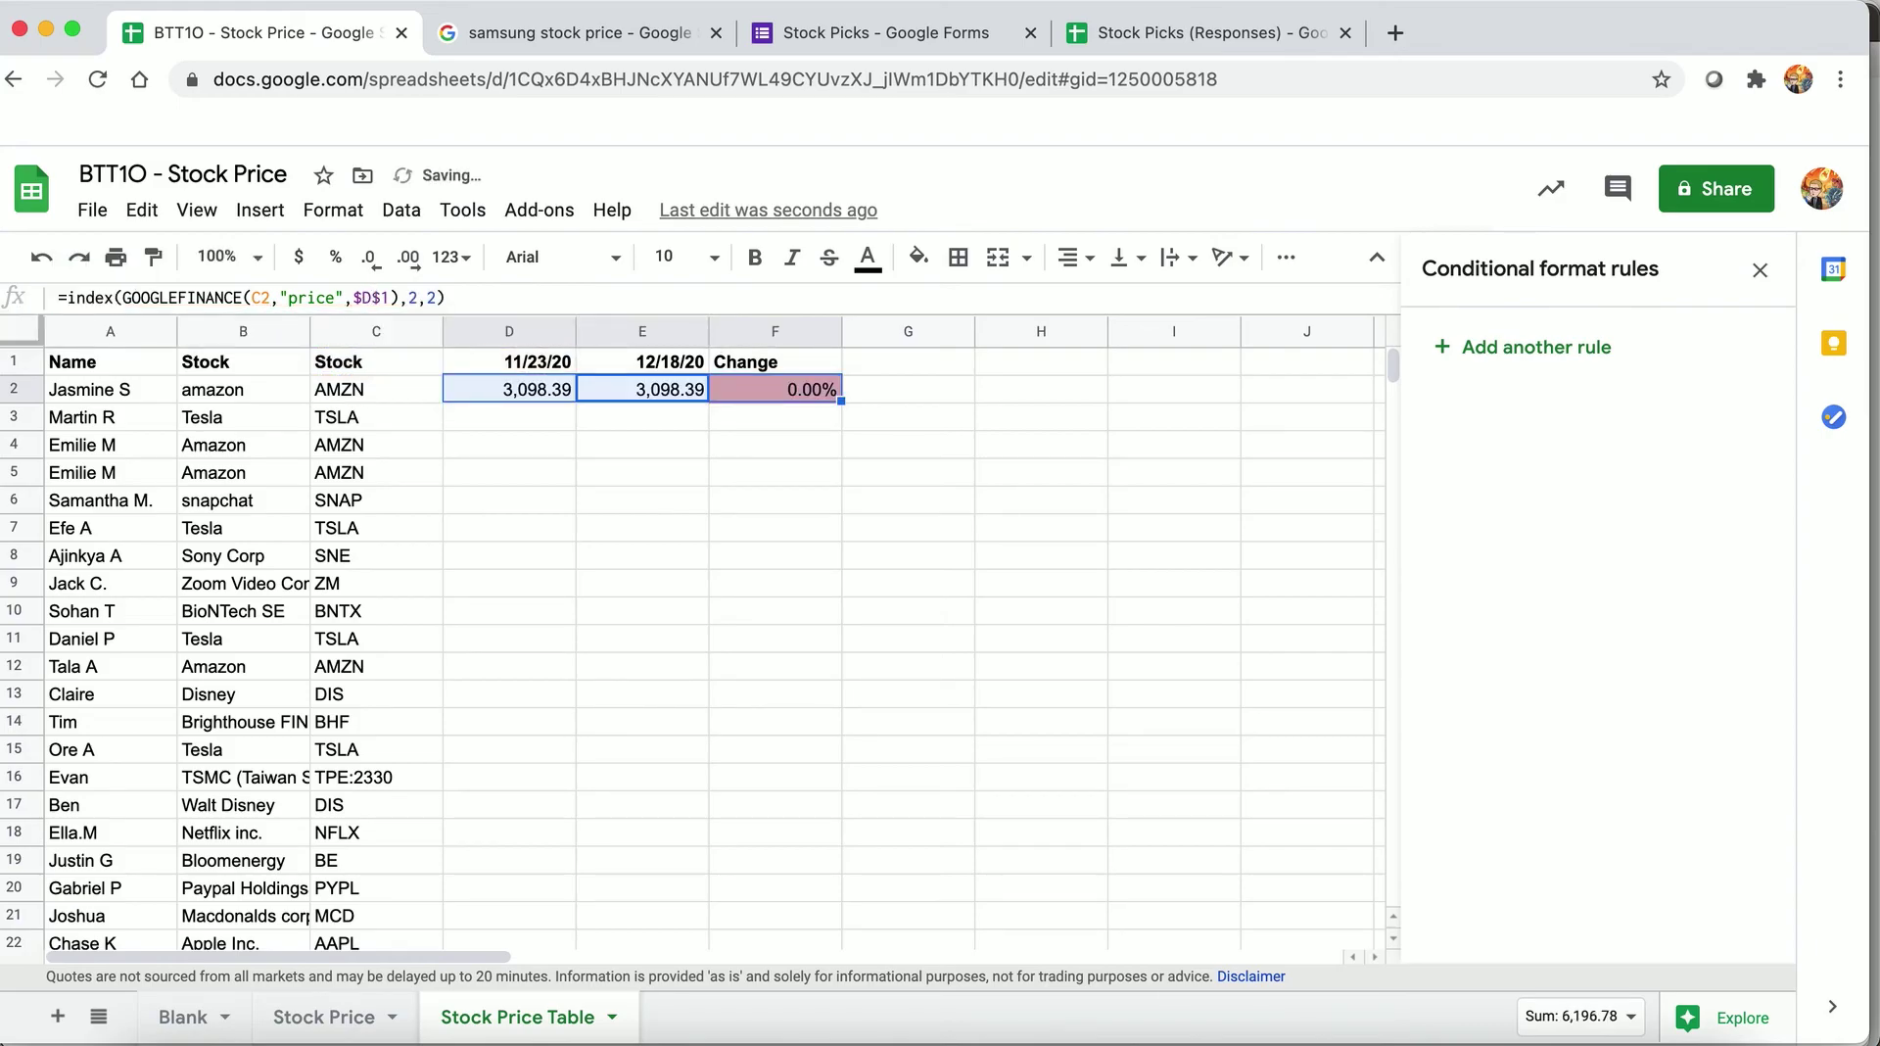
- Change the date reference in the E2 formula to $E$1, giving =index(GOOGLEFINANCE(C2,"price",$E$1),2,2)
click(509, 390)
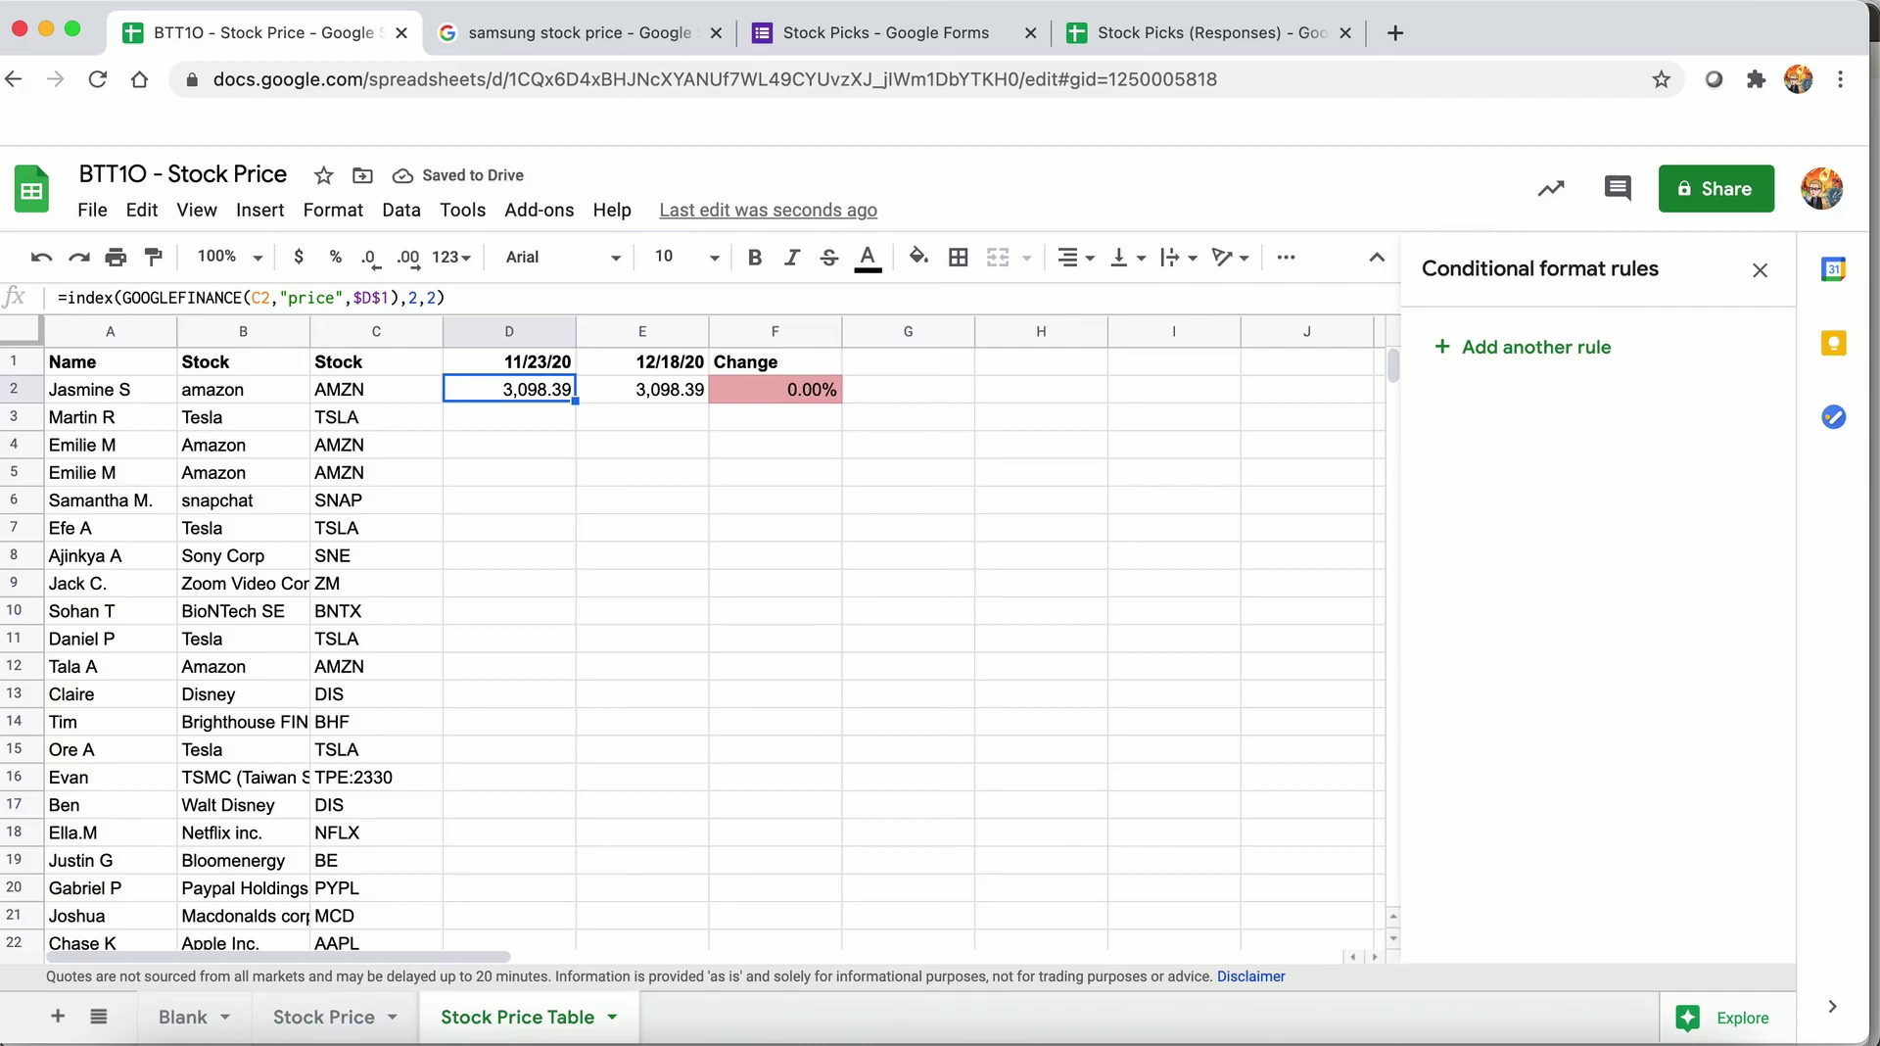
click(643, 390)
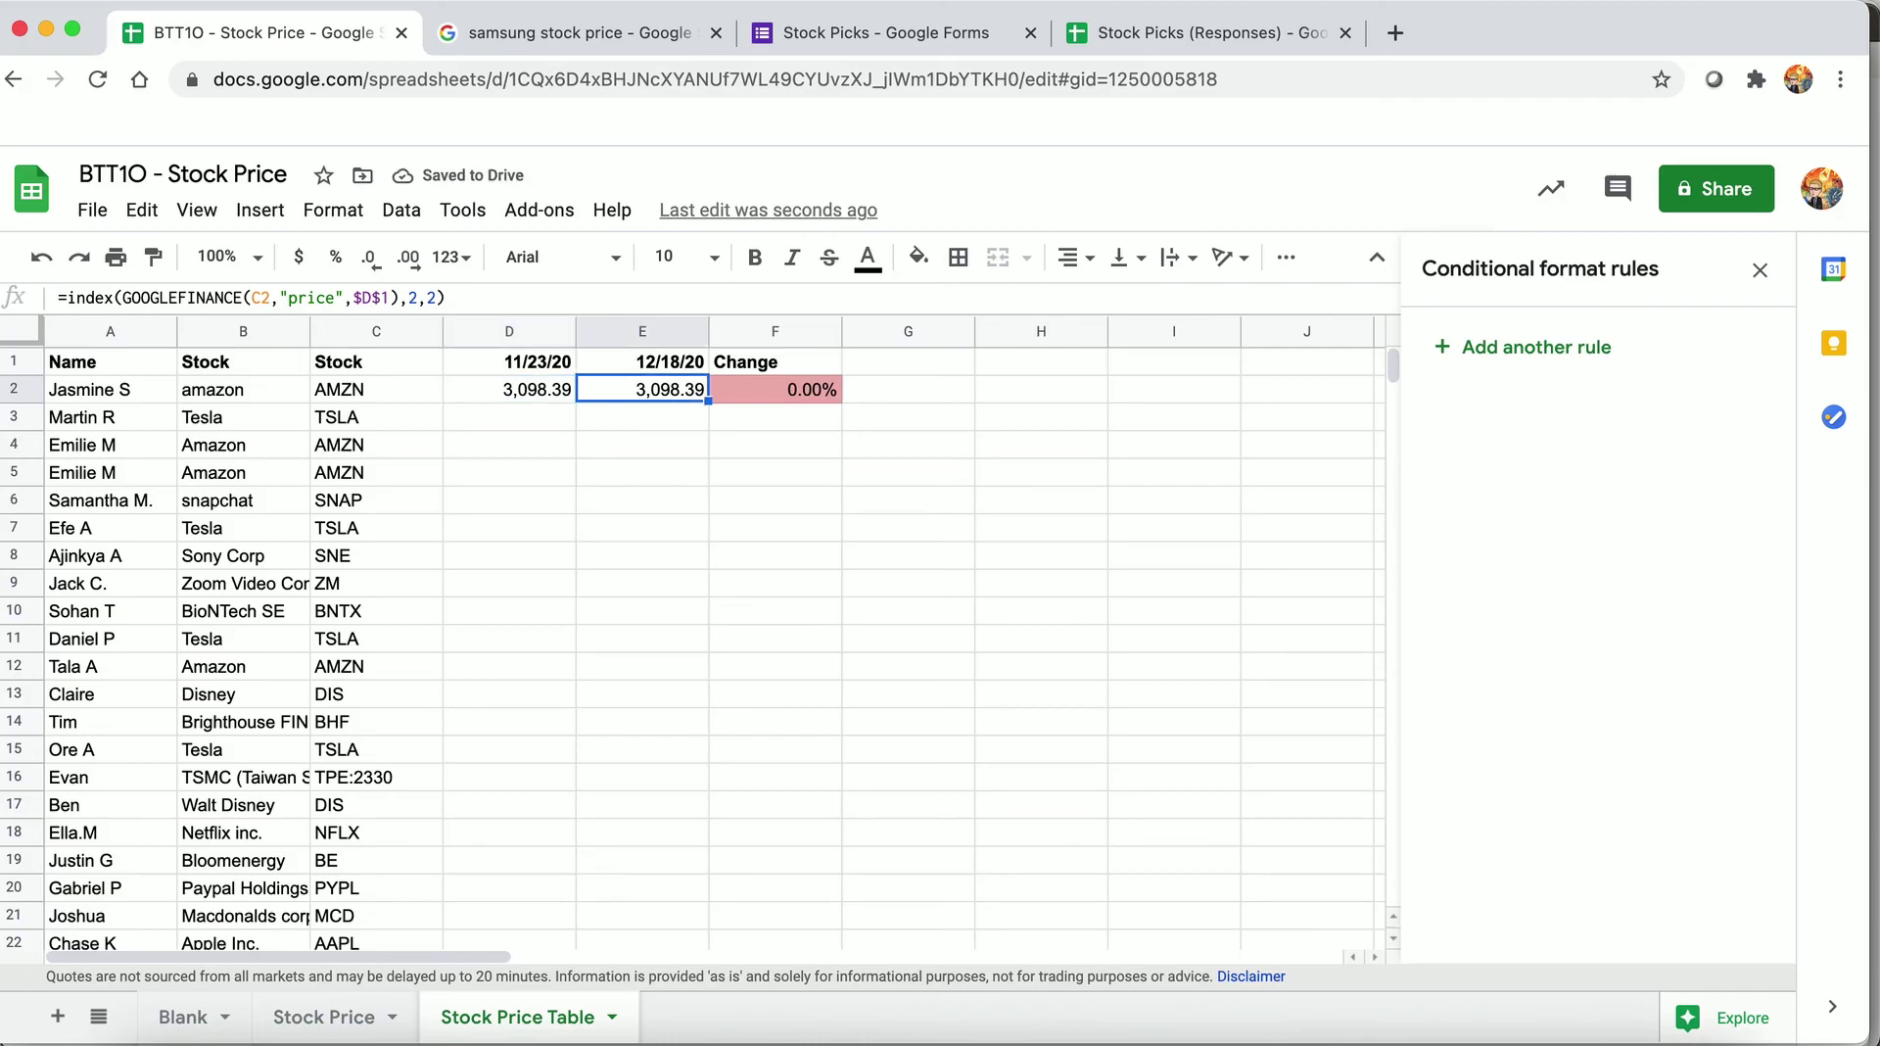
click(364, 300)
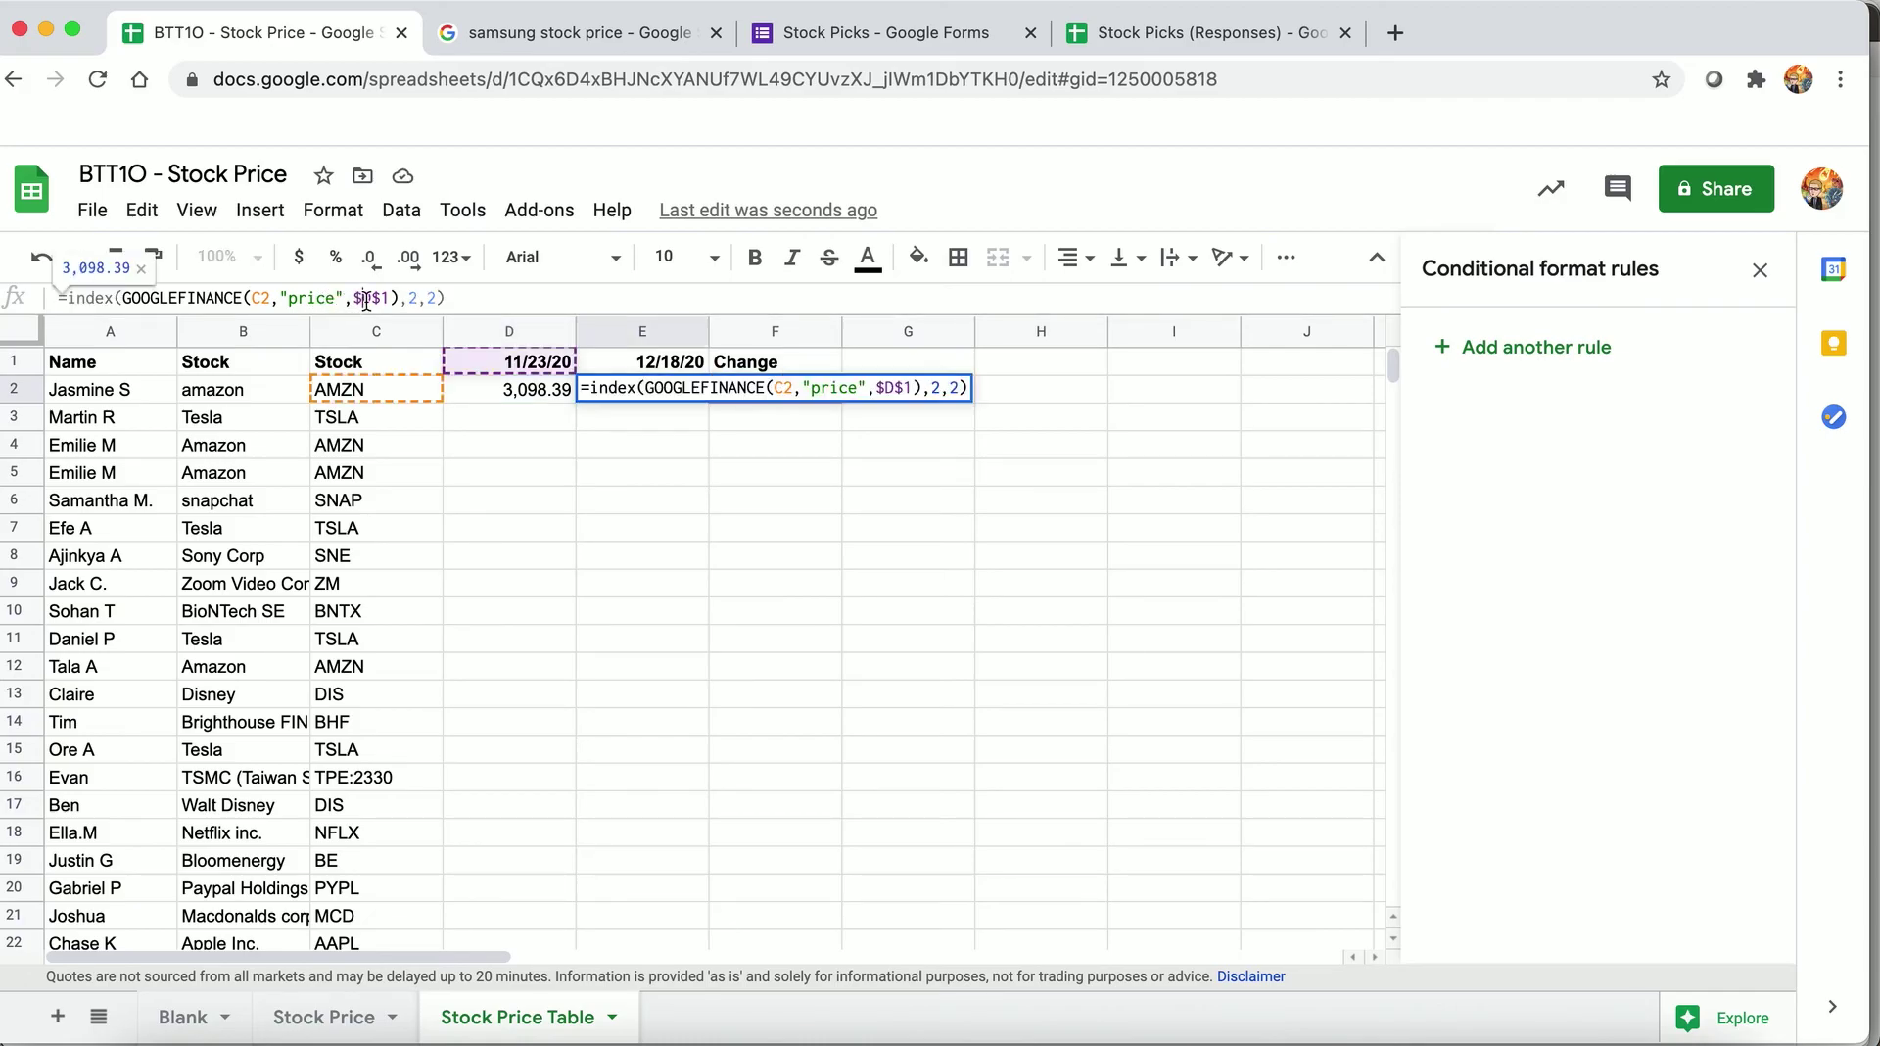
key(BackSpace)
text(E)
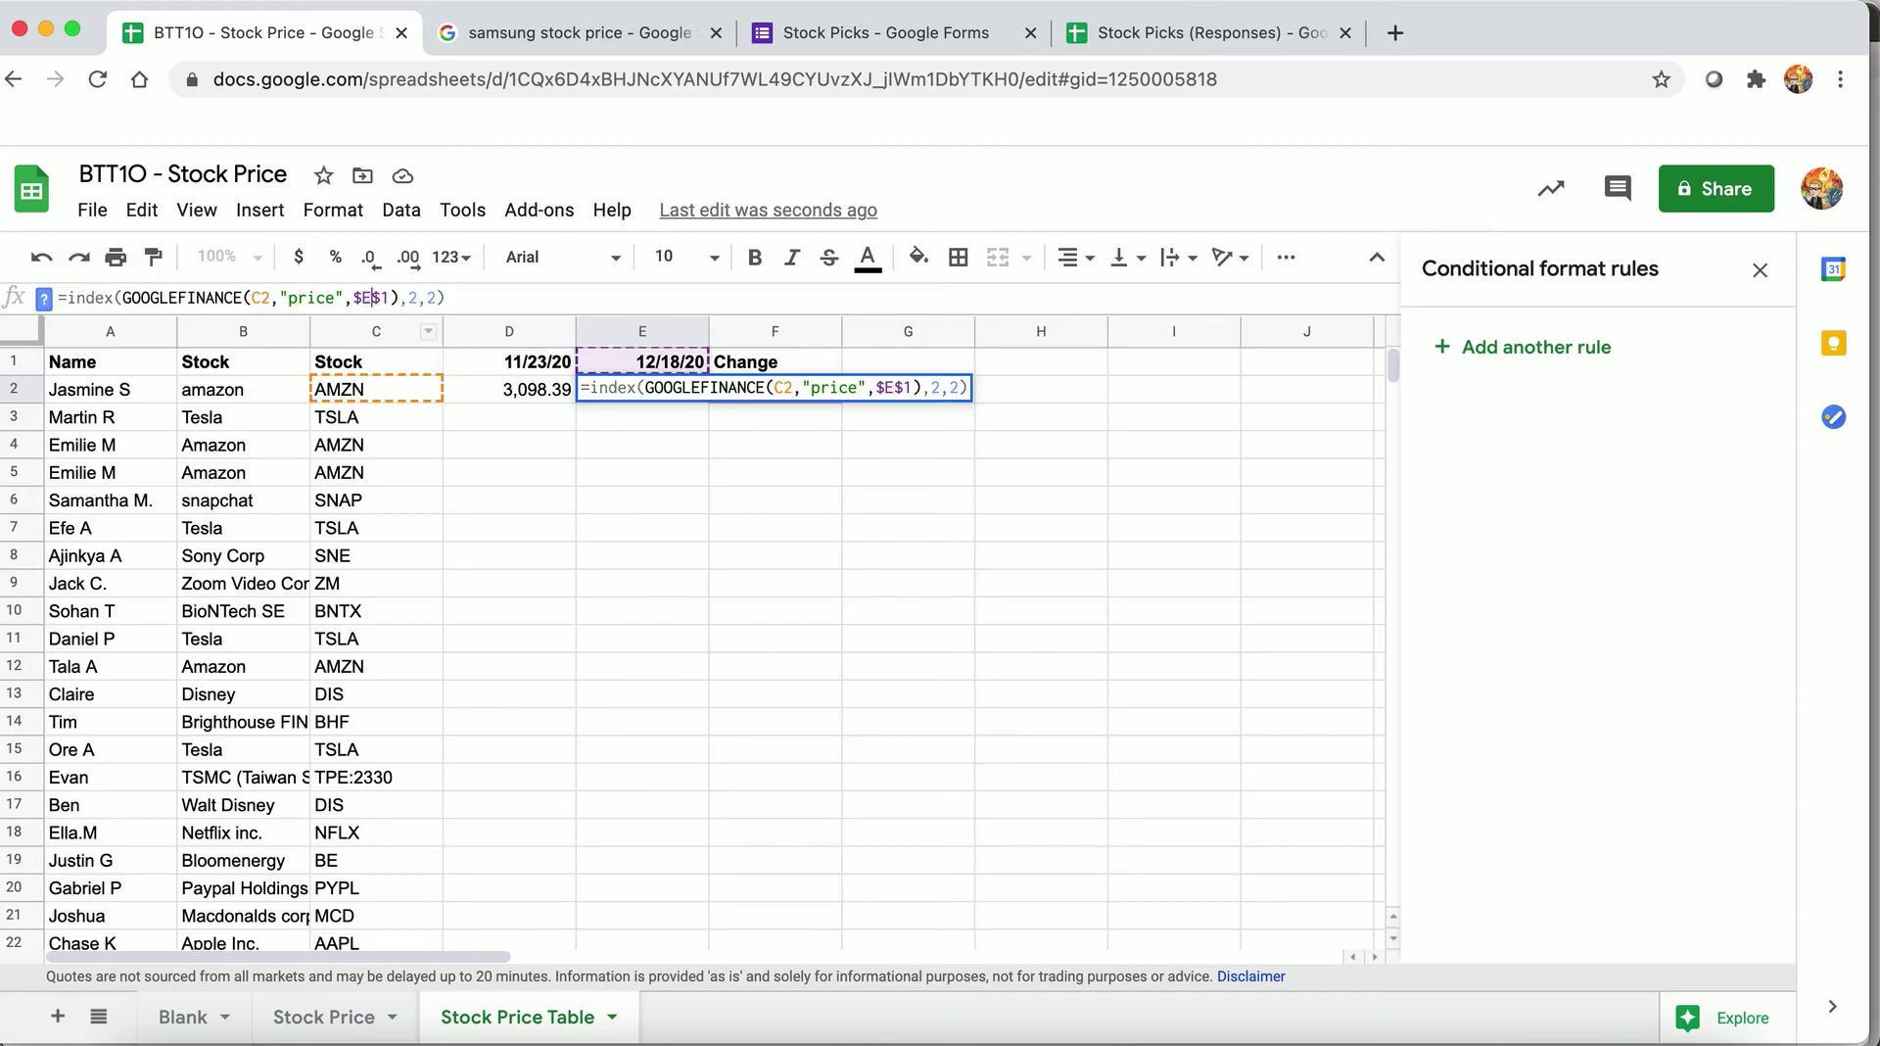
key(Return)
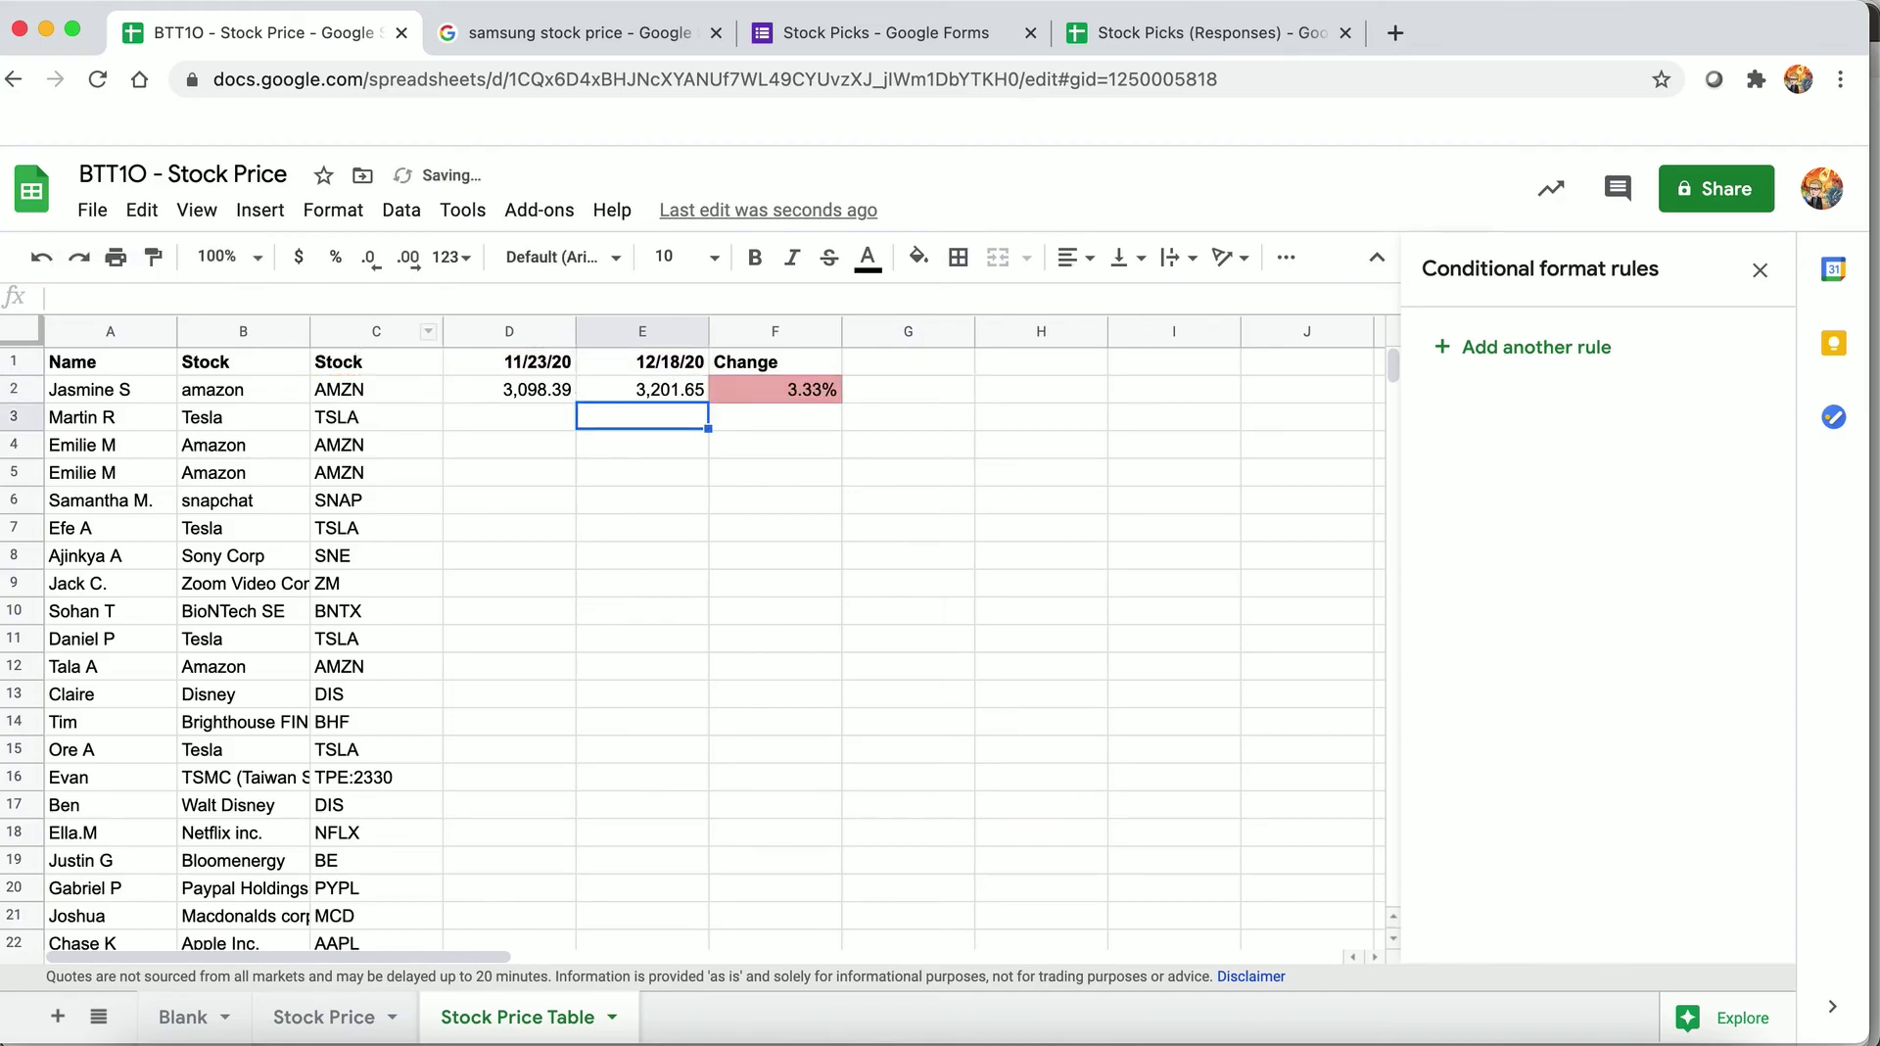
- Copy the price and change formulas from D2:F2 to D3:F3 for the Tesla row
key(Up)
key(Up)
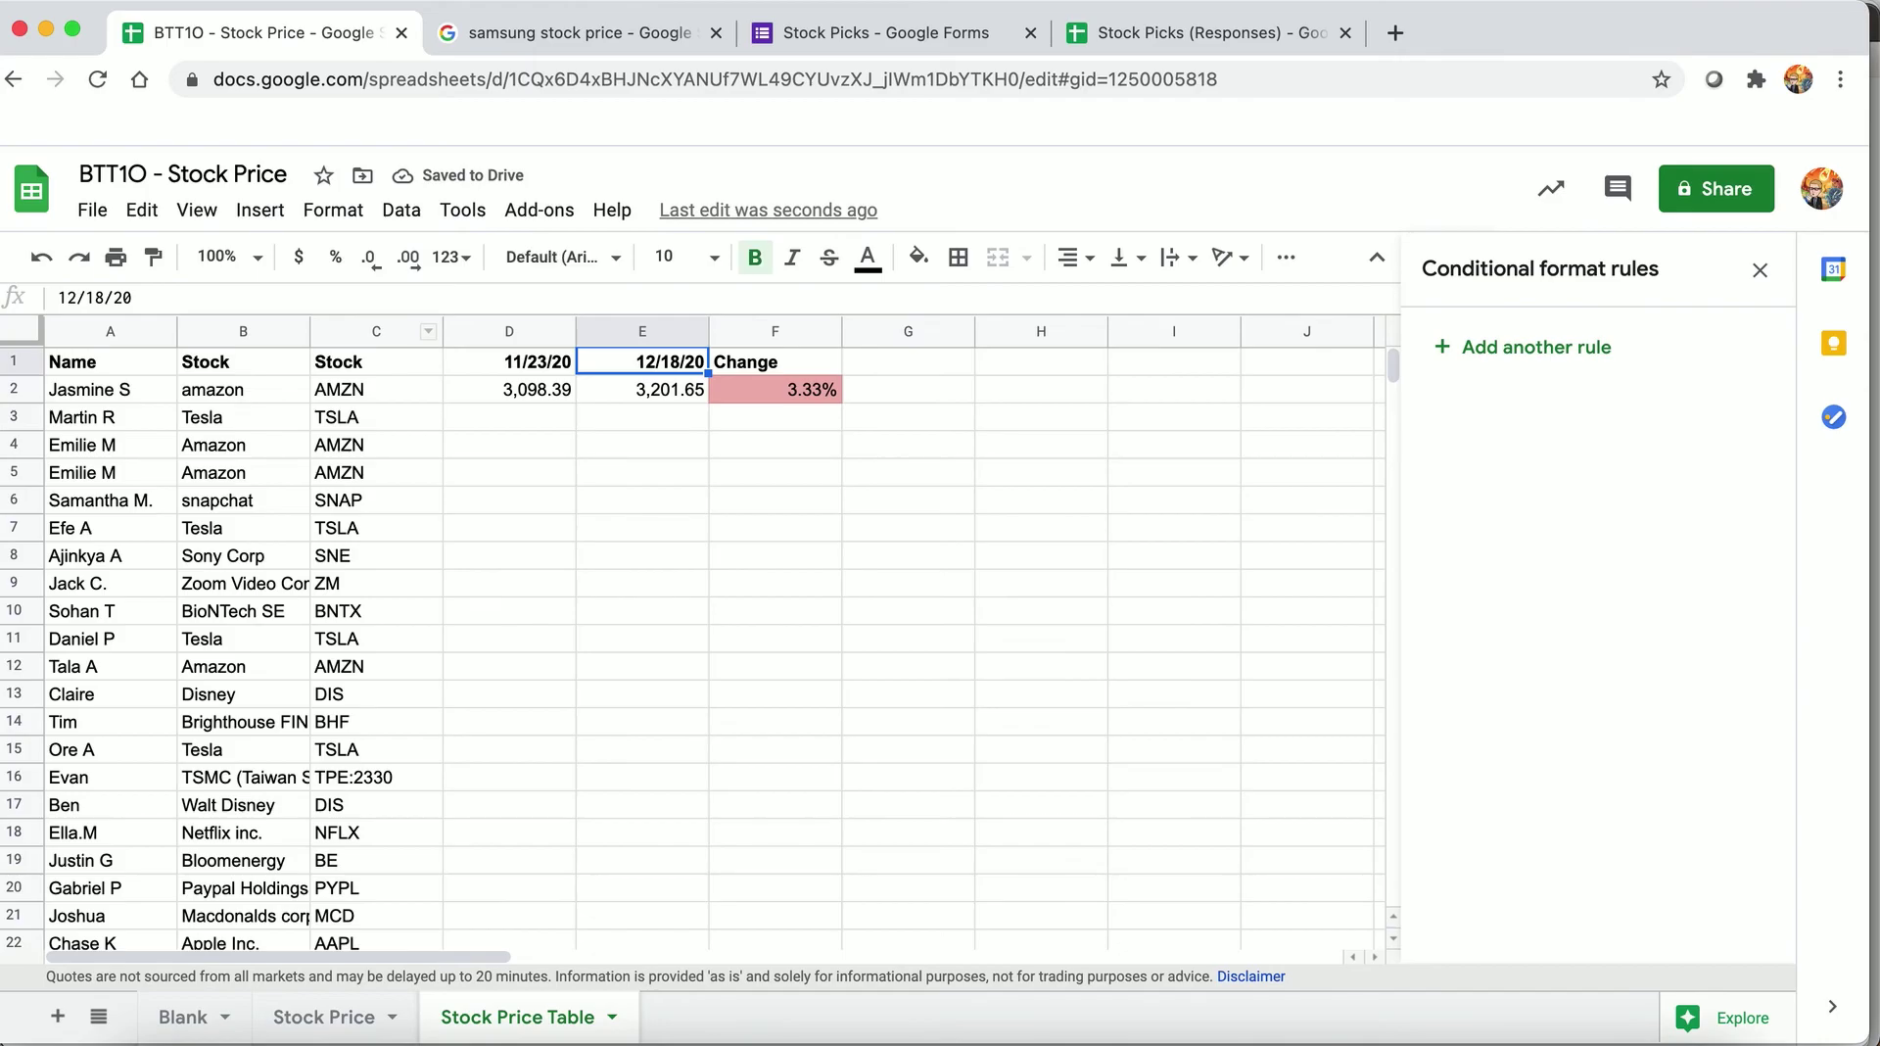
key(Down)
key(Left)
key(shift+Right)
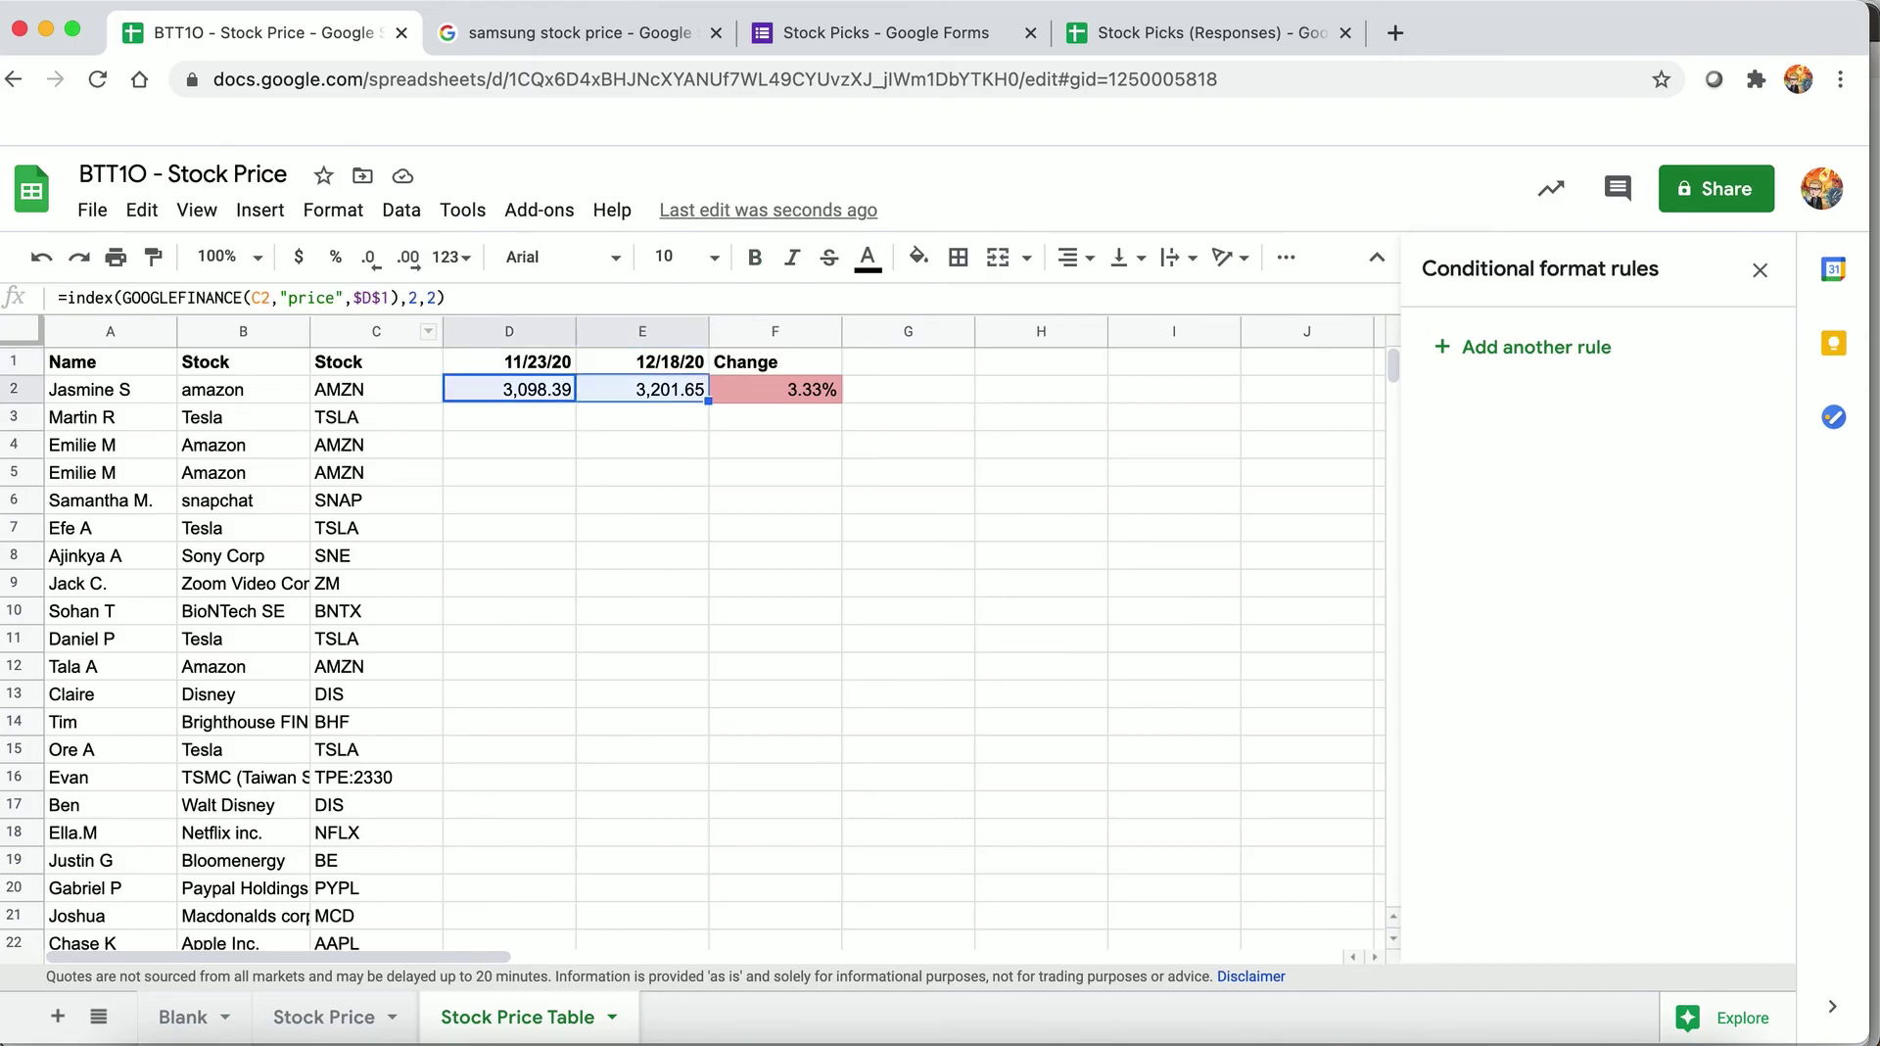
key(shift+Right)
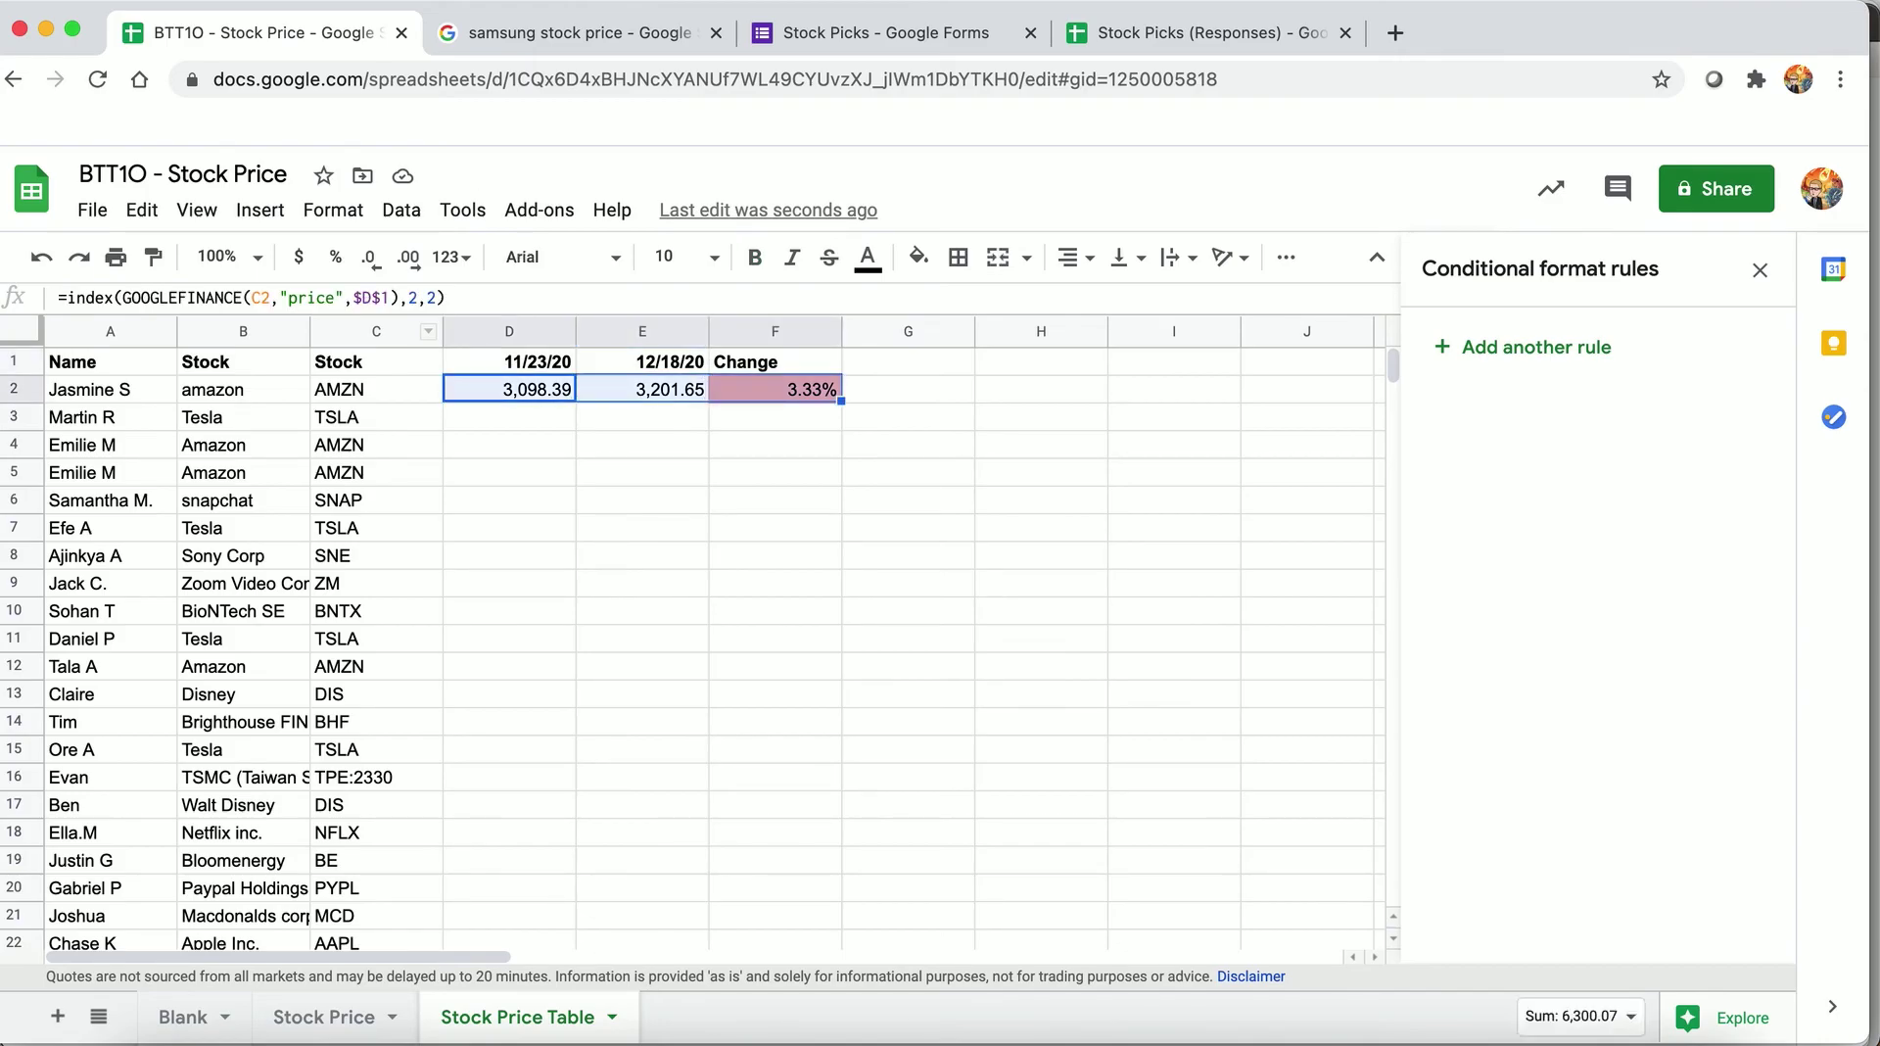
key(ctrl+c)
click(509, 417)
key(ctrl+v)
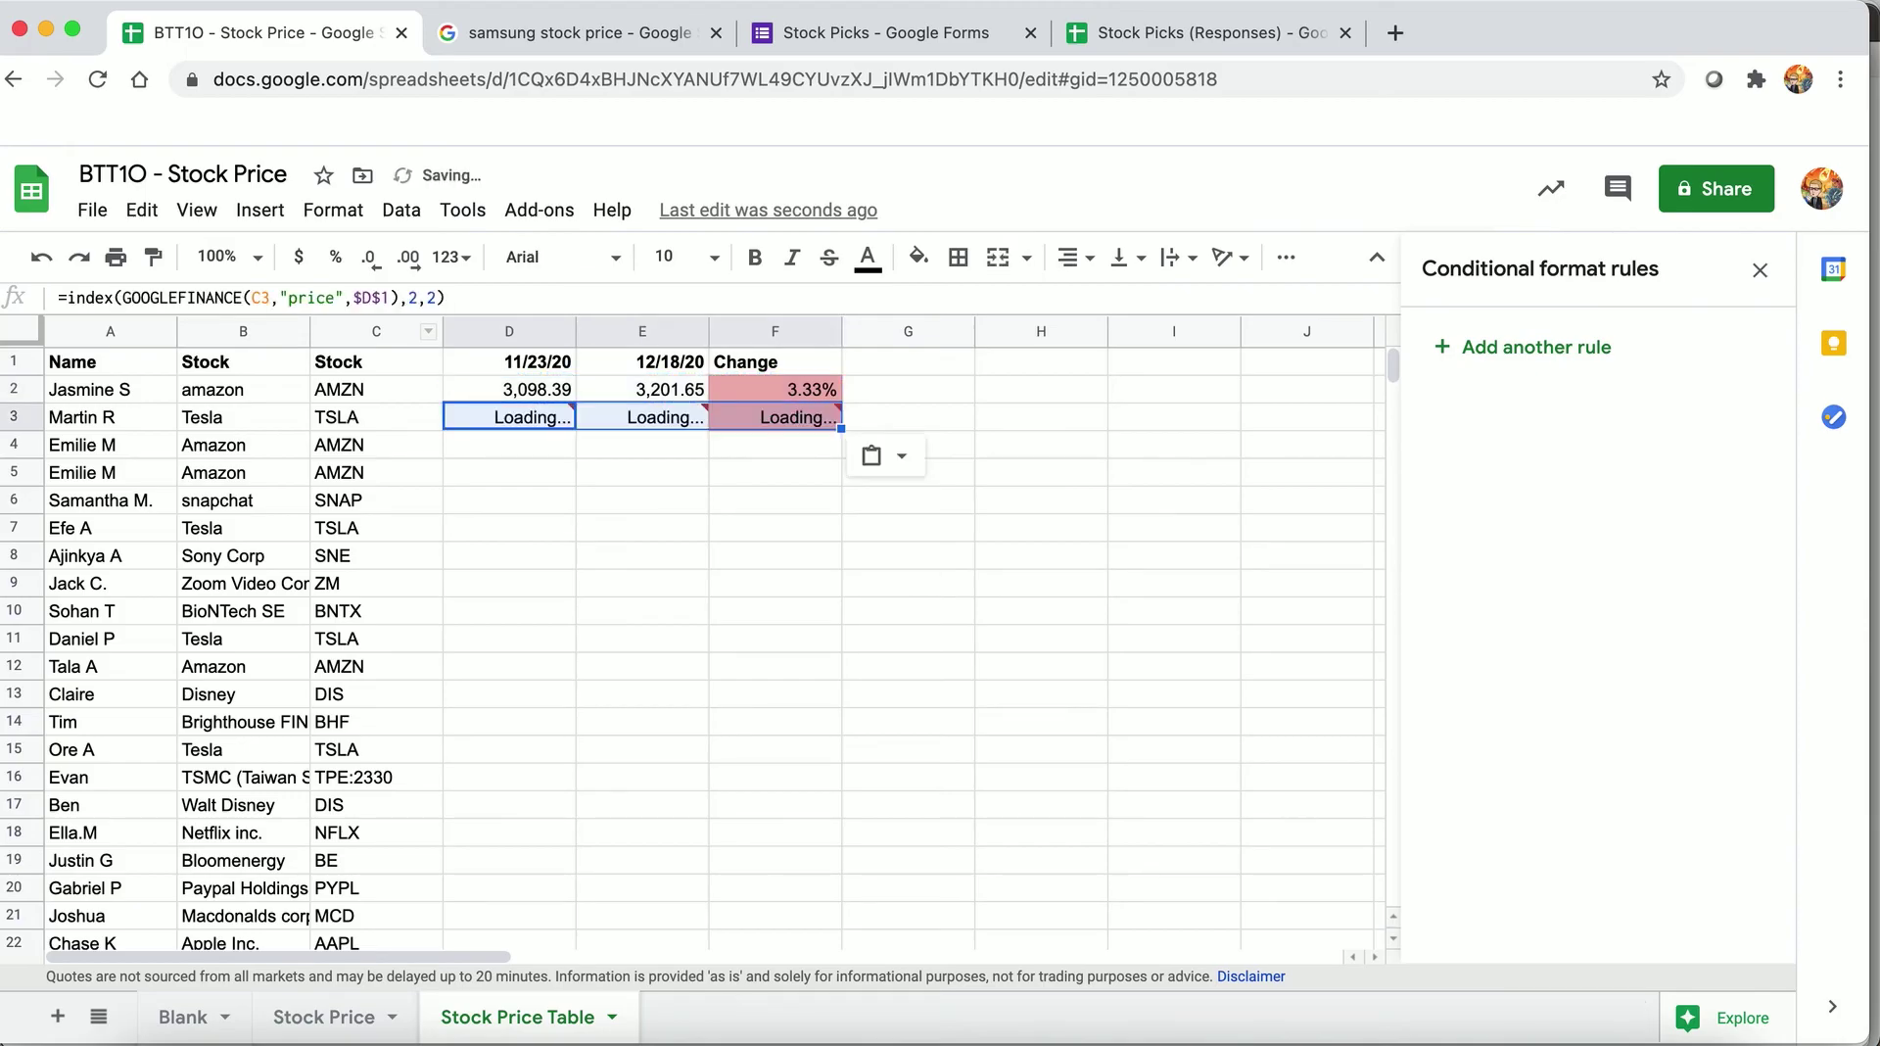
- Paste the copied price and change formulas into D4:F31 for all remaining stocks
key(Down)
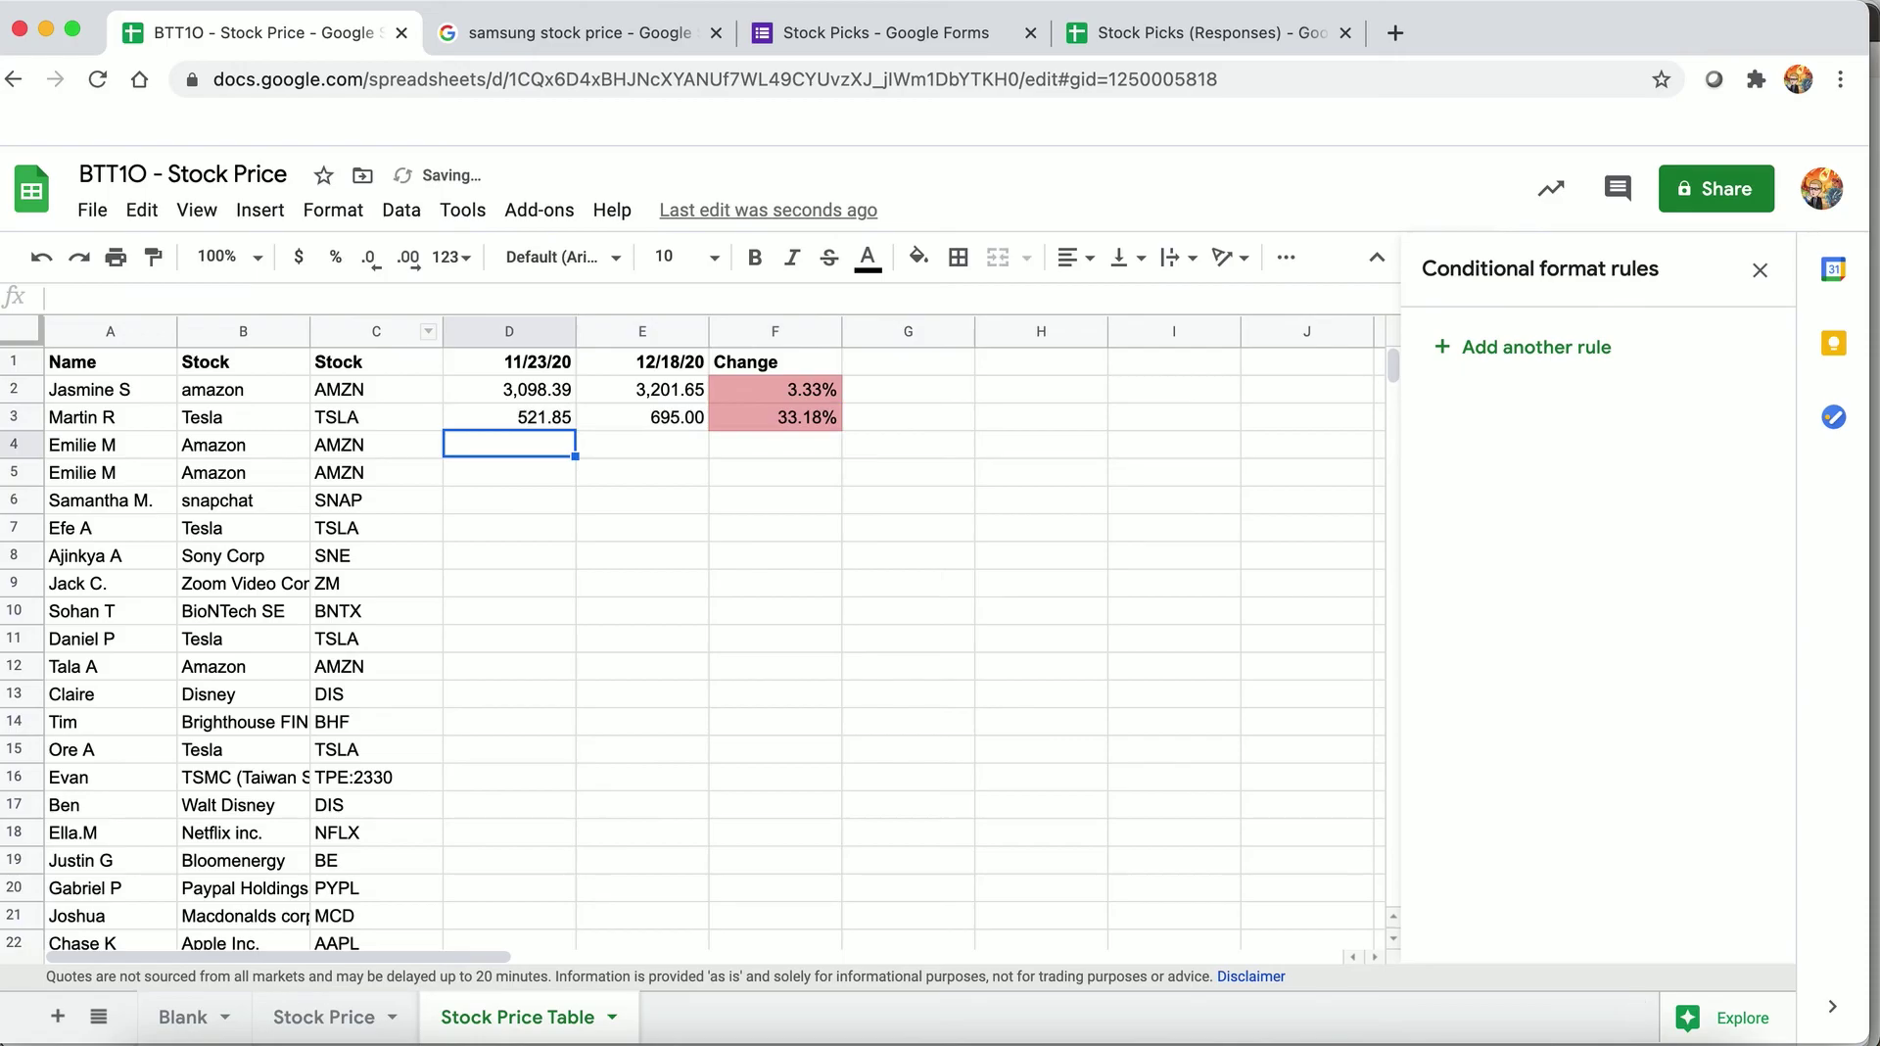
key(shift+Down)
key(shift+Down)
key(shift+Down)
key(shift+Down)
key(shift+Down)
key(shift+Down)
key(shift+Down)
key(shift+Down)
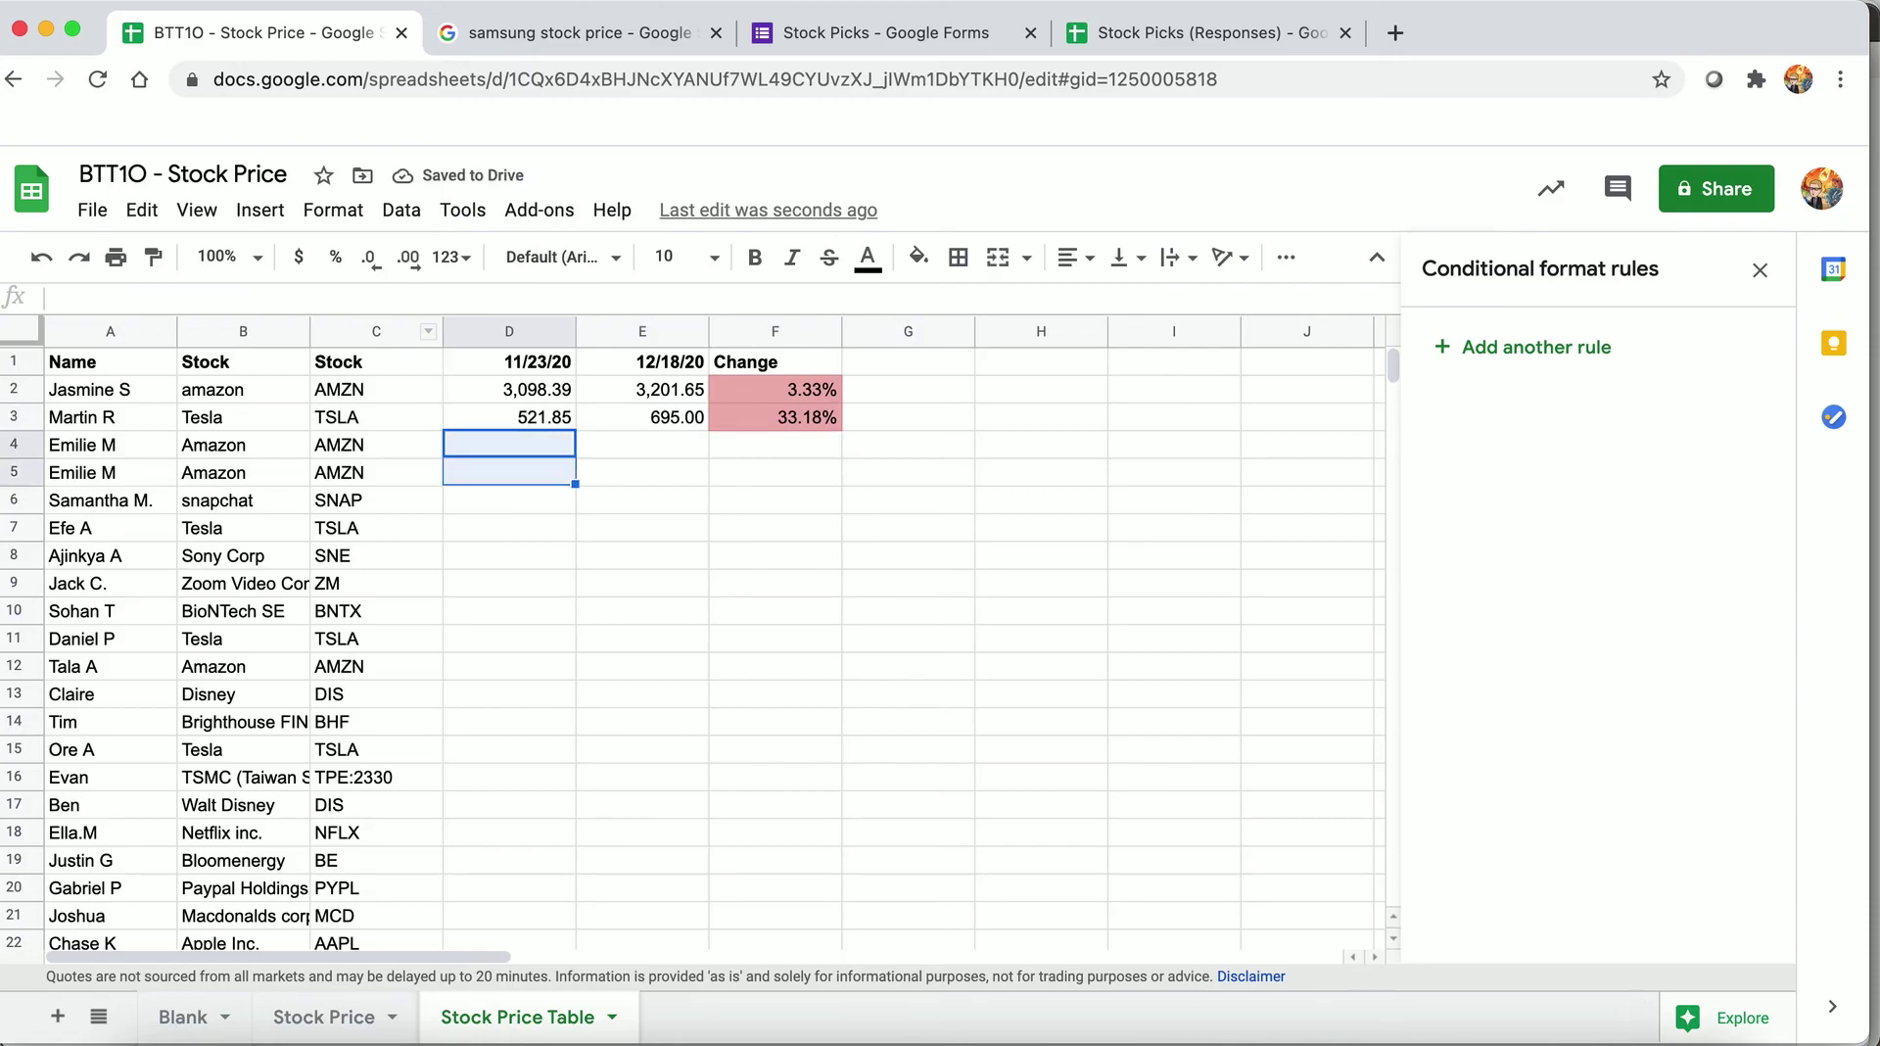
key(shift+Right)
key(shift+Right)
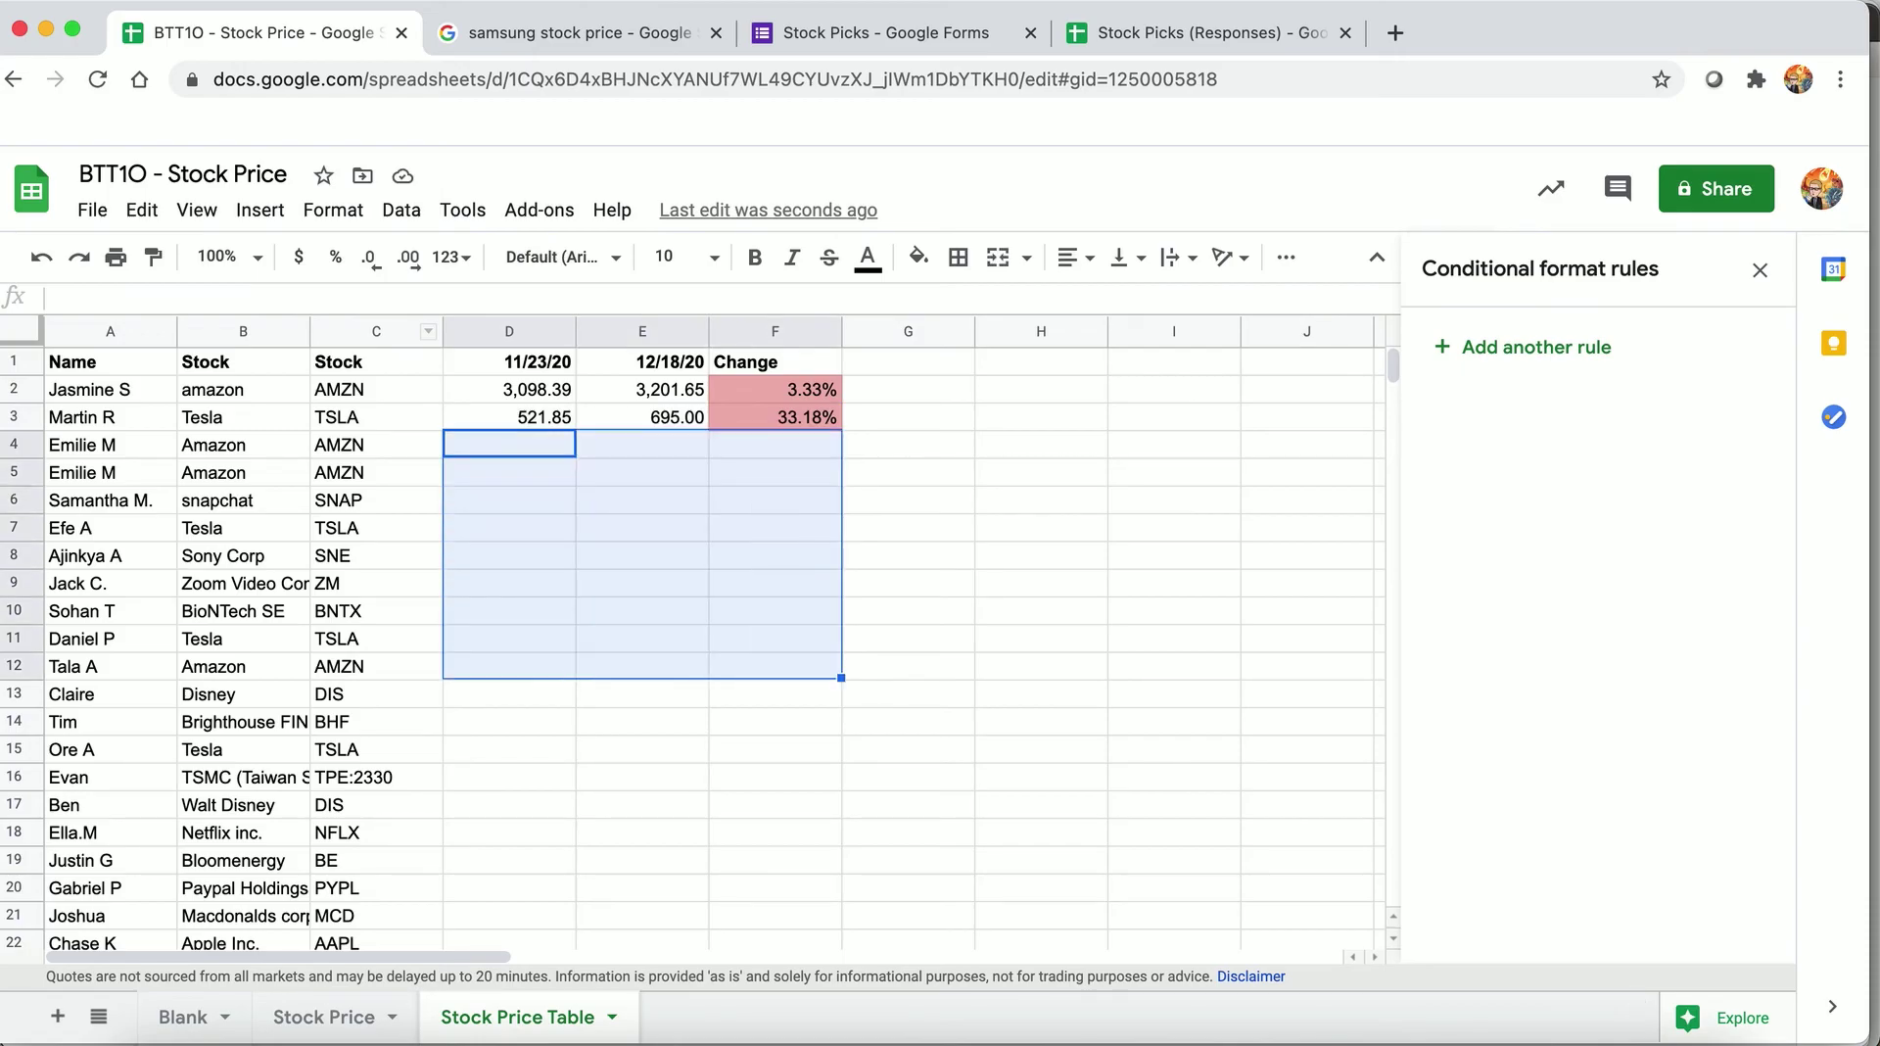
key(shift+Down)
key(shift+Down)
key(shift+Down)
key(shift+Down)
key(shift+Down)
key(shift+Down)
key(shift+Down)
key(shift+Down)
key(shift+Down)
key(shift+Down)
key(shift+Down)
key(shift+Down)
key(shift+Down)
key(shift+Down)
key(shift+Down)
key(shift+Down)
key(shift+Down)
key(shift+Down)
key(shift+Down)
key(shift+Down)
key(shift+Down)
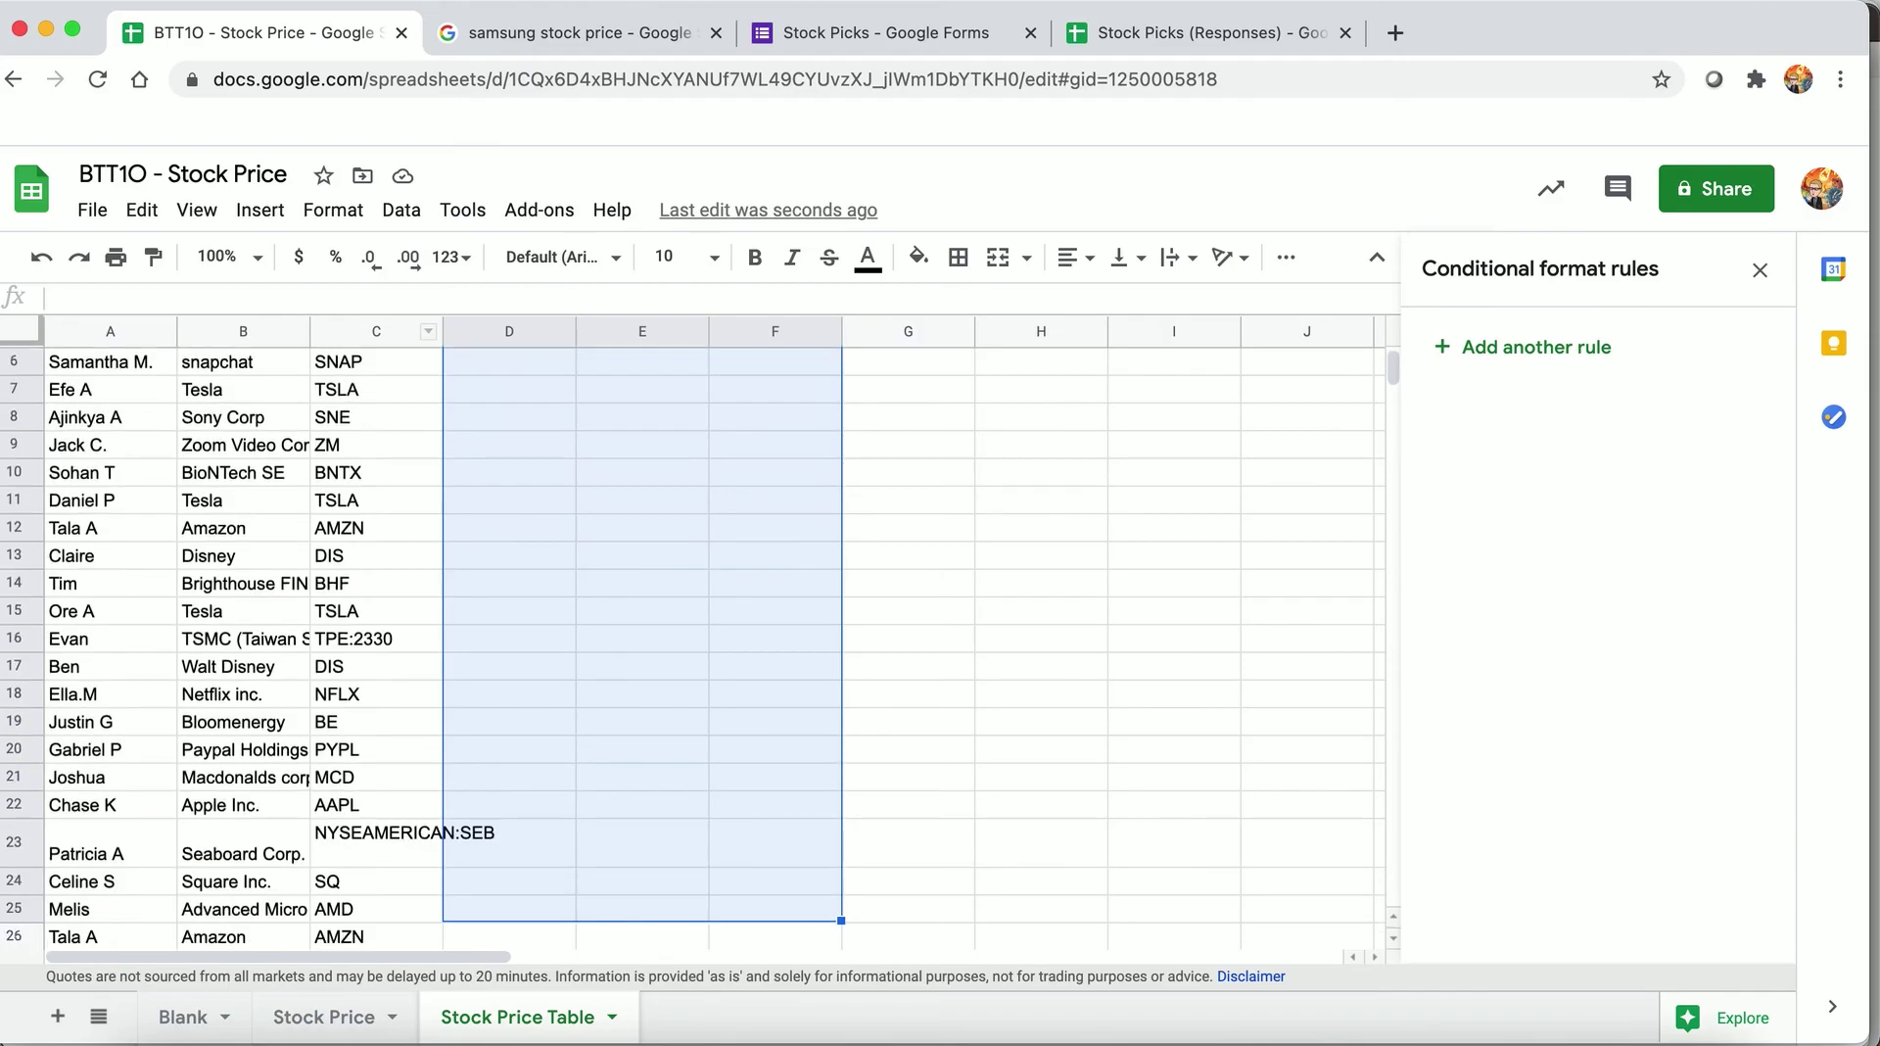
key(shift+Up)
key(shift+Up)
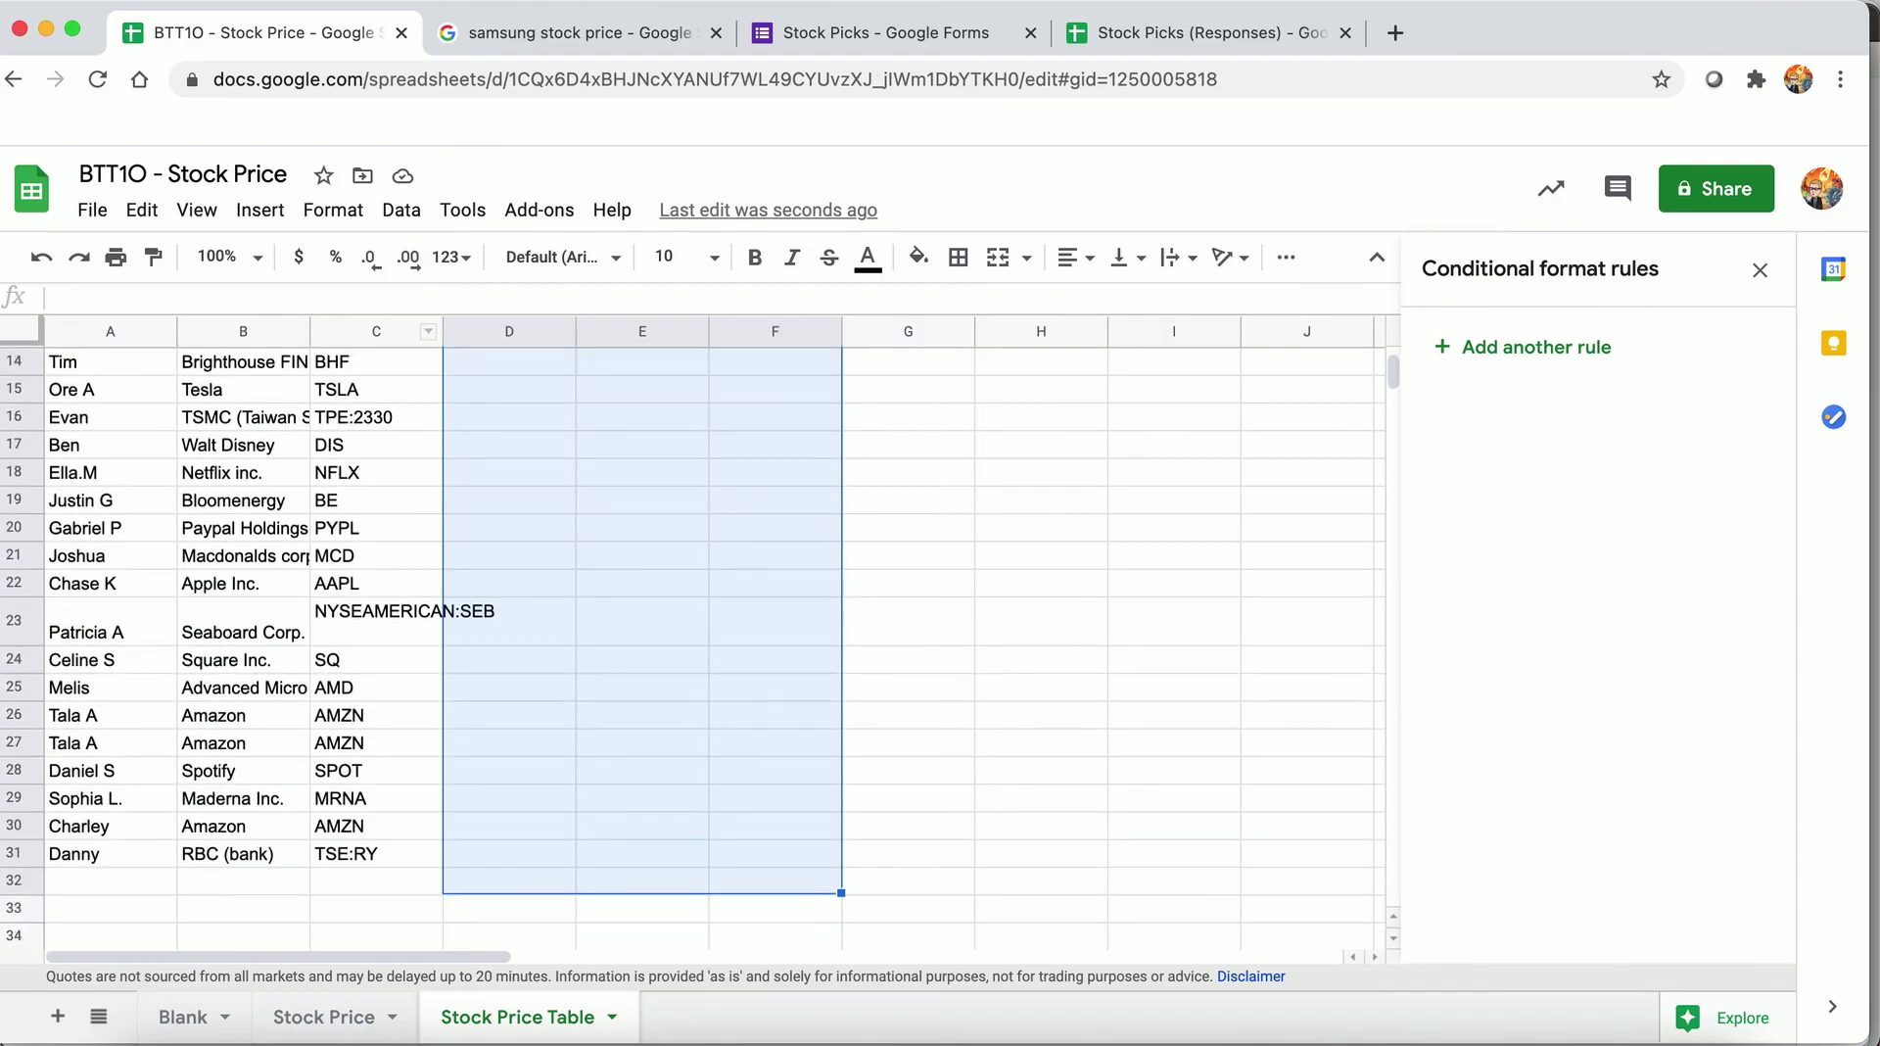
key(ctrl+v)
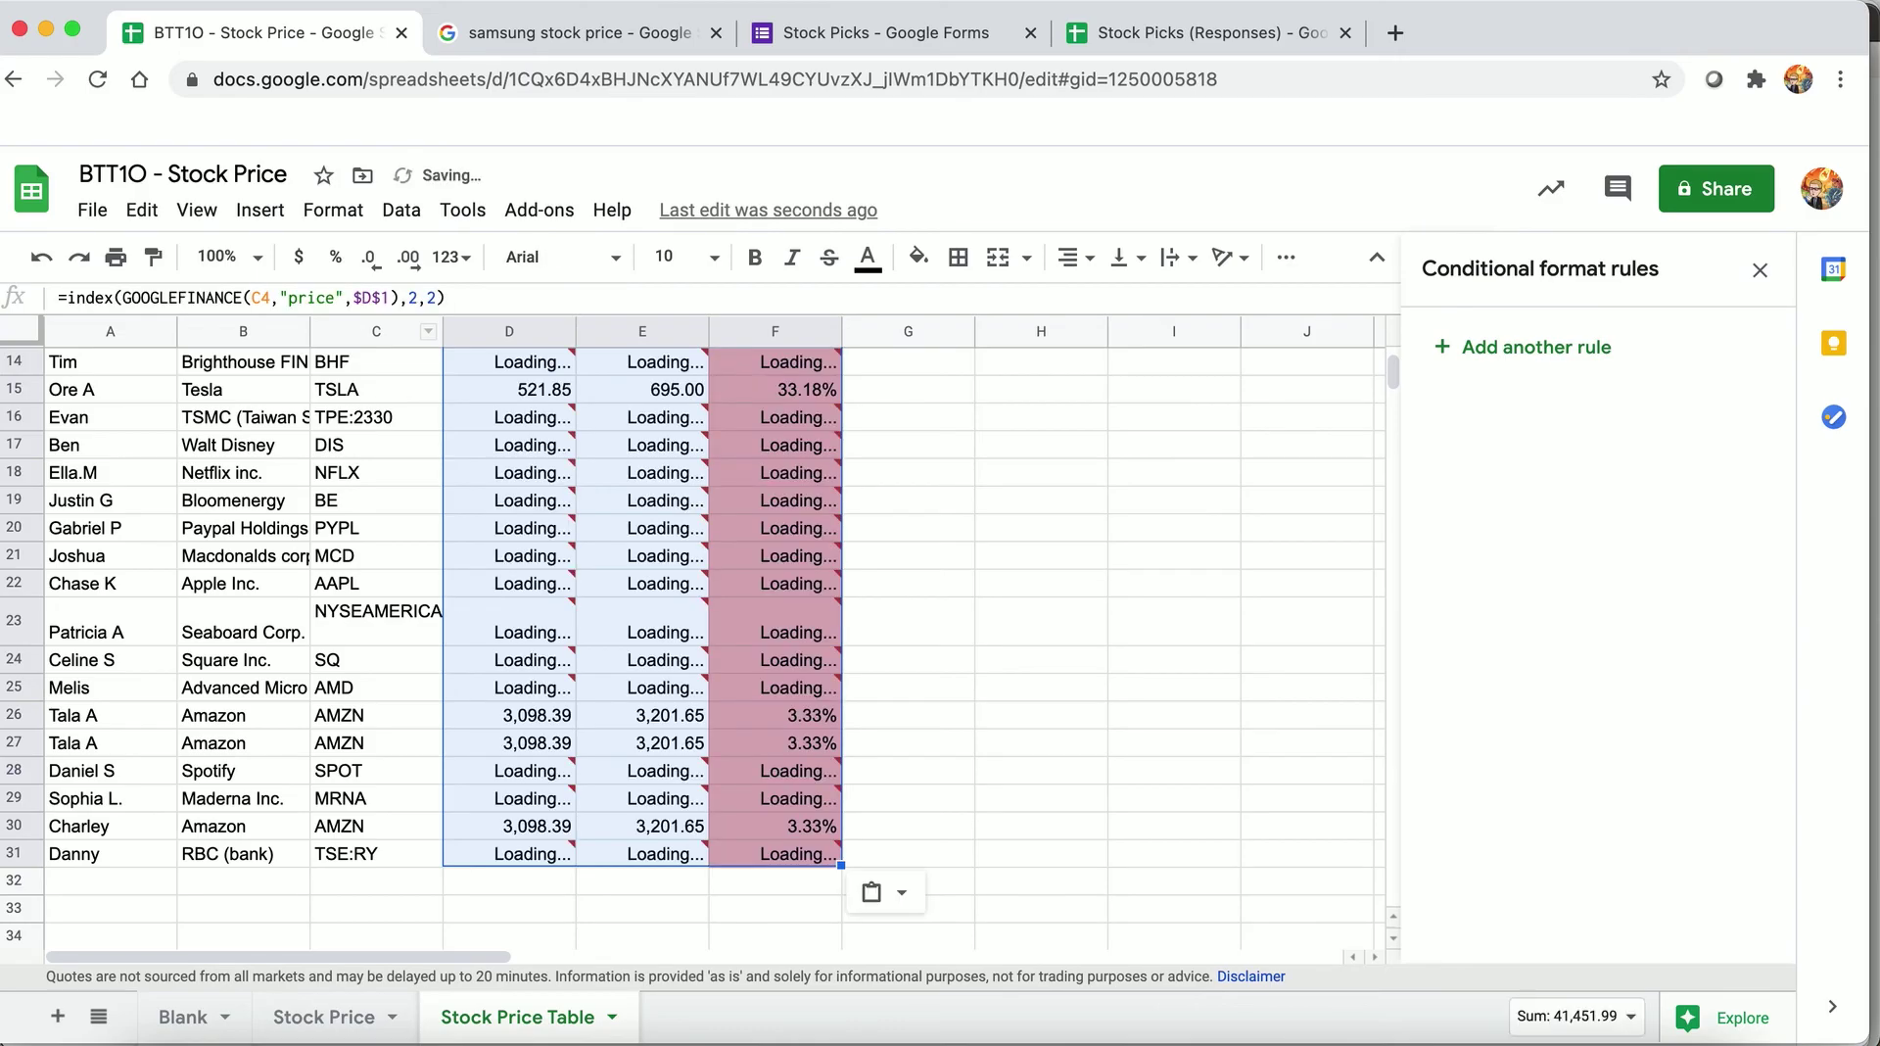
- Add a color scale conditional formatting rule to the percentage changes in F2:F31
key(Up)
key(Up)
key(Up)
key(Down)
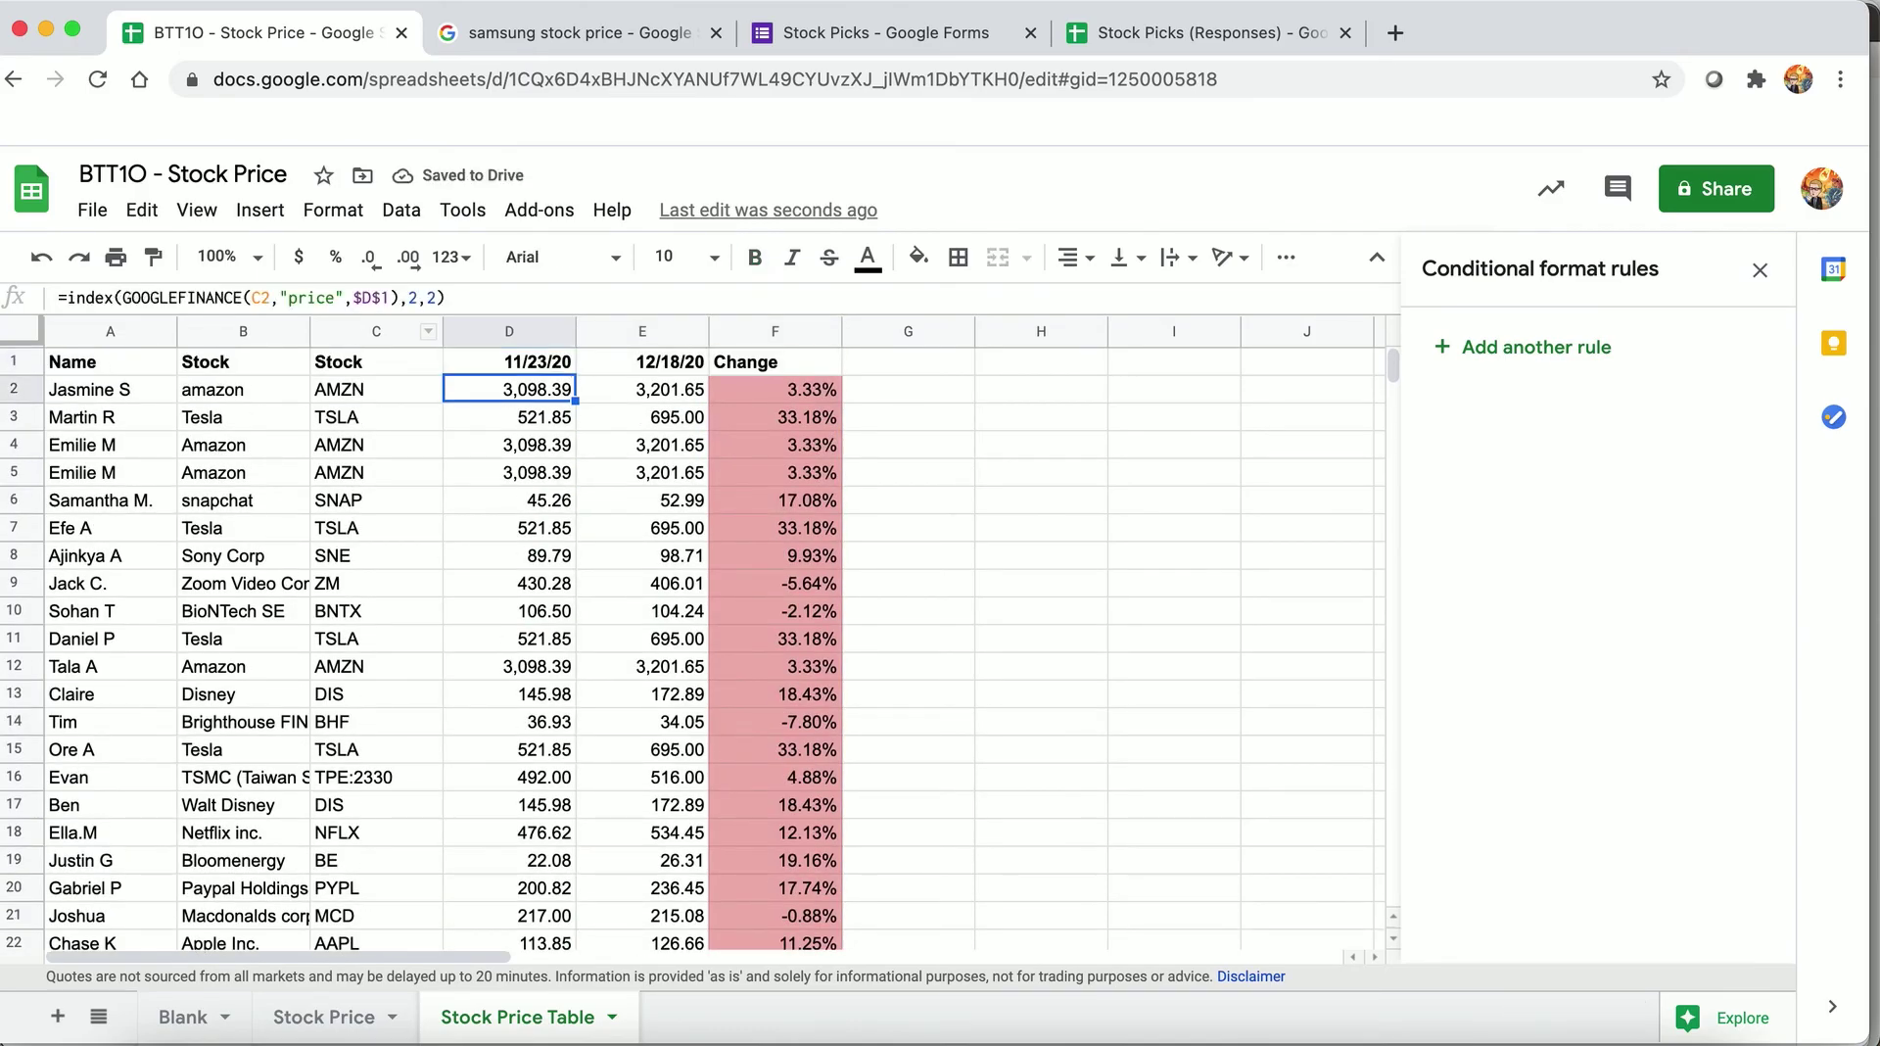
key(Right)
key(Right)
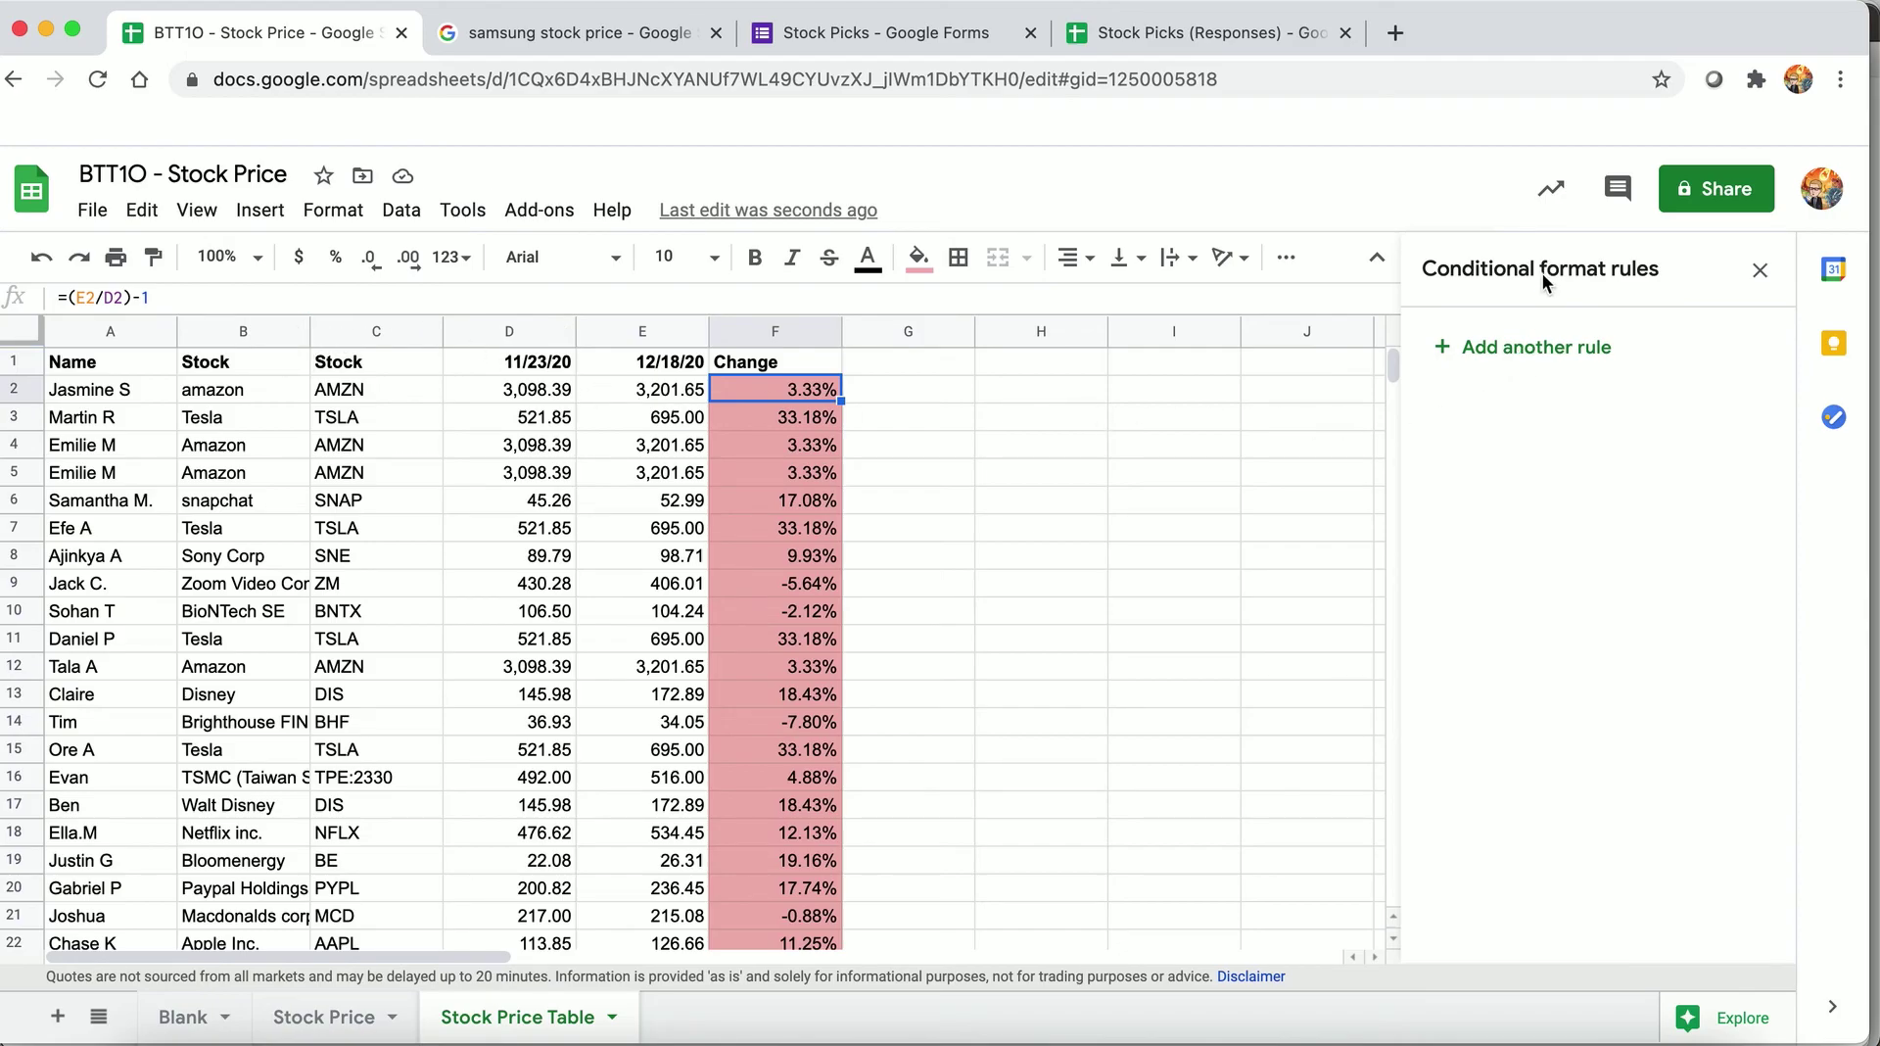
key(shift+Down)
key(shift+Down)
key(shift+Down)
key(shift+Down)
key(shift+Down)
key(shift+Down)
key(shift+Down)
key(shift+Down)
key(shift+Down)
key(shift+Down)
key(shift+Down)
key(shift+Down)
key(shift+Down)
key(shift+Down)
key(shift+Down)
key(shift+Down)
key(shift+Down)
key(shift+Down)
key(shift+Down)
key(shift+Down)
key(shift+Down)
key(shift+Down)
key(shift+Down)
key(shift+Down)
key(shift+Down)
key(shift+Down)
key(shift+Down)
key(shift+Down)
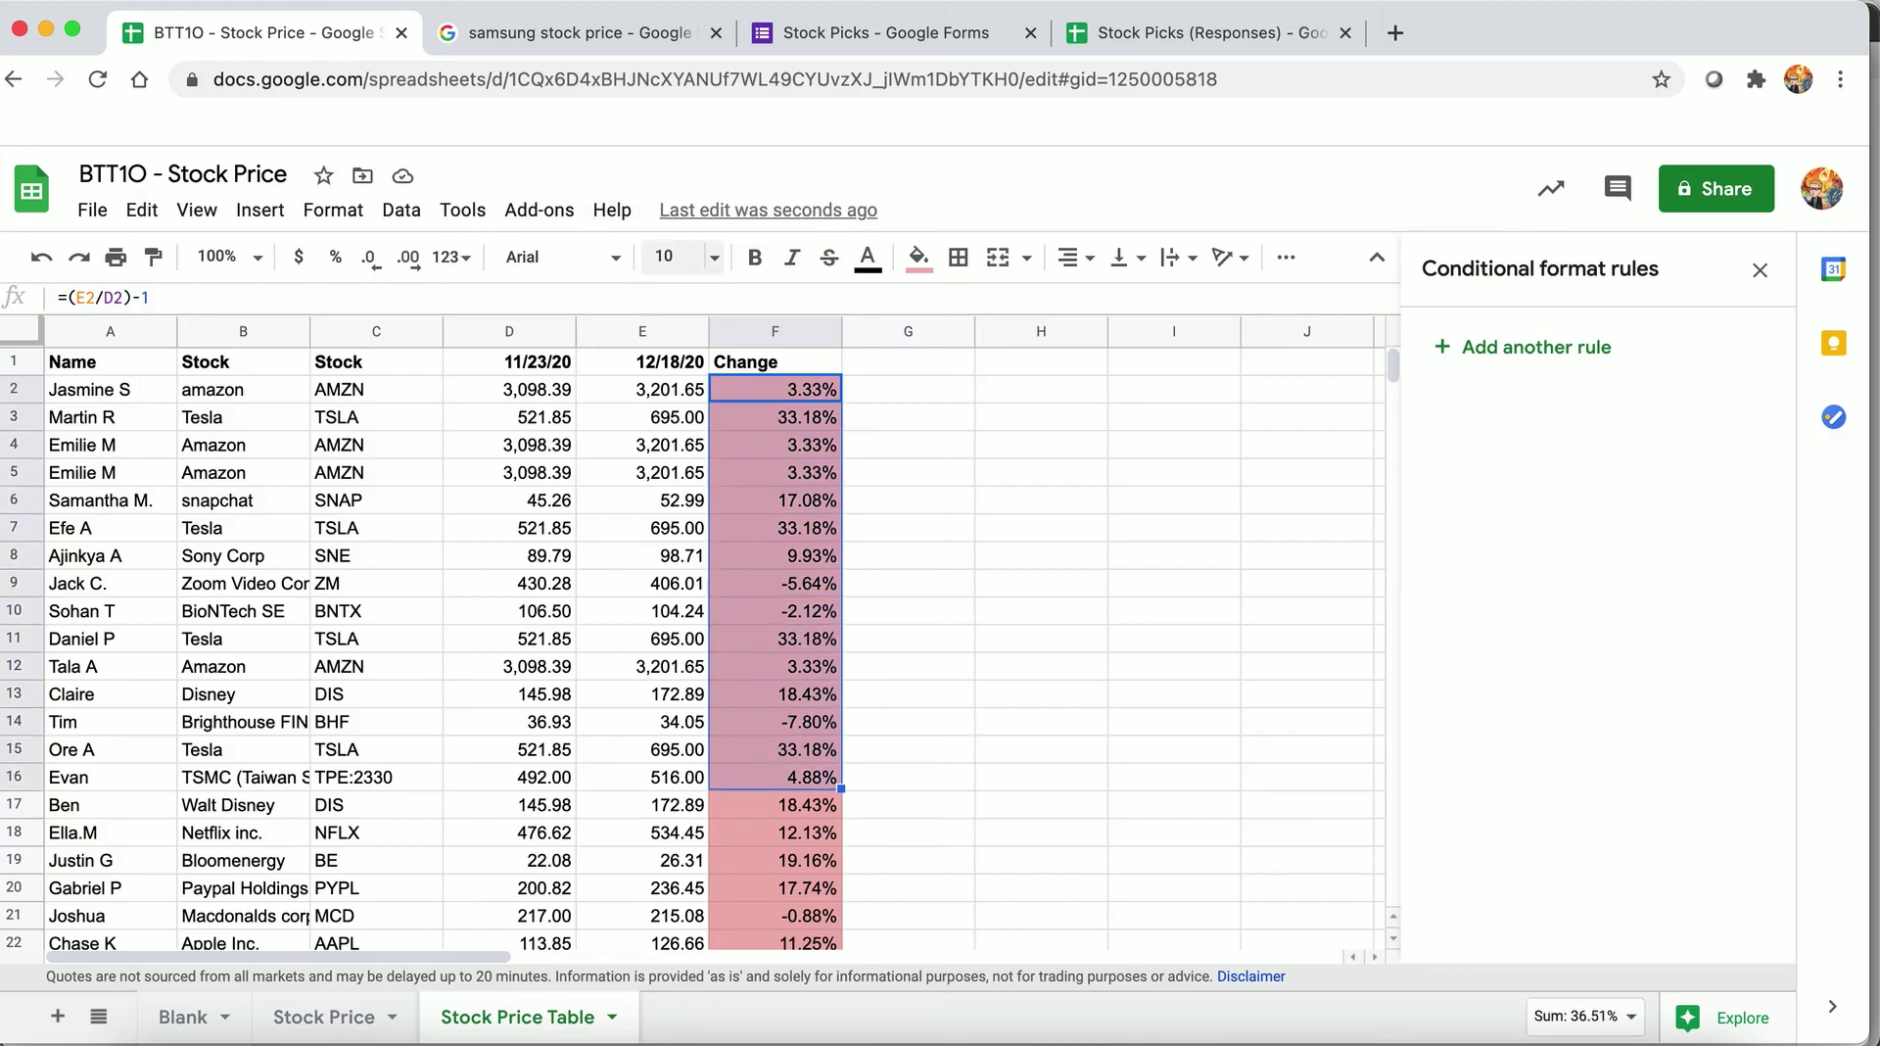
key(shift+Down)
key(shift+Down)
key(shift+Down)
key(shift+Up)
key(shift+Up)
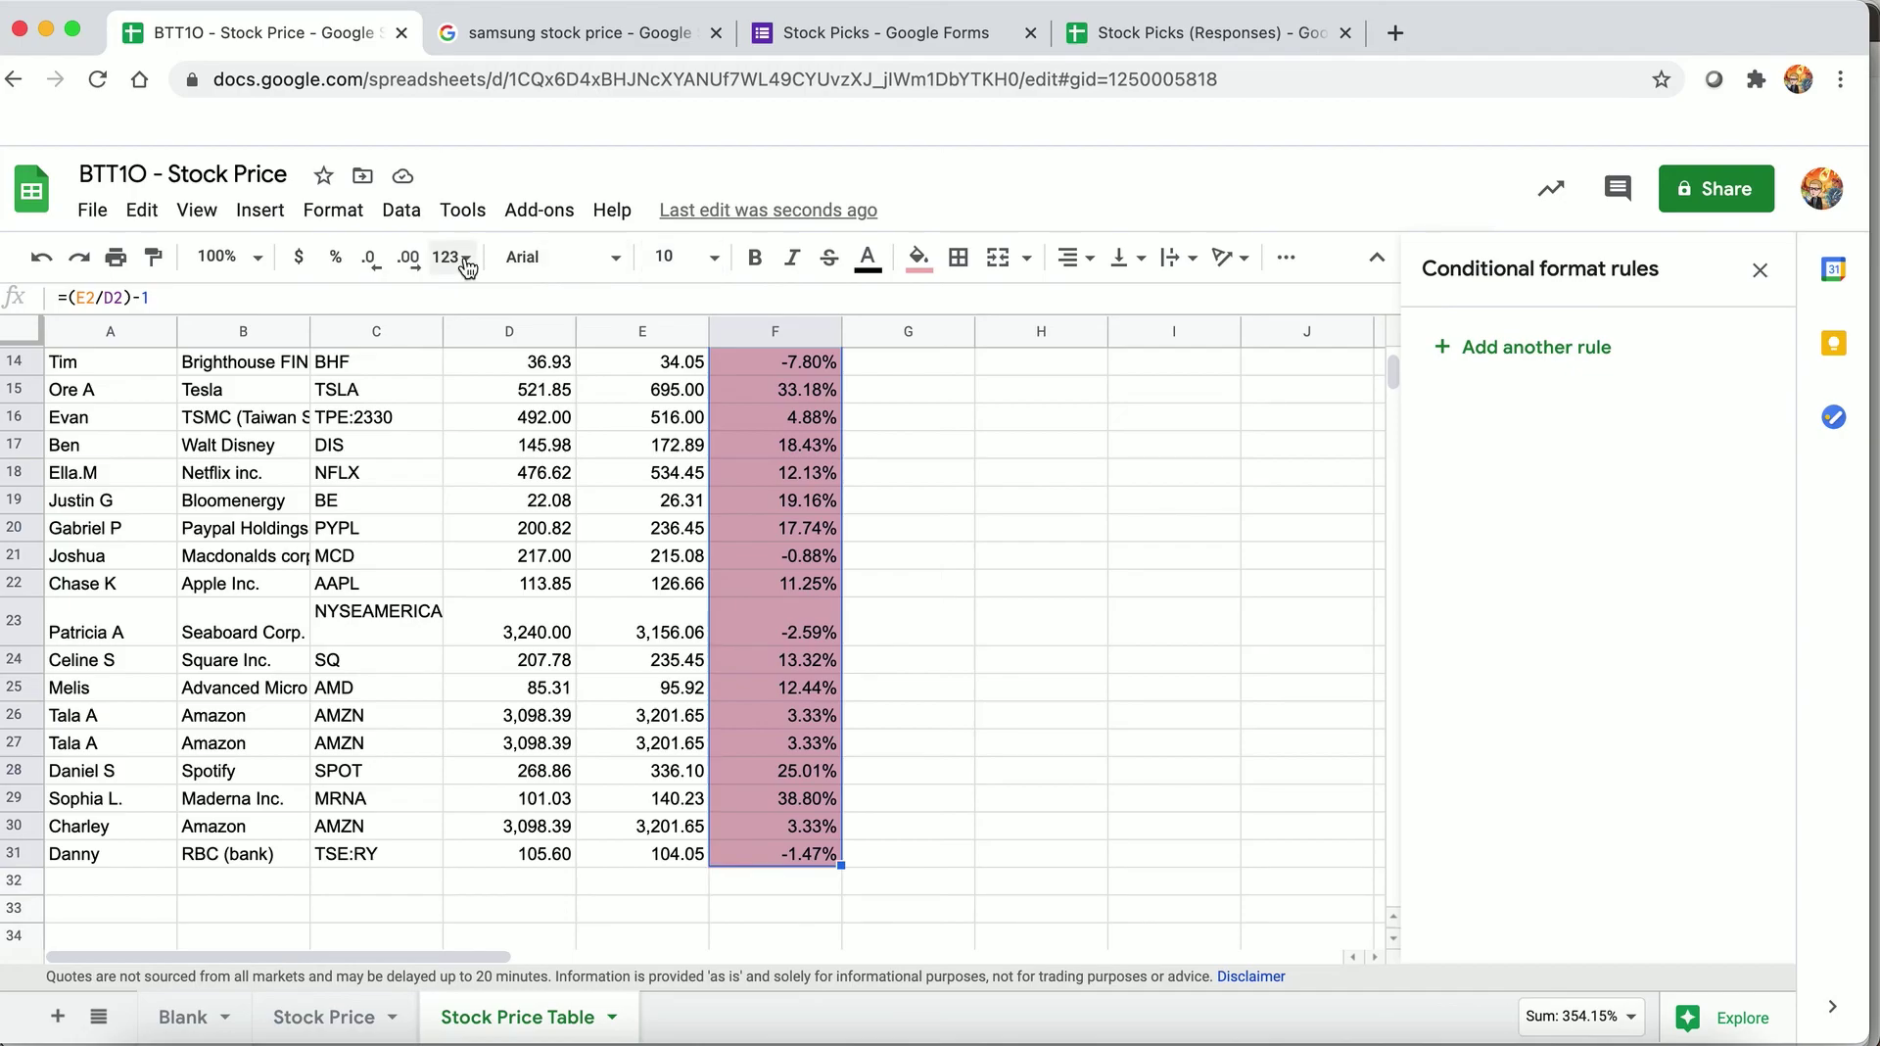
click(345, 212)
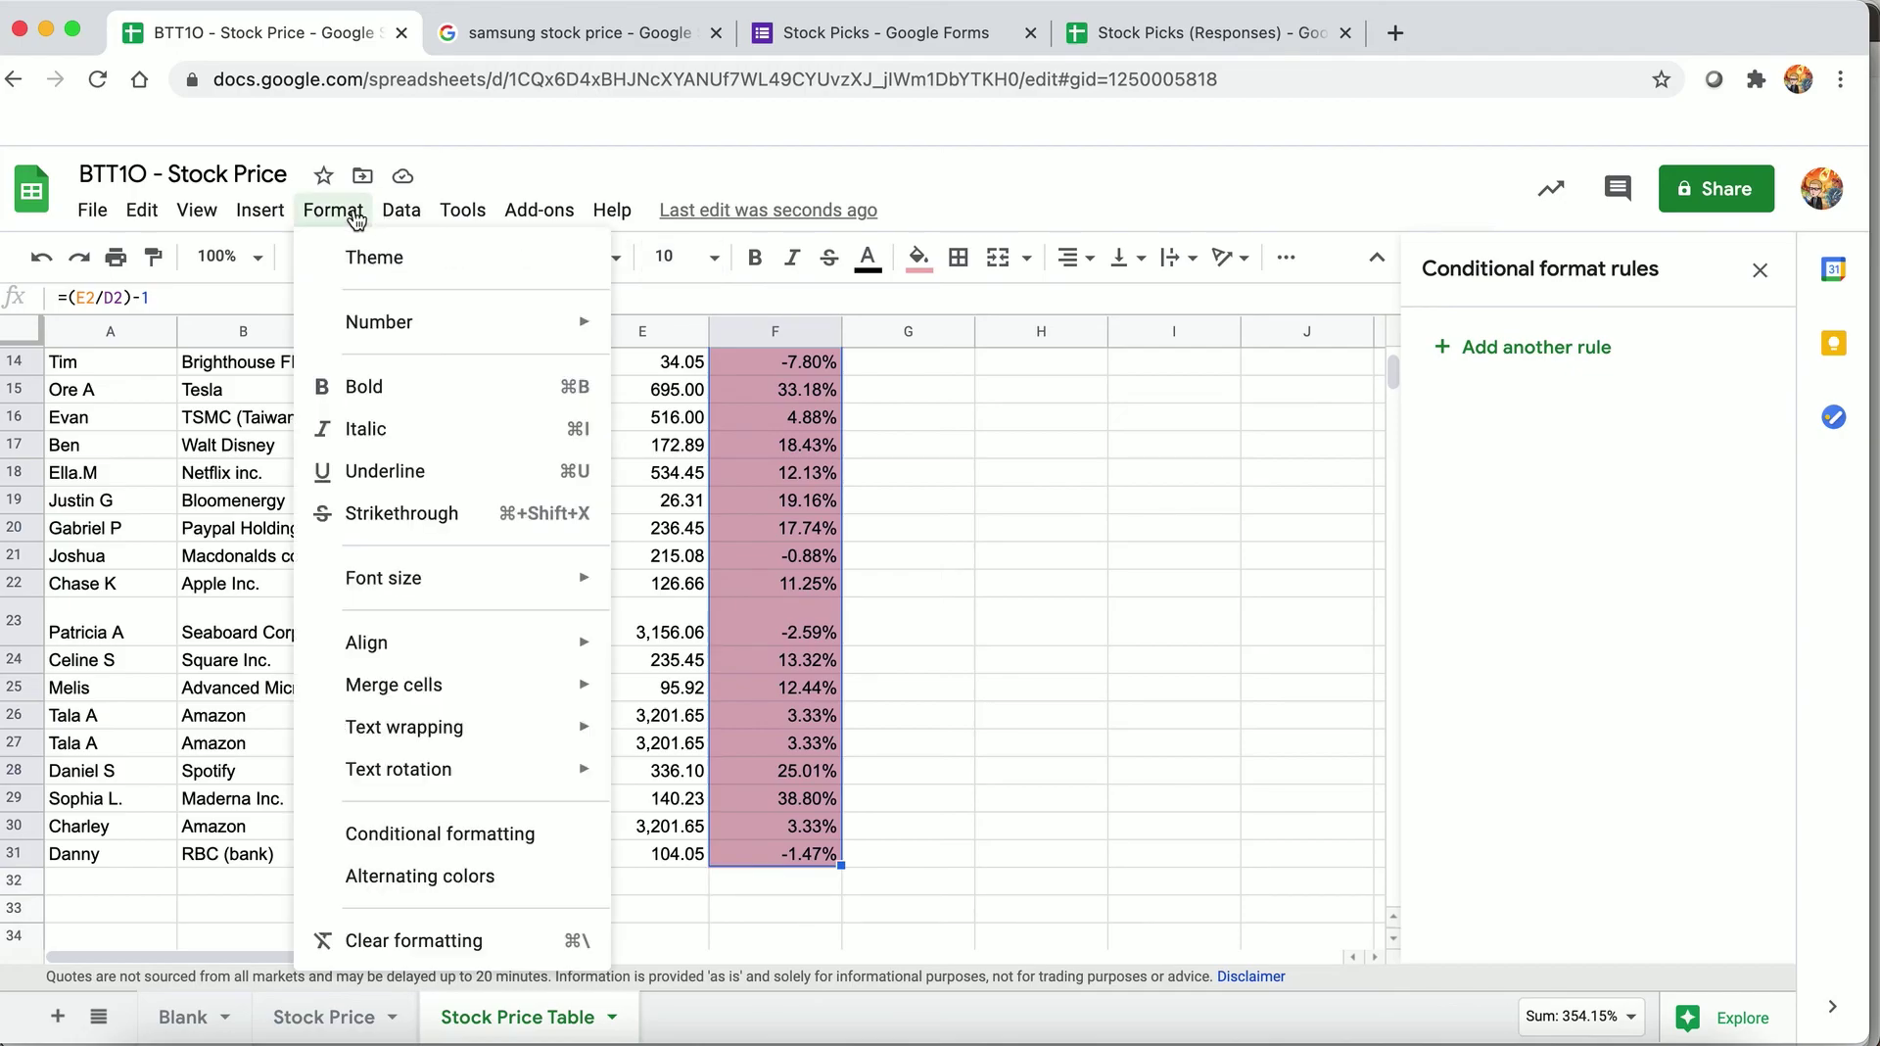
click(348, 832)
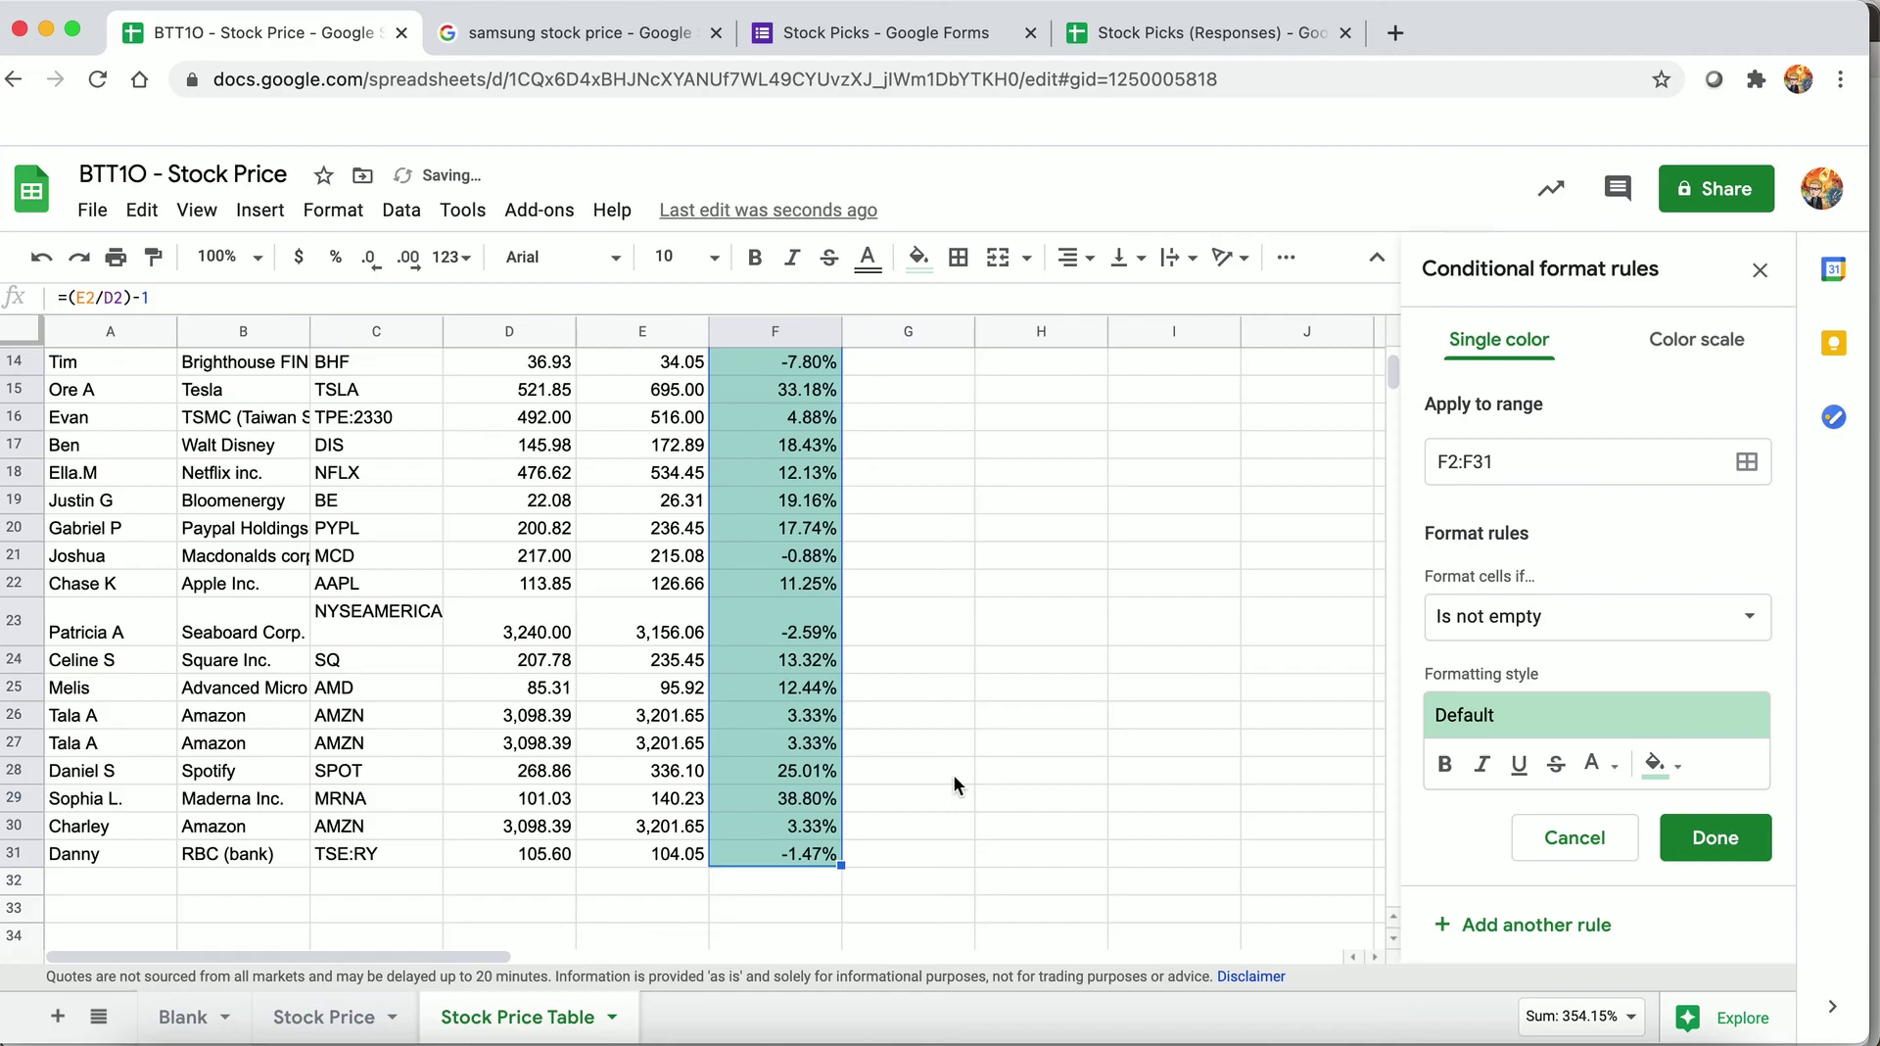
click(1709, 354)
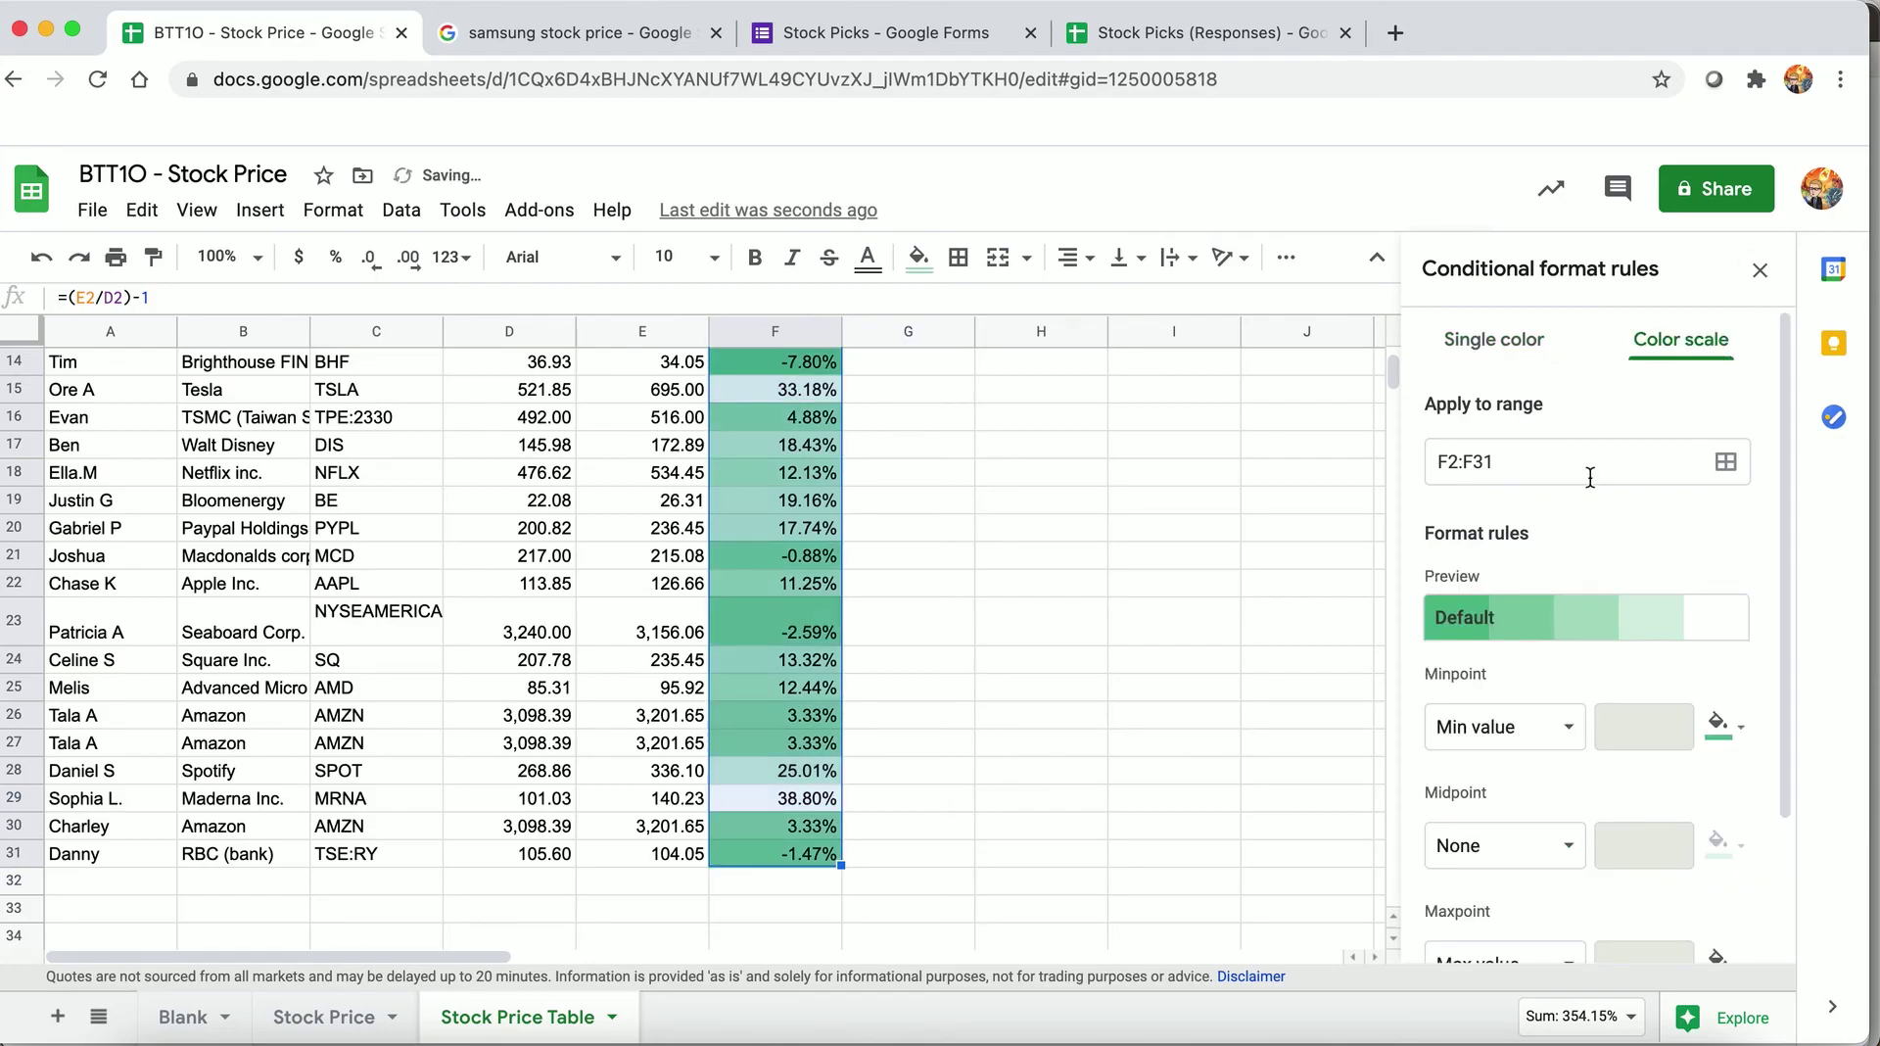
- Keep the color scale's minpoint at Min value and color it with the custom pink
click(1570, 737)
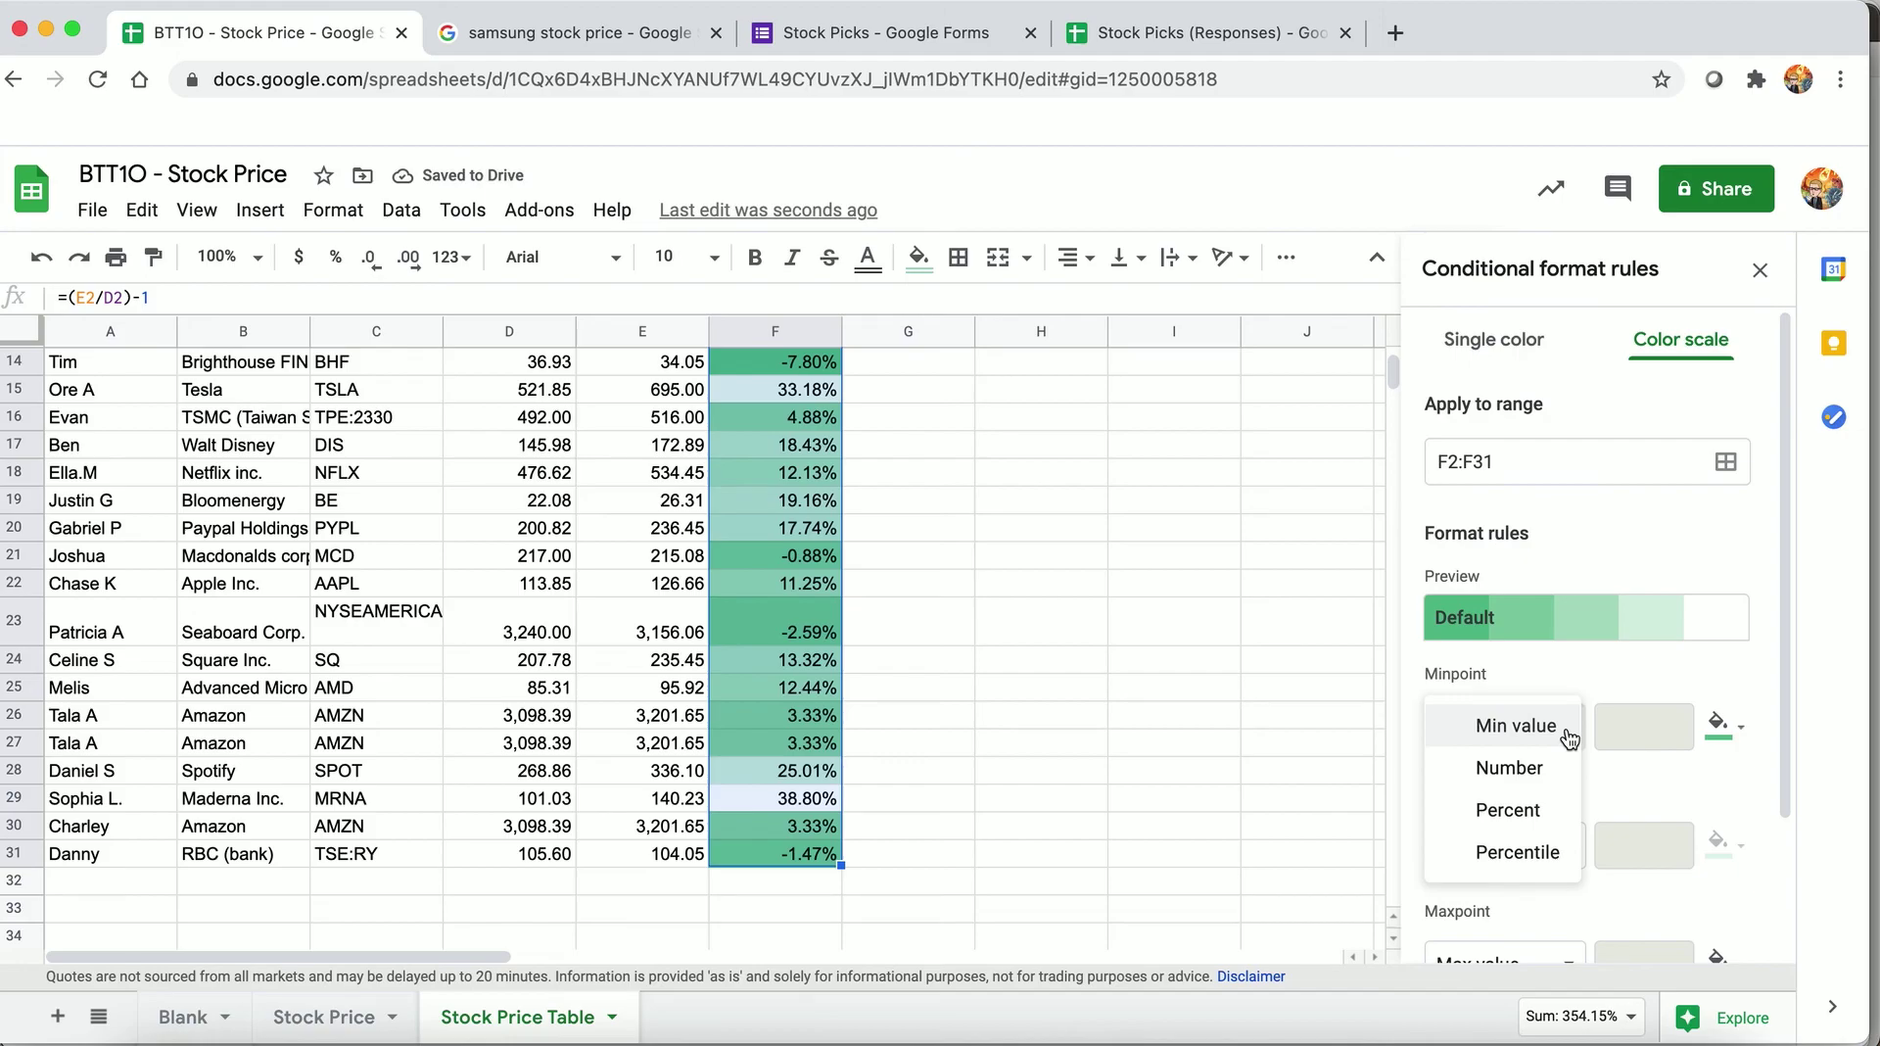
click(1570, 737)
click(1724, 726)
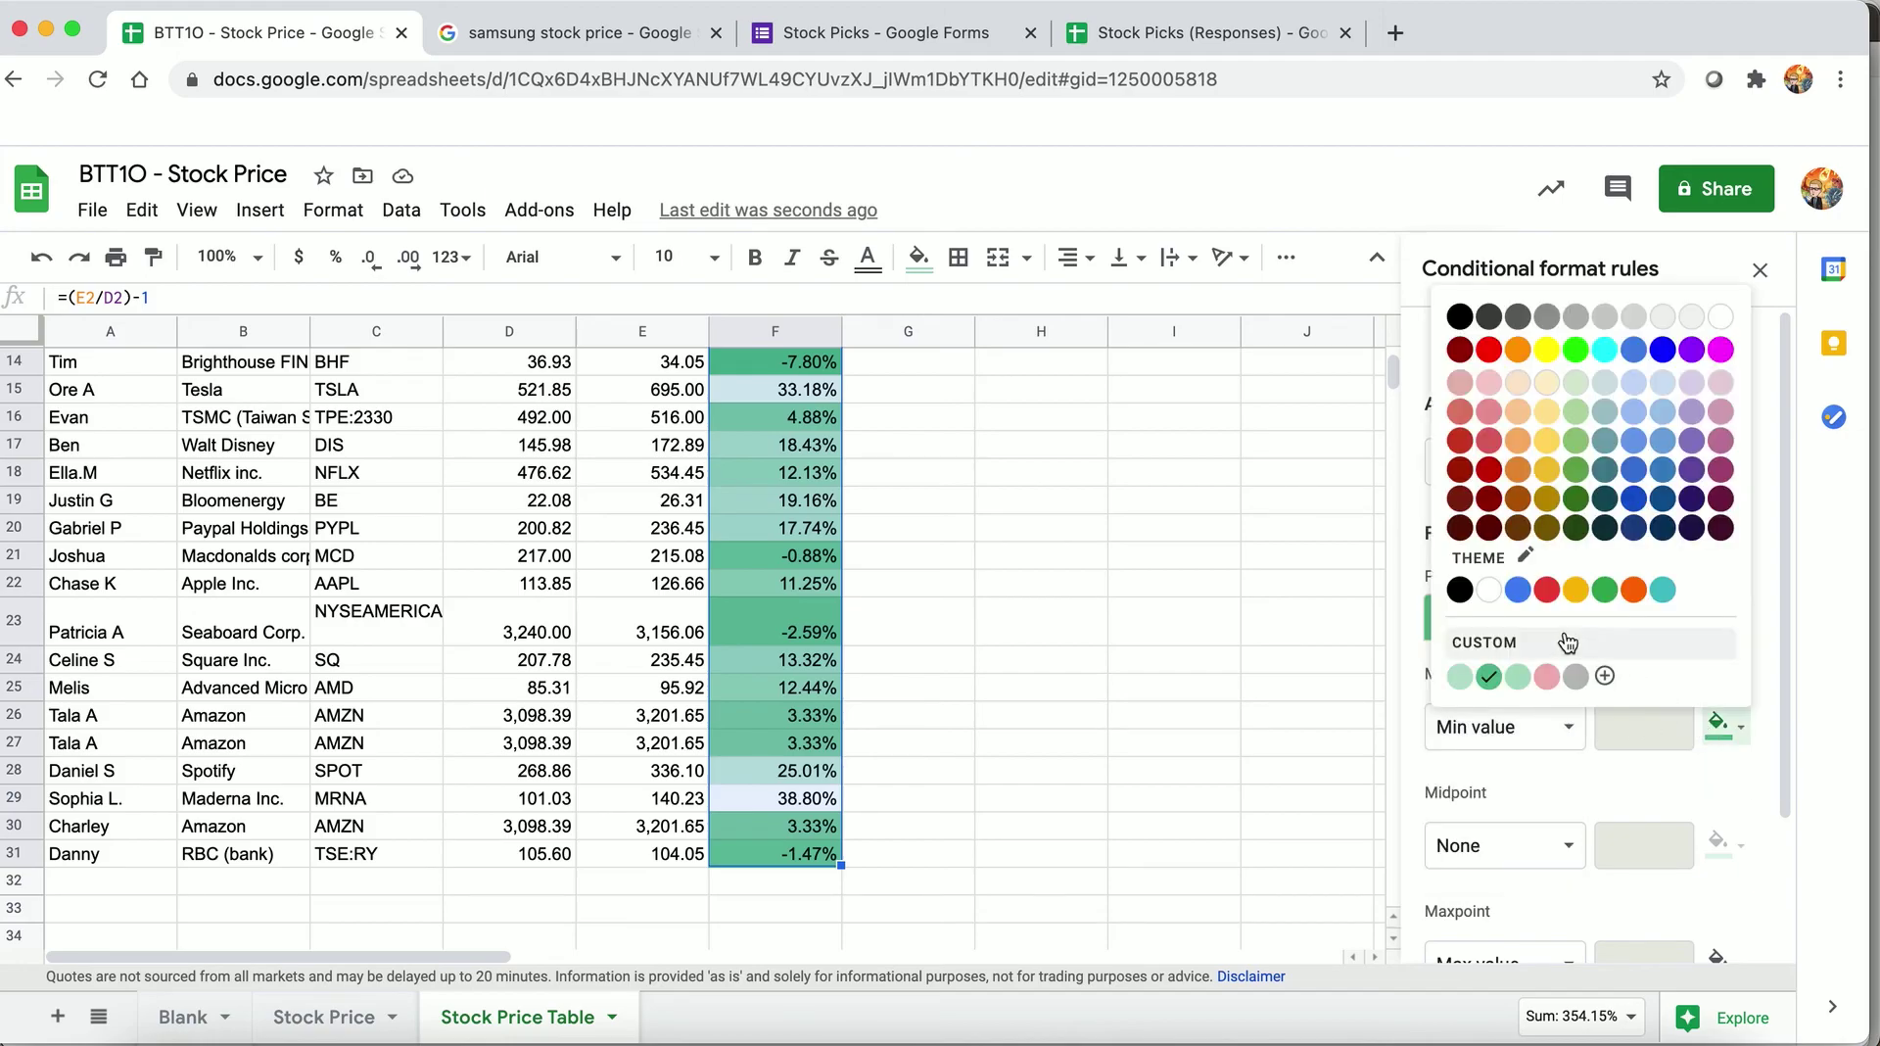
click(1545, 676)
- Set the color scale's midpoint to the 50th percentile and color it white
click(1520, 862)
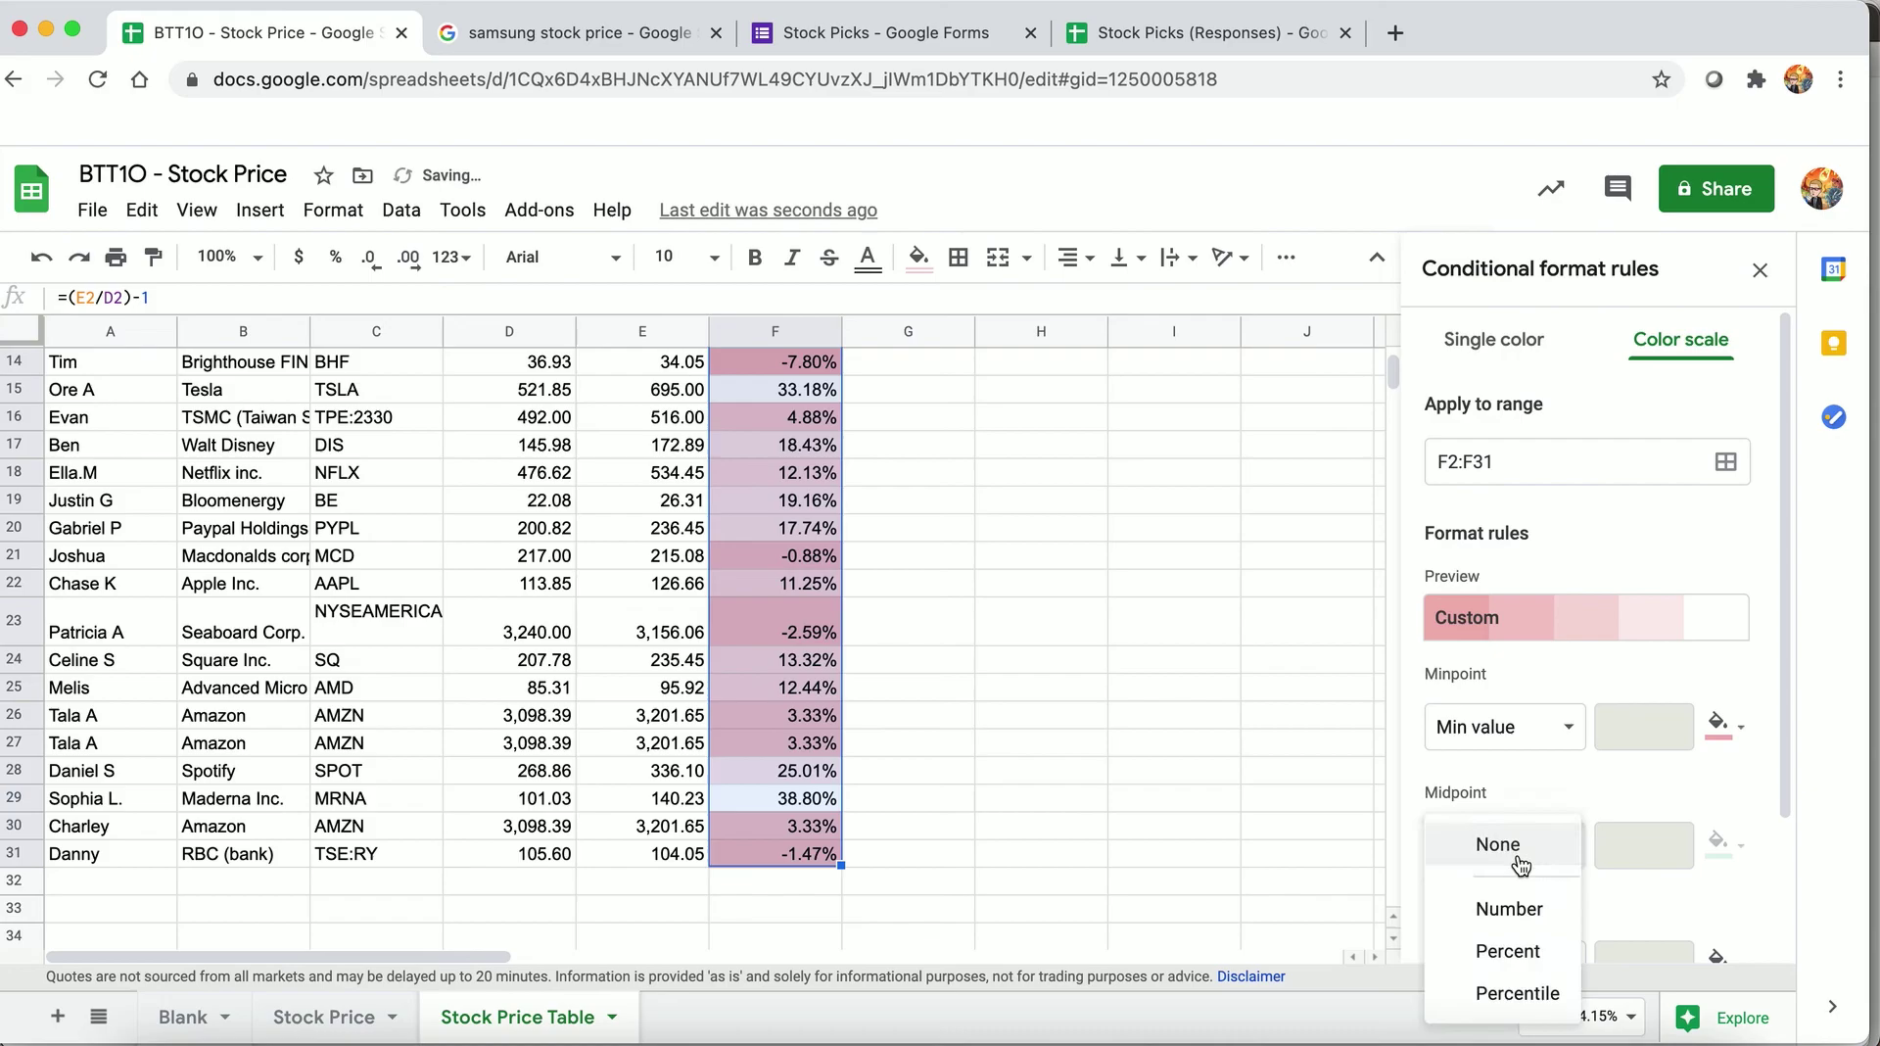
click(1517, 993)
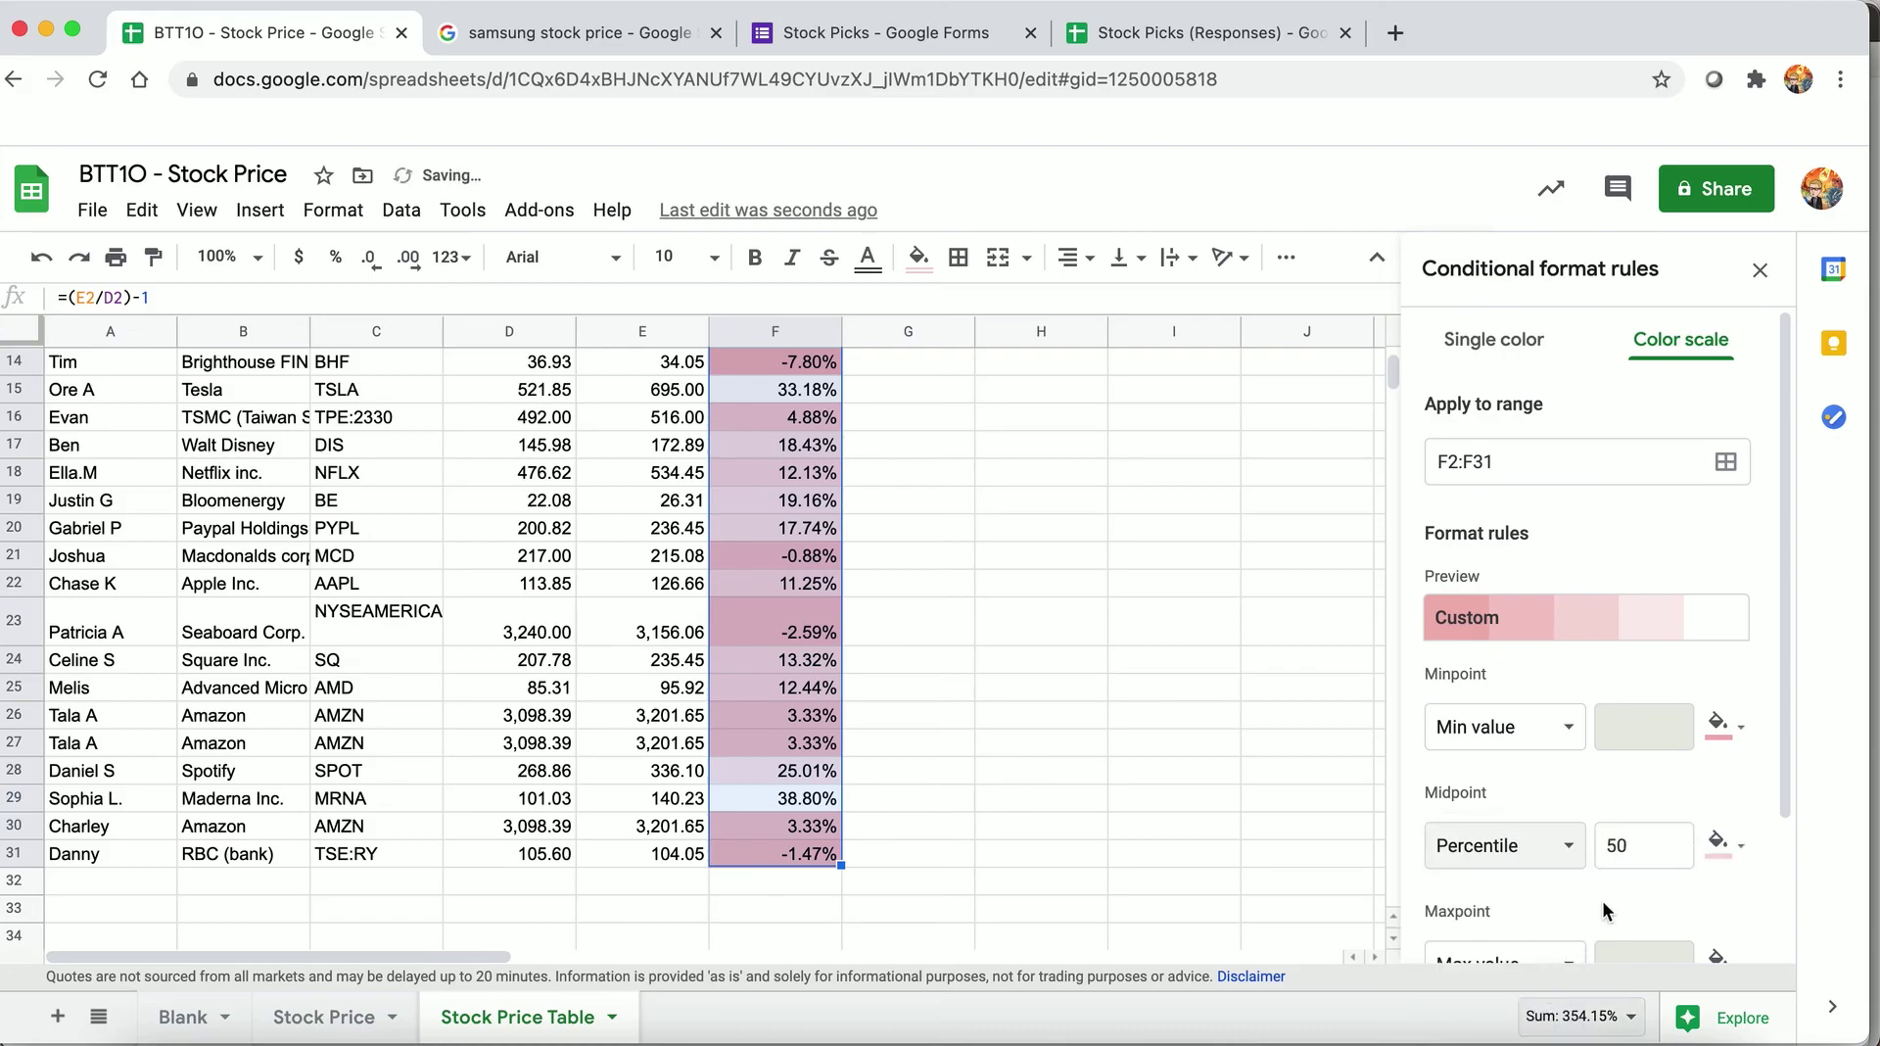
scroll(1673, 843, down, 2)
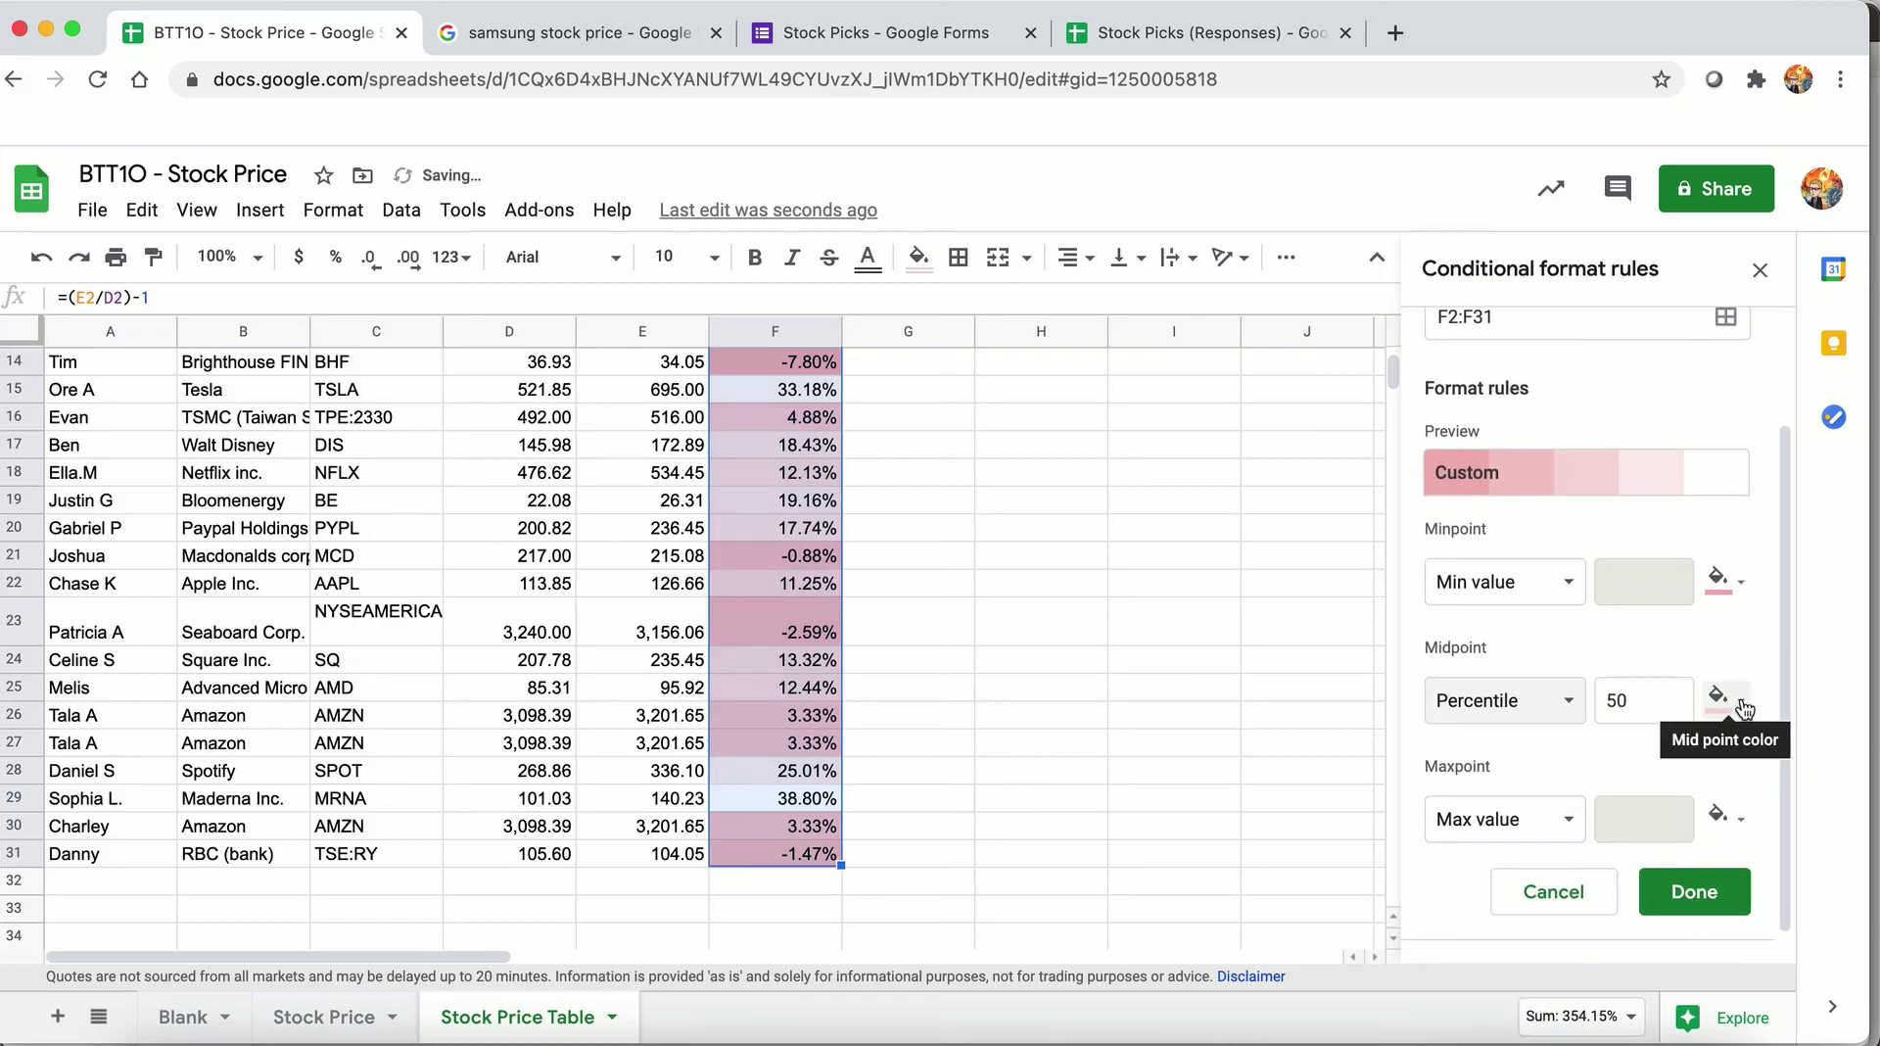
click(1724, 698)
click(1488, 563)
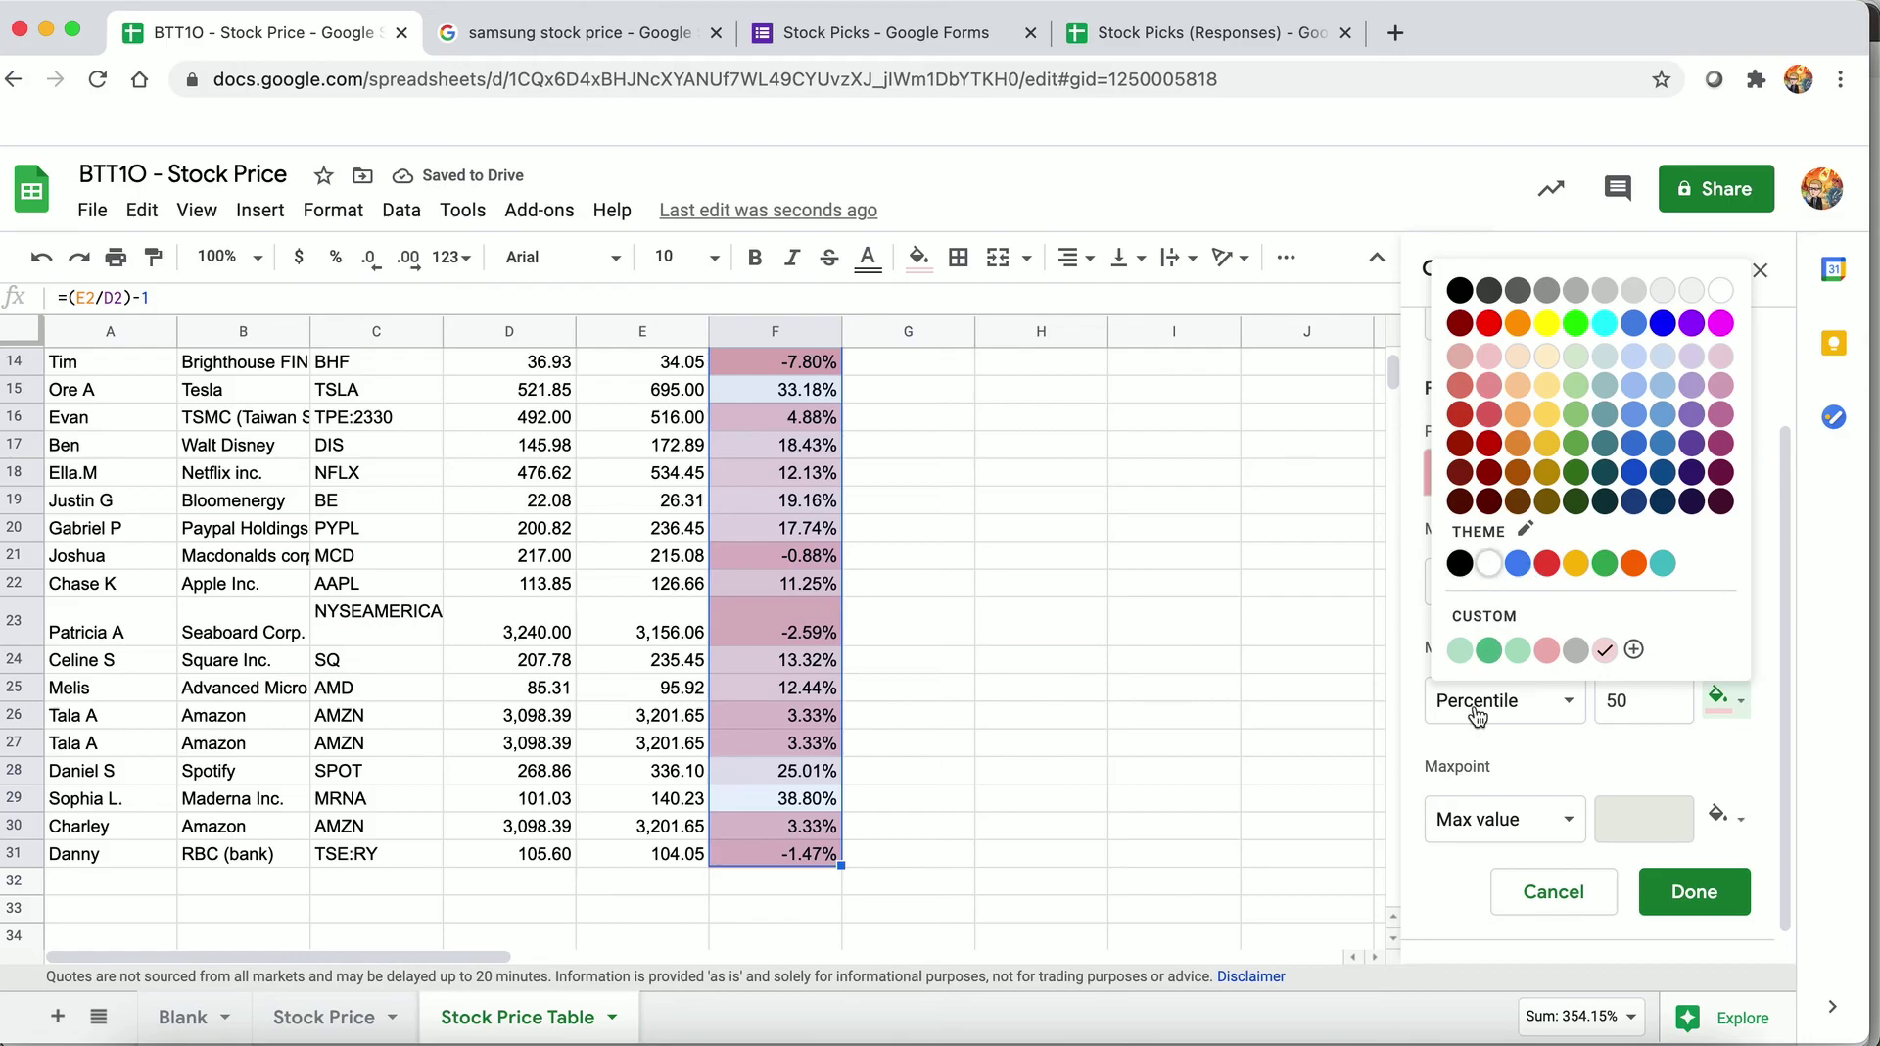
- Keep the color scale's maxpoint at Max value, color it with the custom medium green, and save the rule
click(1496, 817)
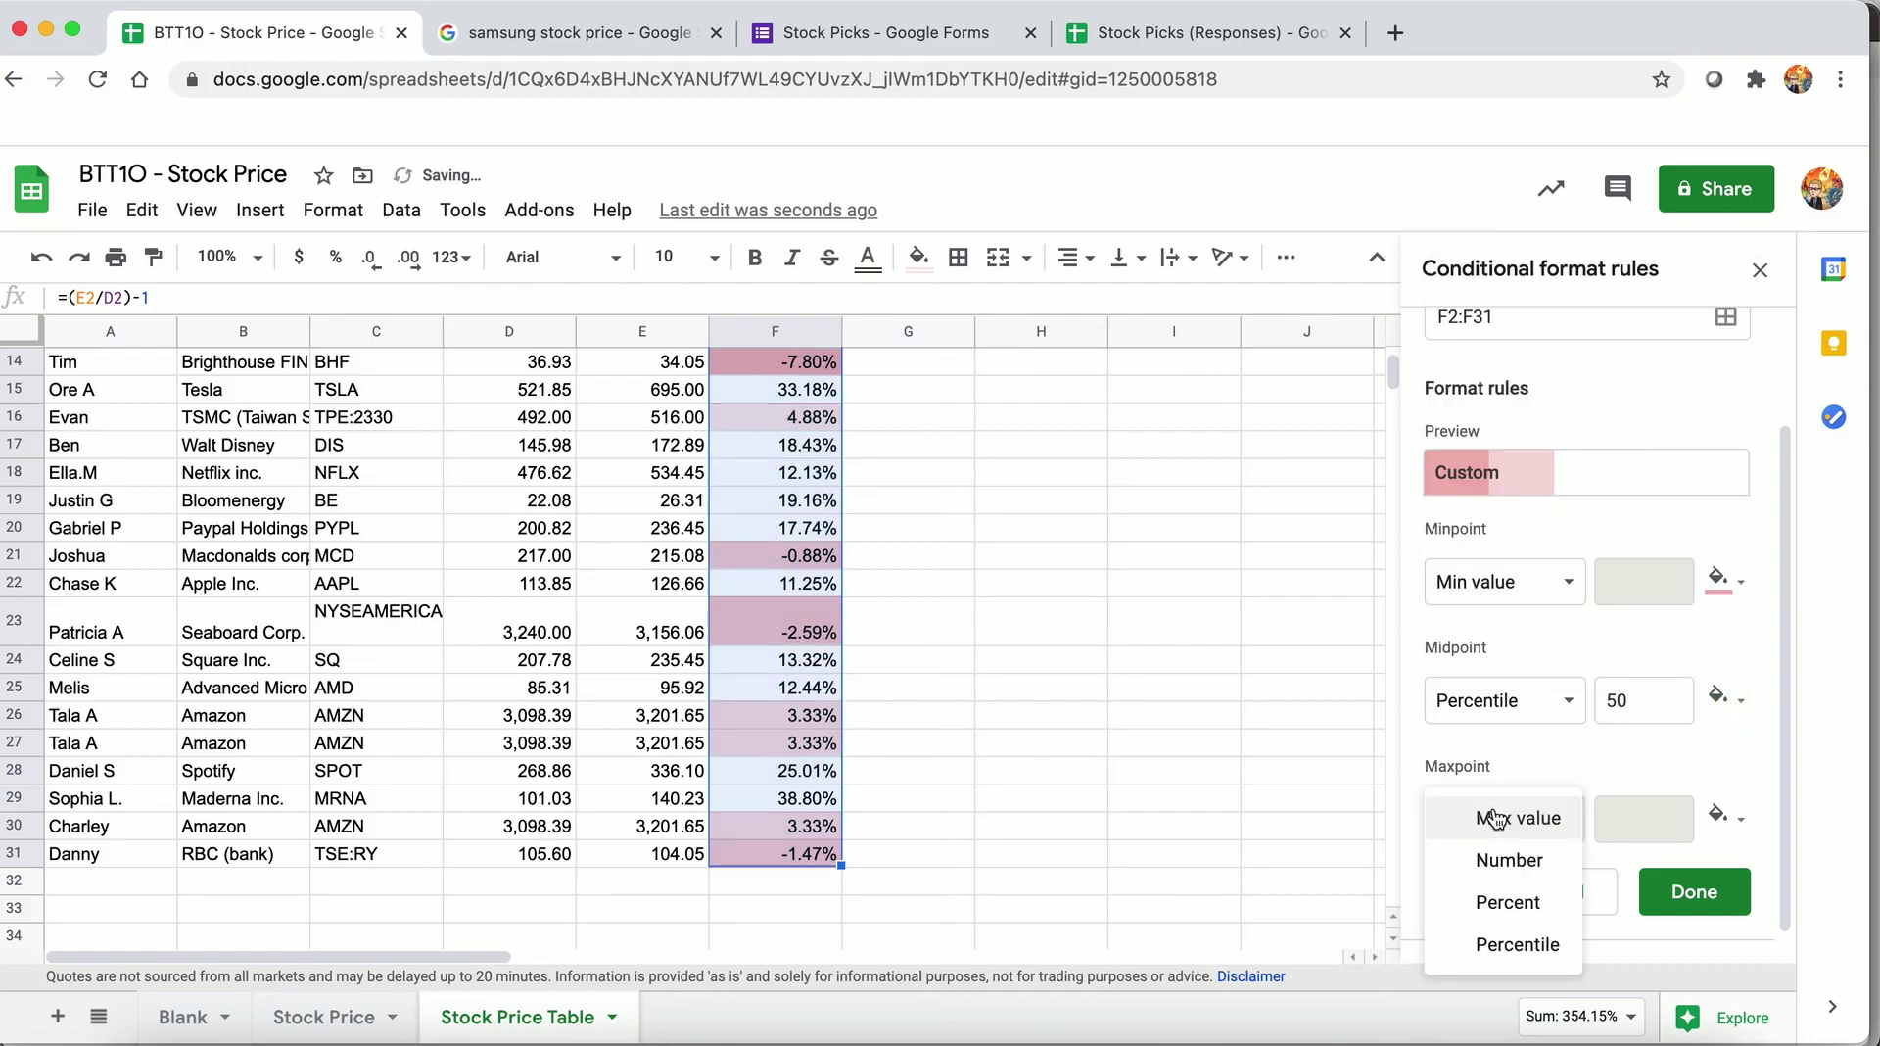
click(1496, 817)
click(1722, 815)
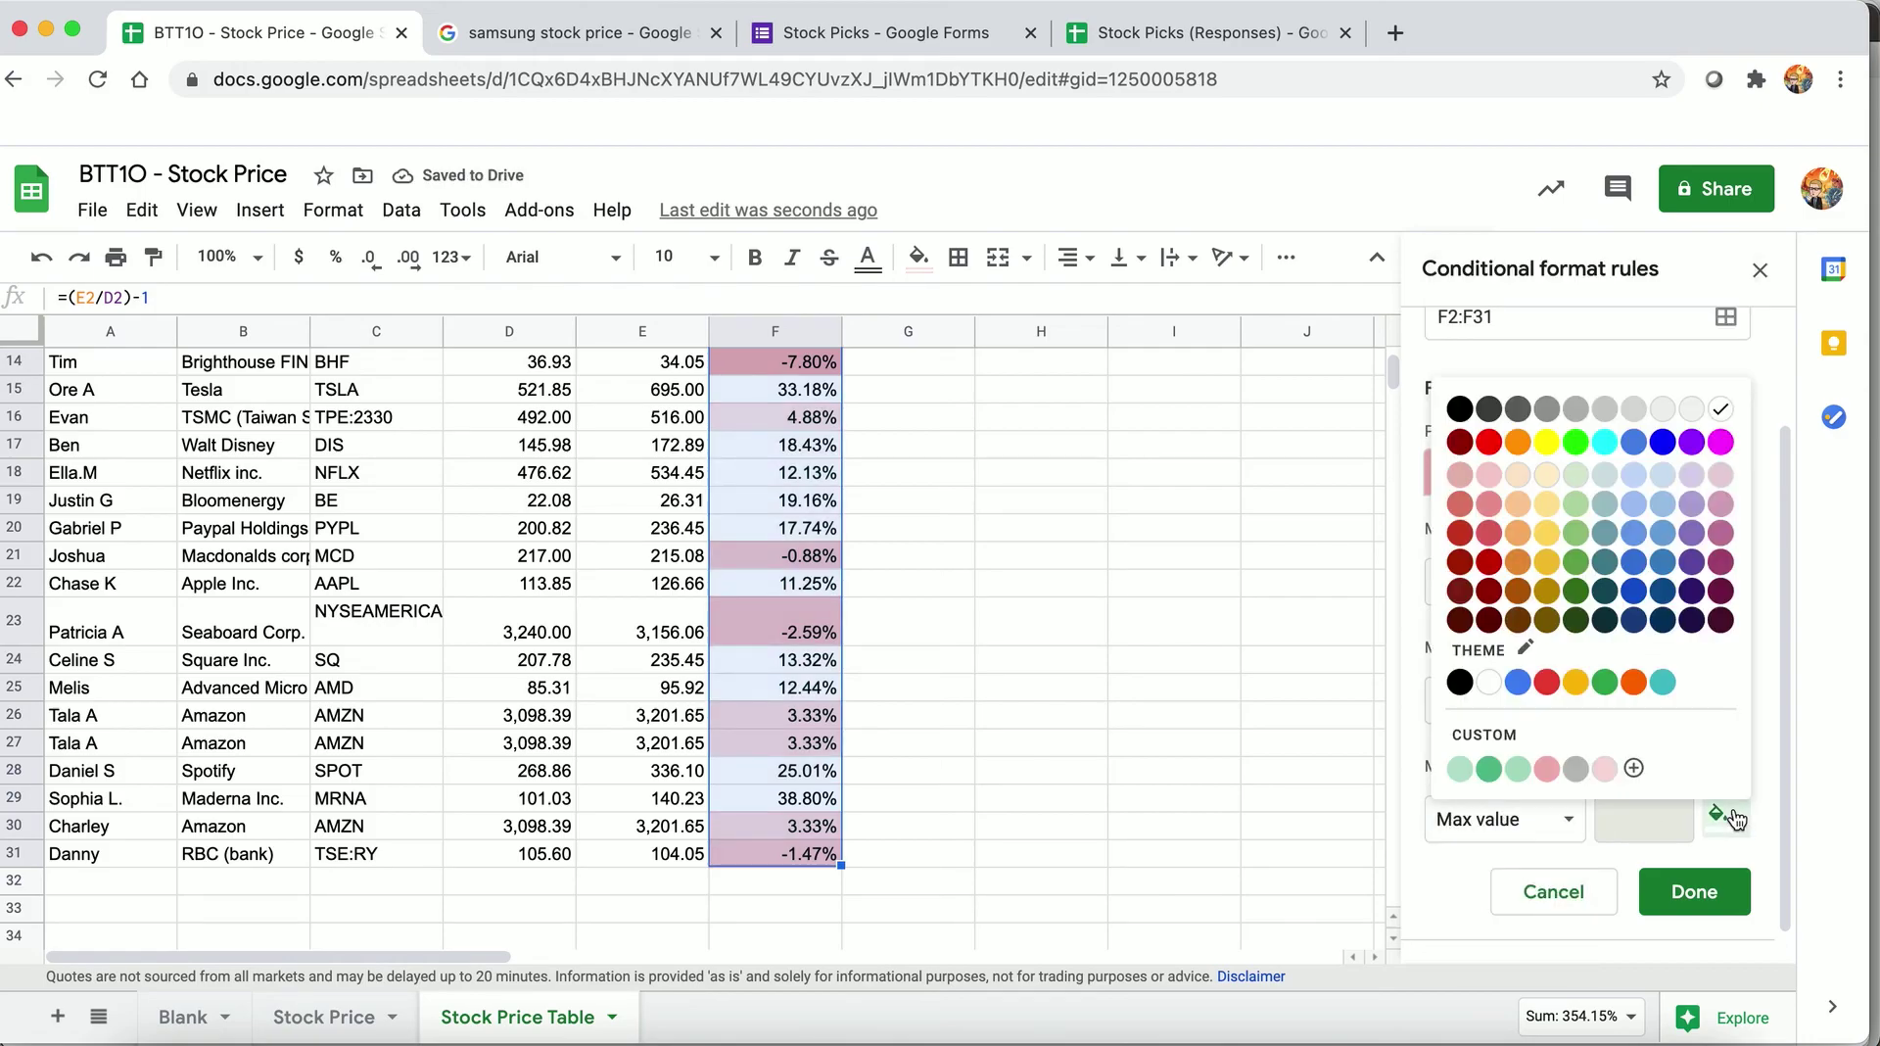
click(1488, 770)
click(1694, 892)
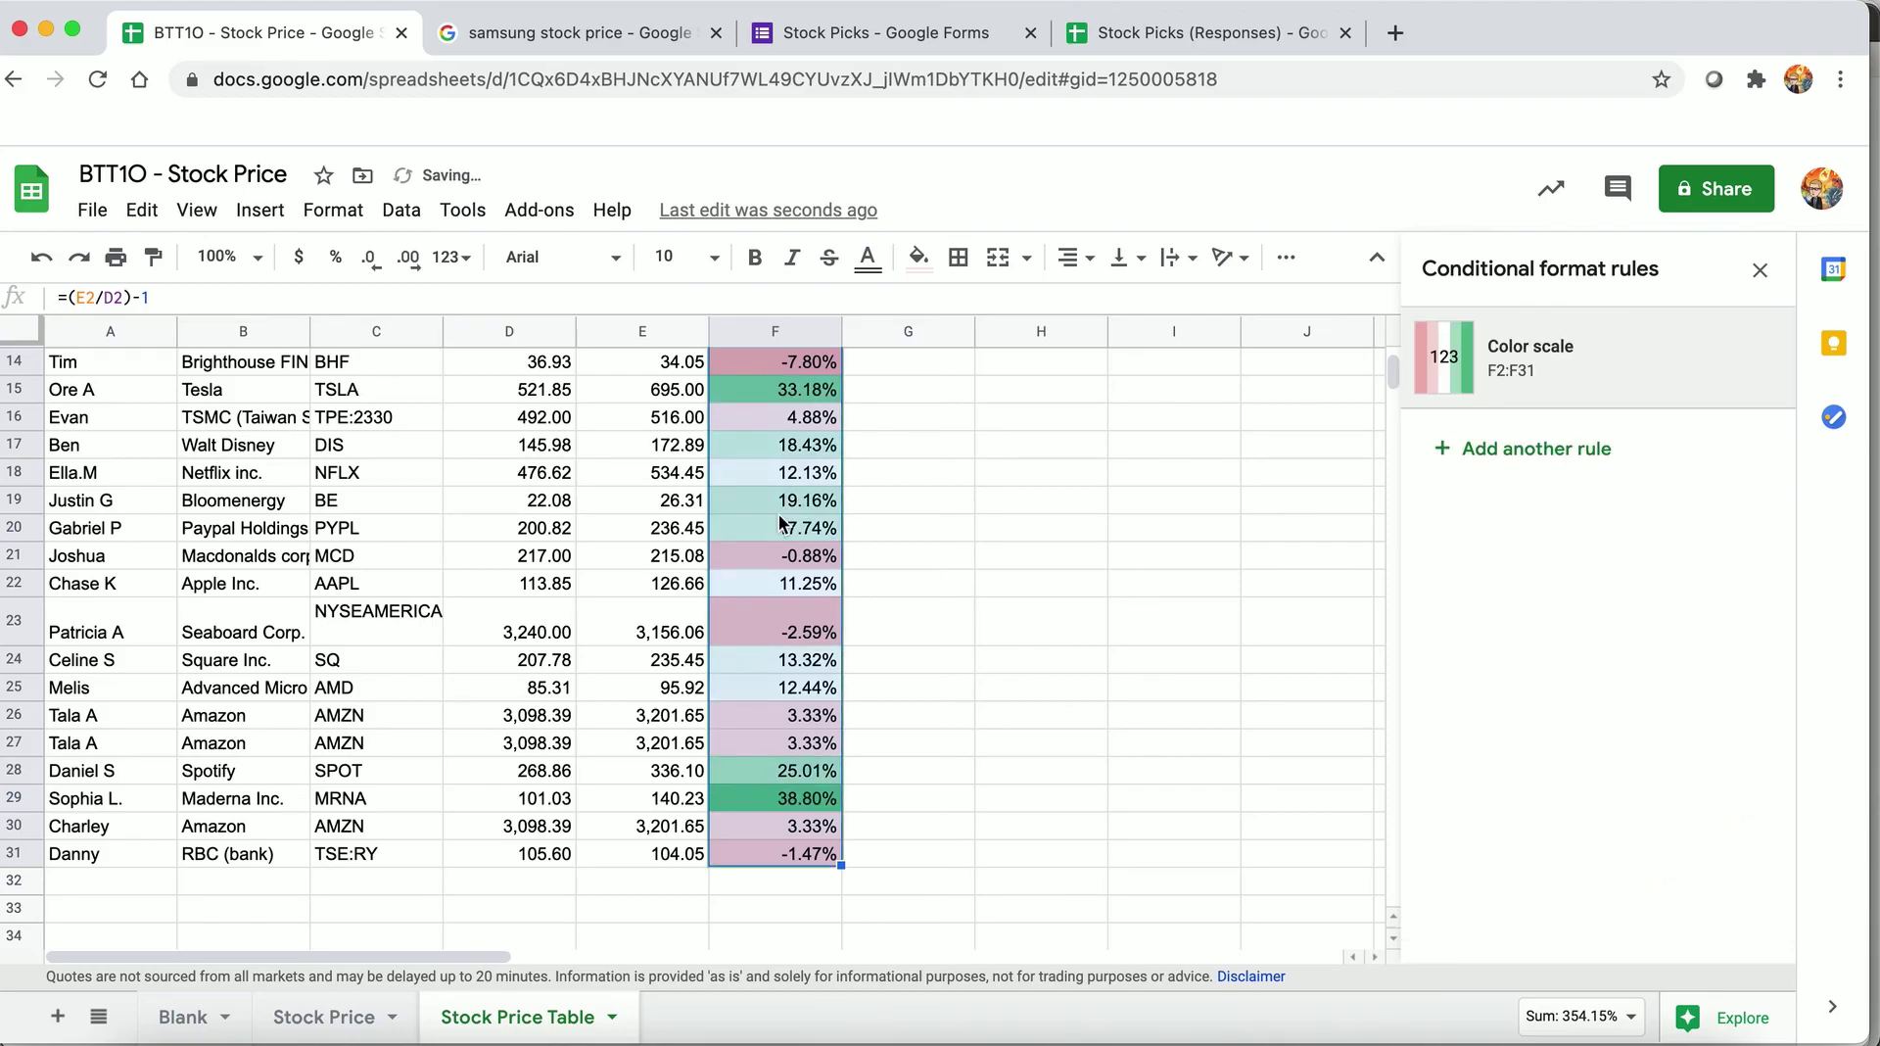
click(911, 506)
scroll(807, 442, up, 5)
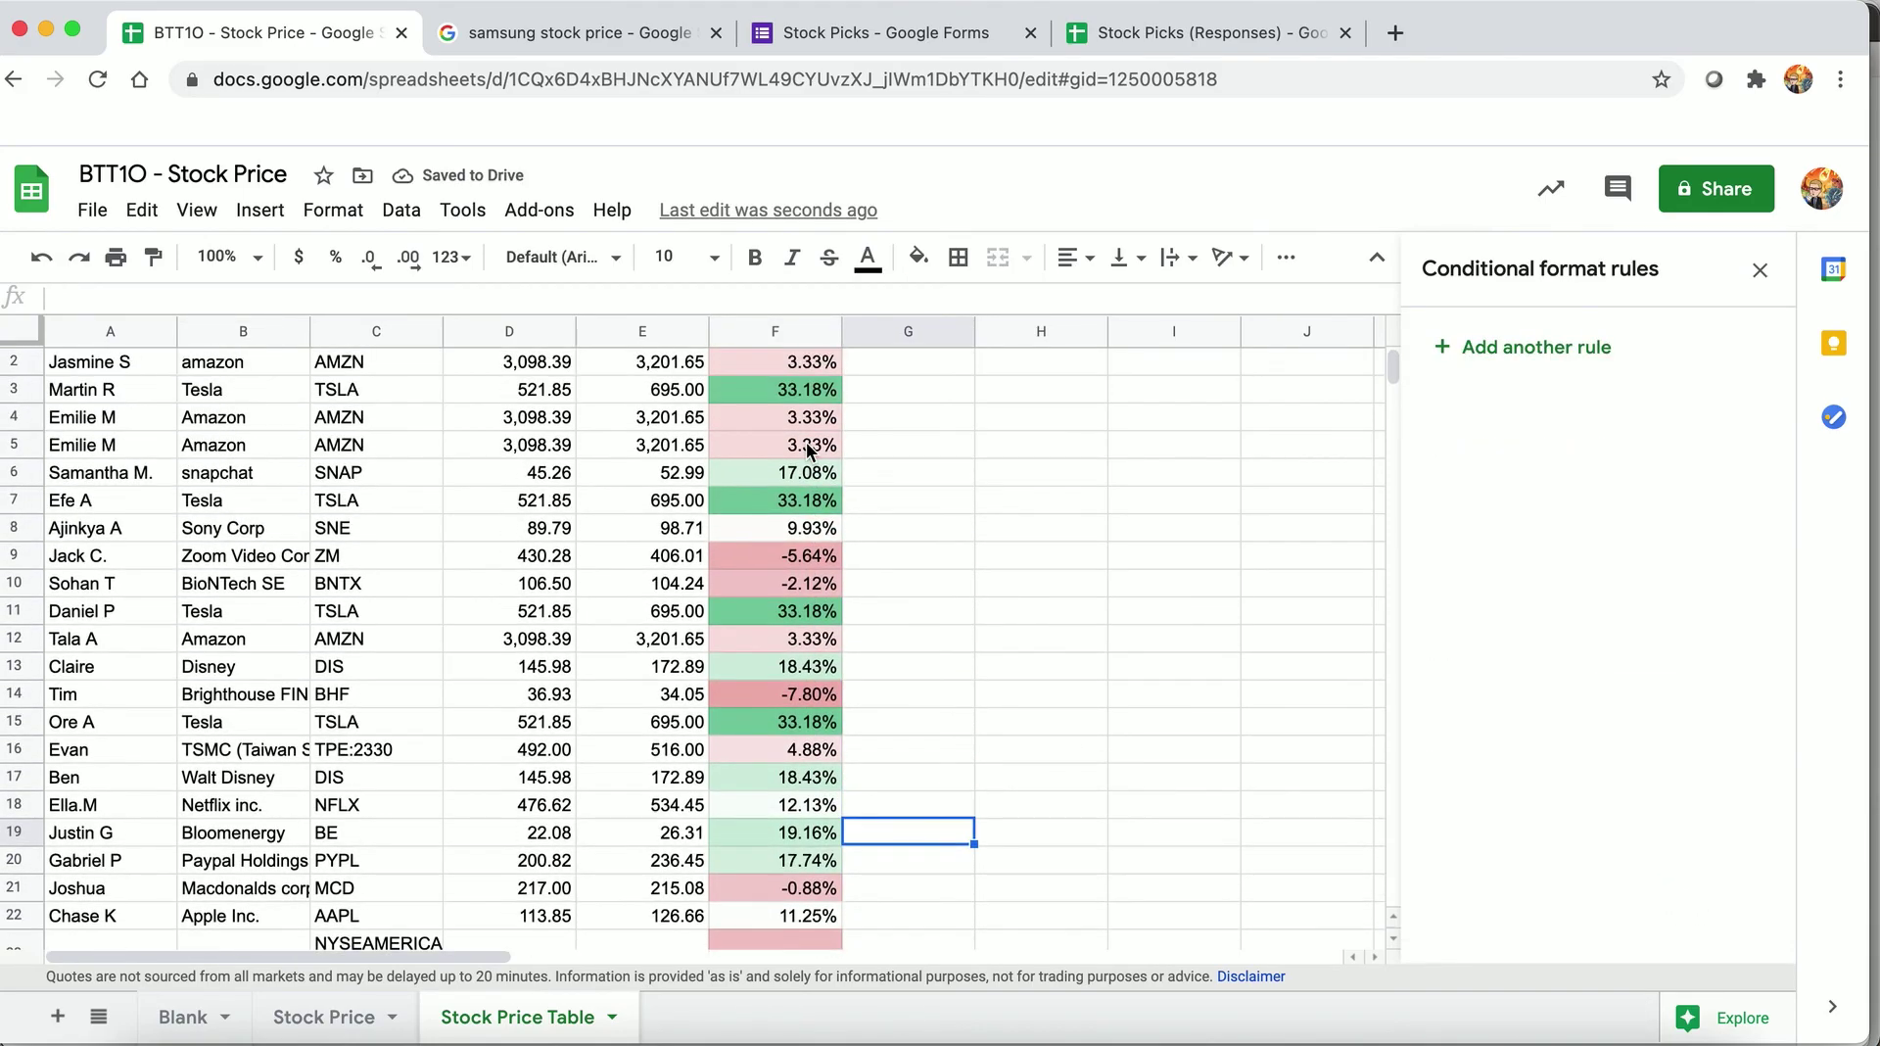
- Enter the formula =RANK(F2,F$2:F$31) in G2 to rank the first stock's change
scroll(809, 449, up, 1)
click(887, 387)
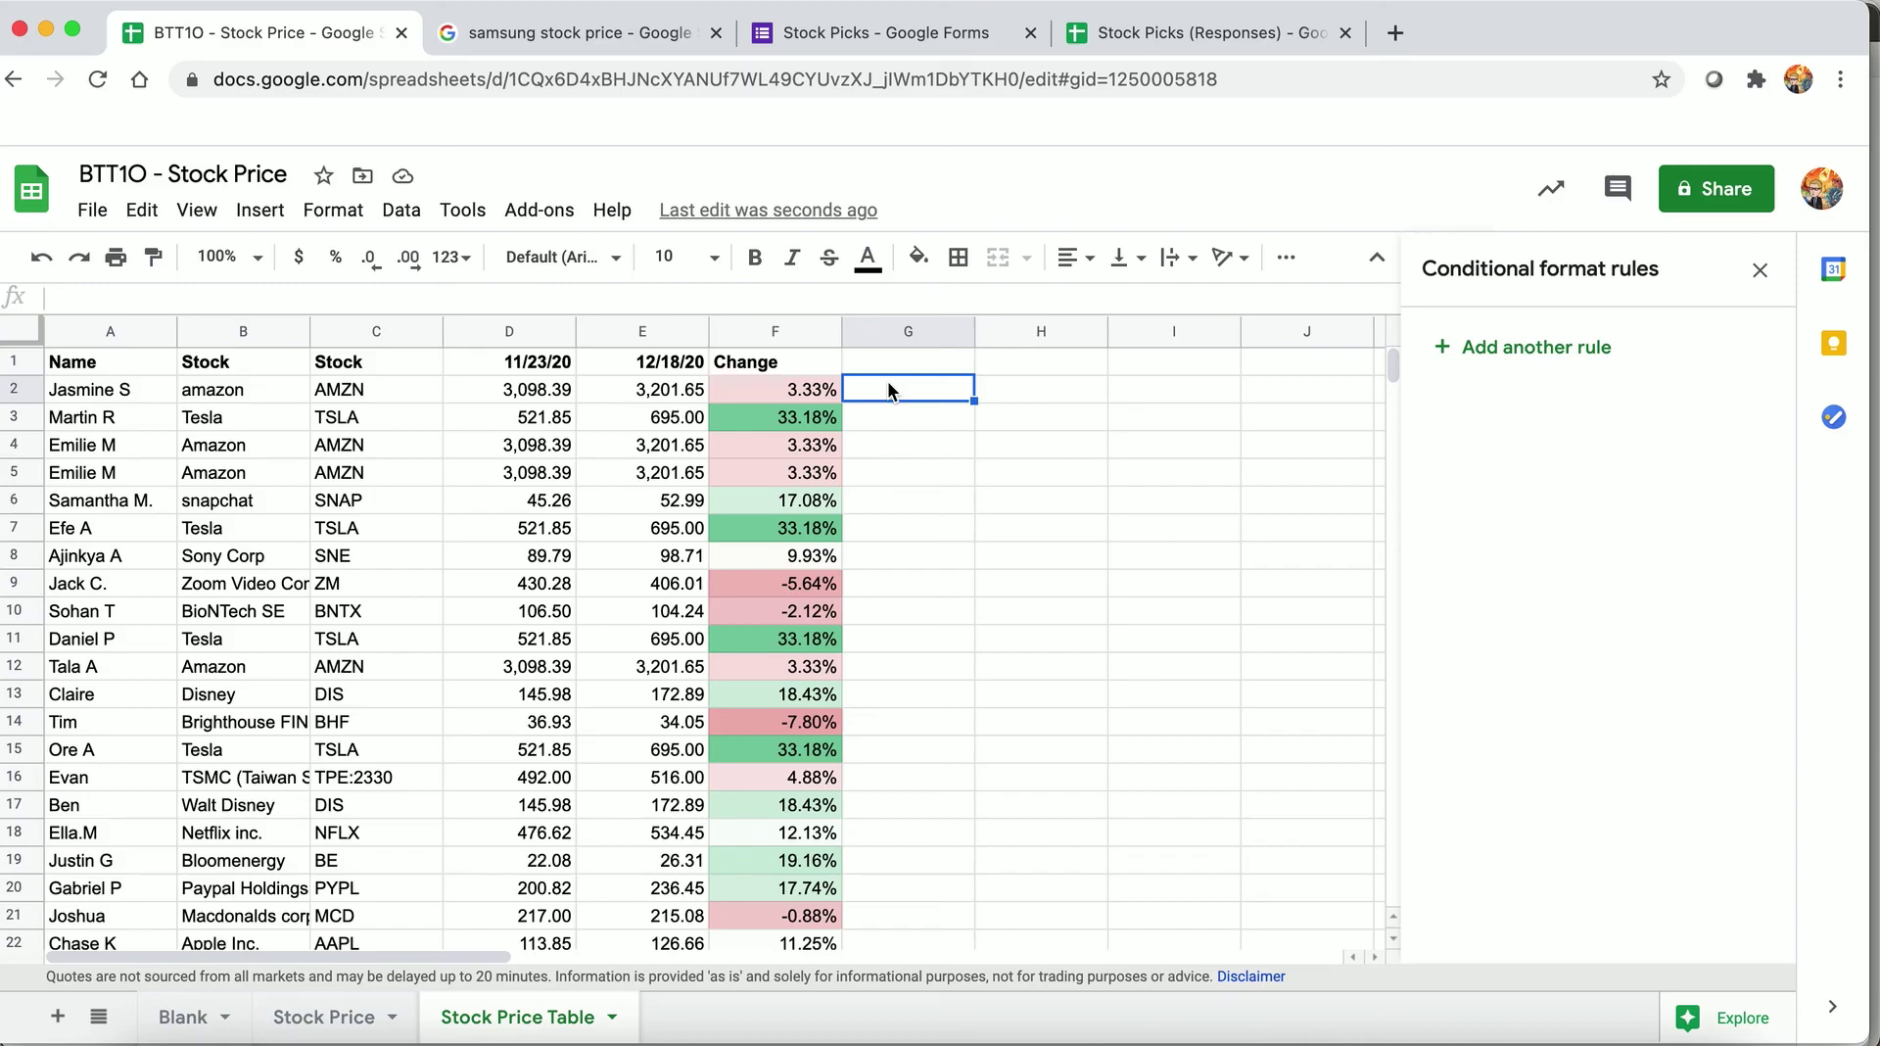
text(=RANK)
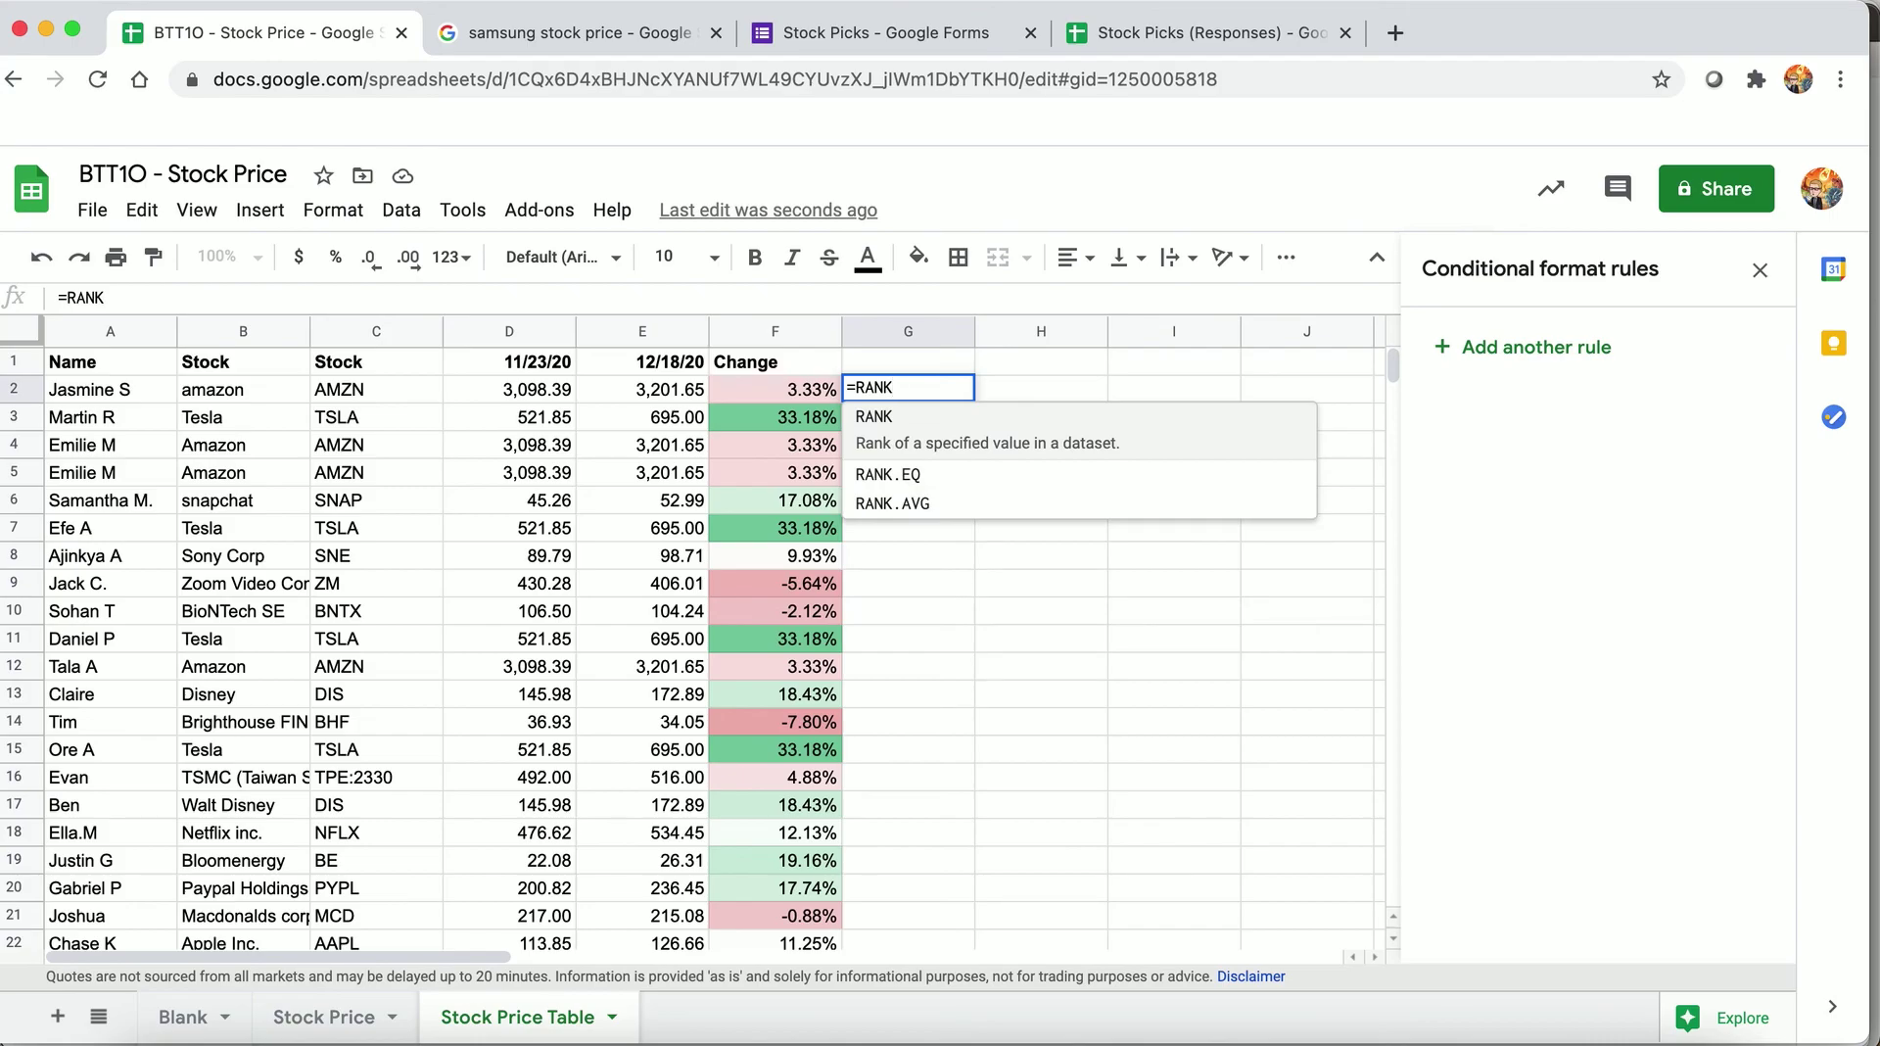
text(()
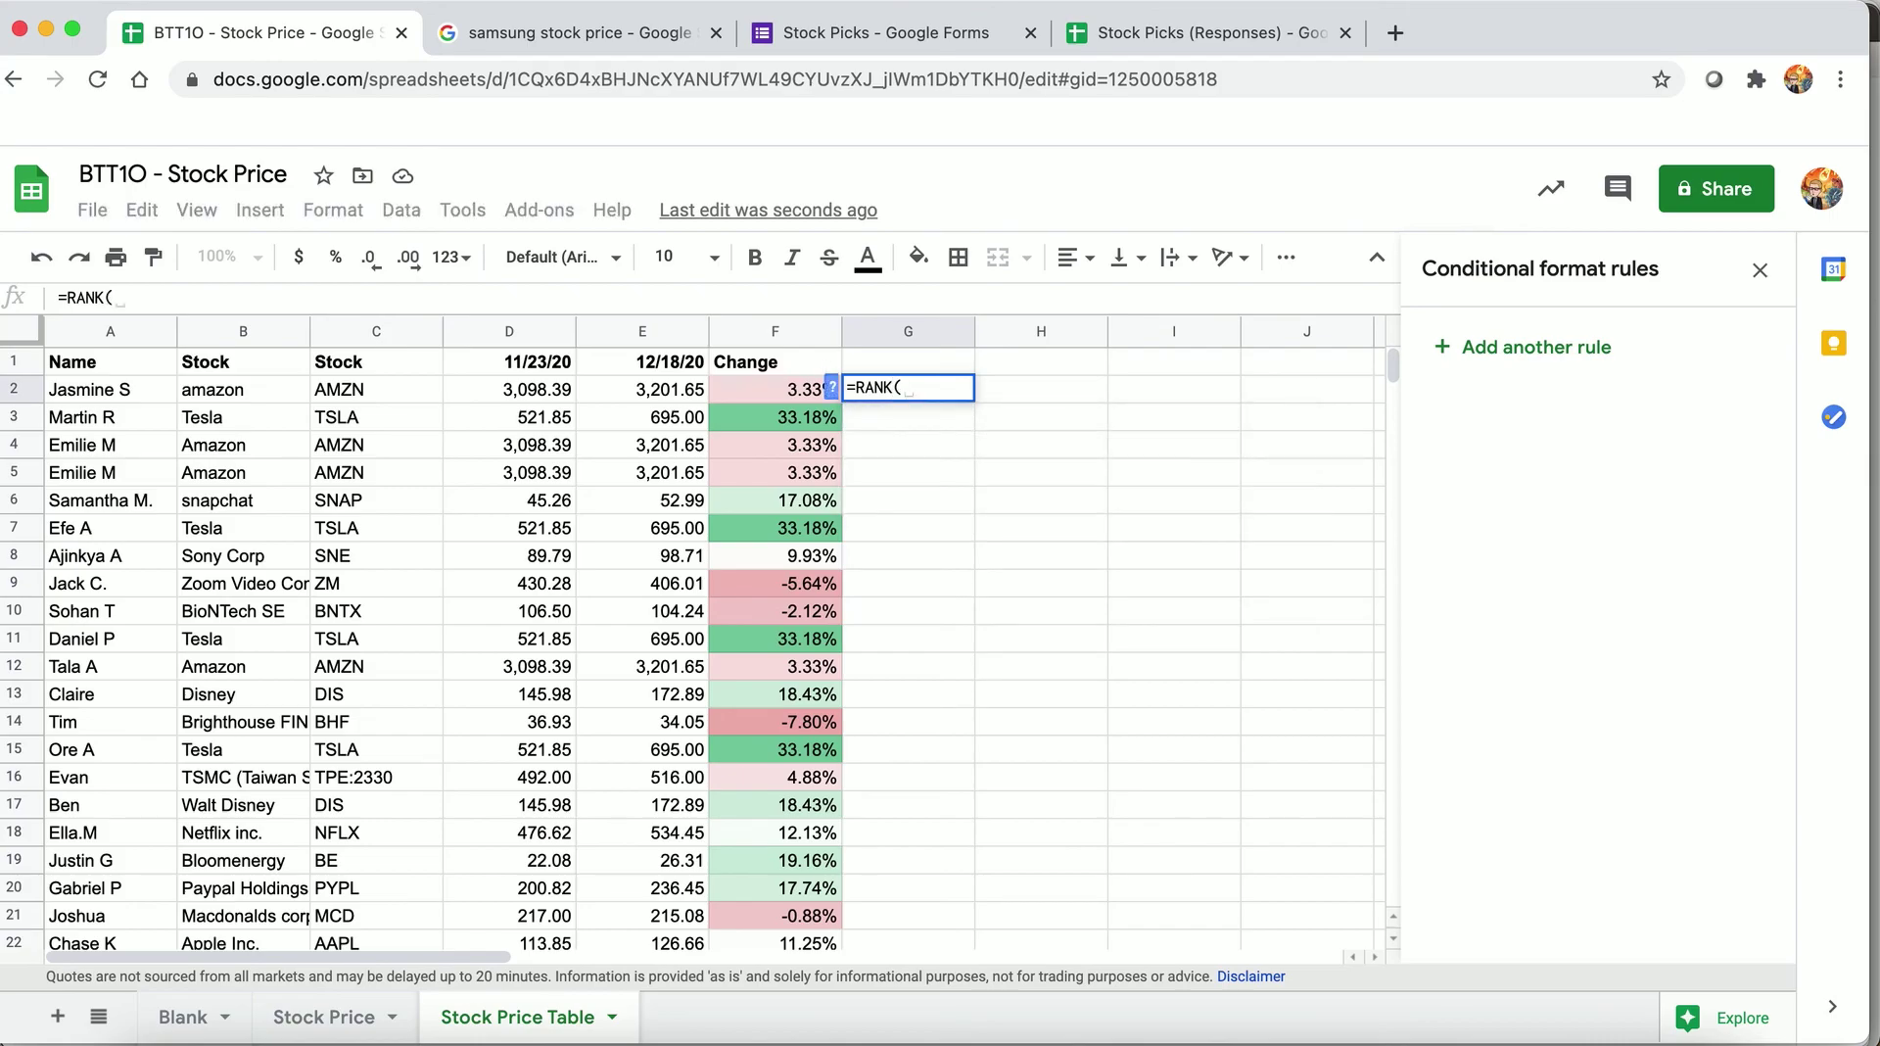
click(793, 401)
click(419, 303)
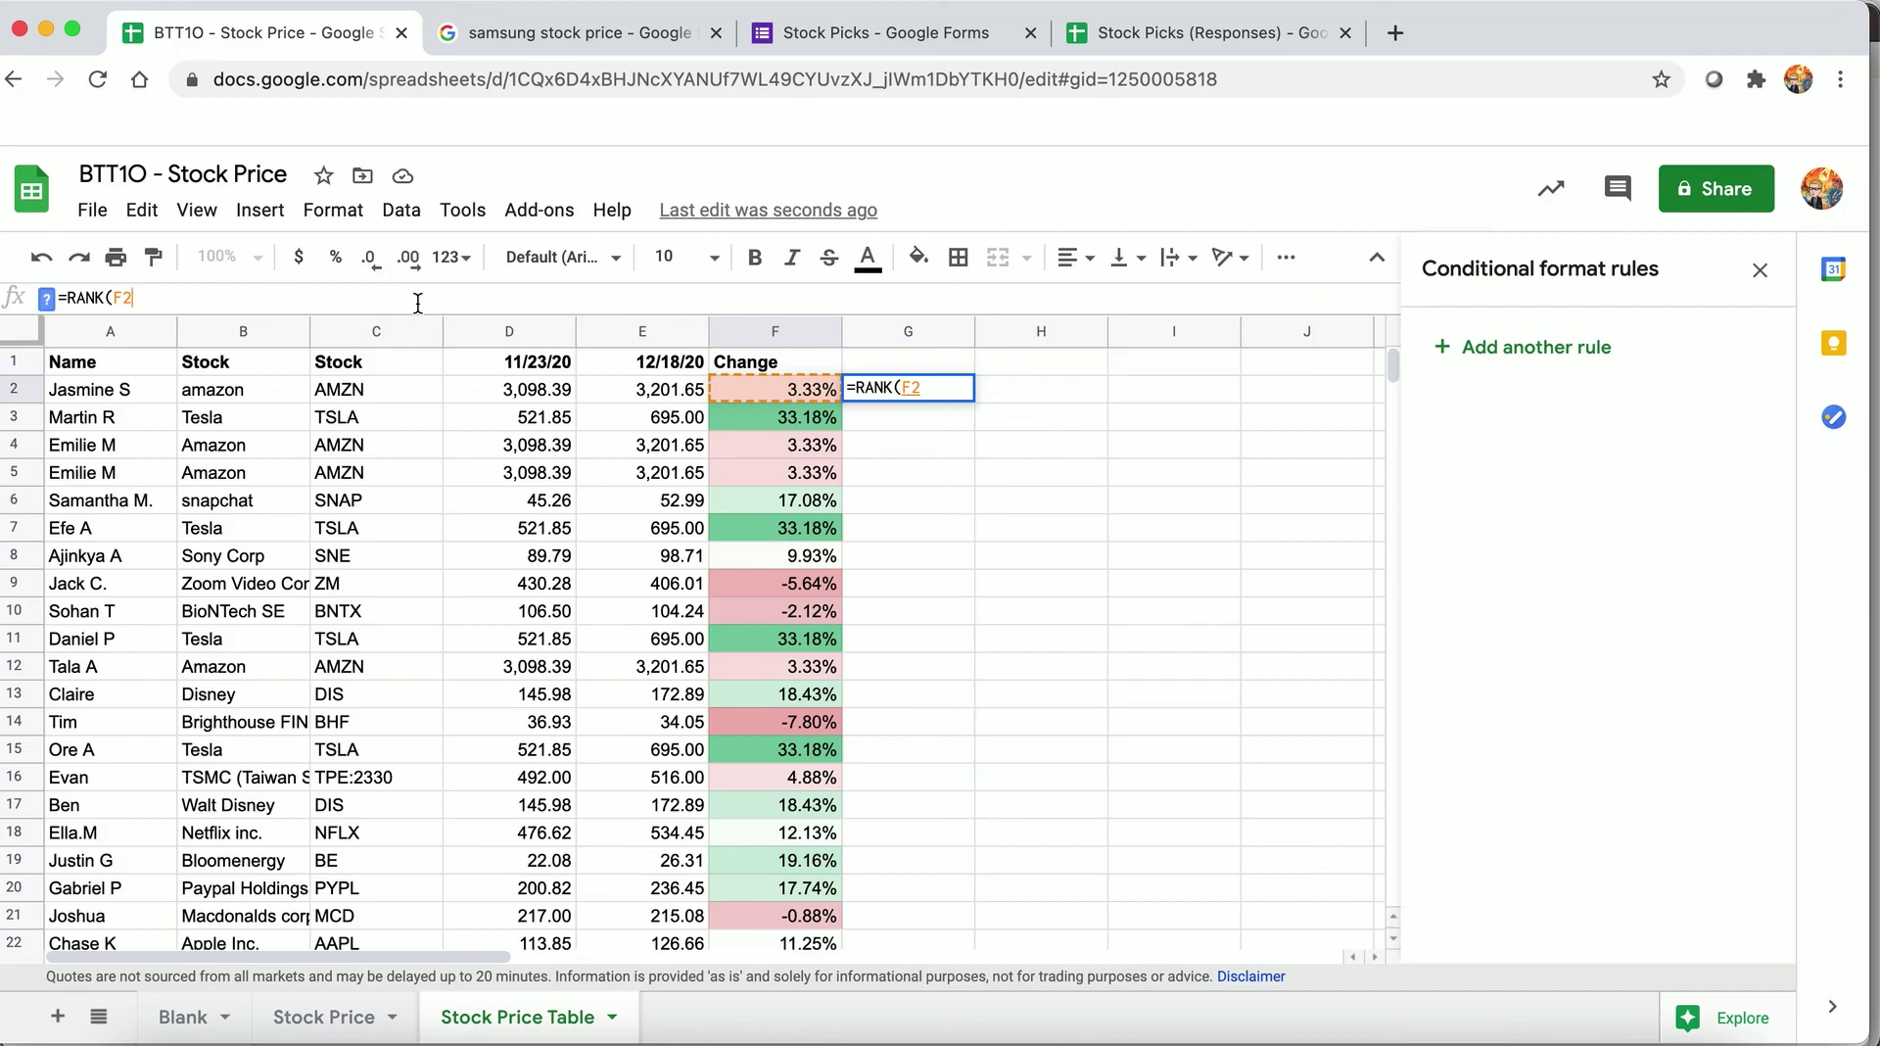
text(,)
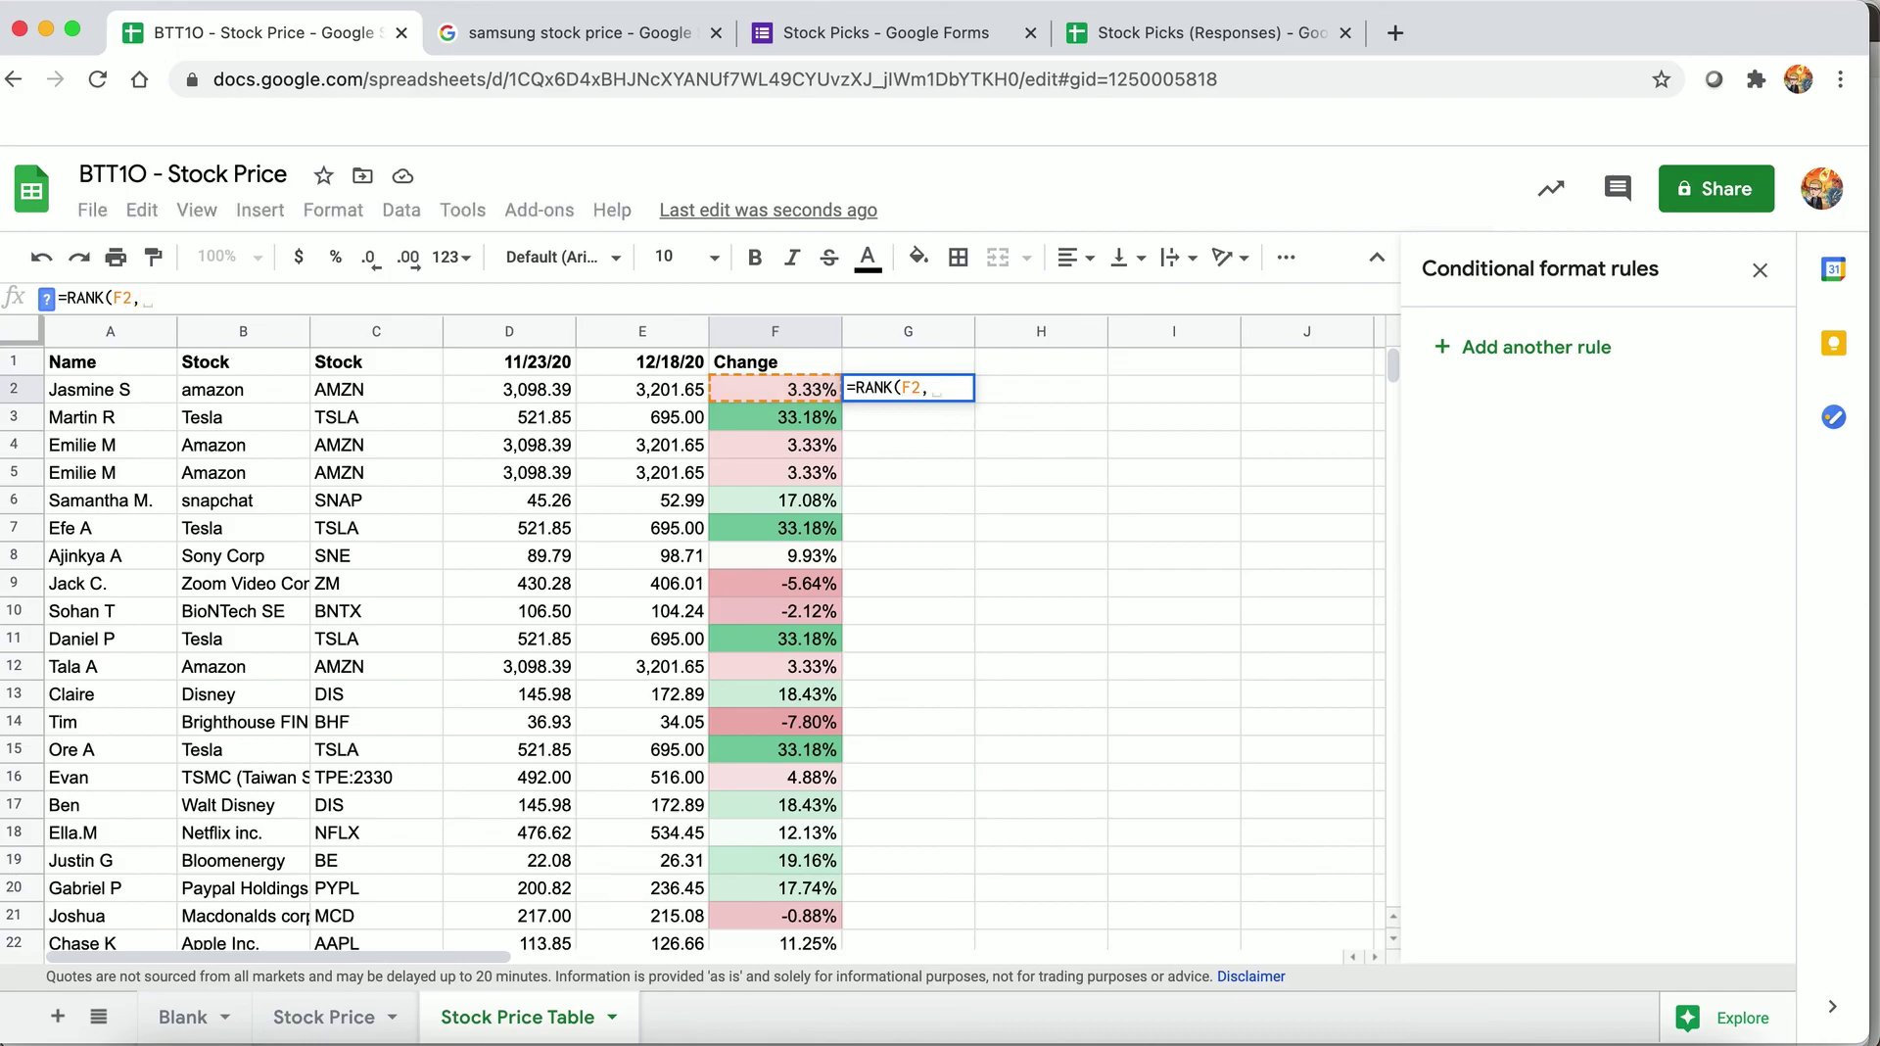
text(f)
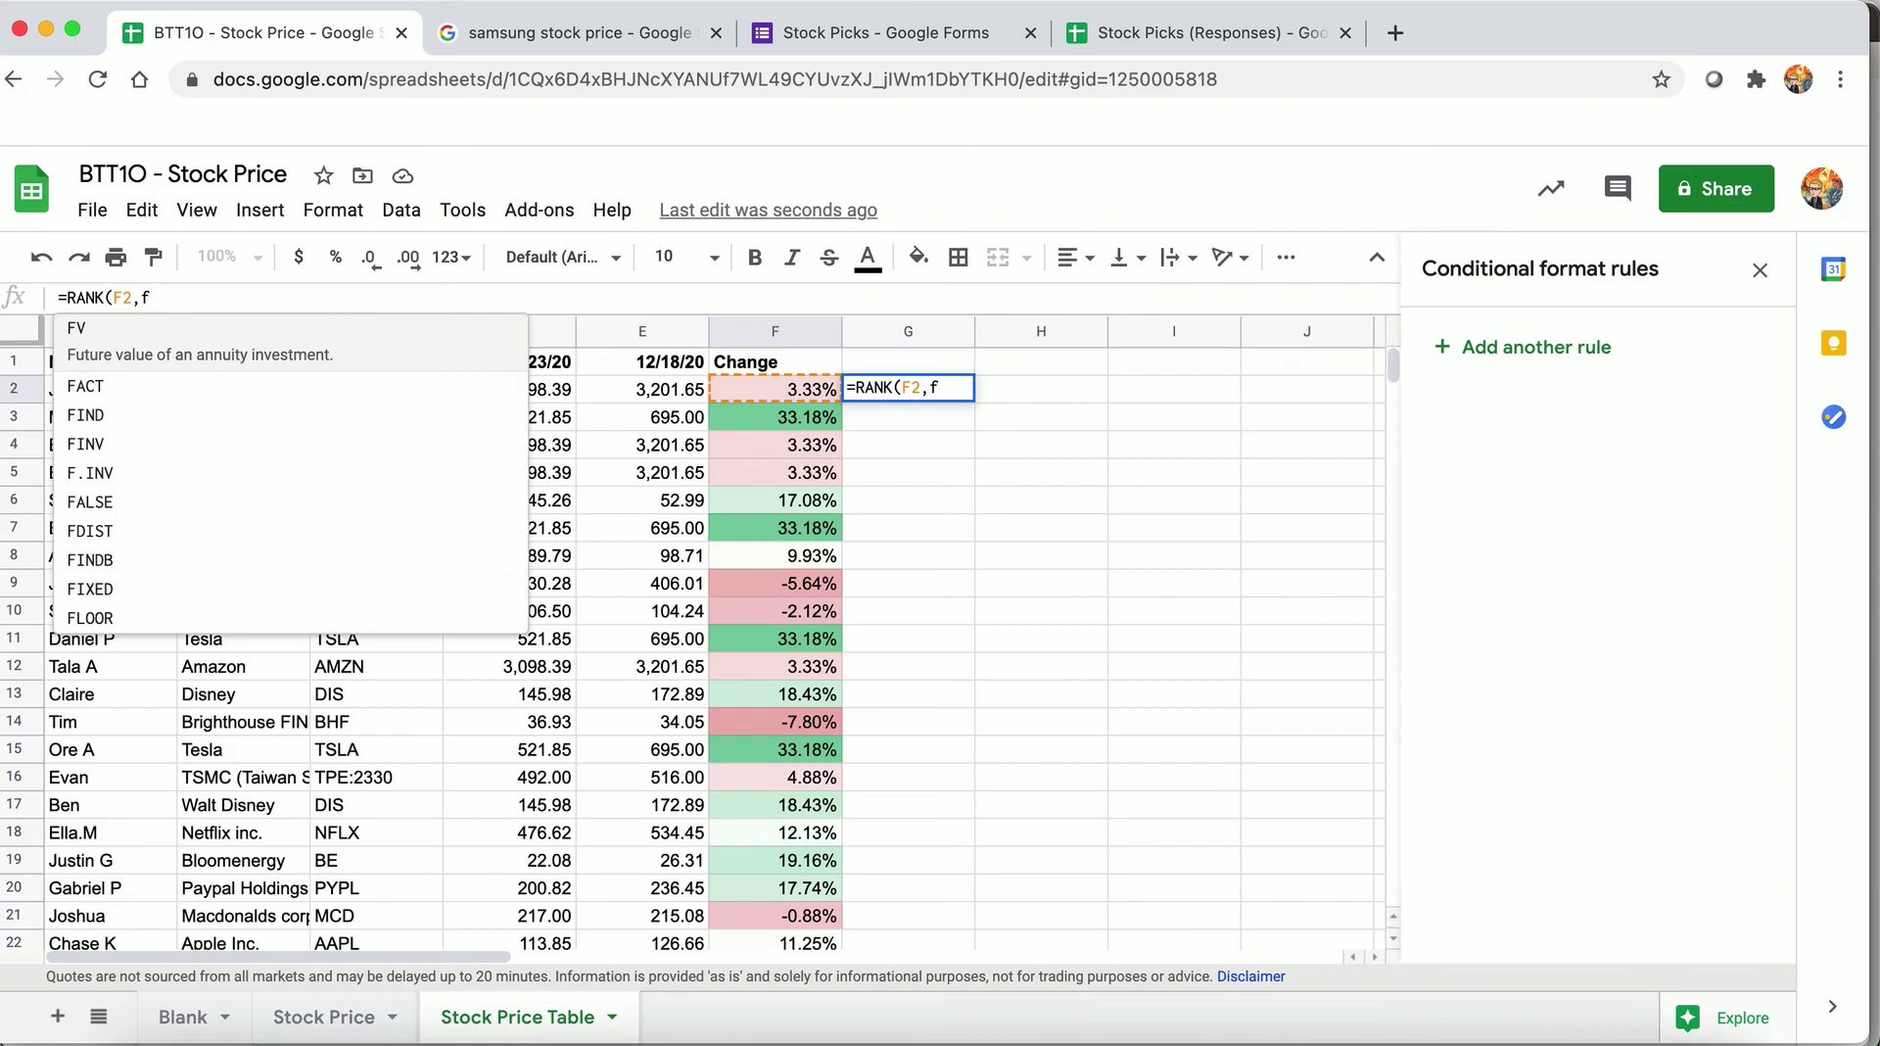
text($2)
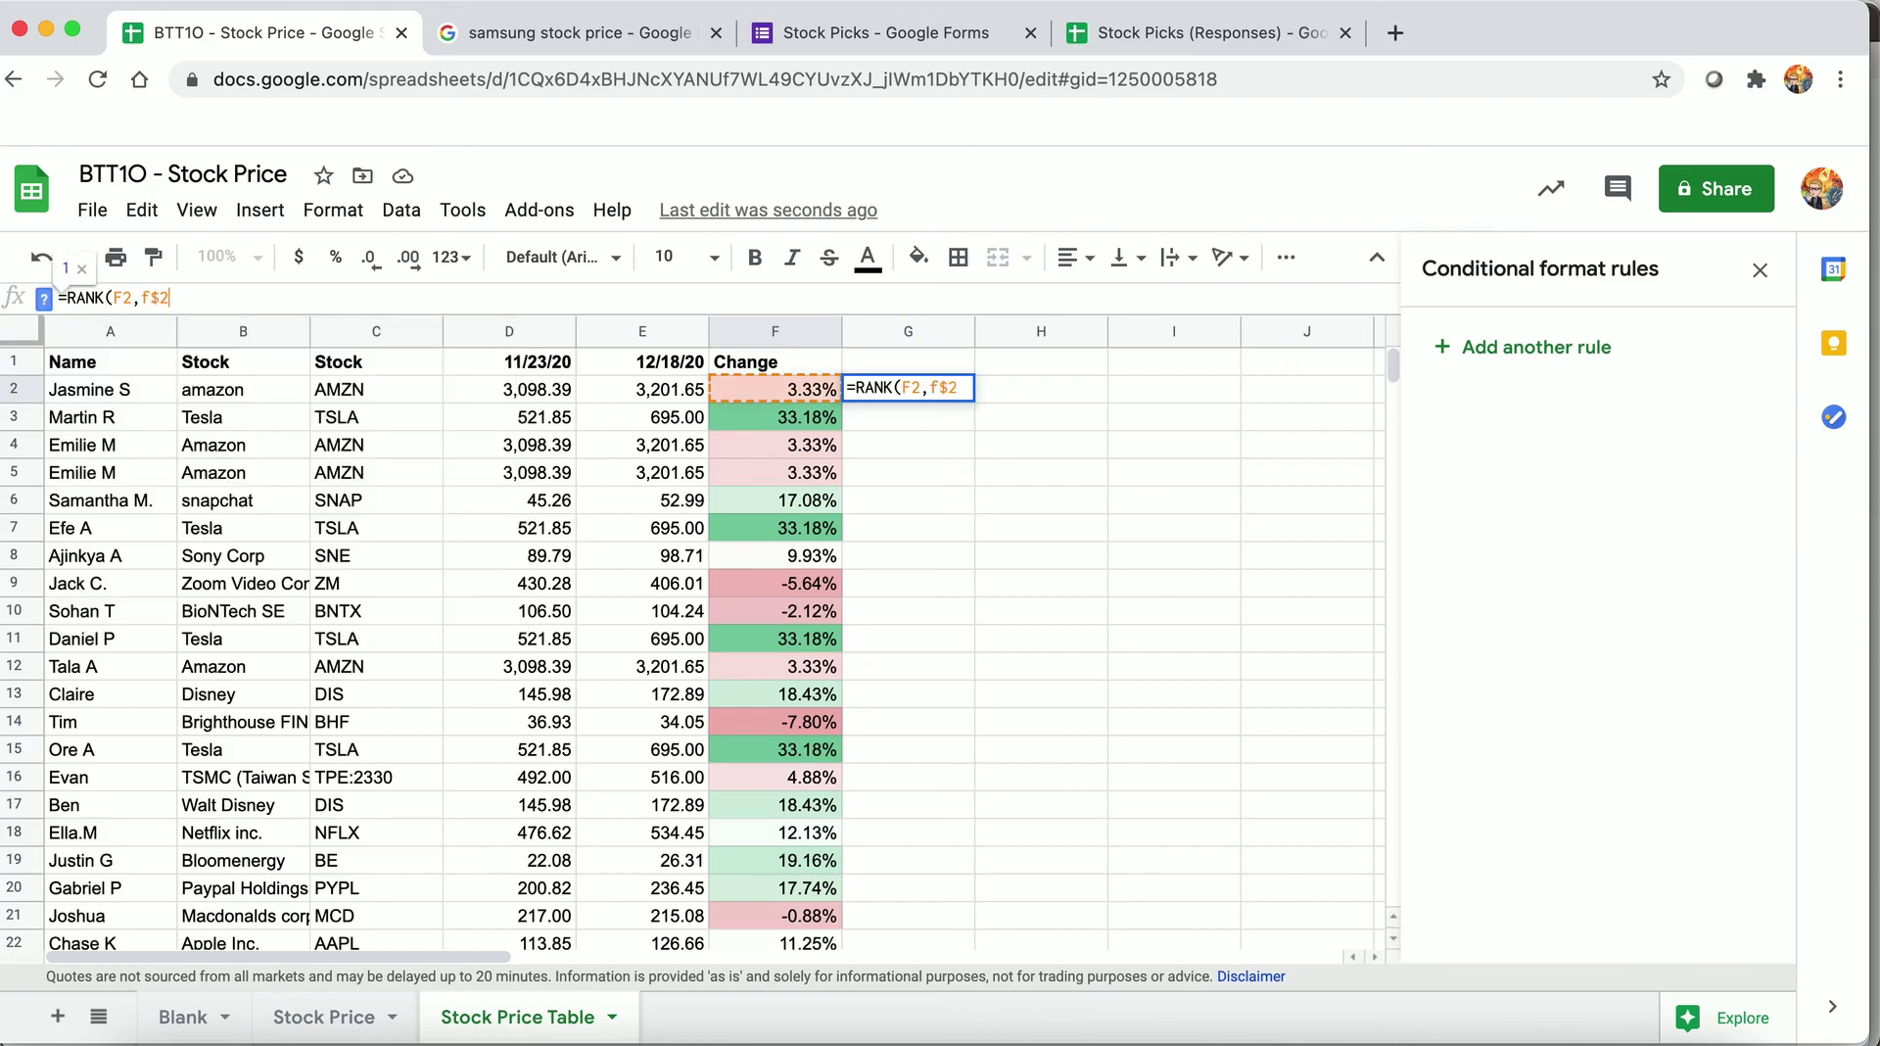
text(:f)
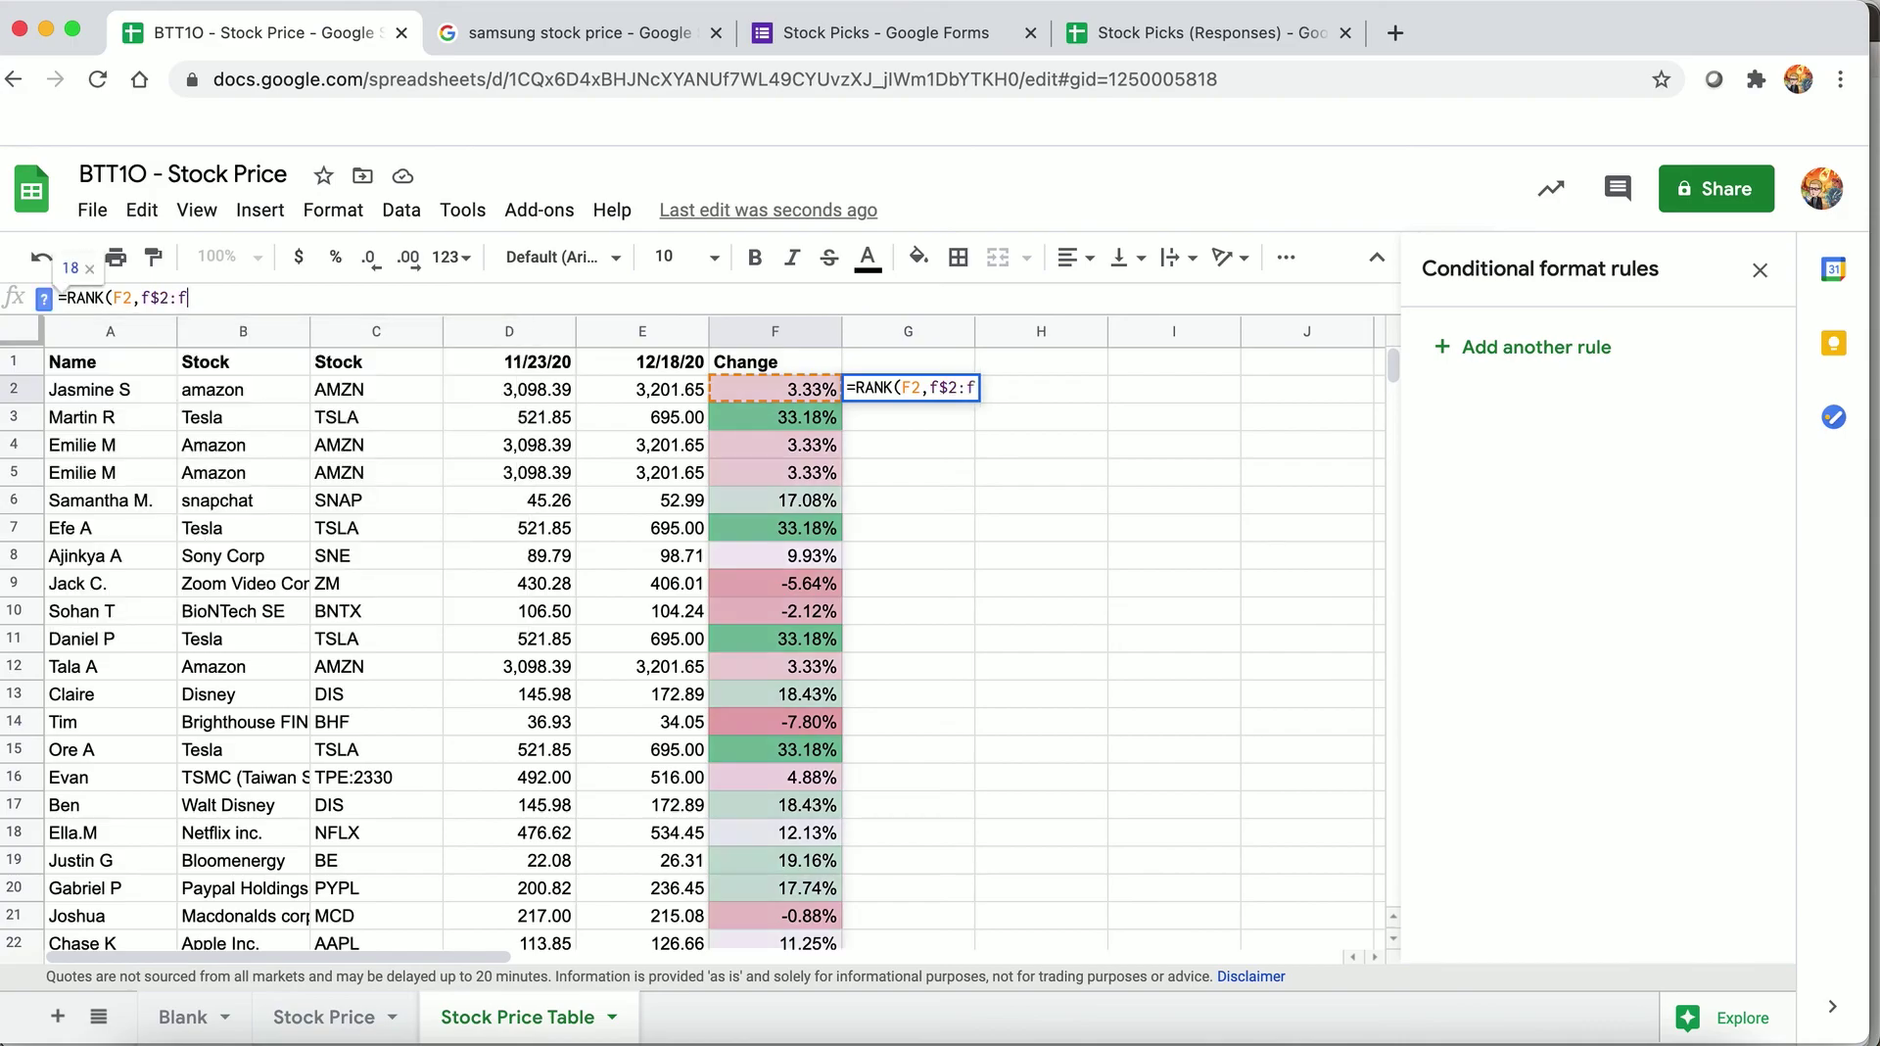
text($31)
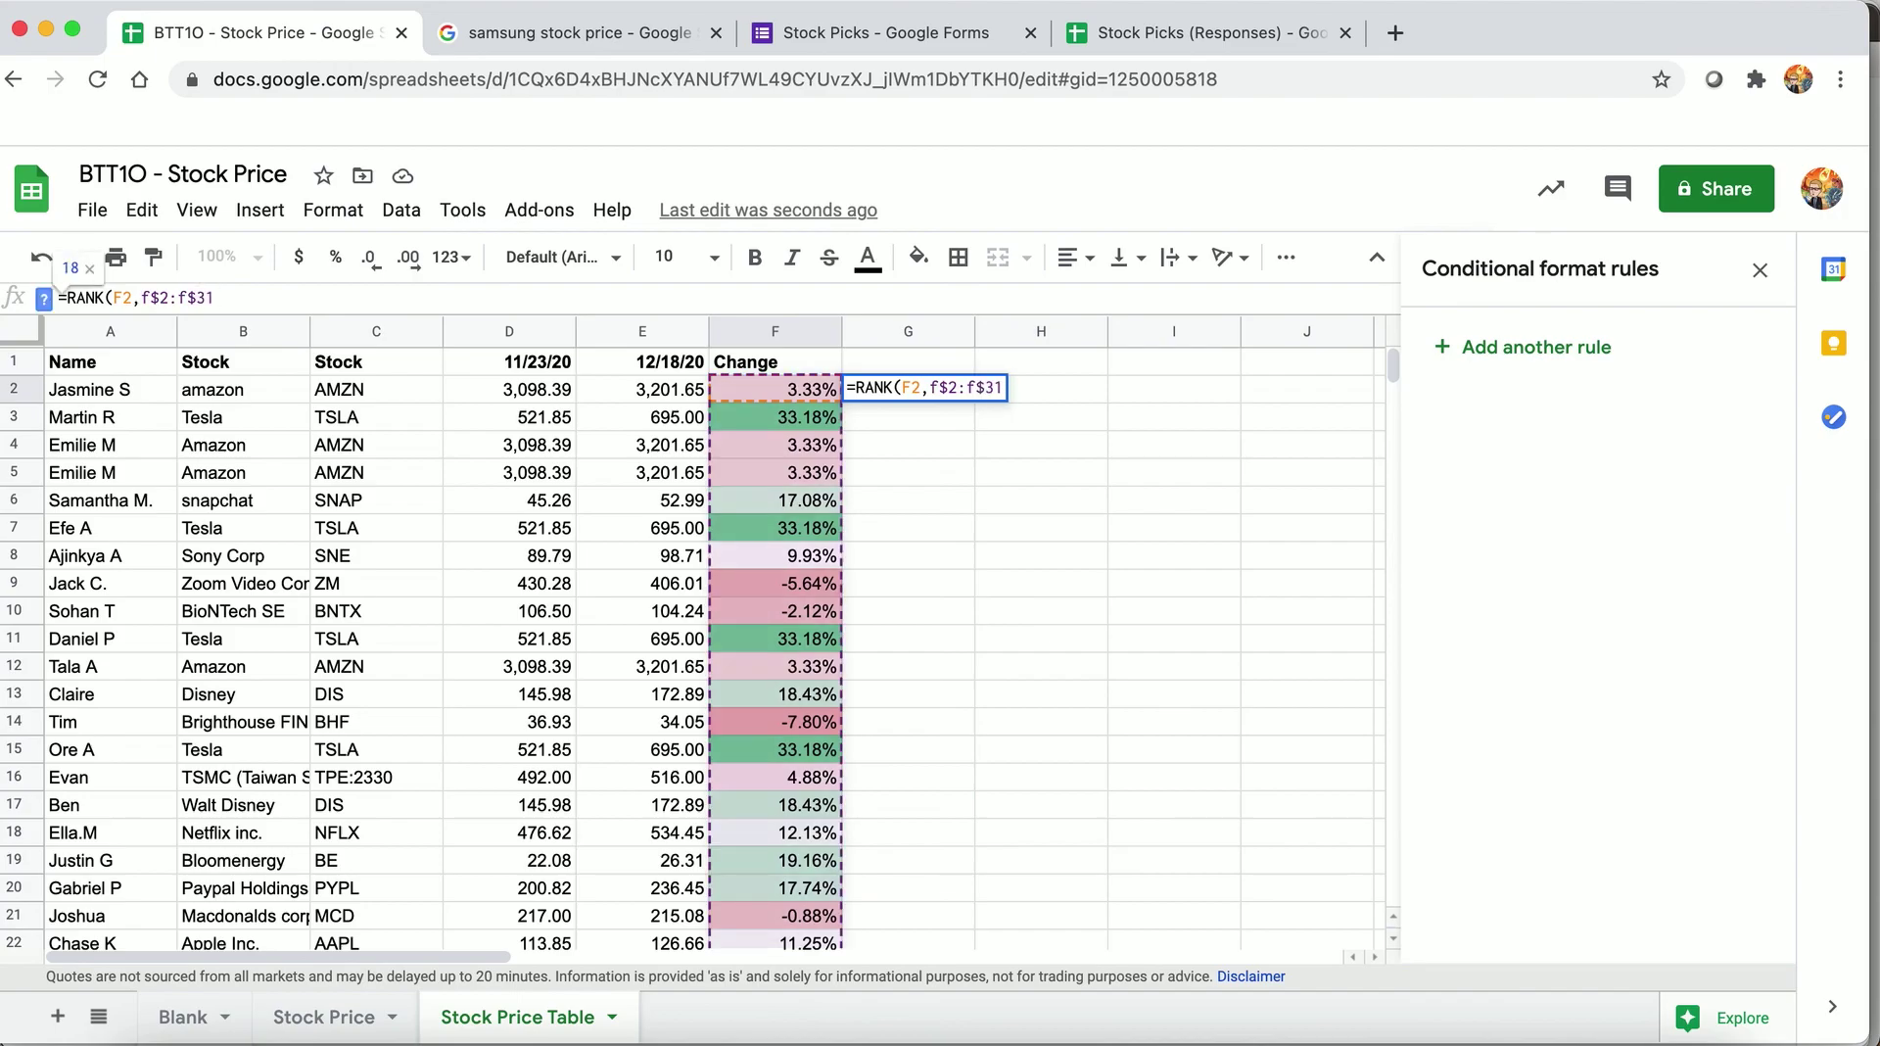
text())
key(Return)
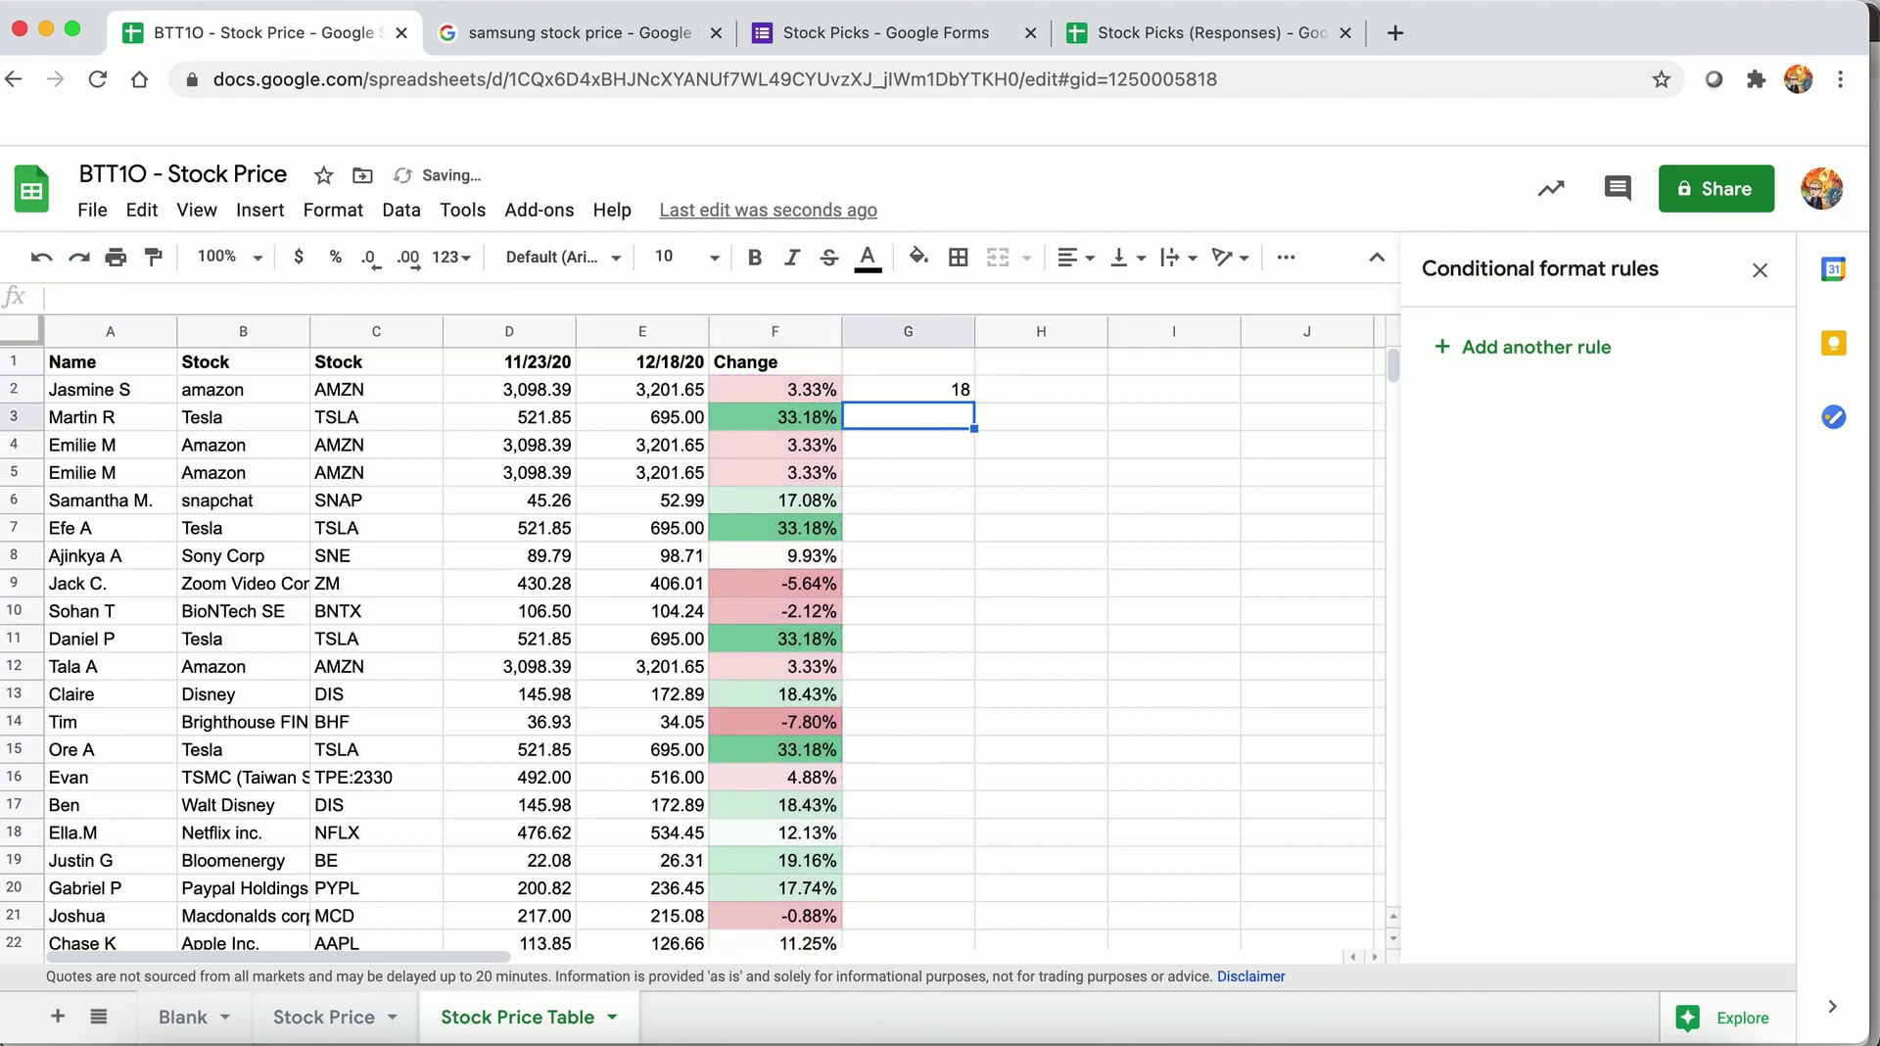
- Copy the rank formula from G2 into G2:G31 for all stocks
click(908, 389)
key(ctrl+c)
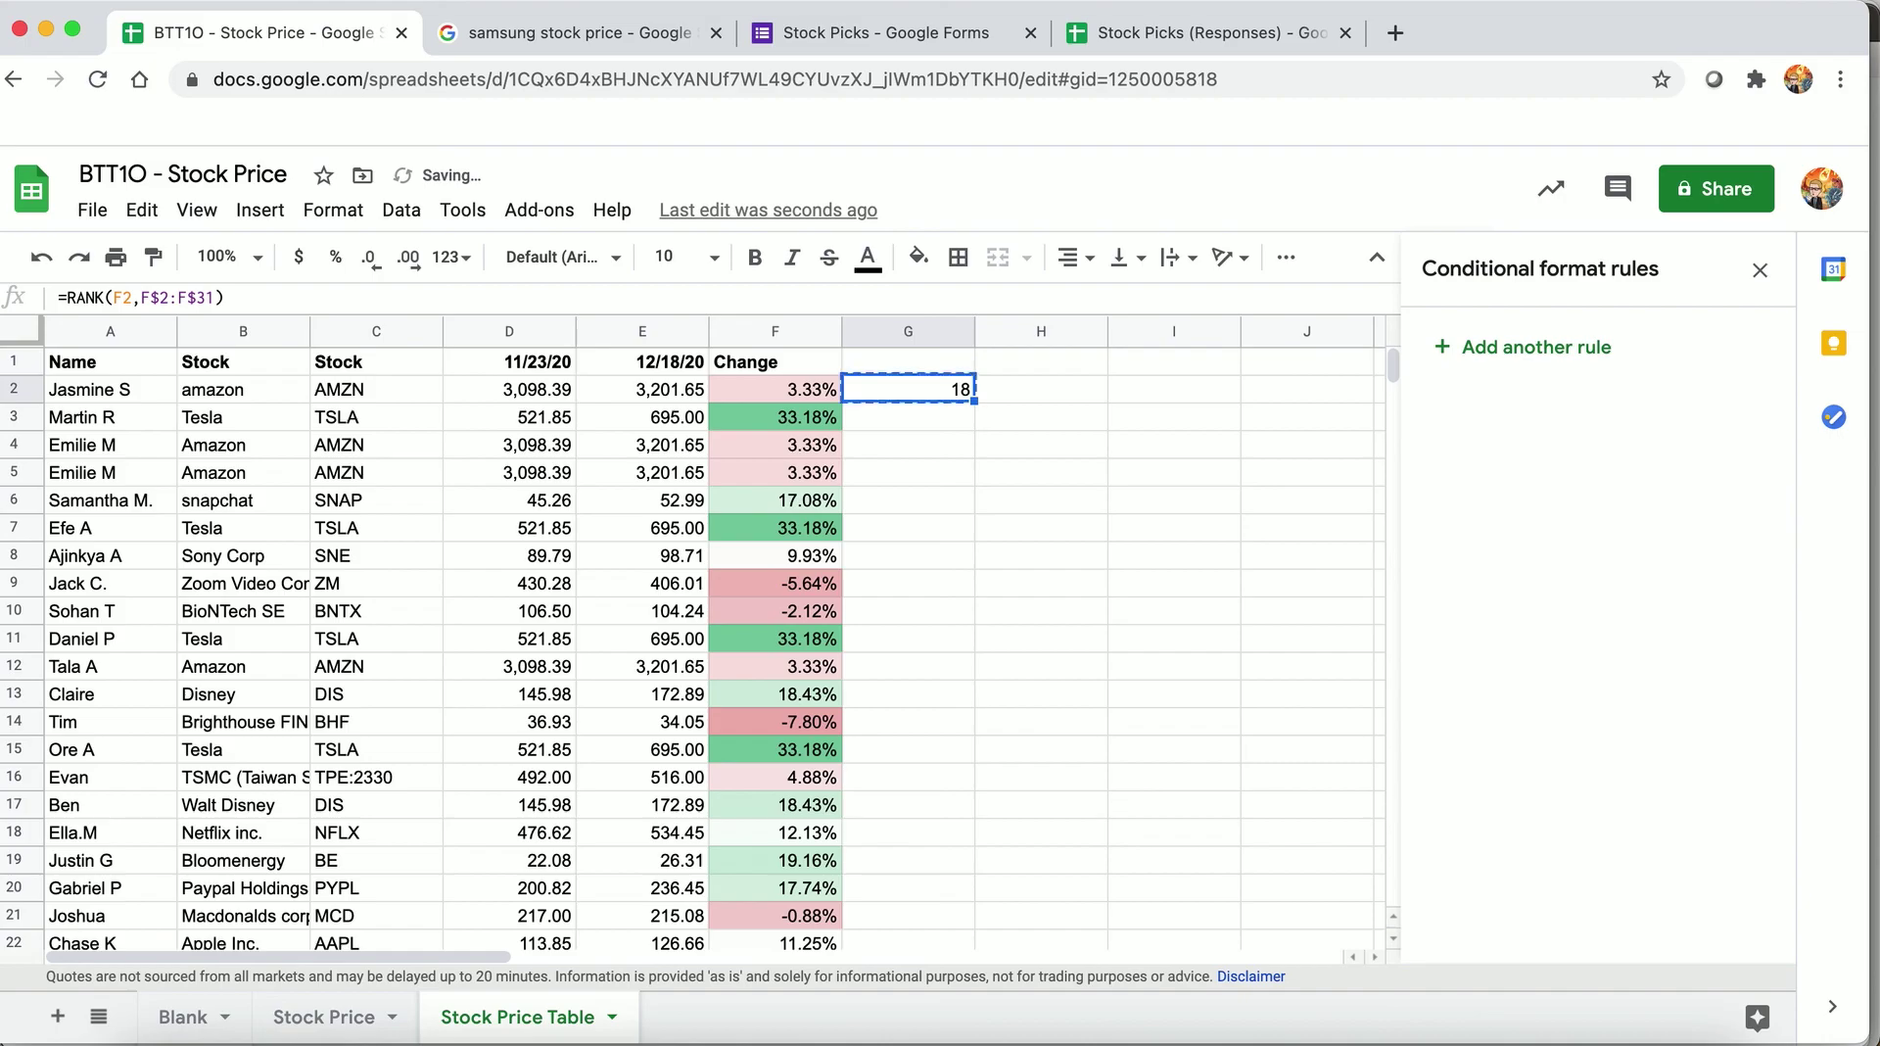
key(shift+Down)
key(shift+Down)
key(shift+Down)
key(shift+Down)
key(shift+Down)
key(shift+Down)
key(shift+Down)
key(shift+Down)
key(shift+Down)
key(shift+Down)
key(shift+Down)
key(shift+Down)
key(shift+Down)
key(shift+Down)
key(shift+Down)
key(shift+Down)
key(shift+Down)
key(shift+Down)
key(shift+Down)
key(shift+Down)
key(shift+Down)
key(shift+Down)
key(shift+Down)
key(shift+Down)
key(shift+Down)
key(shift+Down)
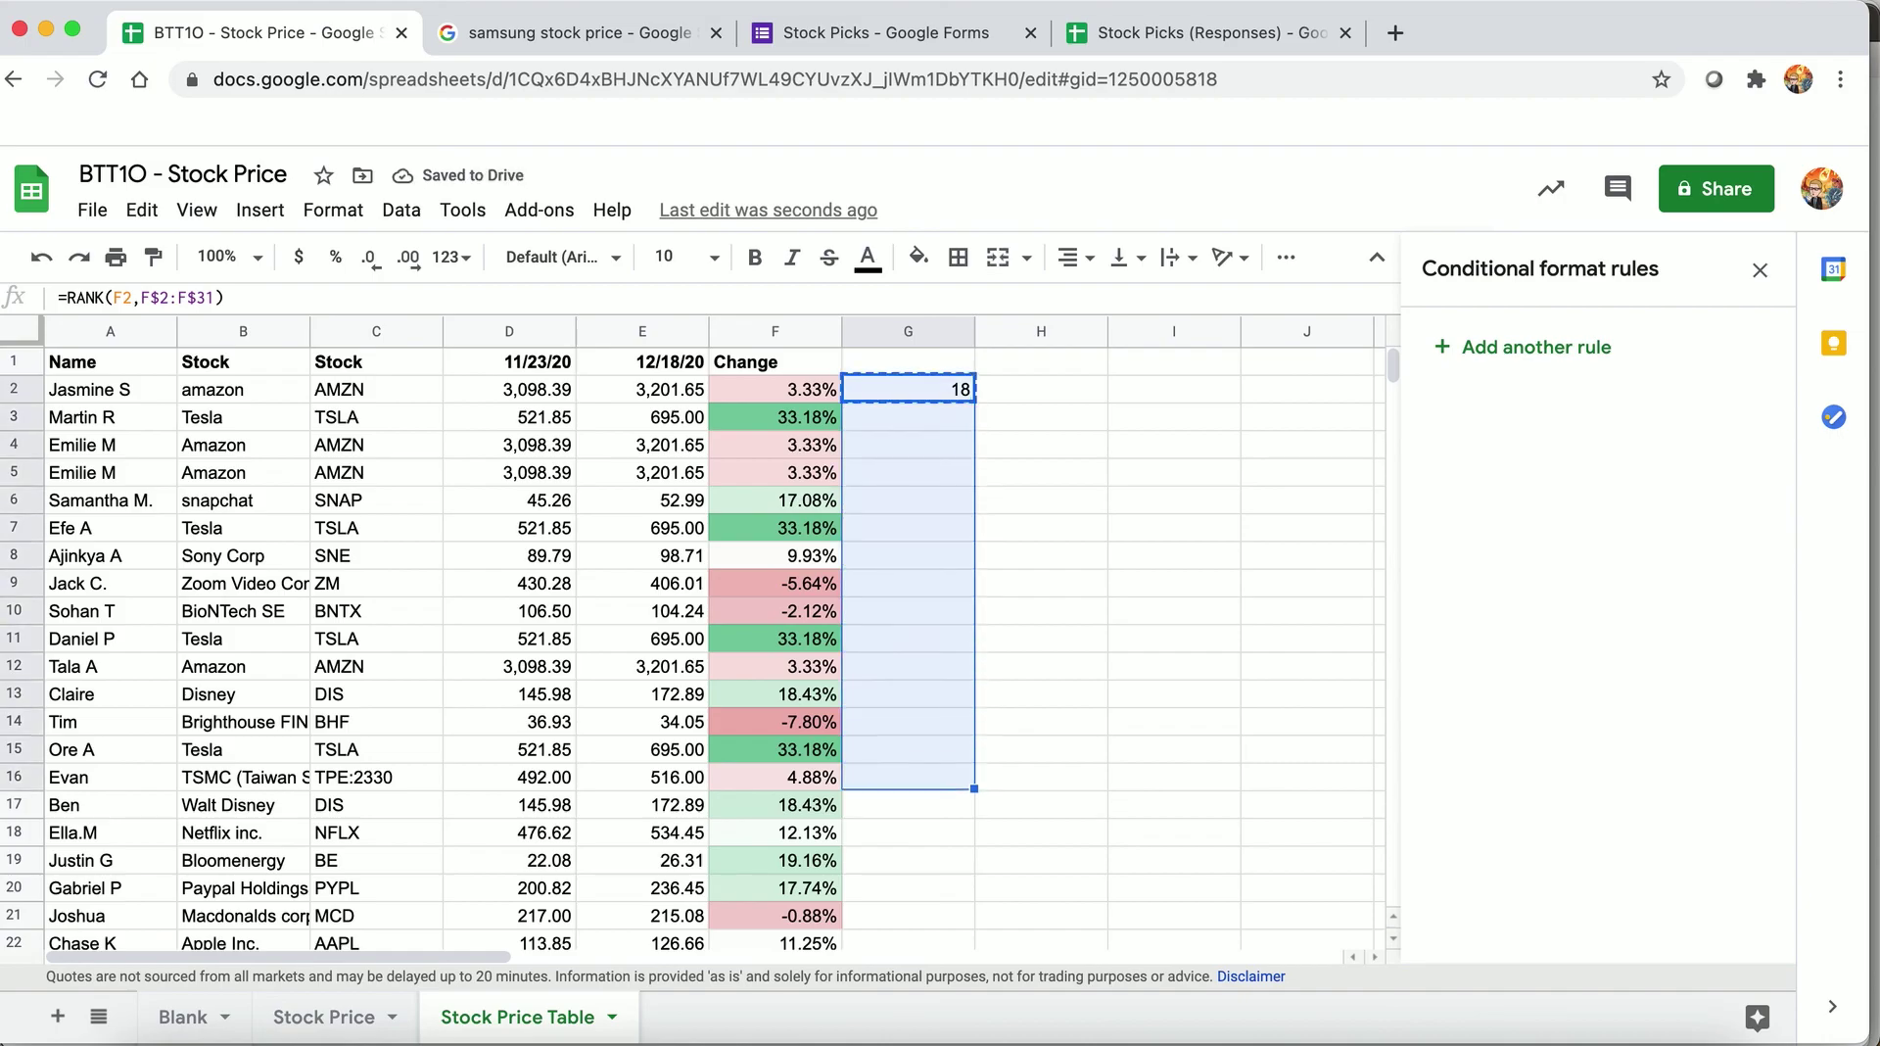
key(shift+Down)
key(shift+Down)
key(shift+Down)
key(shift+Down)
key(shift+Down)
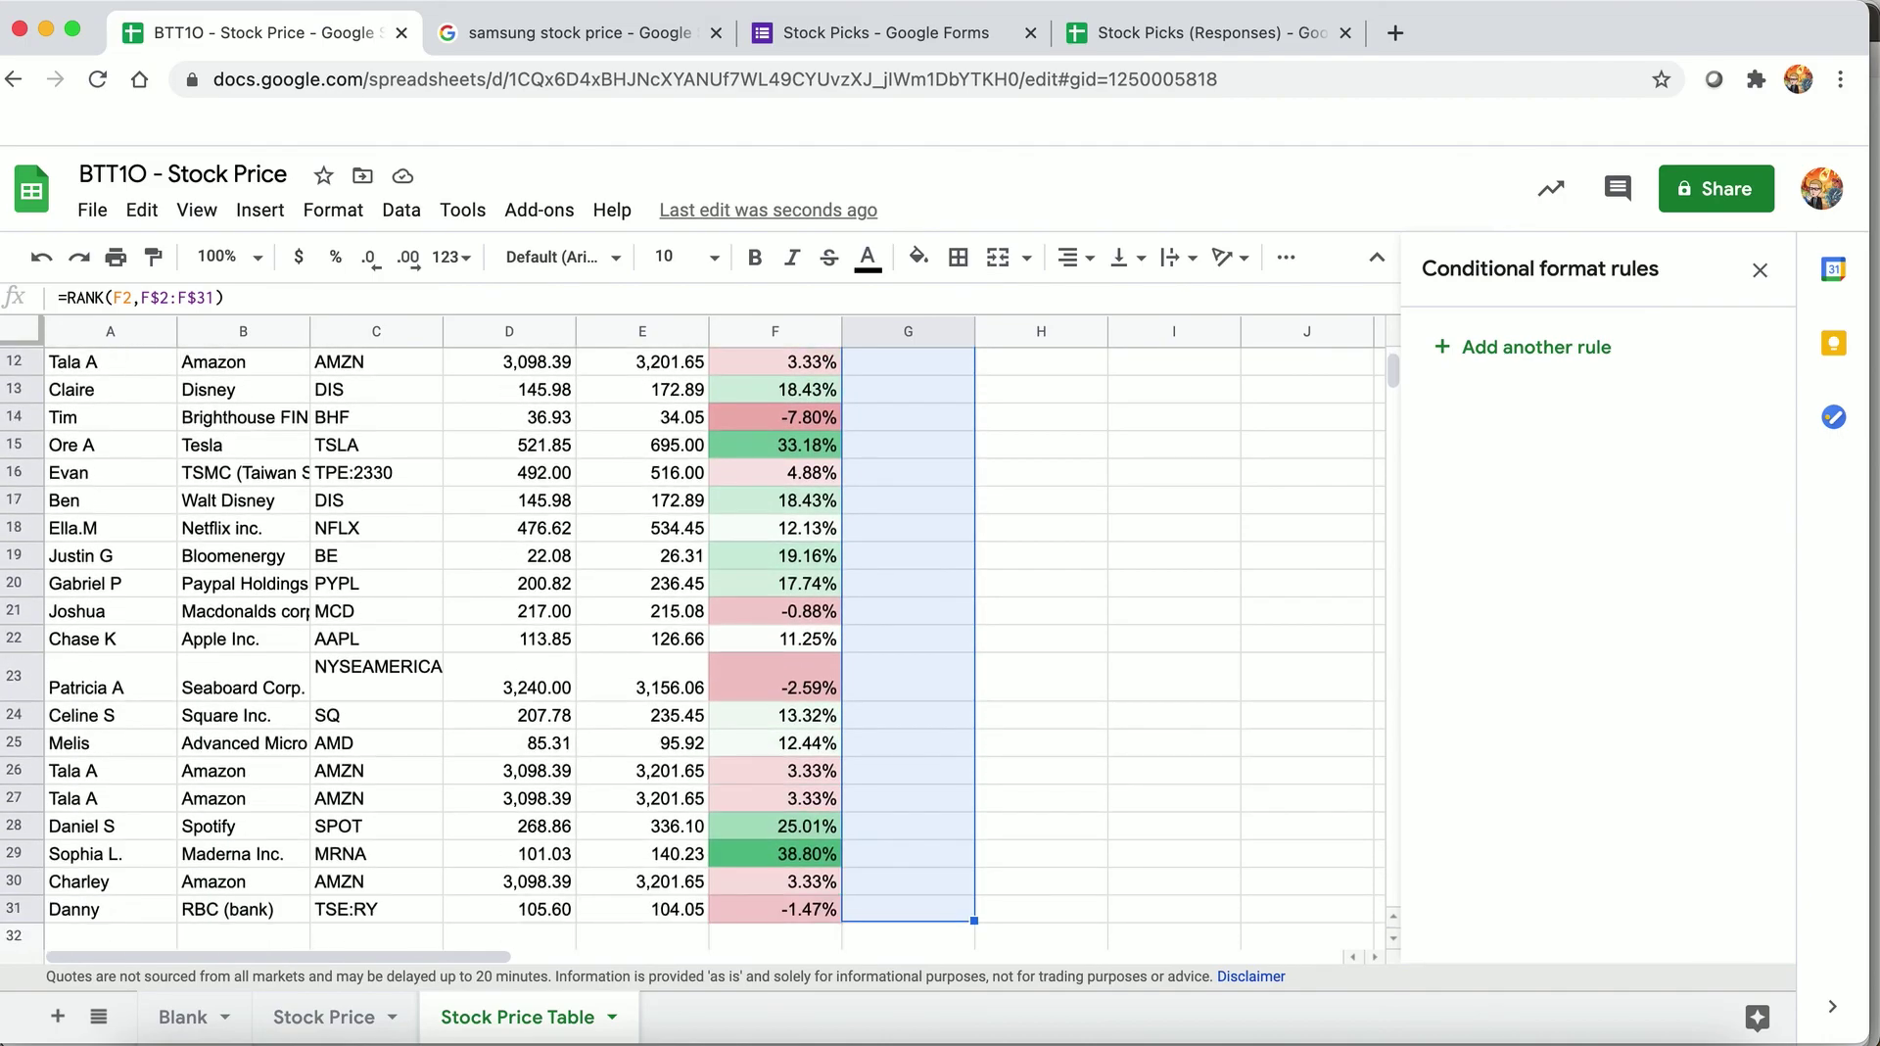
key(shift+Up)
key(shift+Up)
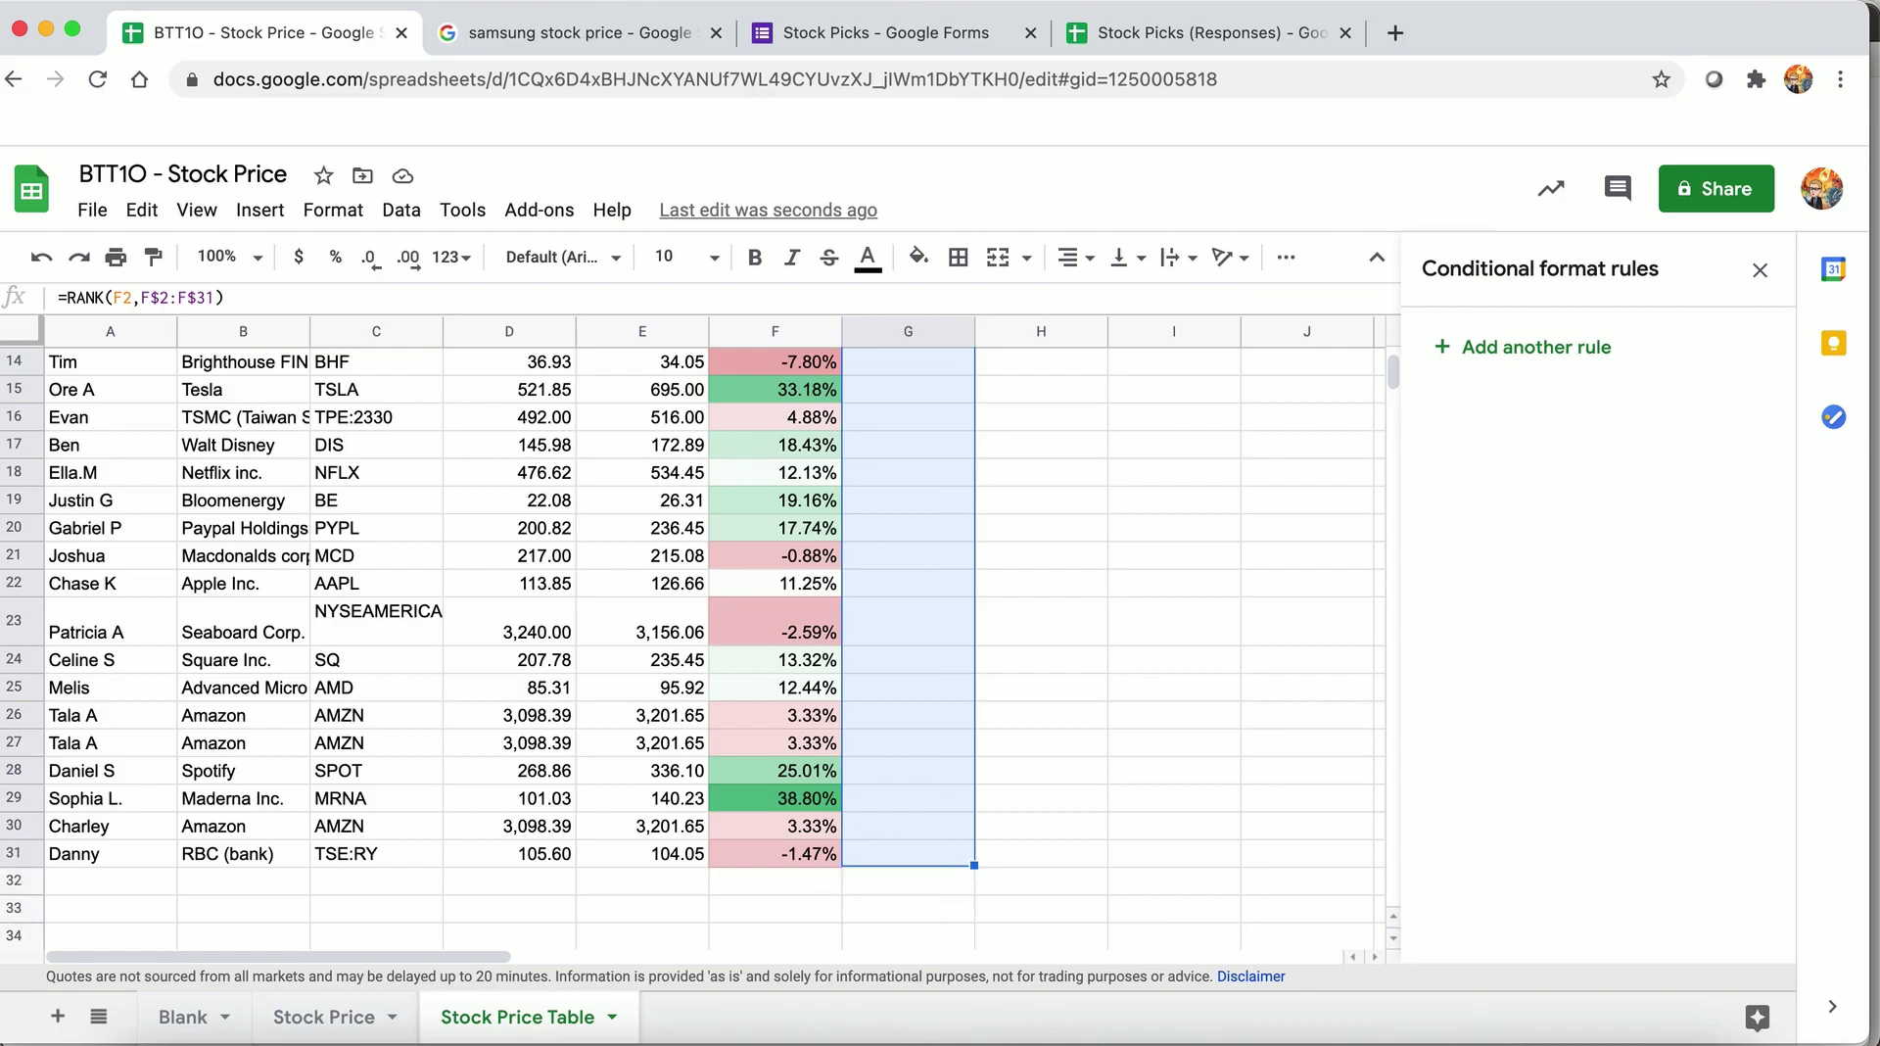
key(ctrl+v)
- Find the pick ranked 1 in column G and bold its row, A29:G29
key(Down)
key(Down)
key(Down)
key(Down)
key(Down)
key(Down)
key(Down)
key(Down)
key(Down)
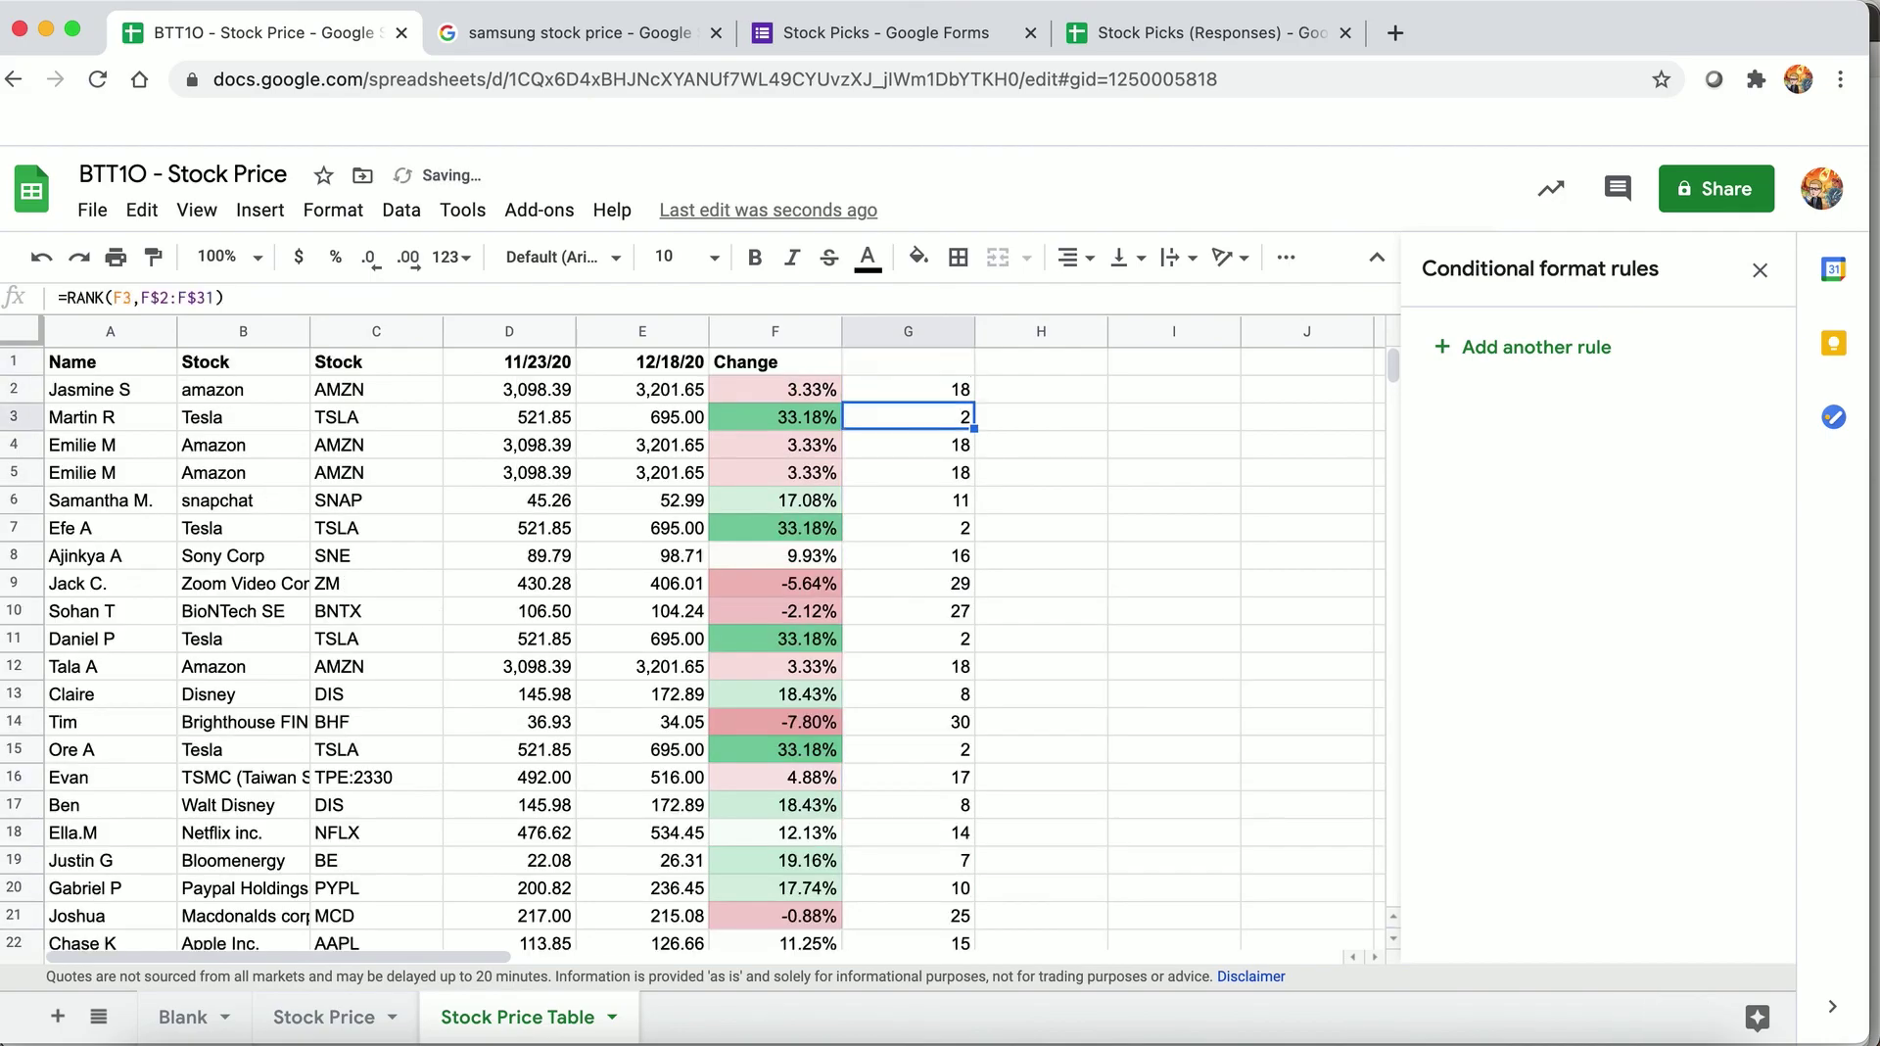
key(Down)
key(Down)
key(Down)
key(Down)
key(Down)
key(Down)
key(Down)
key(Down)
key(Down)
key(Down)
key(Down)
key(Down)
key(Down)
key(Down)
key(Down)
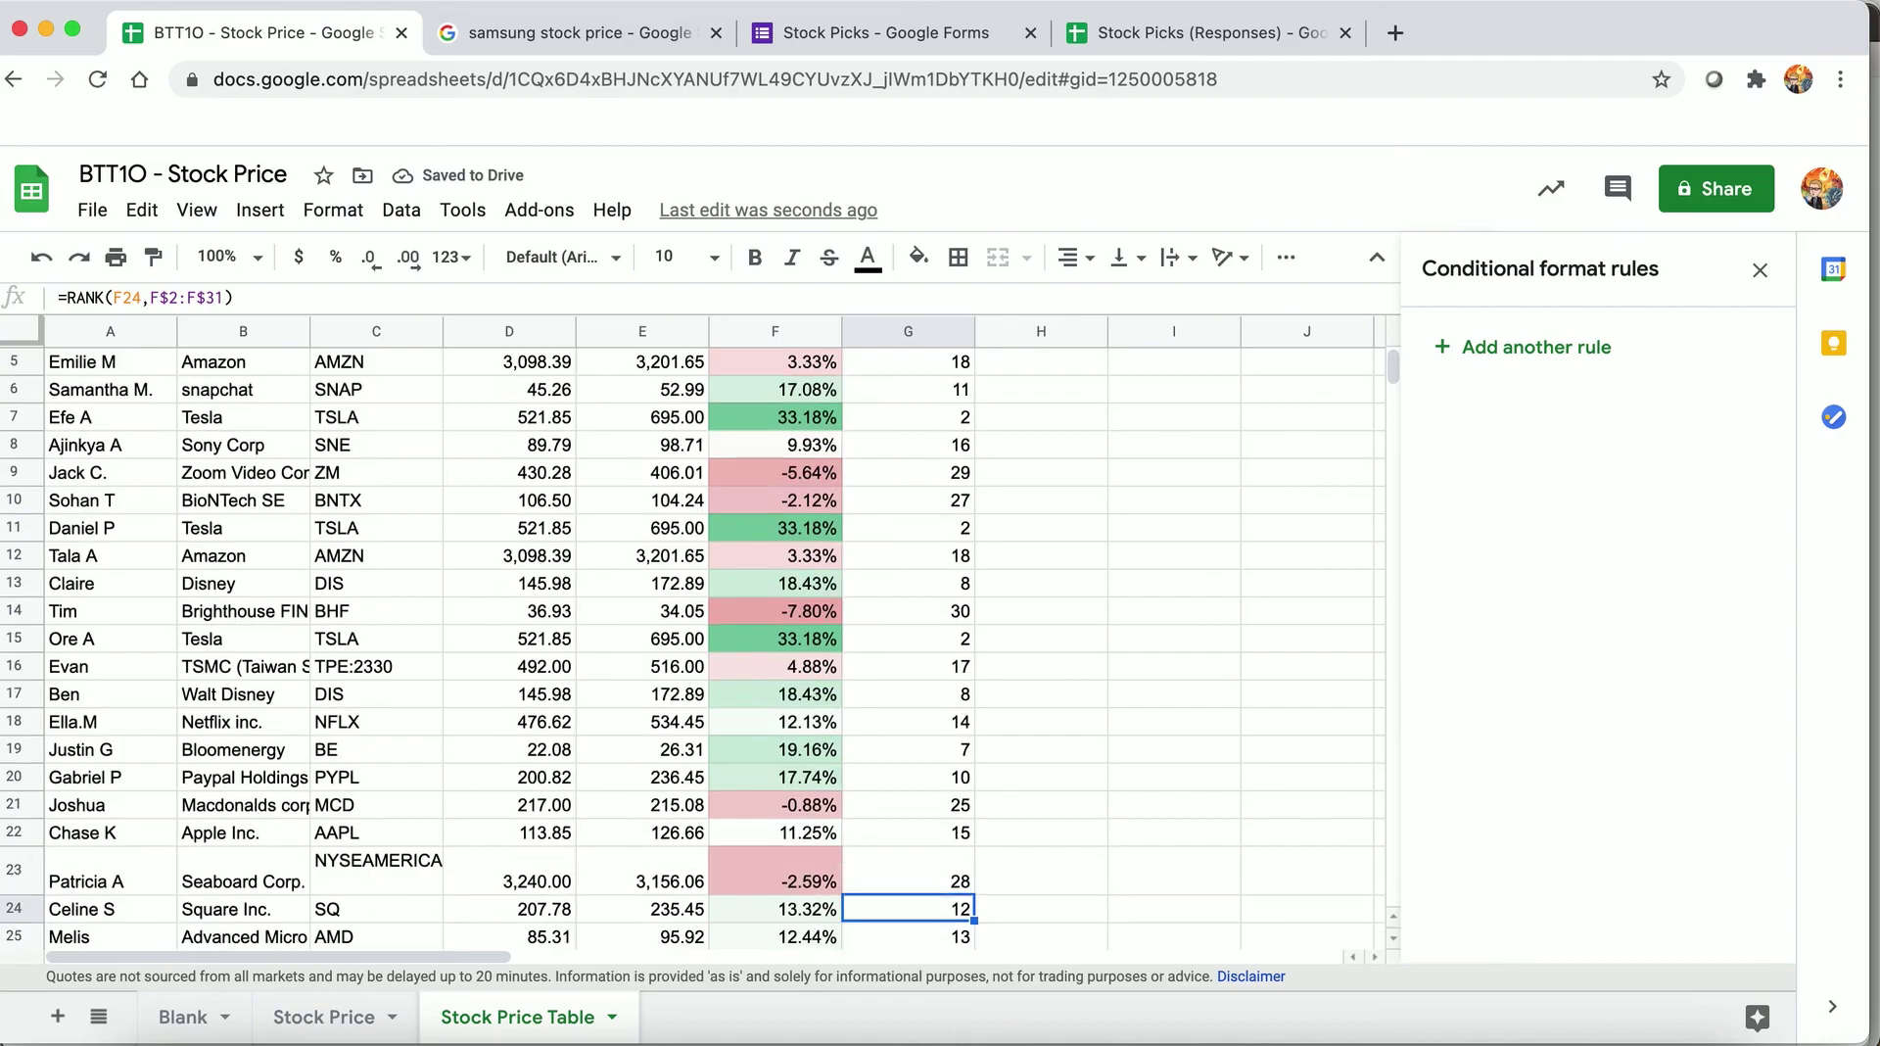
key(Down)
key(Down)
key(Down)
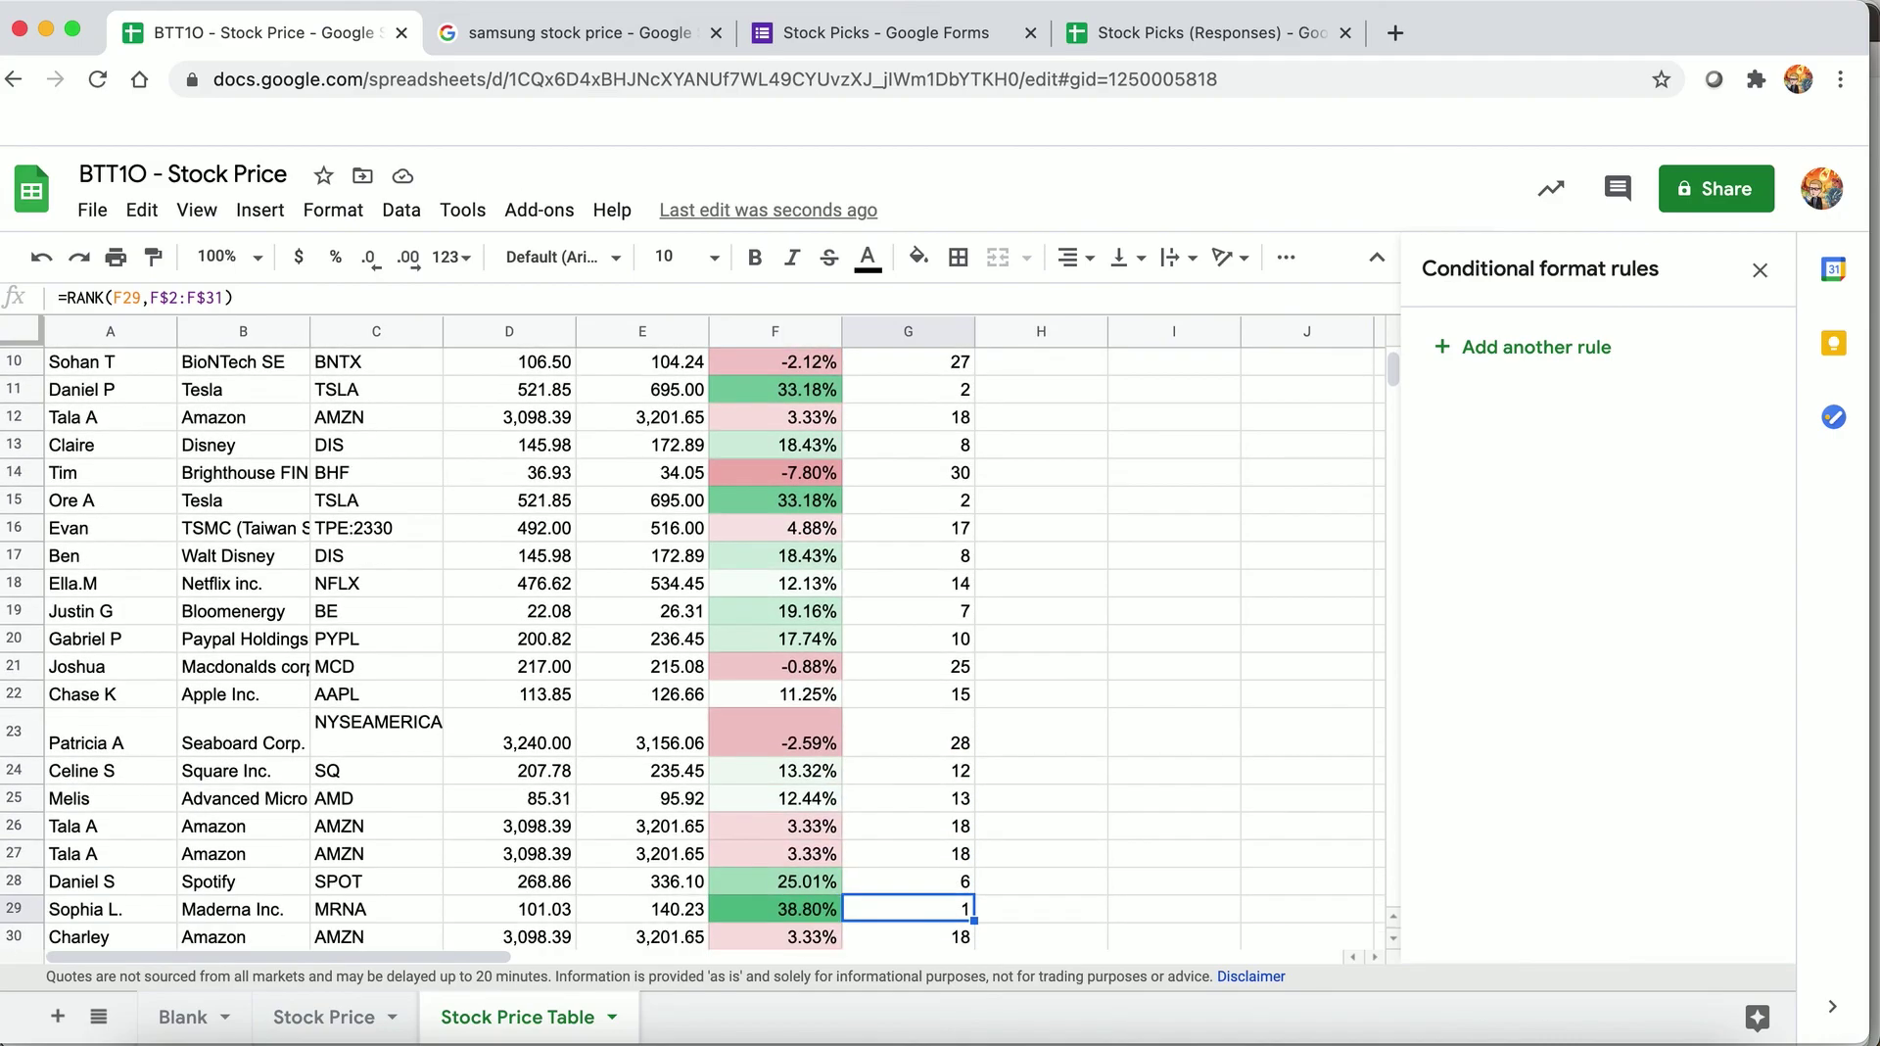
key(super+shift+Left)
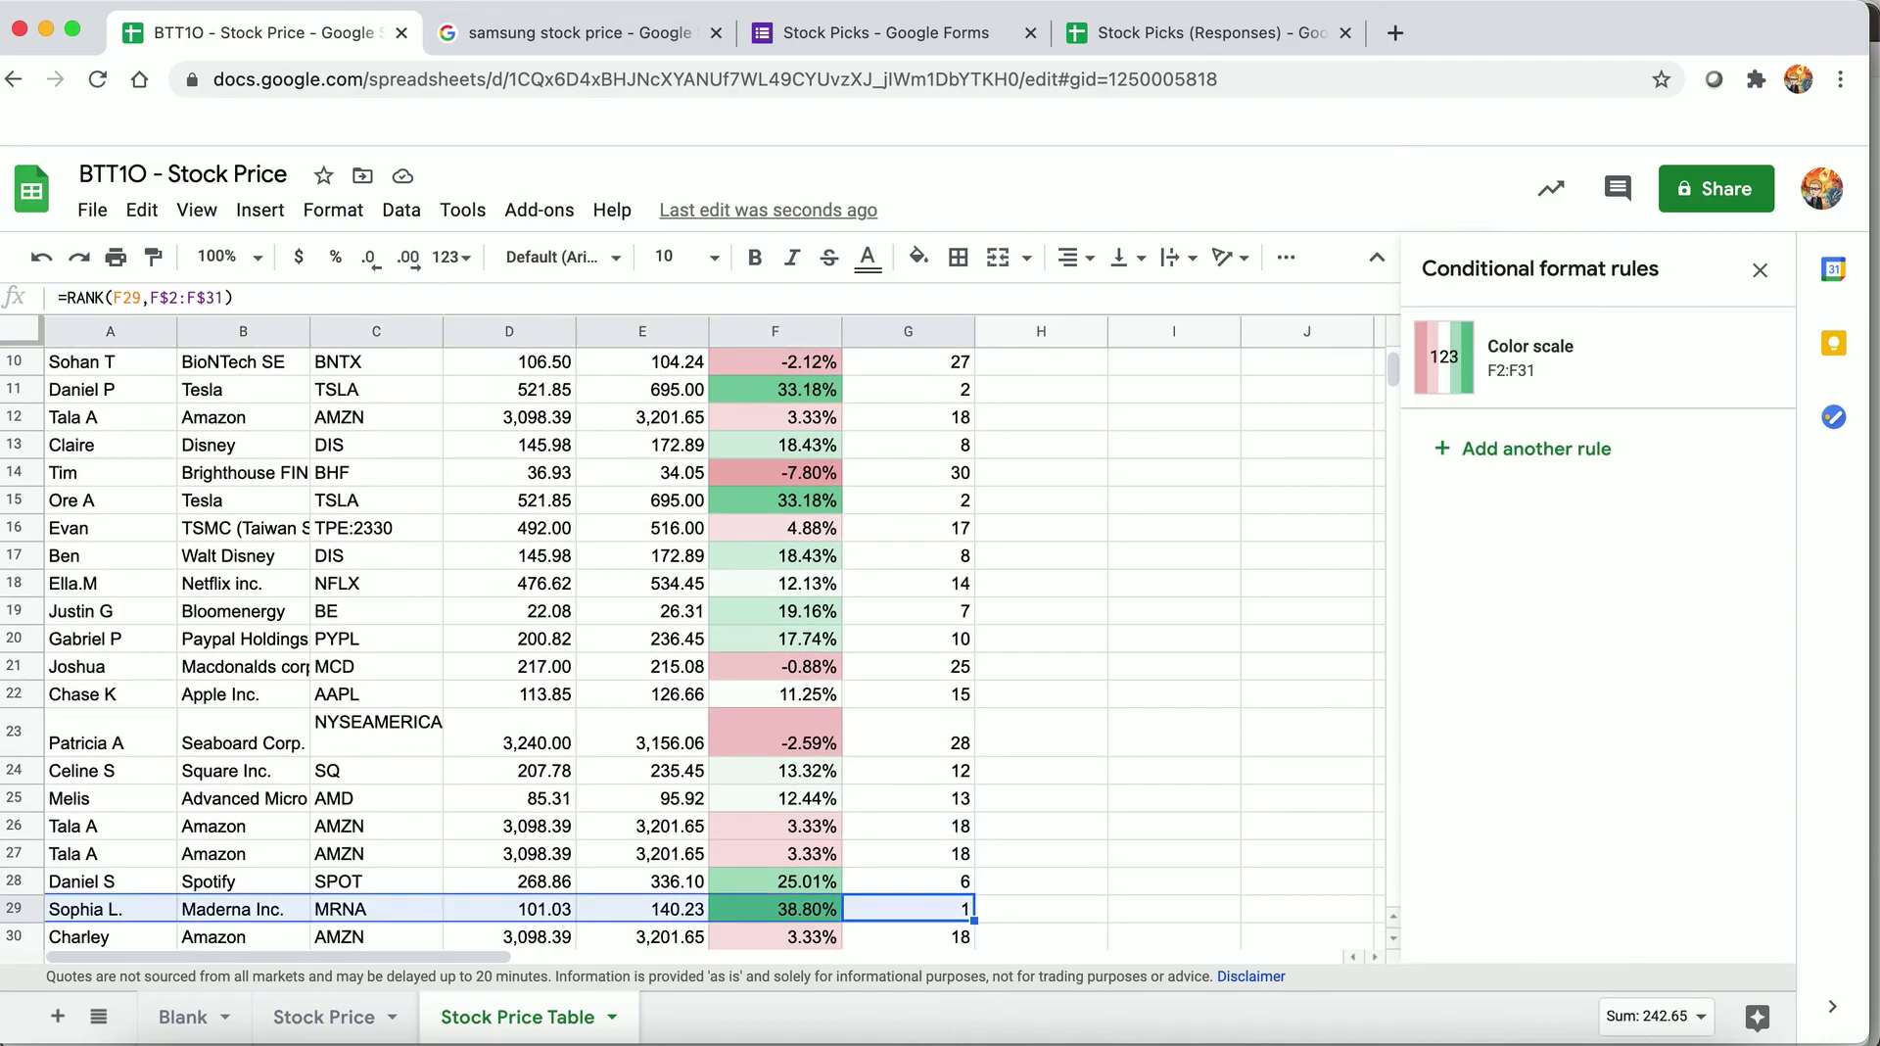
key(super+b)
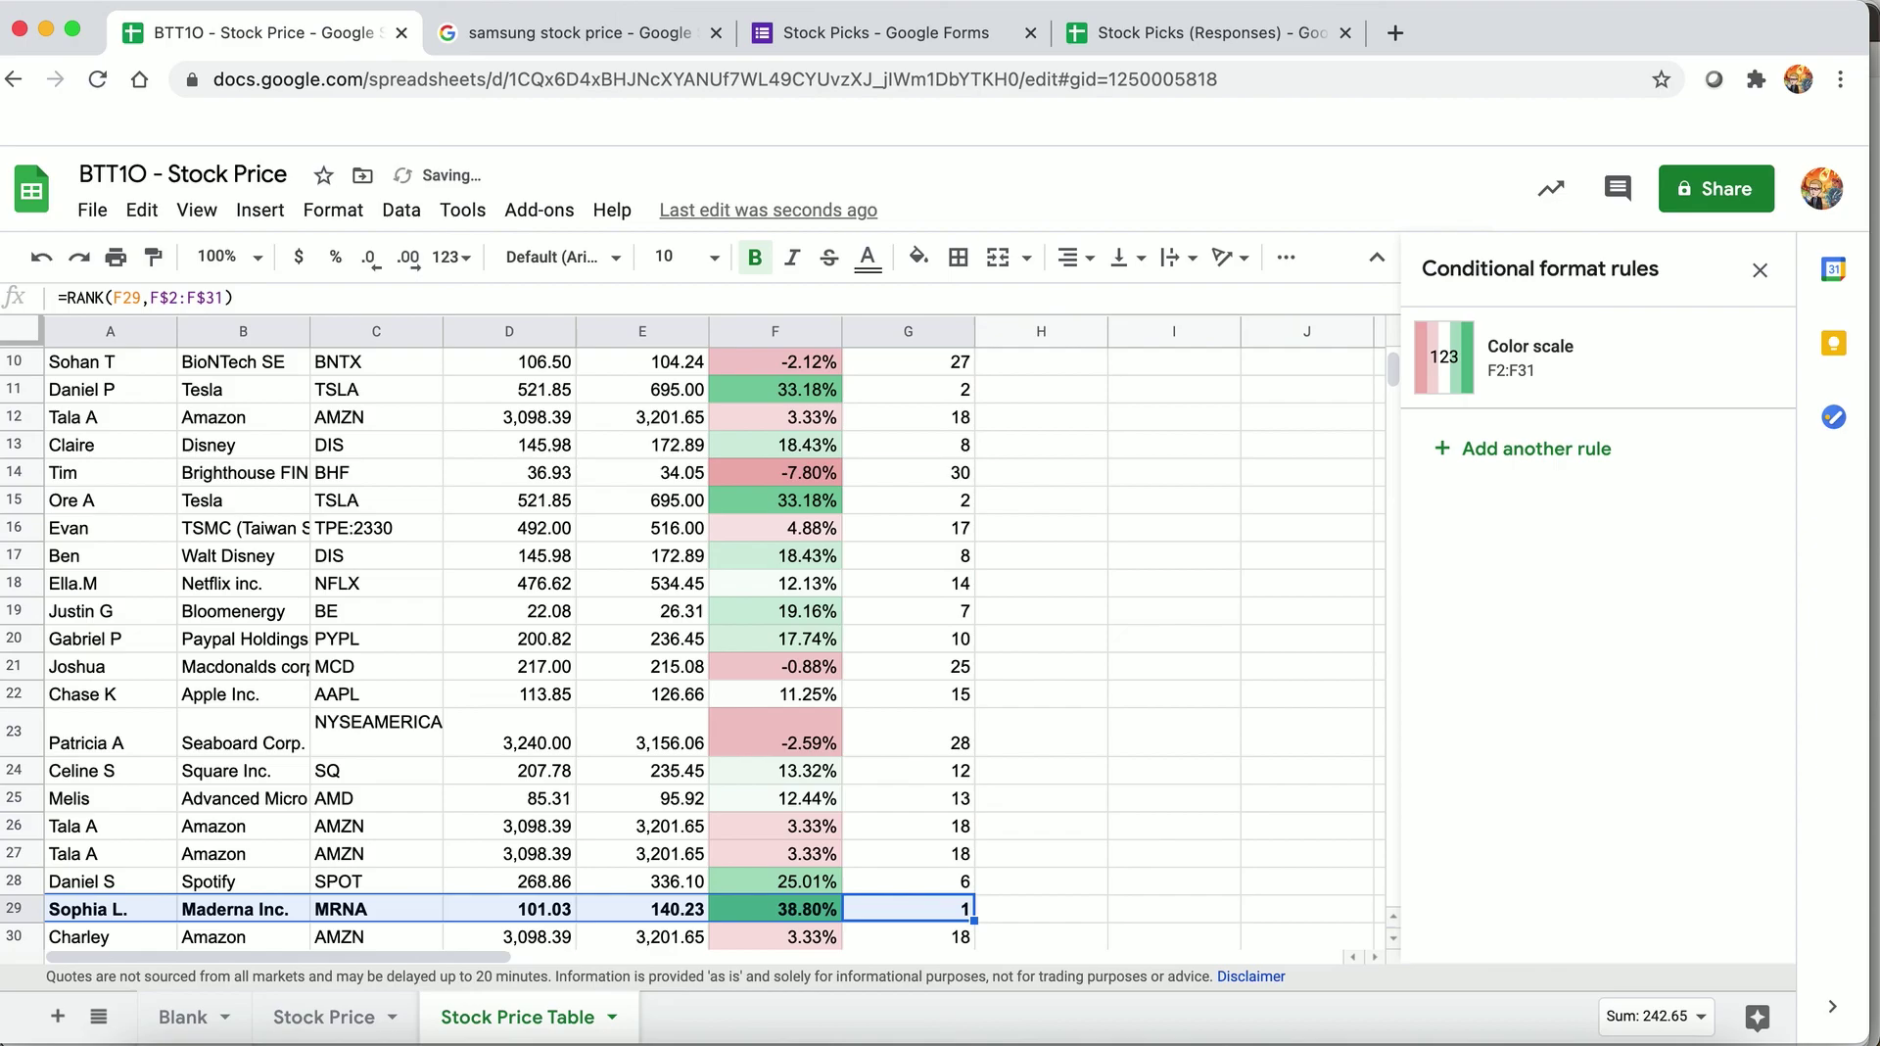
click(883, 554)
- Return to the first stock row and inspect the rank formula in G2
scroll(803, 455, up, 3)
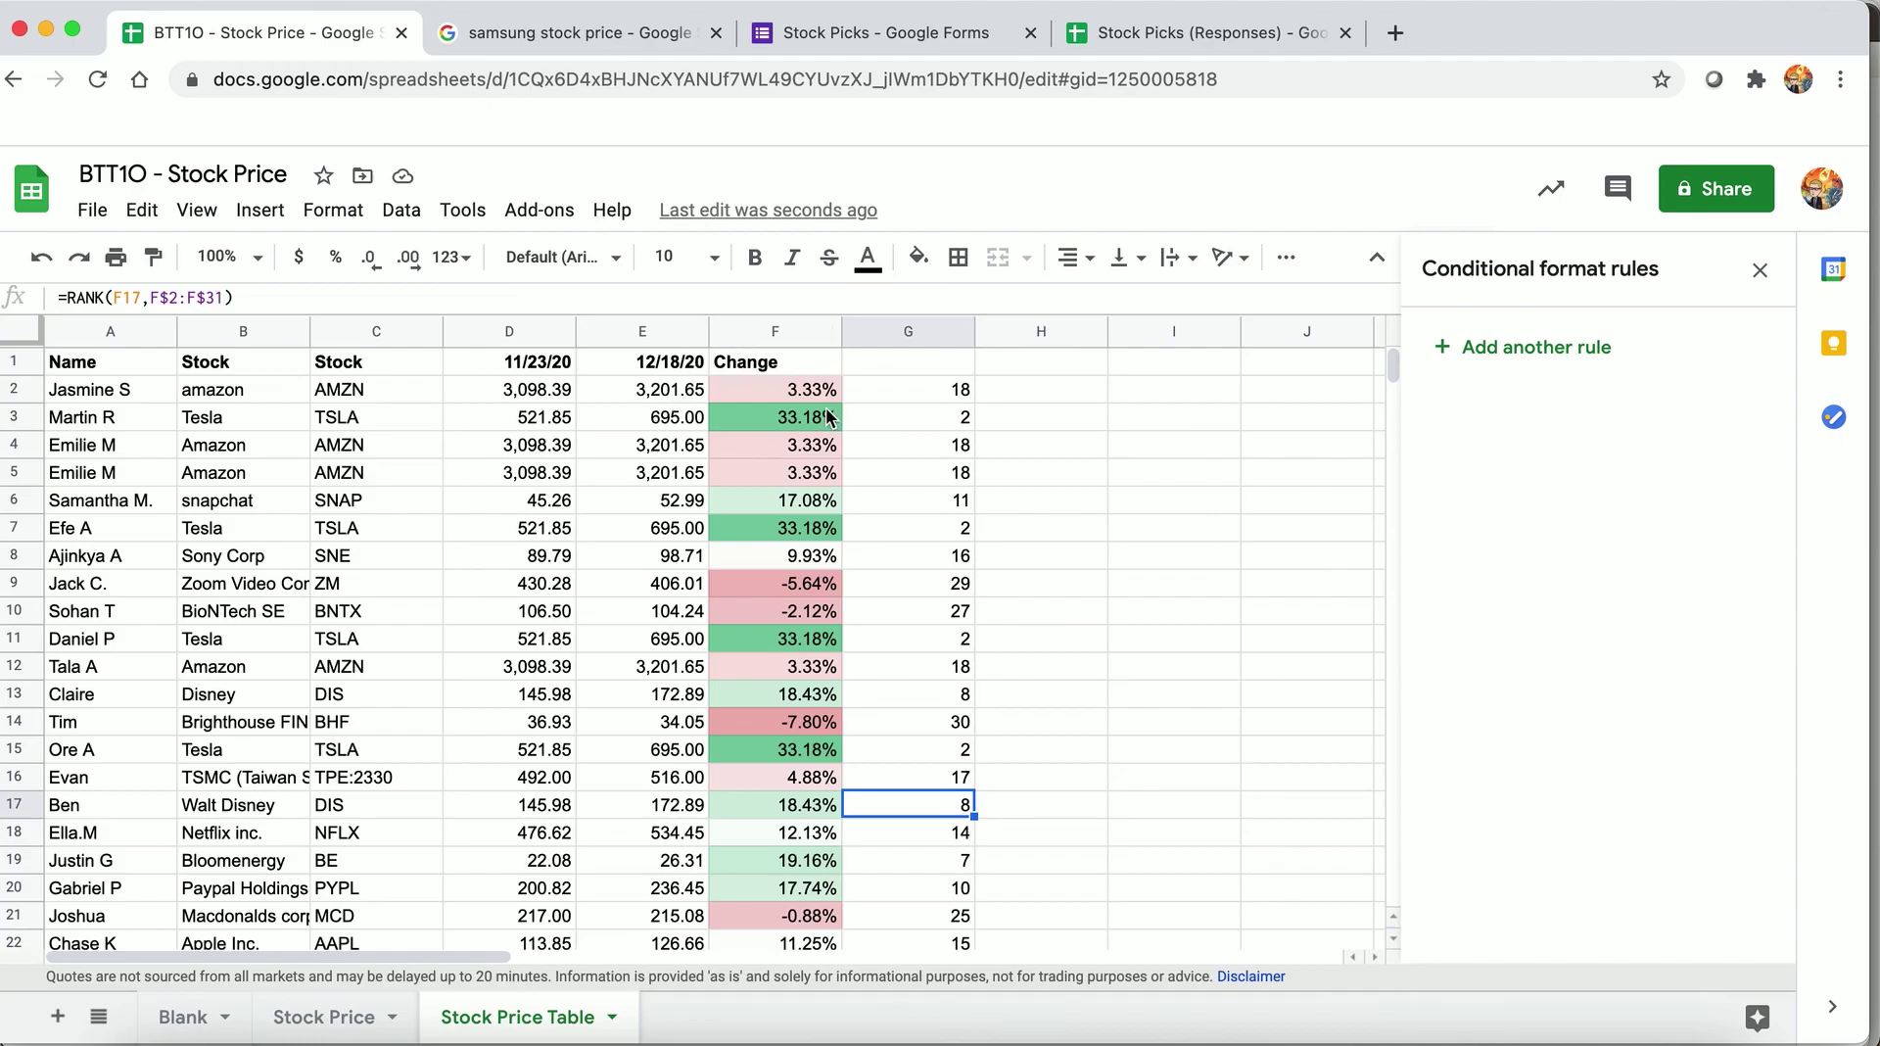
click(926, 397)
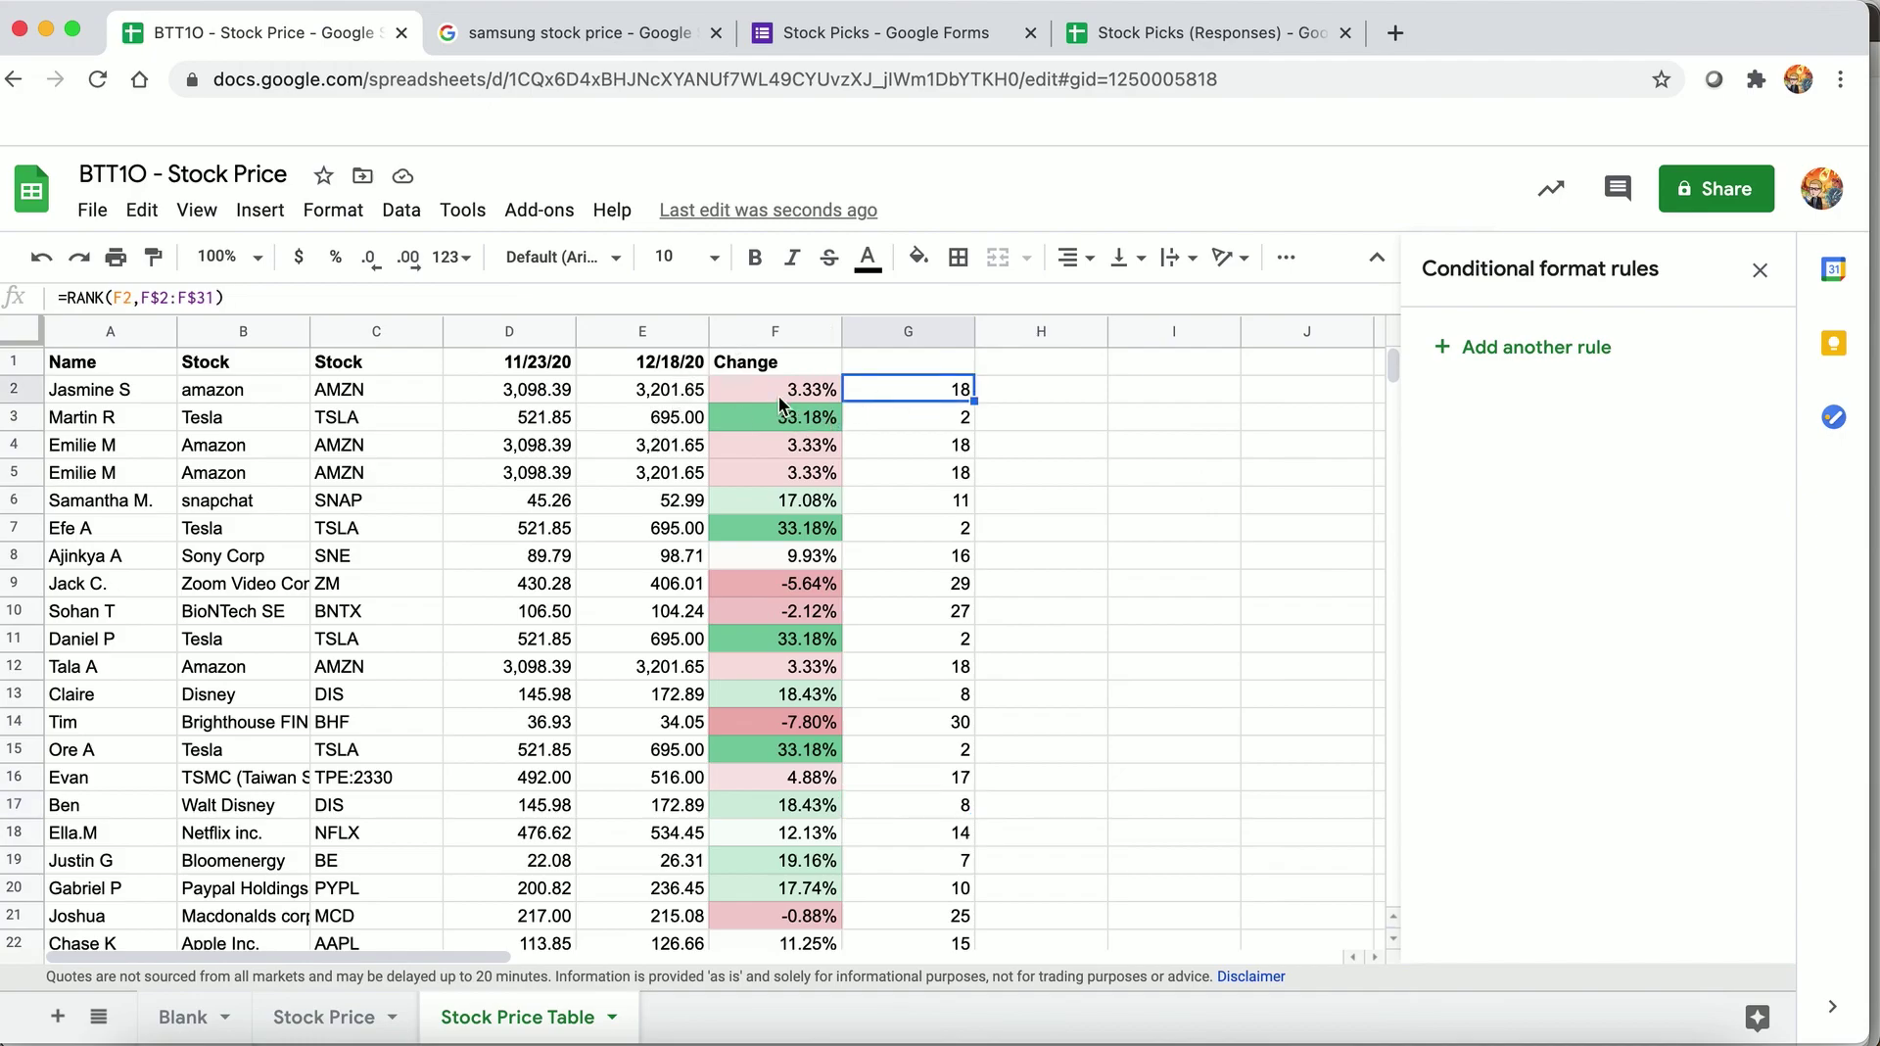